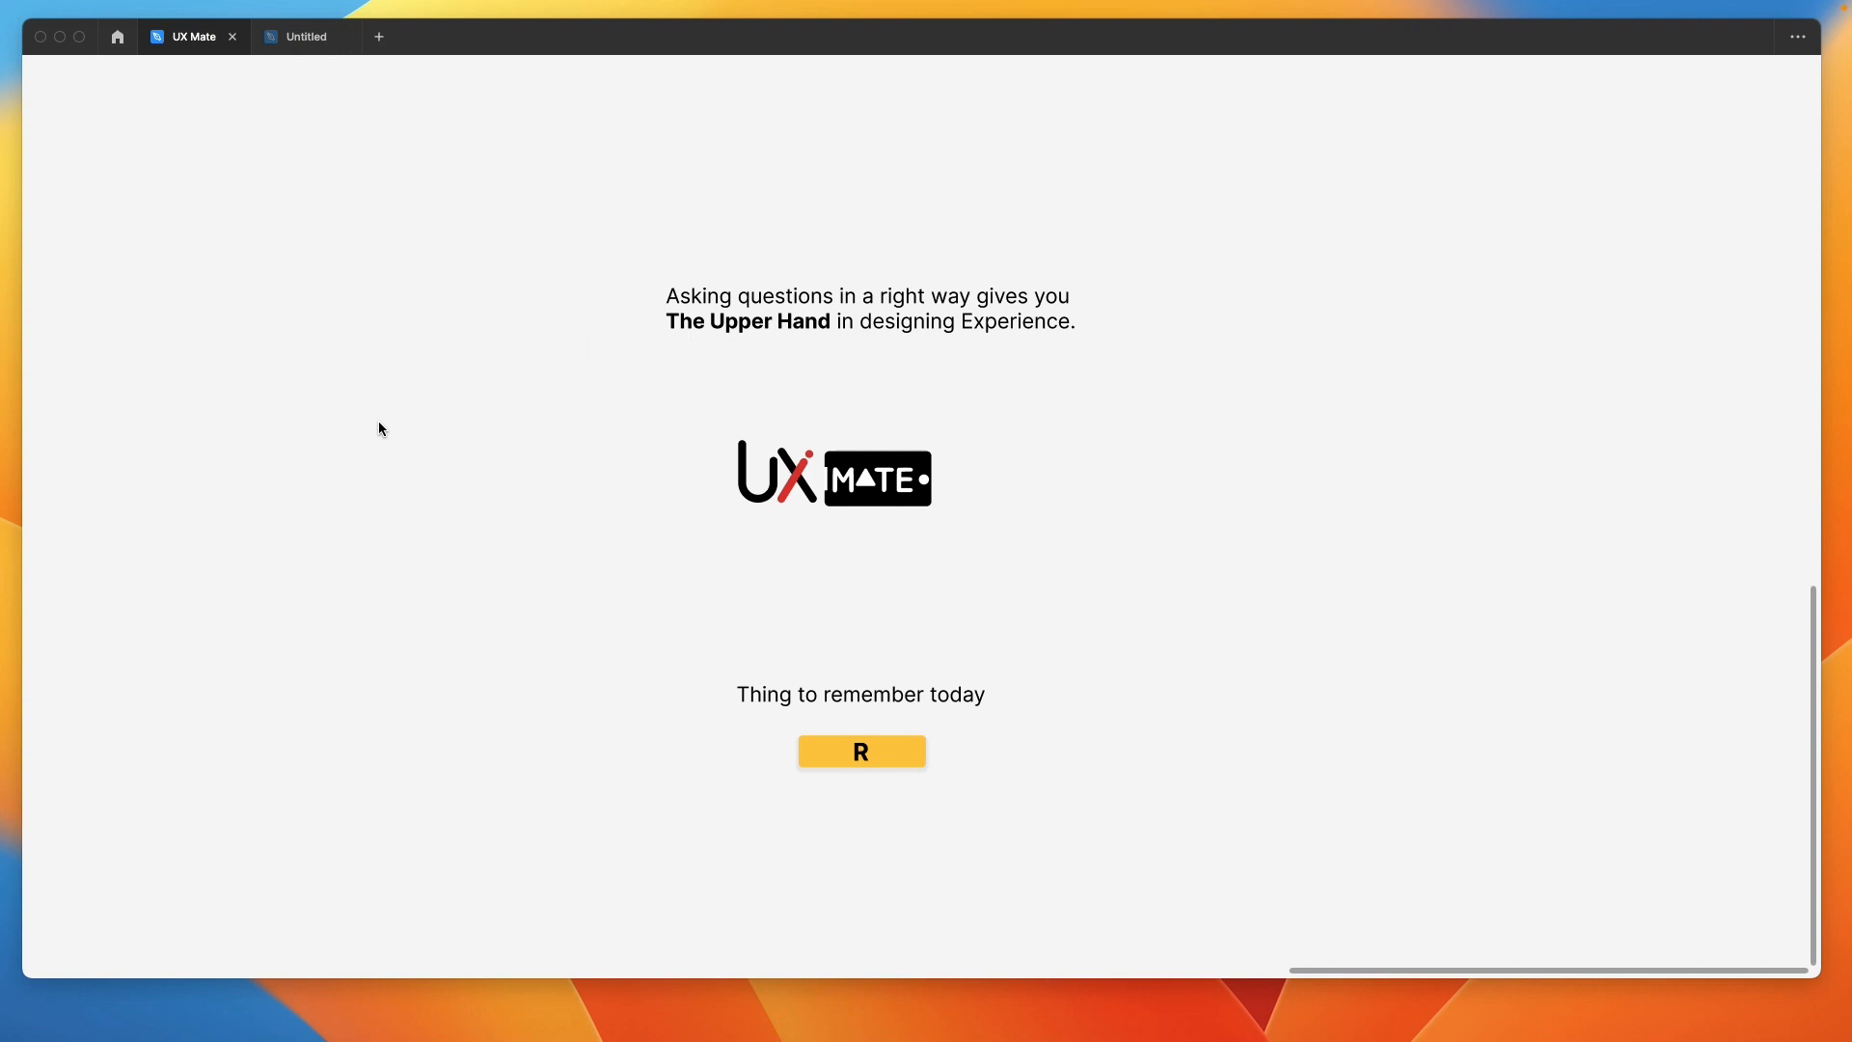
# Open the Untitled design file that holds the Moodboard frame.
pyautogui.click(291, 41)
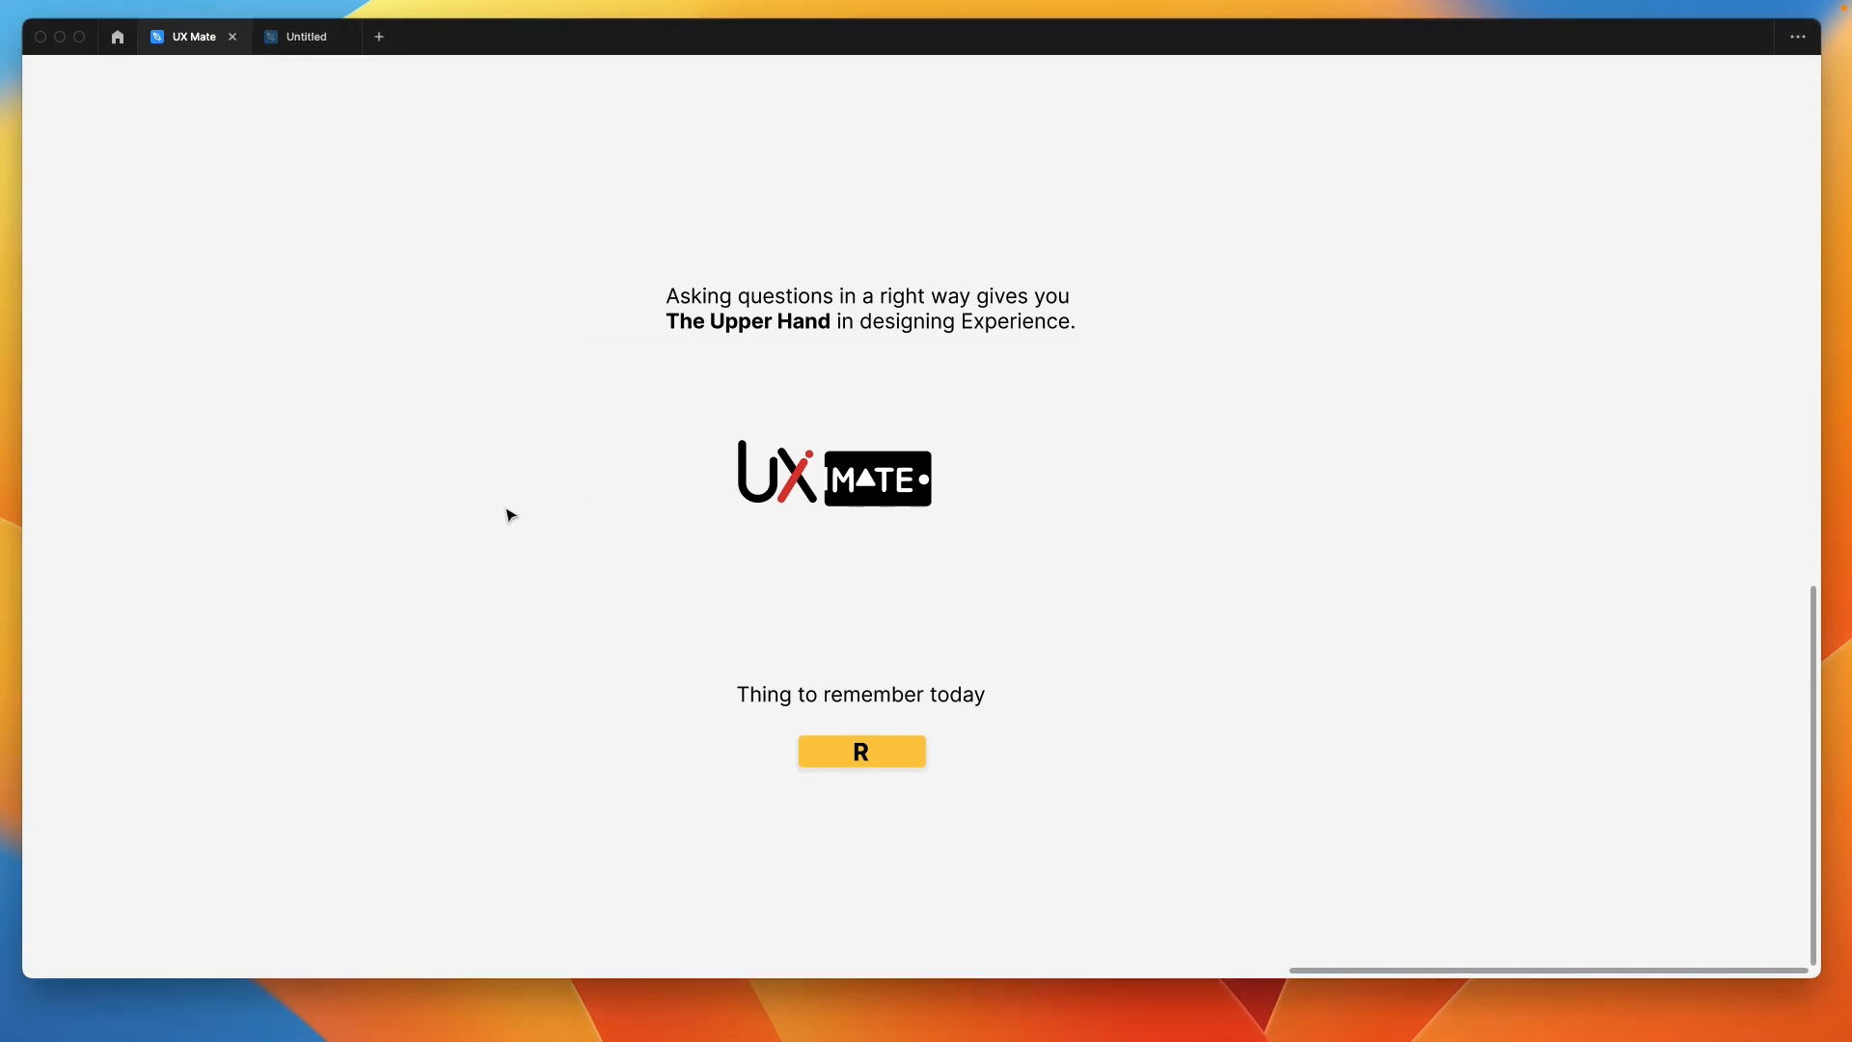
pyautogui.click(302, 39)
pyautogui.click(1008, 762)
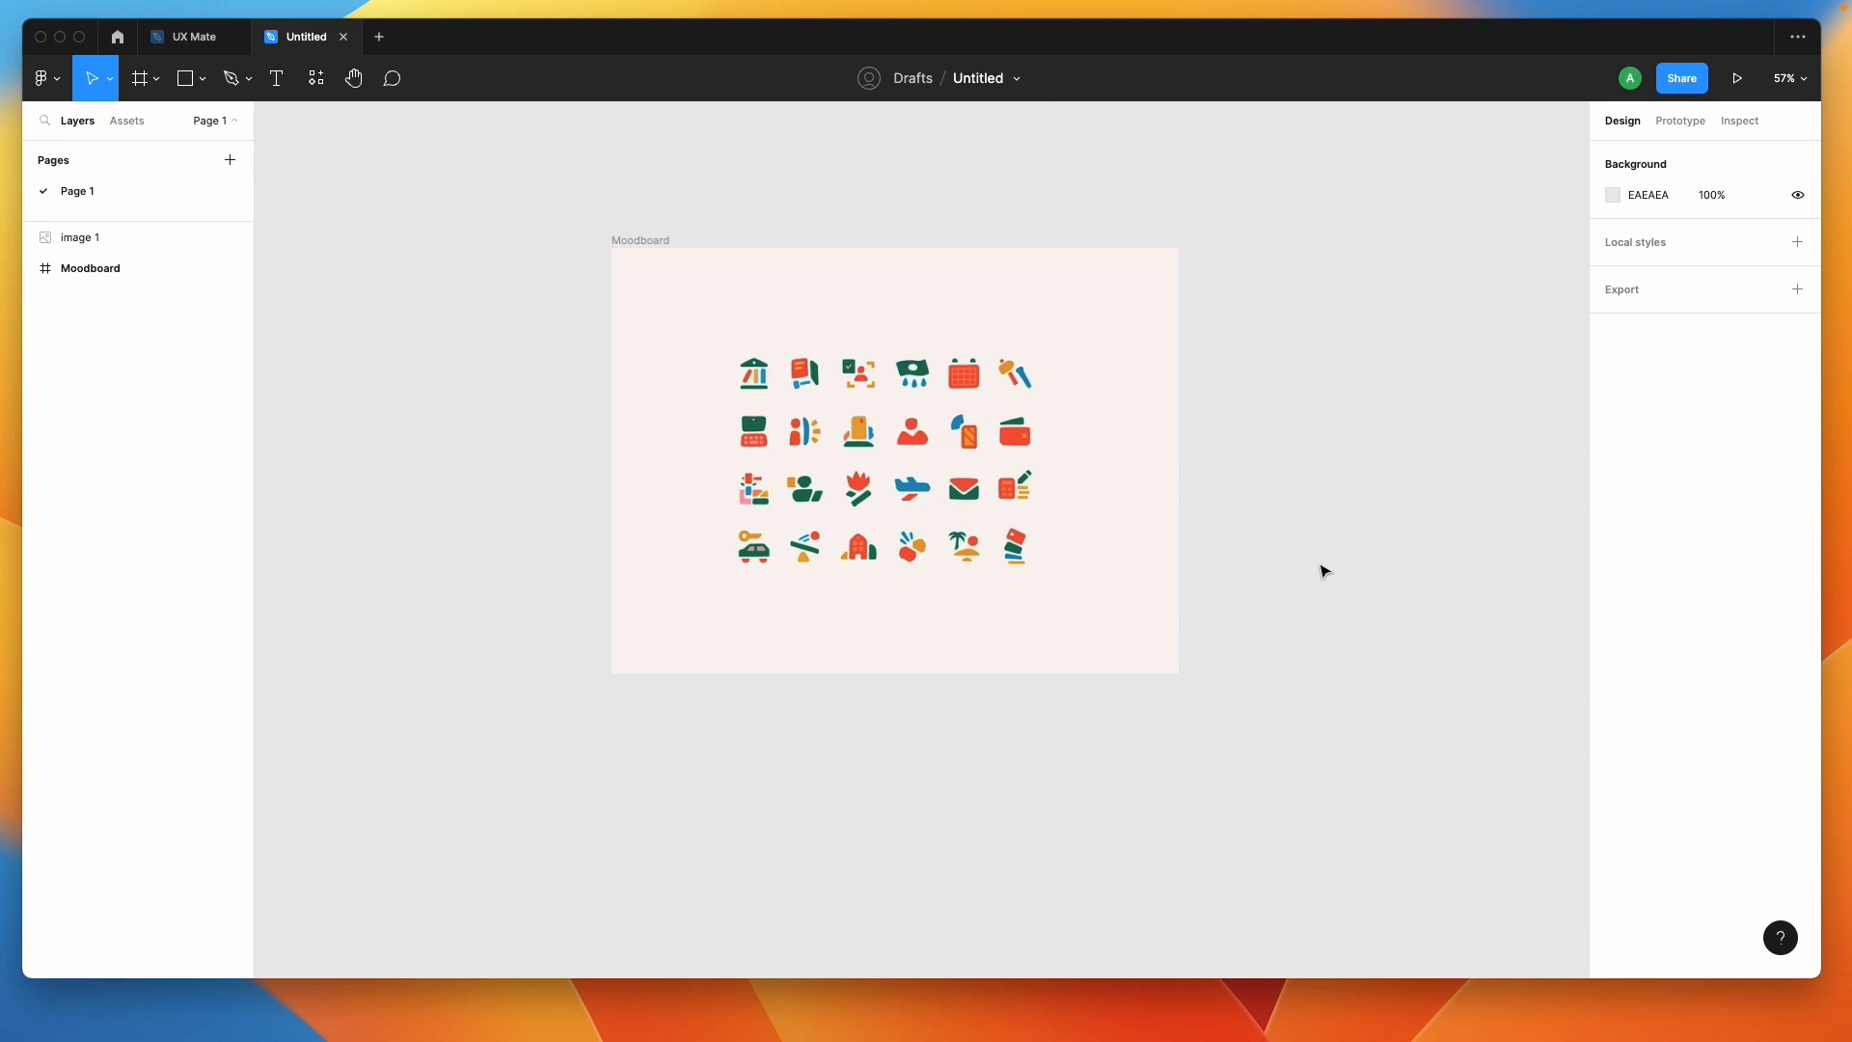
# Draw a triangle about 73 × 20 in the empty space beside the bank icon to form its roof.
pyautogui.scroll(8, 537, 431)
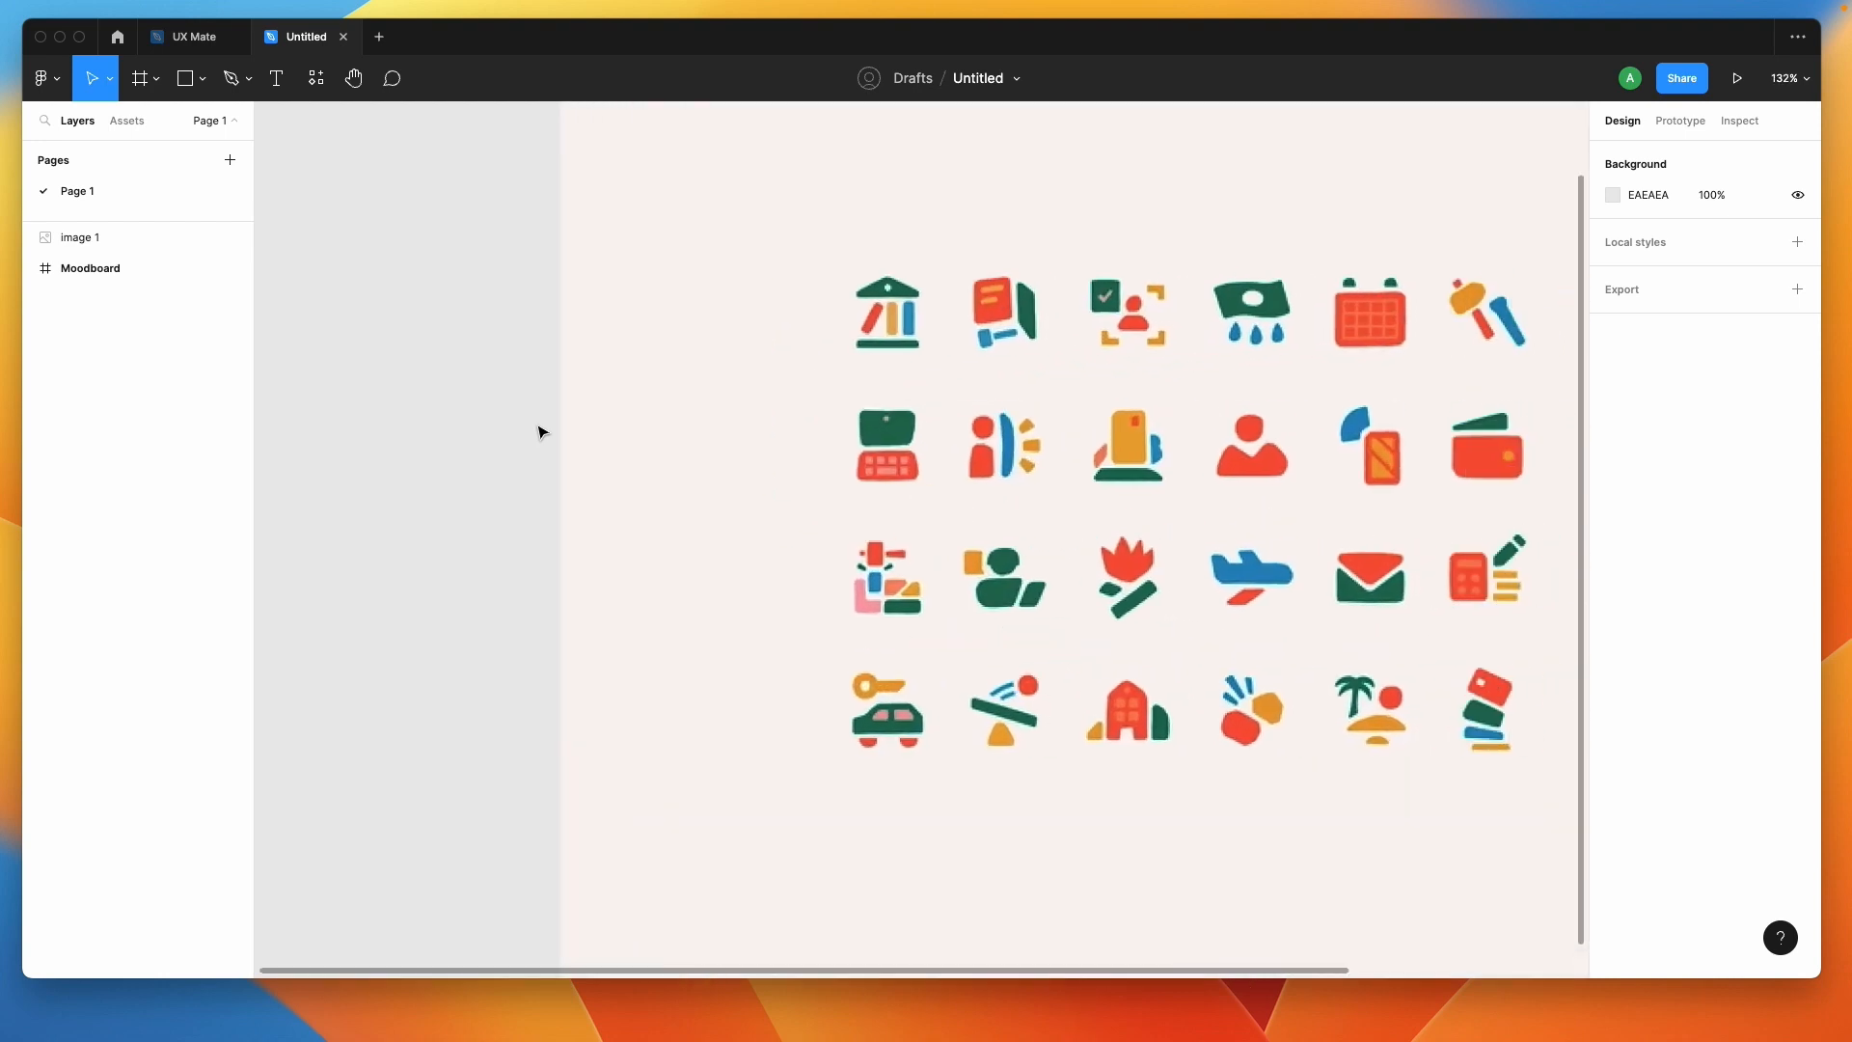
pyautogui.scroll(3, 537, 432)
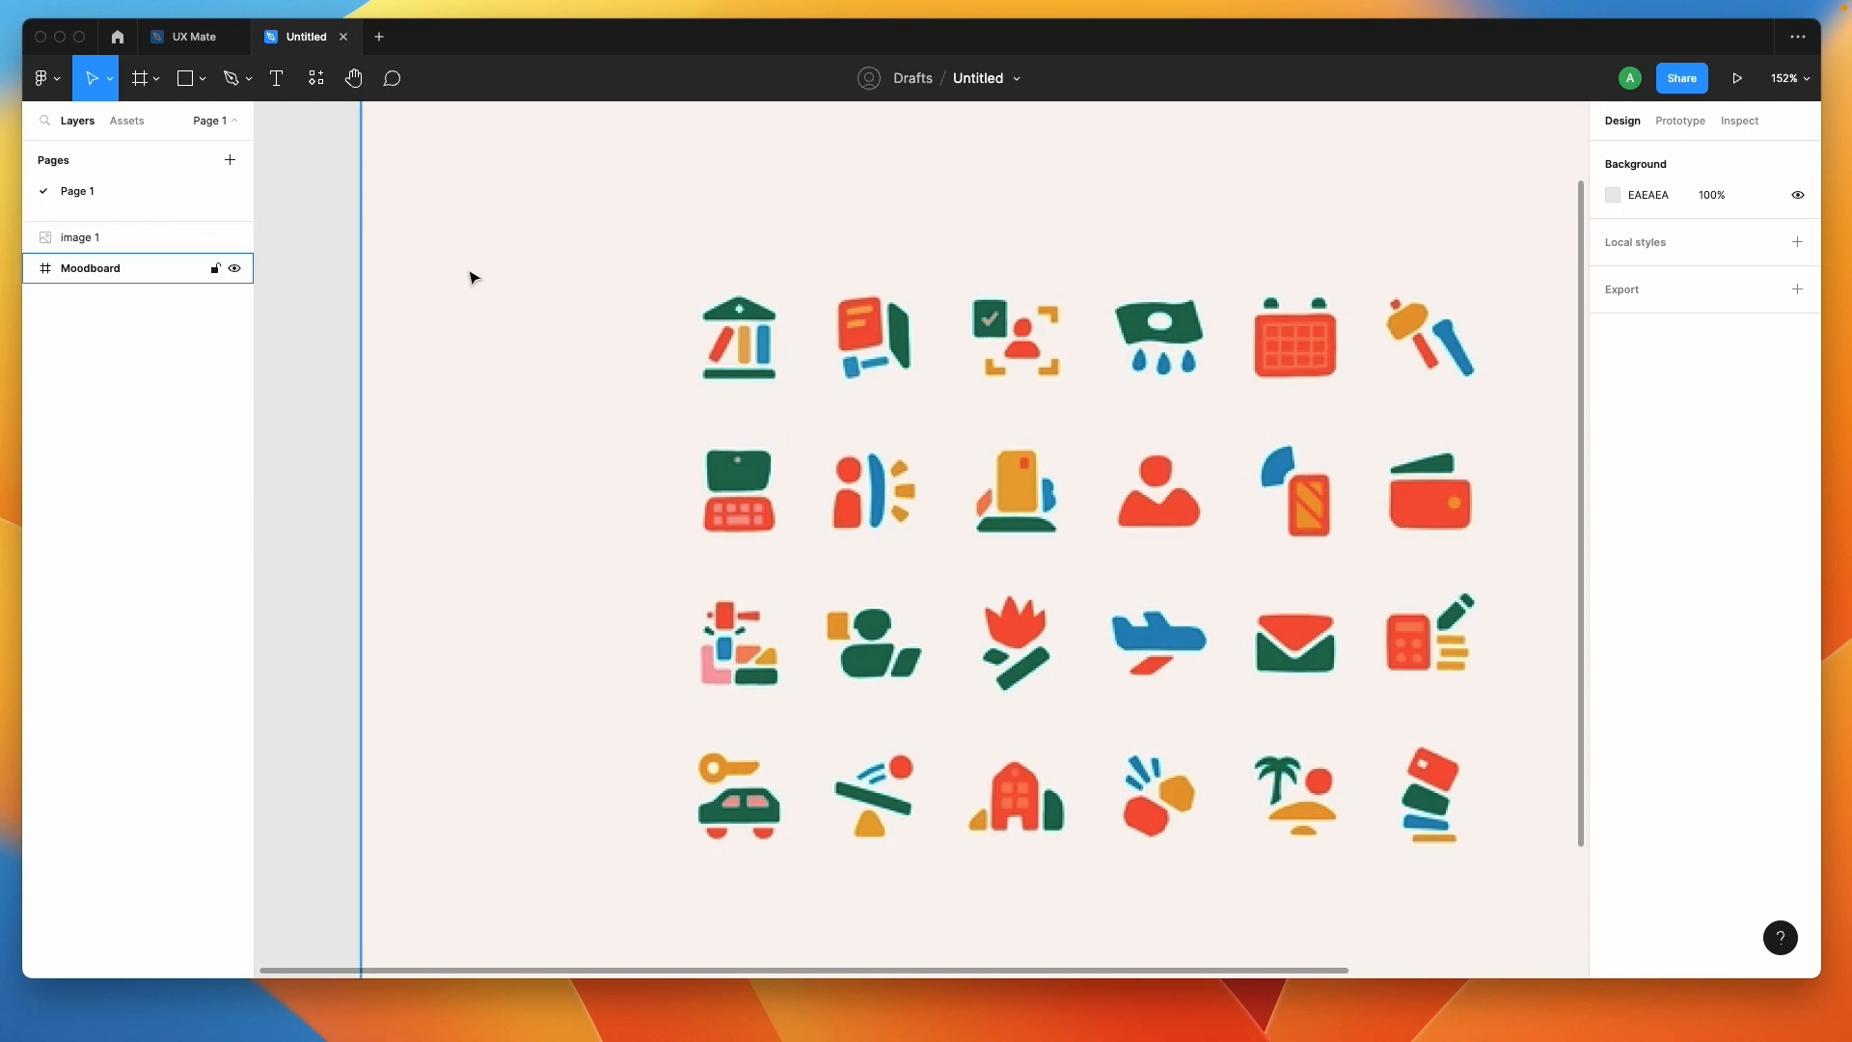
pyautogui.click(231, 79)
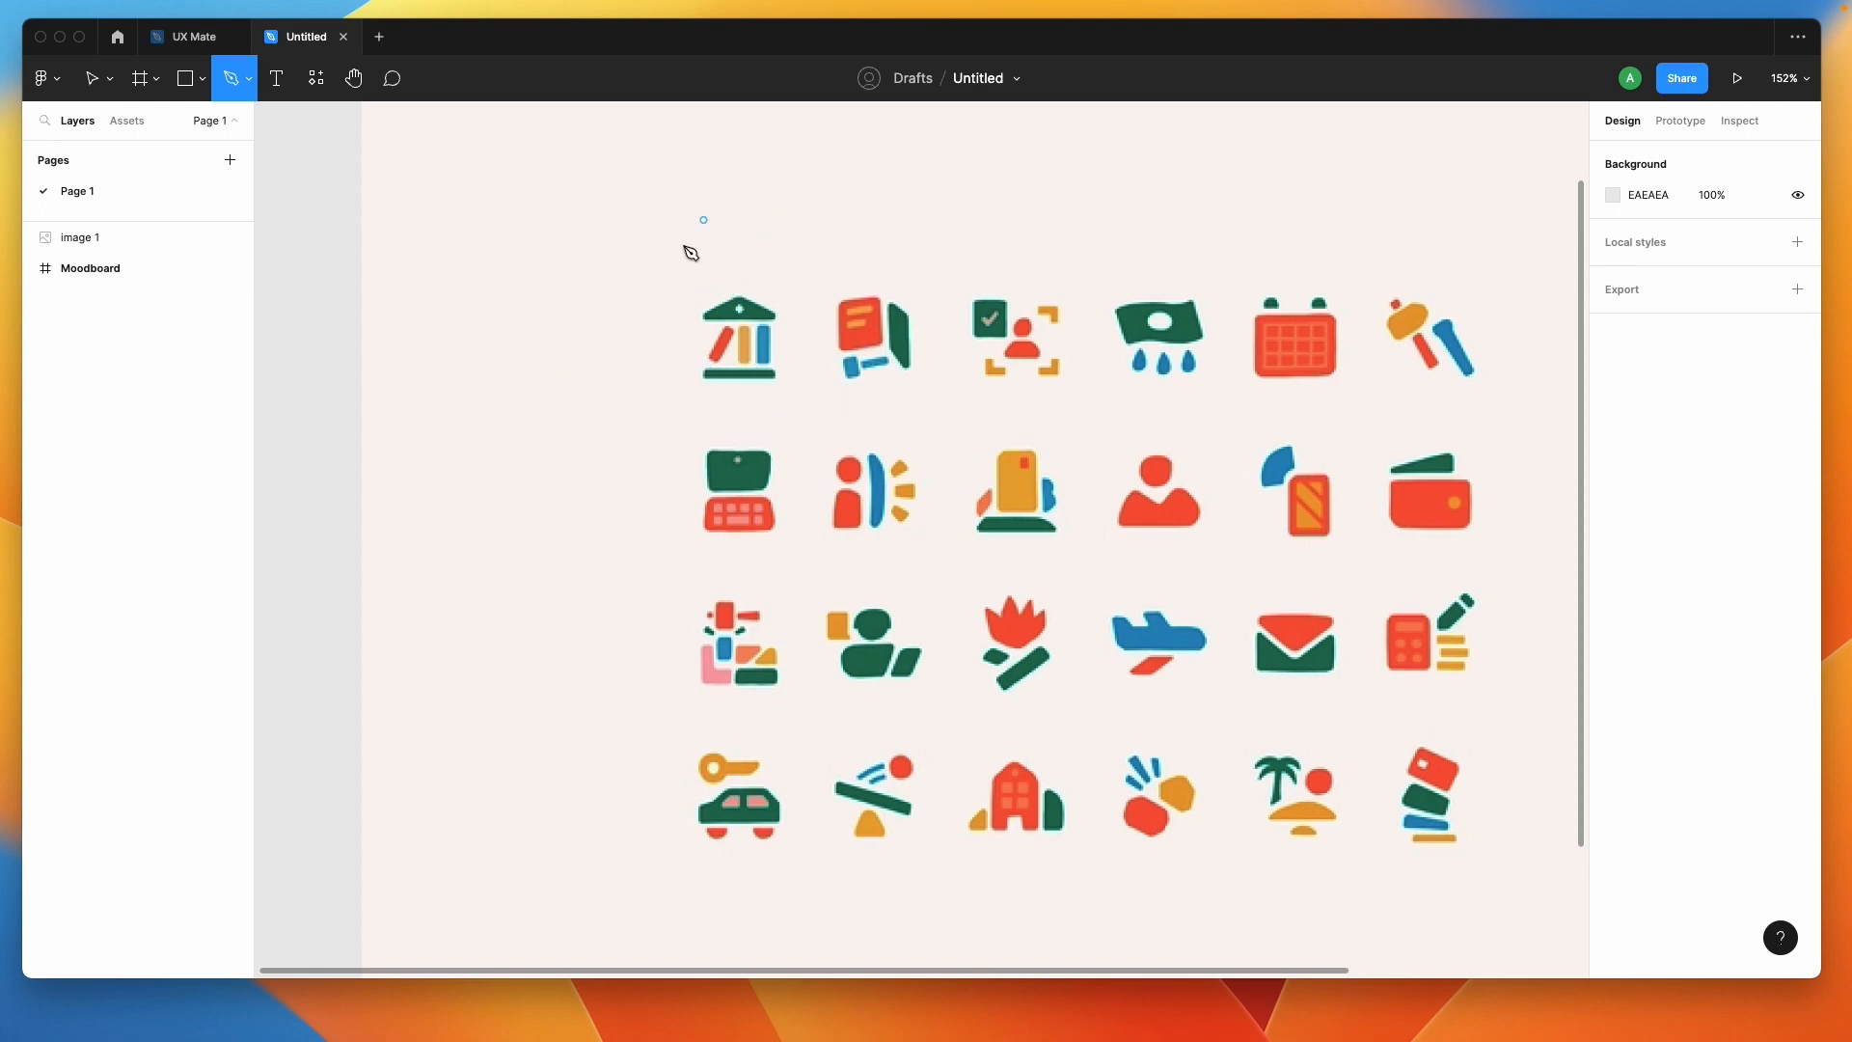
pyautogui.click(186, 79)
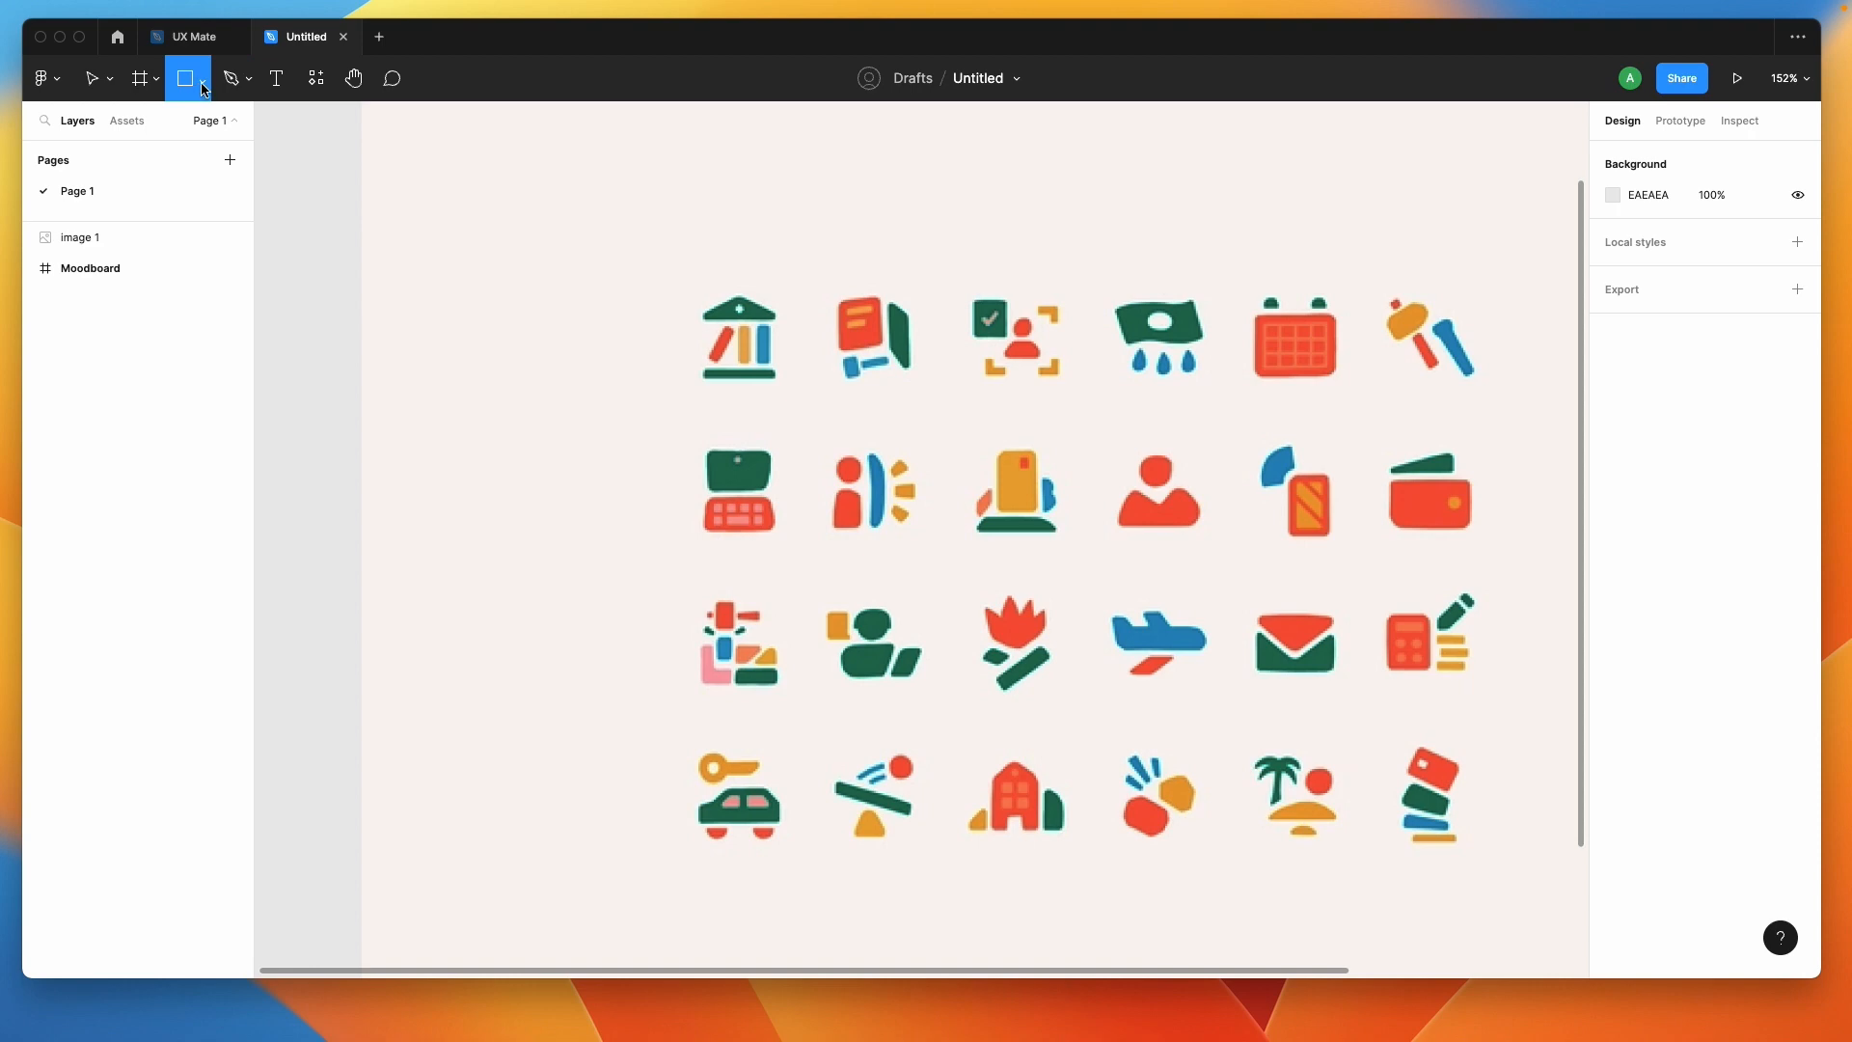
pyautogui.click(203, 89)
pyautogui.click(181, 215)
pyautogui.moveTo(501, 307); pyautogui.dragTo(542, 322)
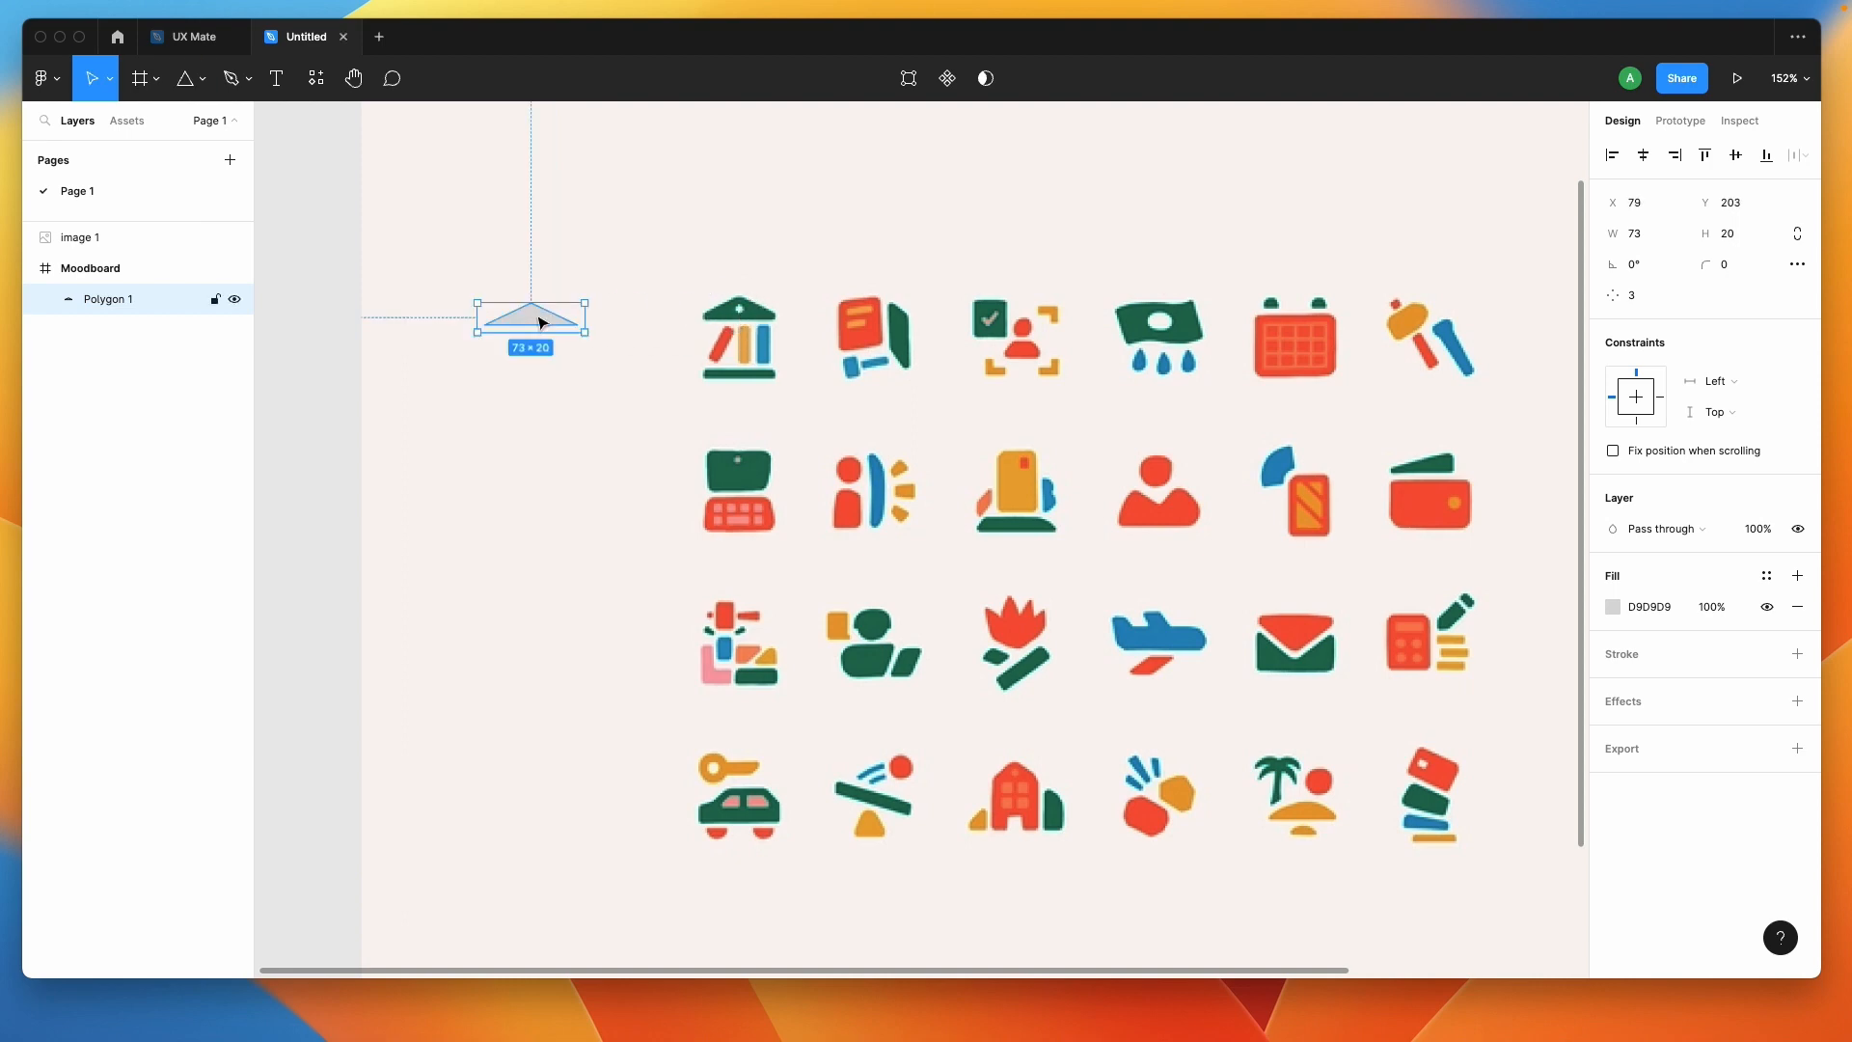
pyautogui.click(309, 227)
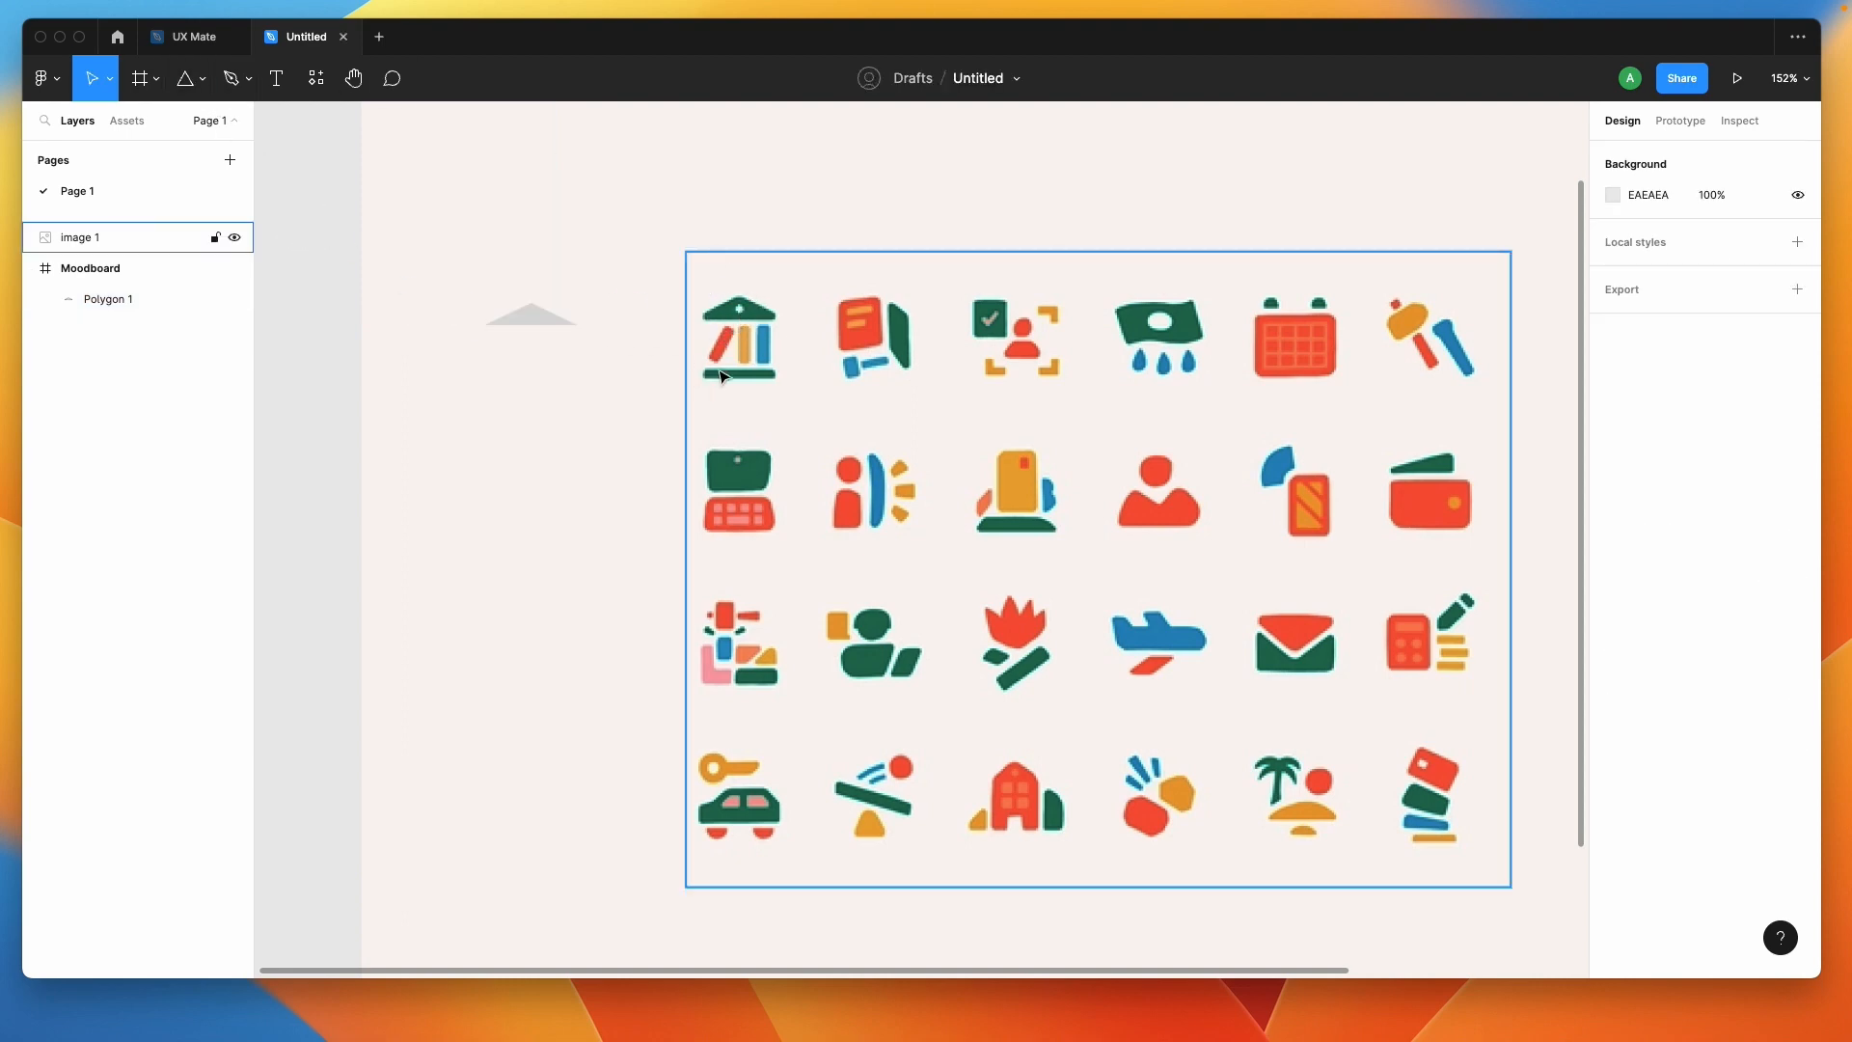
# Draw a base bar and three 26 × 8 pillars under the roof, tilting the first pillar to -113.15° and nudging it up.
pyautogui.press('r')
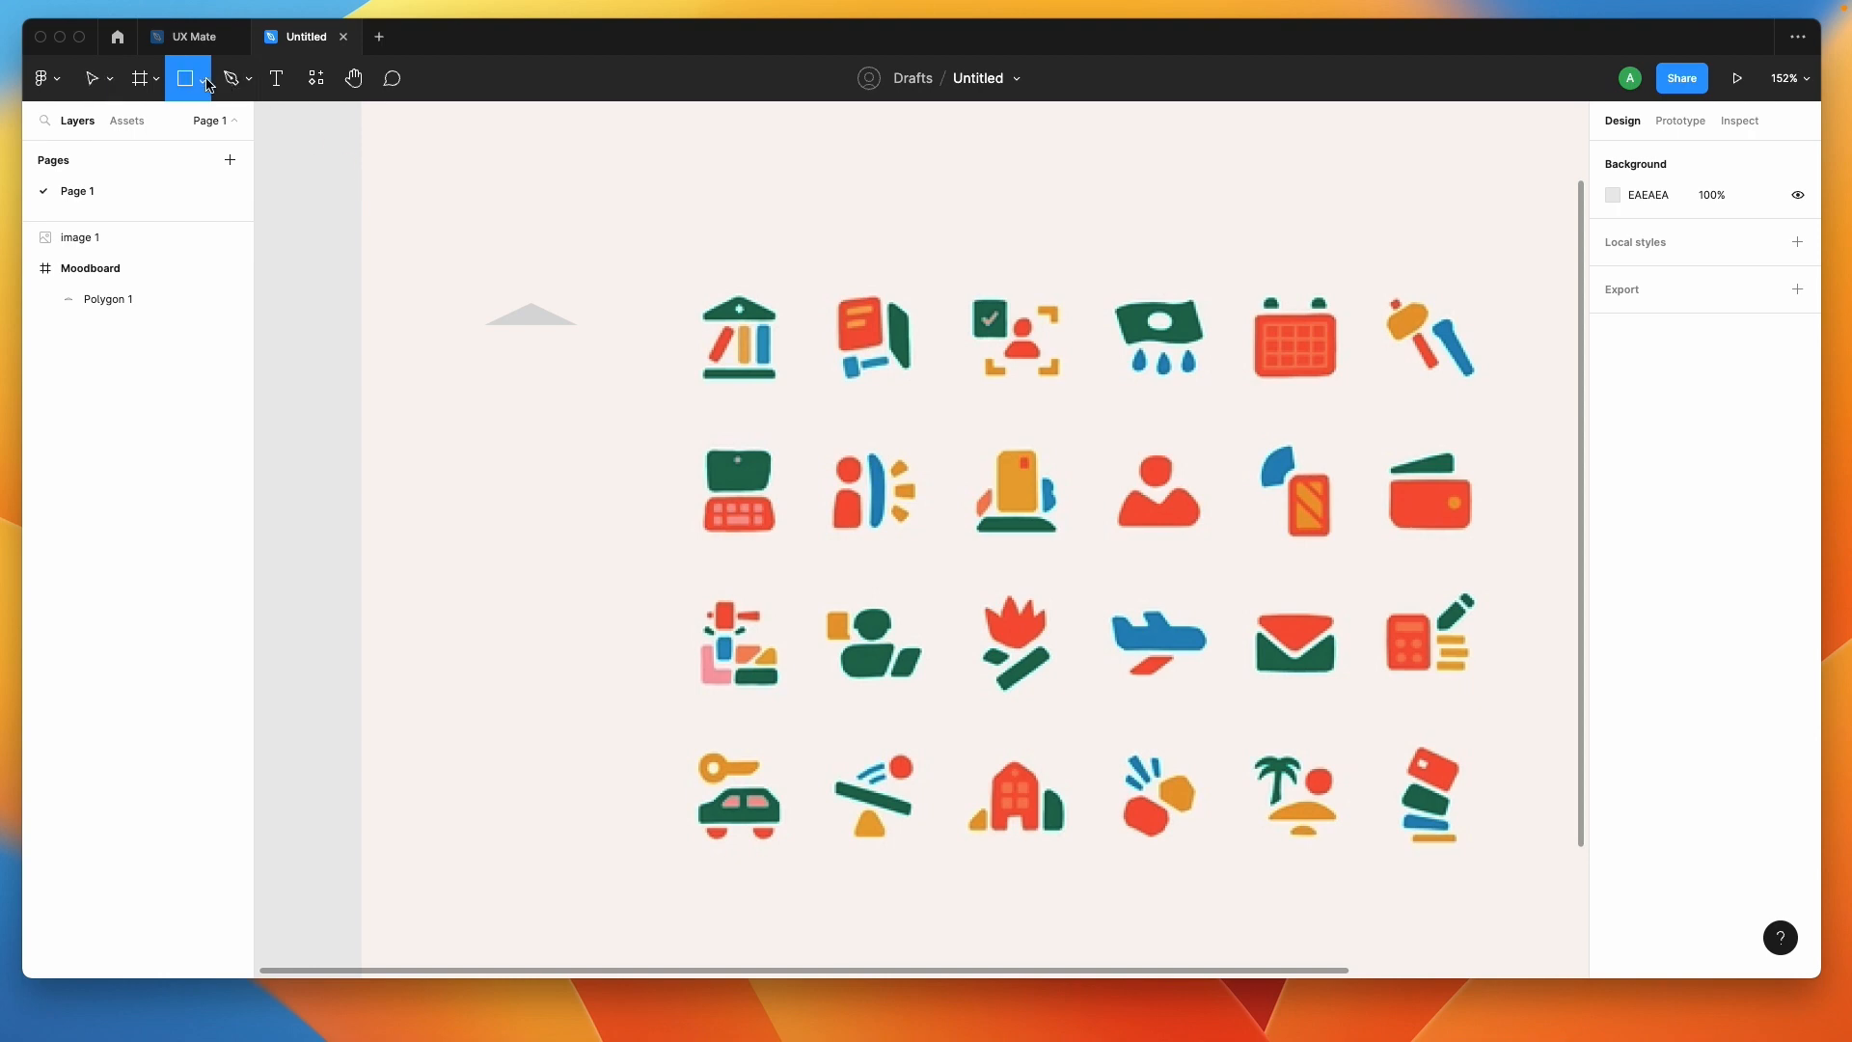
pyautogui.moveTo(494, 368)
pyautogui.mouseDown()
pyautogui.moveTo(562, 374)
pyautogui.moveTo(525, 372)
pyautogui.moveTo(532, 390)
pyautogui.moveTo(529, 356)
pyautogui.moveTo(587, 339)
pyautogui.moveTo(565, 331)
pyautogui.moveTo(524, 409)
pyautogui.moveTo(521, 362)
pyautogui.moveTo(568, 345)
pyautogui.moveTo(503, 349)
pyautogui.moveTo(512, 302)
pyautogui.moveTo(529, 306)
pyautogui.moveTo(507, 345)
pyautogui.mouseUp()
pyautogui.scroll(4, 525, 374)
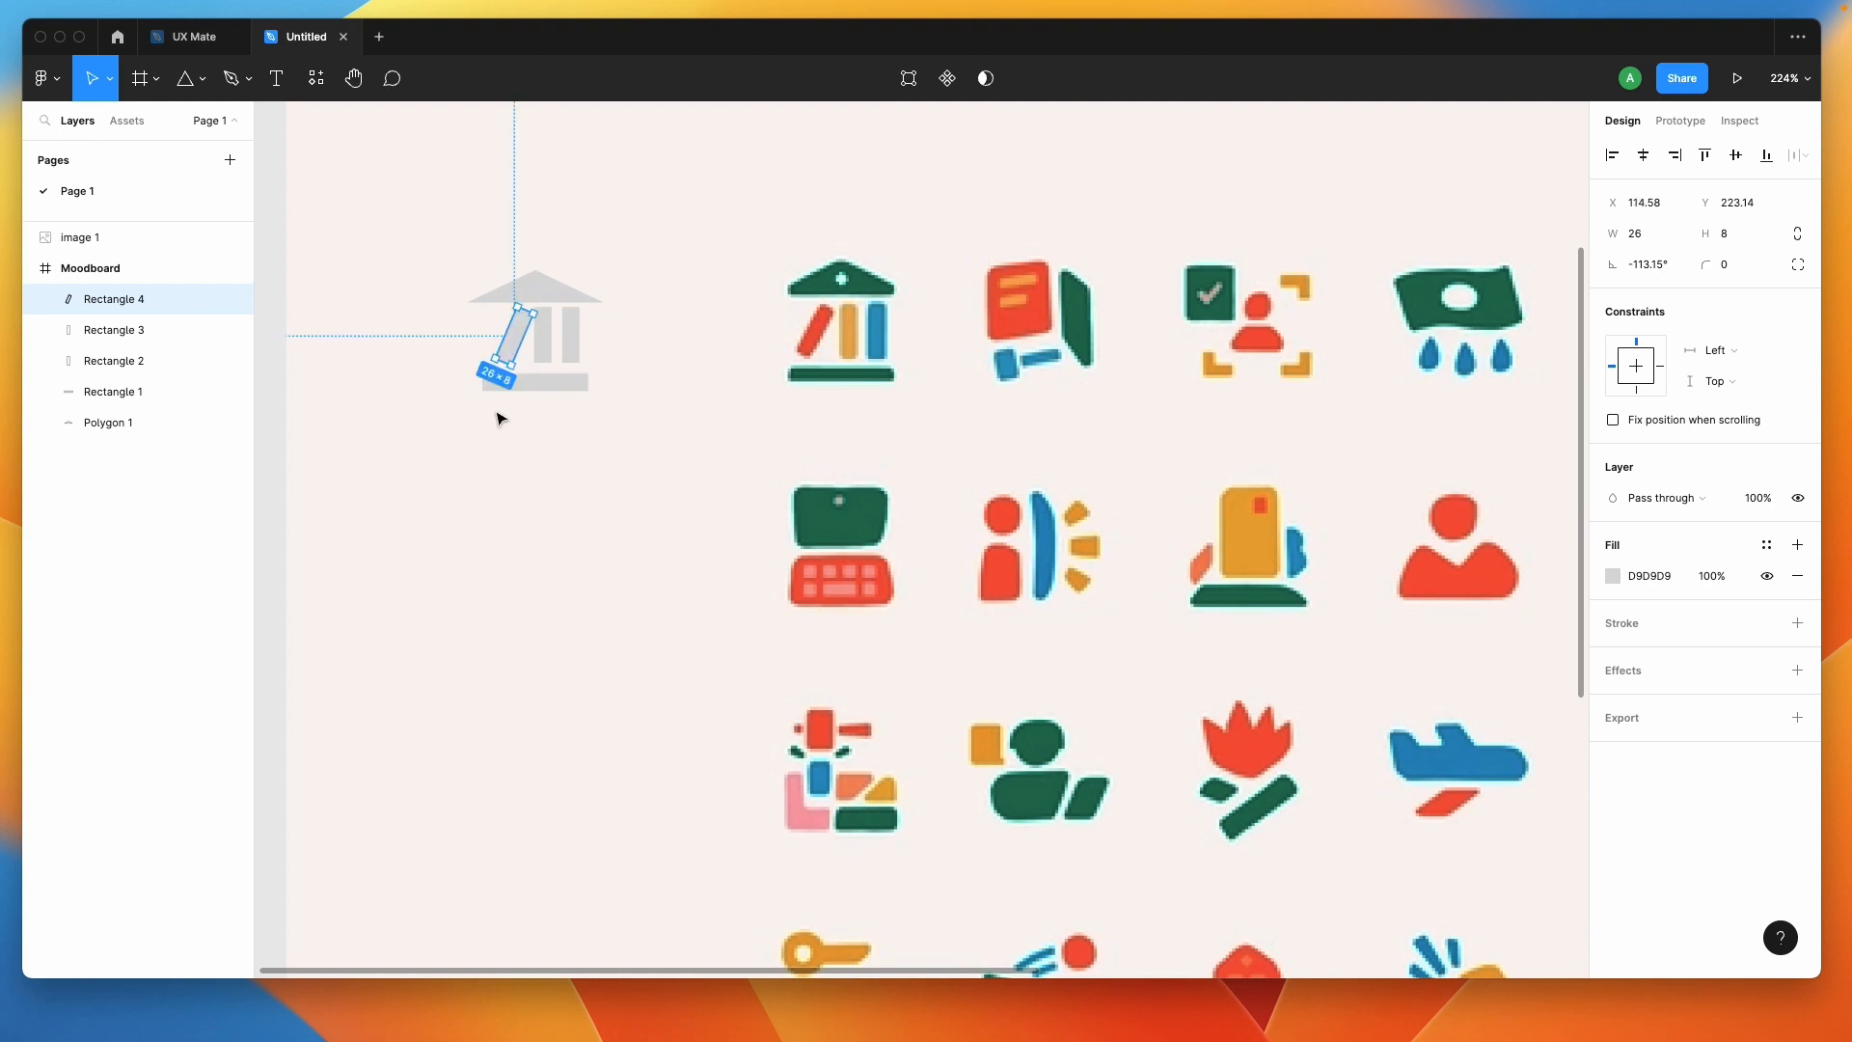
pyautogui.press('Up')
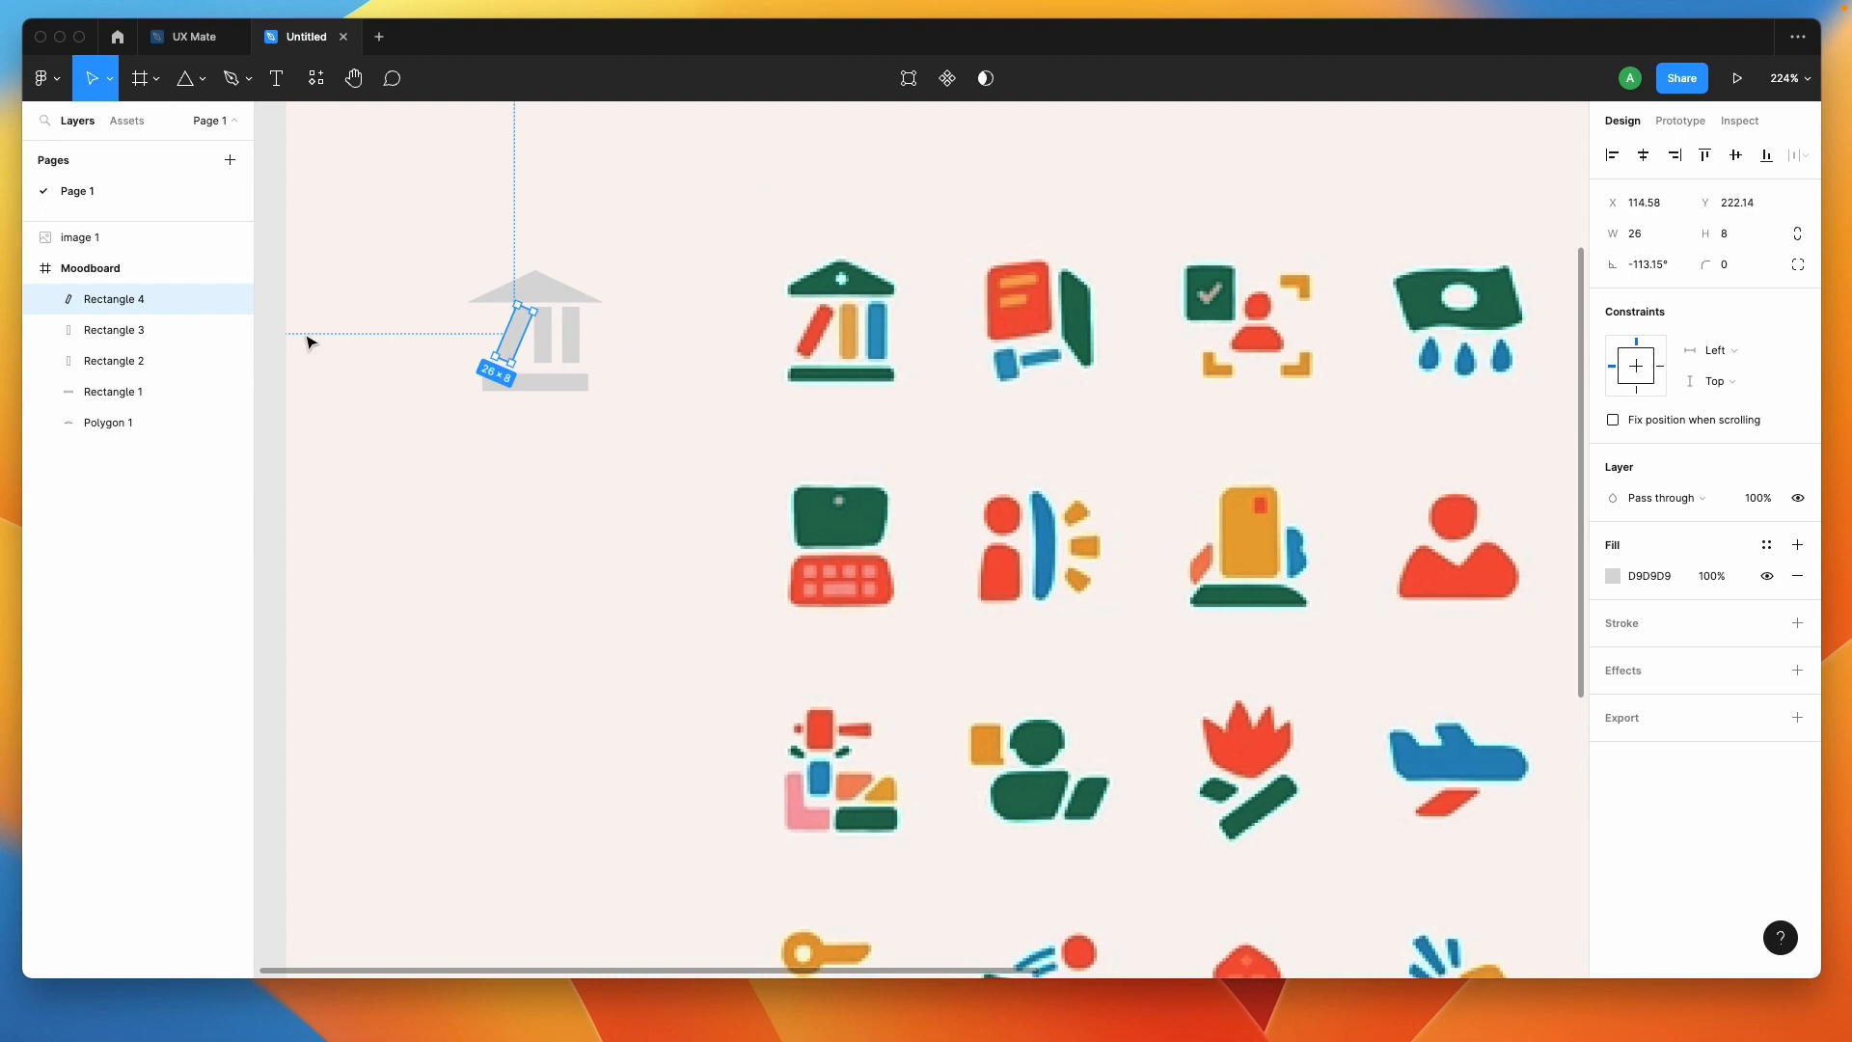
pyautogui.click(268, 373)
pyautogui.scroll(-3, 468, 493)
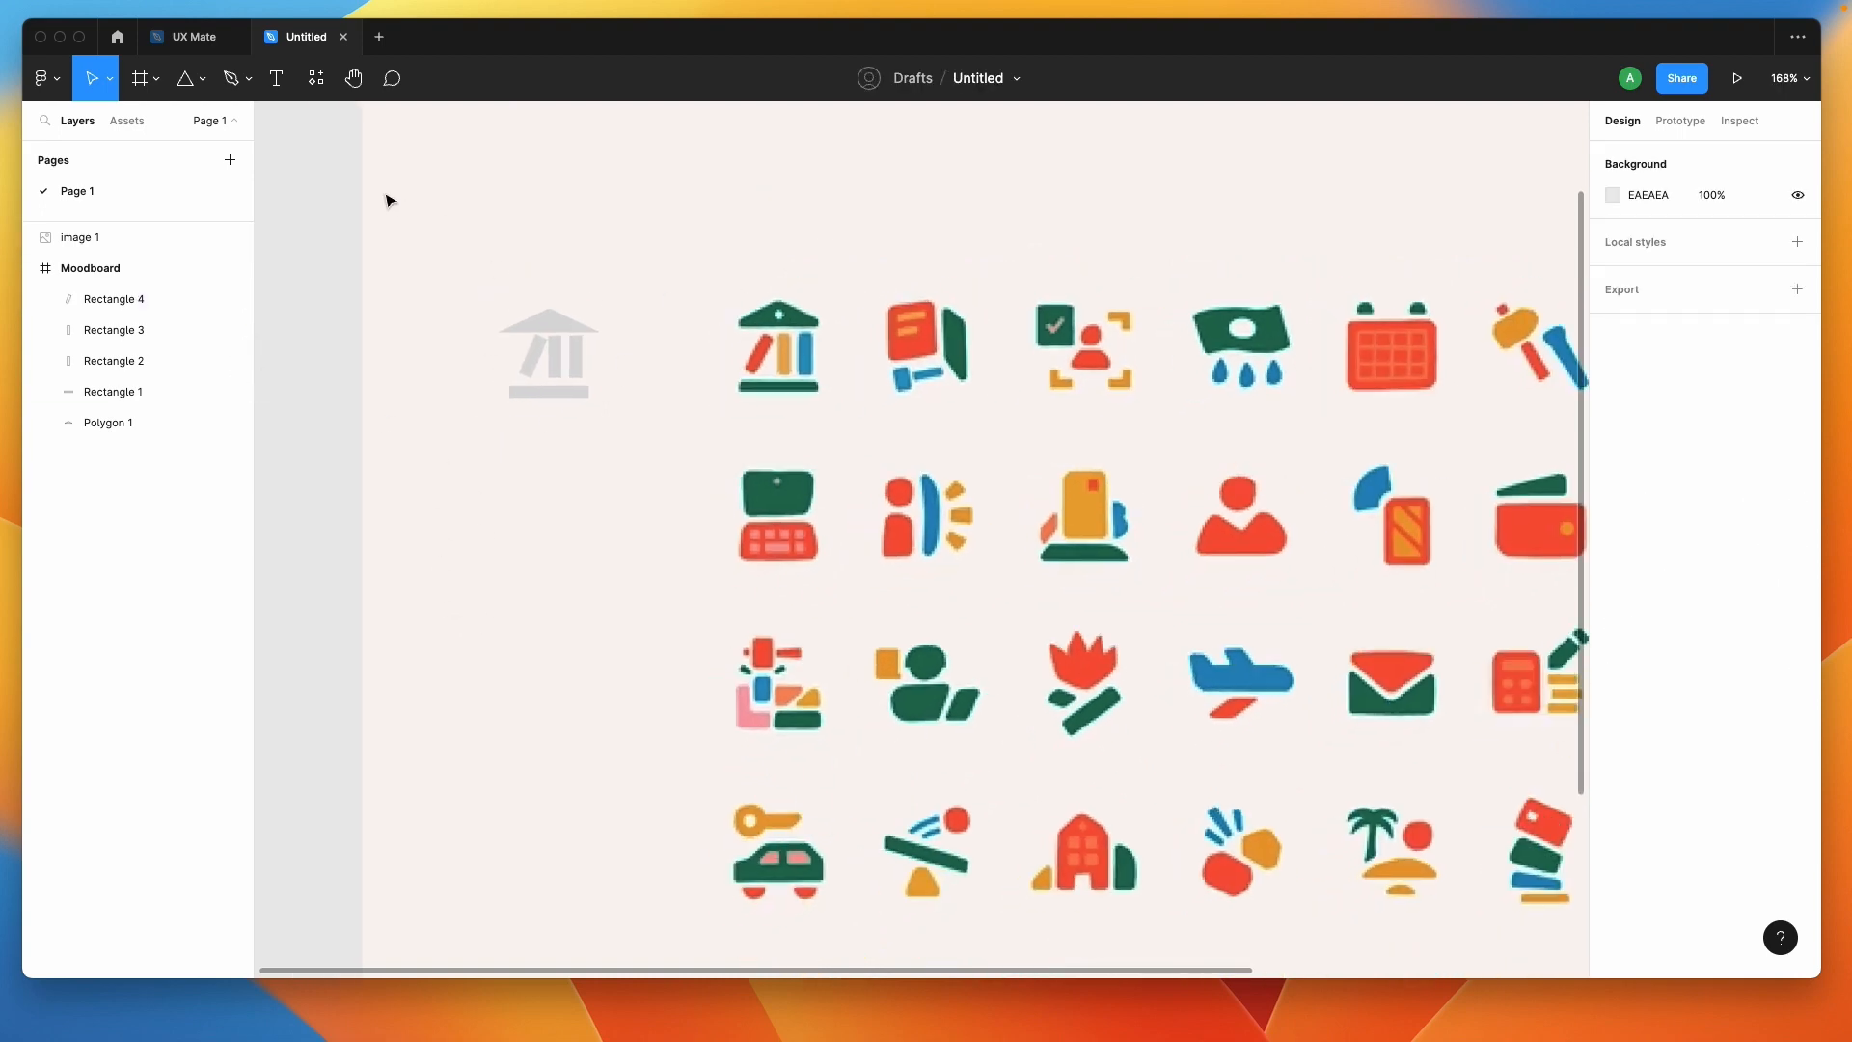
# Round the corners of the bank's triangular roof with a radius of 2.
pyautogui.moveTo(324, 297); pyautogui.dragTo(681, 450)
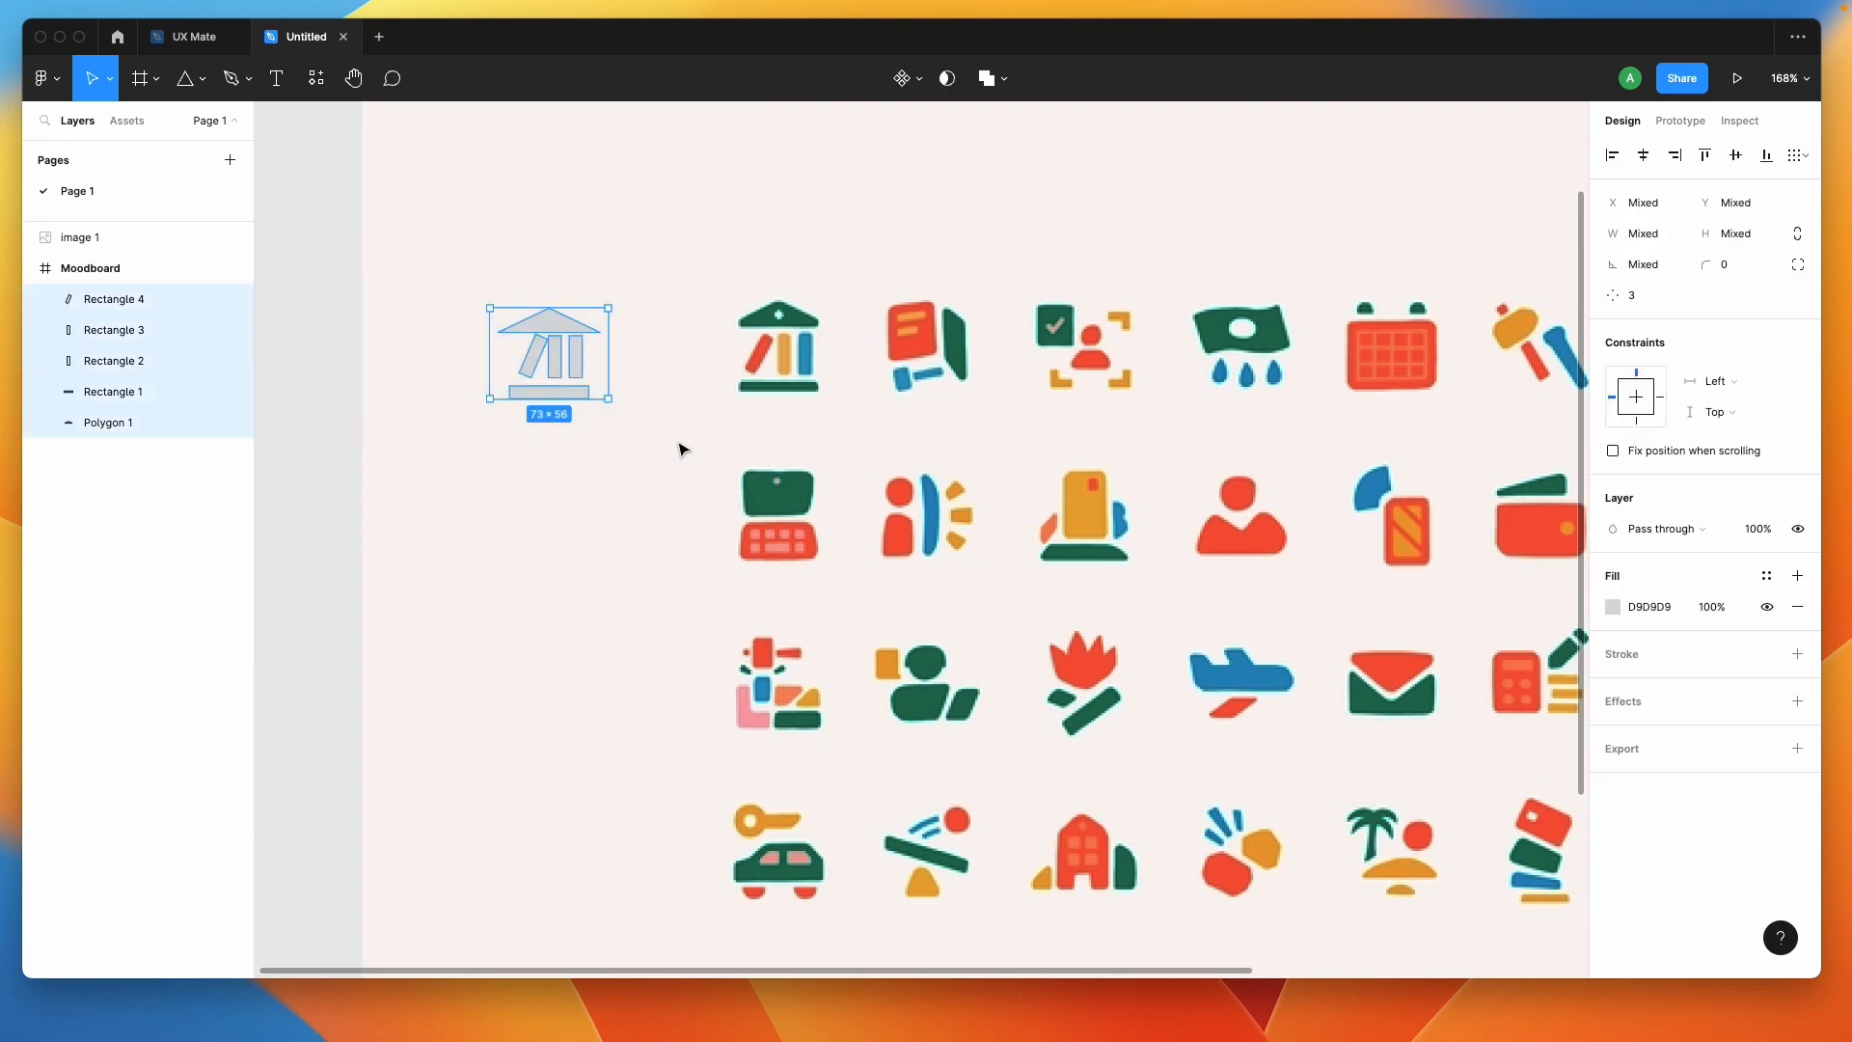
pyautogui.click(353, 400)
pyautogui.scroll(6, 525, 306)
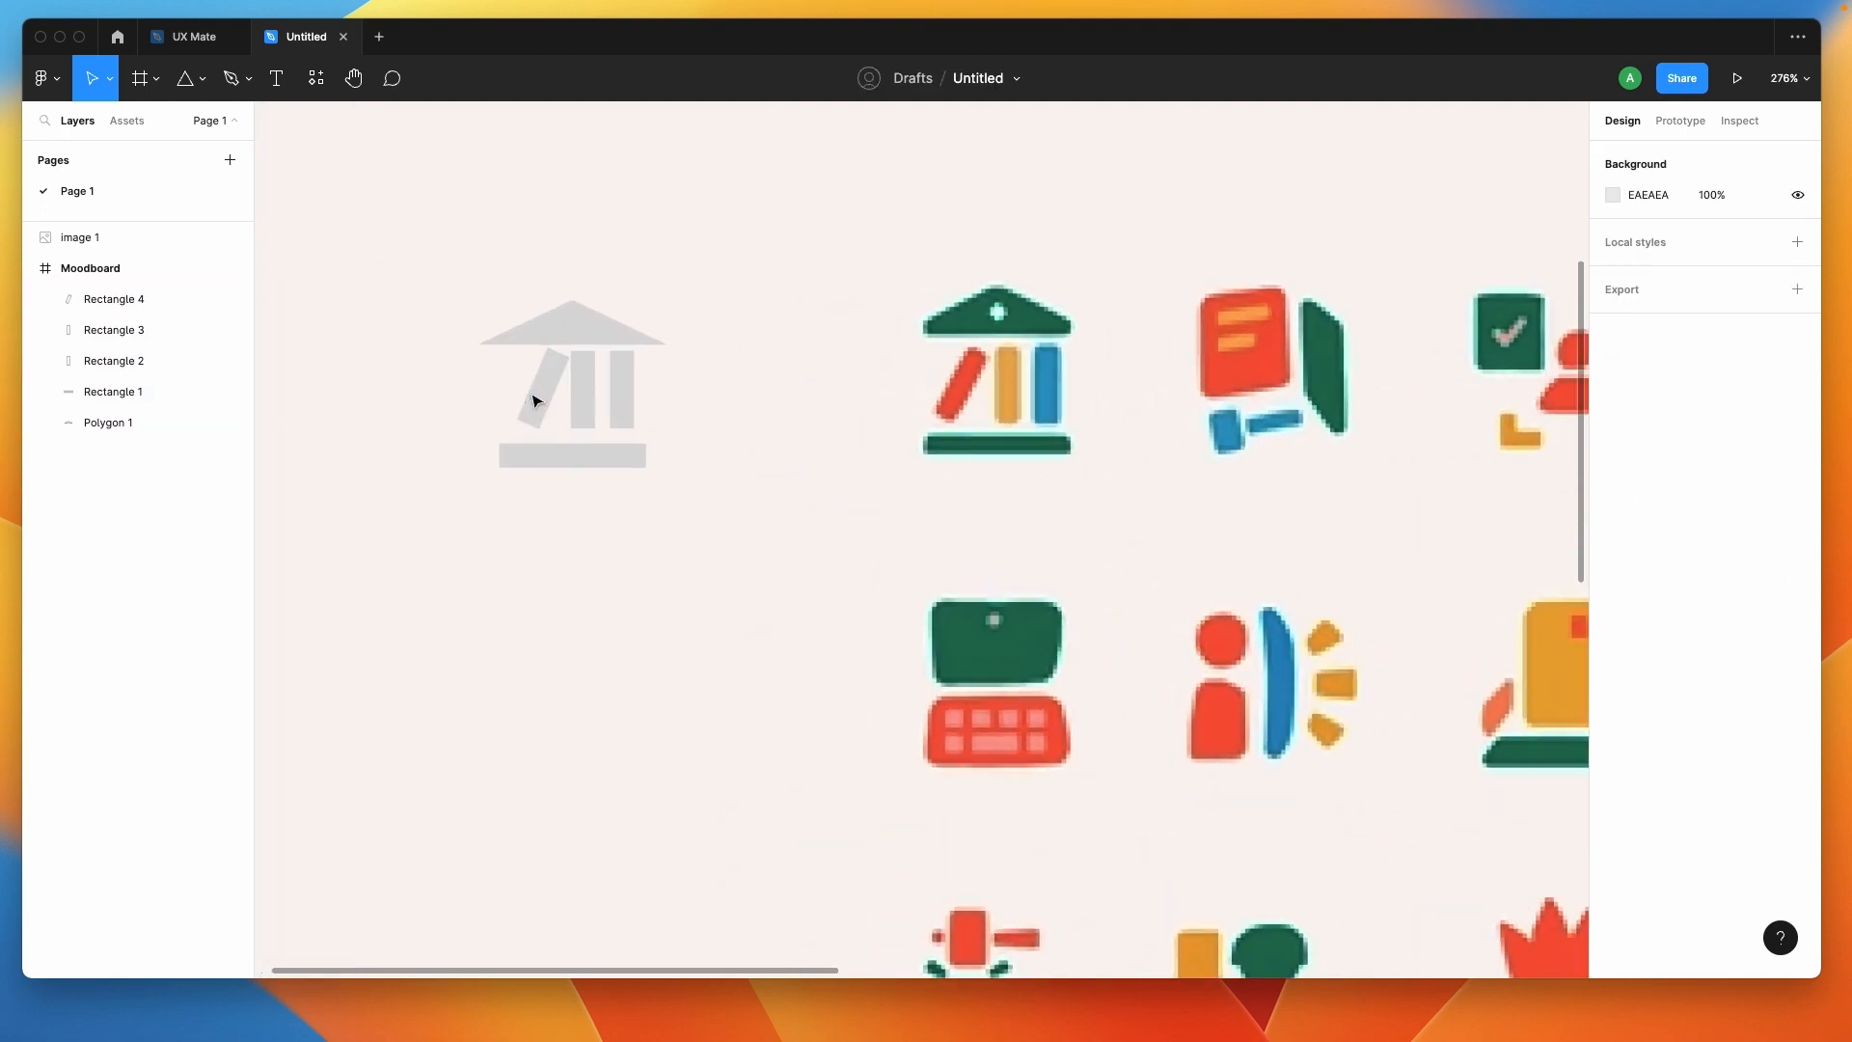
pyautogui.click(687, 384)
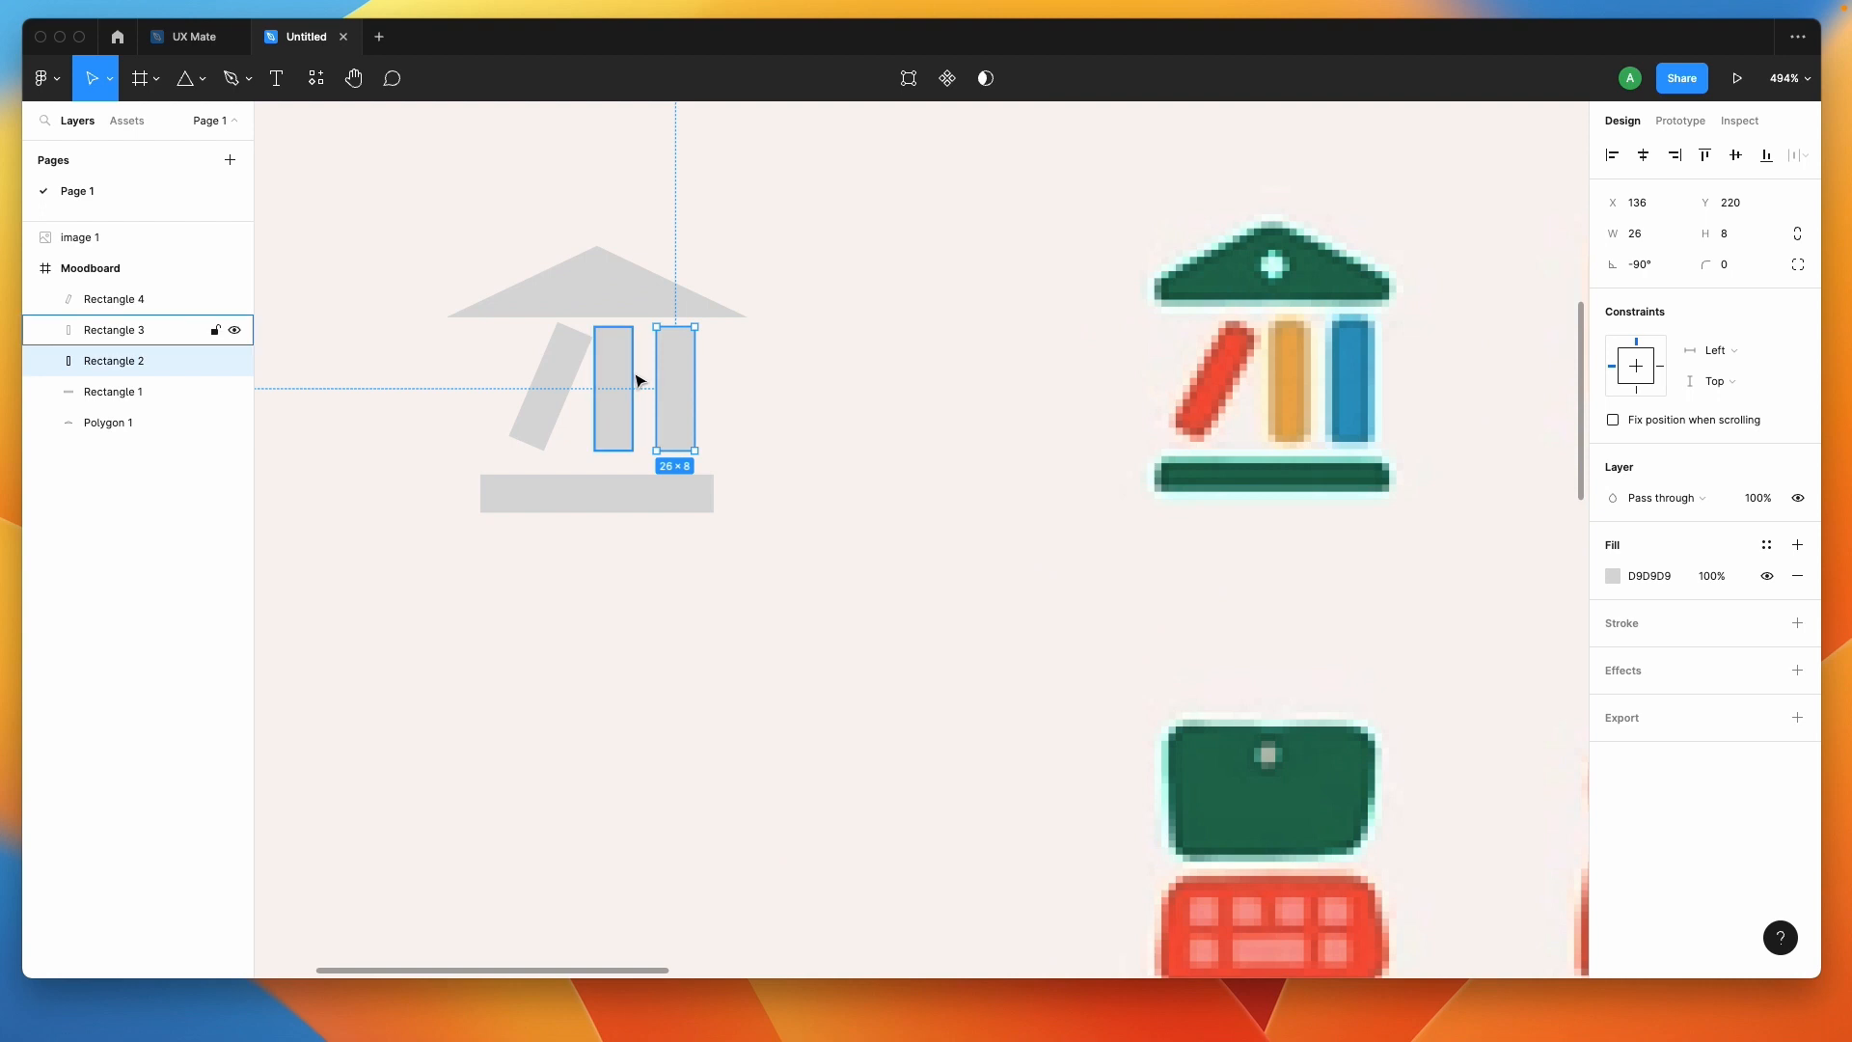
pyautogui.click(550, 290)
pyautogui.scroll(3, 425, 302)
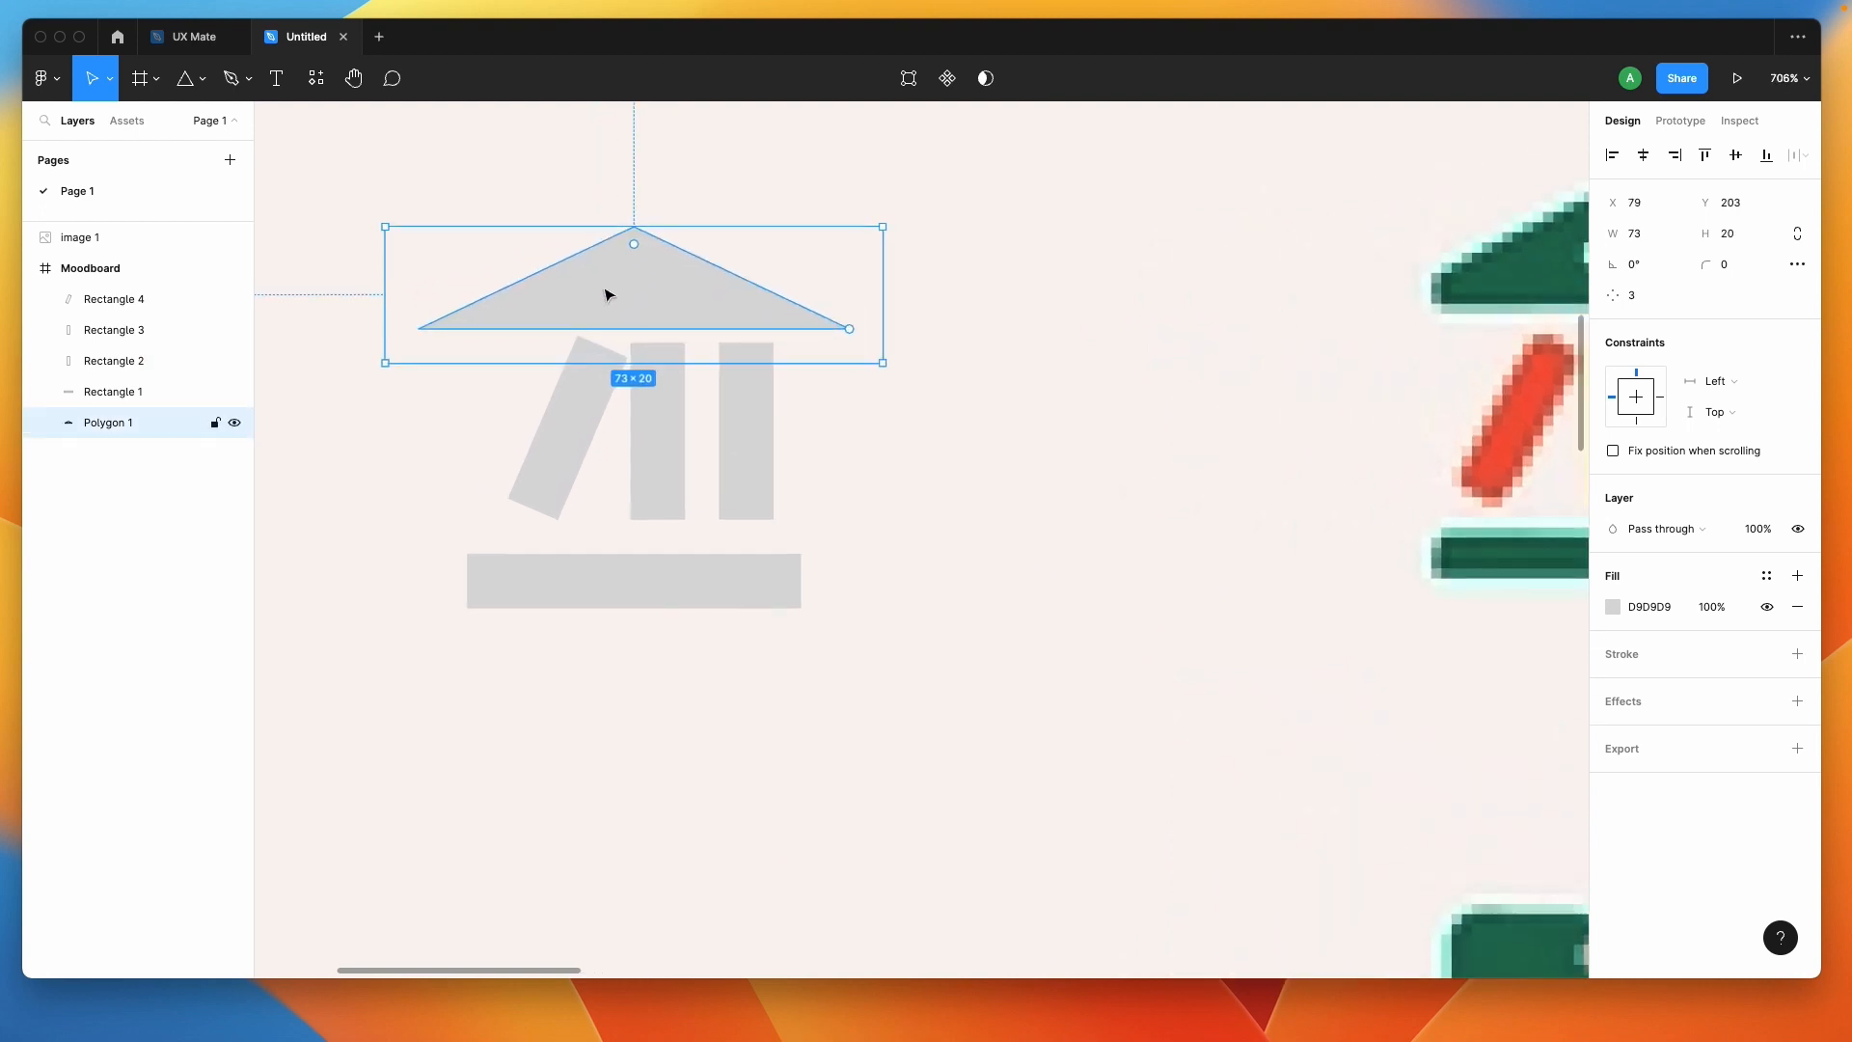
pyautogui.moveTo(633, 244); pyautogui.dragTo(640, 244)
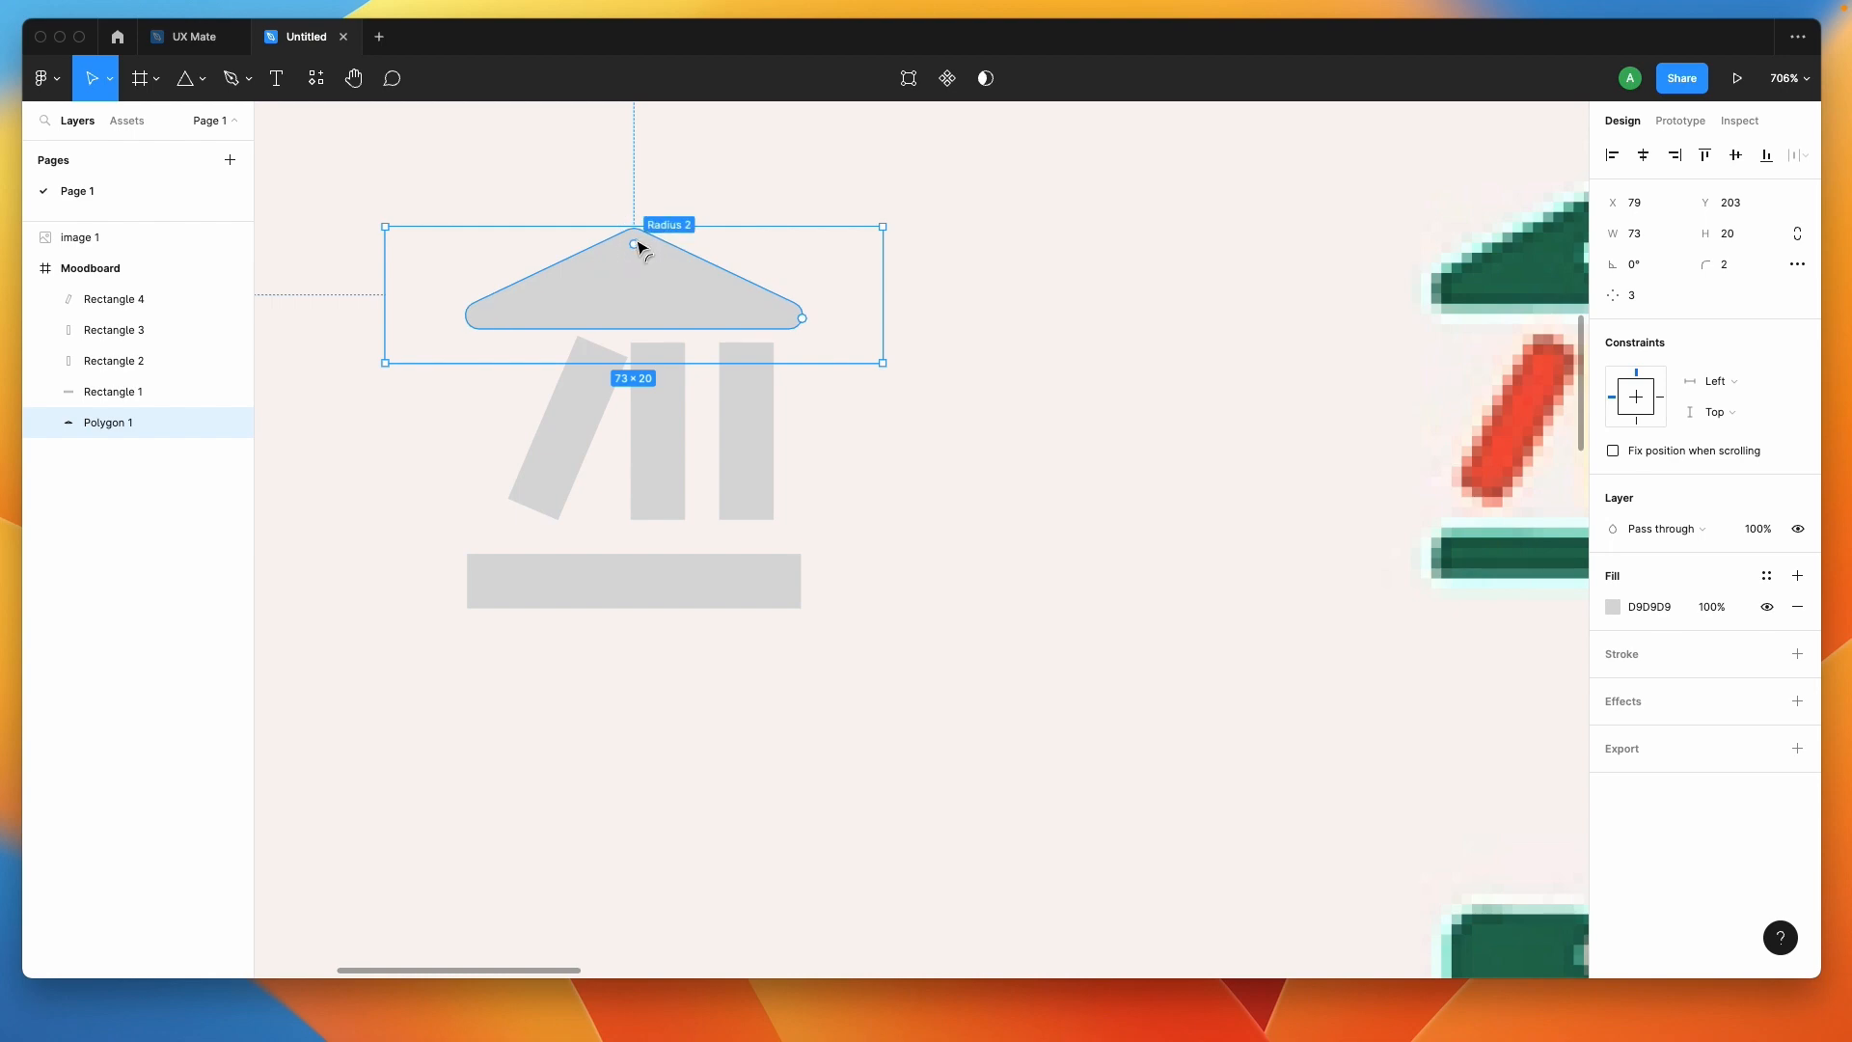
# Round the corners of the bank's base bar with a radius of 2.
pyautogui.click(487, 579)
pyautogui.scroll(5, 475, 555)
pyautogui.moveTo(465, 560); pyautogui.dragTo(512, 575)
pyautogui.scroll(-5, 512, 575)
# Round the corners of the tilted pillar and the two upright pillars of the bank.
pyautogui.click(617, 382)
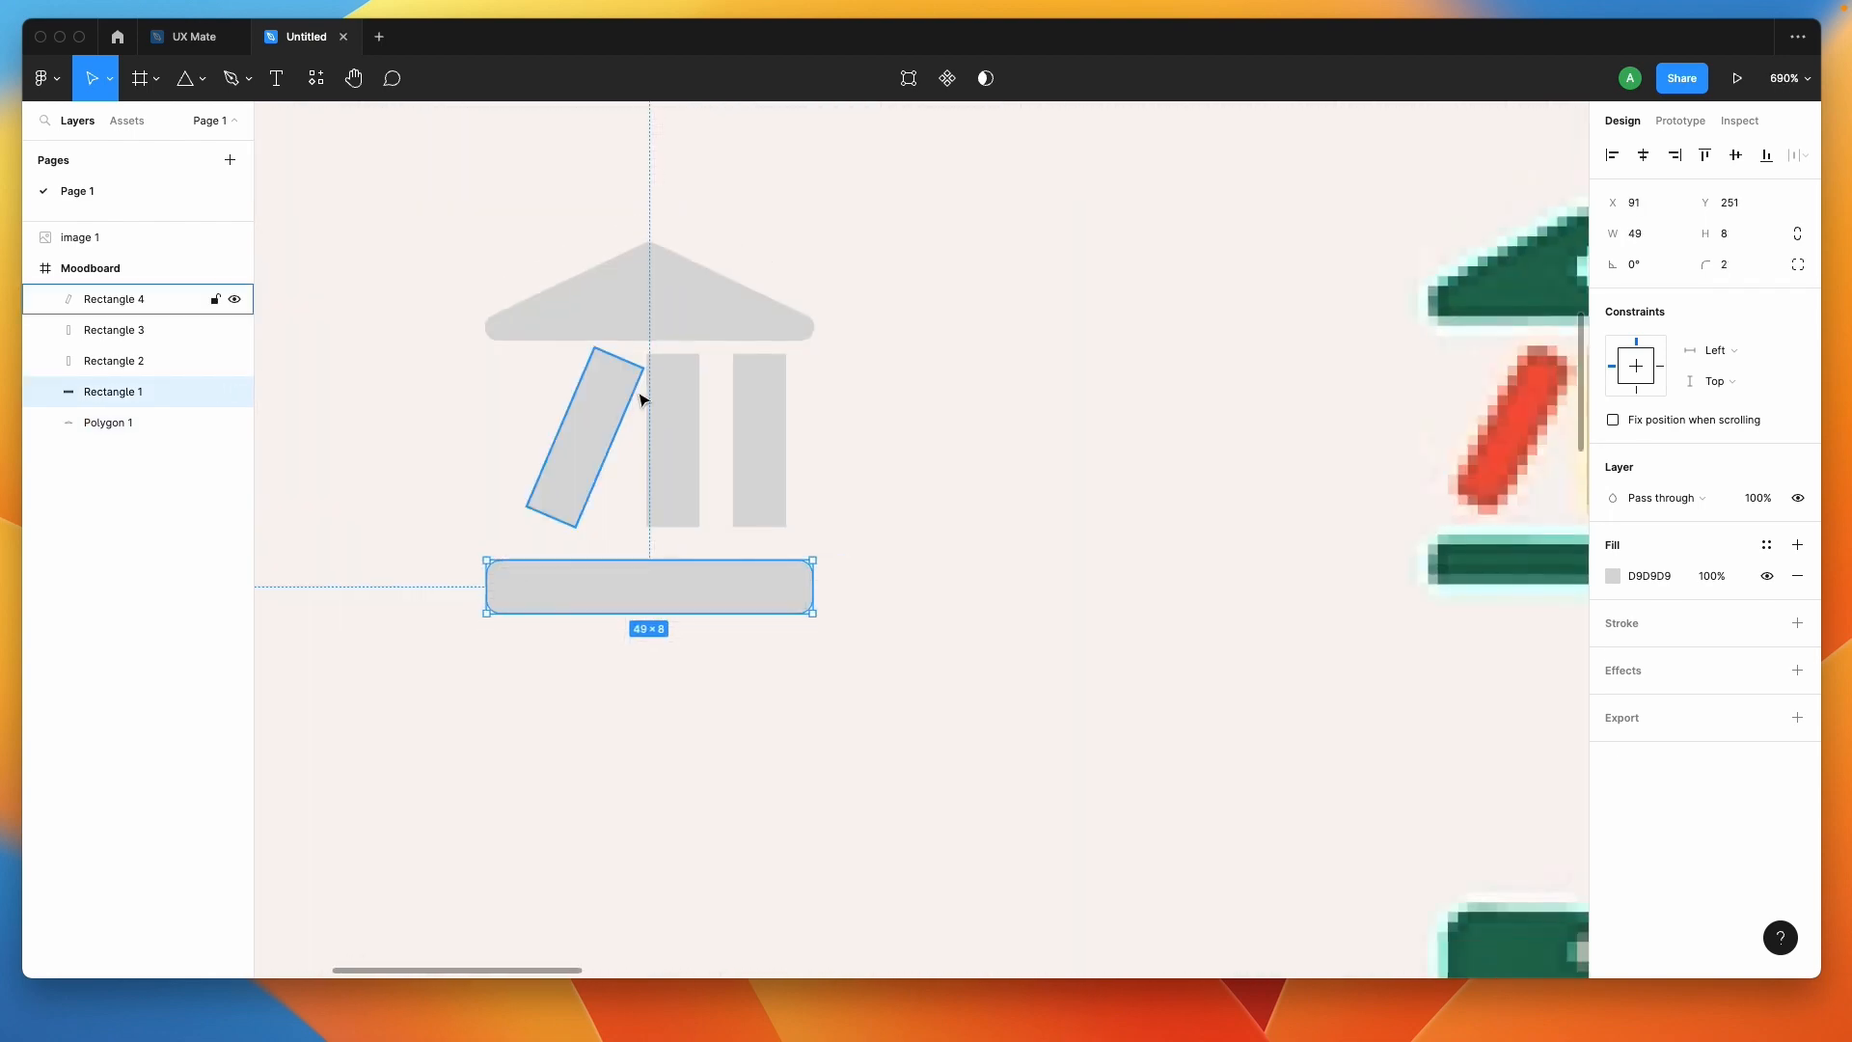
pyautogui.scroll(5, 593, 367)
pyautogui.moveTo(575, 335); pyautogui.dragTo(734, 364)
pyautogui.click(715, 371)
pyautogui.click(970, 396)
pyautogui.moveTo(916, 343); pyautogui.dragTo(935, 347)
pyautogui.scroll(-5, 929, 343)
pyautogui.scroll(-5, 930, 344)
pyautogui.click(488, 431)
pyautogui.hscroll(2, 624, 501)
pyautogui.click(861, 393)
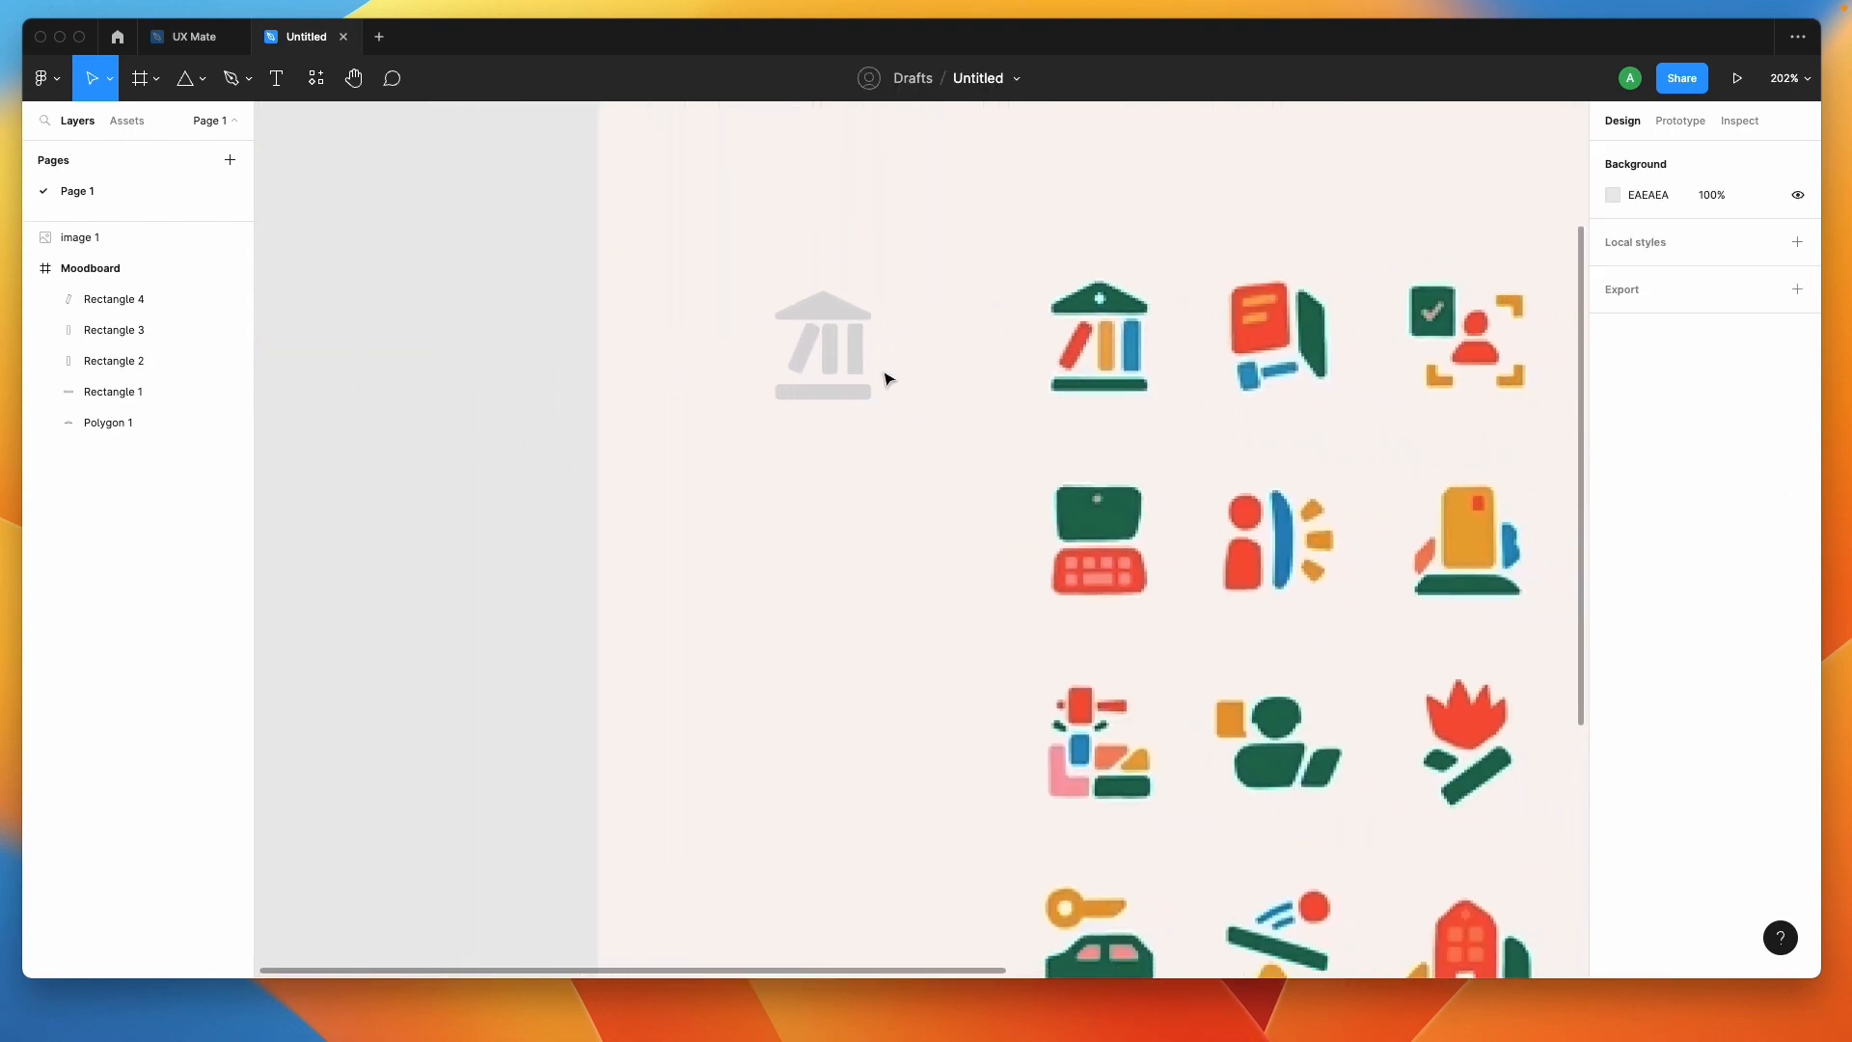
# Nudge the bank's base bar up to Y 248, closer to the pillars.
pyautogui.scroll(2, 873, 381)
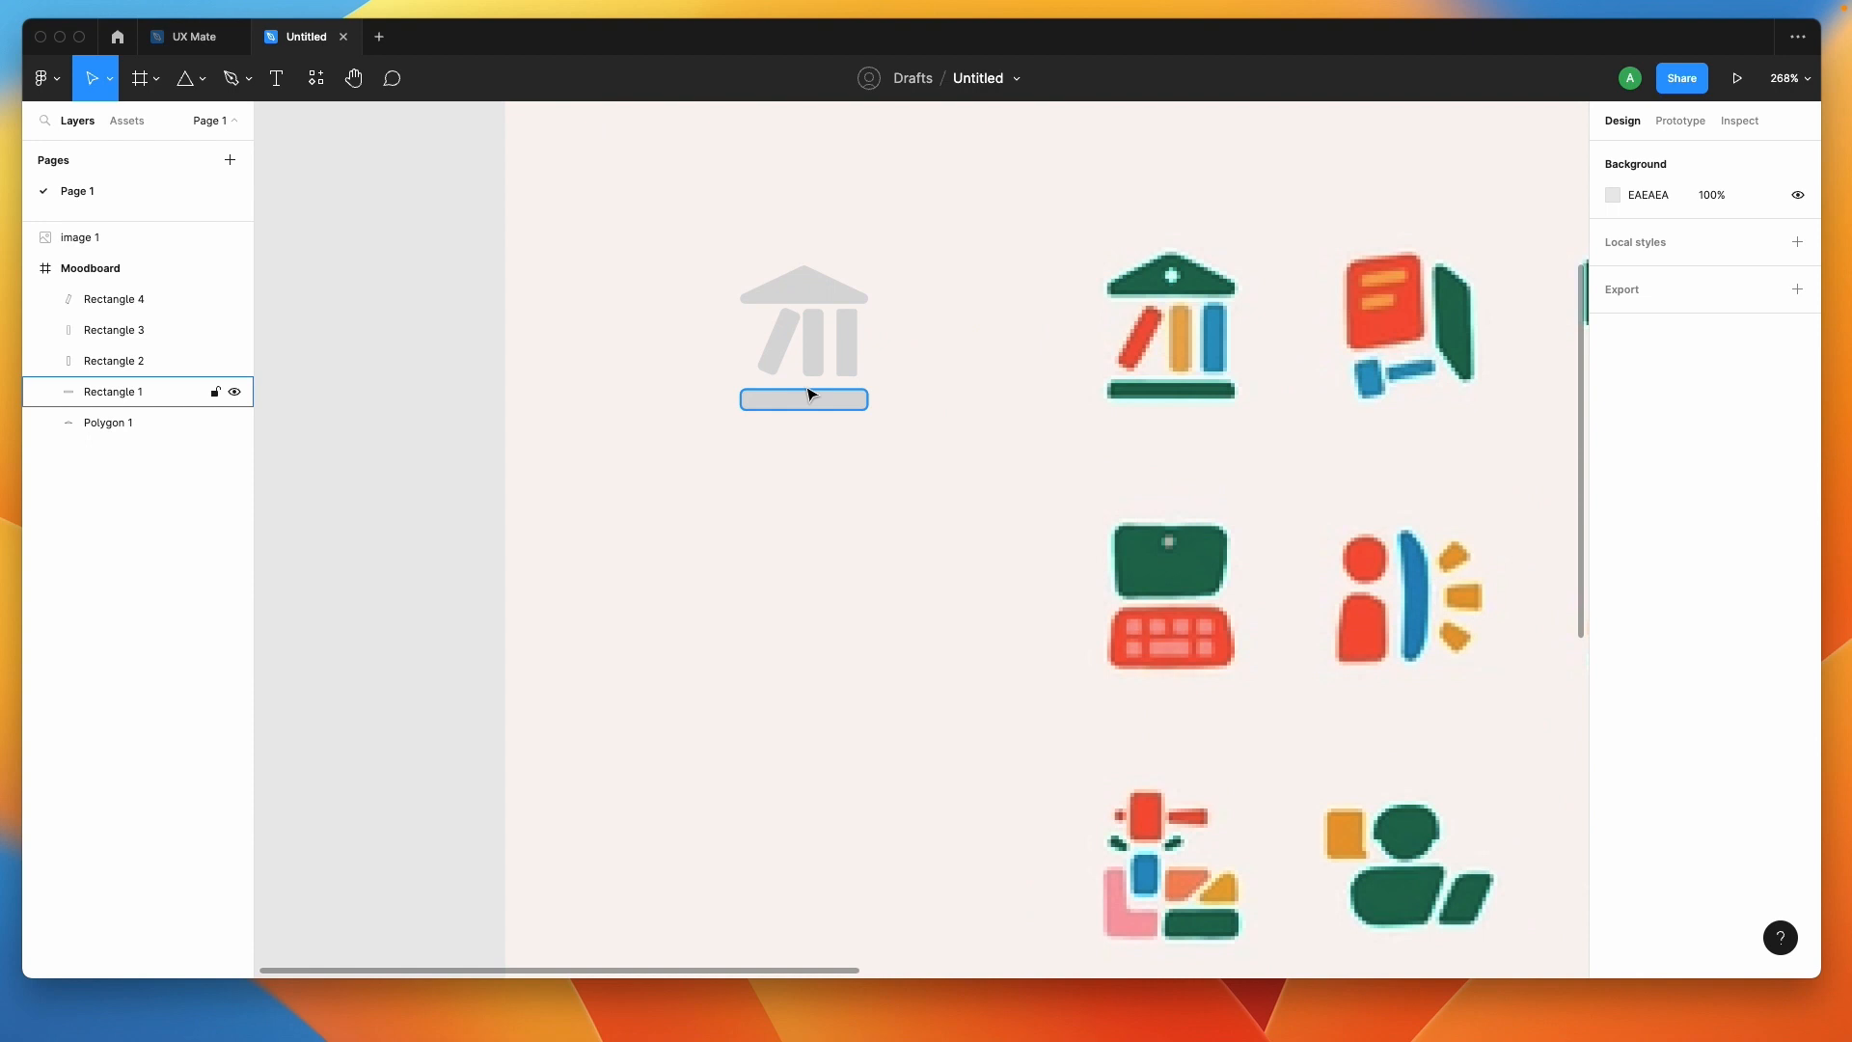
pyautogui.click(811, 396)
pyautogui.press('Up')
pyautogui.press('Up')
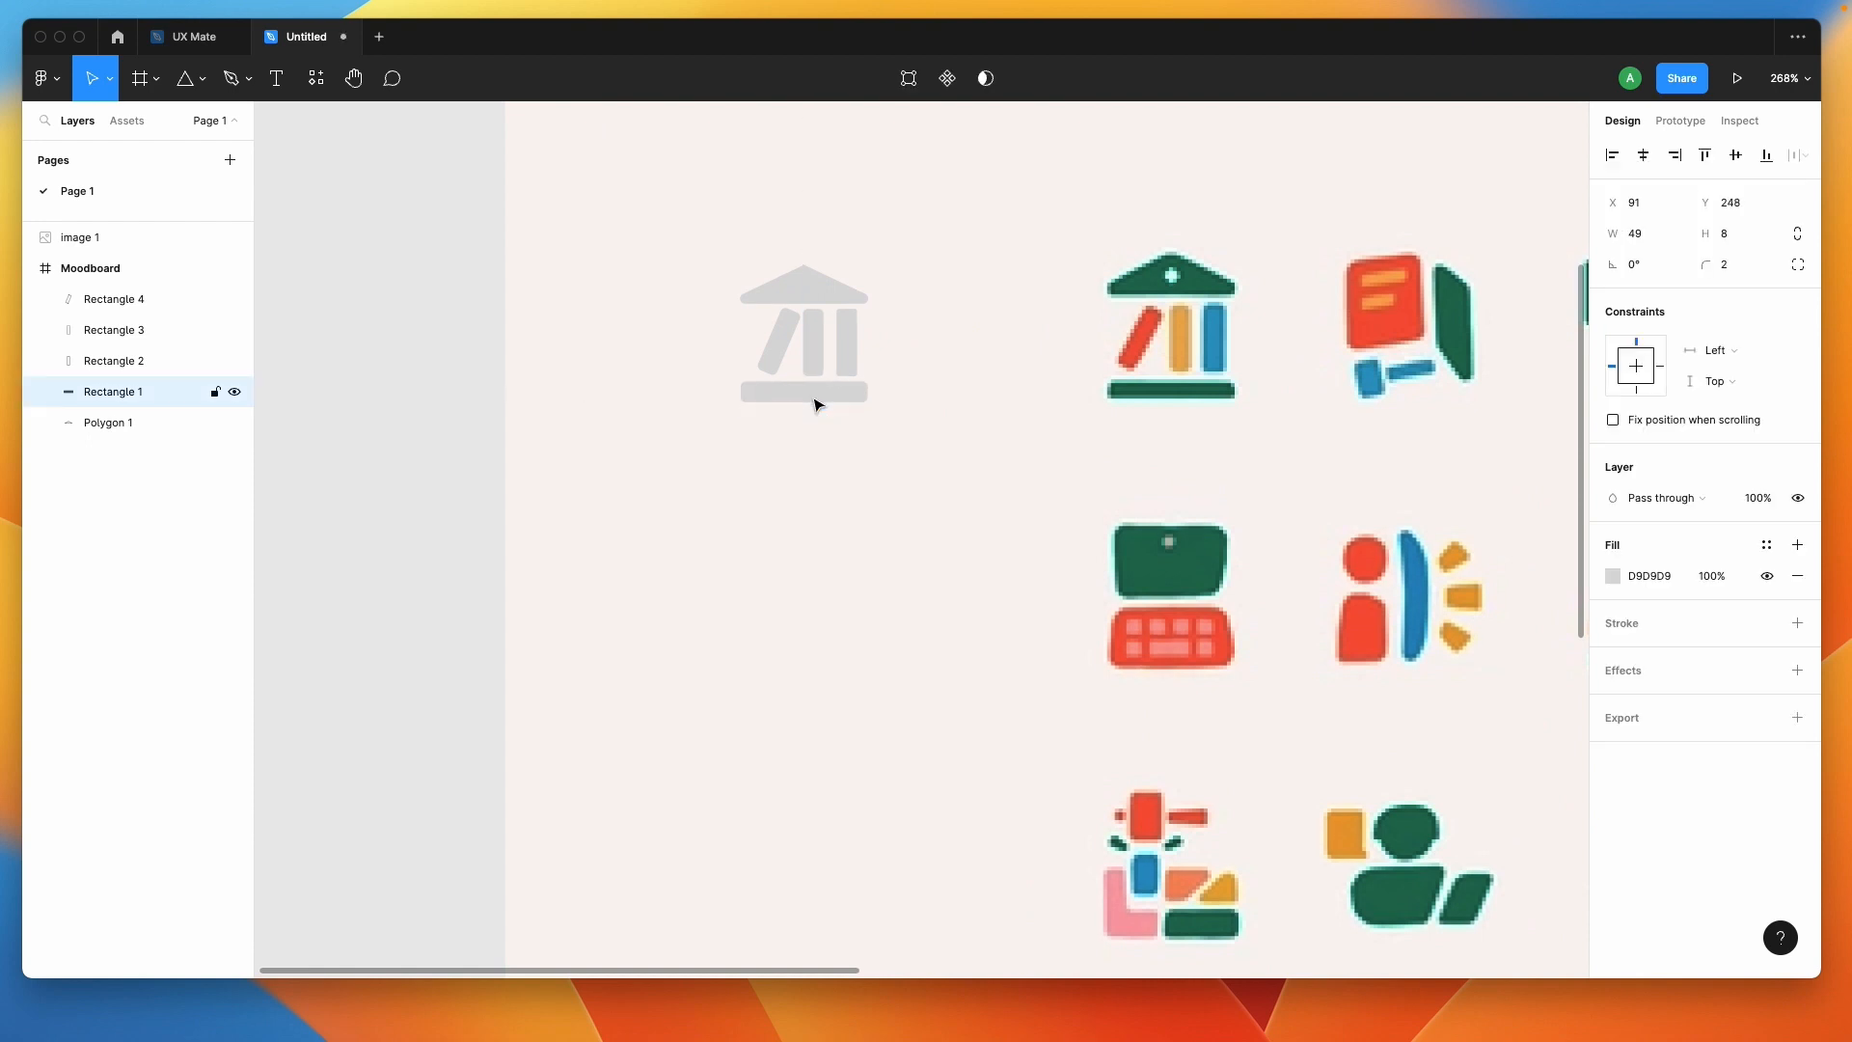
pyautogui.click(405, 410)
# Draw a rectangle about 60 × 16 over the body of the airplane icon.
pyautogui.scroll(-3, 405, 410)
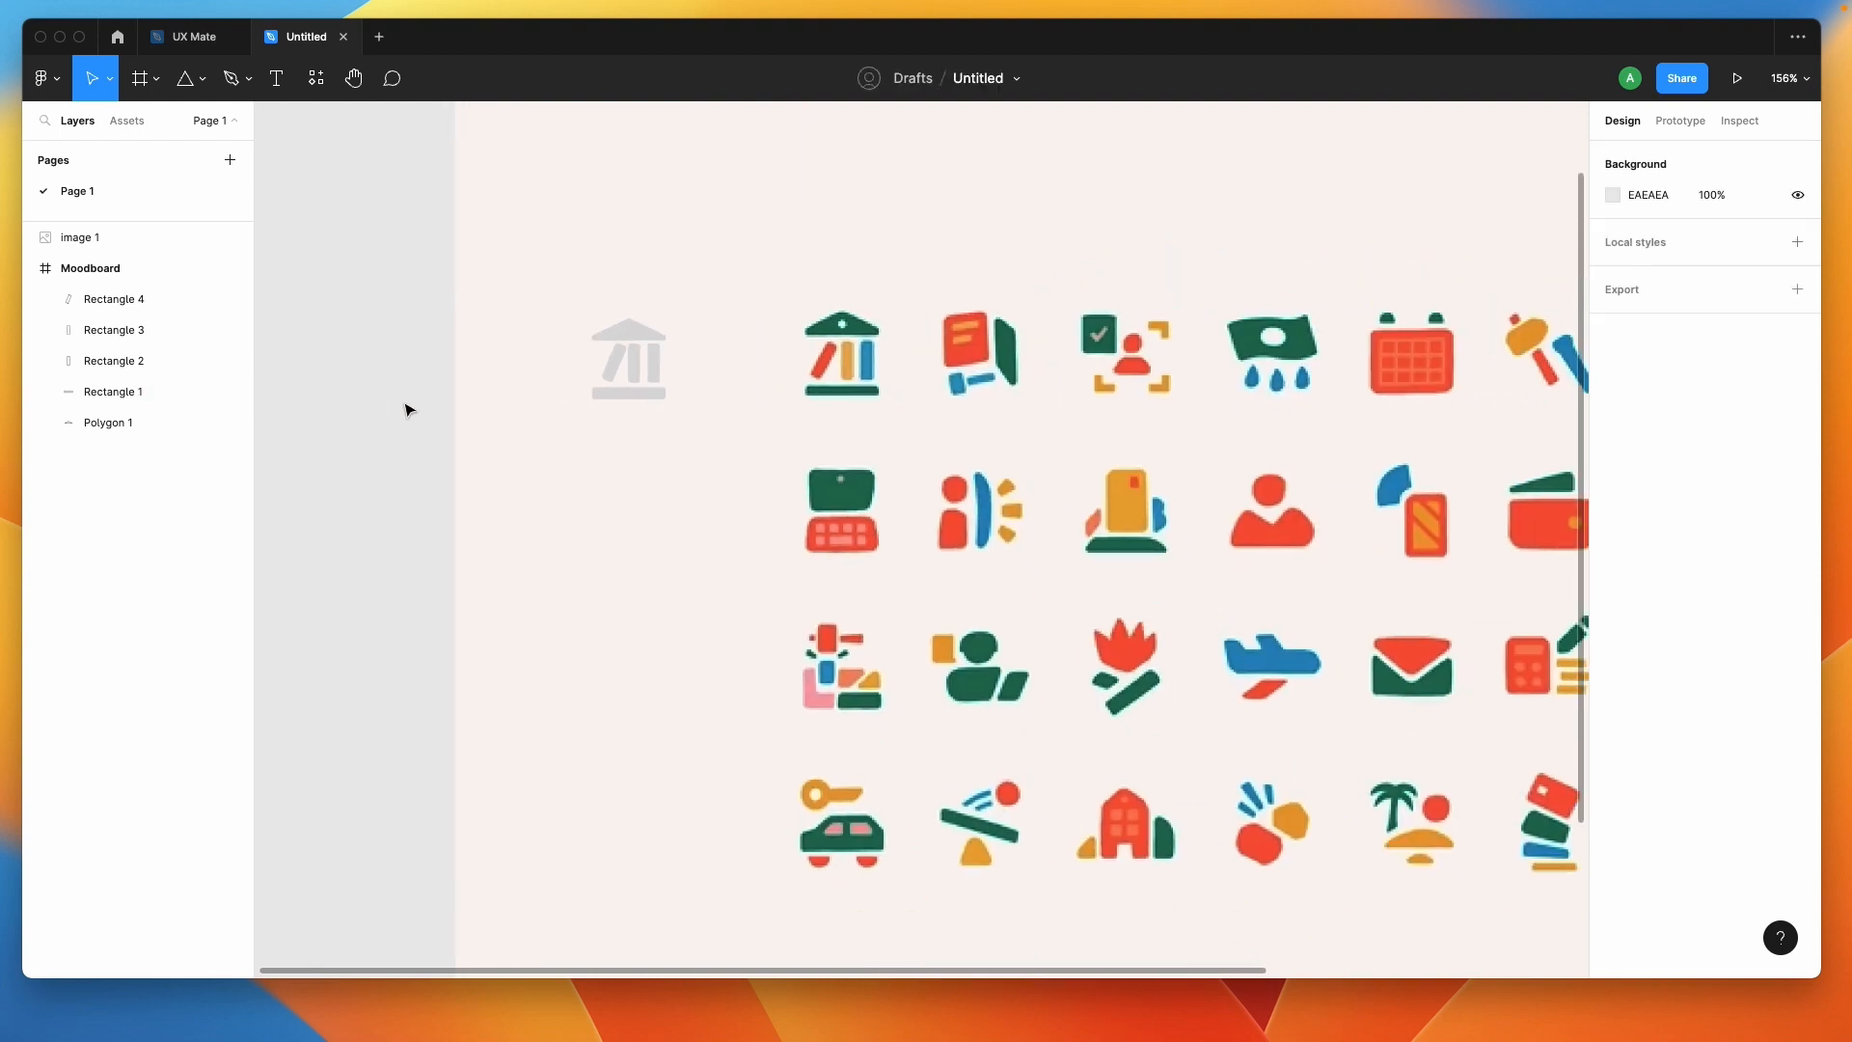
pyautogui.hscroll(2, 405, 410)
pyautogui.hscroll(2, 674, 488)
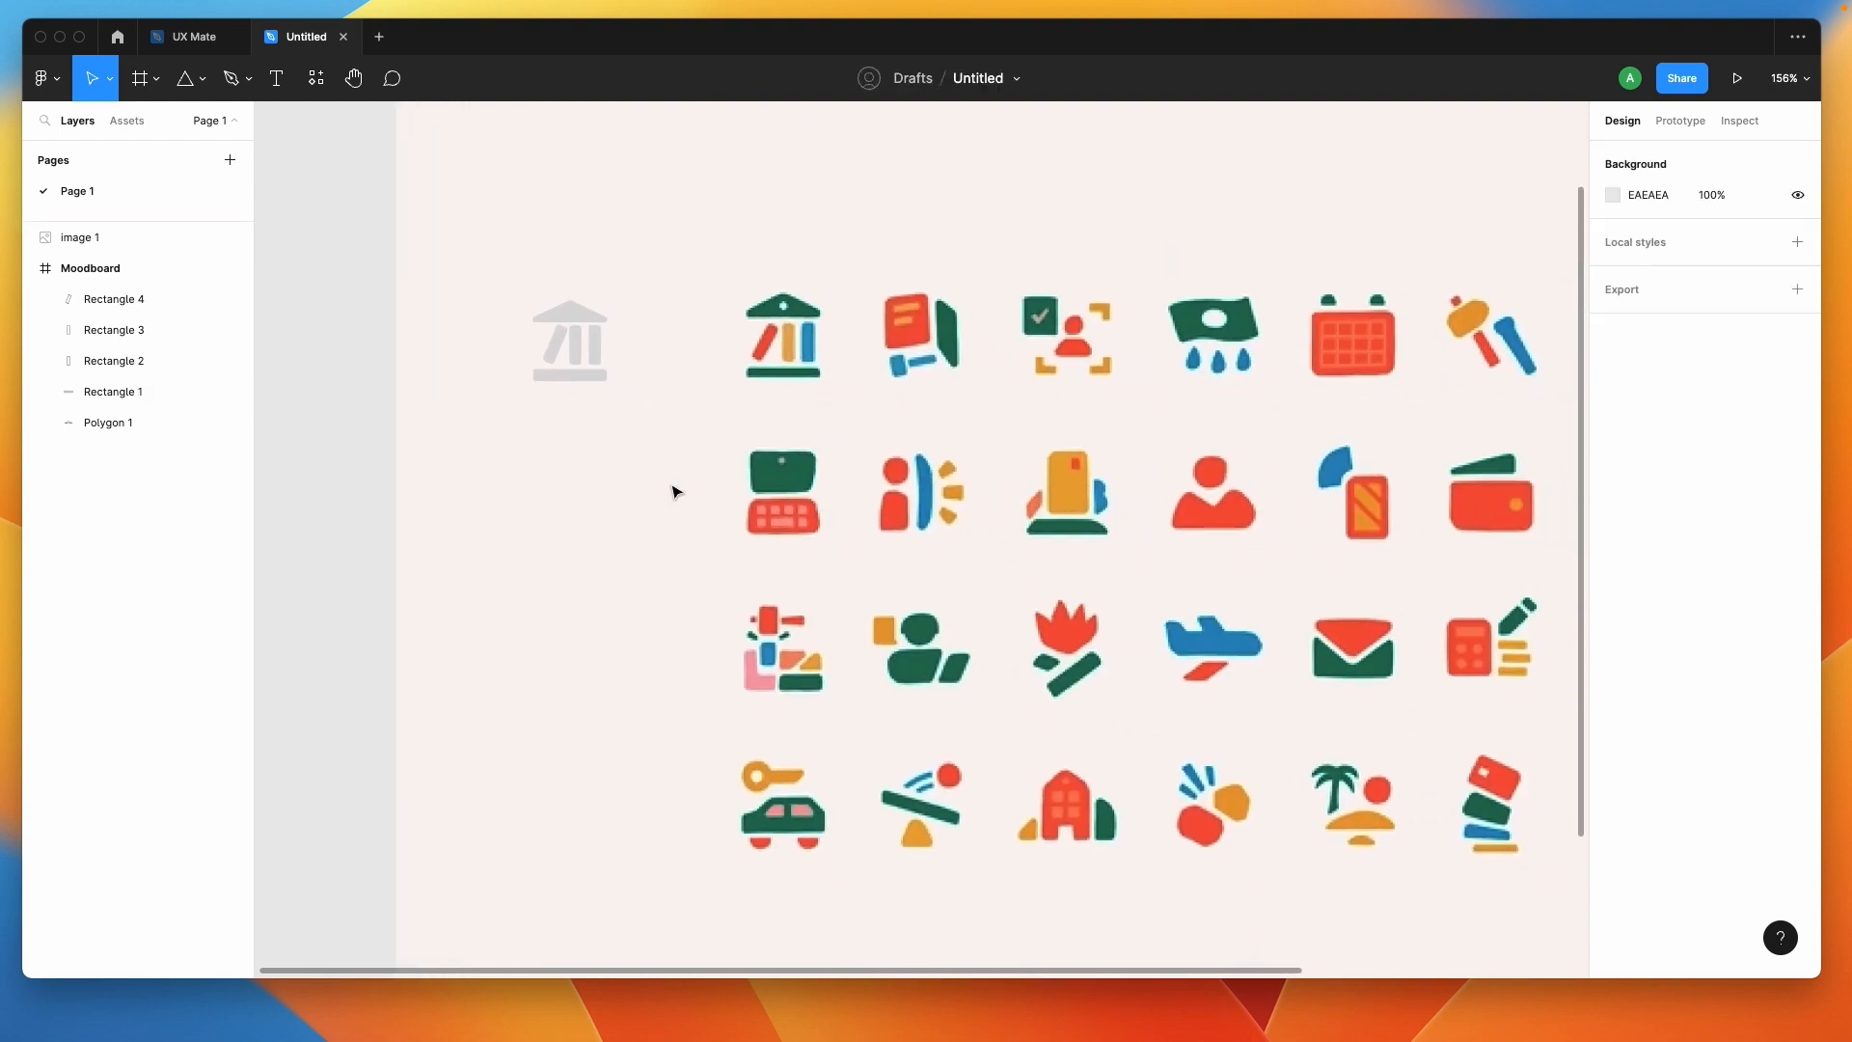
pyautogui.hscroll(2, 674, 492)
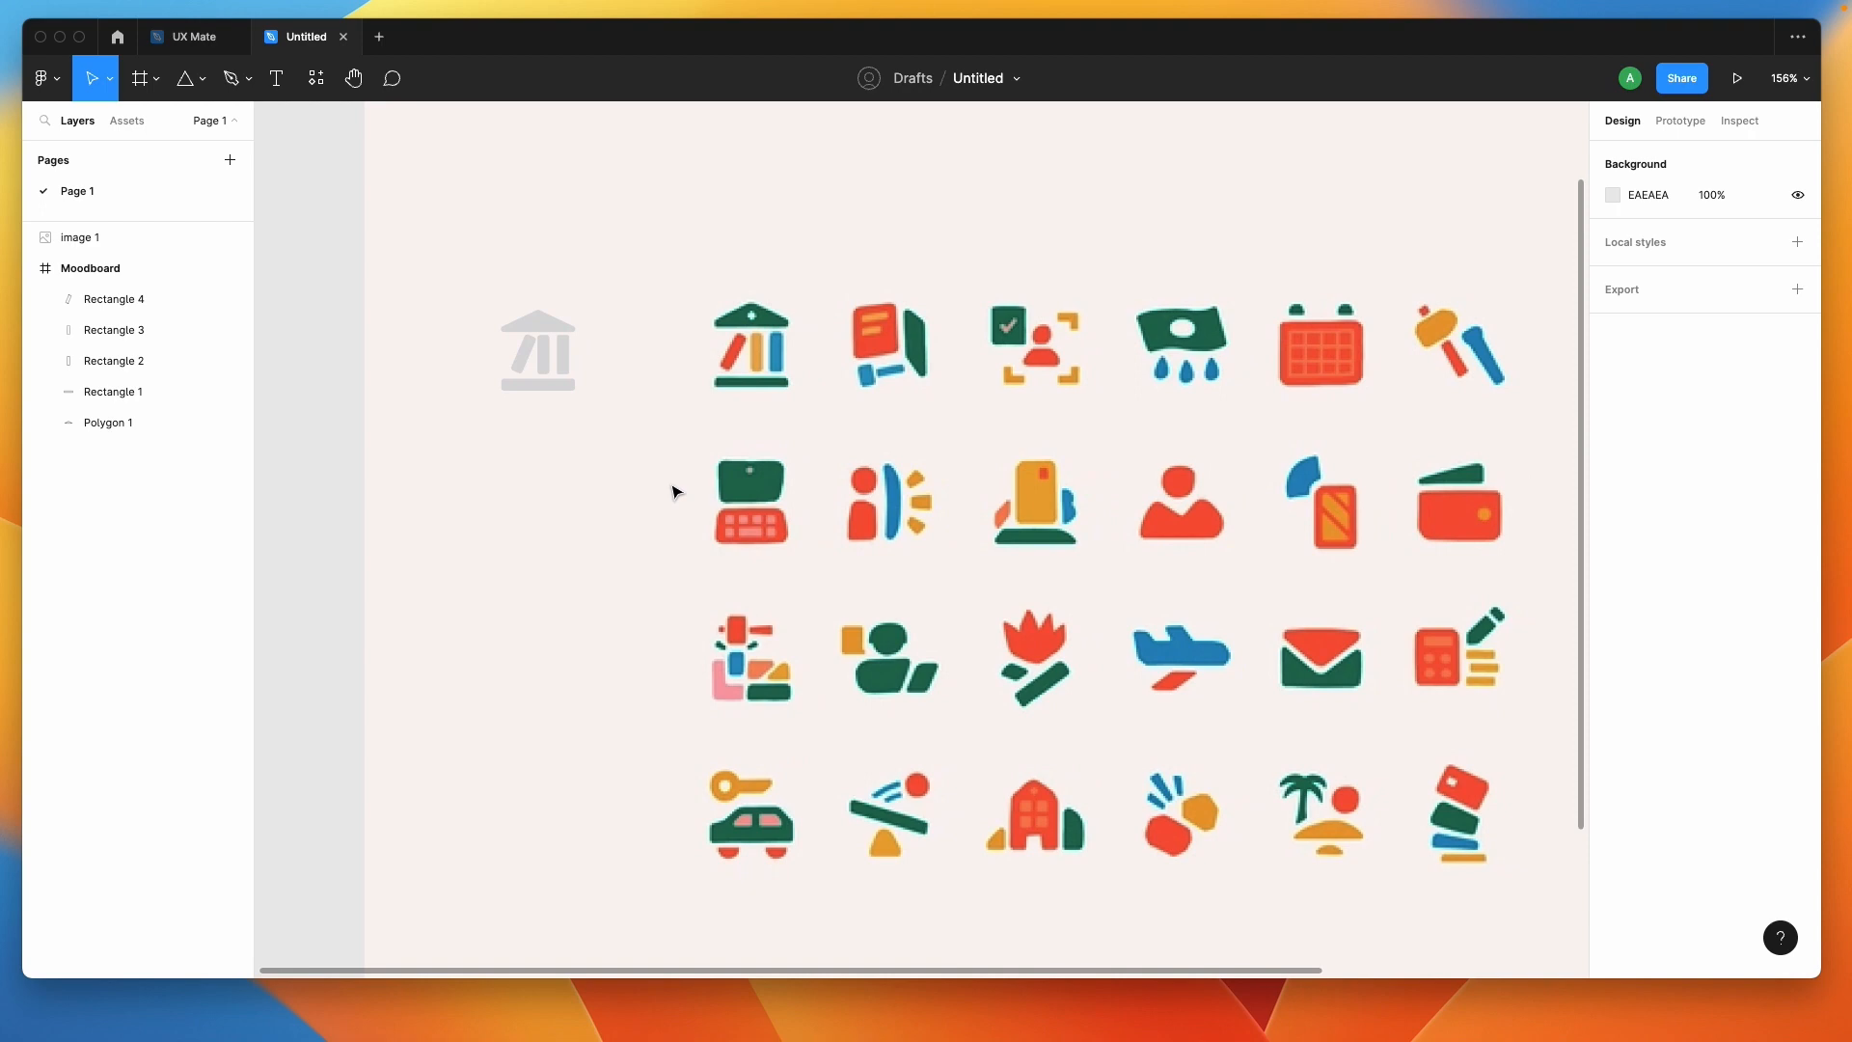
pyautogui.scroll(-2, 674, 492)
pyautogui.hscroll(6, 675, 492)
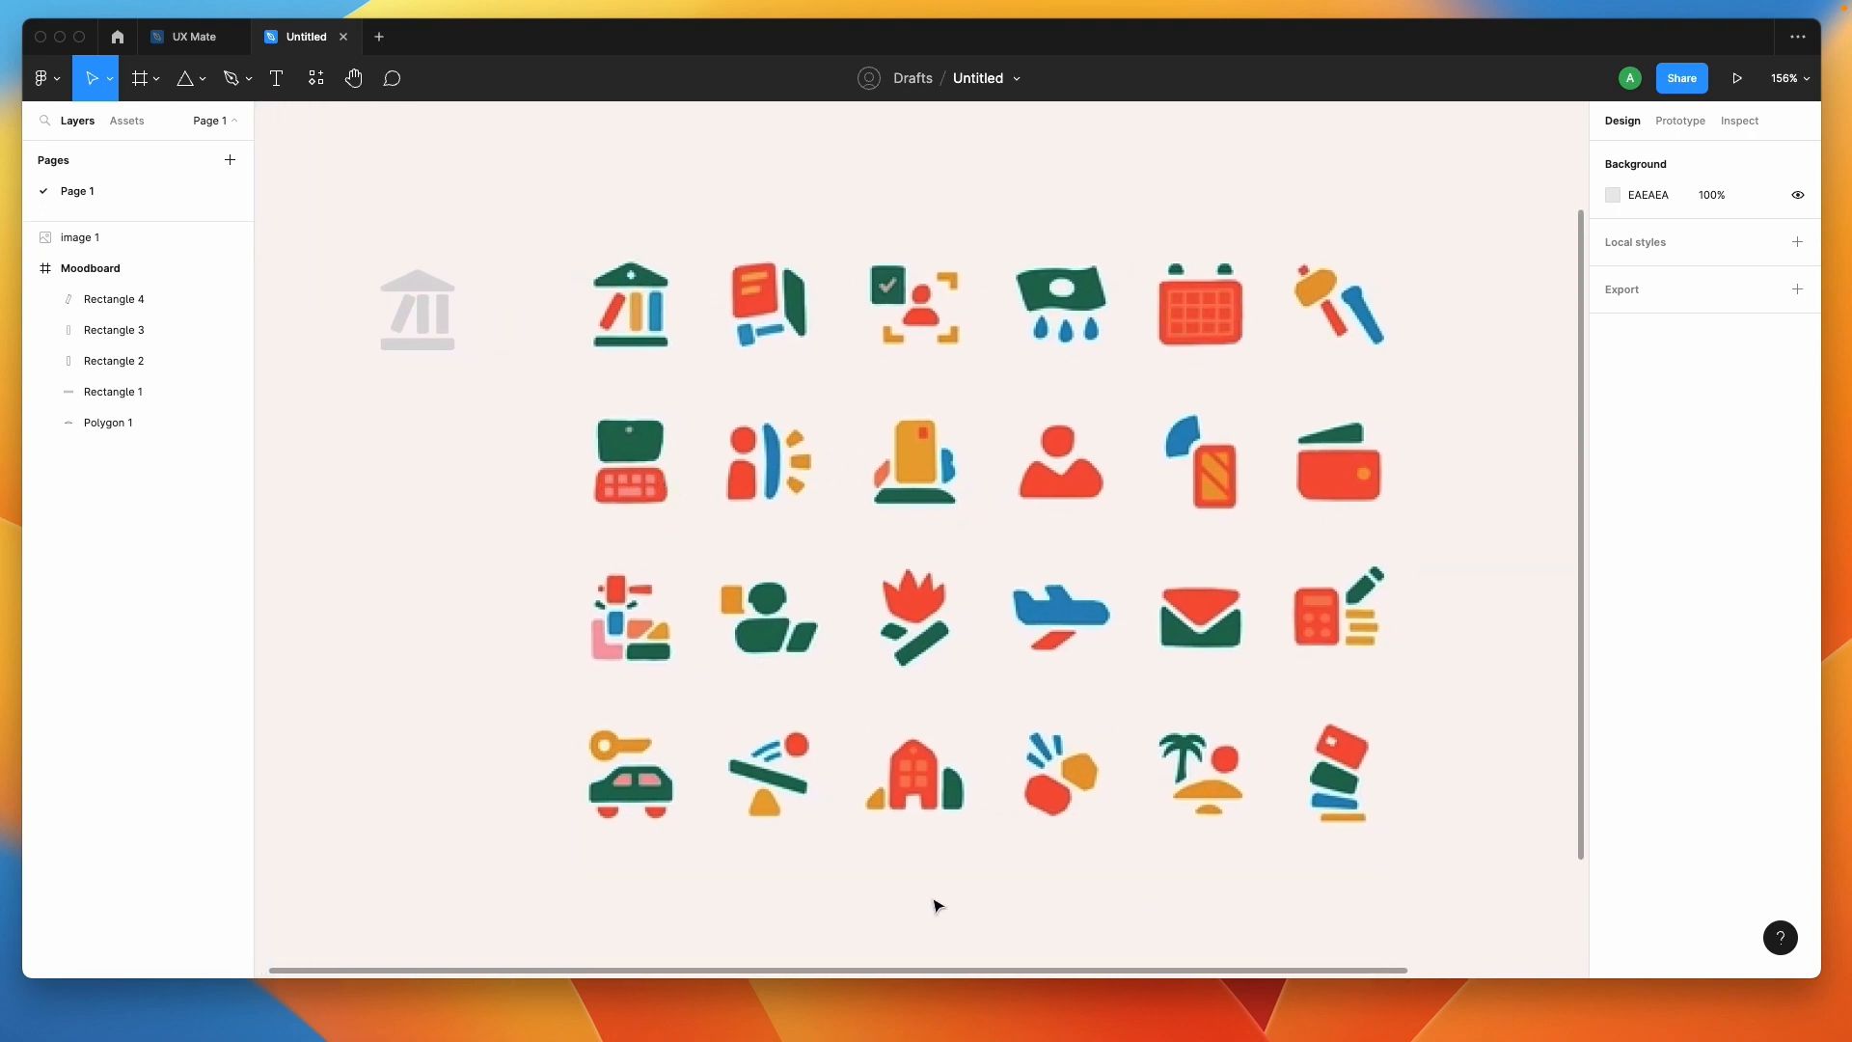
pyautogui.scroll(-3, 1312, 751)
pyautogui.hscroll(1, 1312, 751)
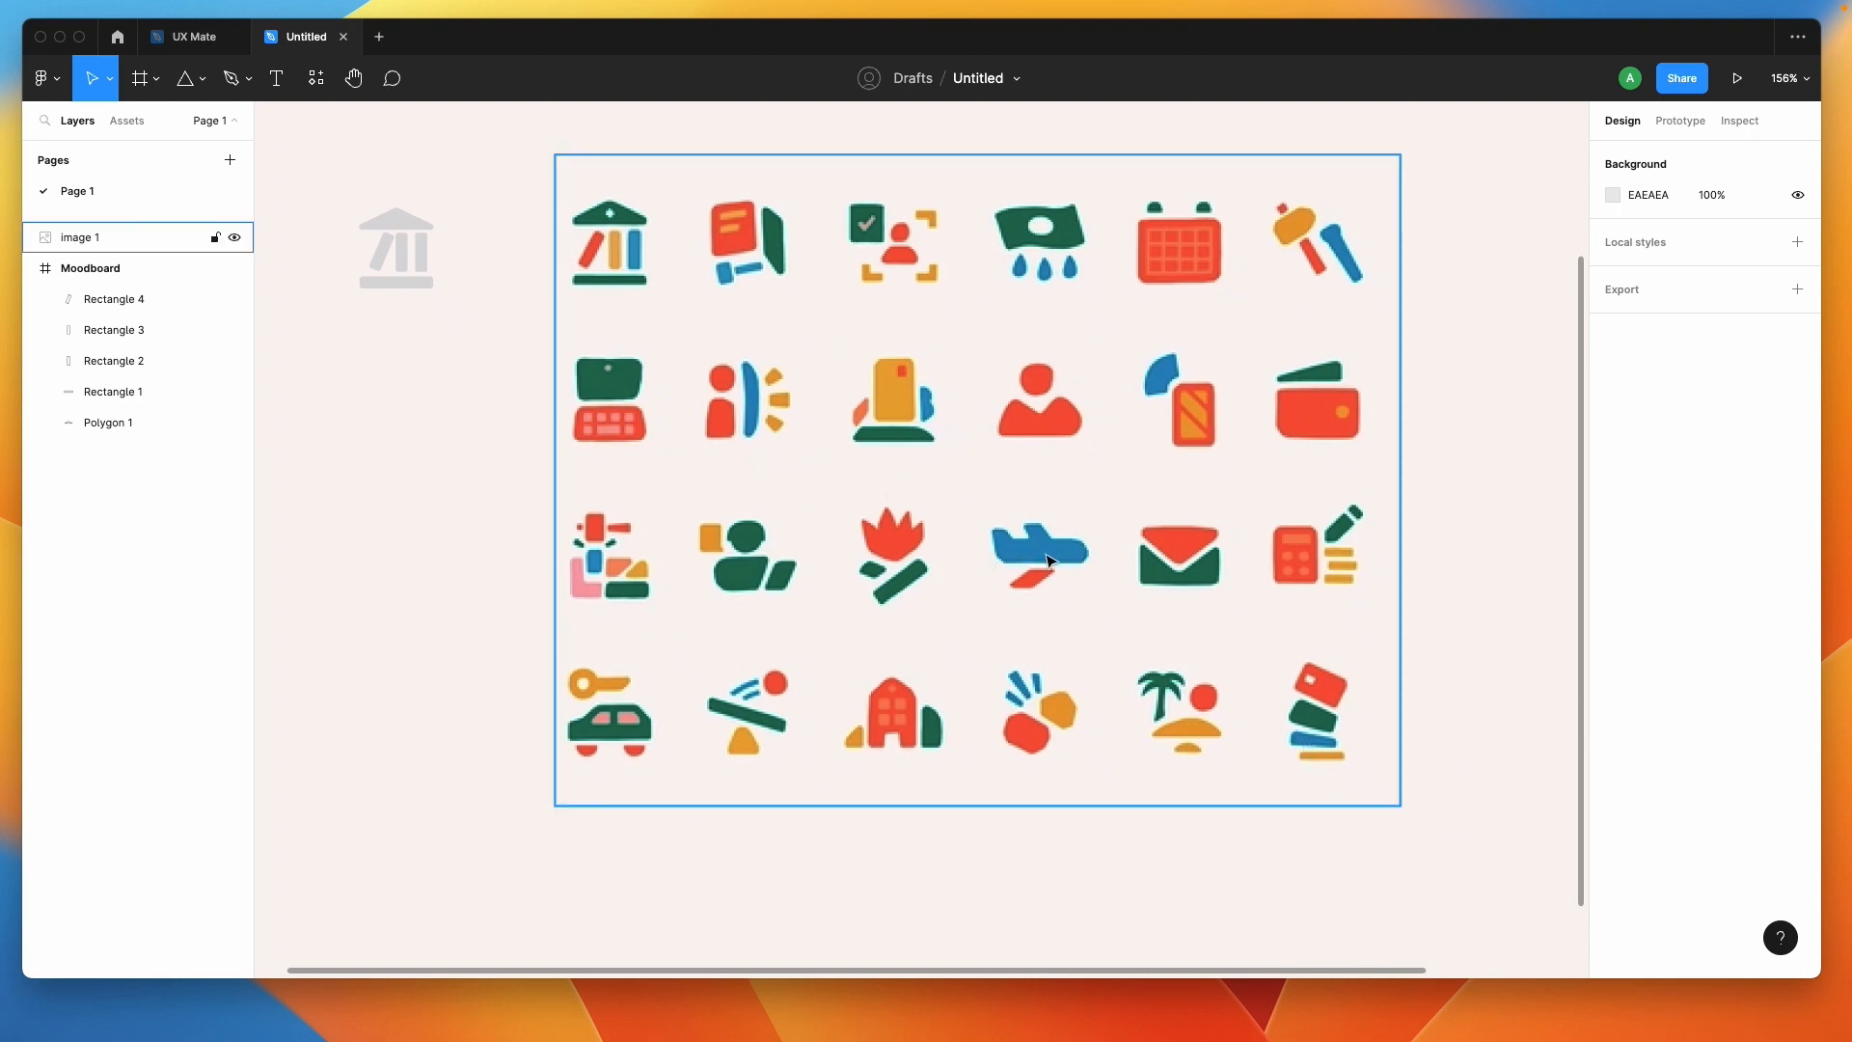
pyautogui.click(202, 79)
pyautogui.click(170, 126)
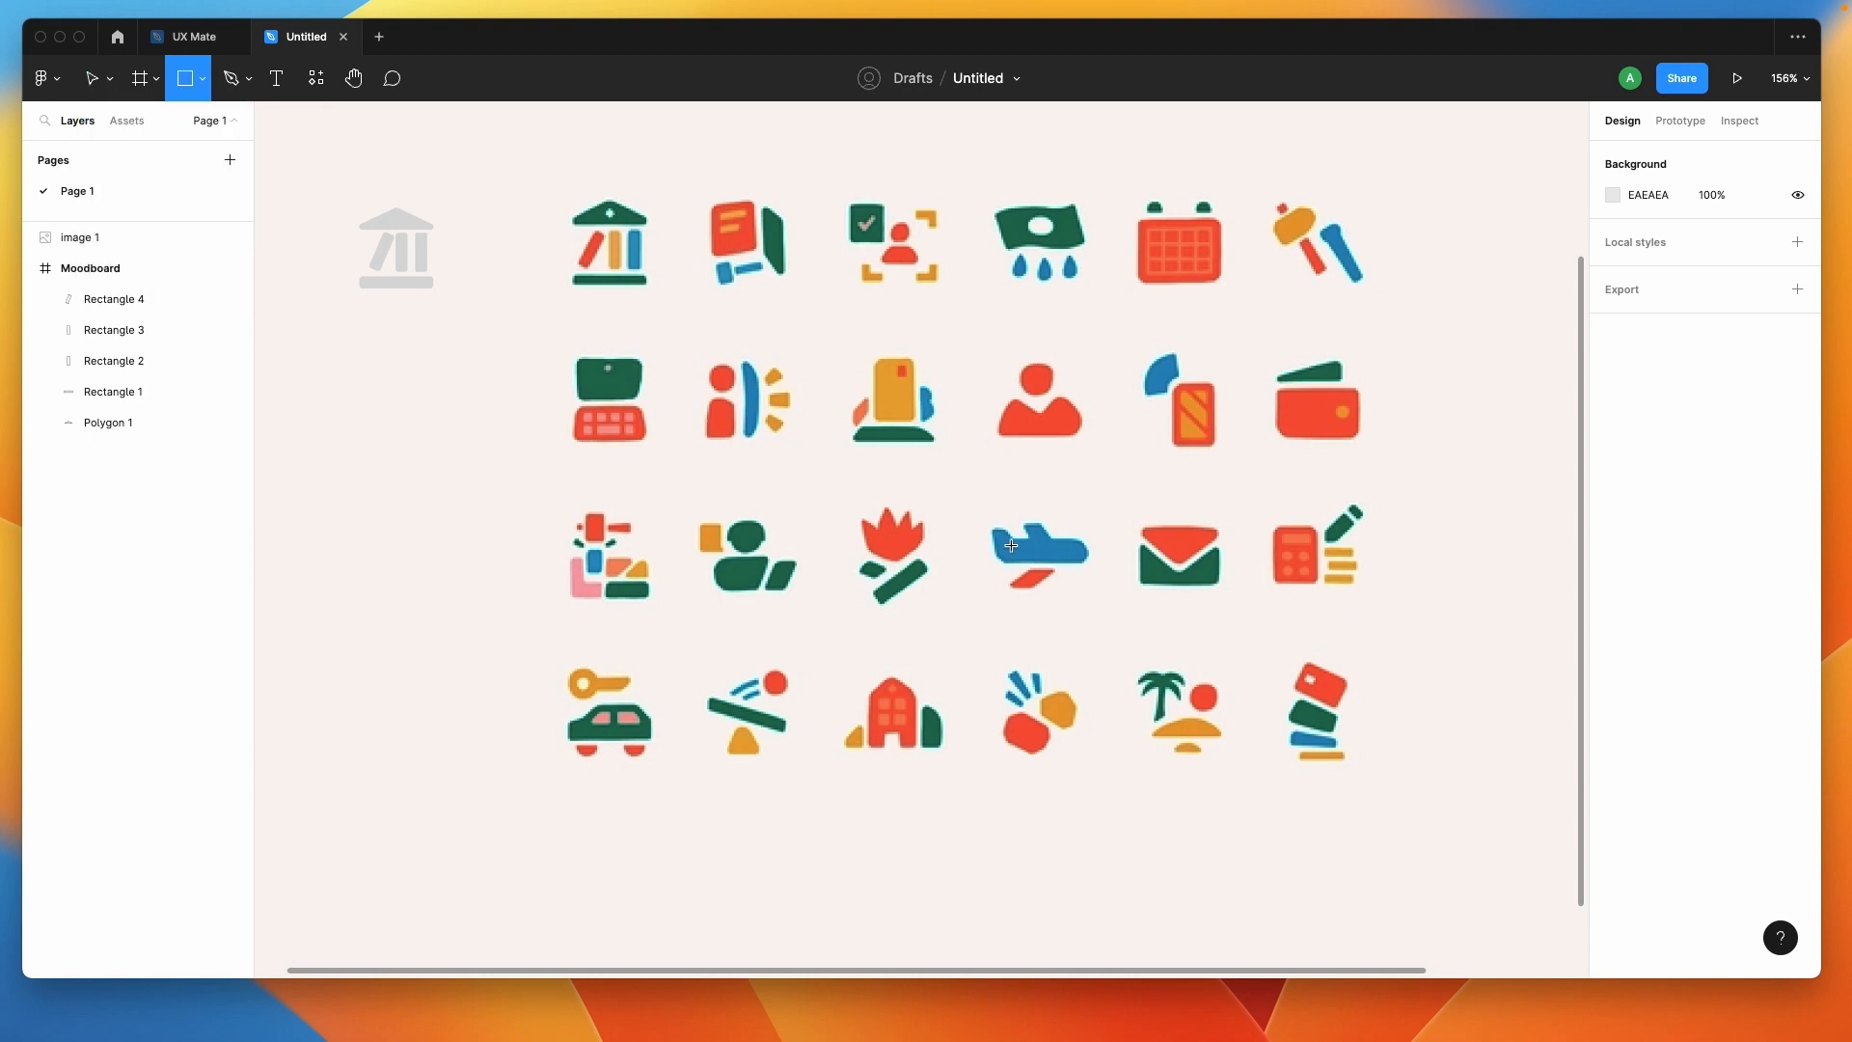
pyautogui.moveTo(994, 540)
pyautogui.mouseDown()
pyautogui.moveTo(1096, 550)
pyautogui.moveTo(1082, 567)
pyautogui.mouseUp()
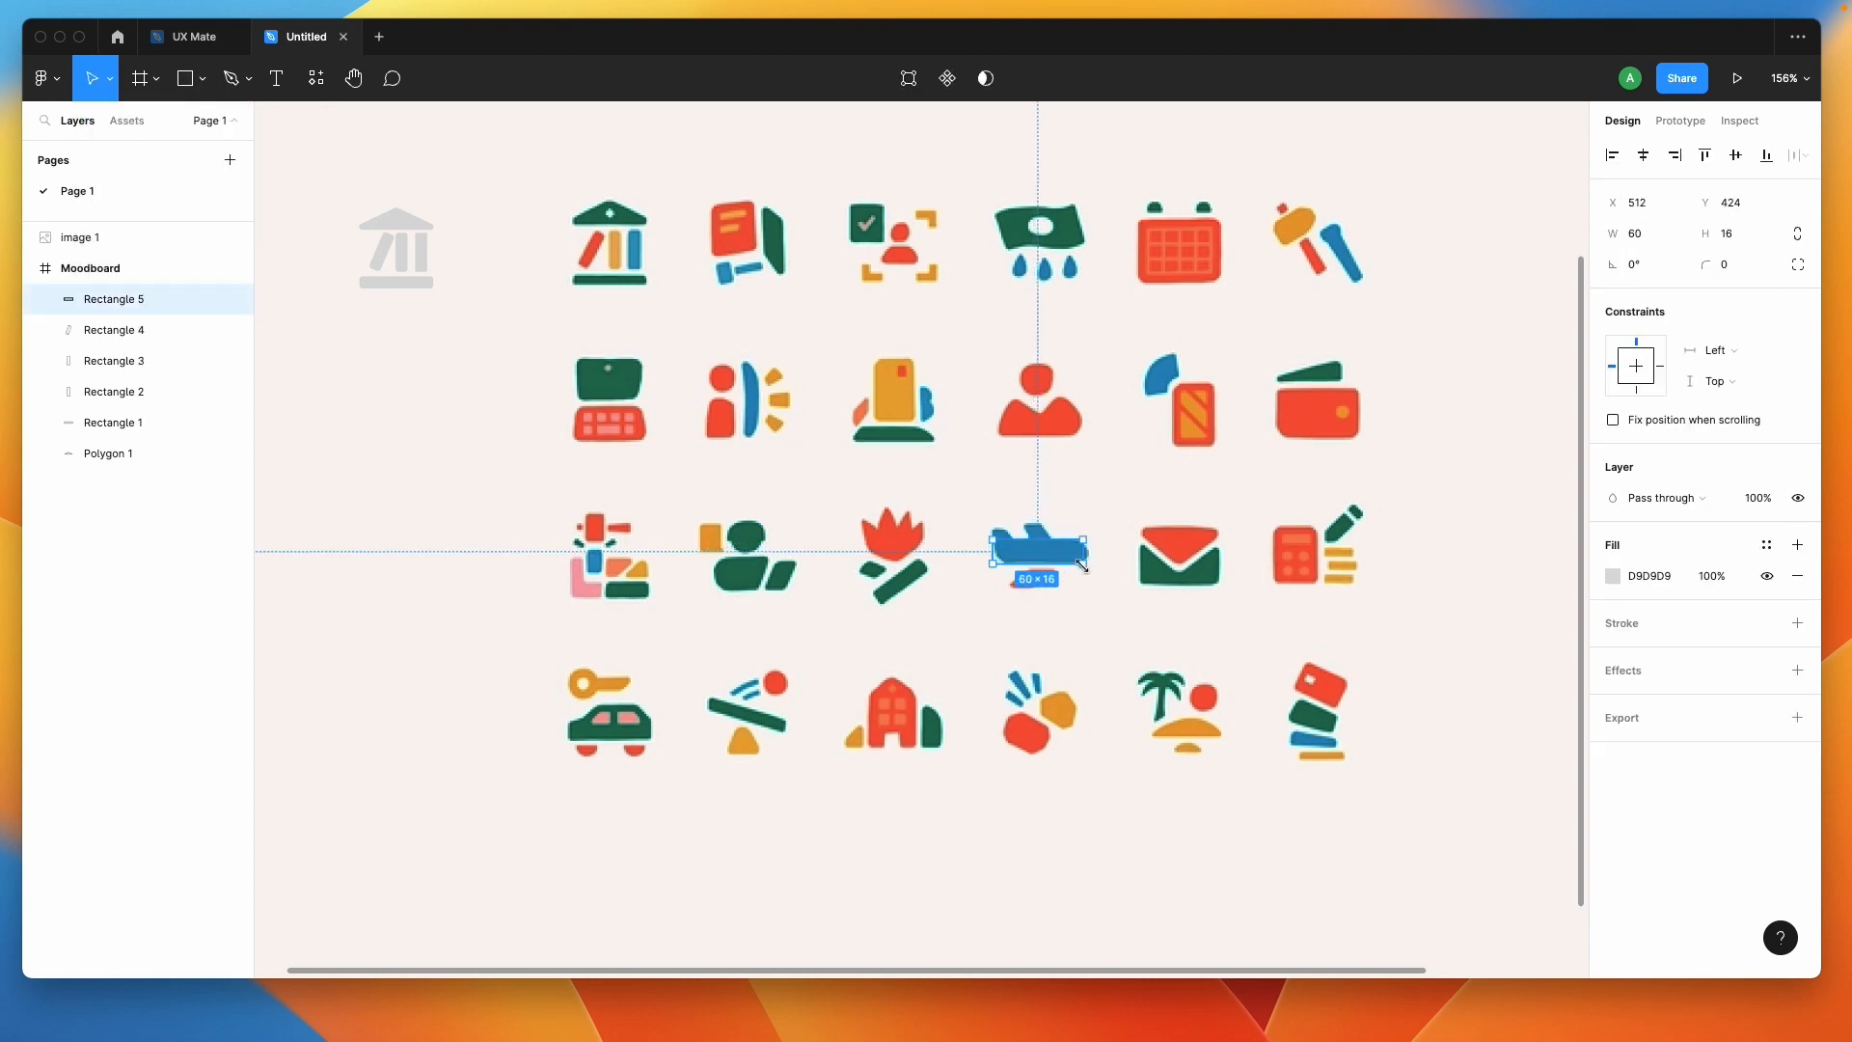
pyautogui.press('super+1')
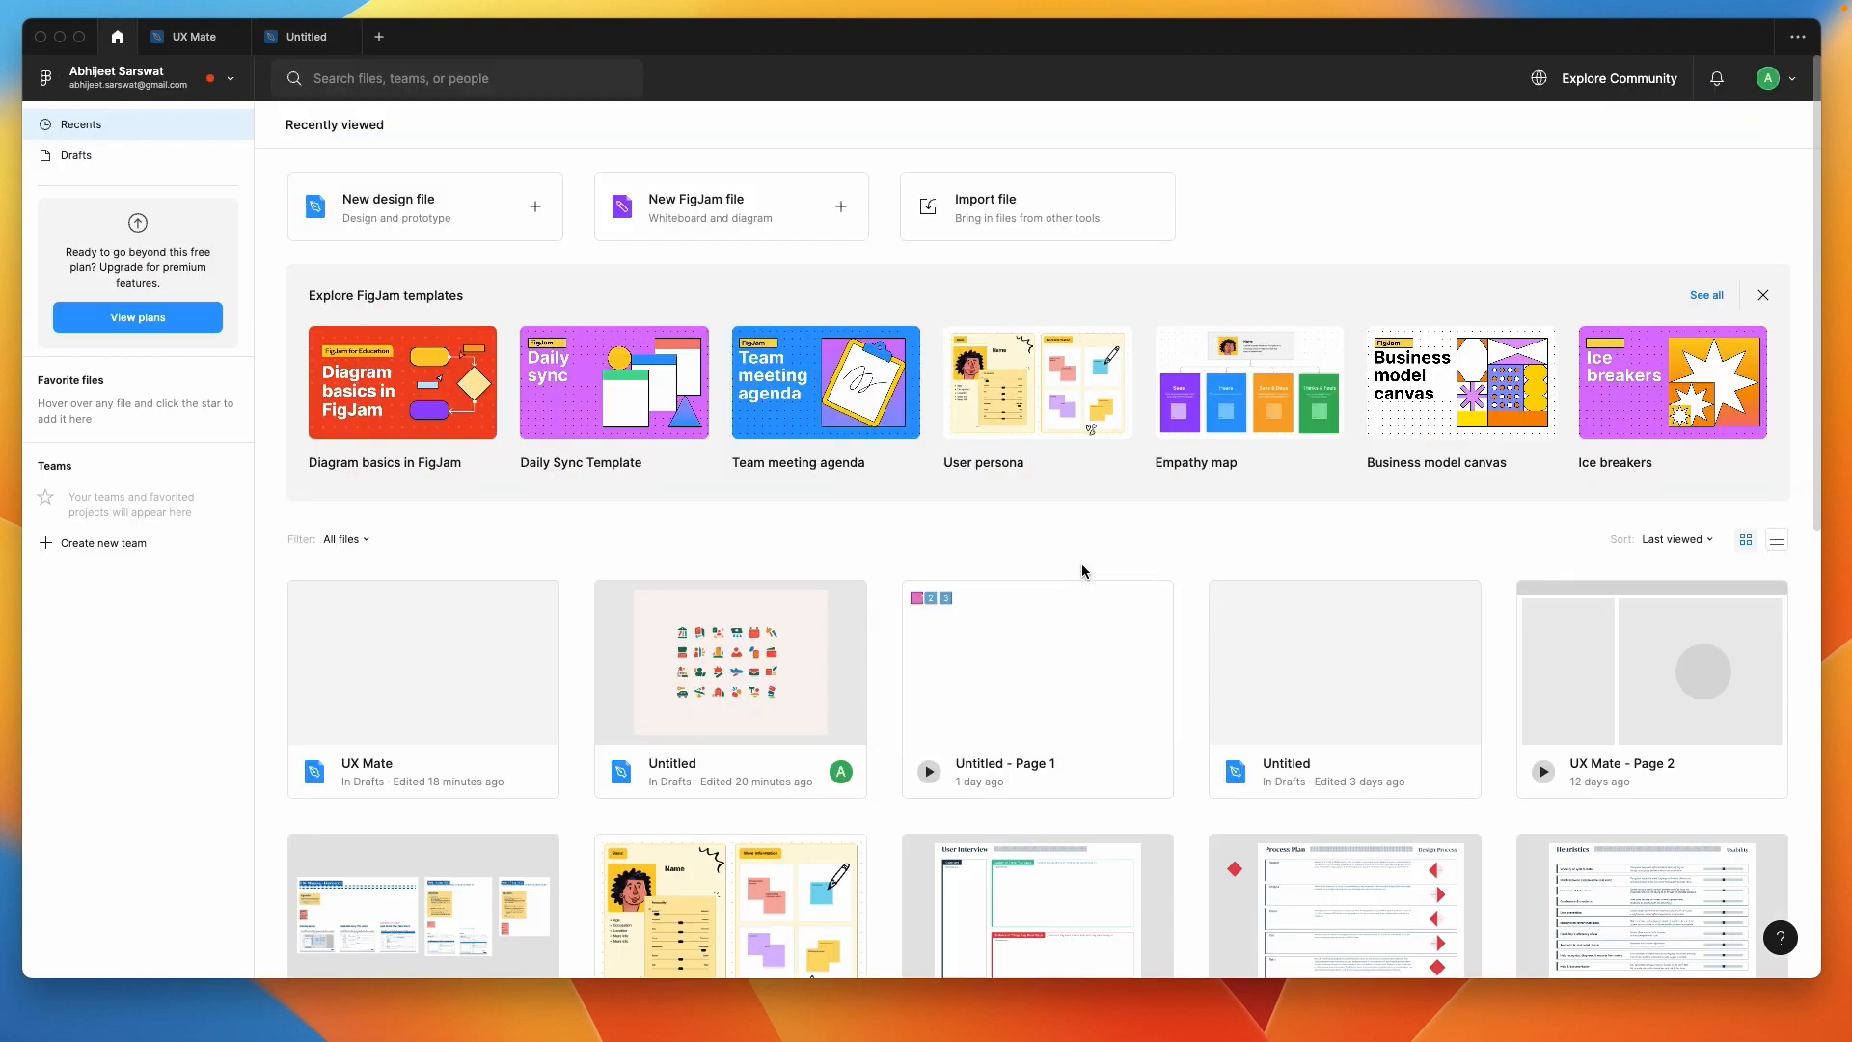
pyautogui.press('super+2')
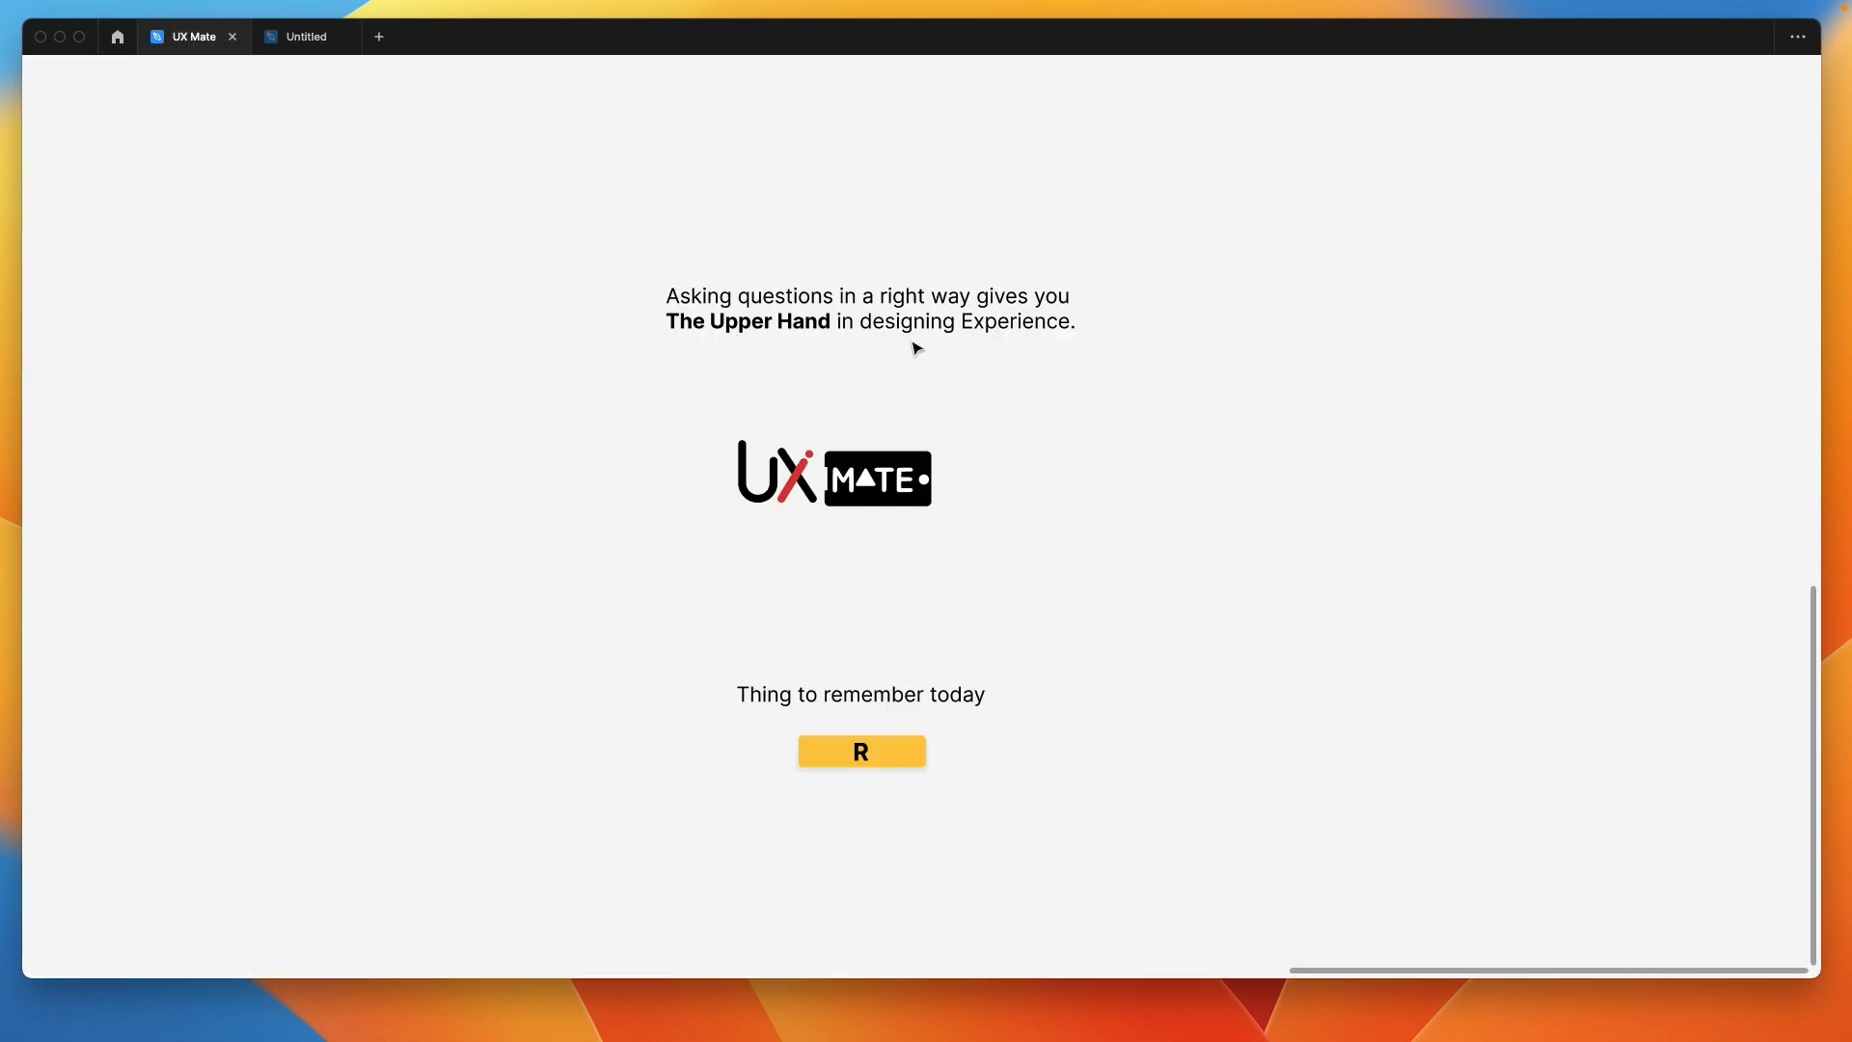
pyautogui.click(305, 36)
# Place the reference image beneath the airplane's body rectangle in the Moodboard frame, and add three slanted rectangles for the tail and wings.
pyautogui.moveTo(131, 298); pyautogui.dragTo(131, 263)
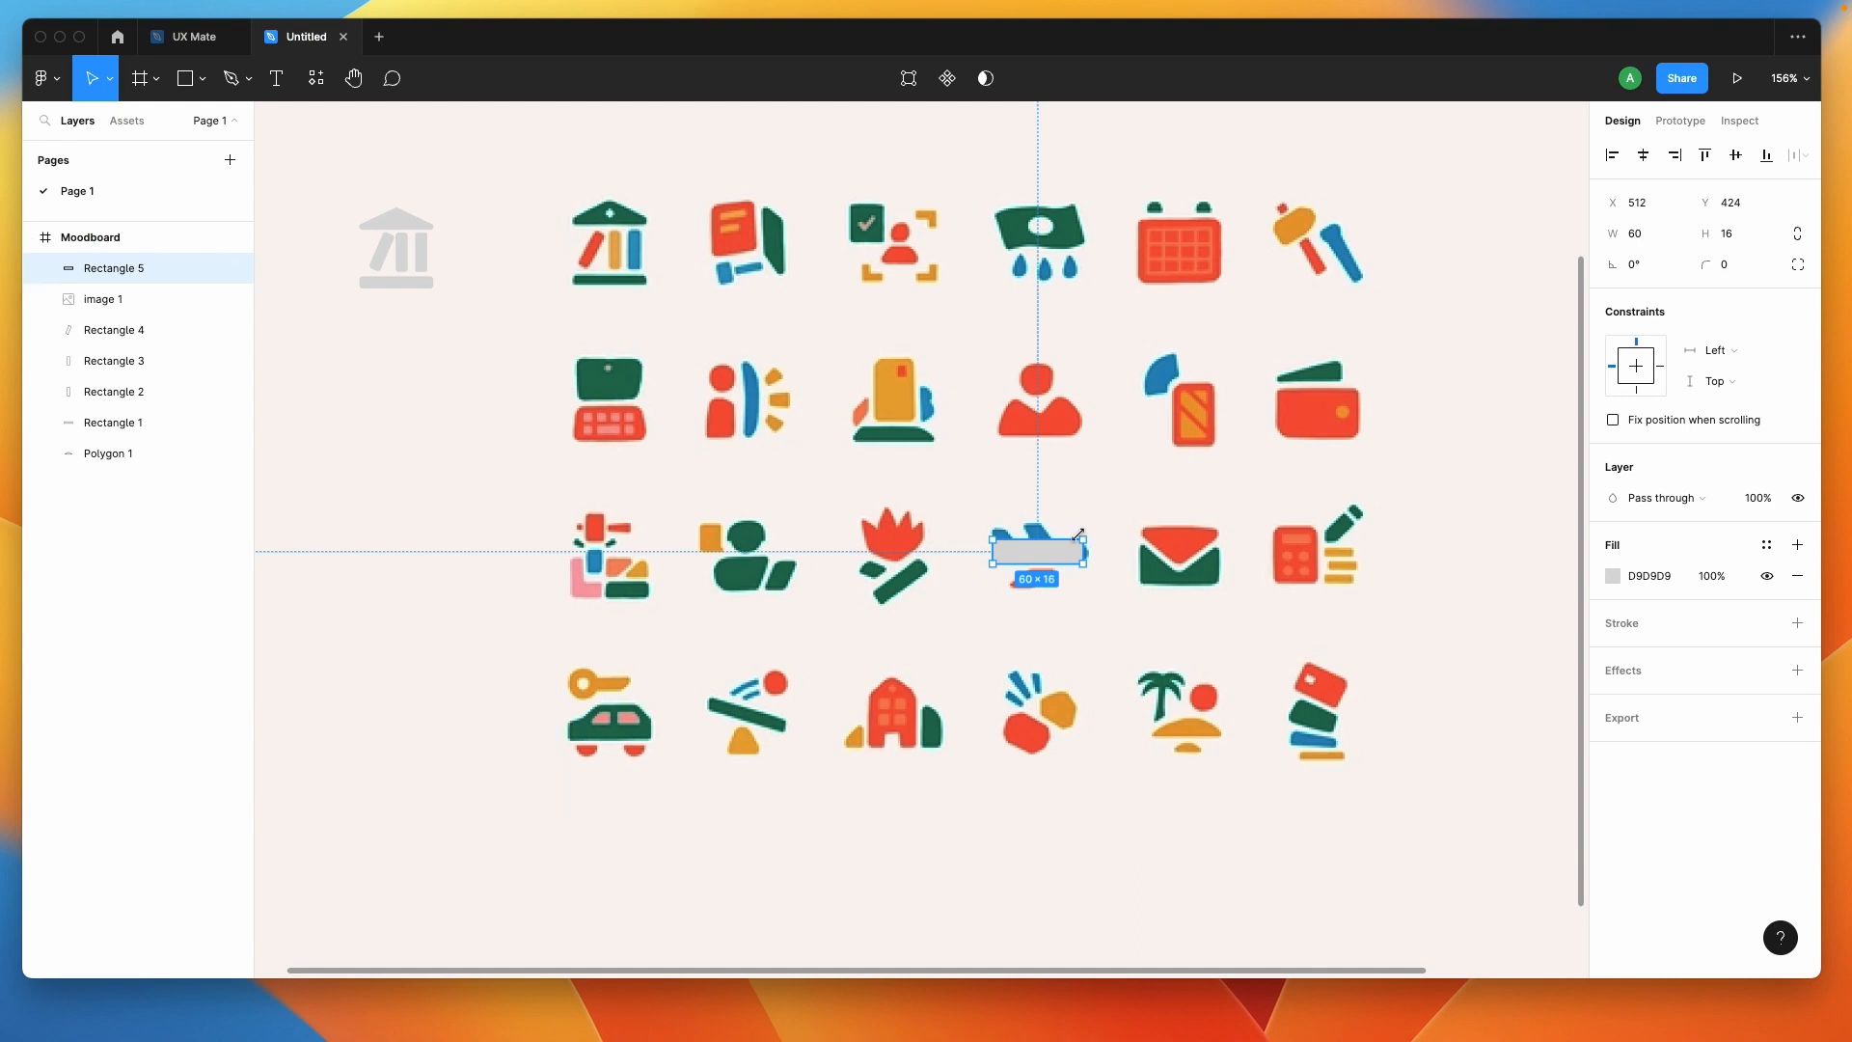
pyautogui.scroll(5, 1080, 542)
pyautogui.moveTo(1088, 564)
pyautogui.mouseDown()
pyautogui.moveTo(1073, 564)
pyautogui.moveTo(1090, 563)
pyautogui.mouseUp()
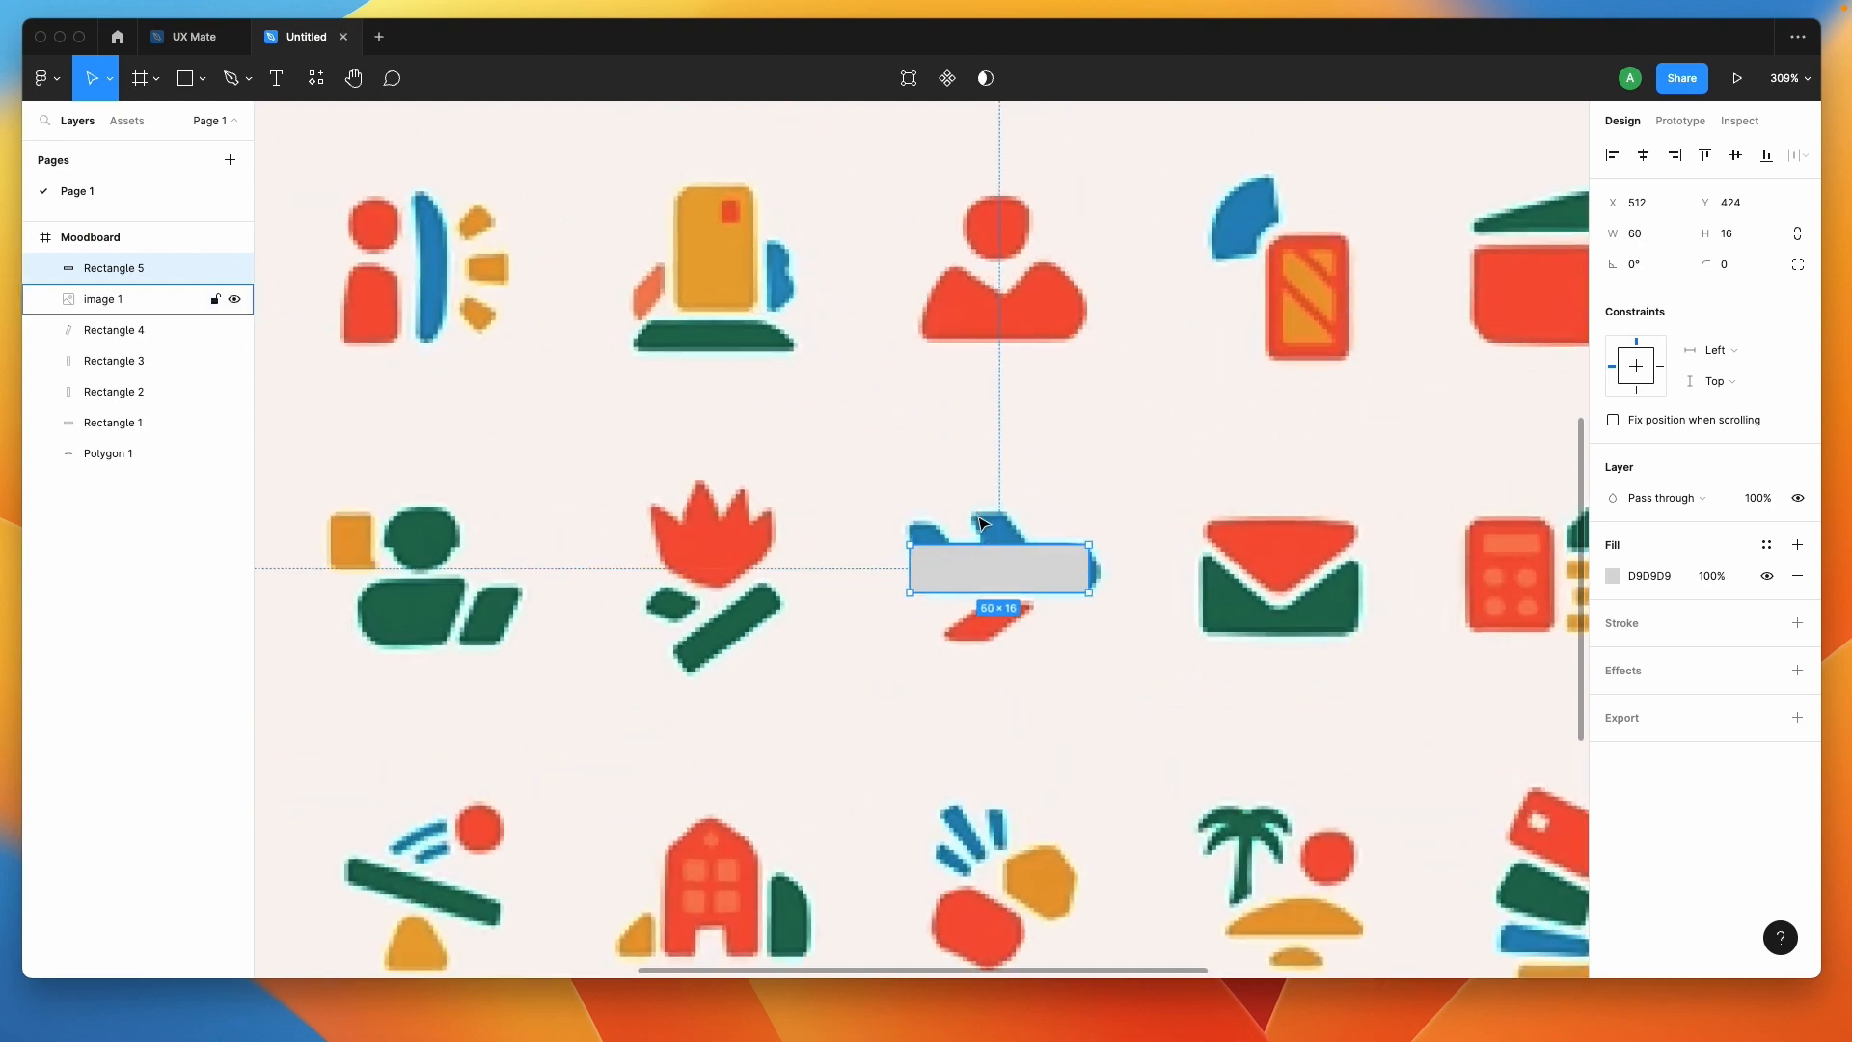
pyautogui.keyDown('alt'); pyautogui.moveTo(993, 570); pyautogui.dragTo(997, 612); pyautogui.keyUp('alt')
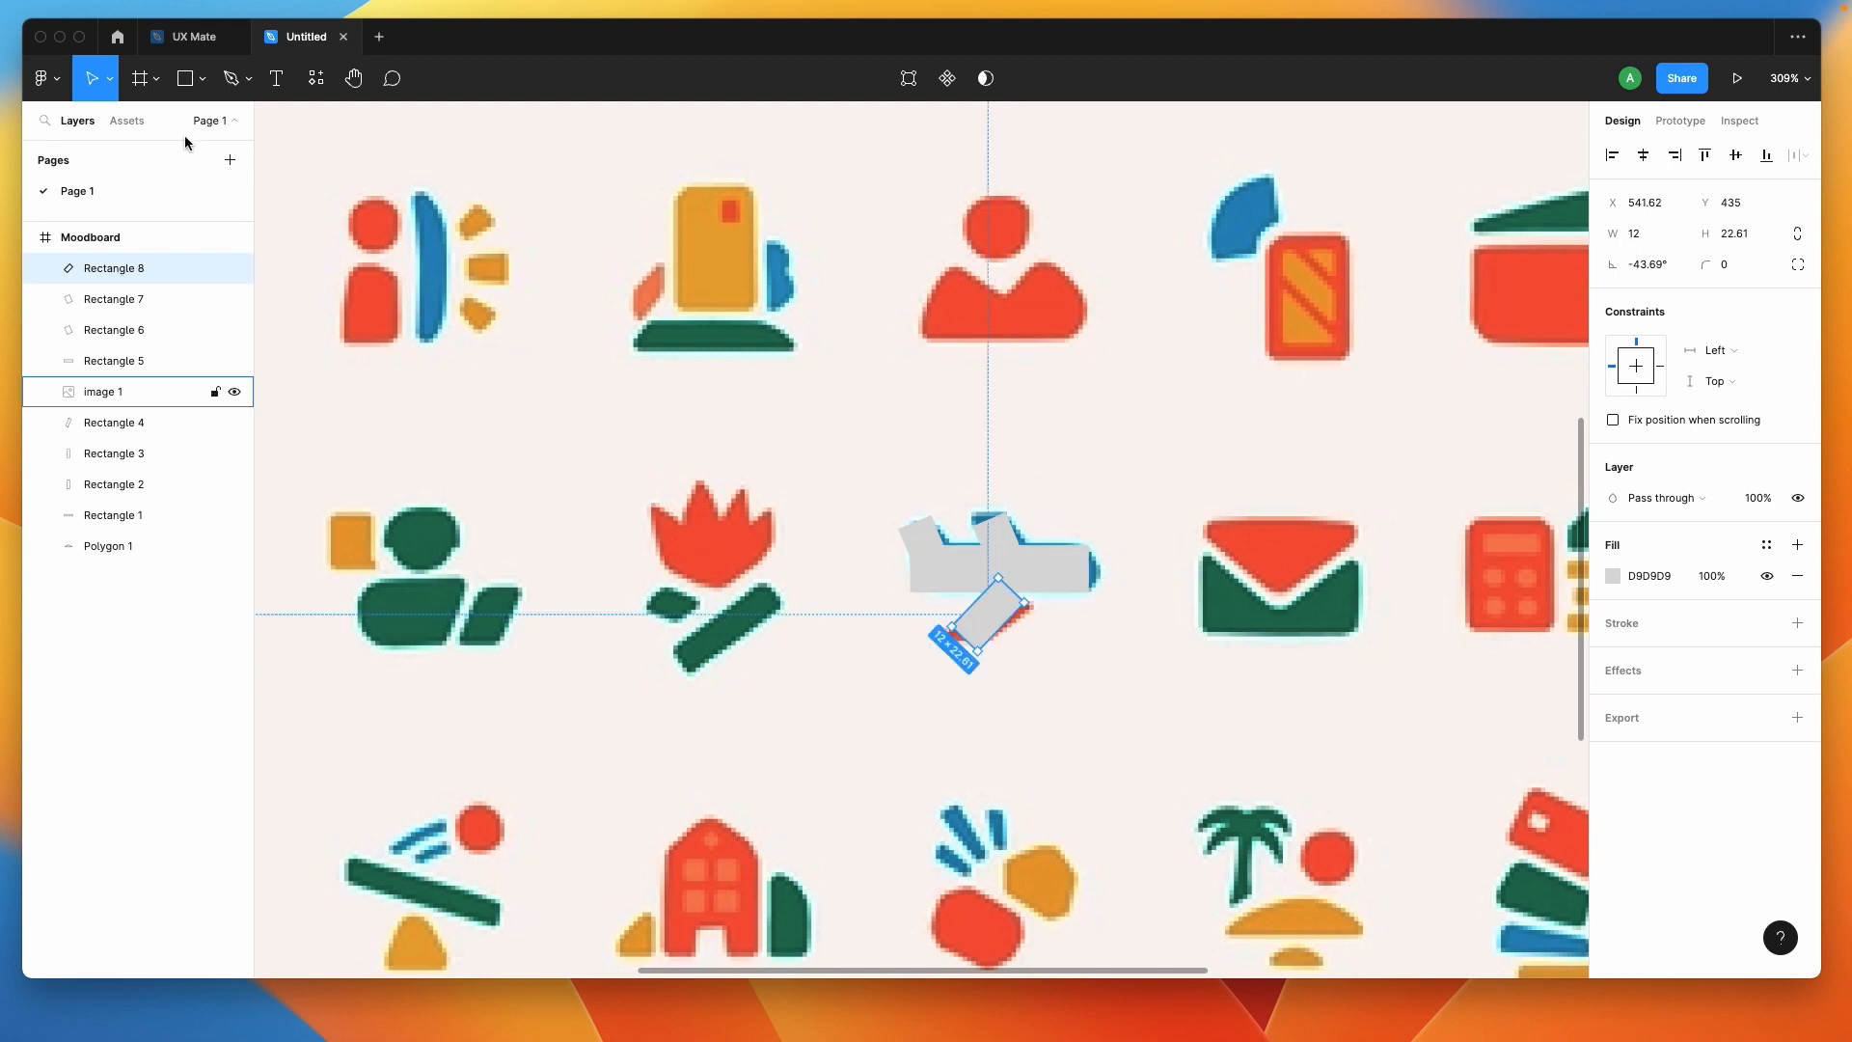
# Draw a 16 × 16 circle over the front end of the airplane's body to form its nose.
pyautogui.click(201, 79)
pyautogui.click(202, 193)
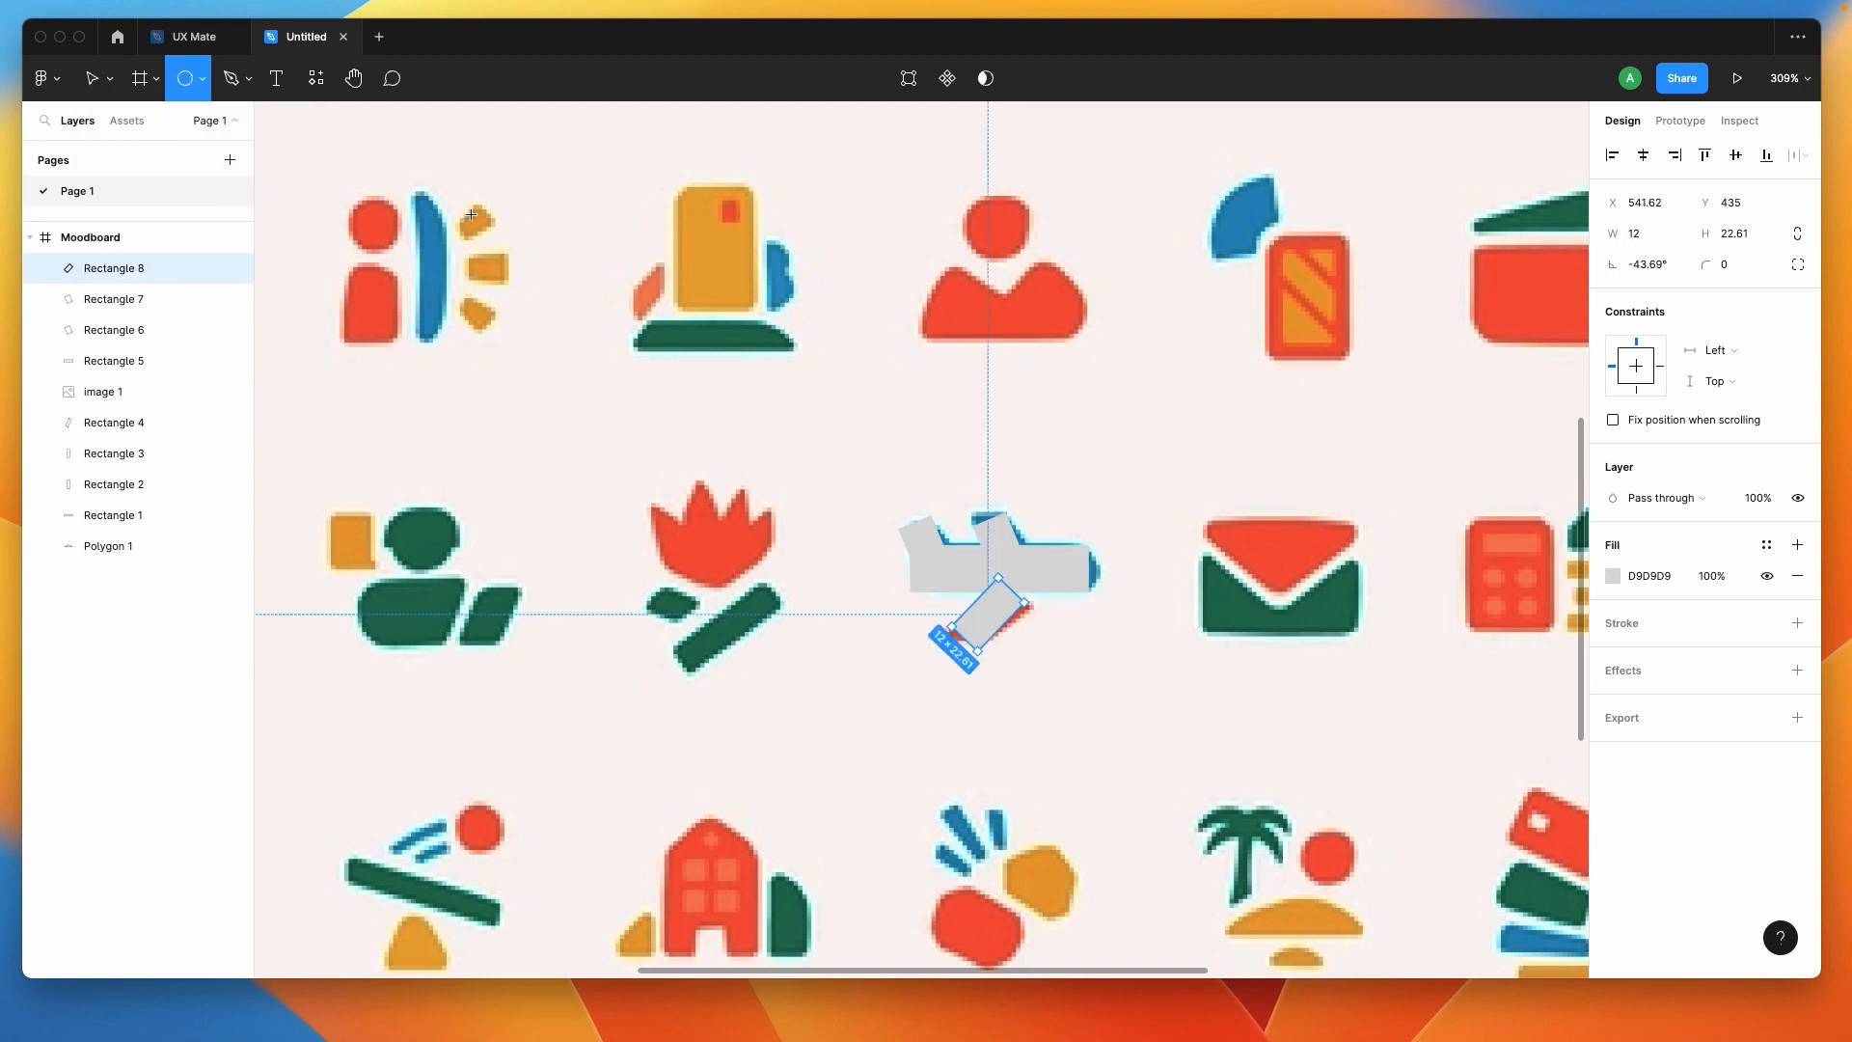
pyautogui.moveTo(1063, 553)
pyautogui.mouseDown()
pyautogui.moveTo(1104, 579)
pyautogui.moveTo(1094, 605)
pyautogui.mouseUp()
pyautogui.scroll(3, 1141, 531)
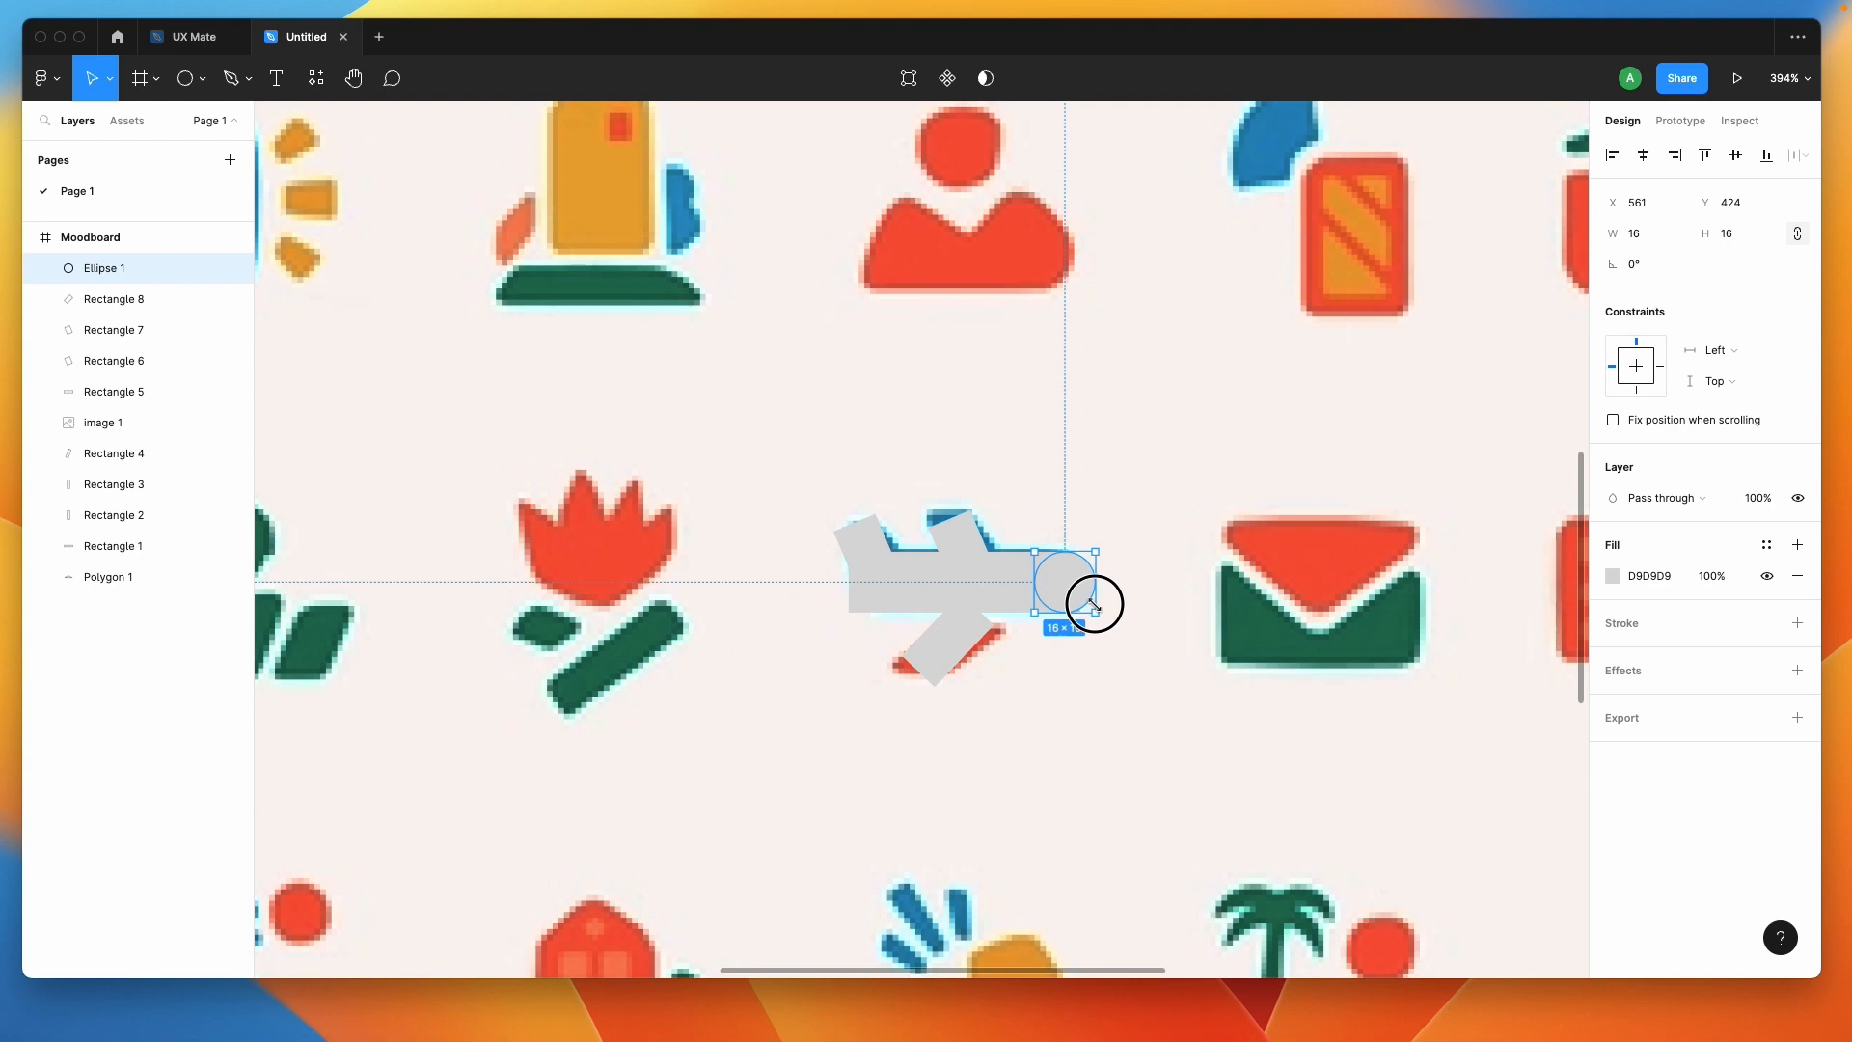
# Draw two 29 × 29 circles, one above the other, on the empty canvas beside the Moodboard frame.
pyautogui.click(1067, 664)
pyautogui.scroll(-4, 1067, 665)
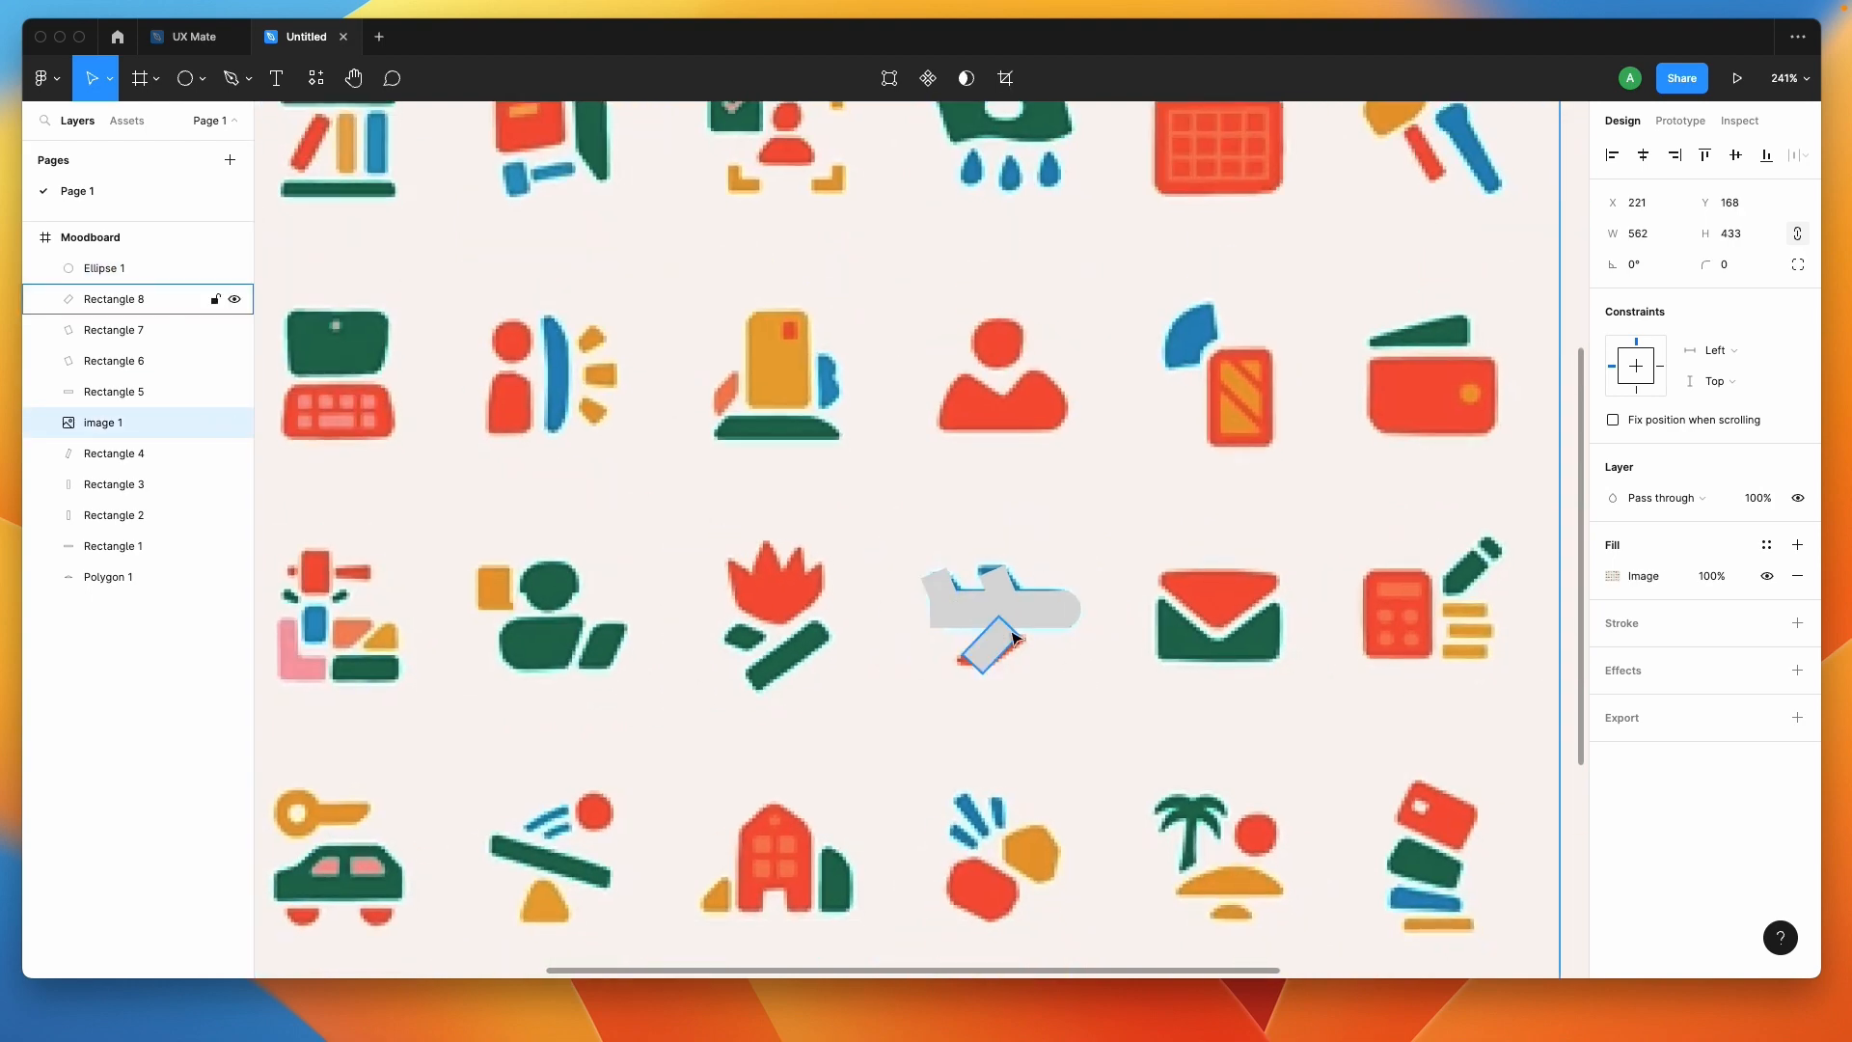
pyautogui.scroll(-5, 1045, 695)
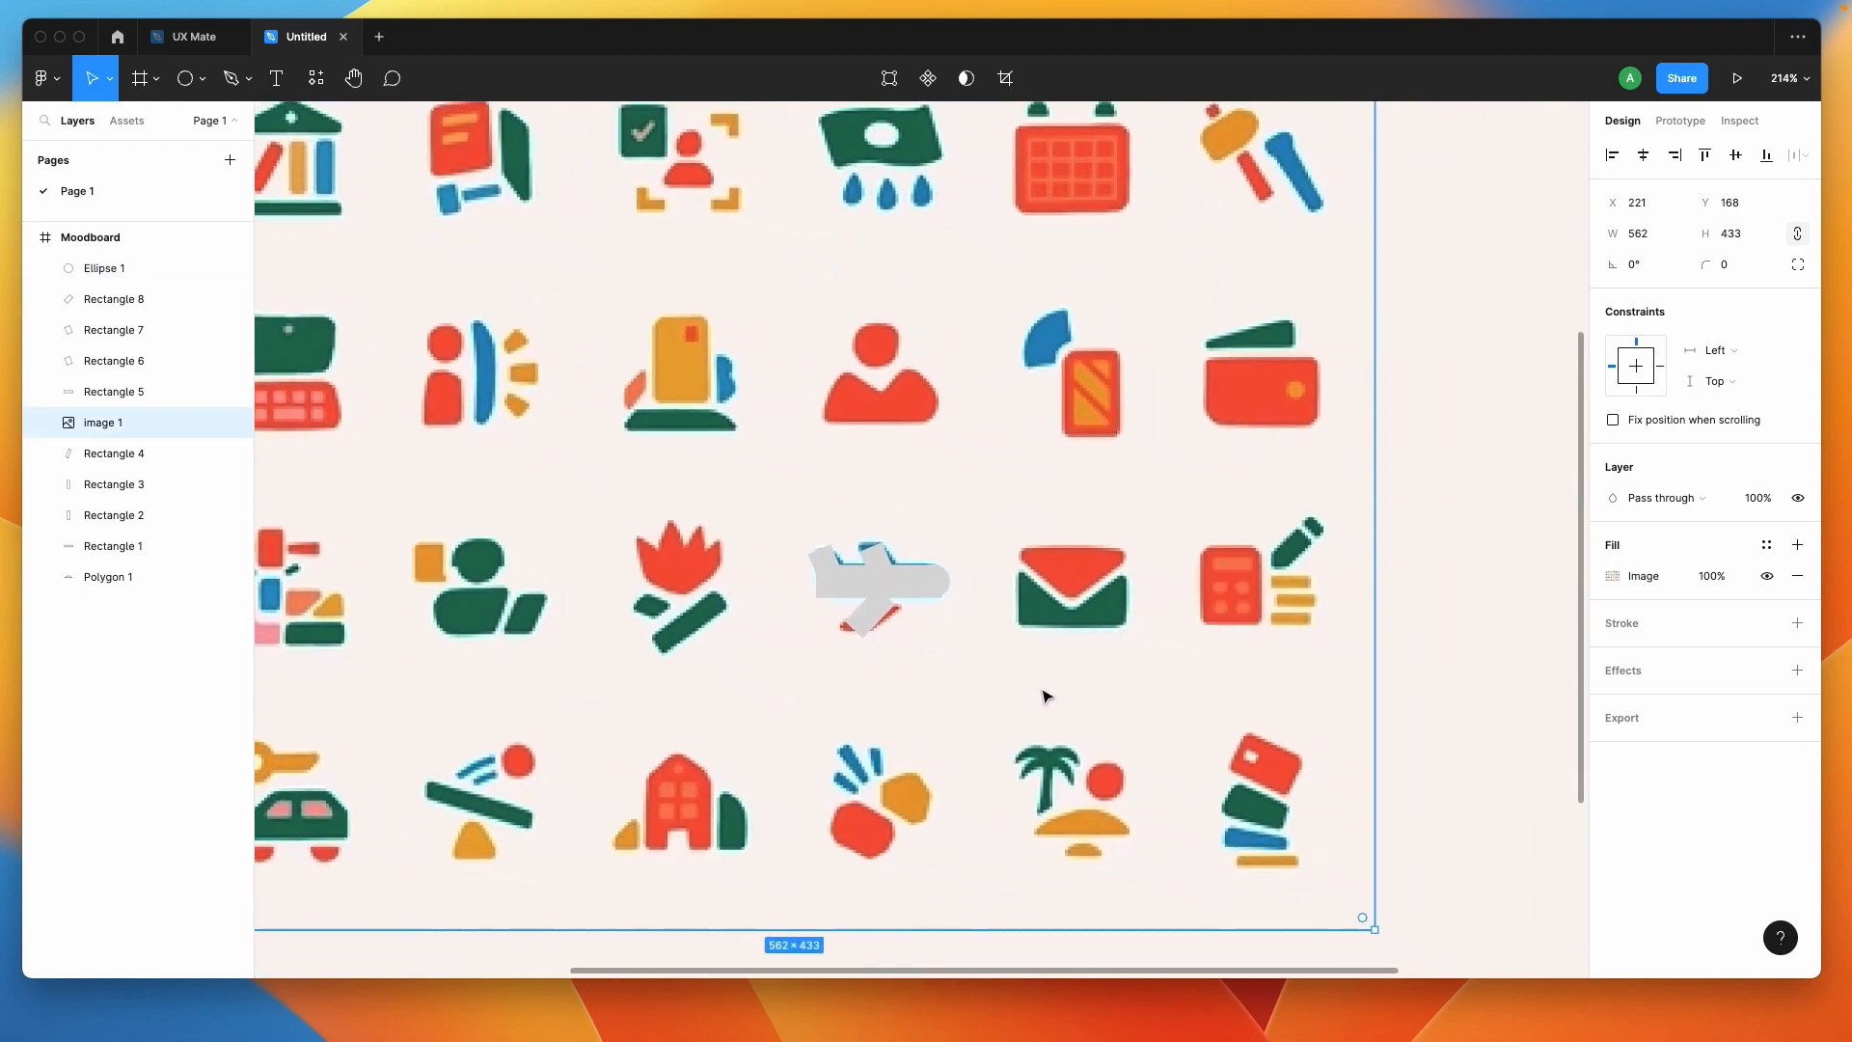
pyautogui.scroll(-5, 1044, 694)
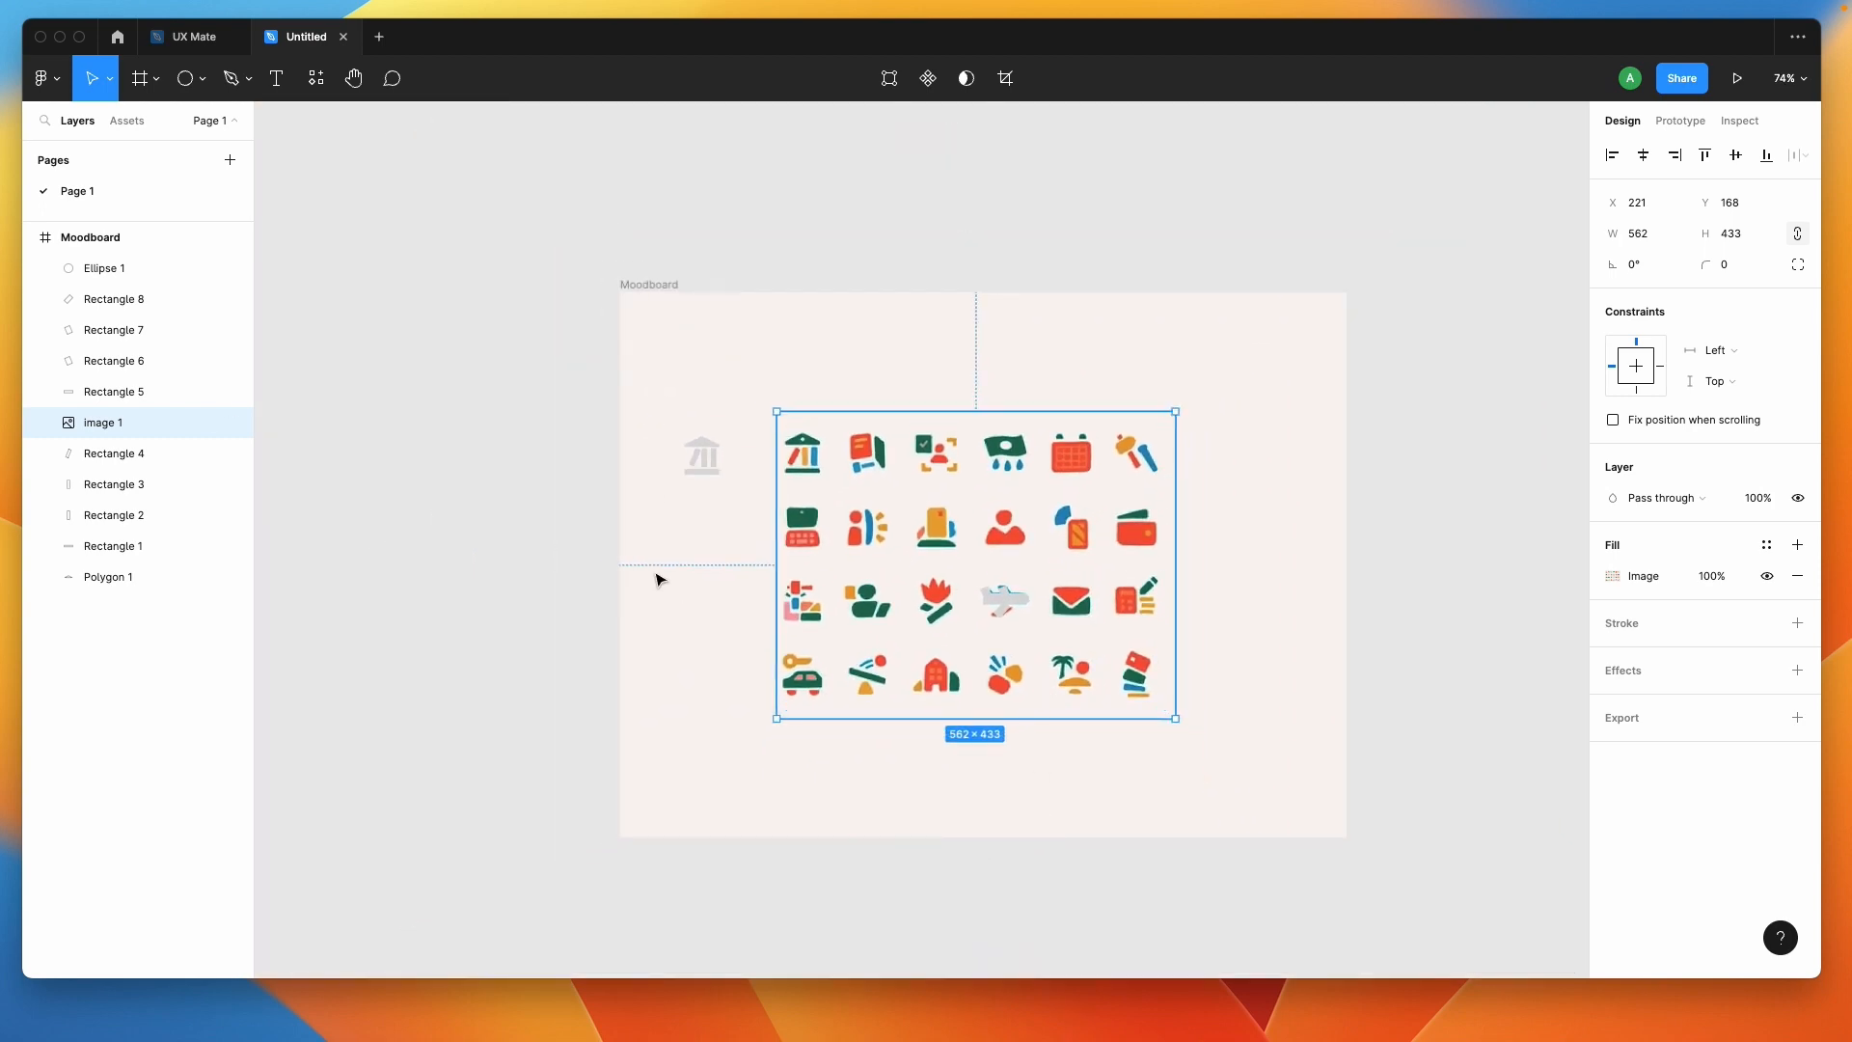
pyautogui.scroll(3, 662, 579)
pyautogui.click(495, 427)
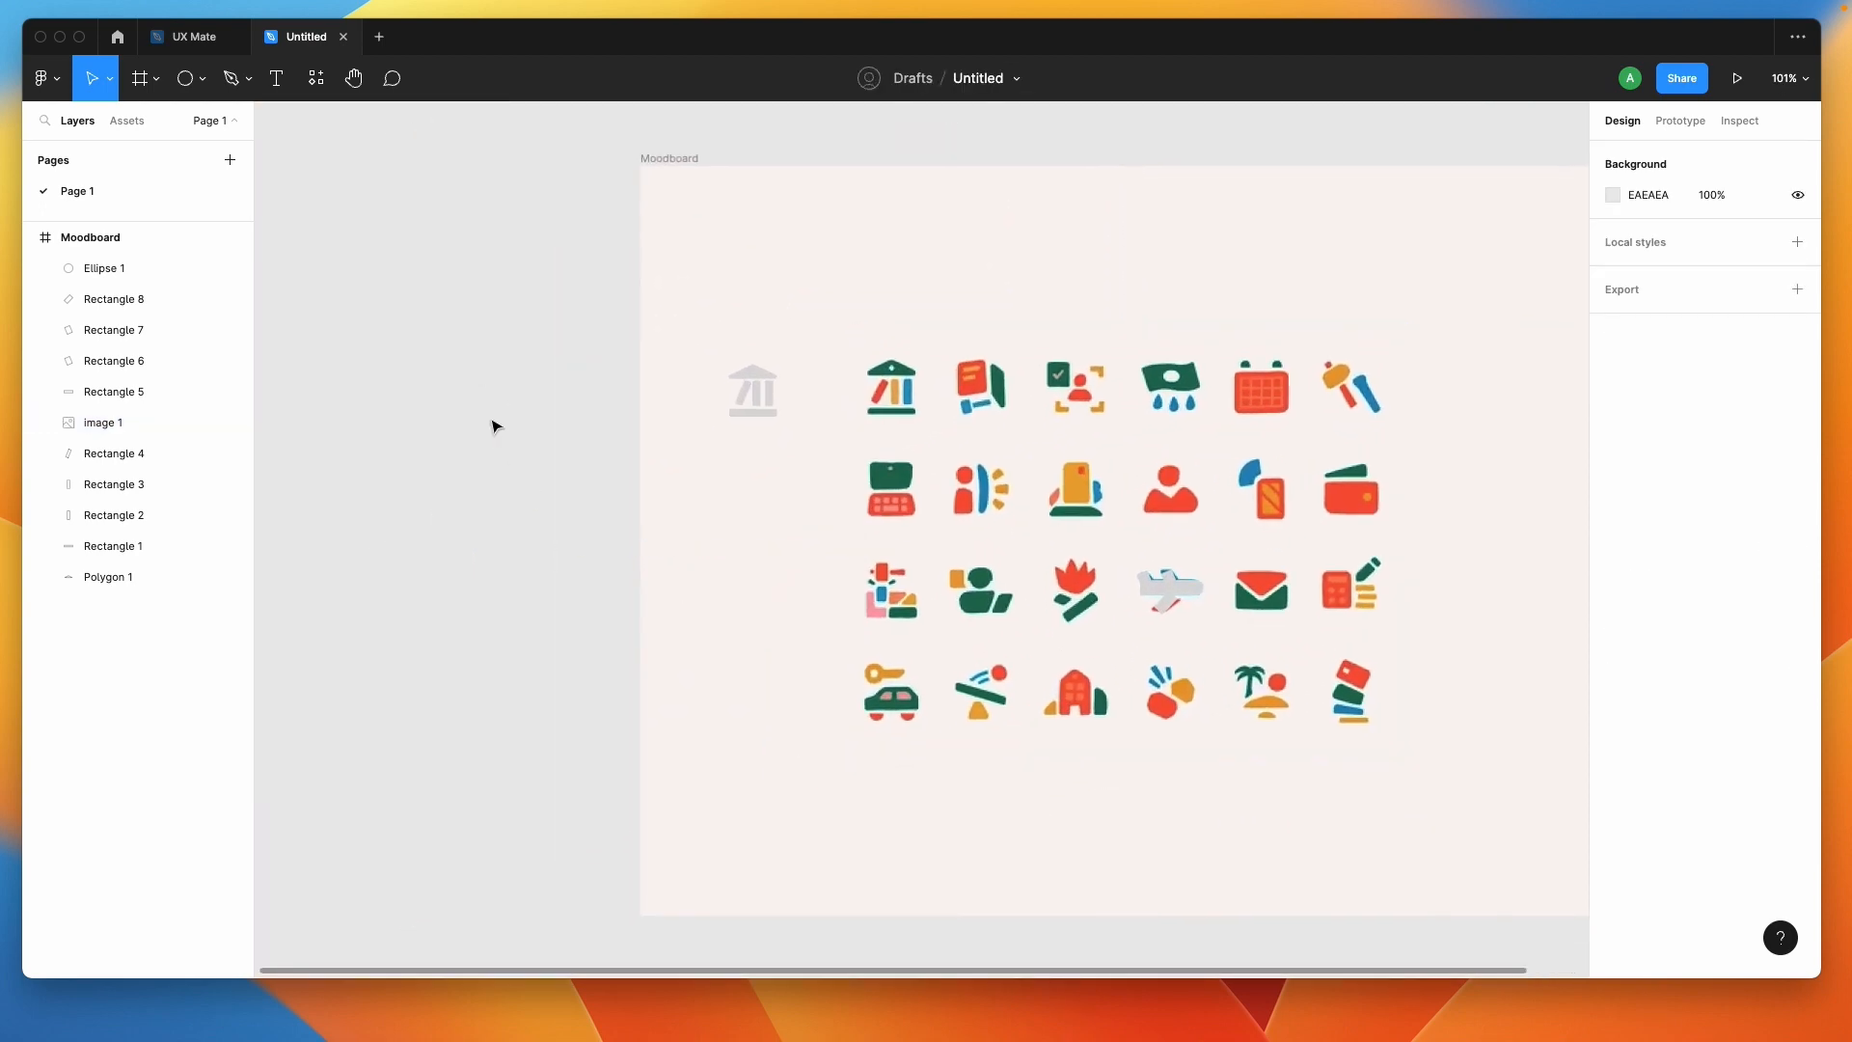
pyautogui.click(188, 85)
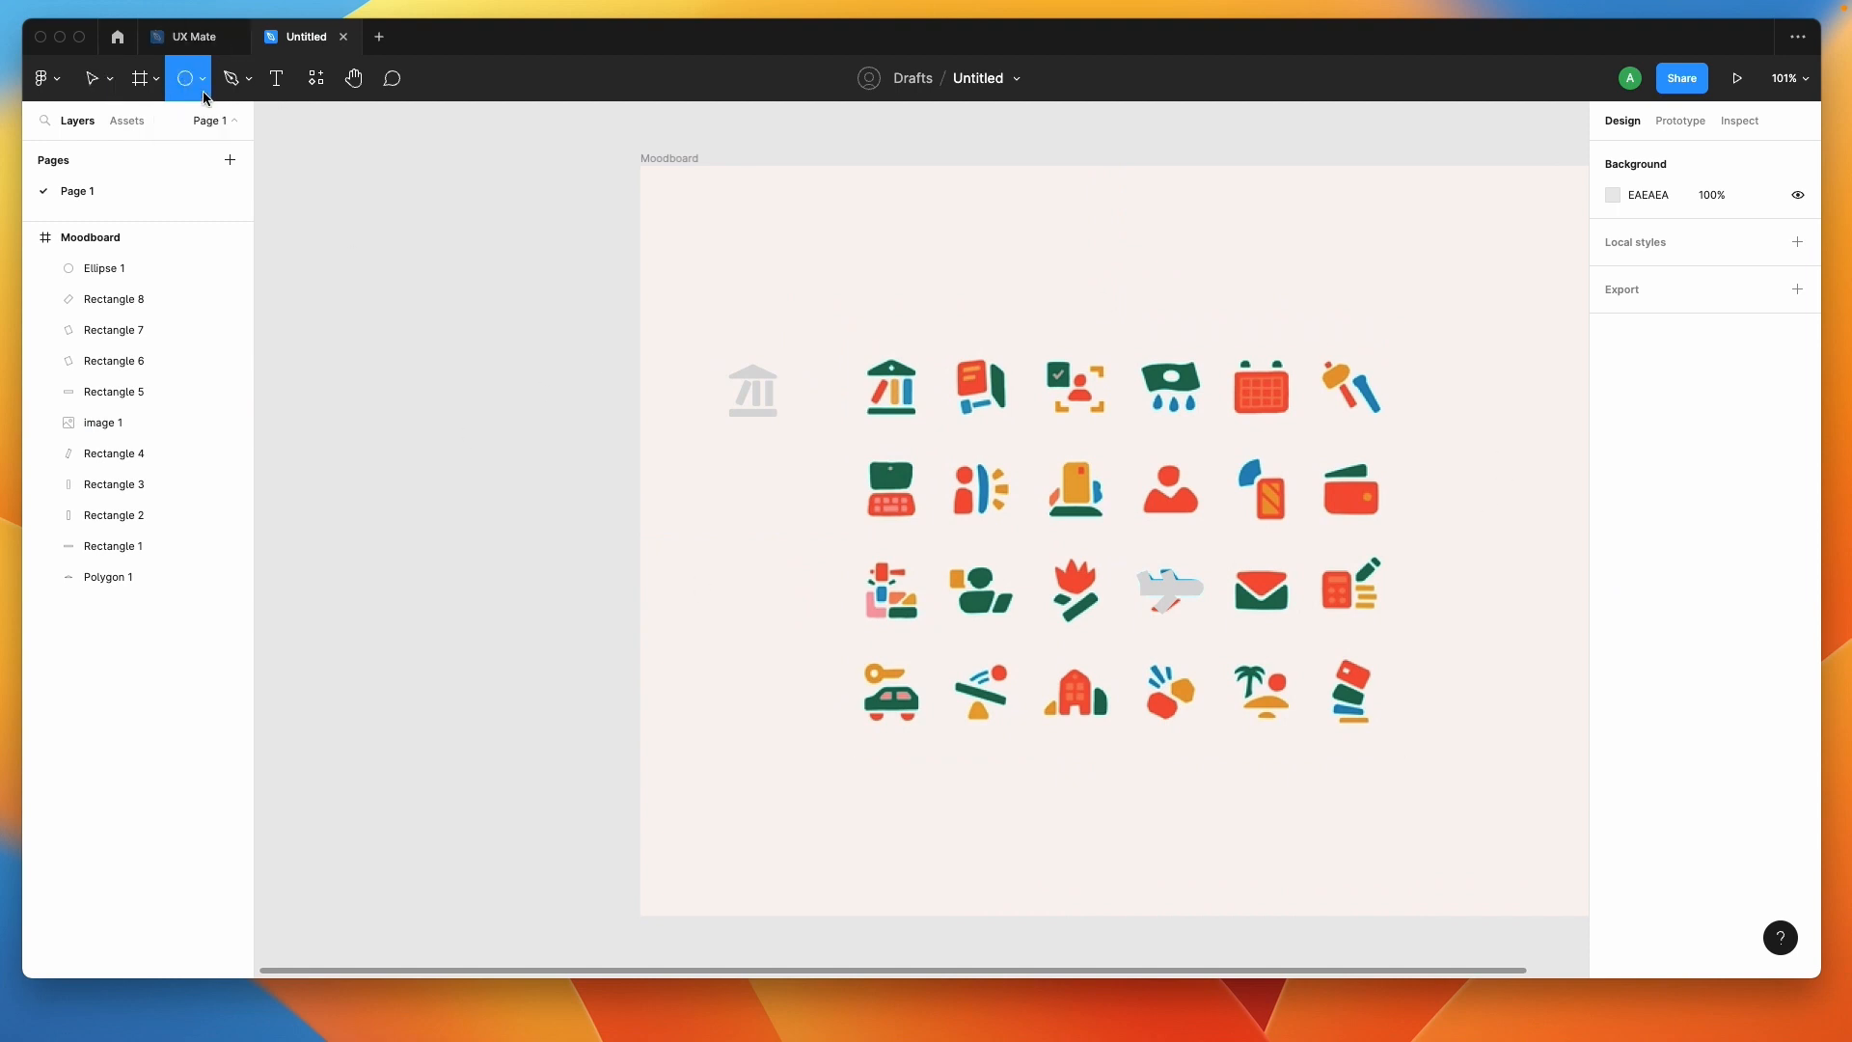
pyautogui.moveTo(475, 304)
pyautogui.mouseDown()
pyautogui.moveTo(502, 332)
pyautogui.moveTo(471, 475)
pyautogui.moveTo(470, 382)
pyautogui.moveTo(474, 416)
pyautogui.mouseUp()
pyautogui.scroll(5, 475, 301)
pyautogui.hscroll(-3, 472, 416)
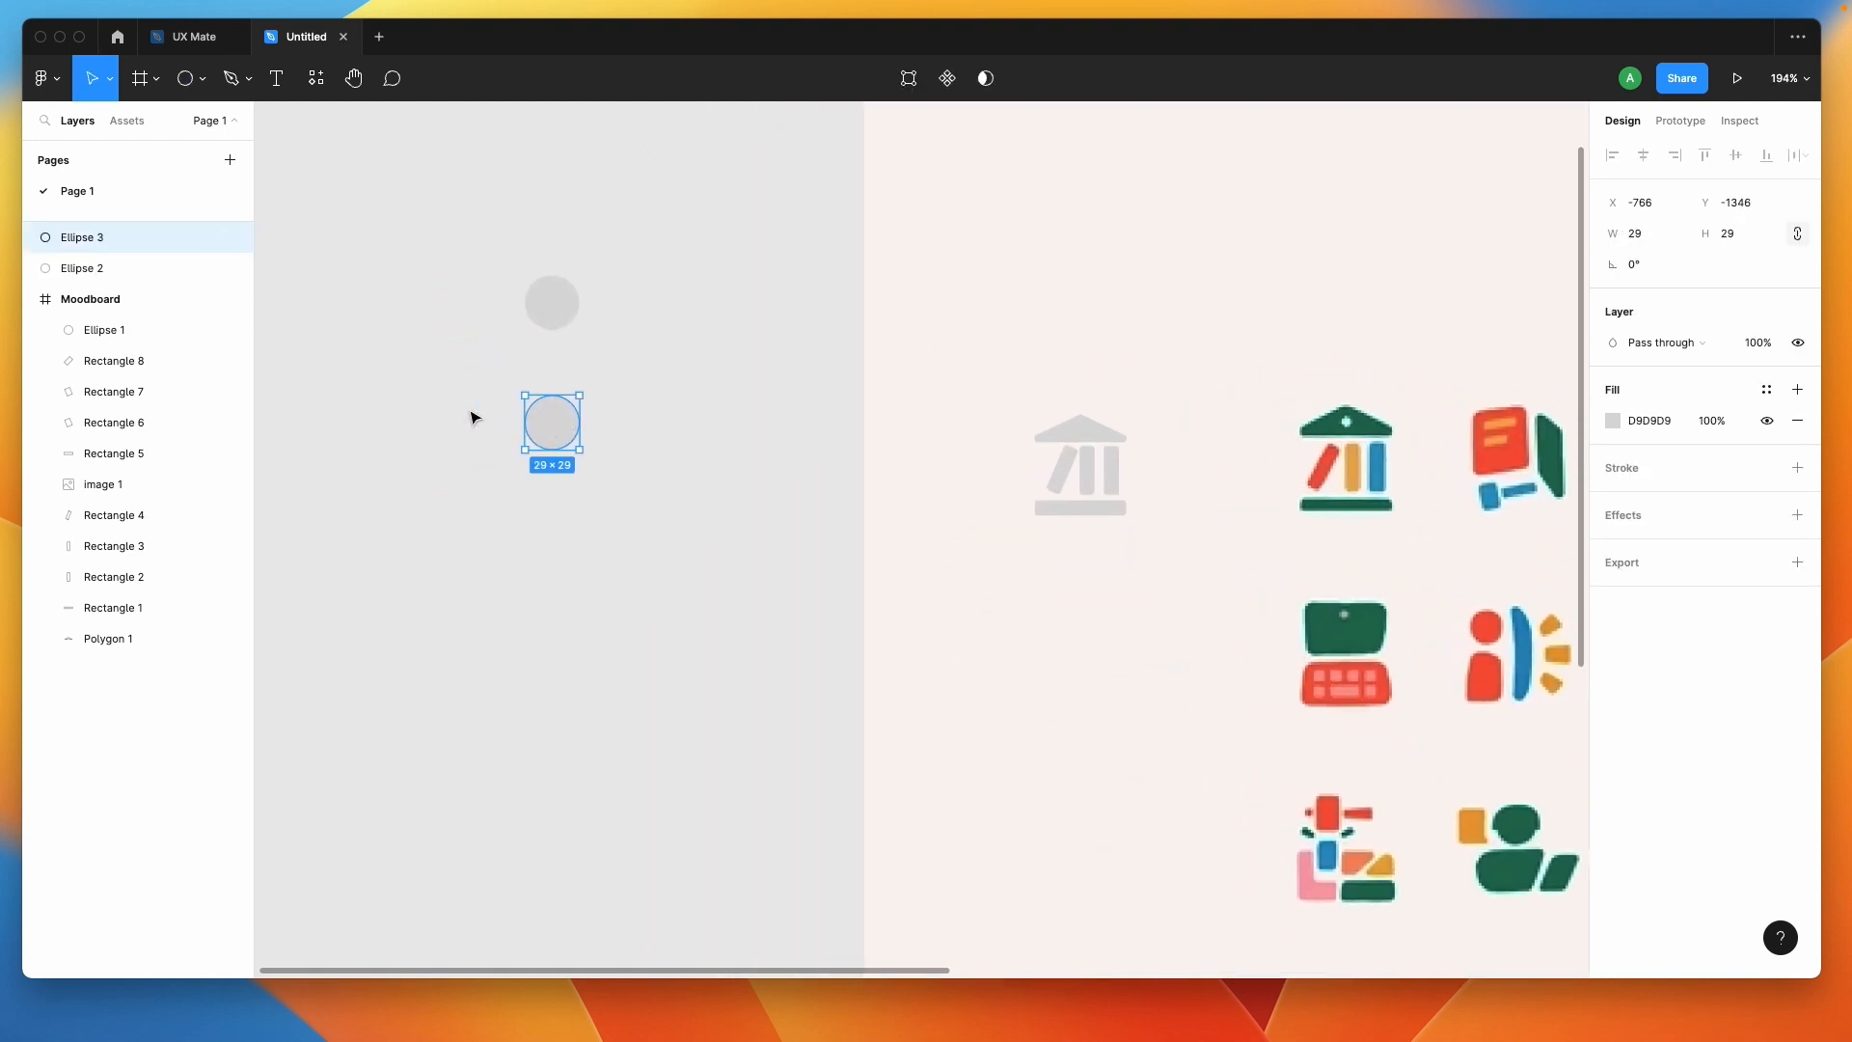
# Fill both circles with red F45239 sampled from the reference icons.
pyautogui.moveTo(434, 216); pyautogui.dragTo(595, 510)
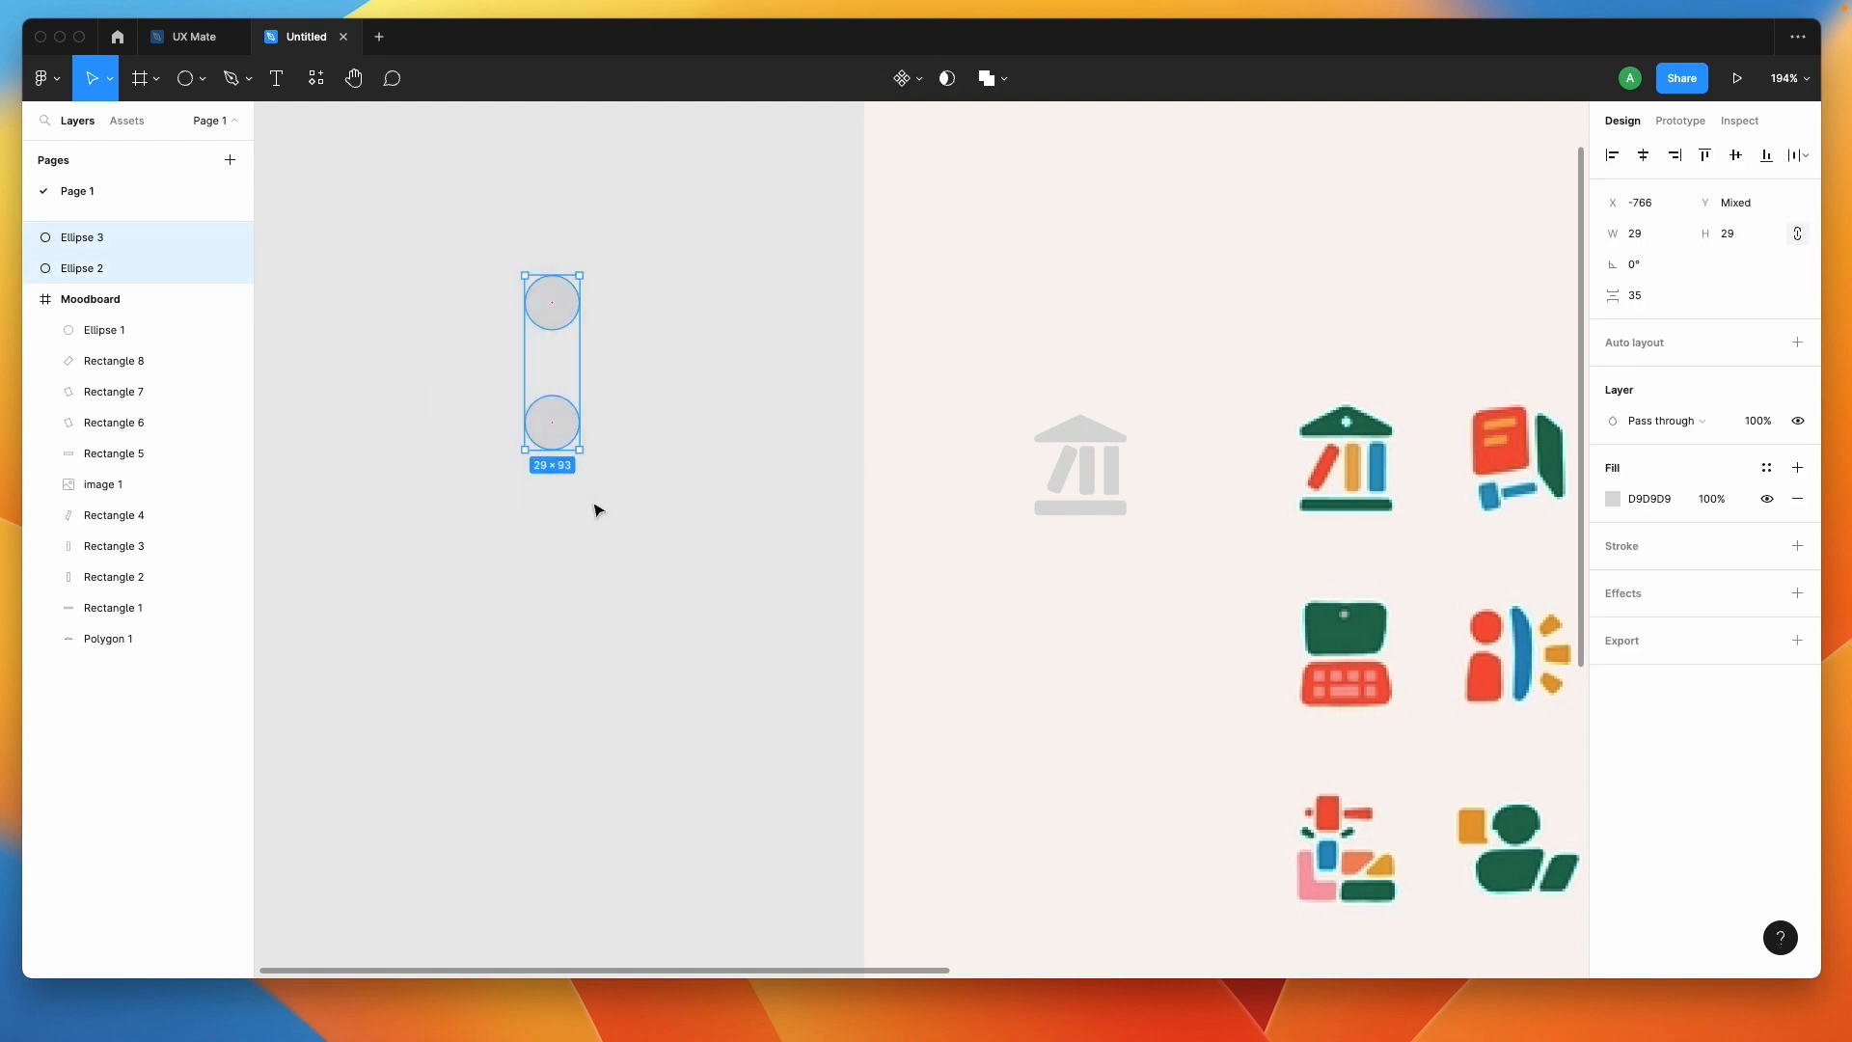
pyautogui.press('i')
pyautogui.click(1510, 463)
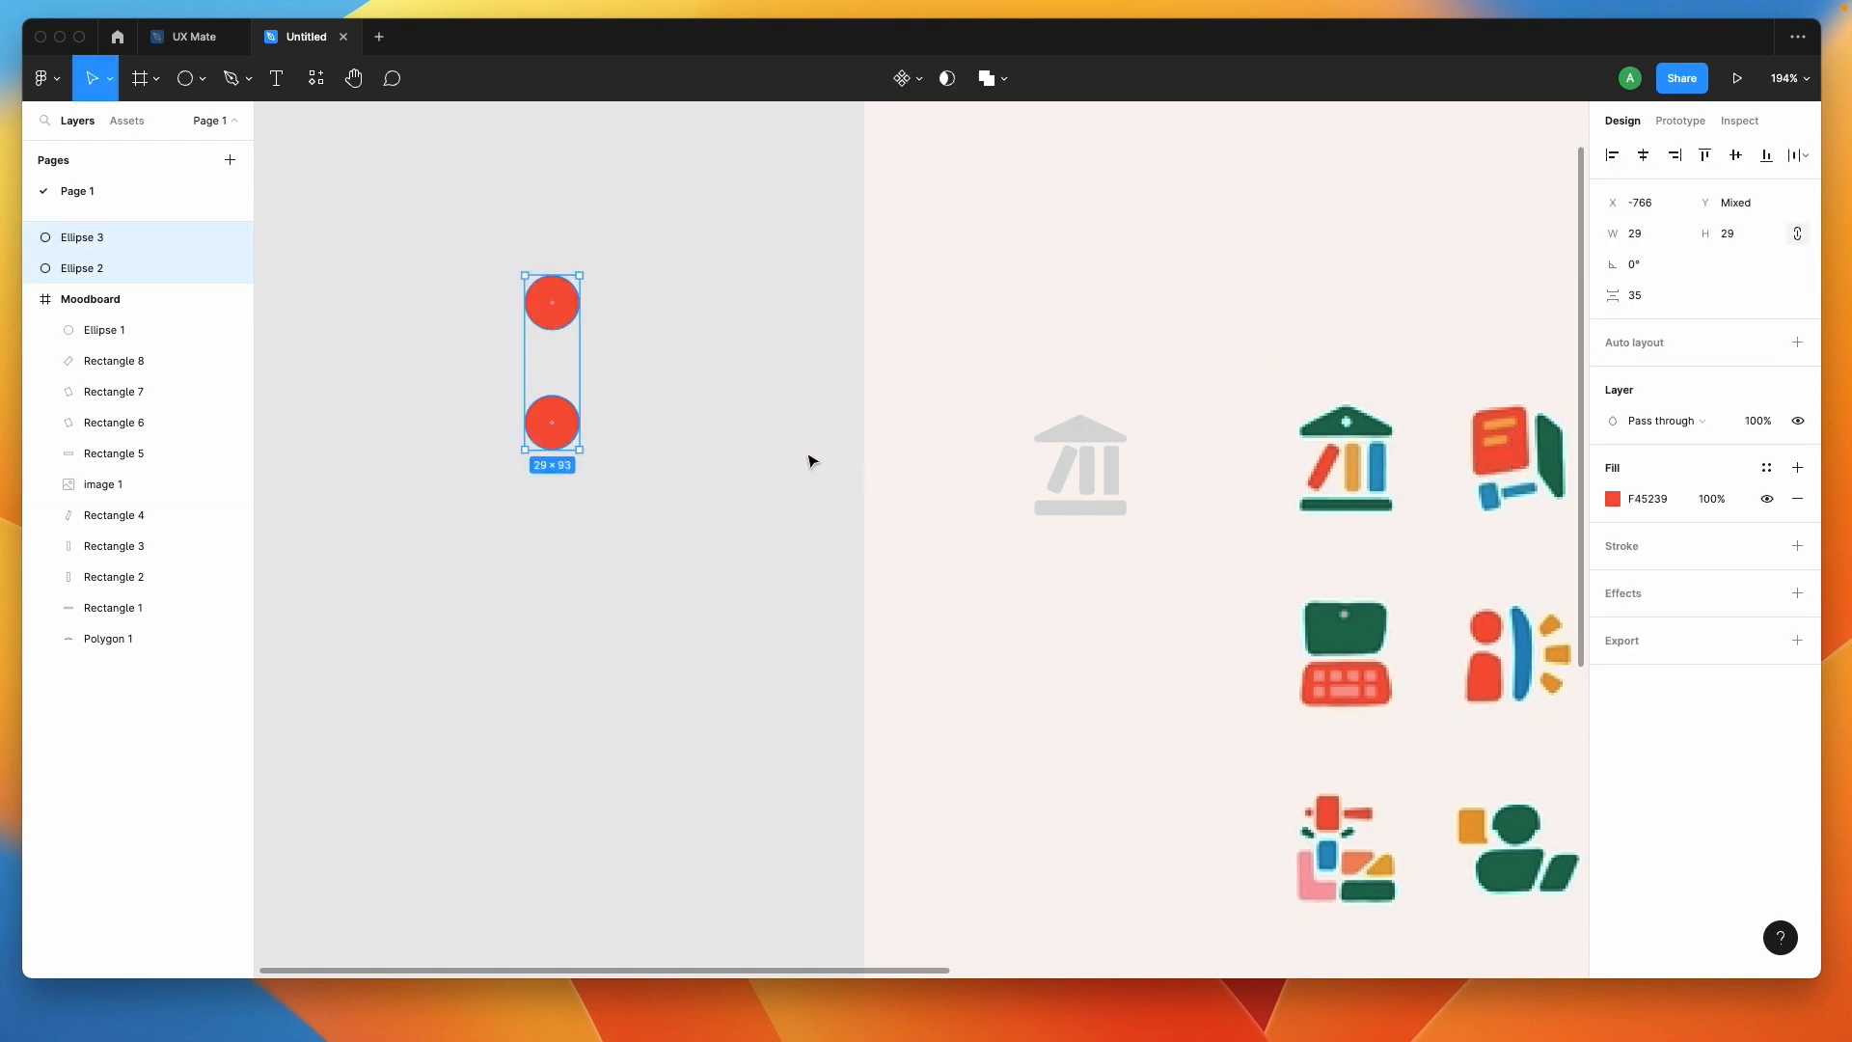
pyautogui.click(731, 471)
pyautogui.hscroll(-2, 713, 453)
pyautogui.moveTo(570, 288); pyautogui.dragTo(692, 511)
pyautogui.hscroll(-2, 692, 511)
pyautogui.click(567, 443)
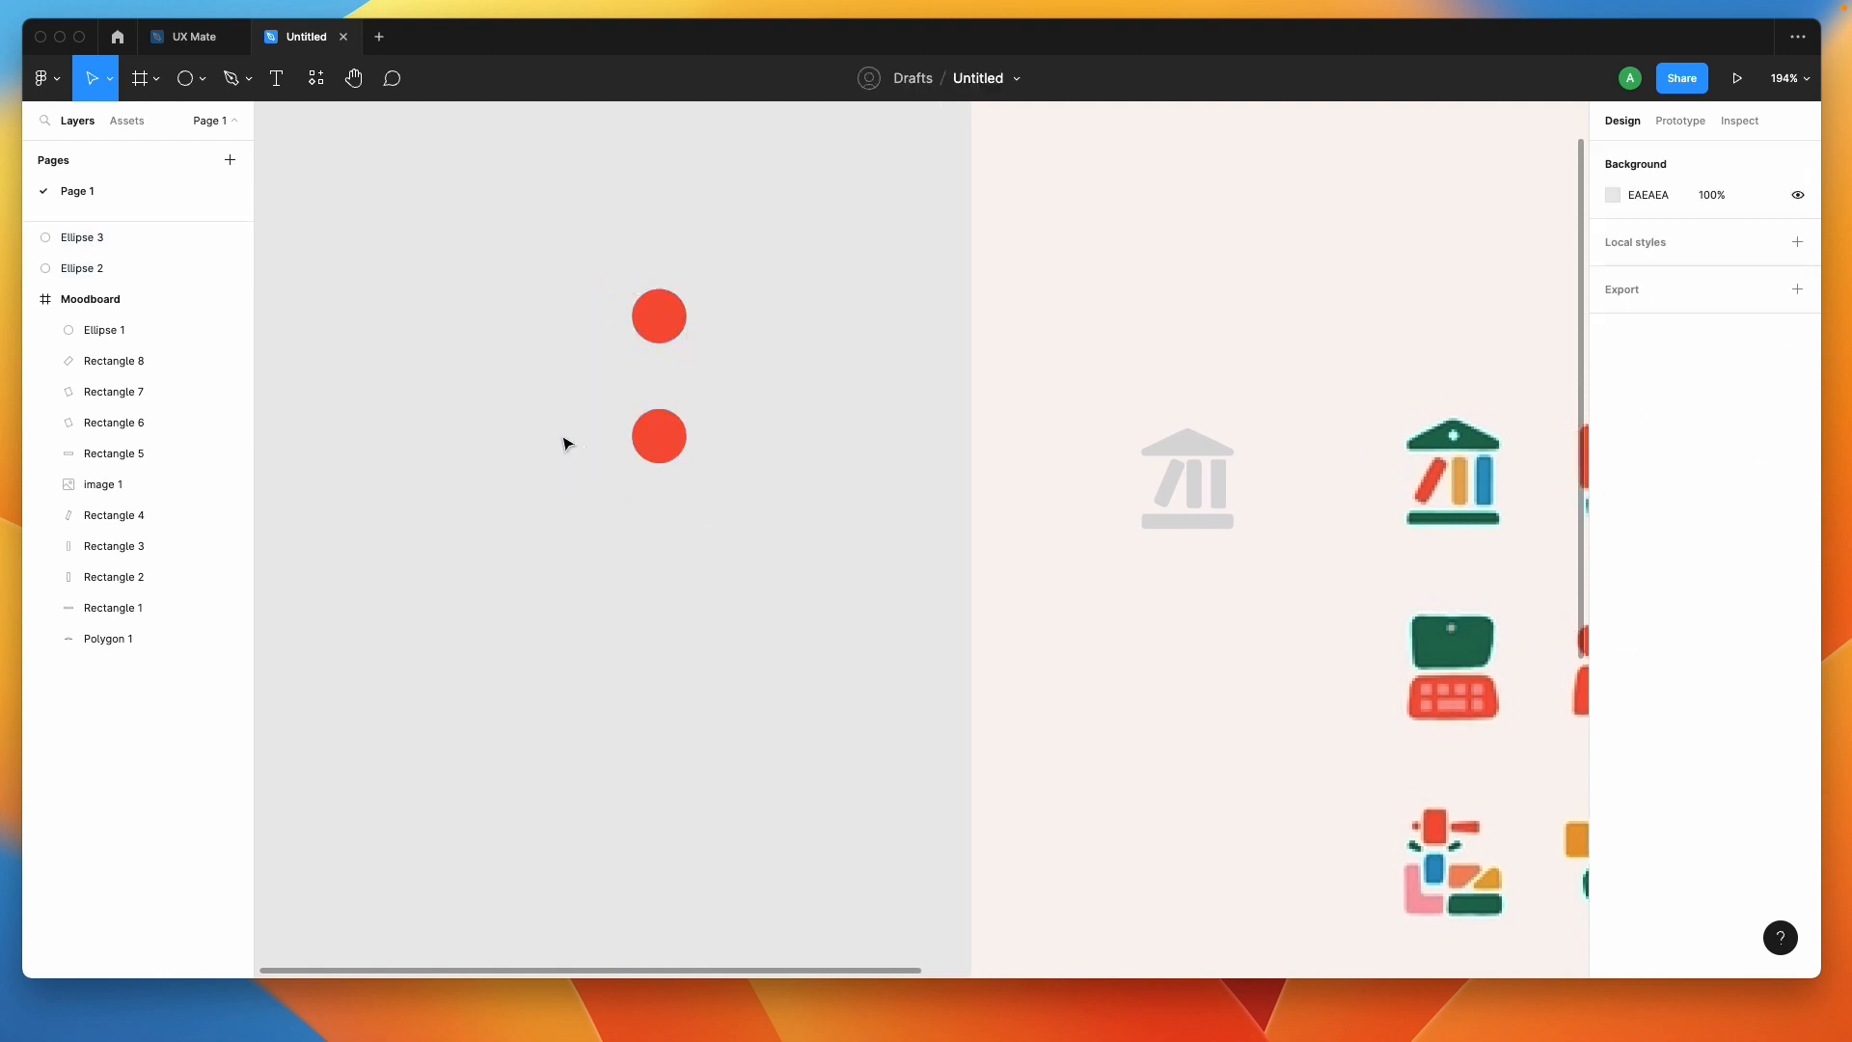
# Duplicate the lower circle beside the pair and stretch the copy into a tall ellipse about 34 × 93.
pyautogui.click(655, 459)
pyautogui.keyDown('alt'); pyautogui.moveTo(655, 459); pyautogui.dragTo(522, 511); pyautogui.keyUp('alt')
pyautogui.click(539, 369)
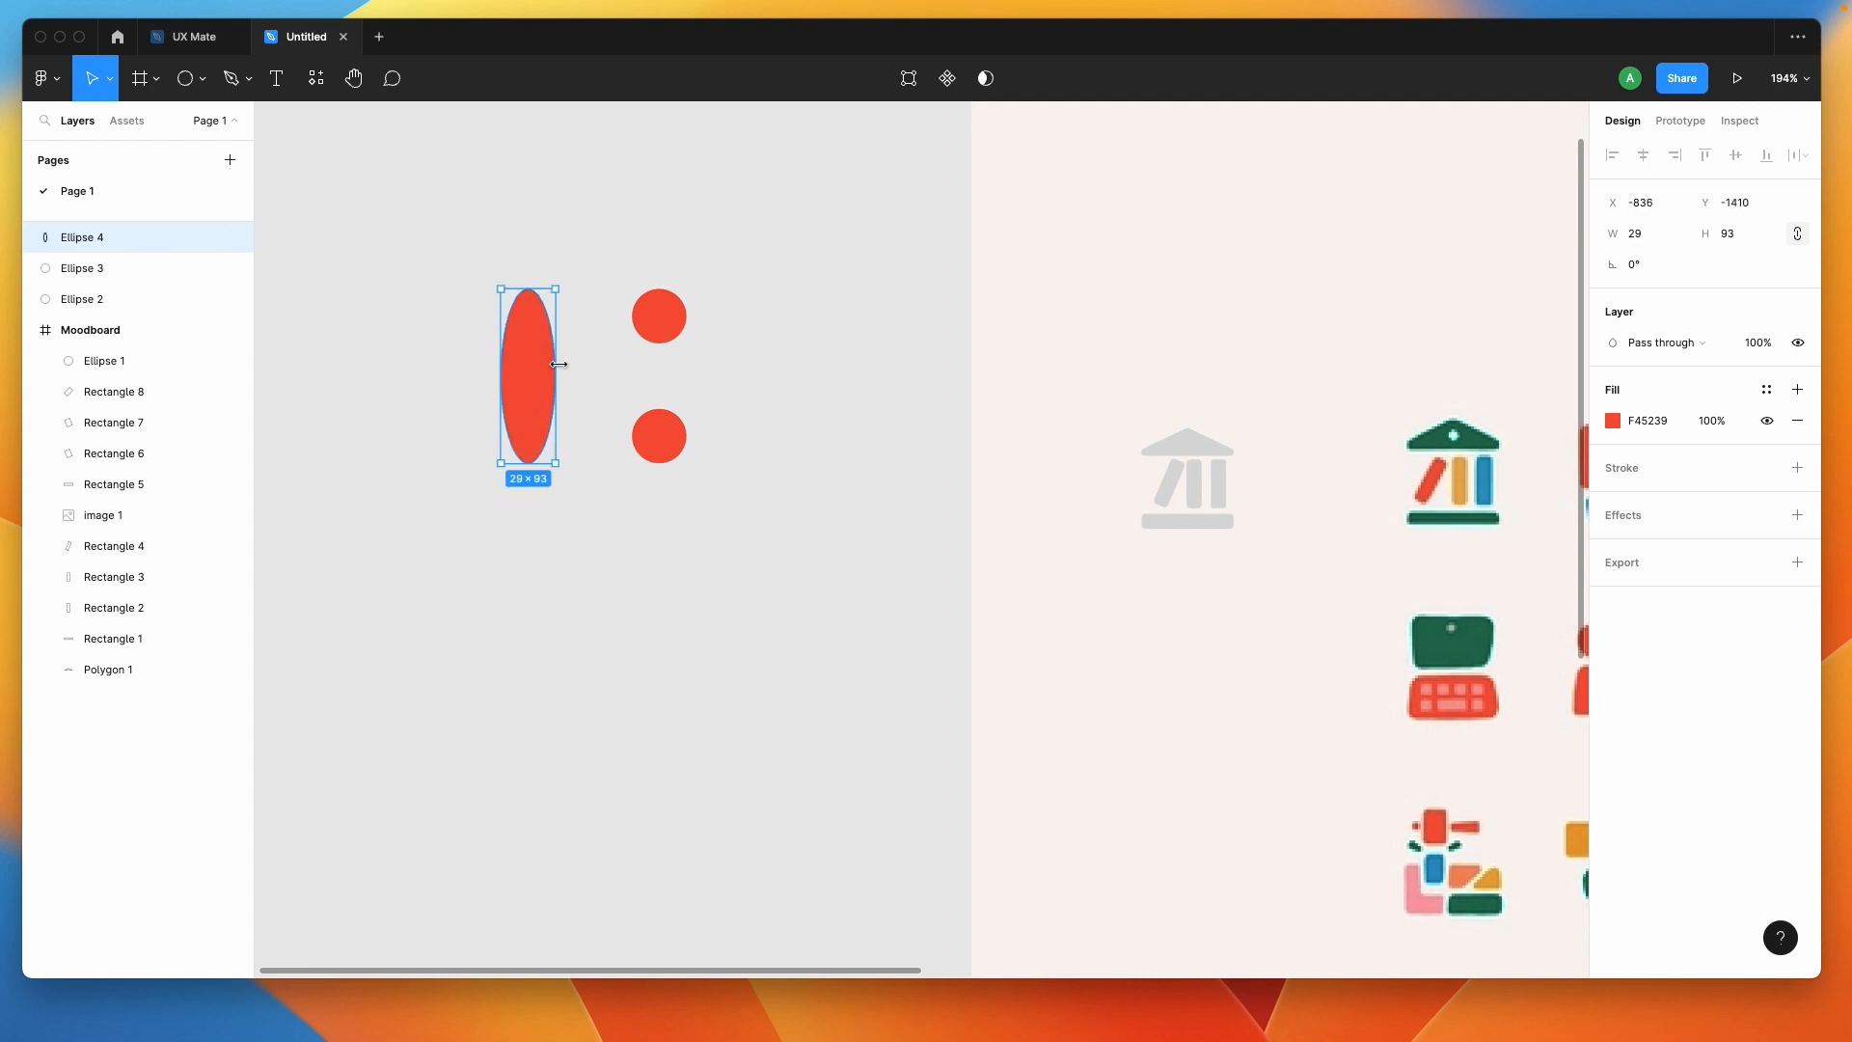
pyautogui.moveTo(552, 366); pyautogui.dragTo(556, 378)
# Duplicate the tall ellipse with a slight horizontal offset and fill the copy with the frame's background colour F8F3F0.
pyautogui.click(620, 359)
pyautogui.click(530, 377)
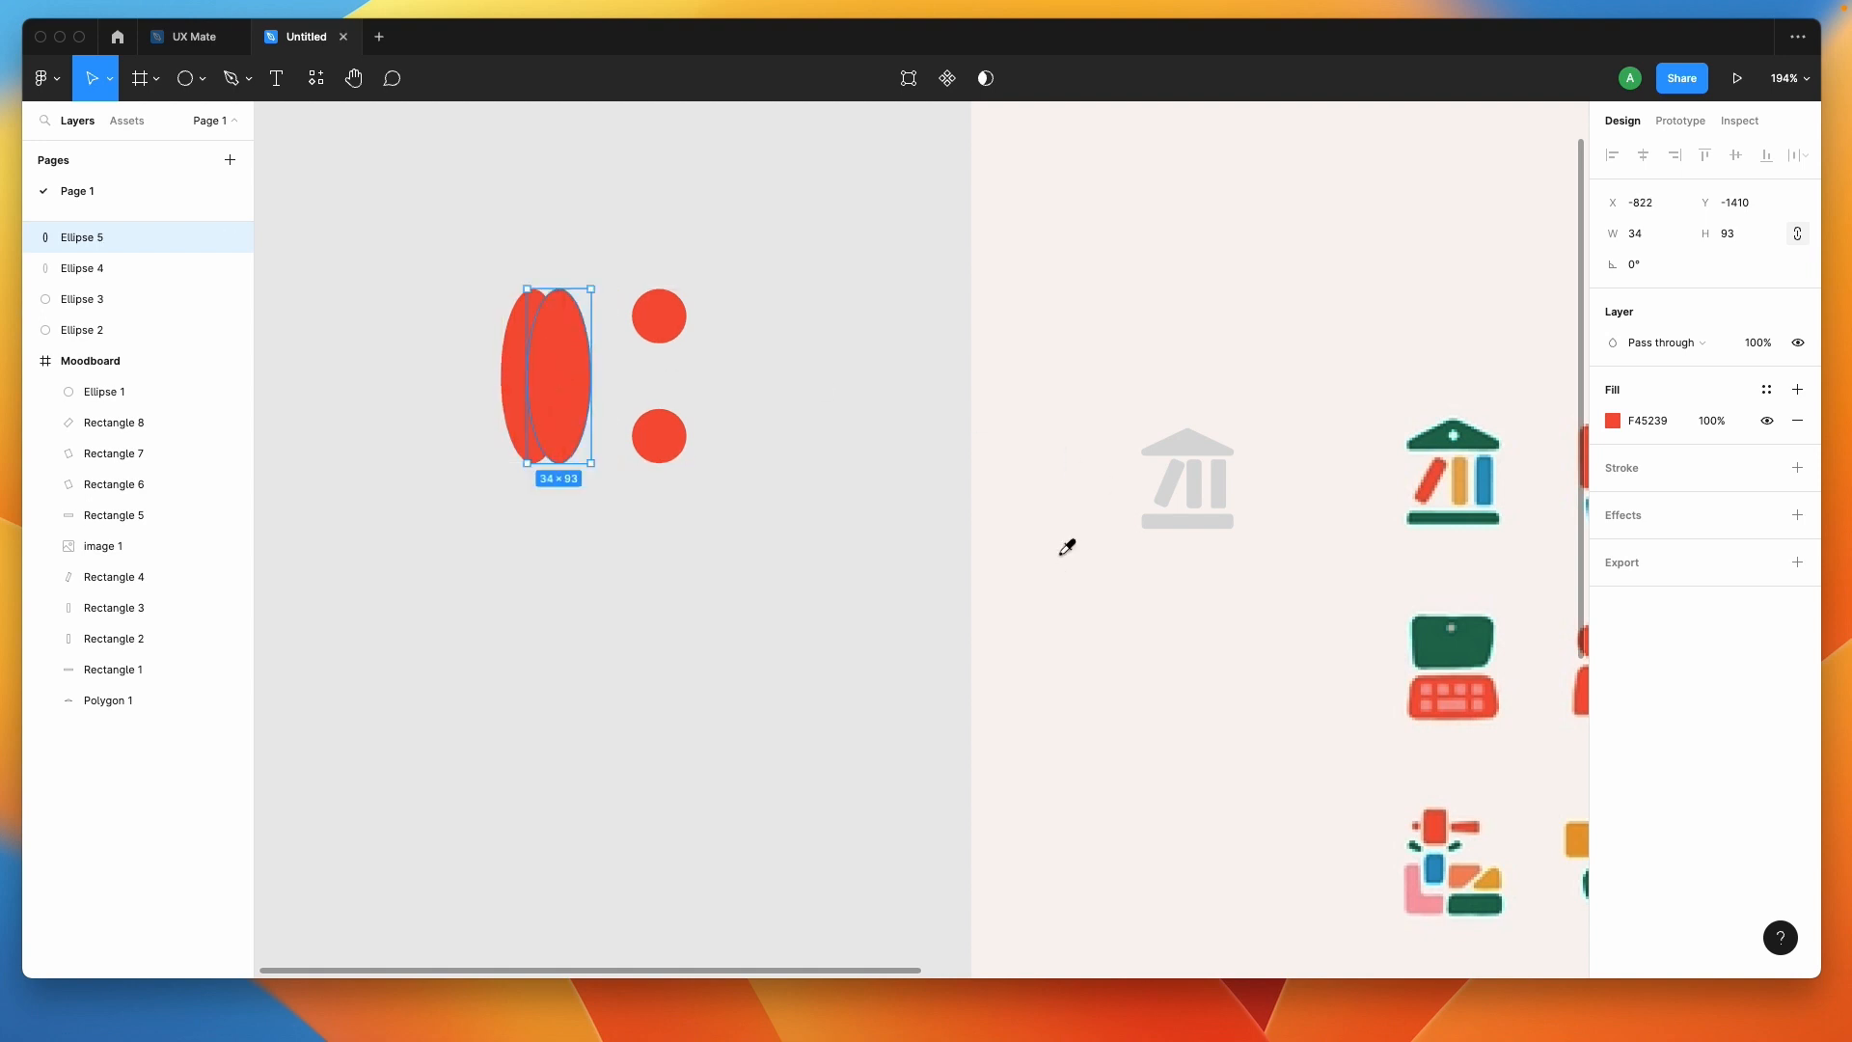
pyautogui.press('i')
pyautogui.click(1084, 587)
pyautogui.click(429, 304)
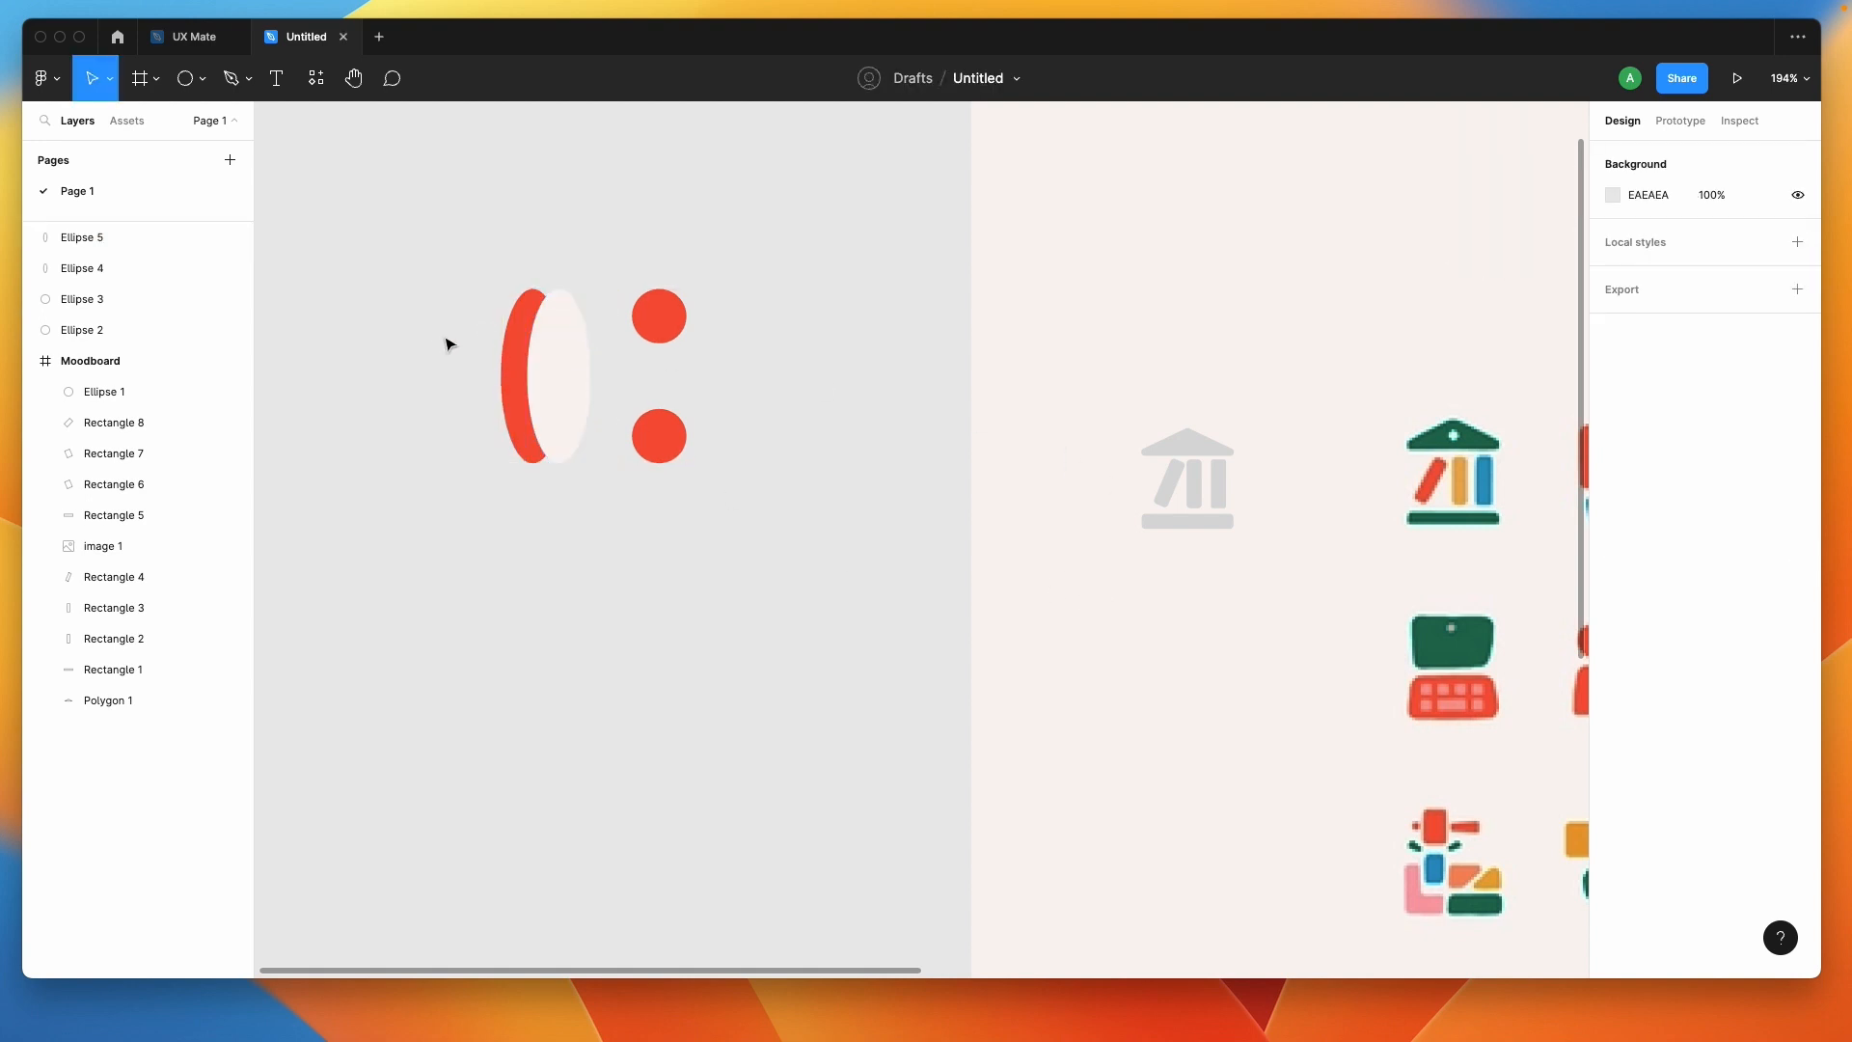
# Move the two overlapping ellipses together on top of the two circles.
pyautogui.click(566, 393)
pyautogui.keyDown('shift'); pyautogui.click(508, 396); pyautogui.keyUp('shift')
pyautogui.moveTo(509, 397); pyautogui.dragTo(634, 389)
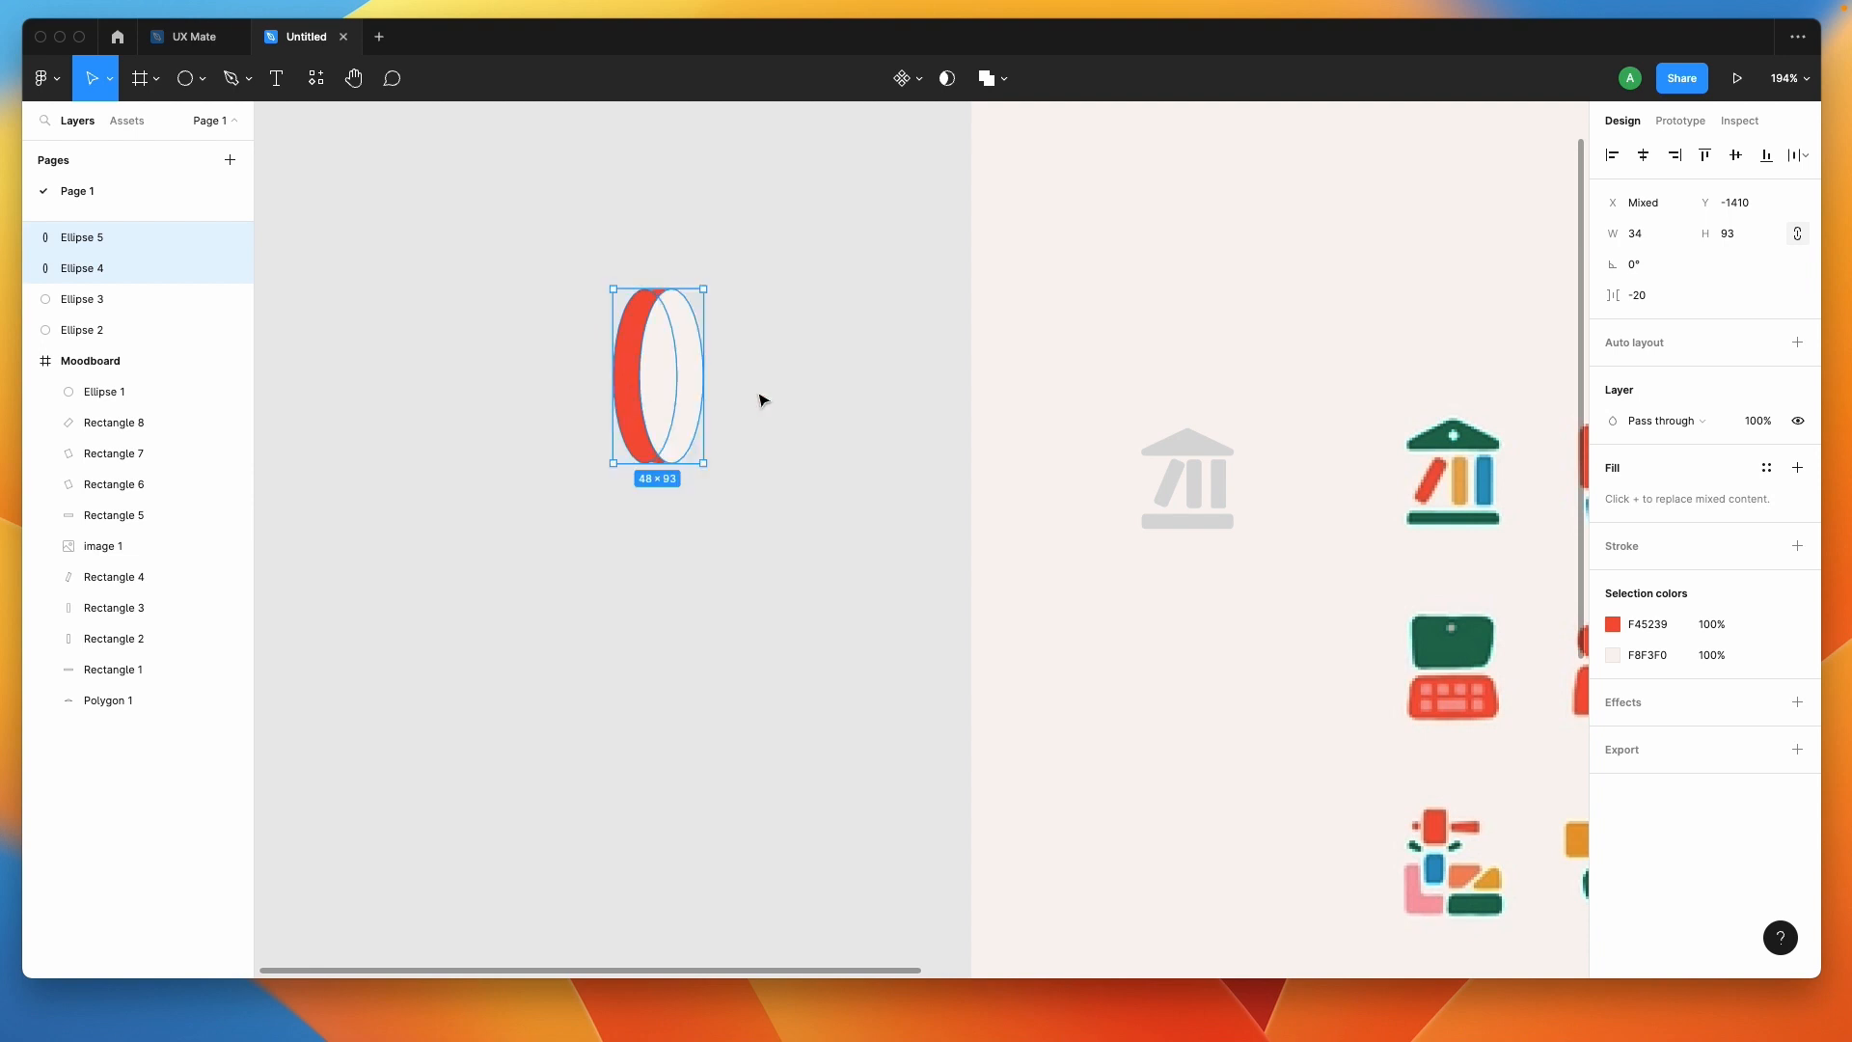
pyautogui.click(769, 401)
pyautogui.scroll(5, 769, 401)
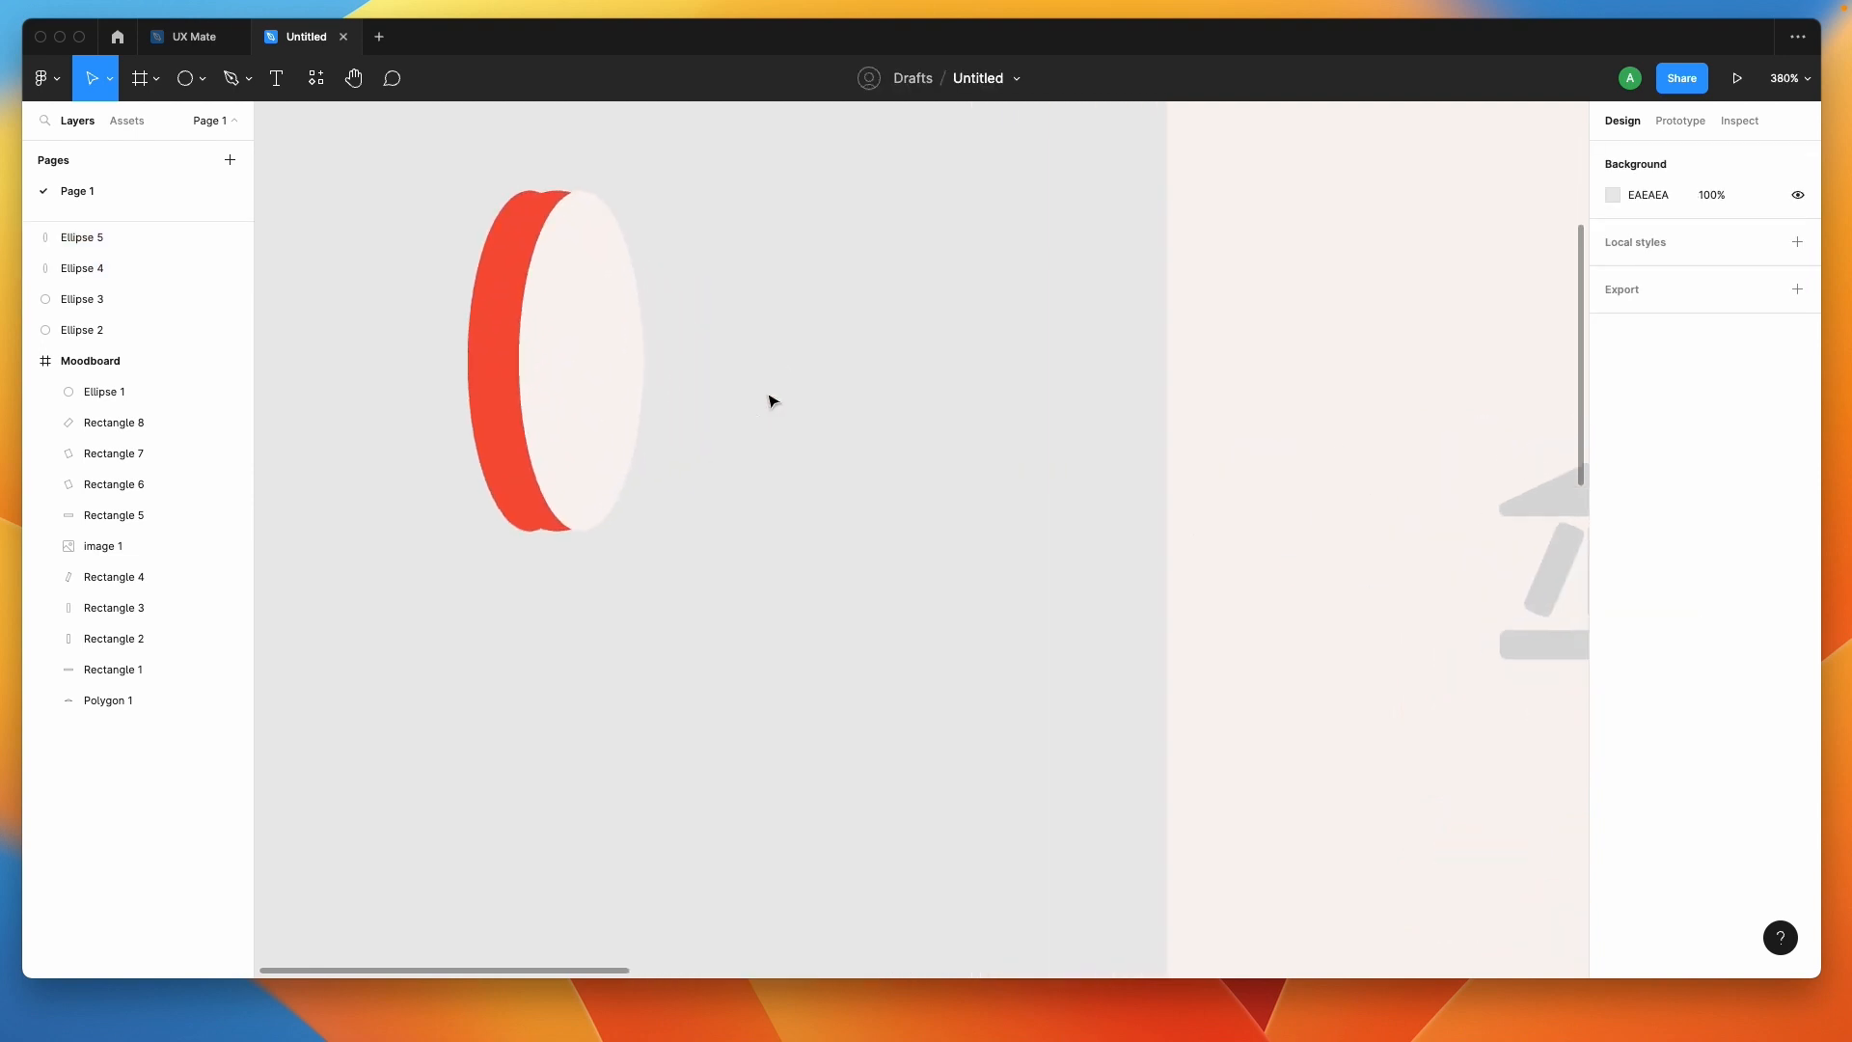
# Move both tall ellipses off the circles into the empty space to their right.
pyautogui.click(558, 365)
pyautogui.keyDown('shift'); pyautogui.click(479, 383); pyautogui.keyUp('shift')
pyautogui.moveTo(479, 378); pyautogui.dragTo(720, 385)
pyautogui.click(955, 368)
pyautogui.click(839, 366)
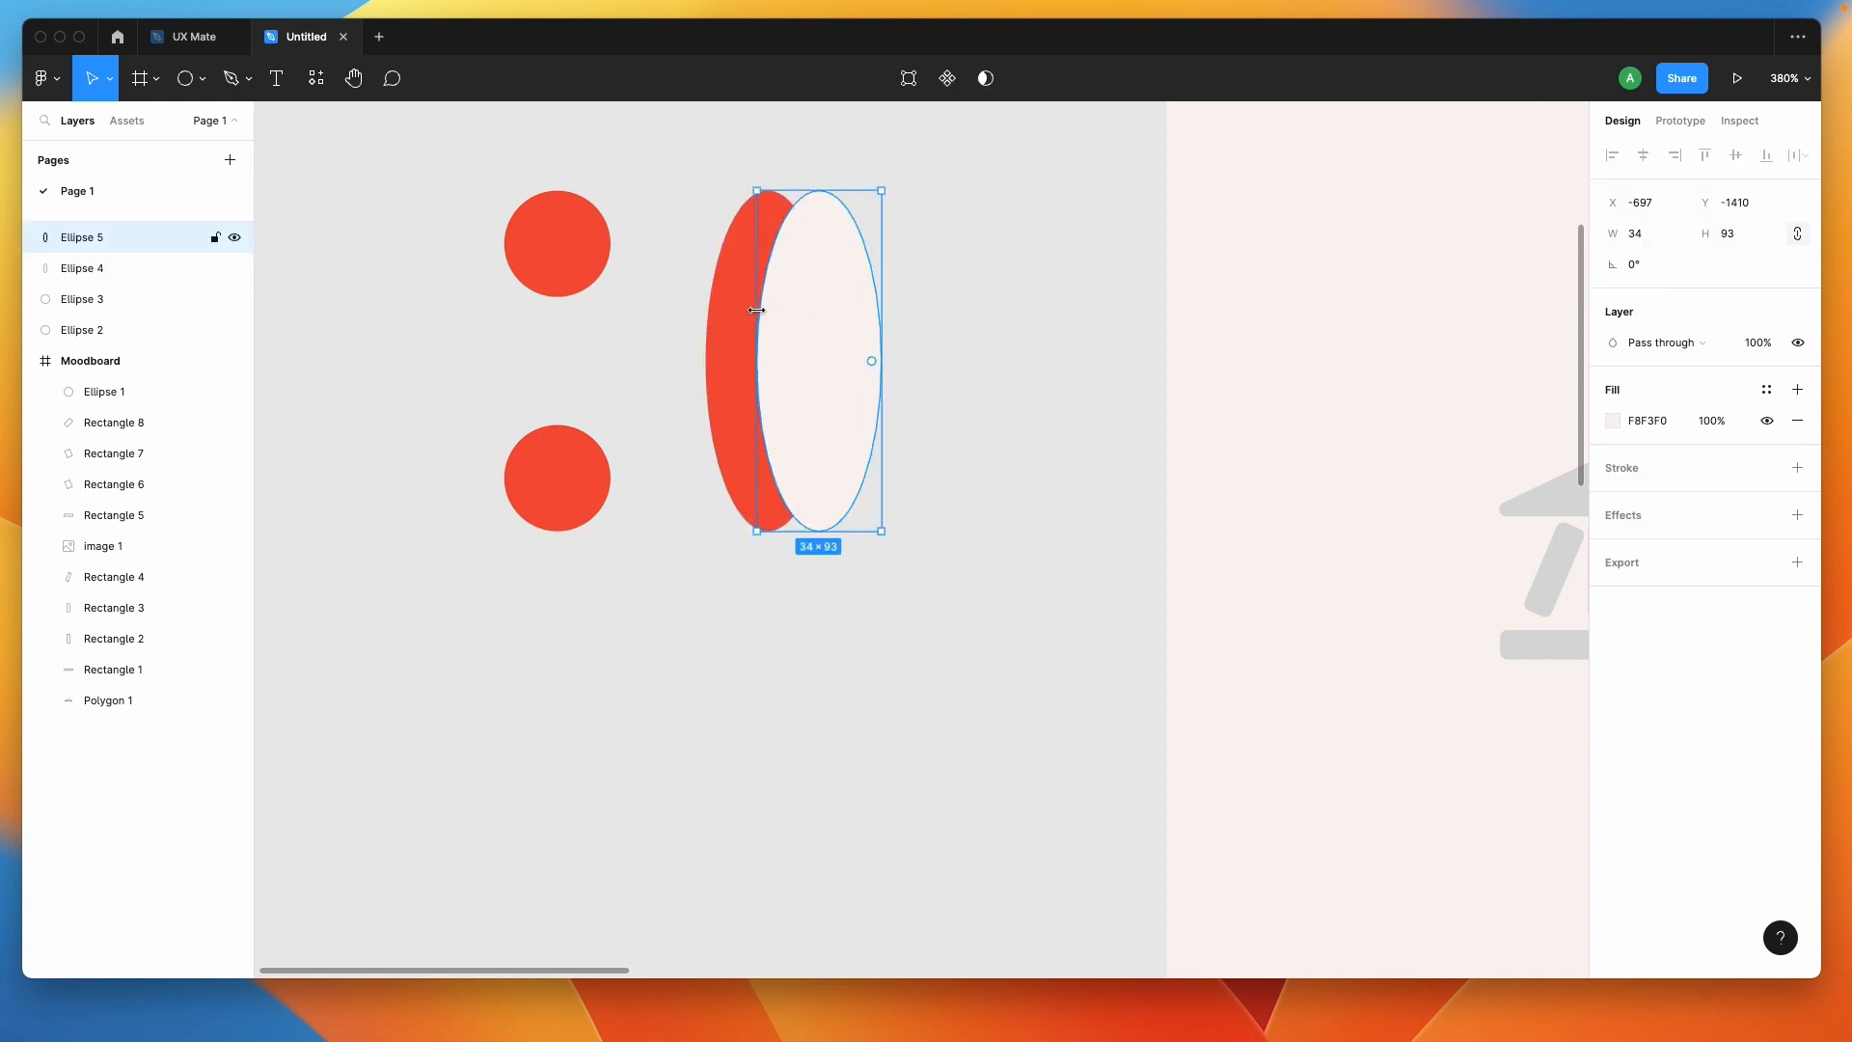
pyautogui.click(950, 310)
# Subtract the light ellipse from the red ellipse to leave a crescent shape.
pyautogui.click(840, 322)
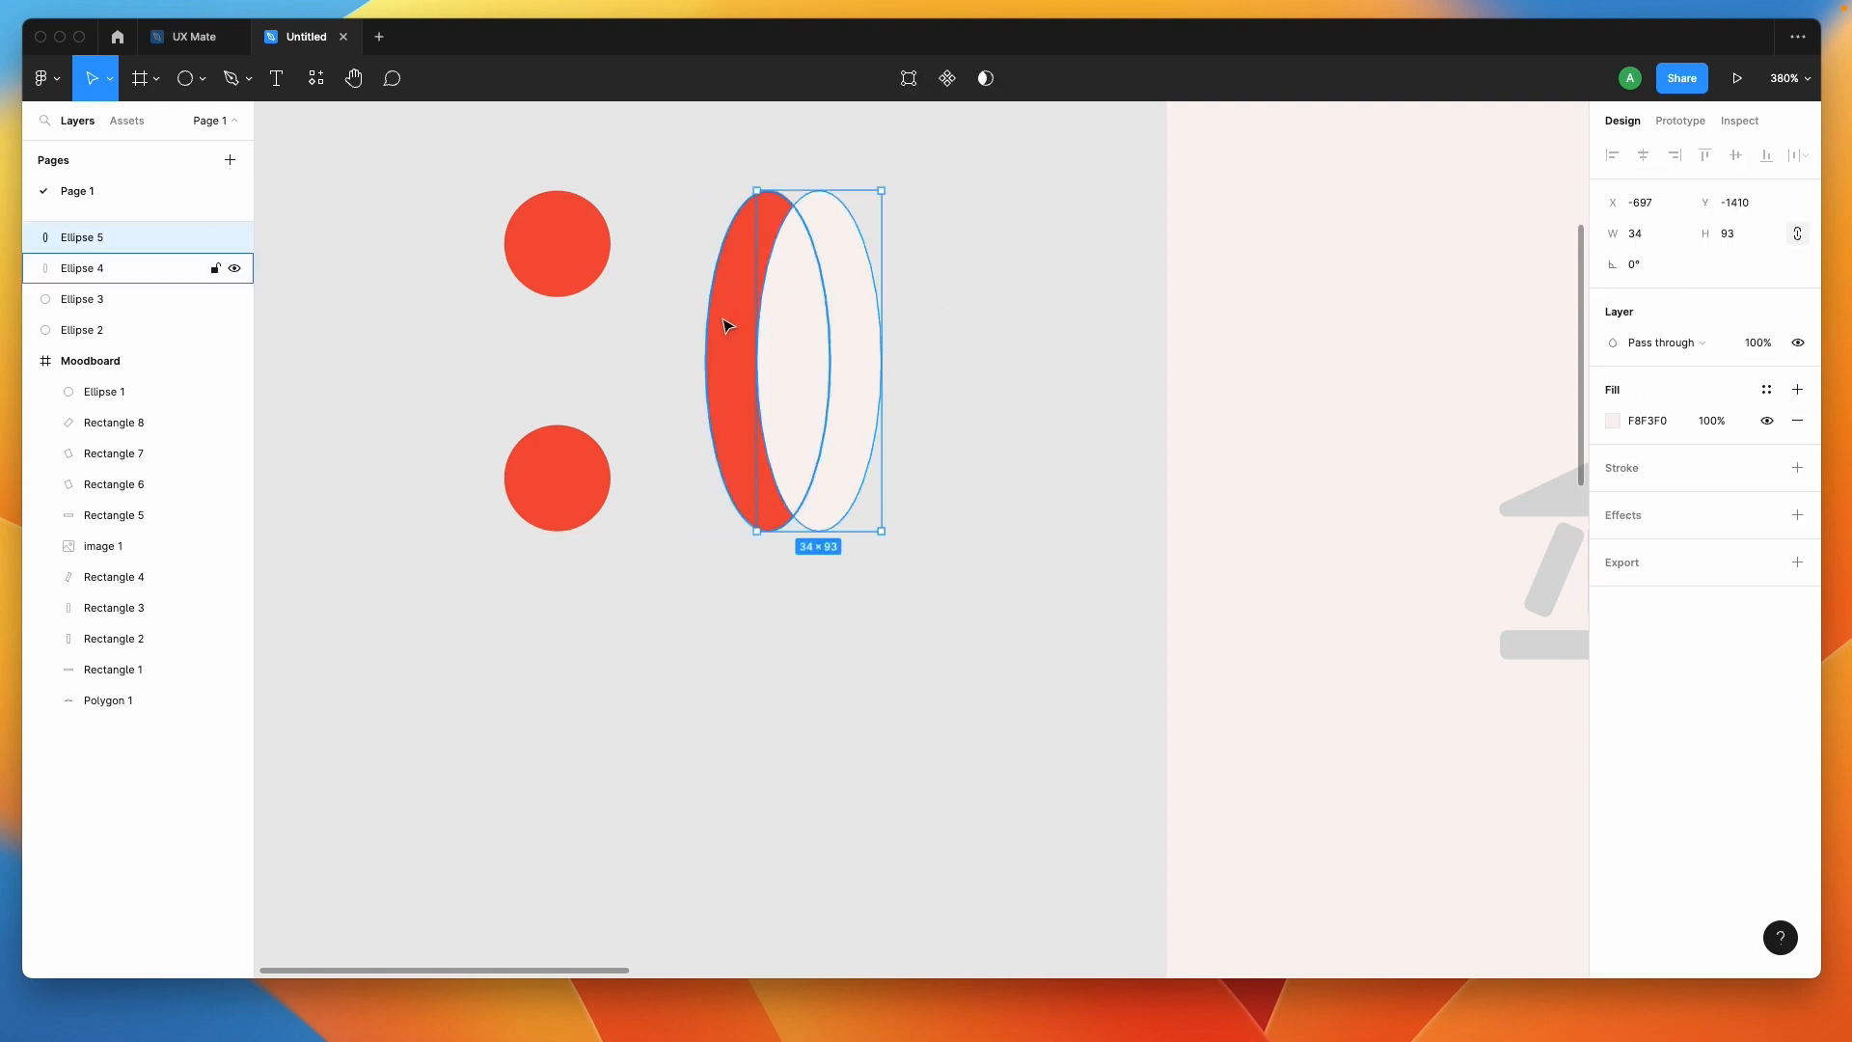
pyautogui.keyDown('shift'); pyautogui.click(725, 321); pyautogui.keyUp('shift')
pyautogui.click(1002, 85)
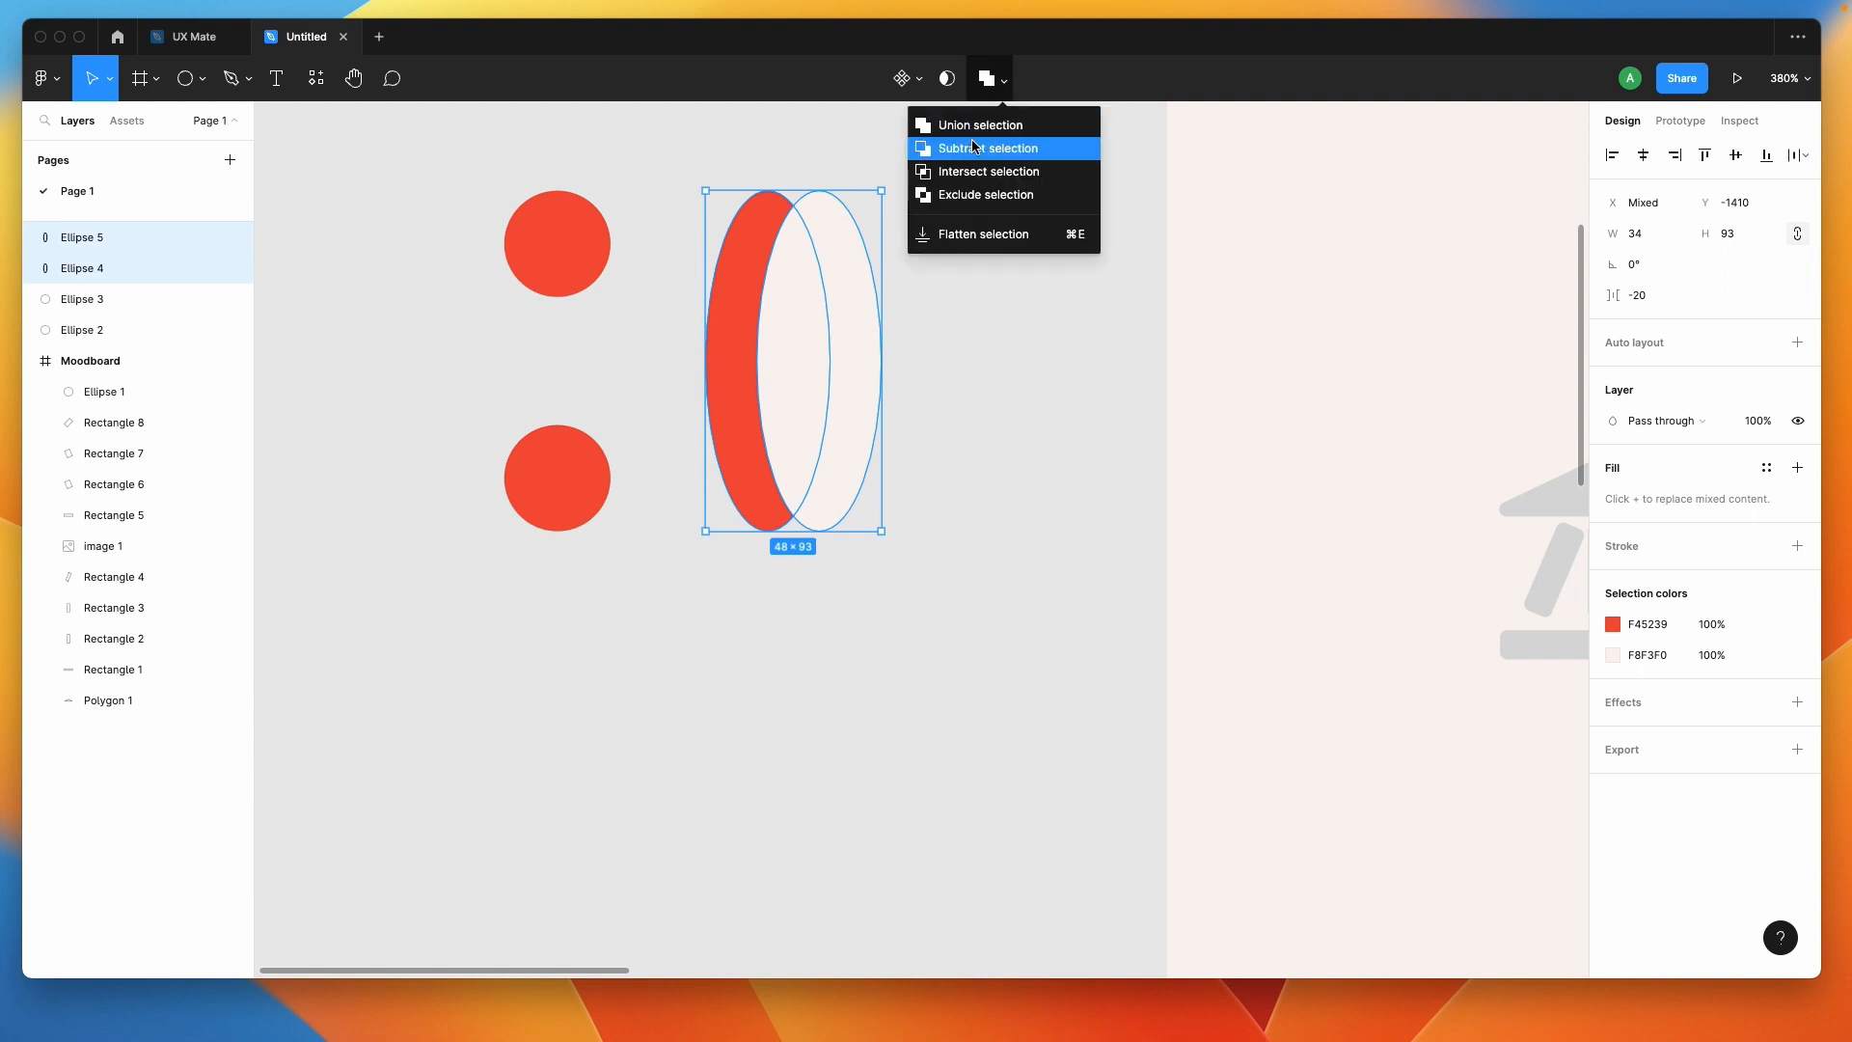
pyautogui.click(993, 152)
pyautogui.click(972, 286)
# Place the crescent over the two circles as a phone handset, and lower the bottom circle to Y -1344.
pyautogui.moveTo(752, 281); pyautogui.dragTo(524, 290)
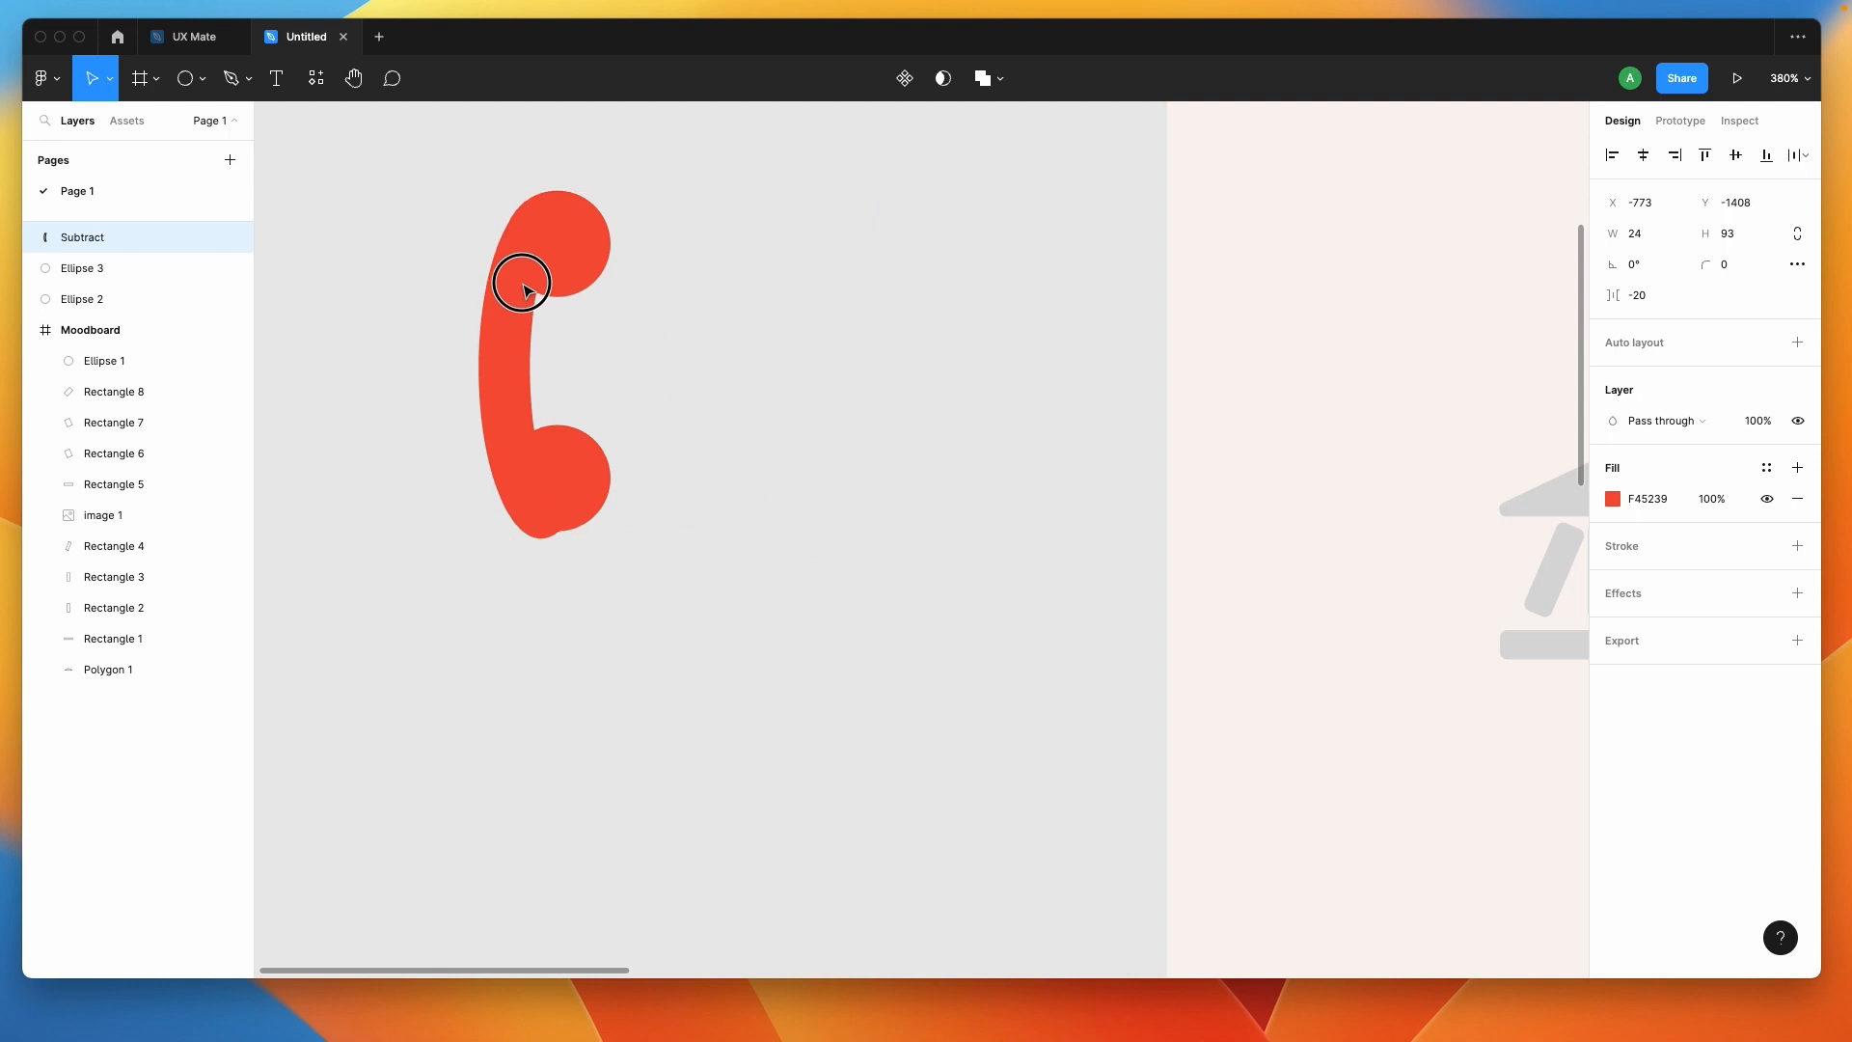
pyautogui.click(711, 414)
pyautogui.moveTo(587, 478); pyautogui.dragTo(596, 503)
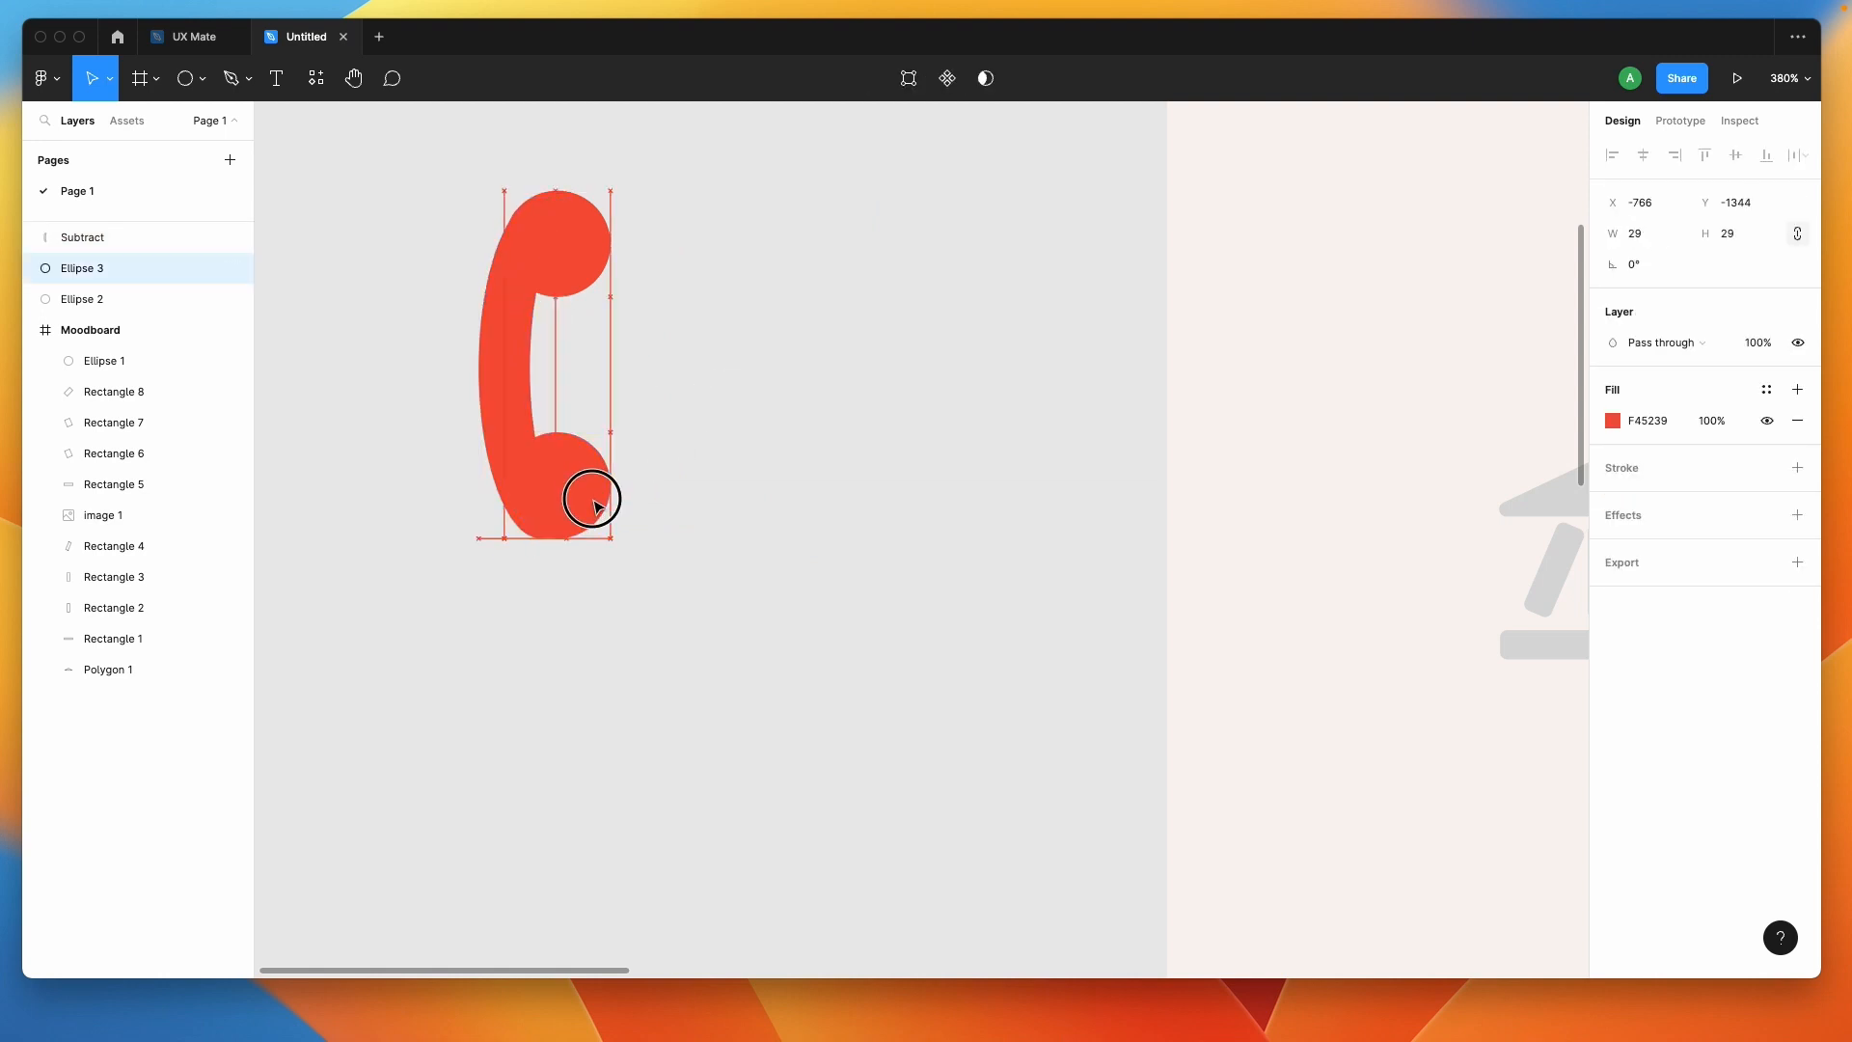
pyautogui.click(703, 482)
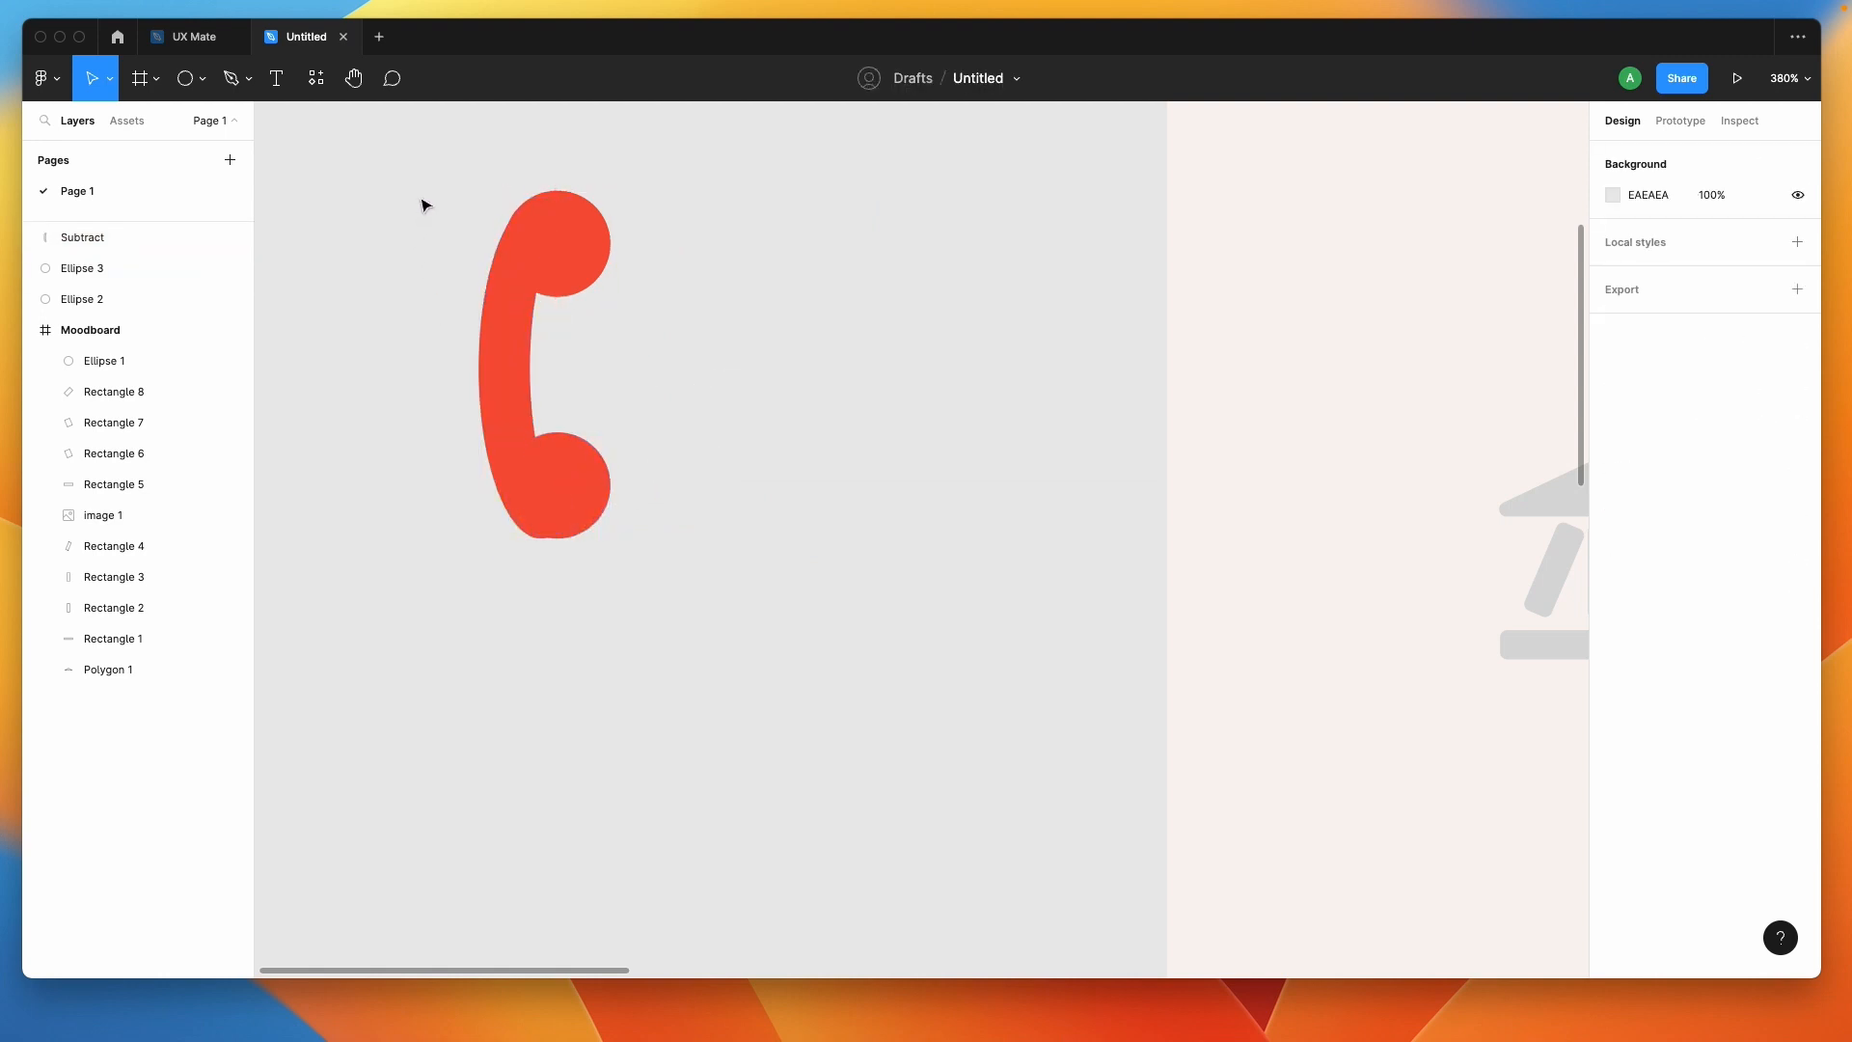
# Select all three handset shapes and move them together slightly to the left on the canvas.
pyautogui.scroll(-5, 424, 205)
pyautogui.moveTo(401, 182); pyautogui.dragTo(607, 455)
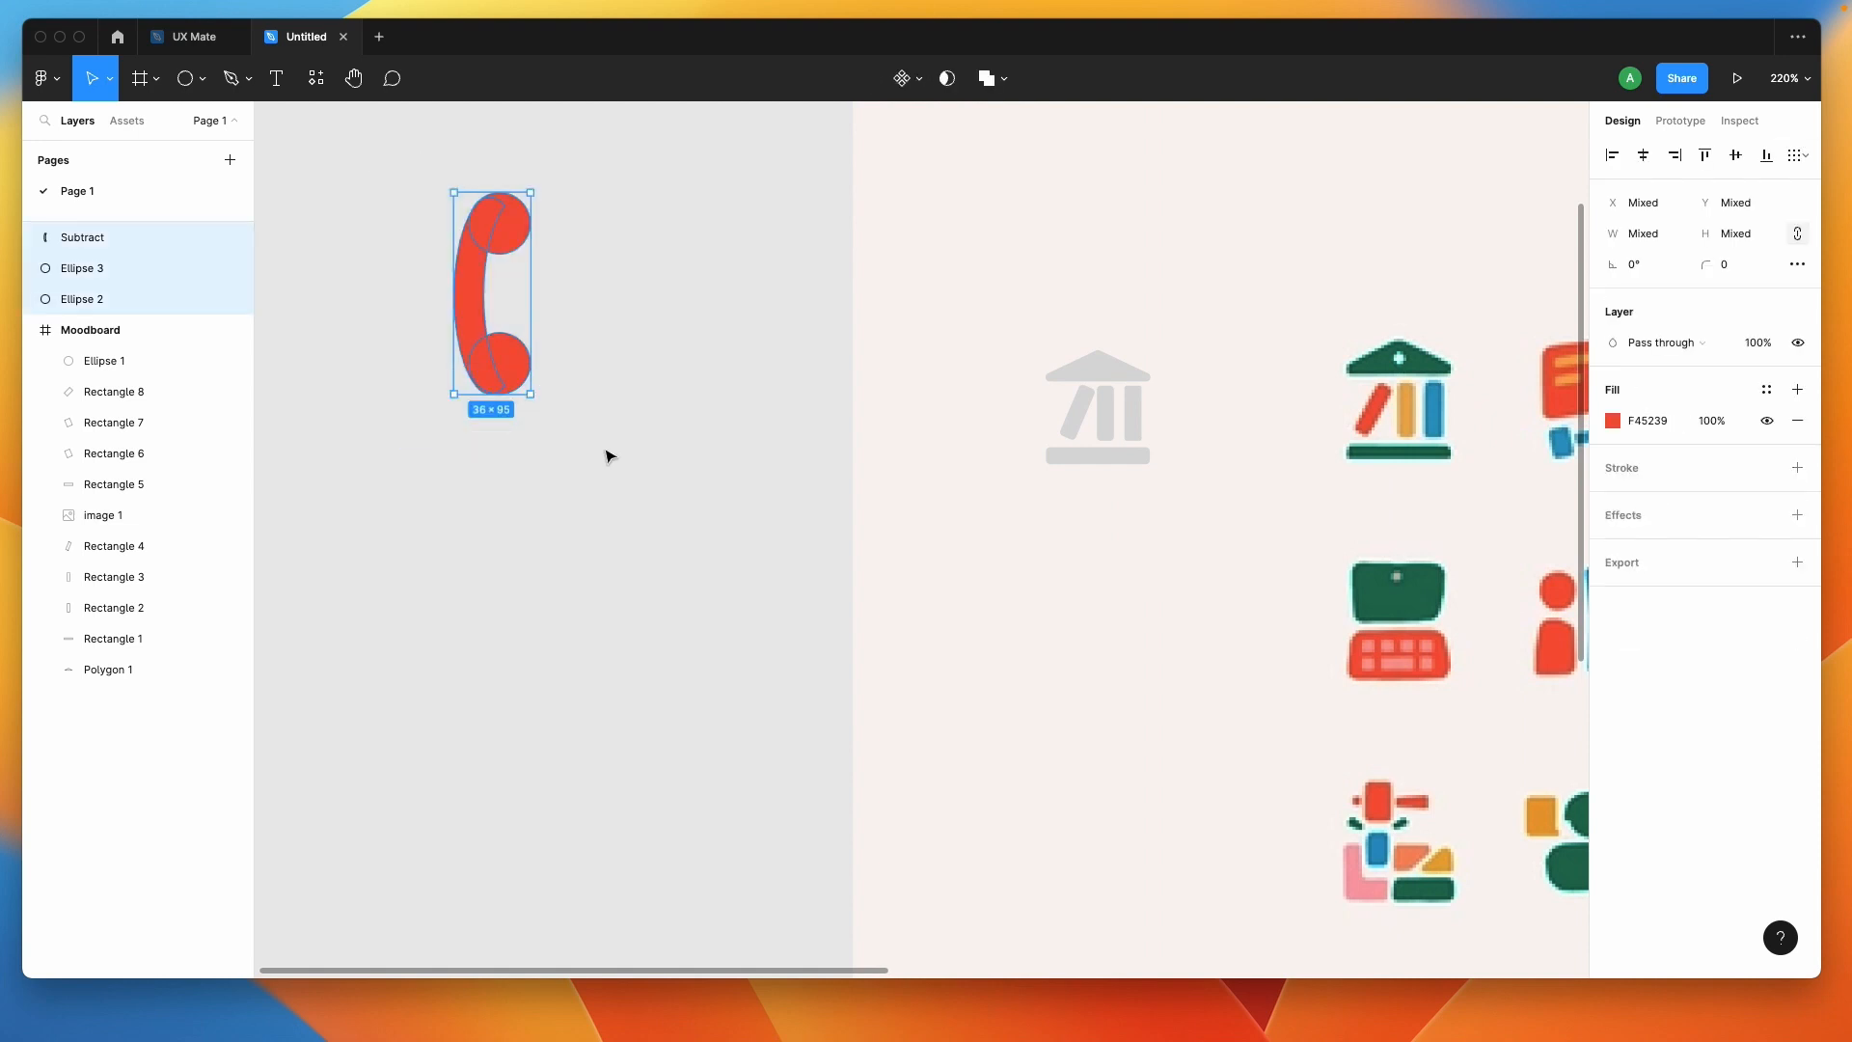
pyautogui.click(609, 425)
pyautogui.moveTo(397, 207); pyautogui.dragTo(558, 421)
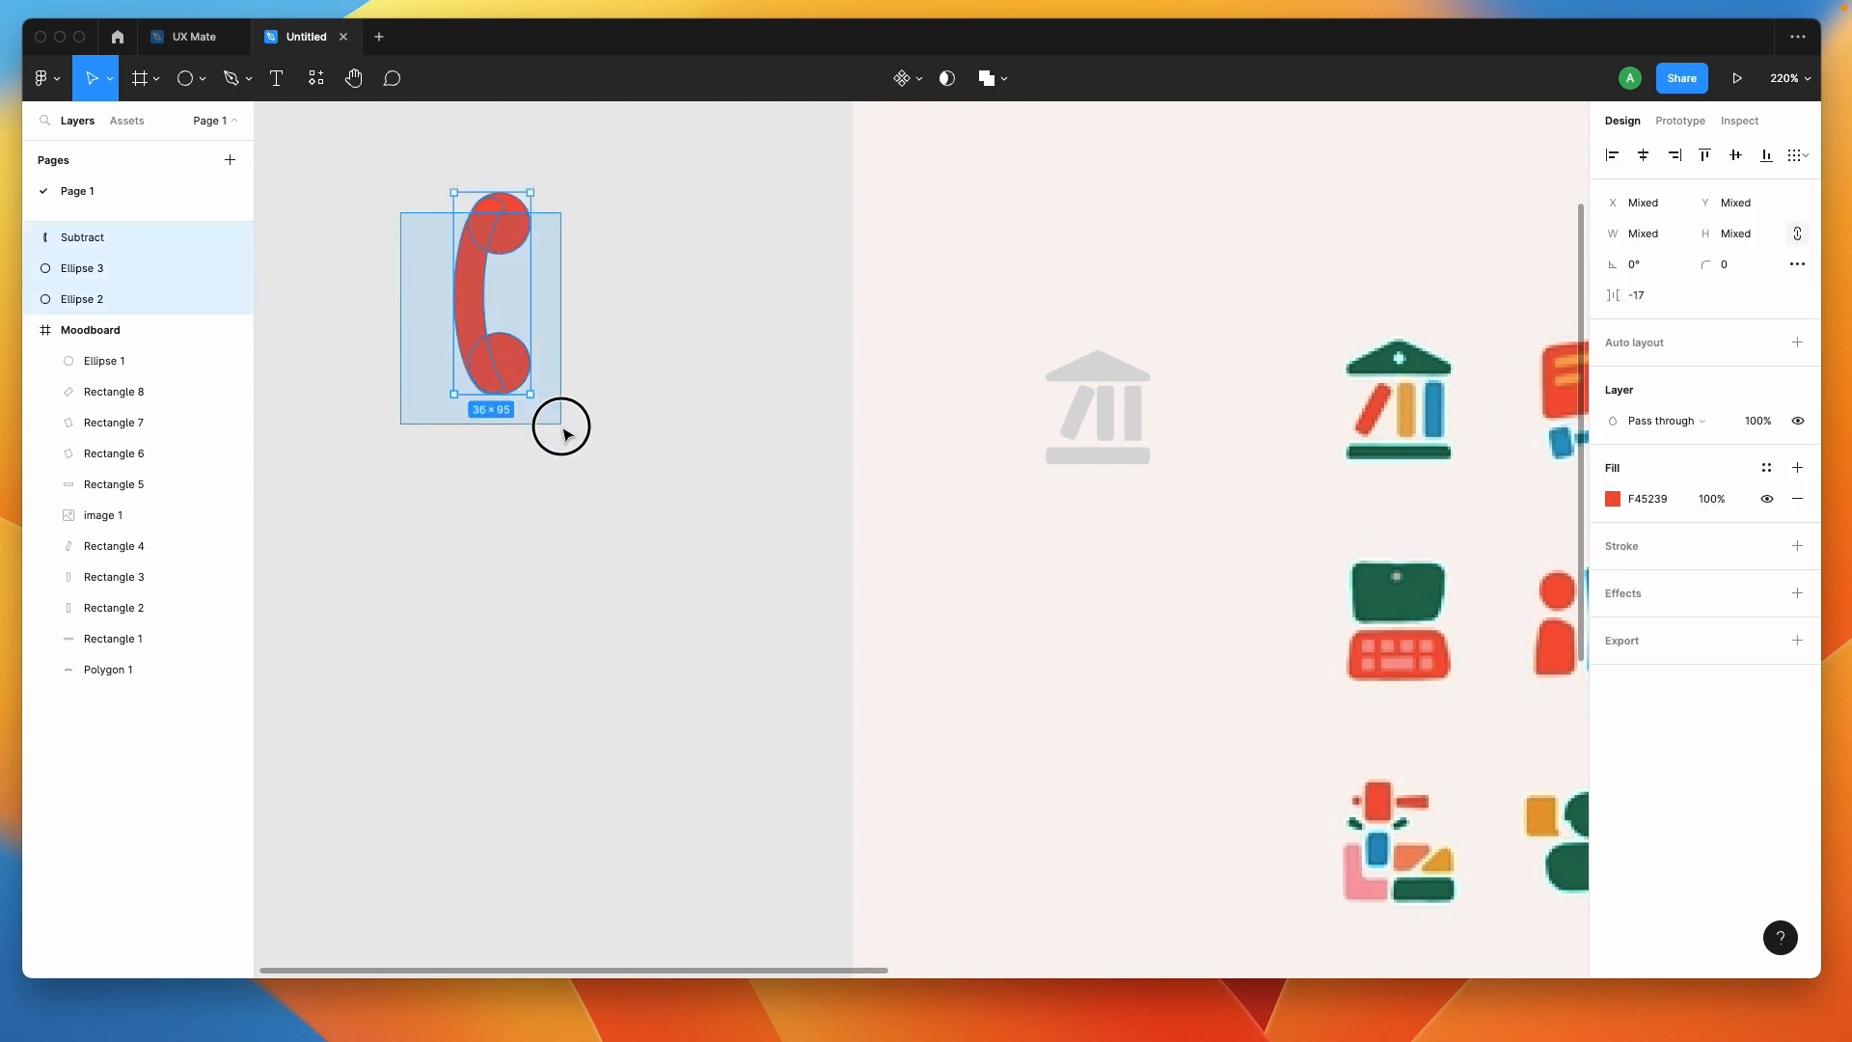
pyautogui.moveTo(473, 300); pyautogui.dragTo(396, 299)
pyautogui.click(600, 318)
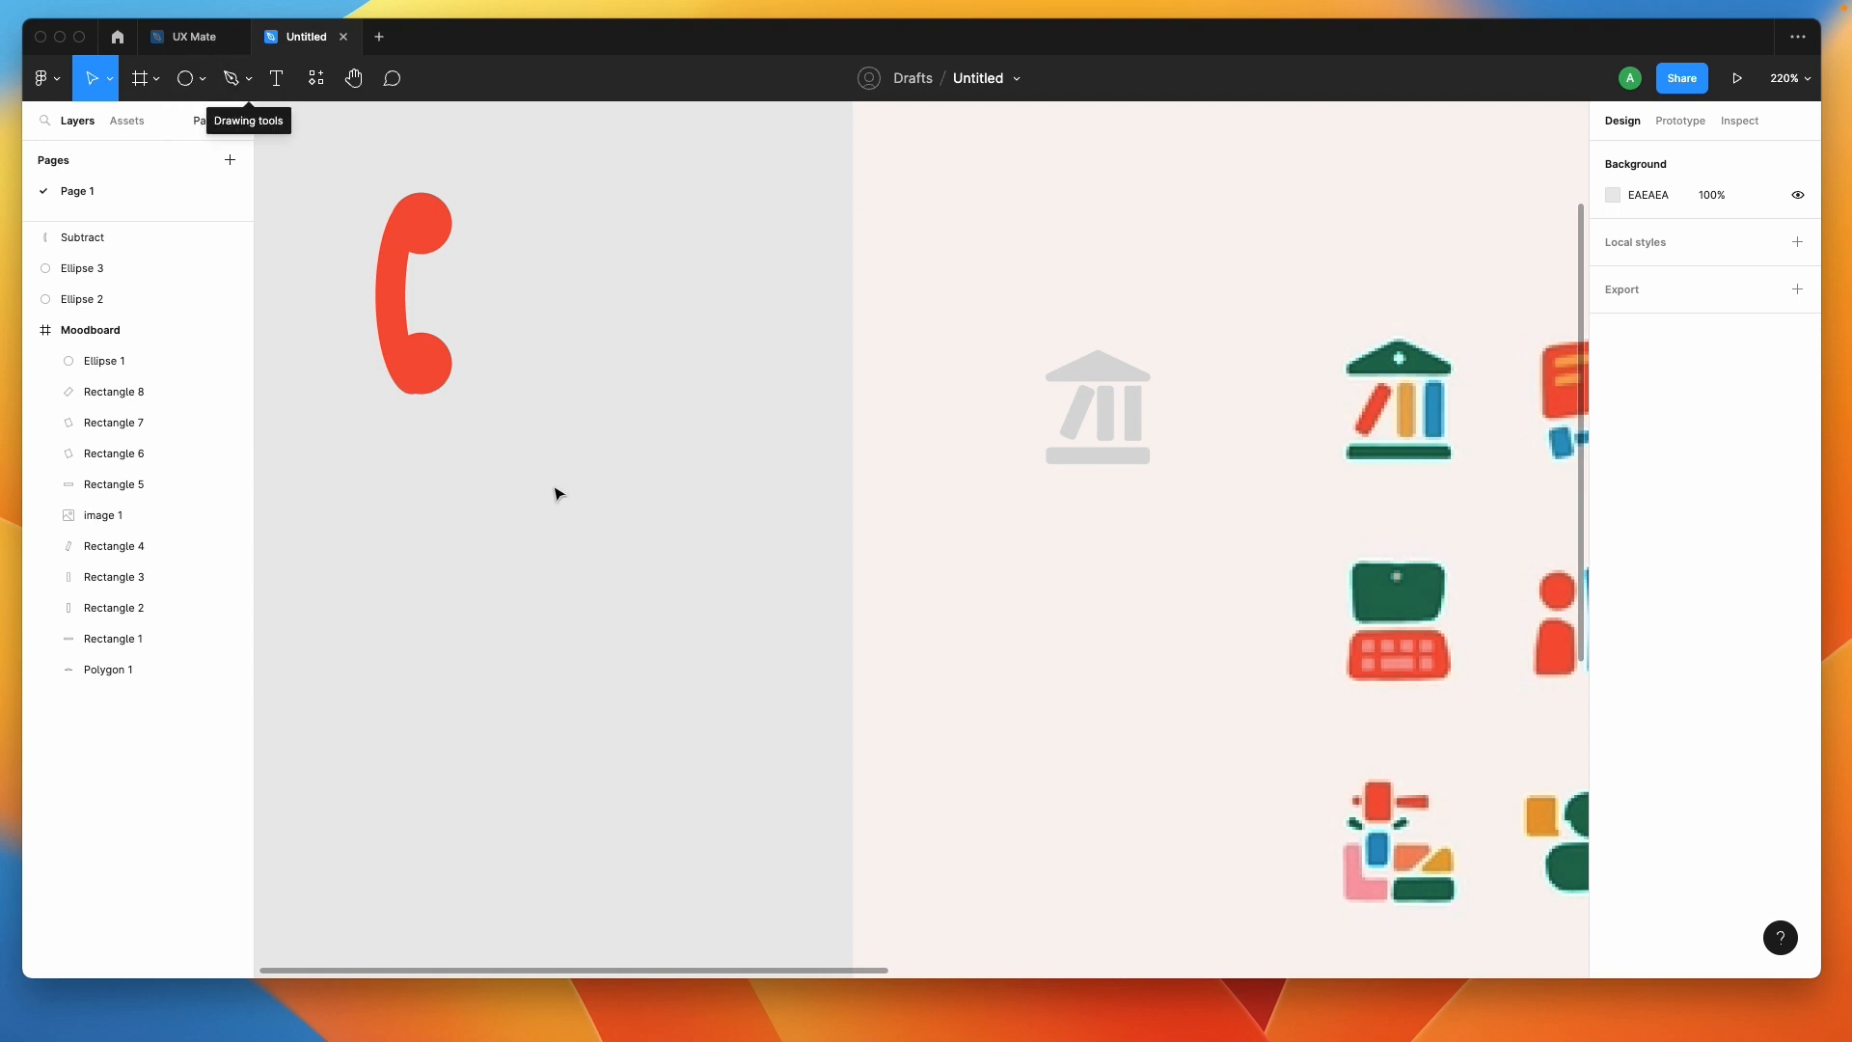
# Draw a 21 × 21 circle over the head of the red person icon in the Moodboard frame.
pyautogui.scroll(-10, 567, 538)
pyautogui.scroll(5, 951, 490)
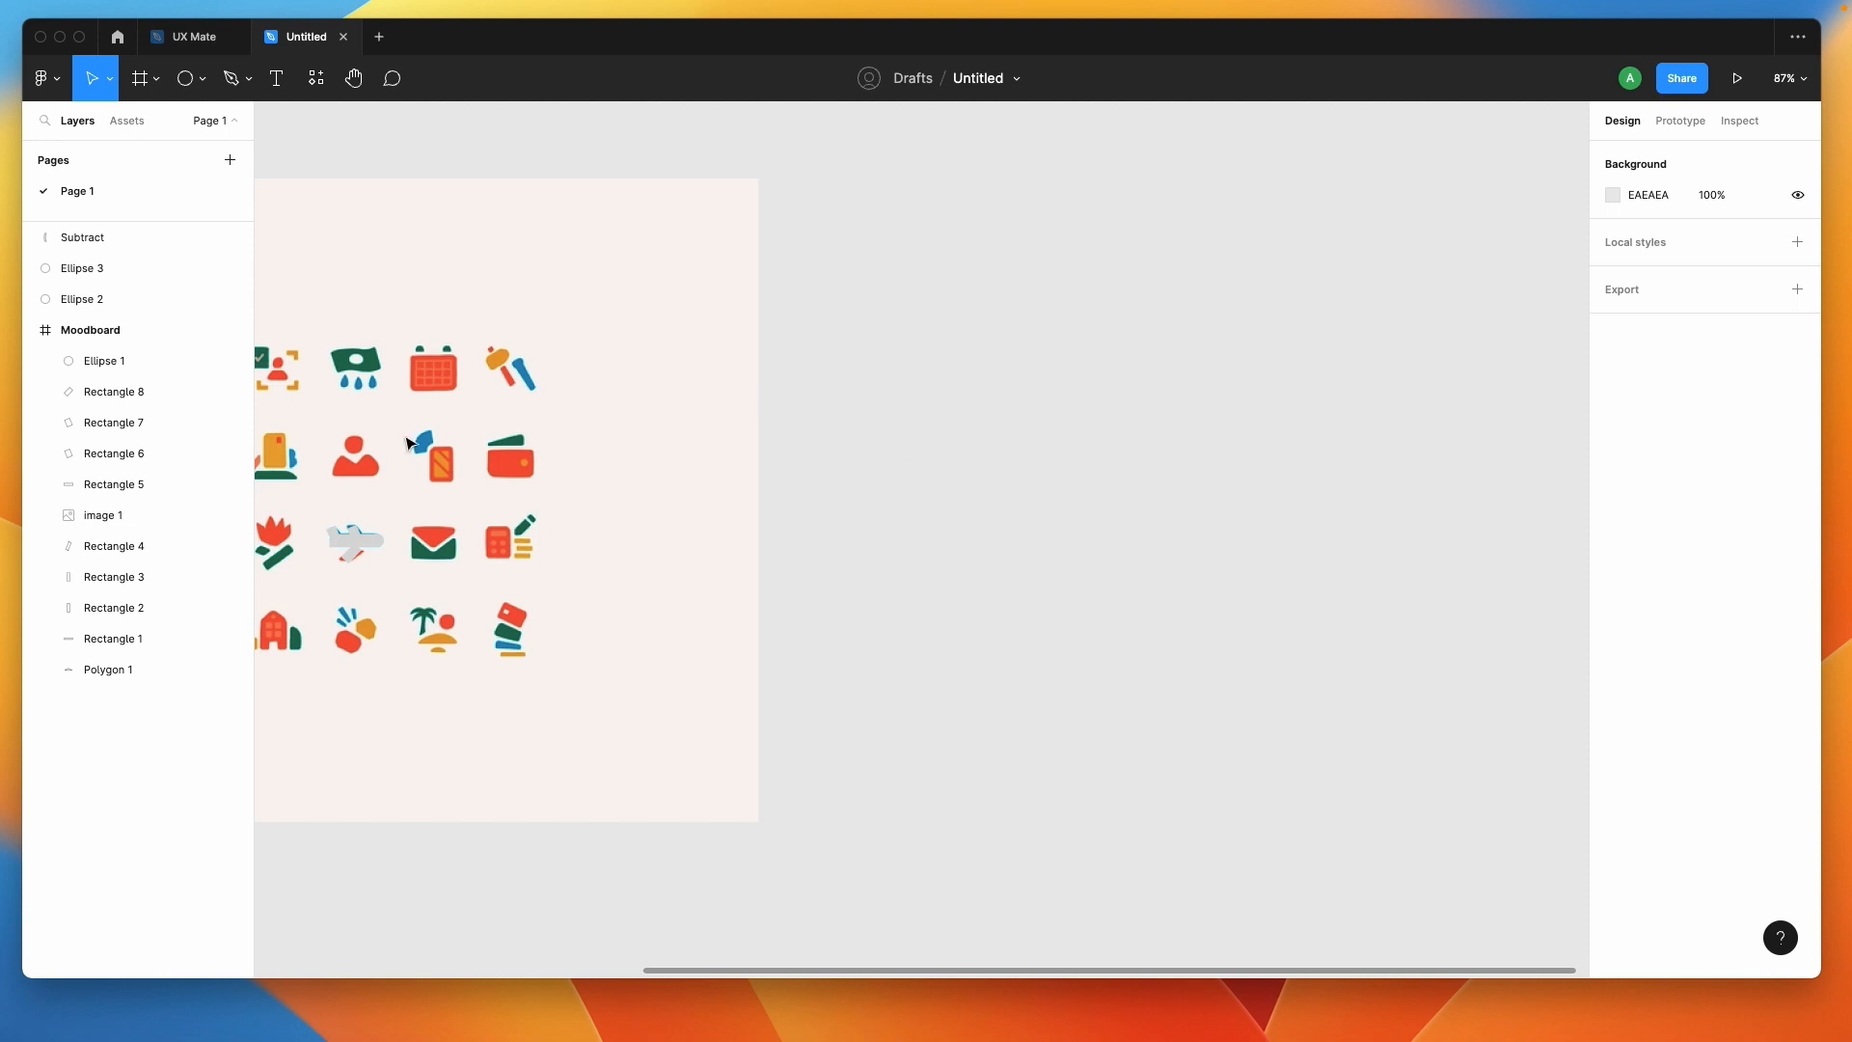
pyautogui.scroll(10, 377, 508)
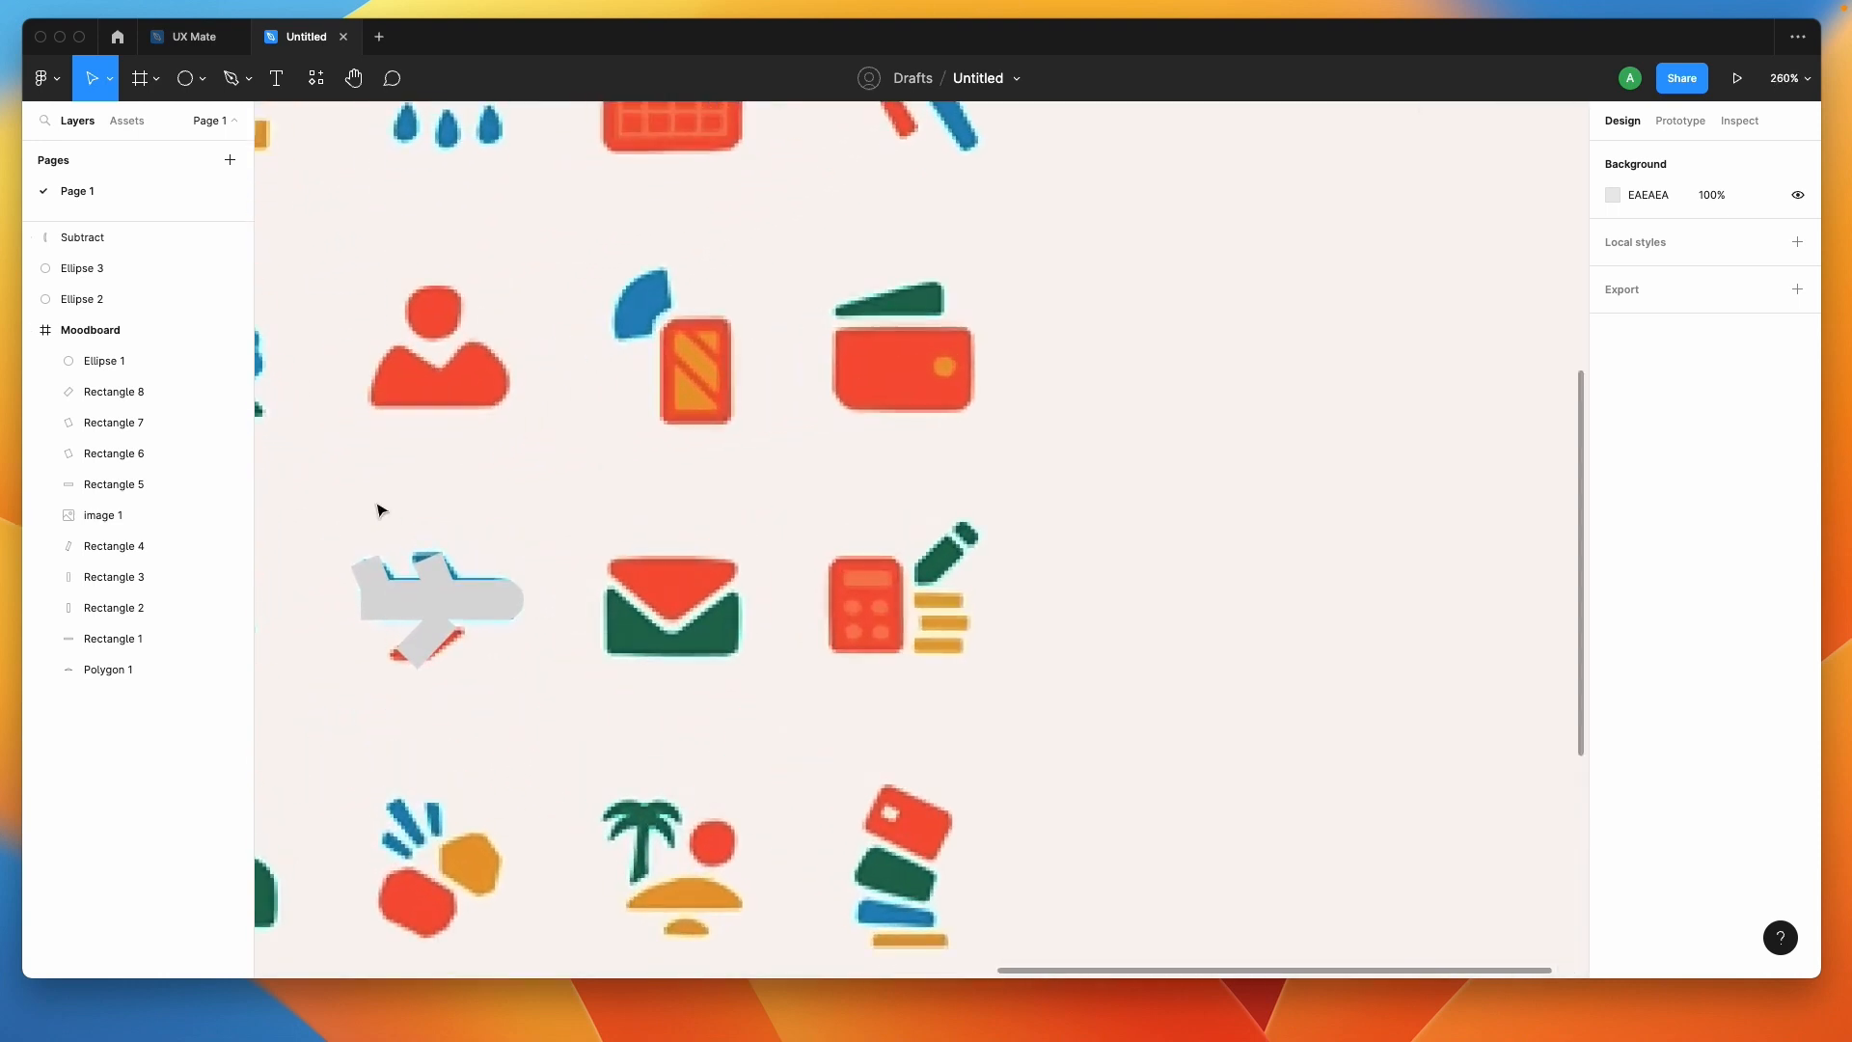
pyautogui.hscroll(-1, 380, 511)
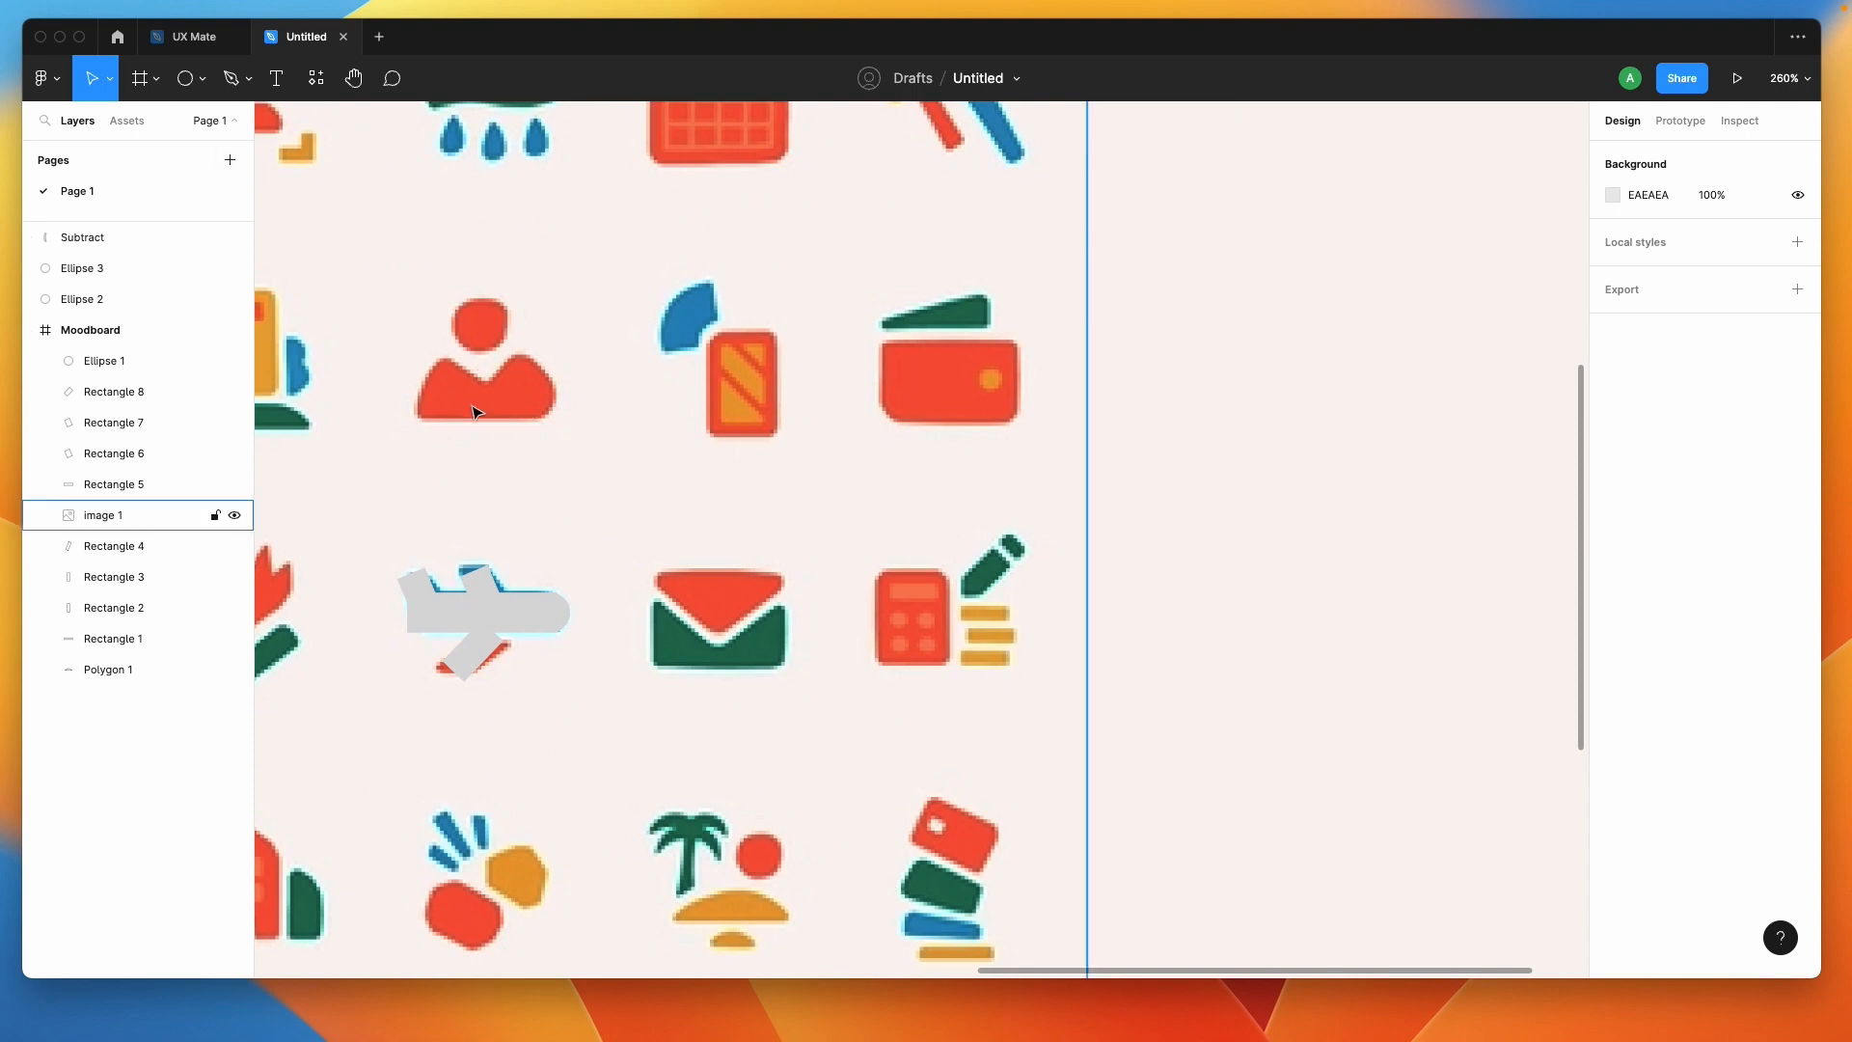
pyautogui.click(191, 82)
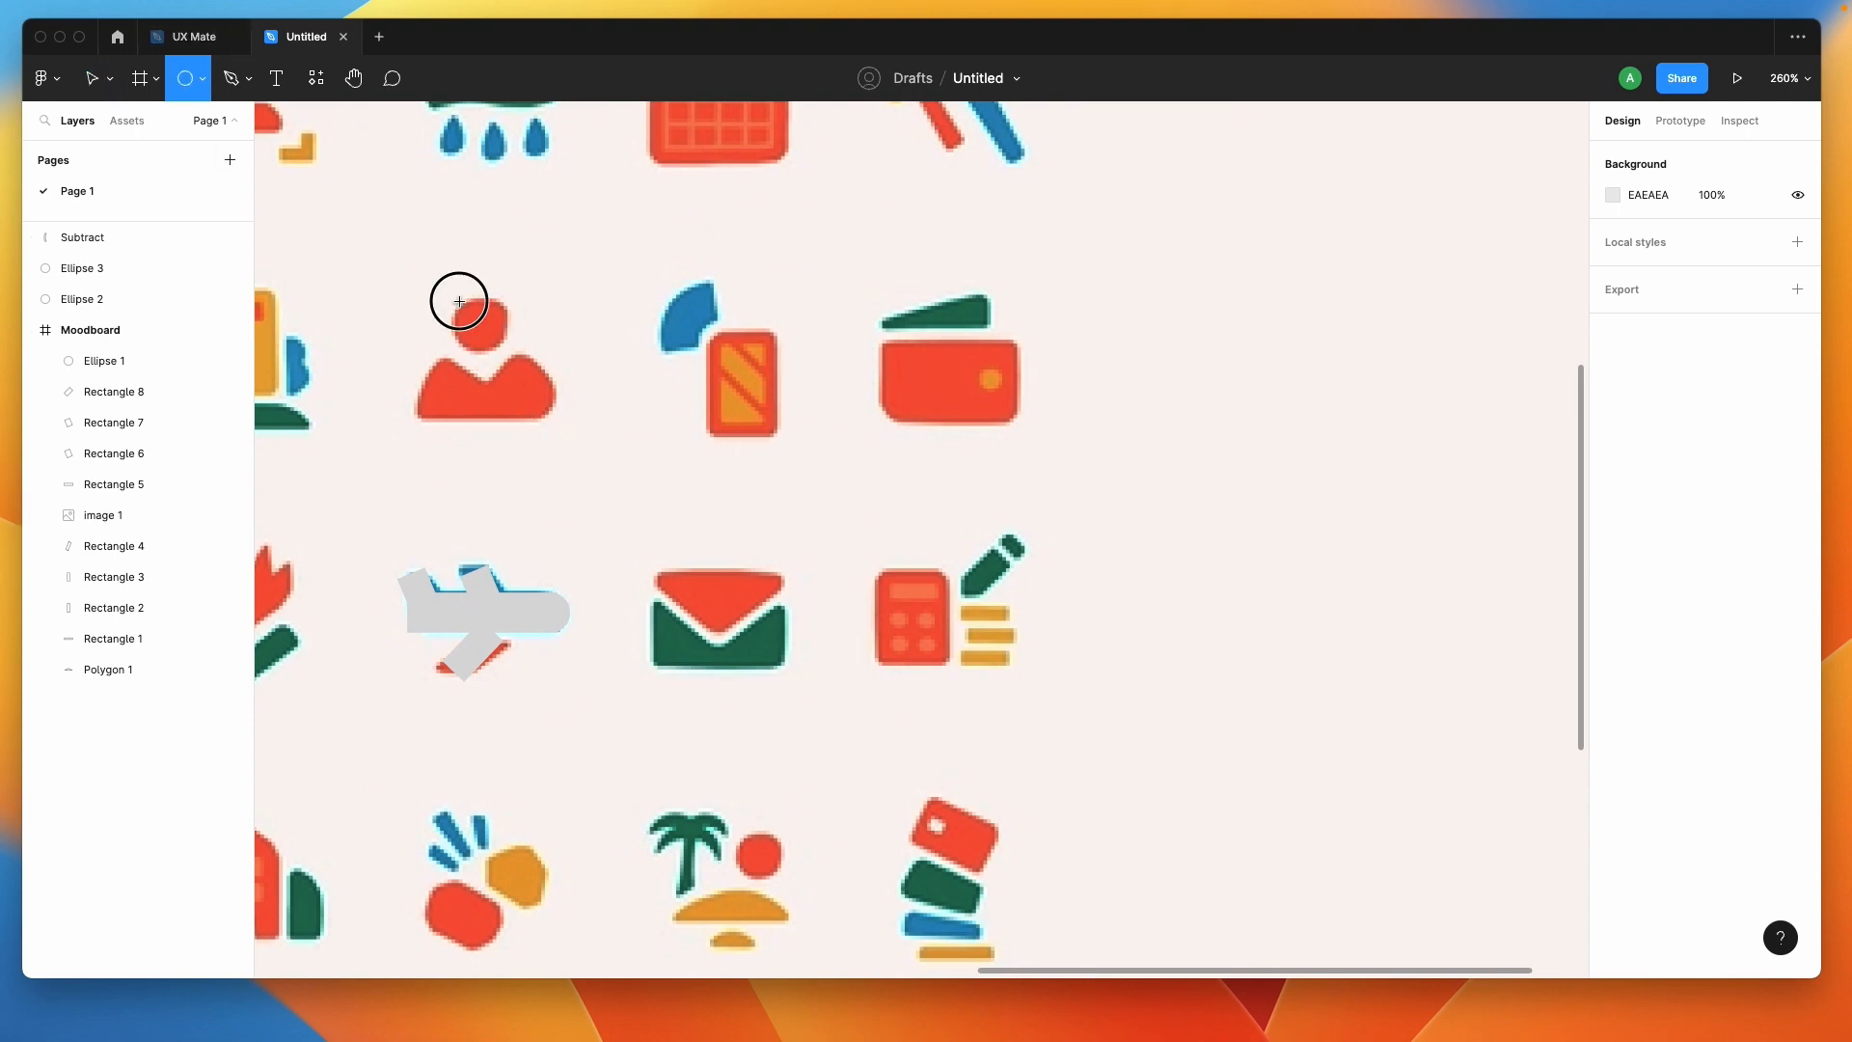
pyautogui.moveTo(459, 301); pyautogui.dragTo(511, 347)
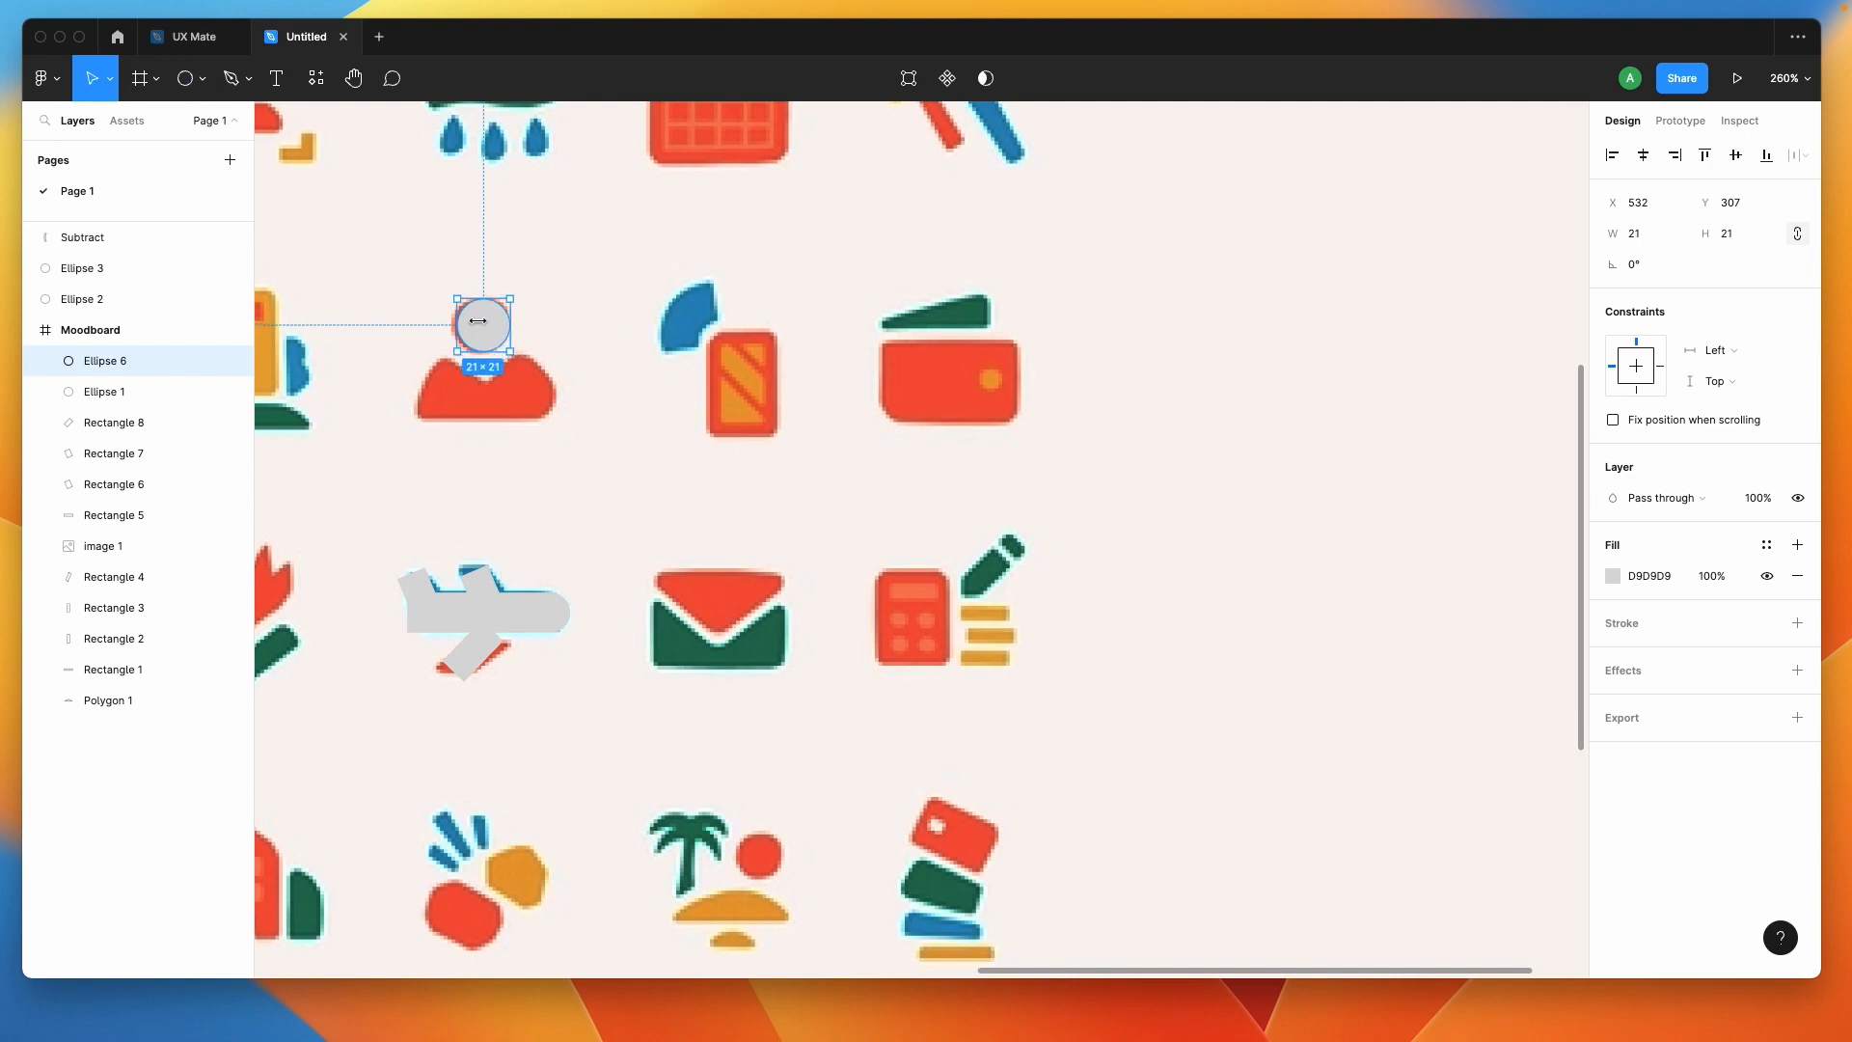
# Cover the person icon's shoulders with two triangles, 31 × 33 rotated to -108.76° and 31 × 38.62 rotated to 109.46°.
pyautogui.click(205, 83)
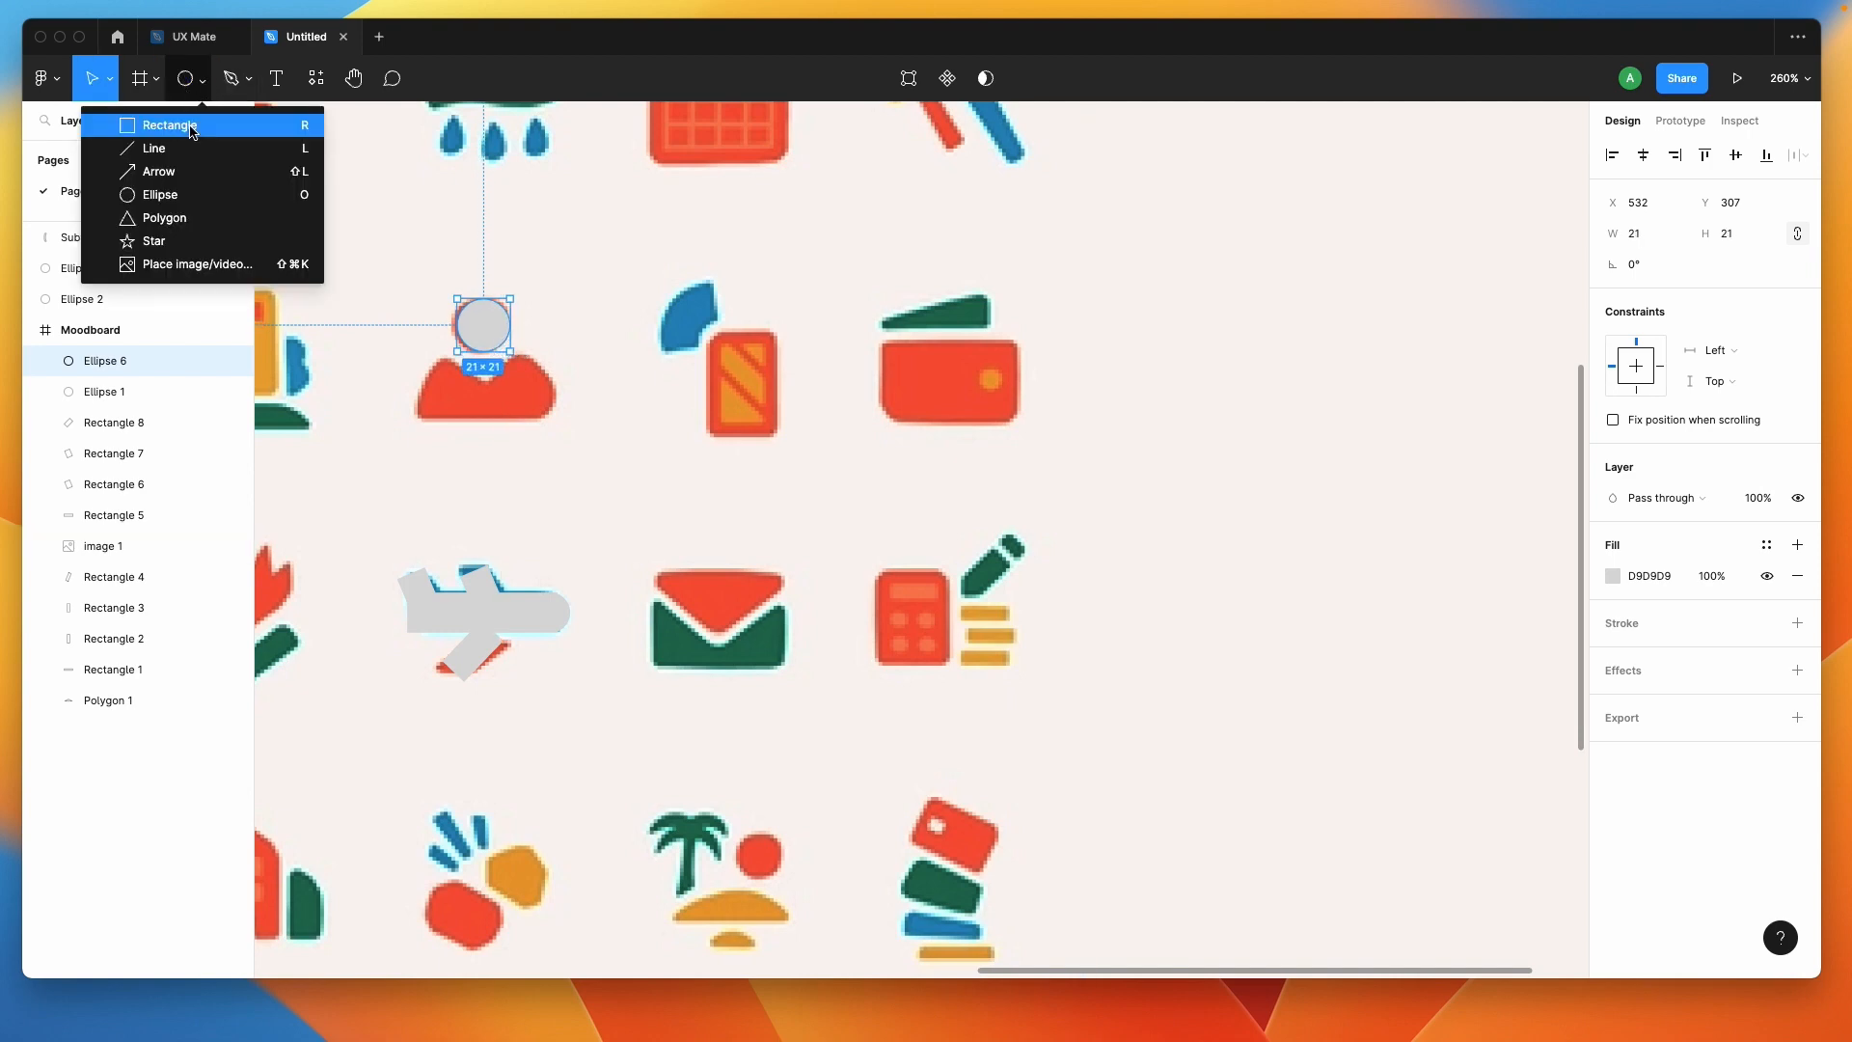
pyautogui.click(180, 223)
pyautogui.moveTo(395, 393); pyautogui.dragTo(474, 464)
pyautogui.moveTo(442, 393); pyautogui.dragTo(474, 517)
pyautogui.moveTo(421, 436); pyautogui.dragTo(436, 397)
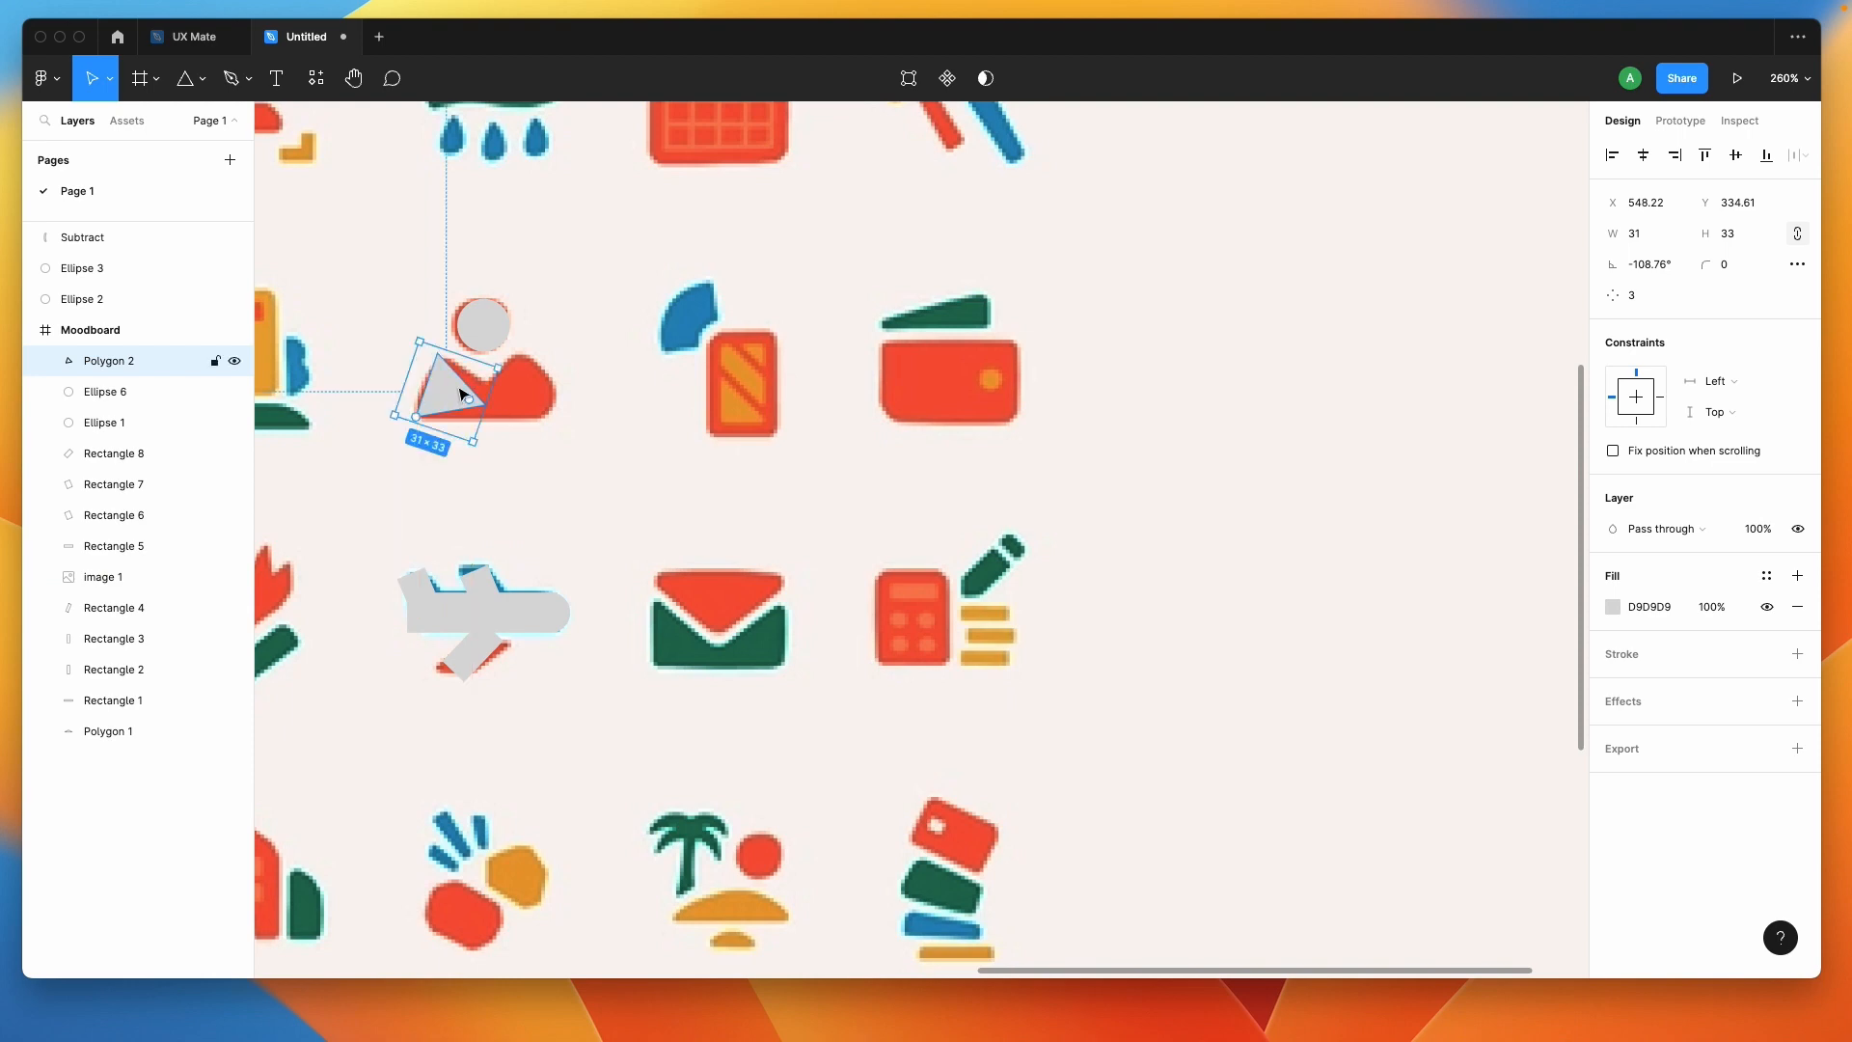
pyautogui.moveTo(481, 397); pyautogui.dragTo(637, 385)
pyautogui.scroll(5, 472, 479)
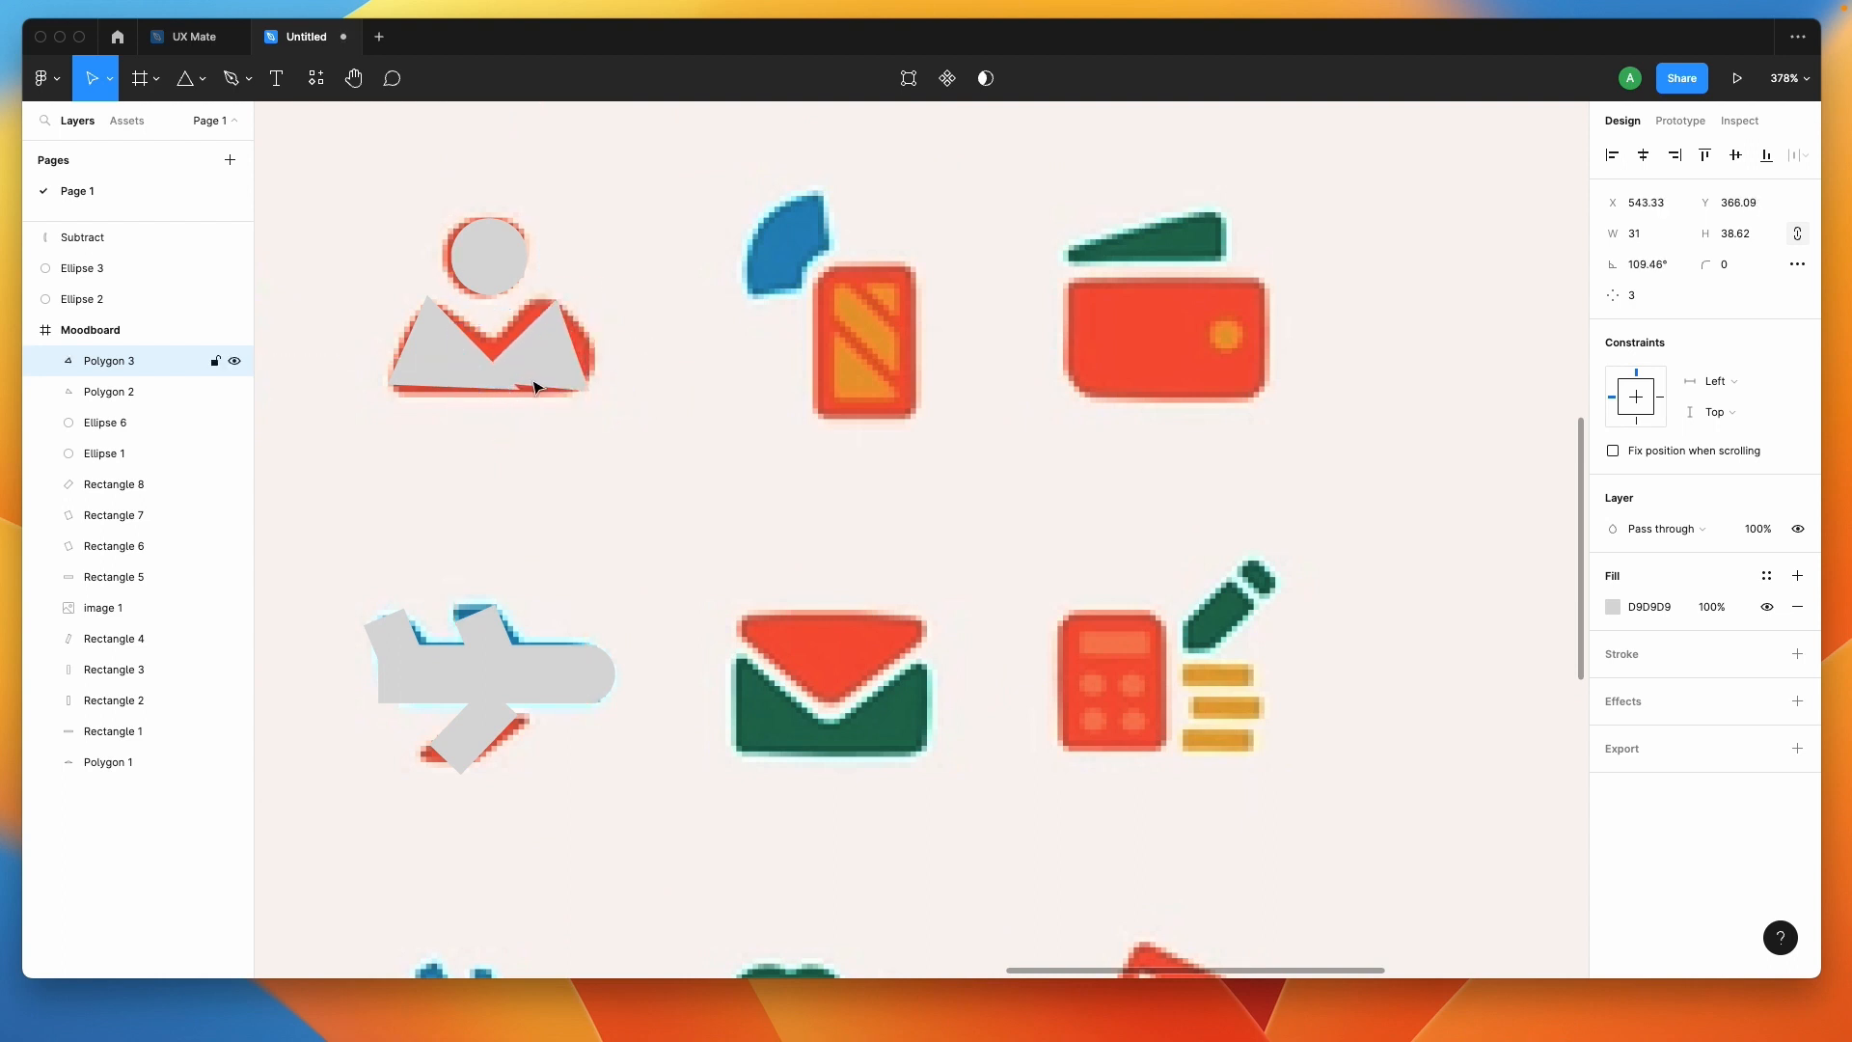
# Move the person's two triangles and head circle together to the blank area right of the reference image.
pyautogui.keyDown('shift'); pyautogui.click(444, 366); pyautogui.keyUp('shift')
pyautogui.keyDown('shift'); pyautogui.click(501, 246); pyautogui.keyUp('shift')
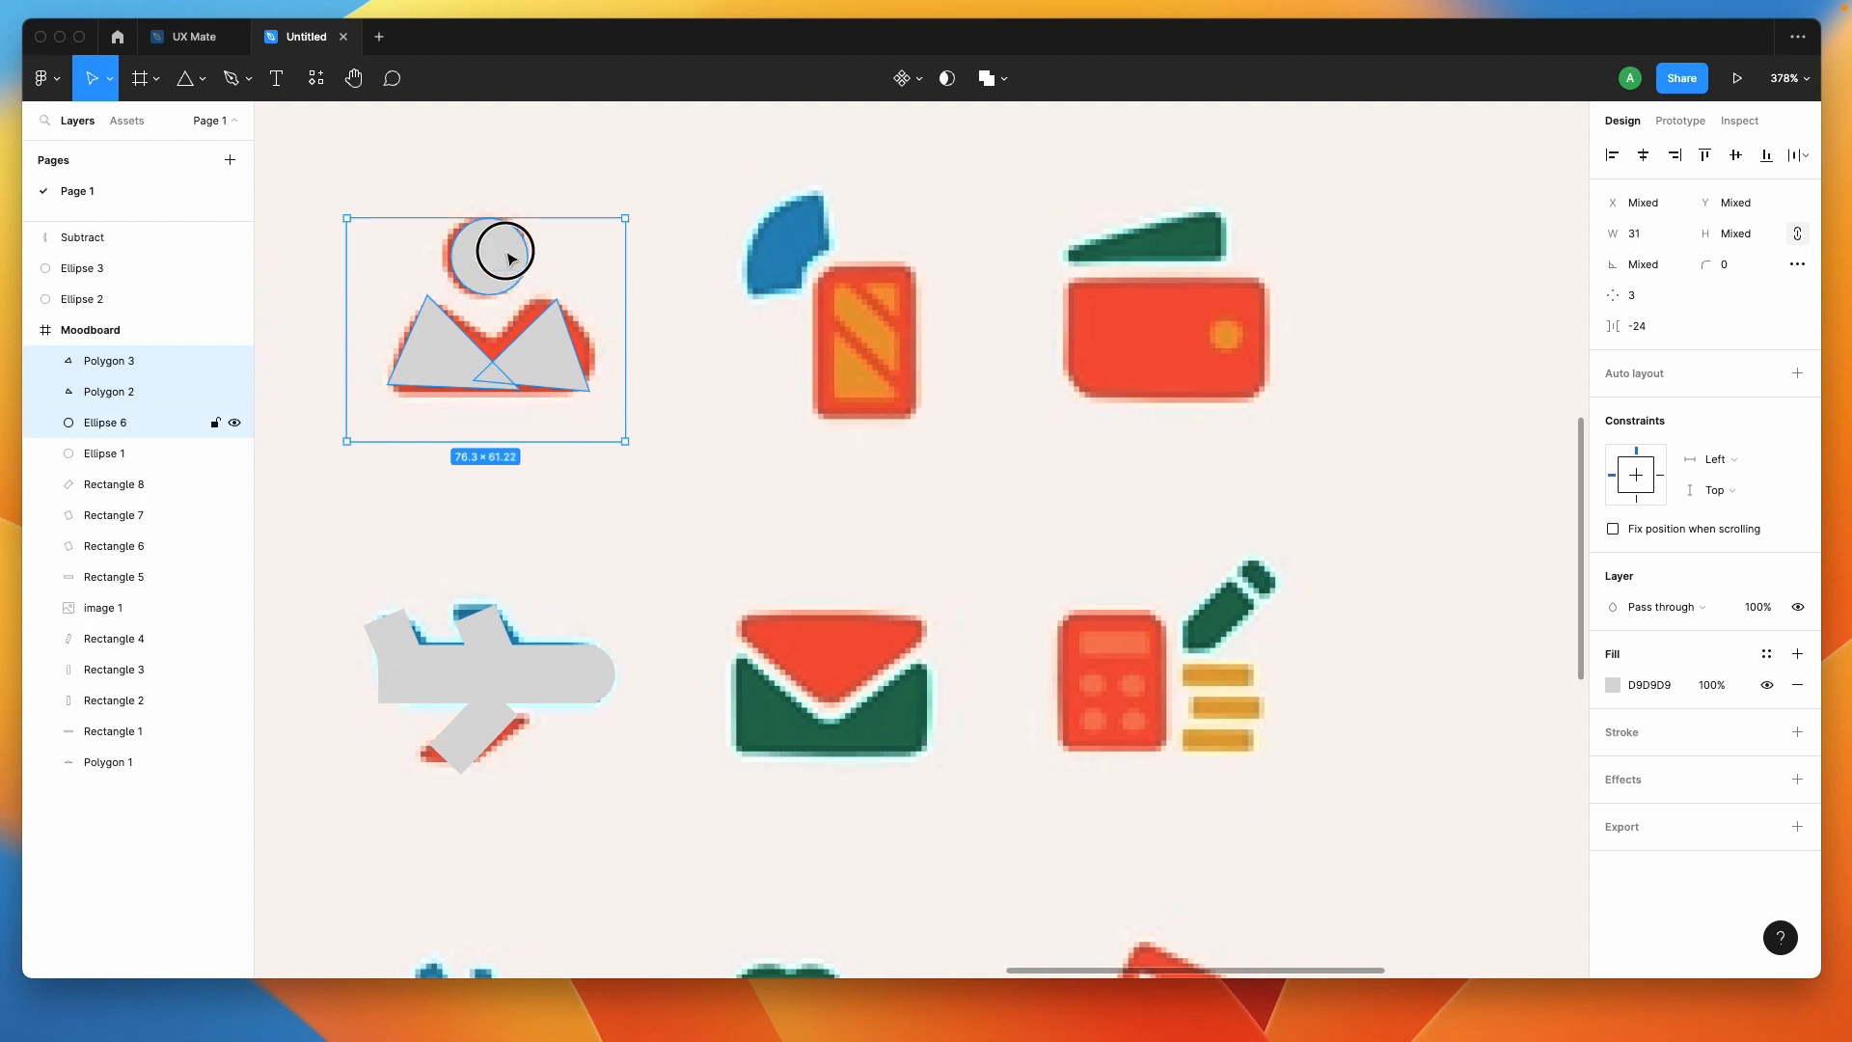
pyautogui.scroll(-5, 504, 249)
pyautogui.moveTo(508, 255); pyautogui.dragTo(936, 280)
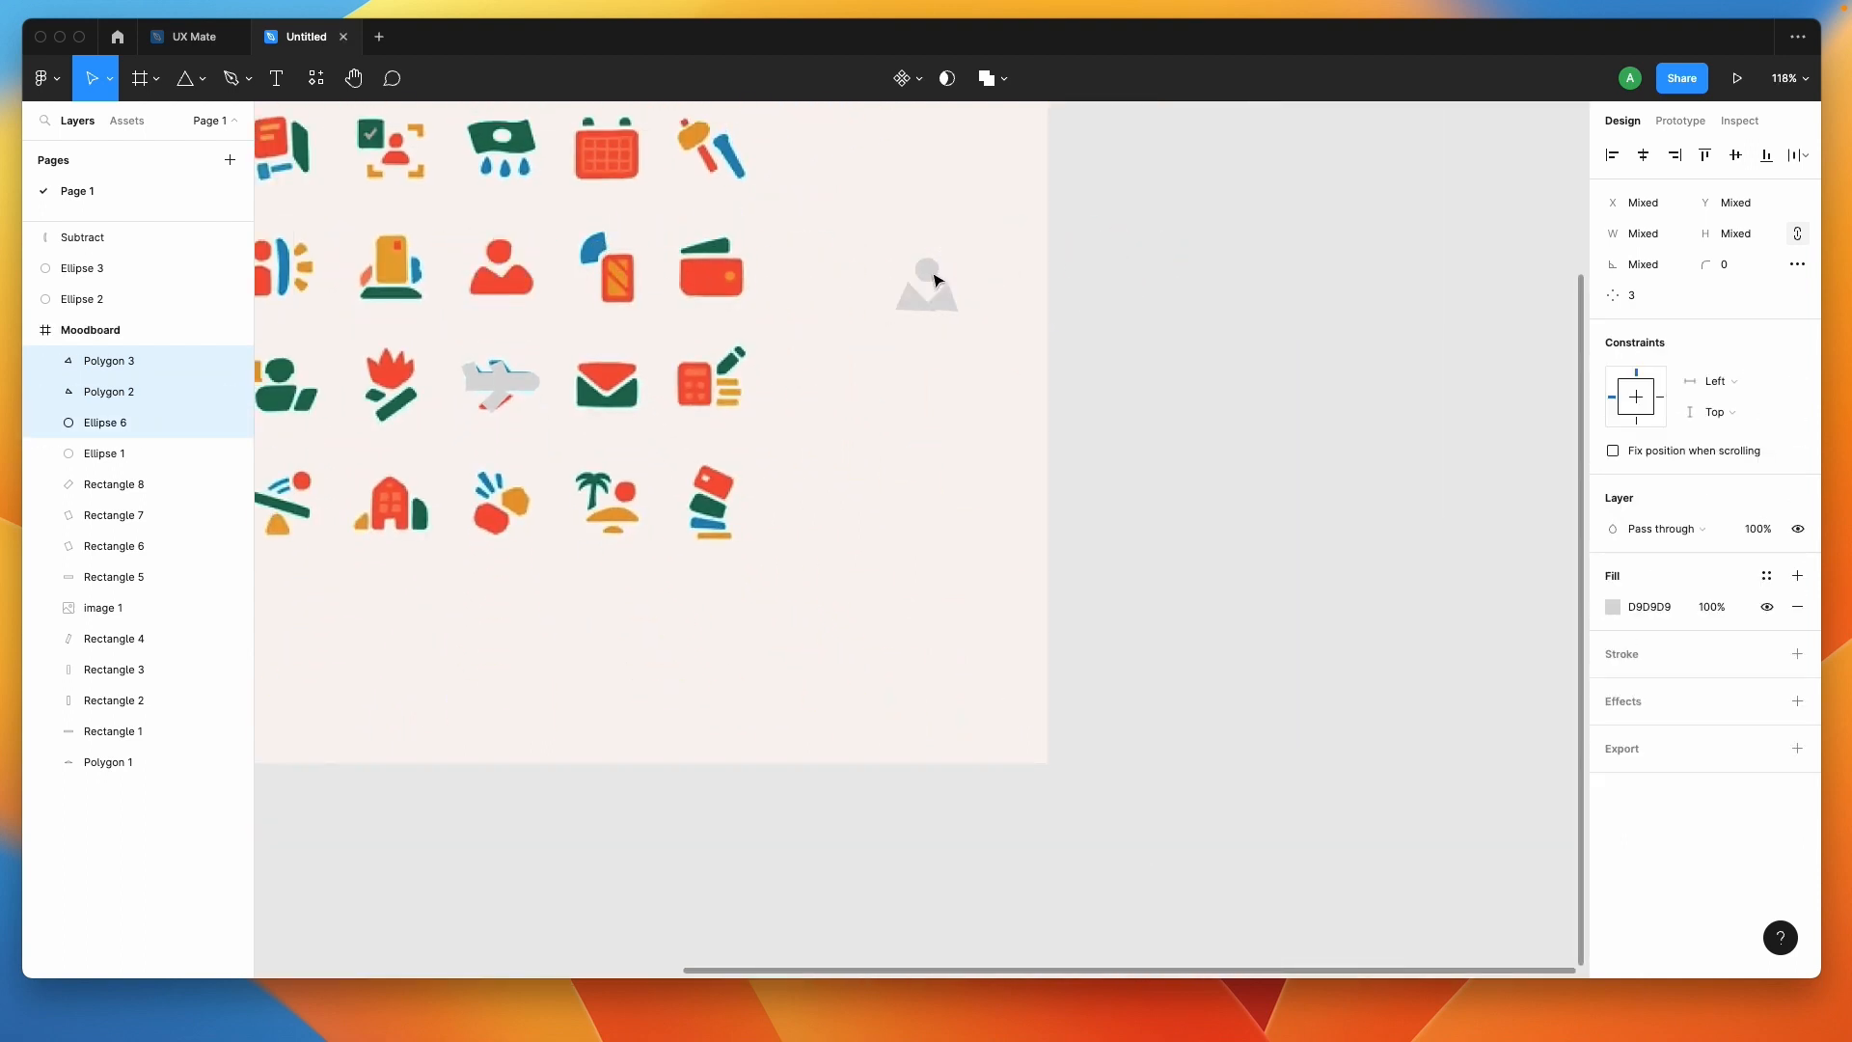
# Fill the person's circle and triangles with the red sampled from the reference person icon.
pyautogui.press('o')
pyautogui.press('i')
pyautogui.click(516, 282)
pyautogui.click(1118, 443)
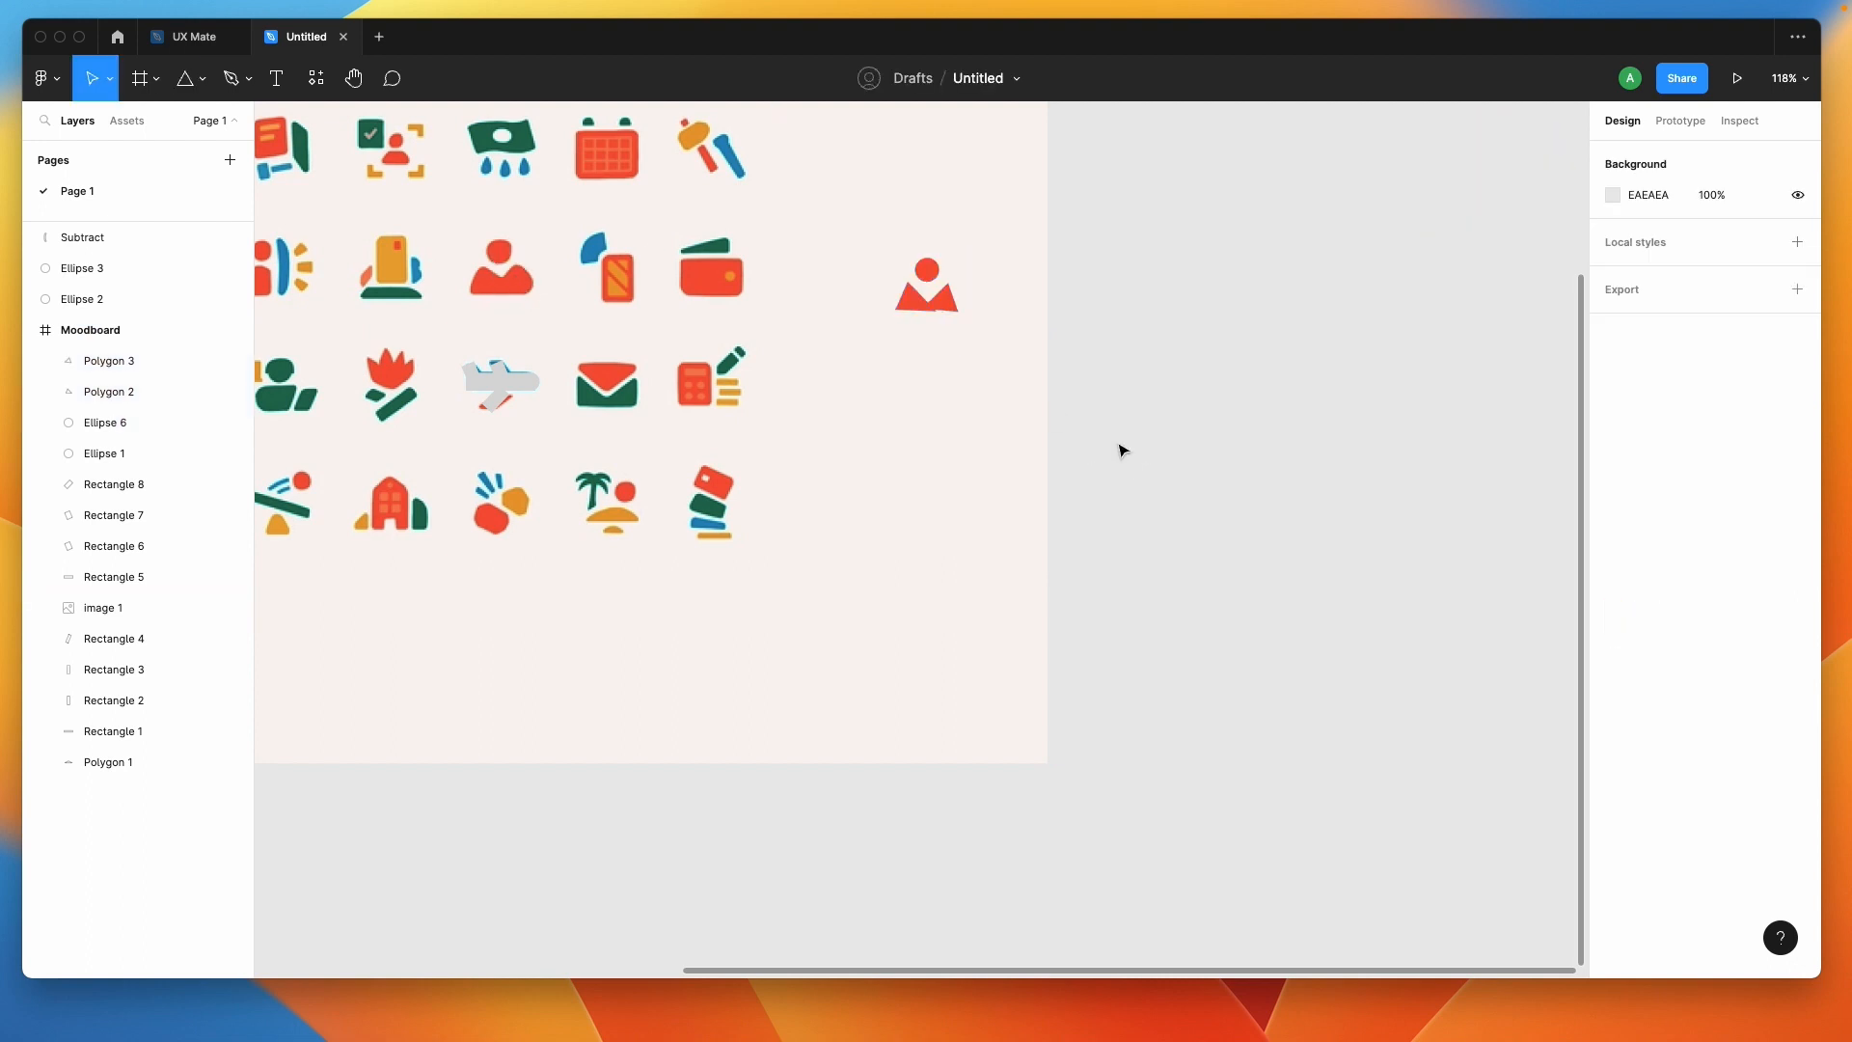
pyautogui.scroll(3, 928, 284)
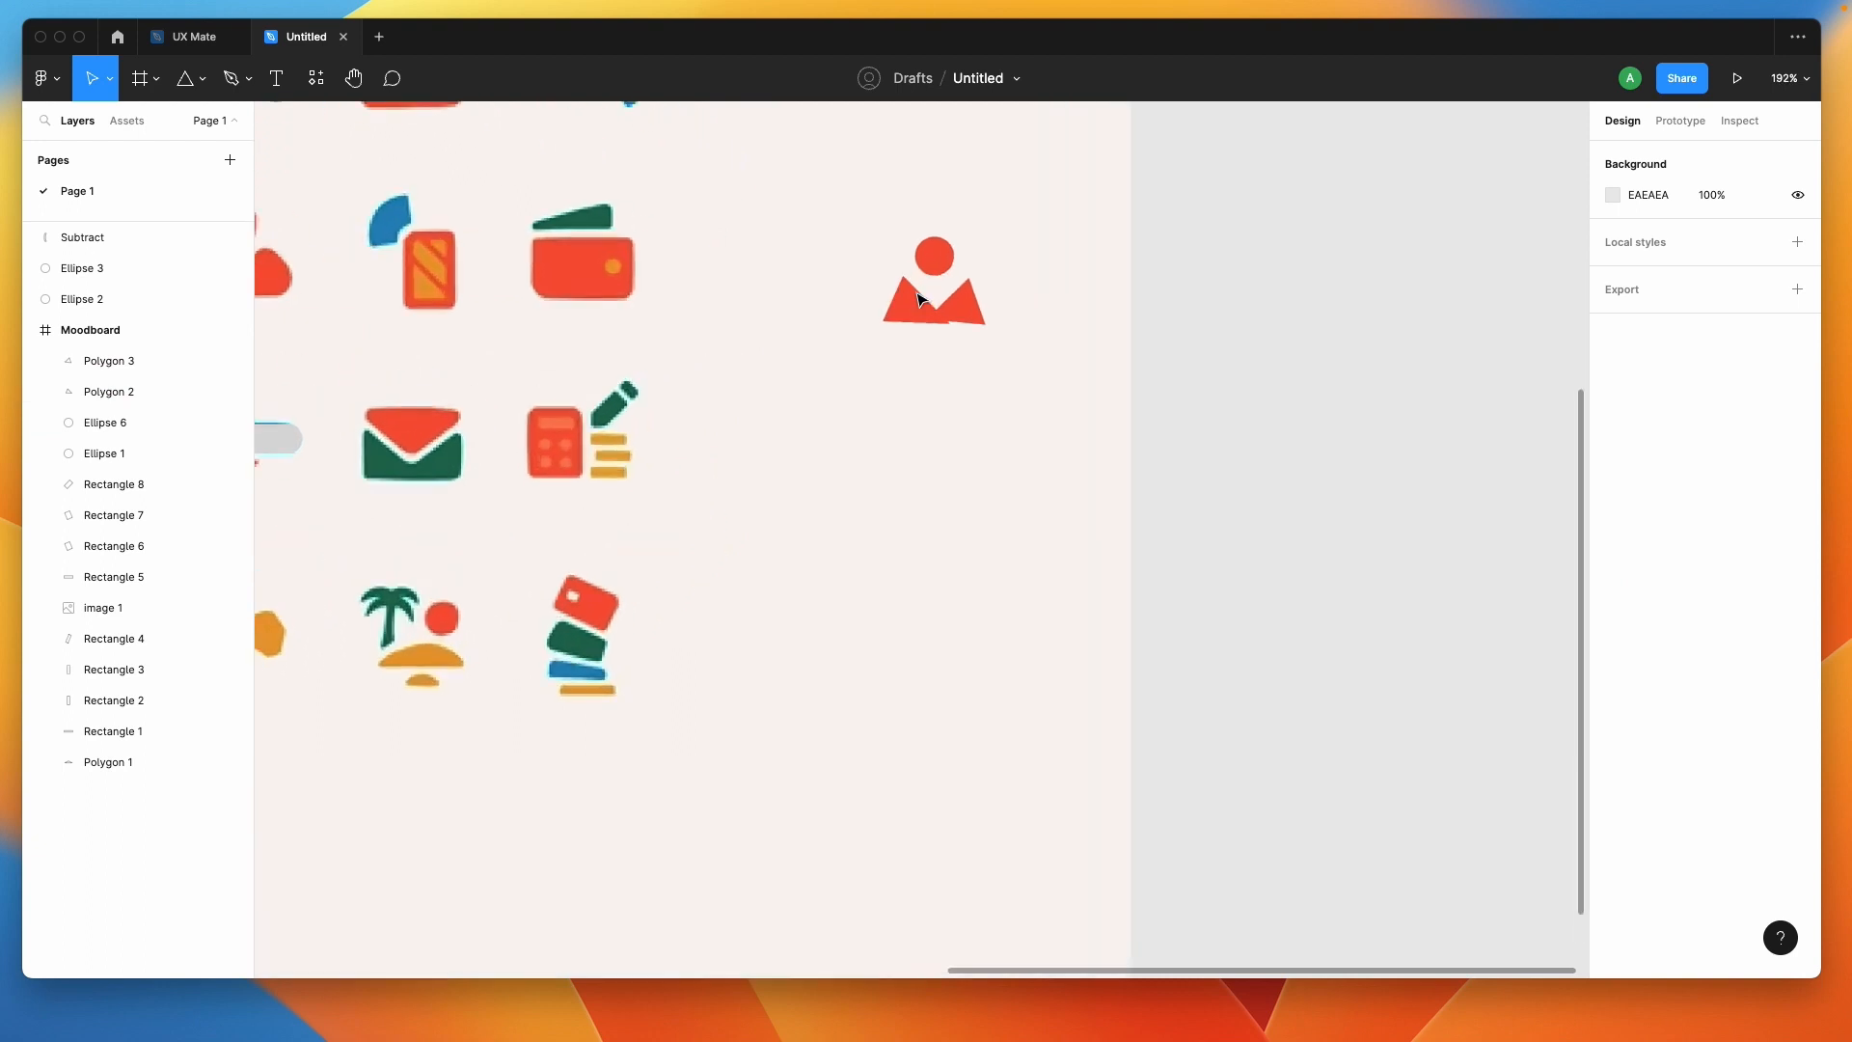
# Round the corners of the person's two triangles, giving the left one radius 3, size 31 × 45.02 and rotation -113.95°.
pyautogui.click(950, 301)
pyautogui.scroll(2, 958, 308)
pyautogui.scroll(3, 960, 307)
pyautogui.click(984, 282)
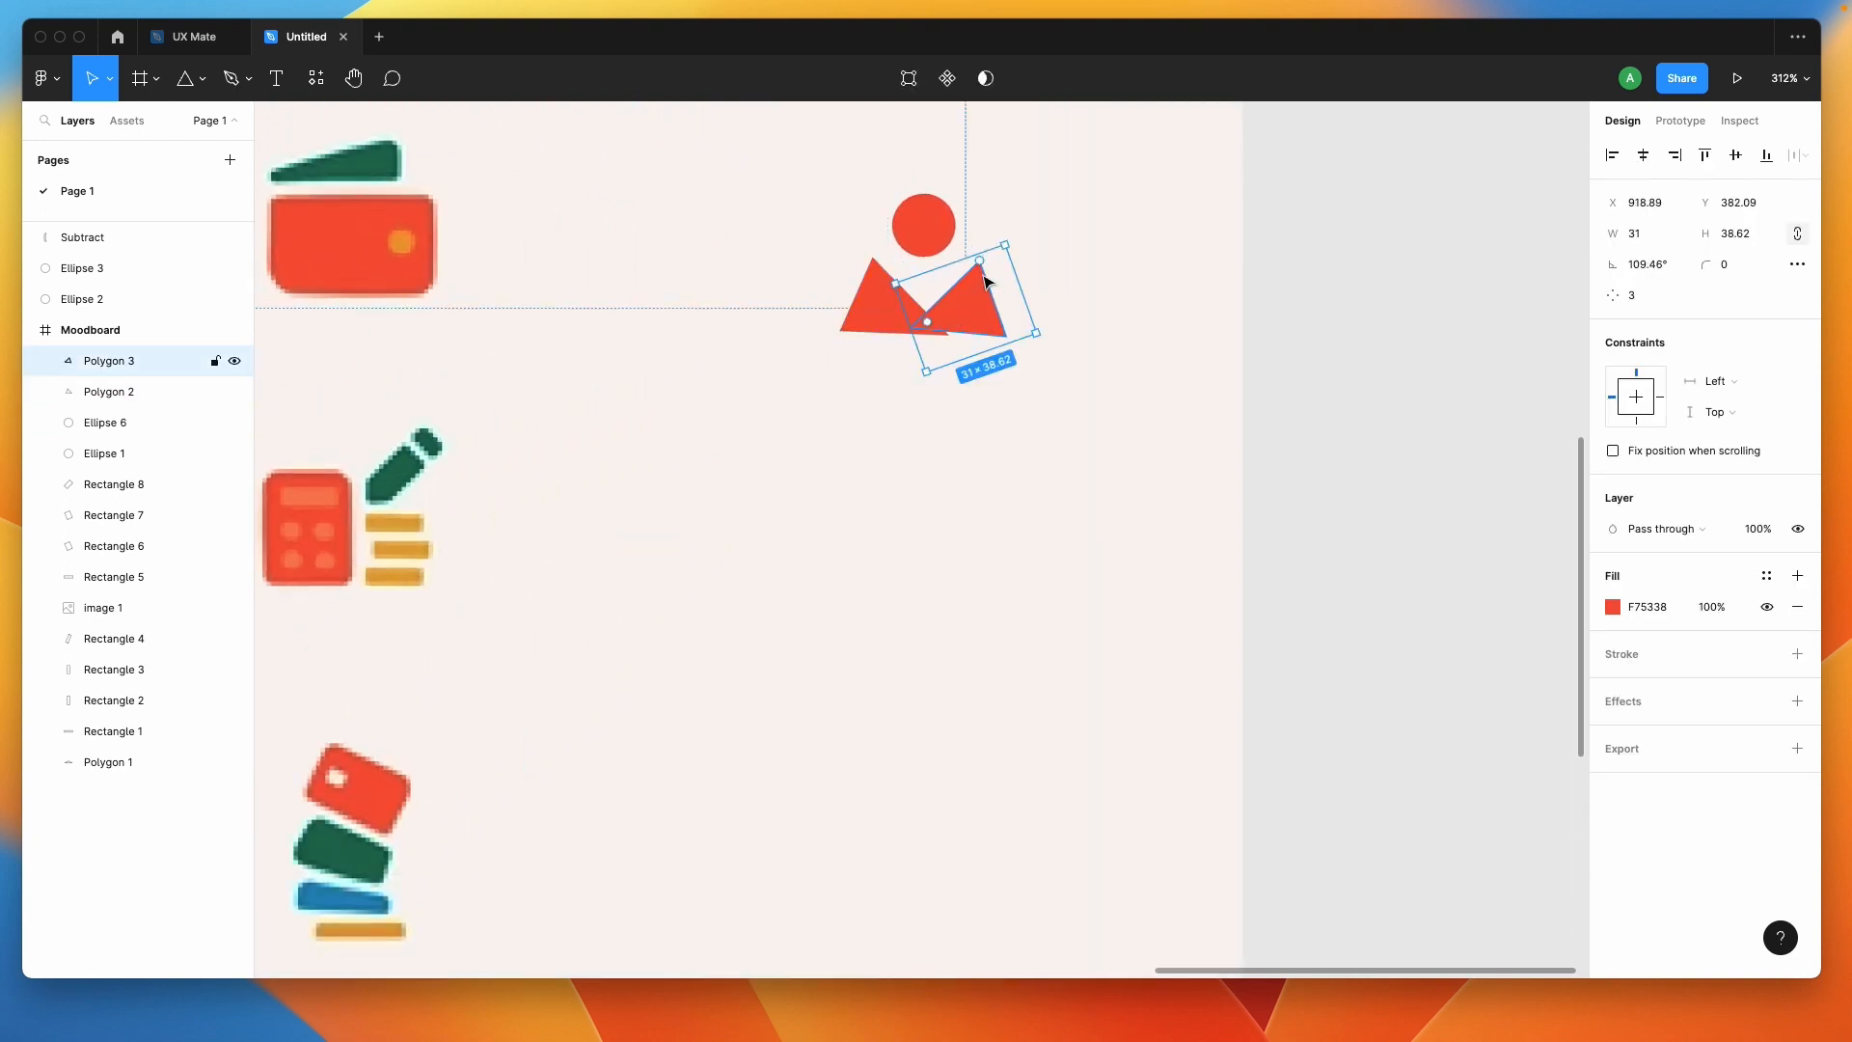
pyautogui.moveTo(923, 337); pyautogui.dragTo(878, 313)
pyautogui.click(892, 320)
pyautogui.click(872, 319)
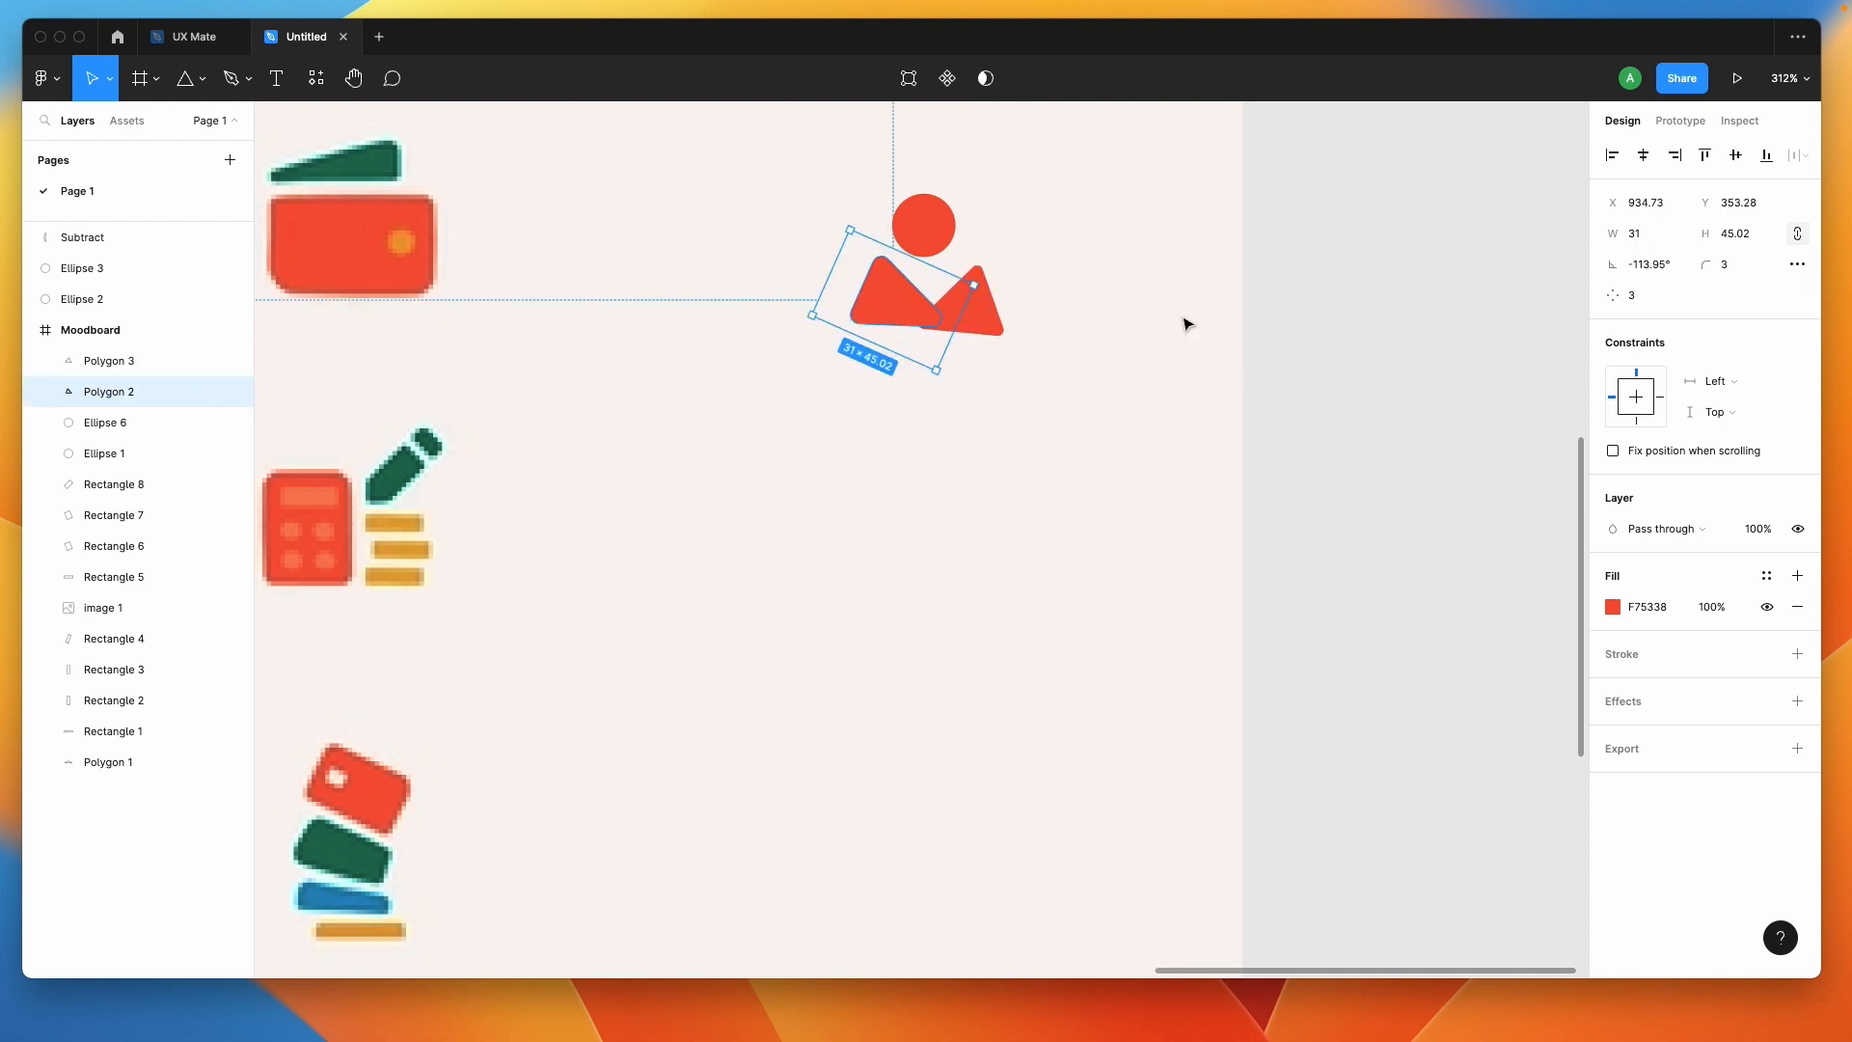
# Rotate the person's two triangles together to level their bases, bringing the left one to -108.91°.
pyautogui.click(1112, 339)
pyautogui.scroll(5, 1098, 342)
pyautogui.click(714, 283)
pyautogui.press('Escape')
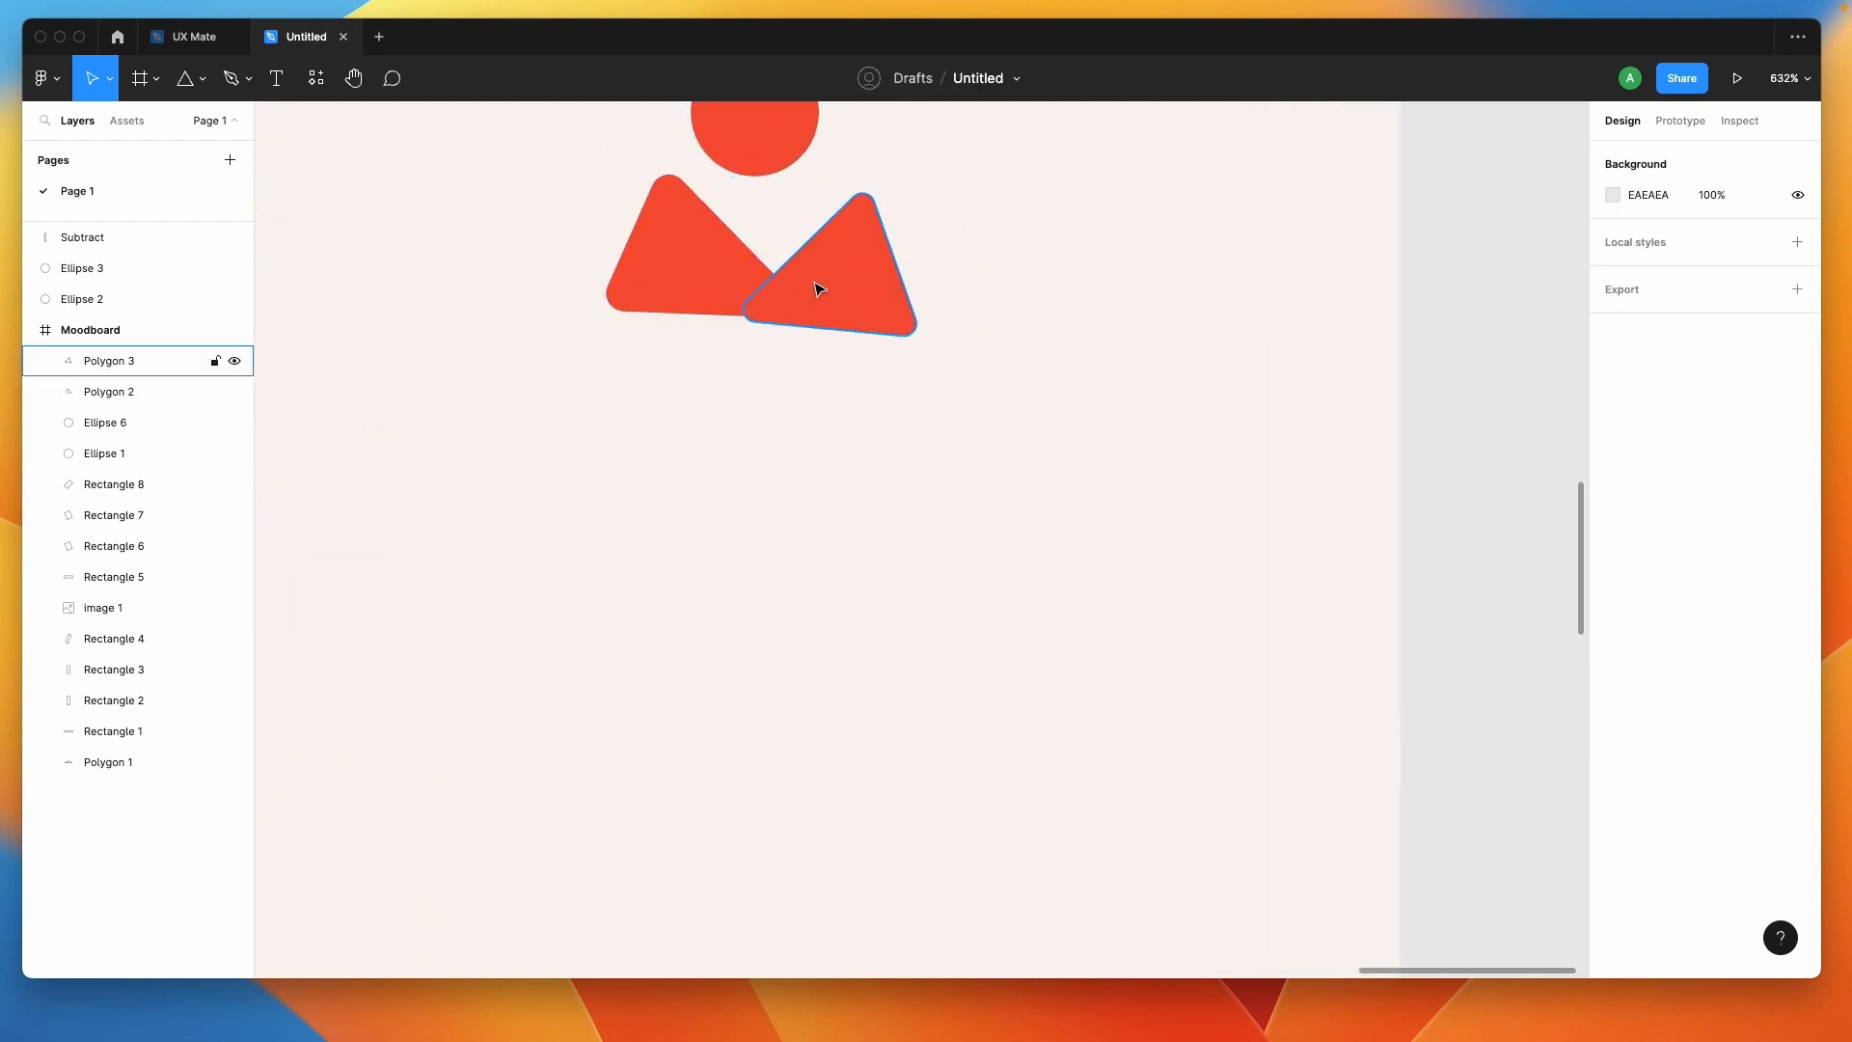
pyautogui.click(736, 265)
pyautogui.keyDown('shift'); pyautogui.click(897, 316); pyautogui.keyUp('shift')
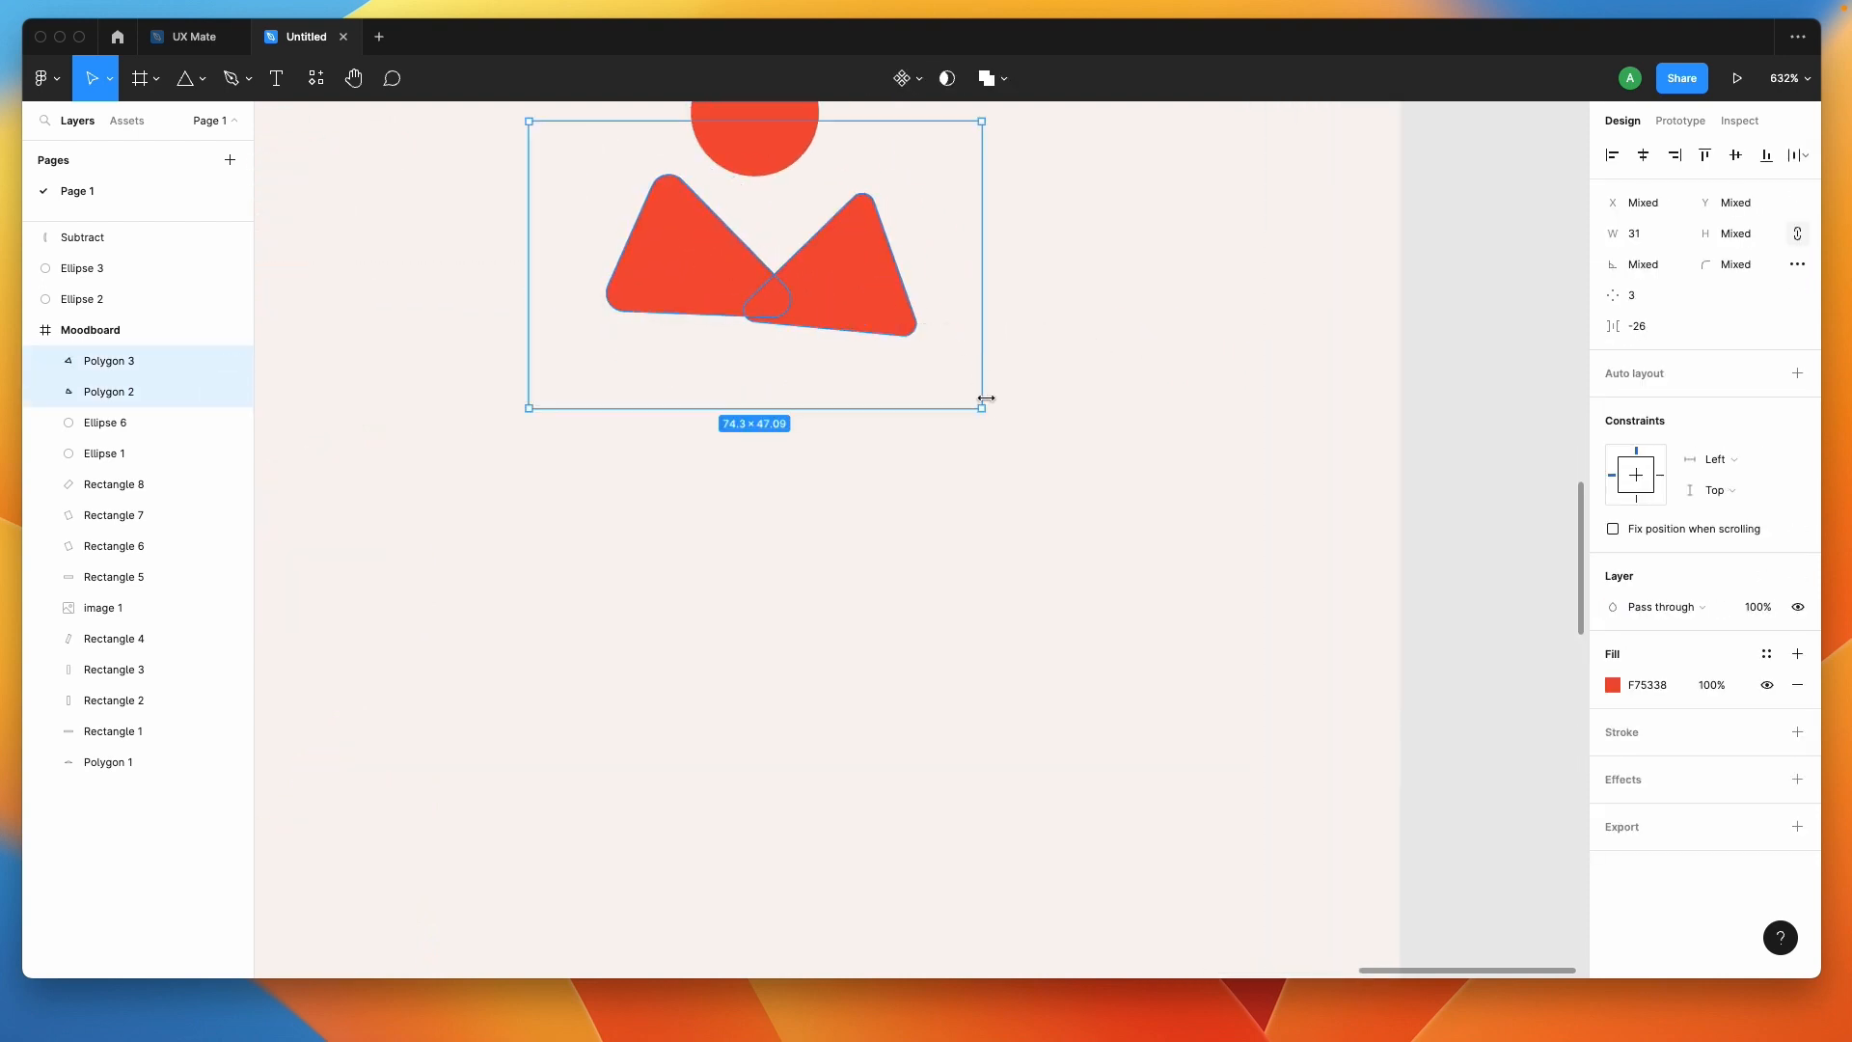
pyautogui.moveTo(988, 419); pyautogui.dragTo(1000, 396)
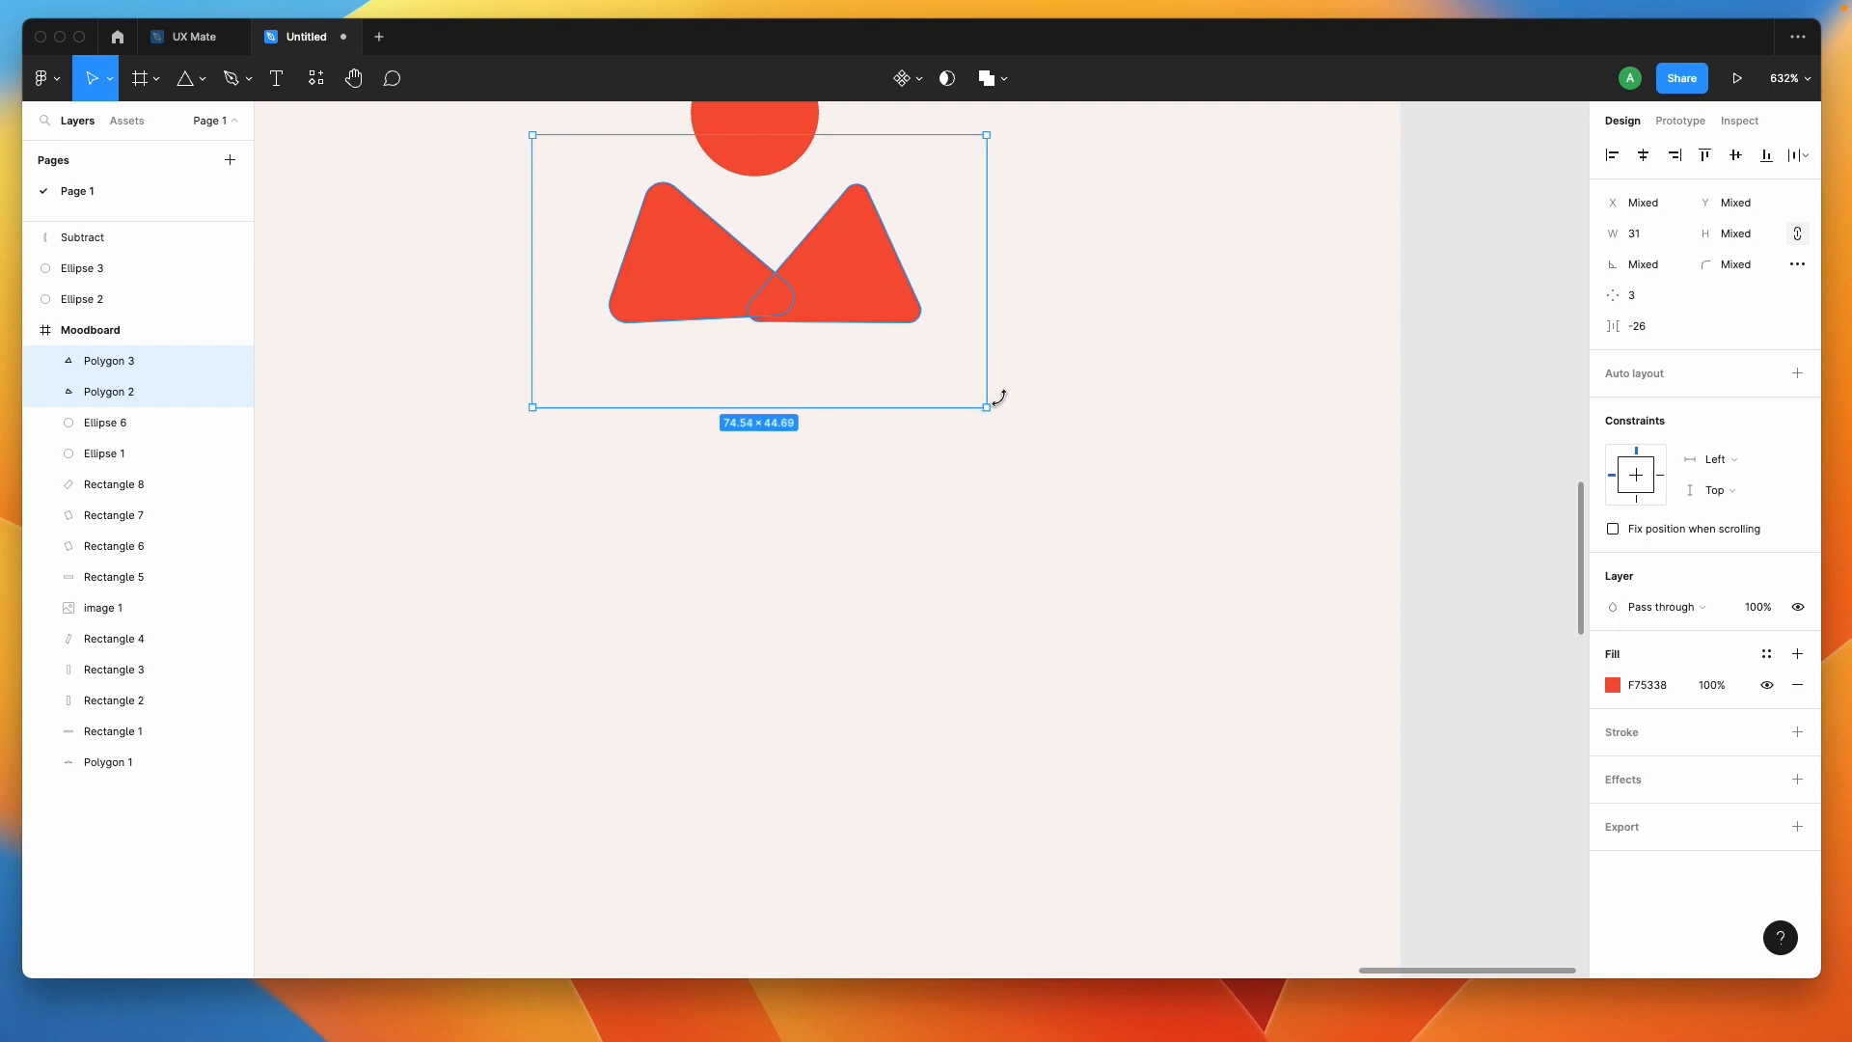
pyautogui.click(1473, 414)
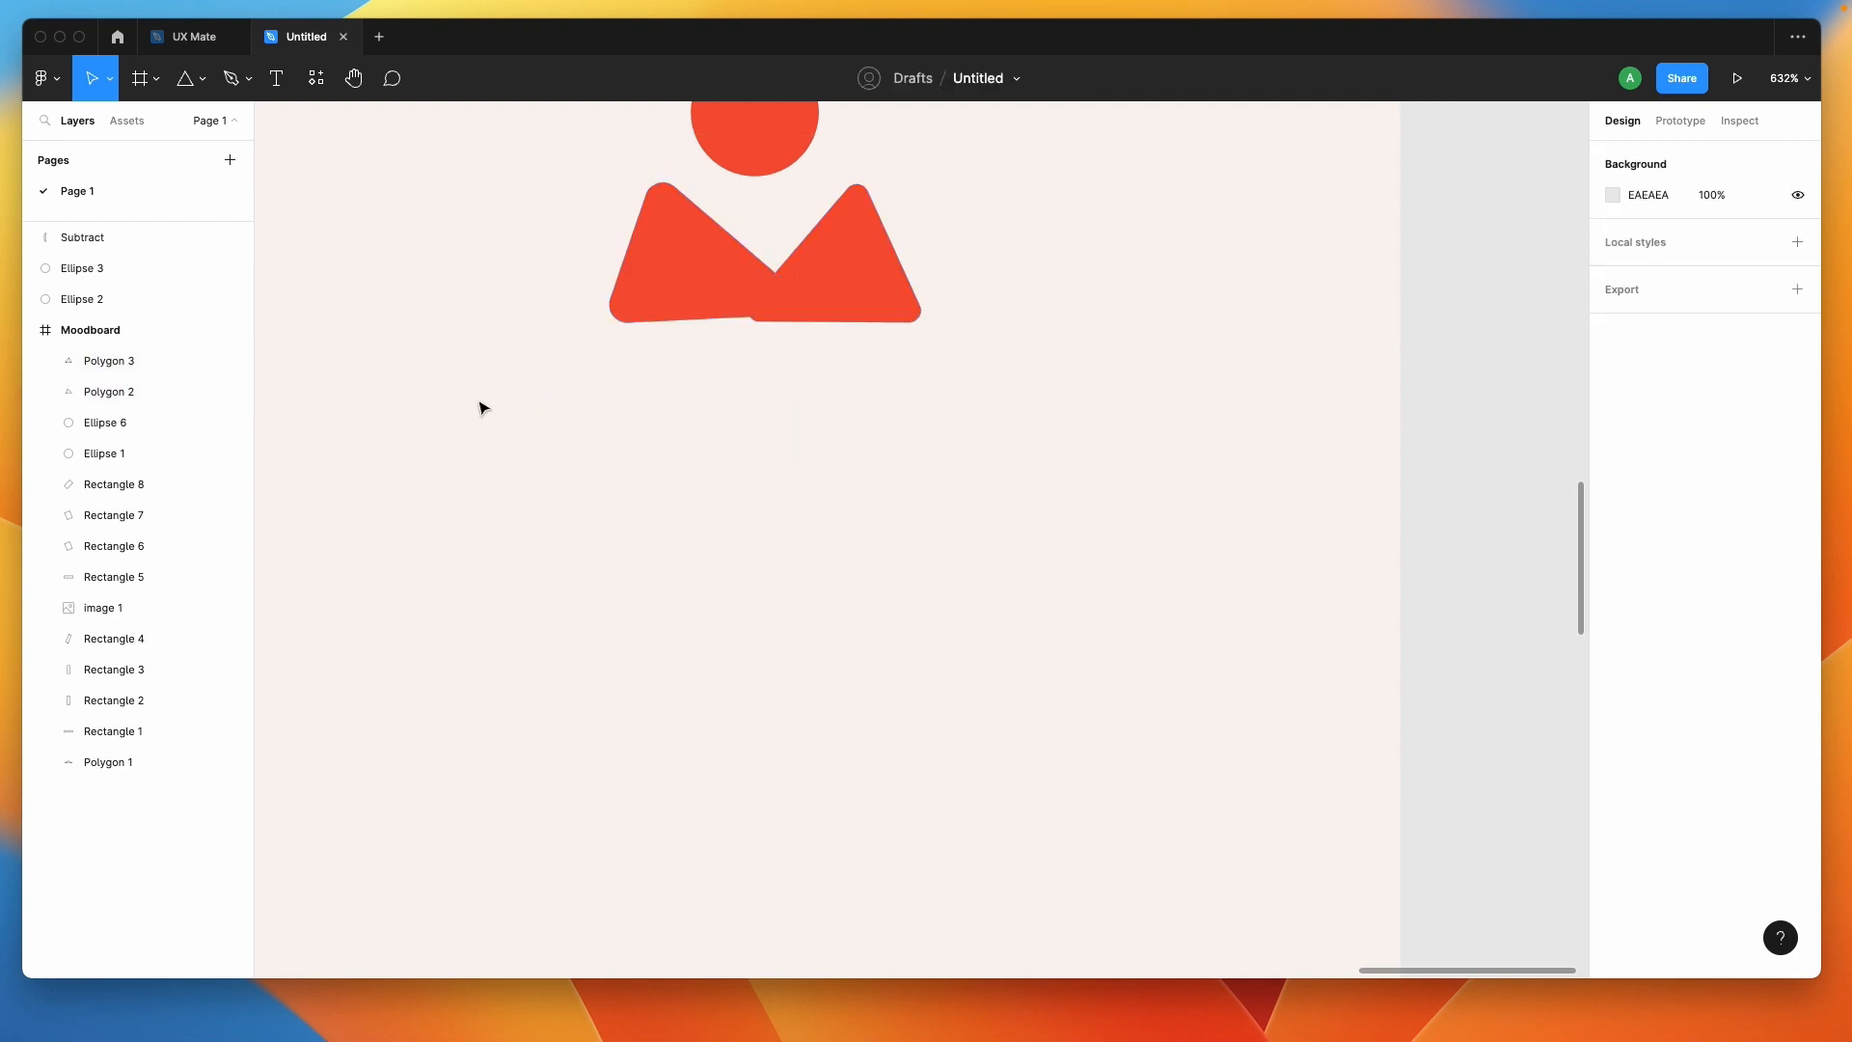
pyautogui.click(707, 274)
pyautogui.scroll(-10, 713, 280)
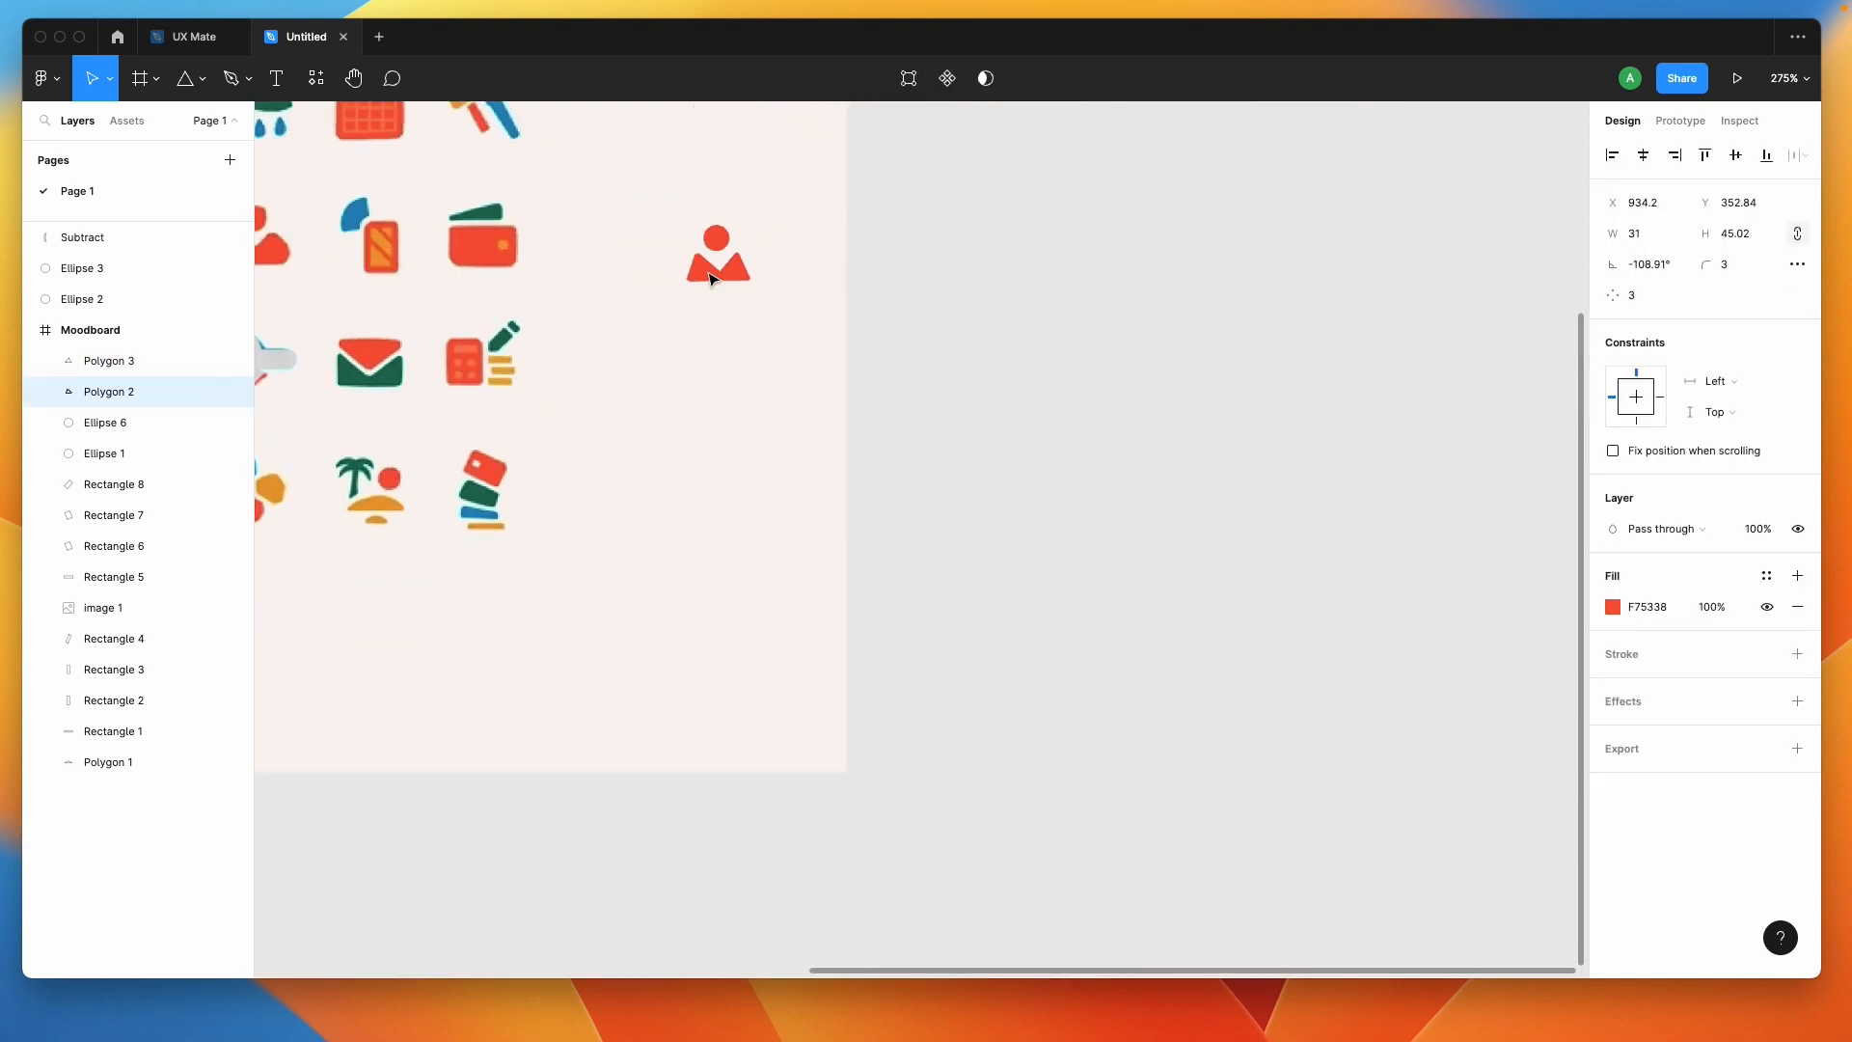
pyautogui.click(1215, 311)
# Draw a 191 × 191 square on the empty canvas to the right of the Moodboard frame.
pyautogui.hscroll(-2, 1041, 360)
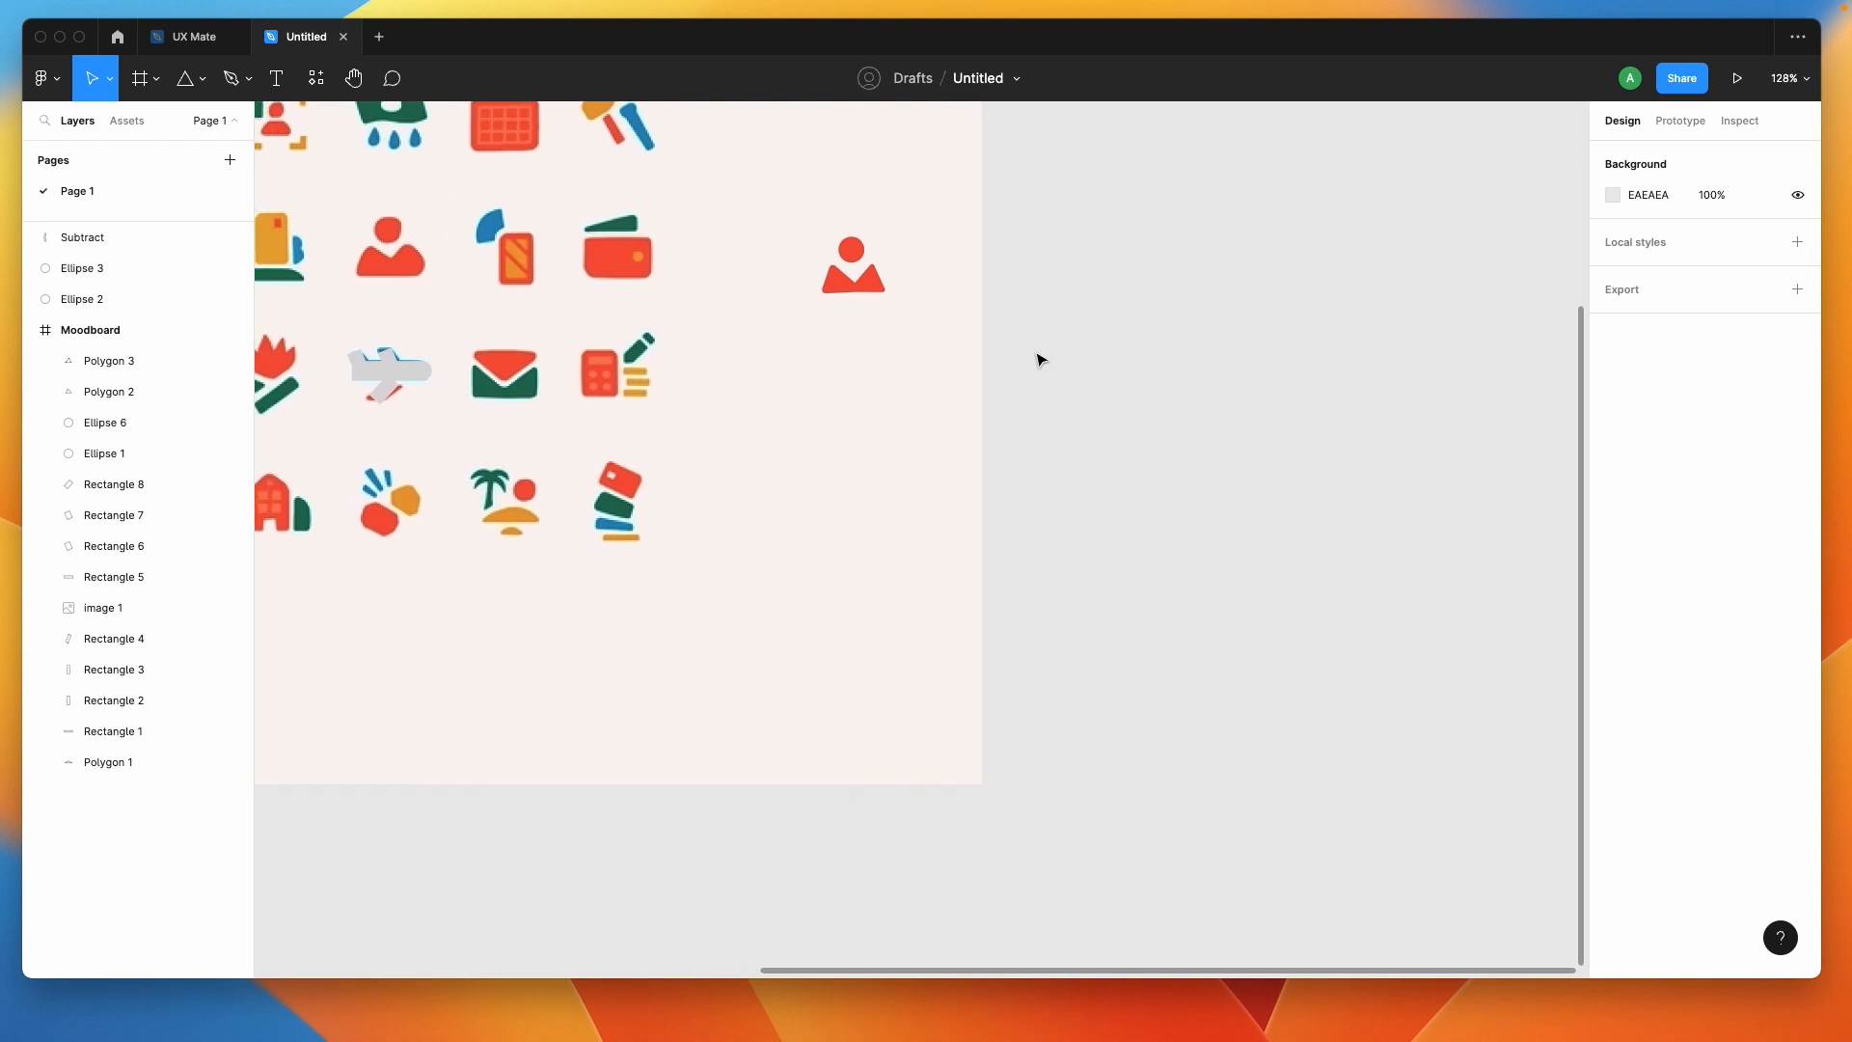
pyautogui.scroll(-4, 824, 357)
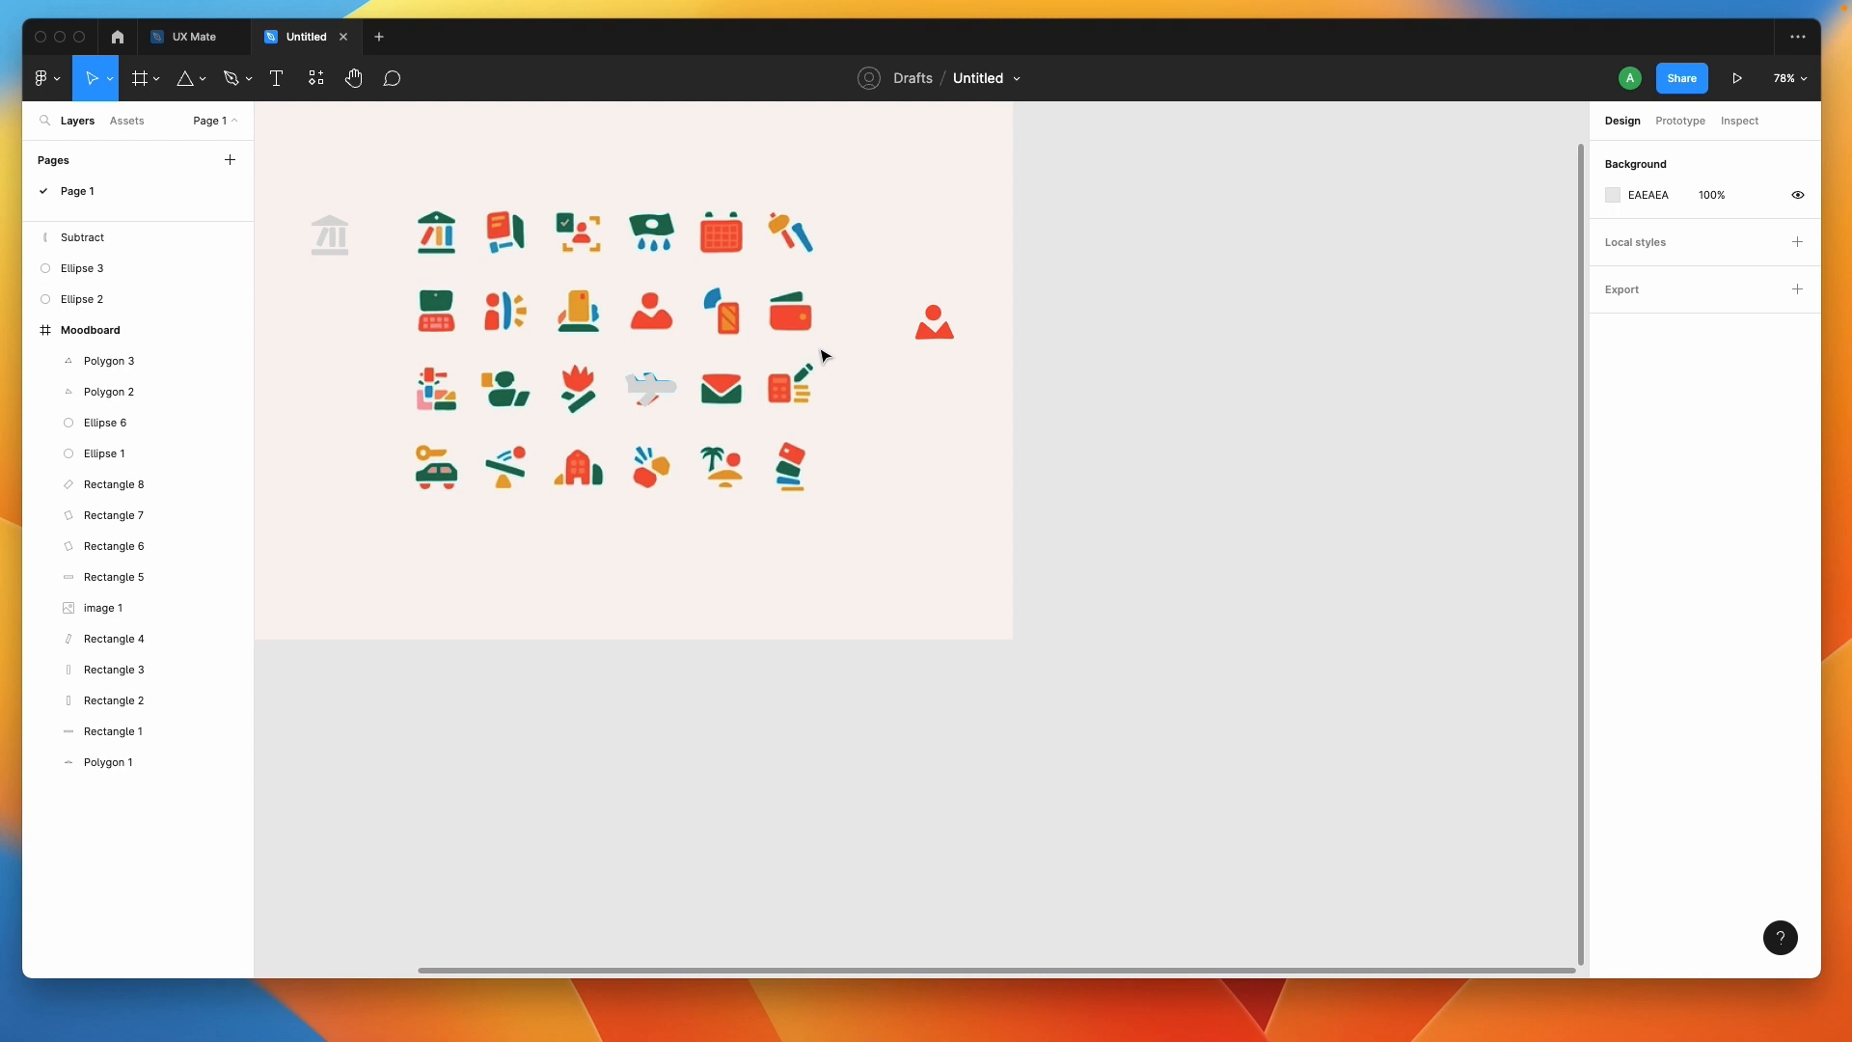
pyautogui.hscroll(4, 1077, 507)
pyautogui.scroll(2, 1077, 507)
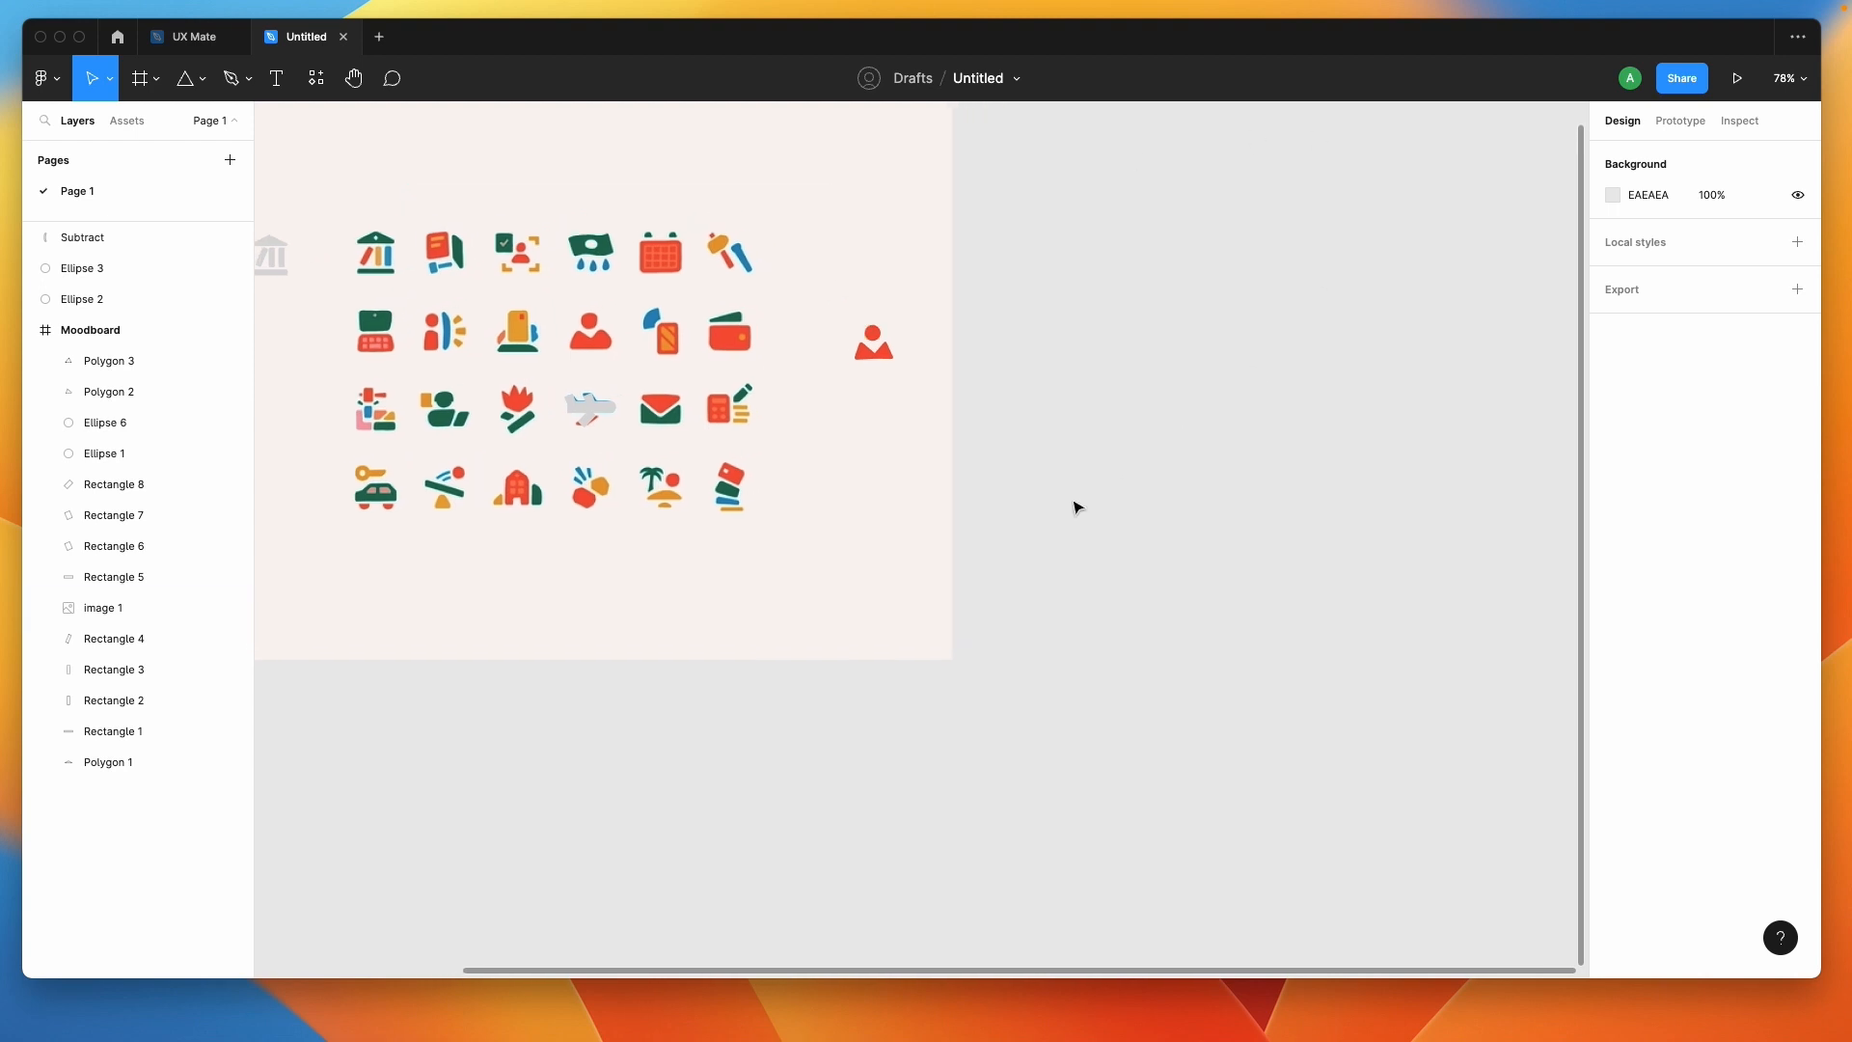
pyautogui.click(194, 87)
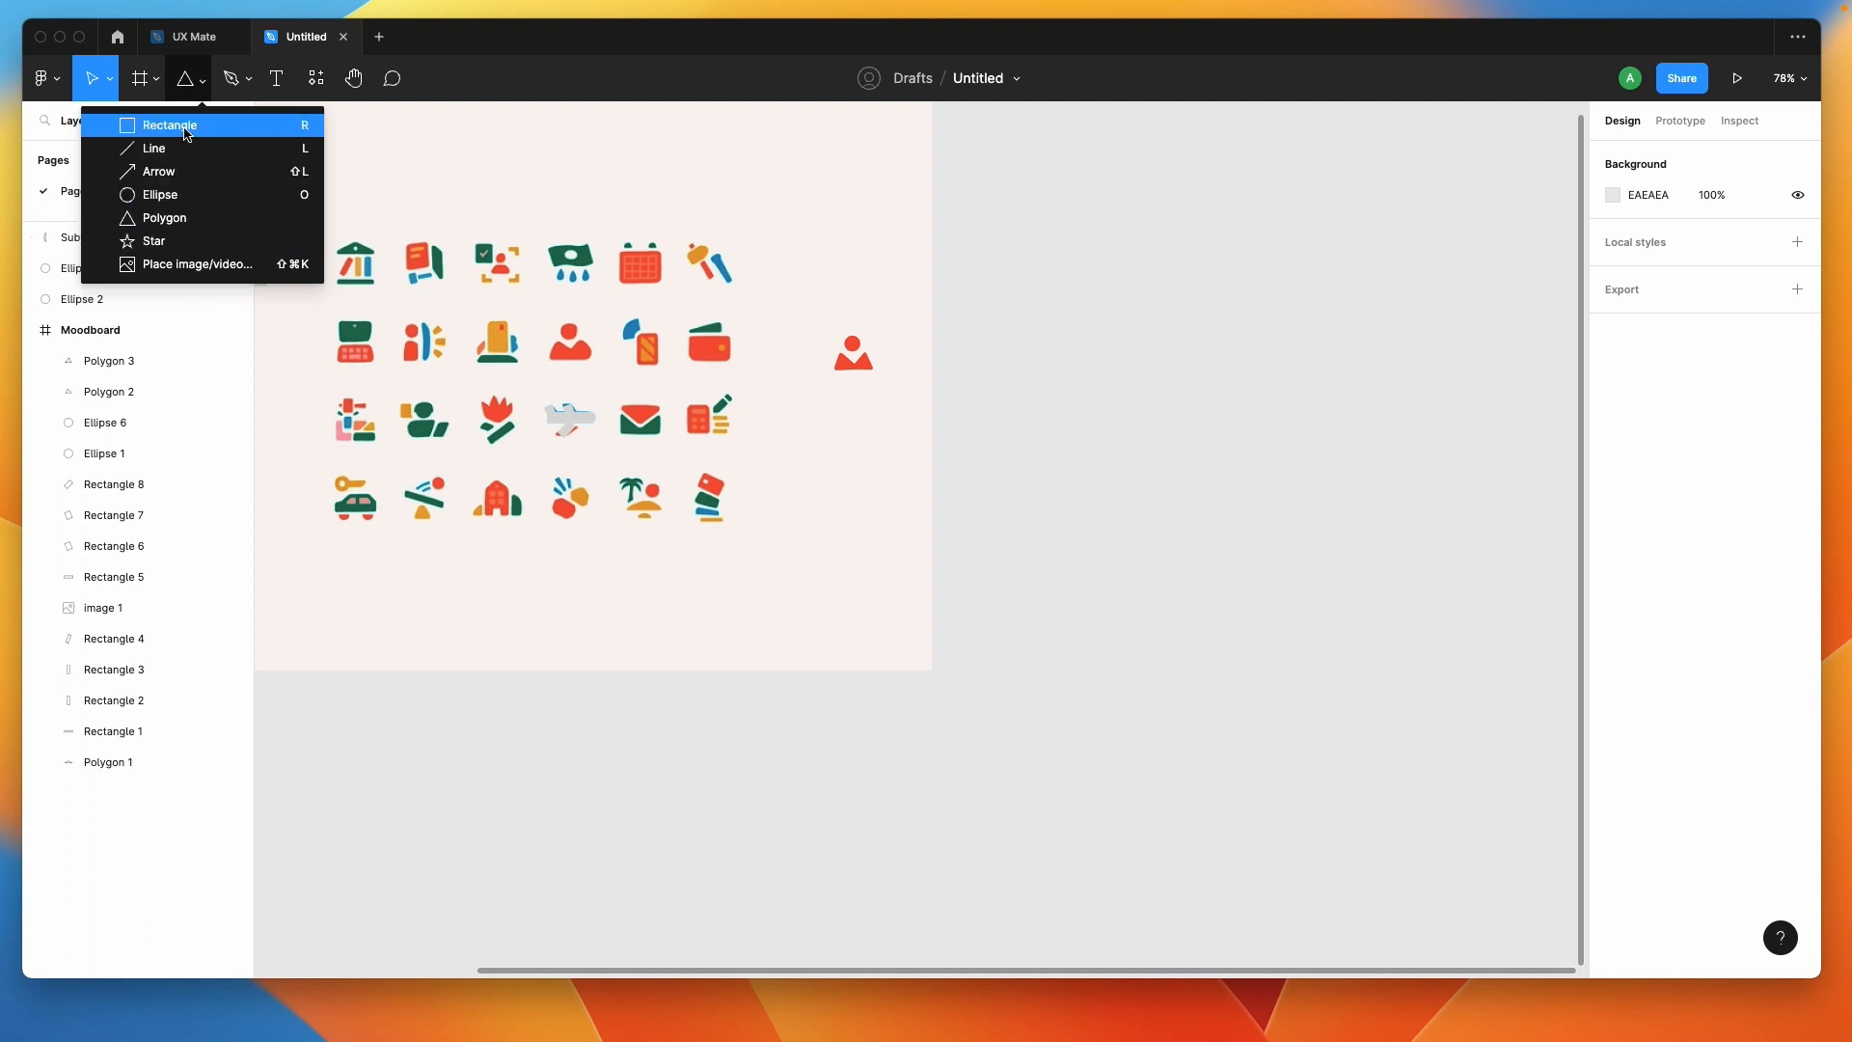
pyautogui.click(185, 127)
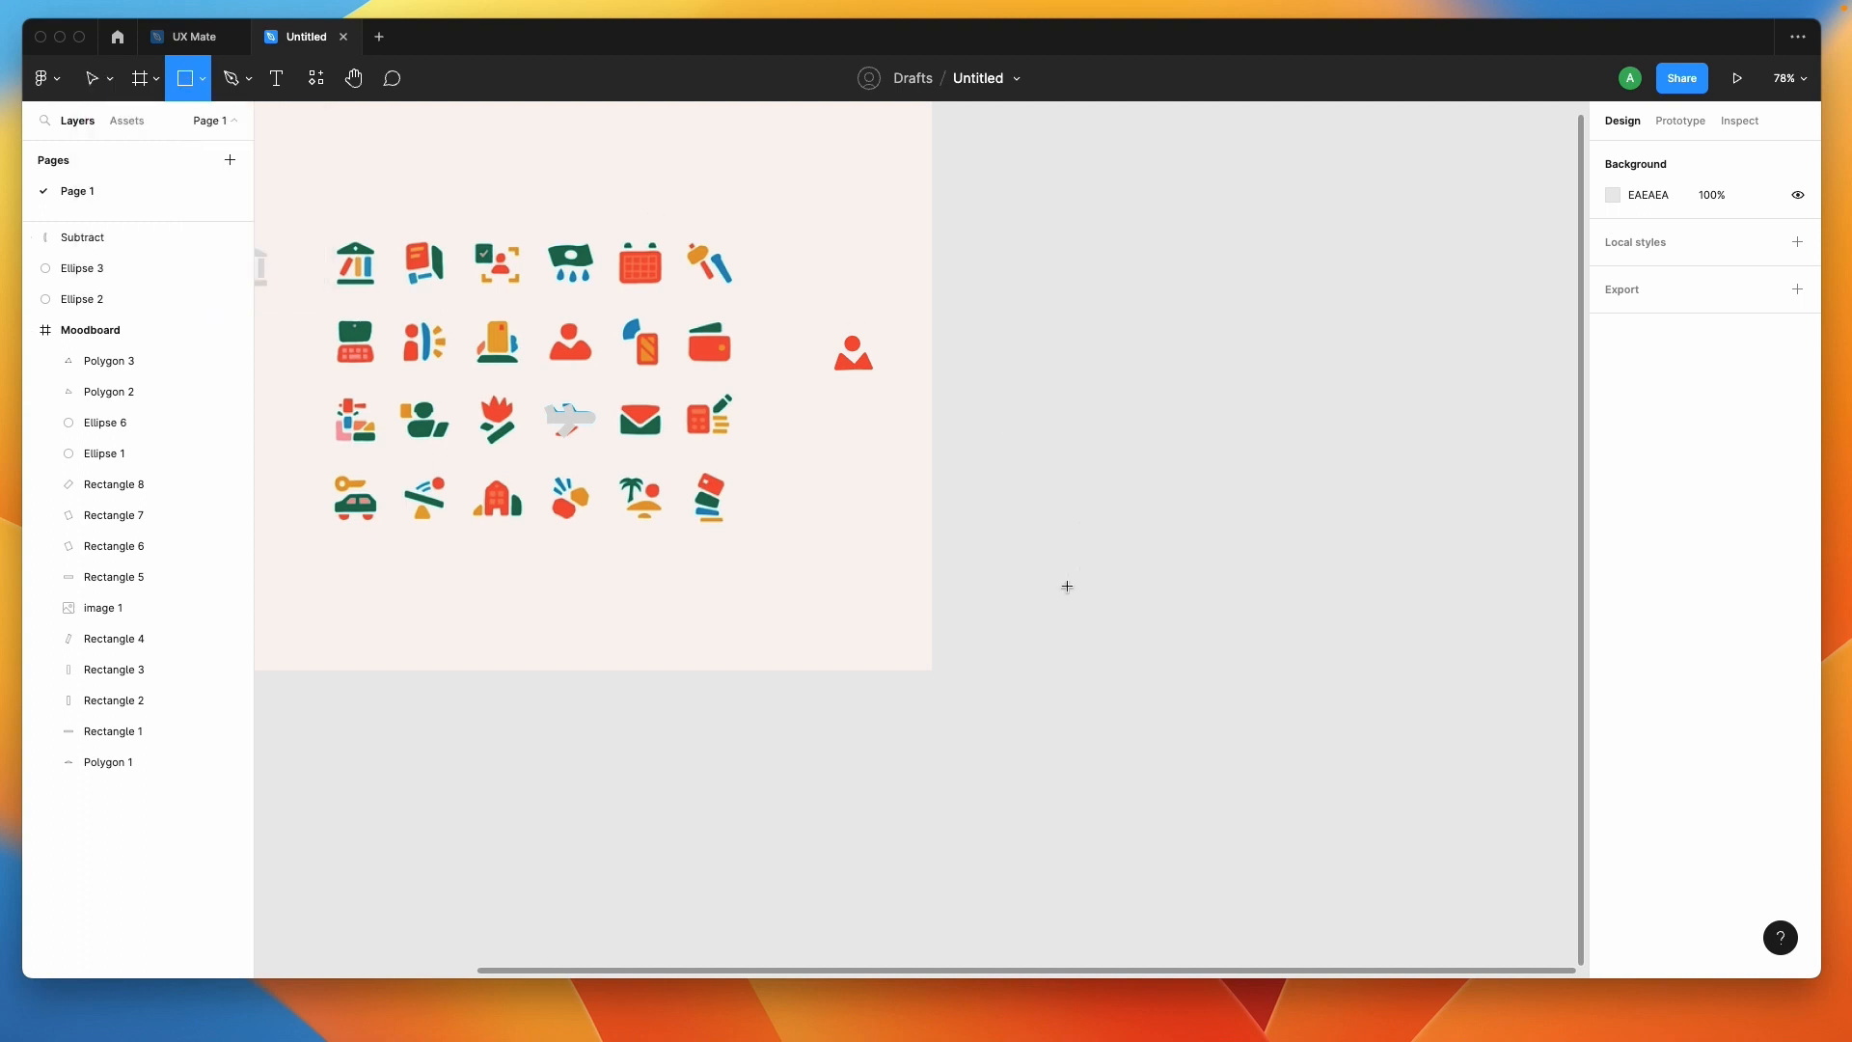
pyautogui.hscroll(8, 1067, 586)
pyautogui.moveTo(950, 390); pyautogui.dragTo(1093, 490)
# Fill the new square with the red F75338 sampled from the recreated person icon.
pyautogui.press('i')
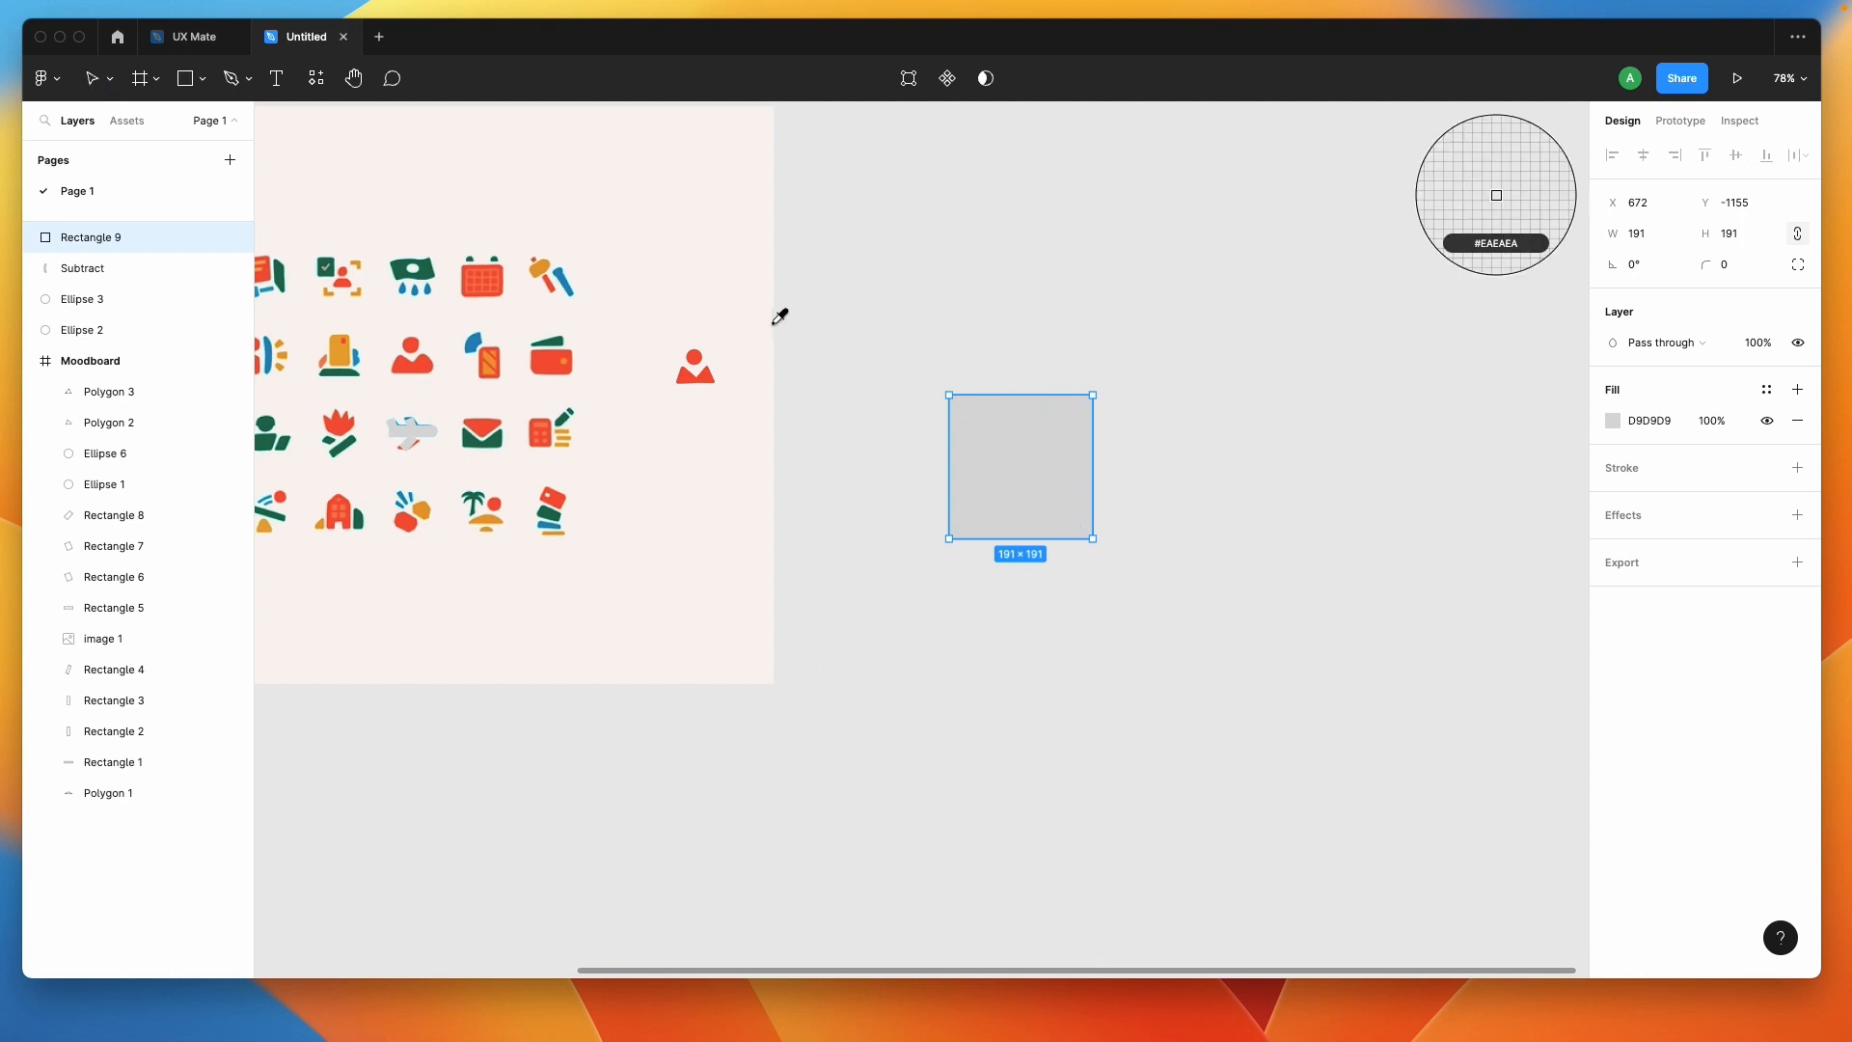
pyautogui.click(695, 364)
pyautogui.press('Escape')
pyautogui.click(1018, 455)
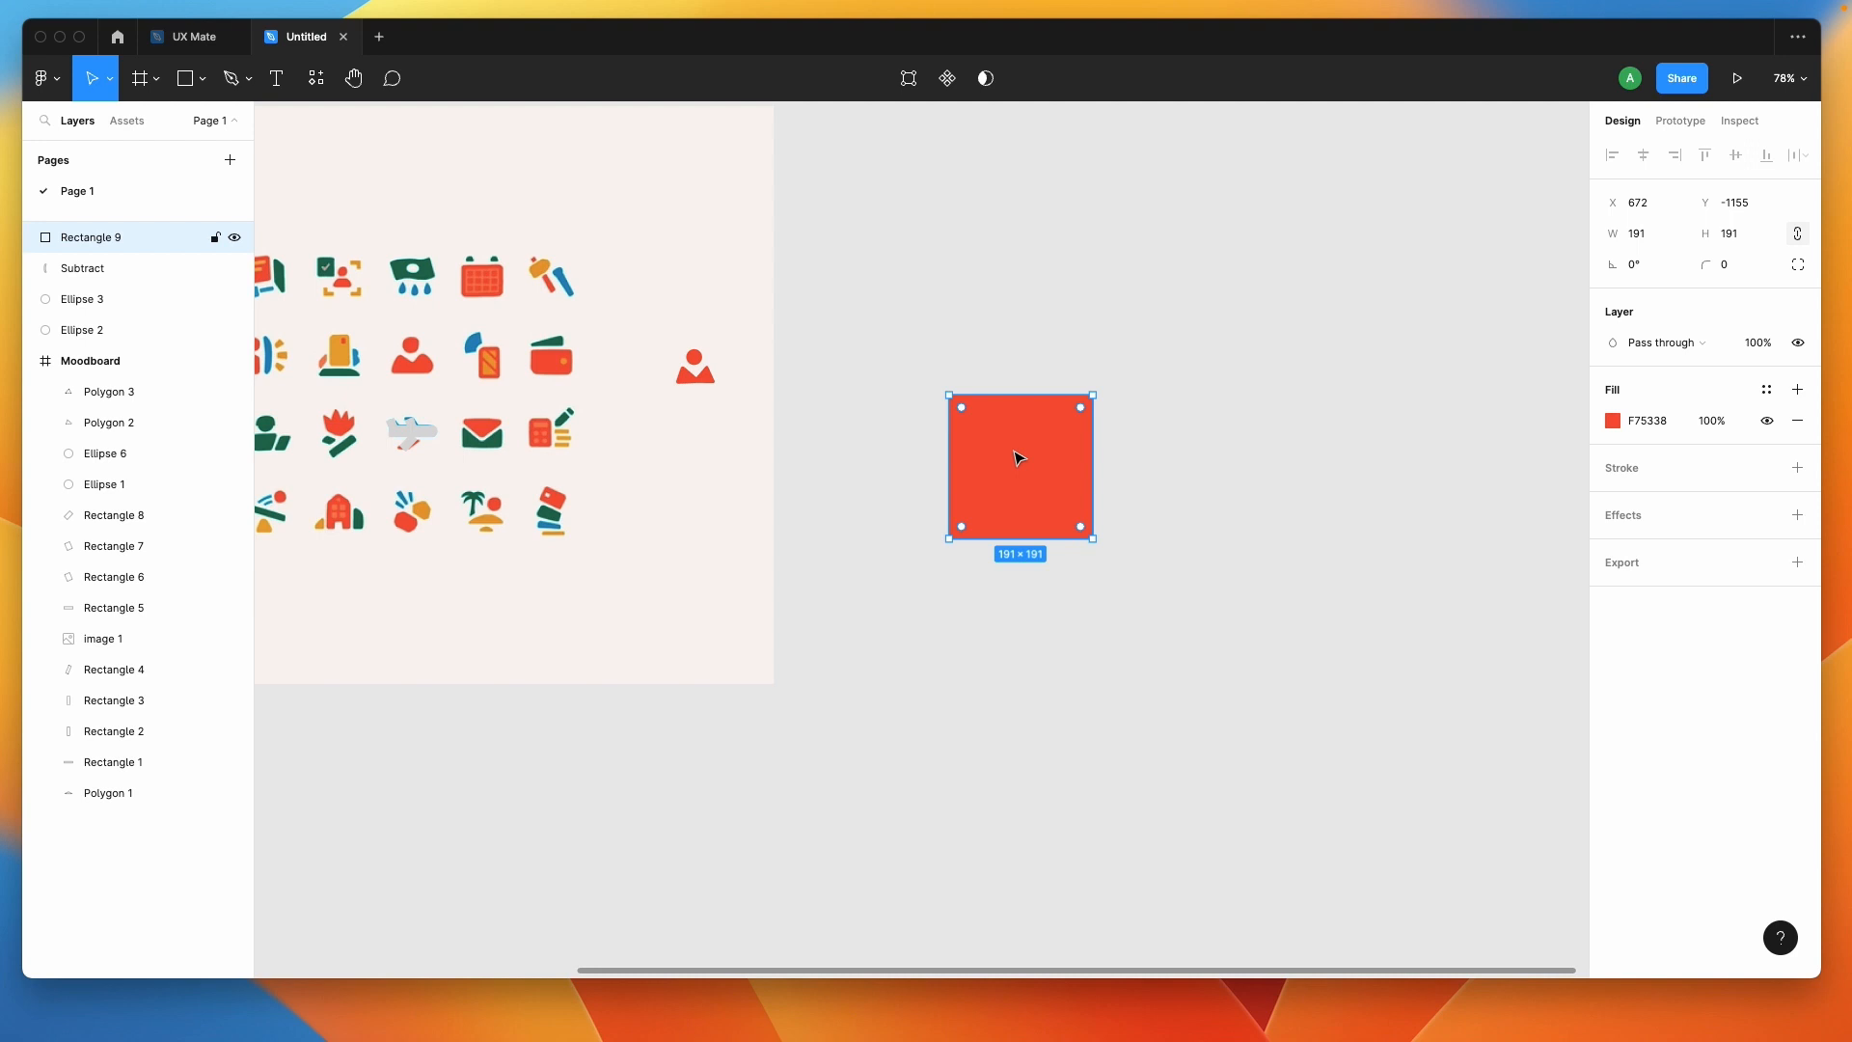
# Duplicate the red square beside itself and fill the copy with the green 006C51 sampled from the reference banknote icon.
pyautogui.moveTo(1007, 475); pyautogui.dragTo(1188, 479)
pyautogui.press('i')
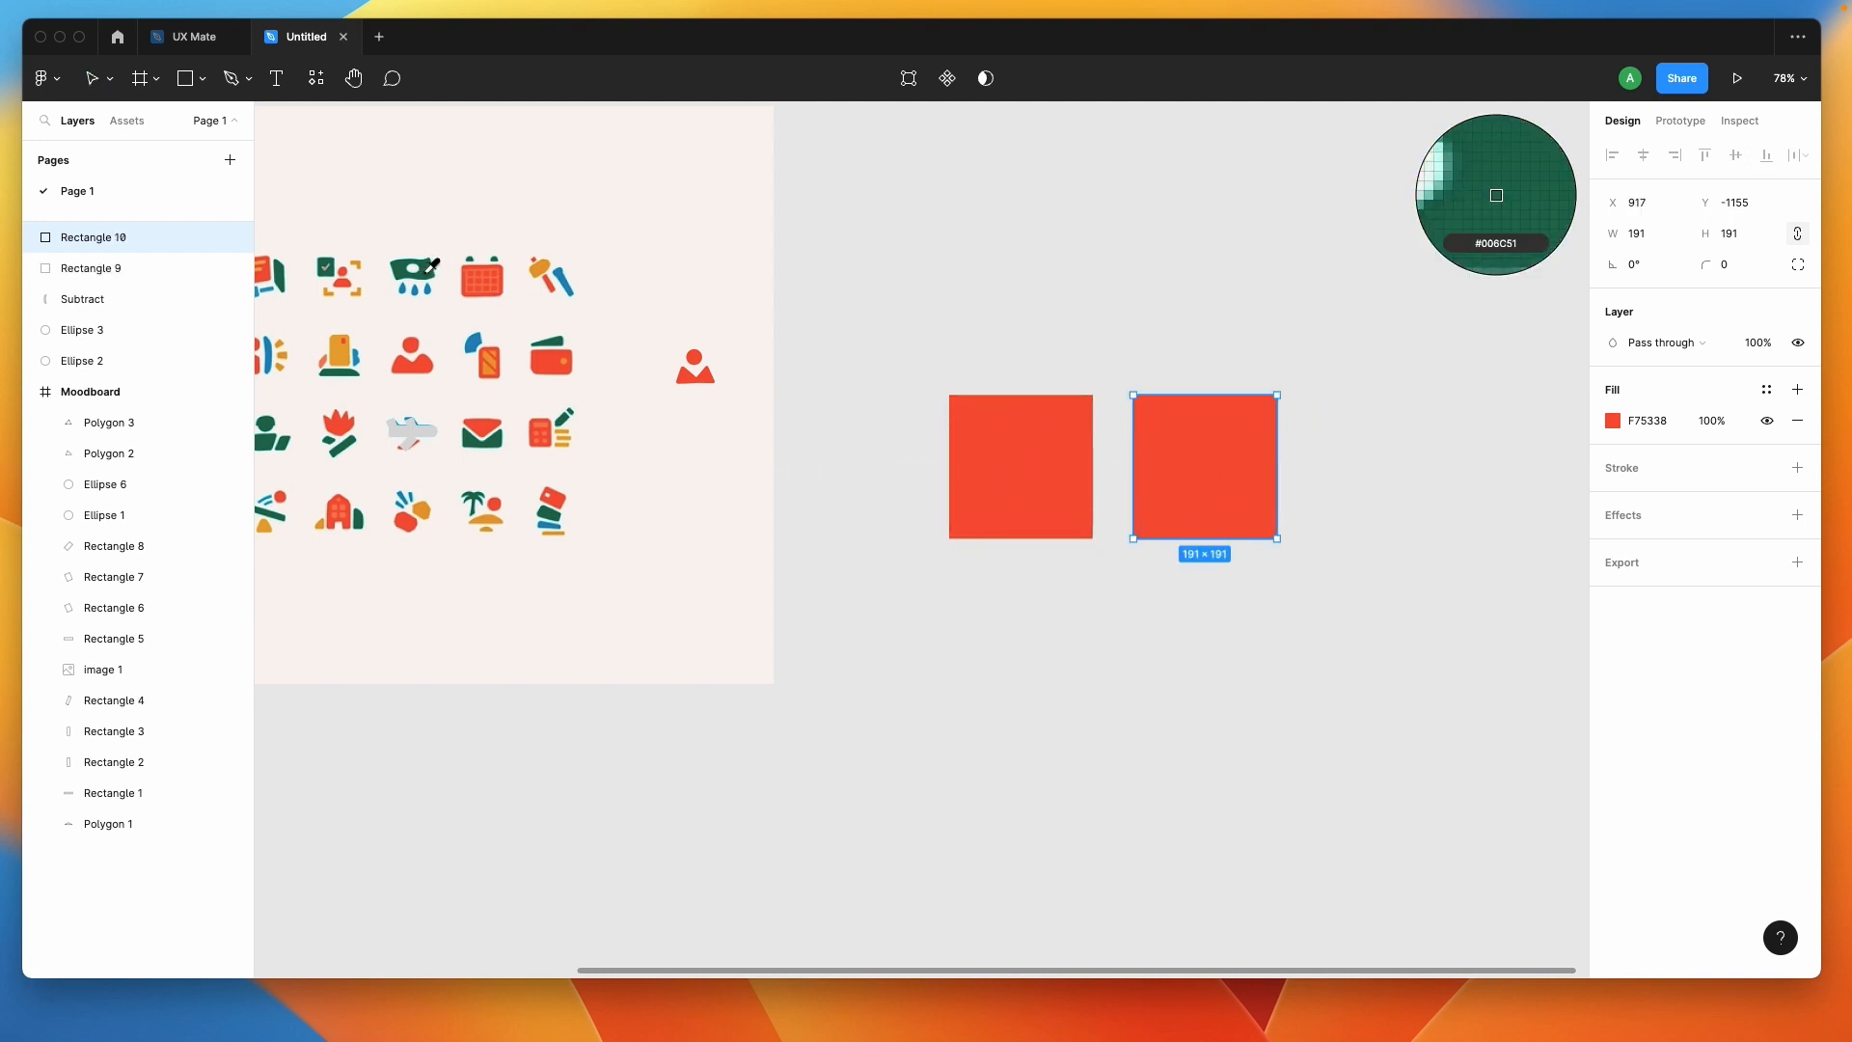
pyautogui.click(413, 273)
pyautogui.press('Escape')
# Move the green square so it overlaps the upper-right corner of the red square.
pyautogui.hscroll(2, 1273, 482)
pyautogui.scroll(-1, 1273, 483)
pyautogui.moveTo(1194, 484); pyautogui.dragTo(1087, 436)
pyautogui.click(944, 583)
pyautogui.click(959, 501)
pyautogui.click(1141, 426)
pyautogui.click(1095, 452)
pyautogui.moveTo(1092, 447); pyautogui.dragTo(1084, 368)
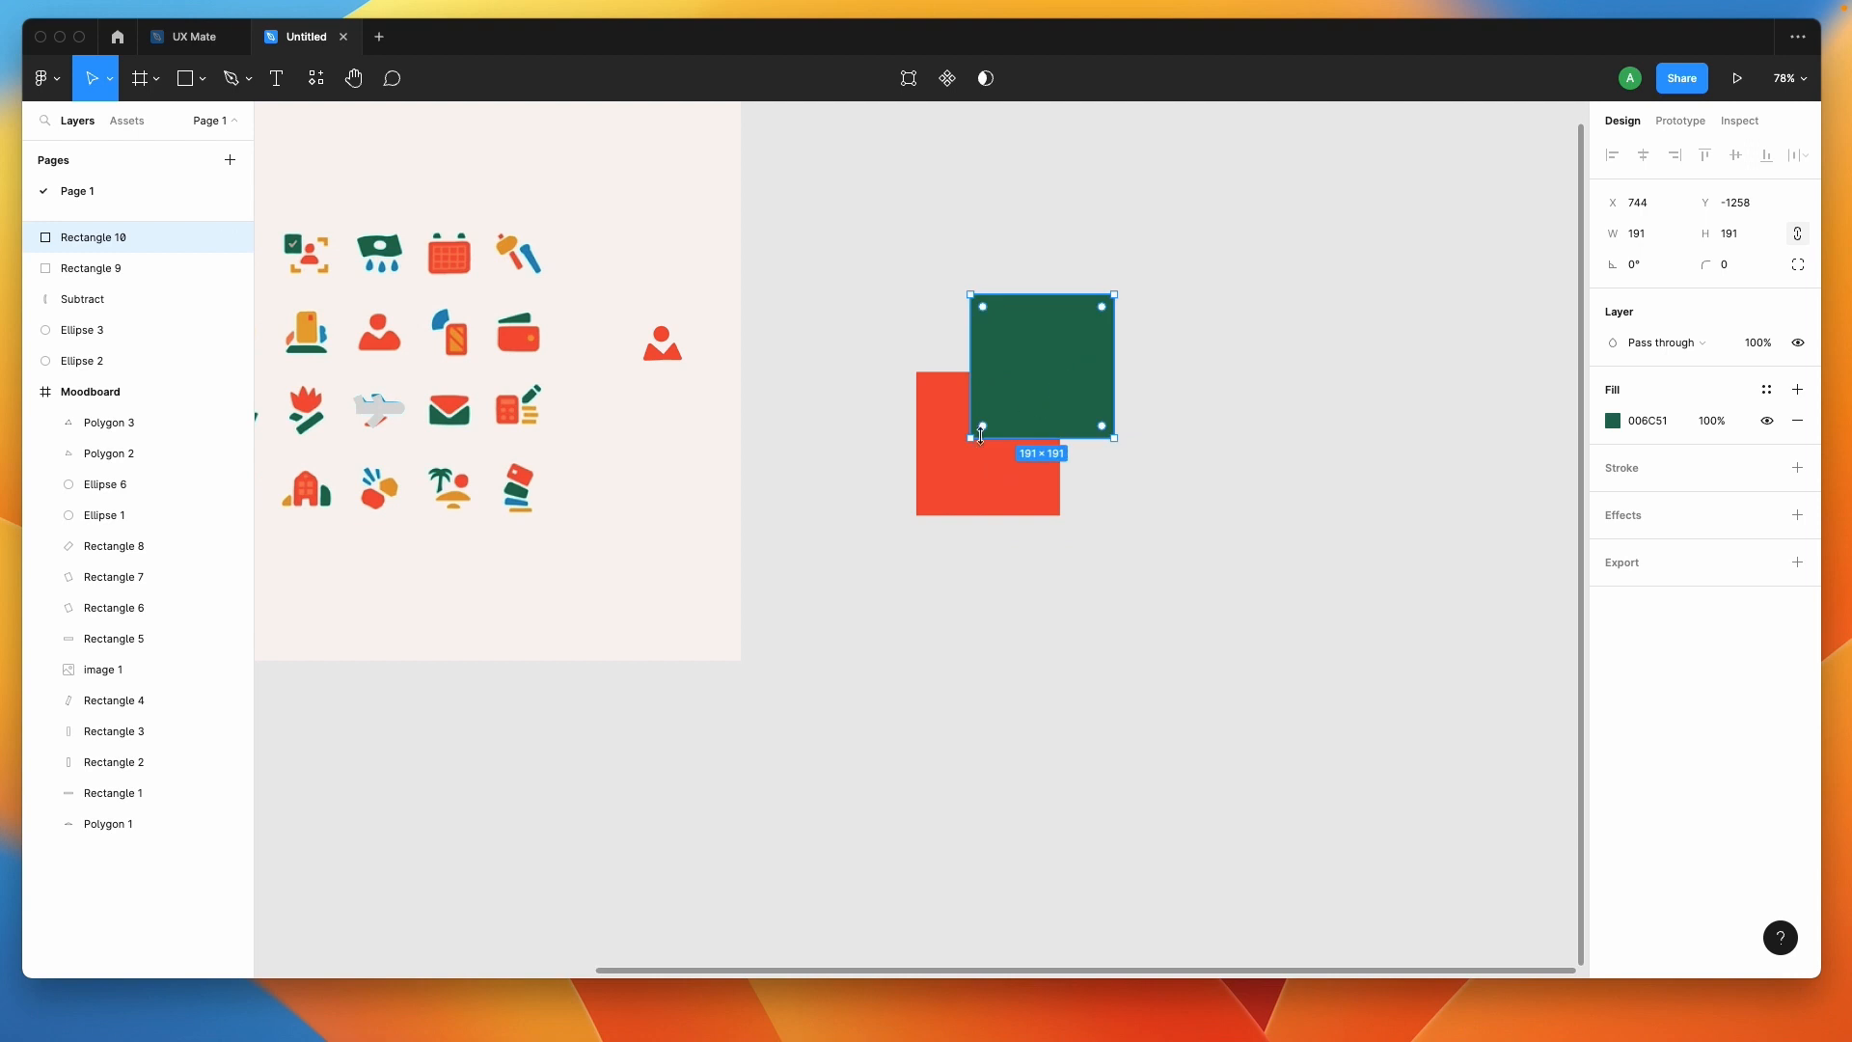
# Duplicate the overlapping red and green squares together to the right of the originals.
pyautogui.moveTo(926, 662); pyautogui.dragTo(1080, 367)
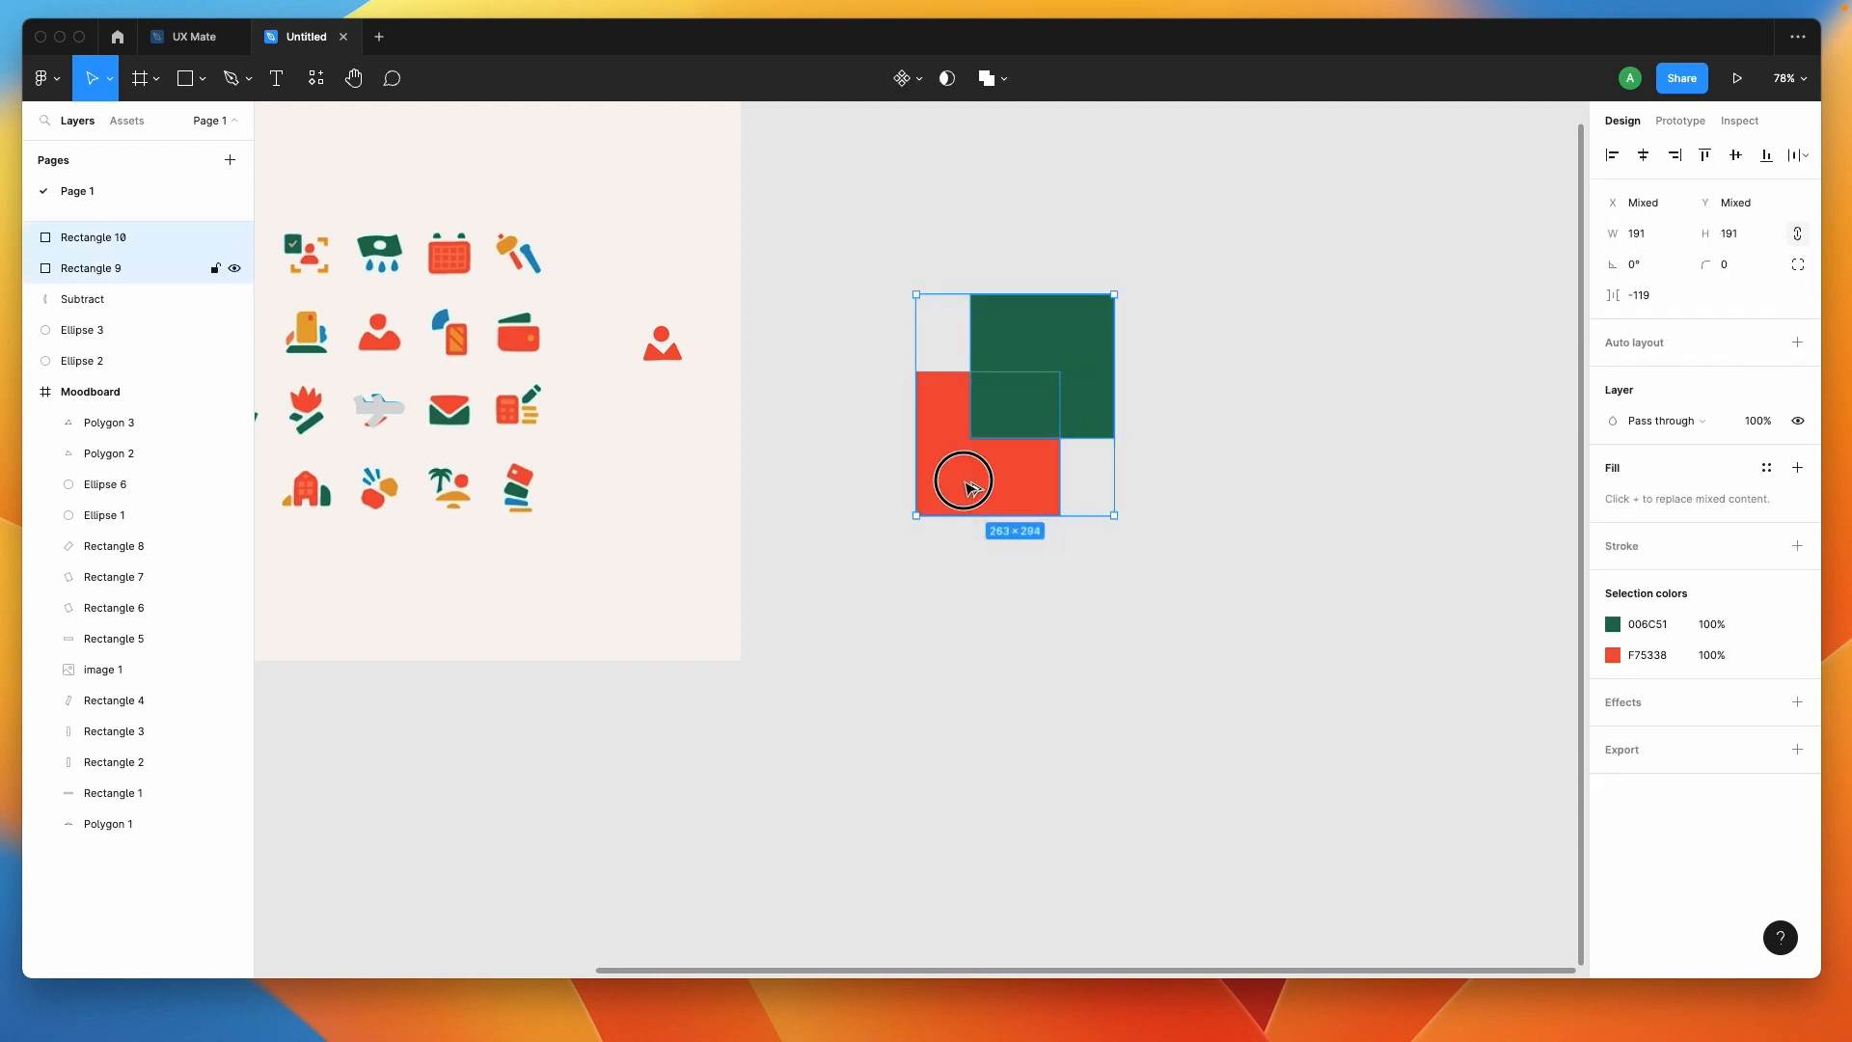
pyautogui.moveTo(963, 480); pyautogui.dragTo(1249, 479)
pyautogui.click(1248, 621)
# Below the originals, reshape the copied green square into a 74 × 191 leg and the red copy into a 328 × 71 tabletop.
pyautogui.click(1331, 351)
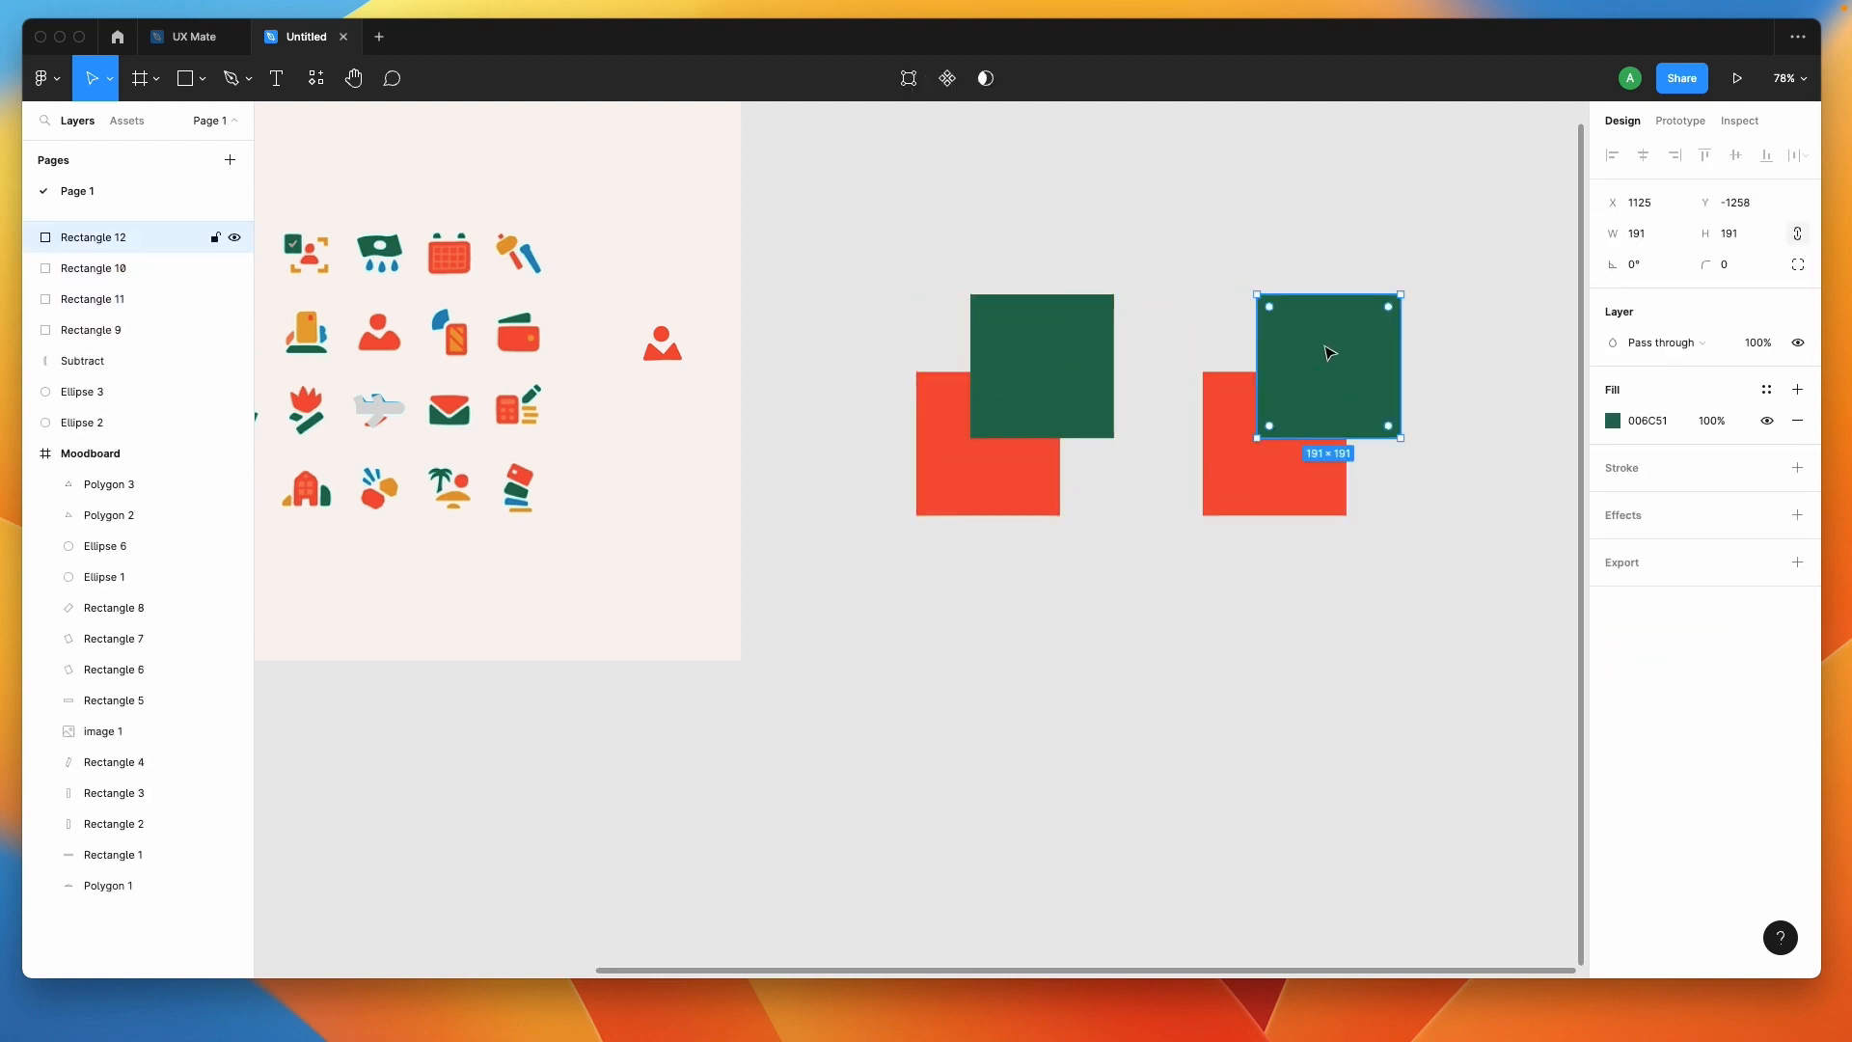
pyautogui.moveTo(1400, 349); pyautogui.dragTo(1209, 667)
pyautogui.click(1269, 514)
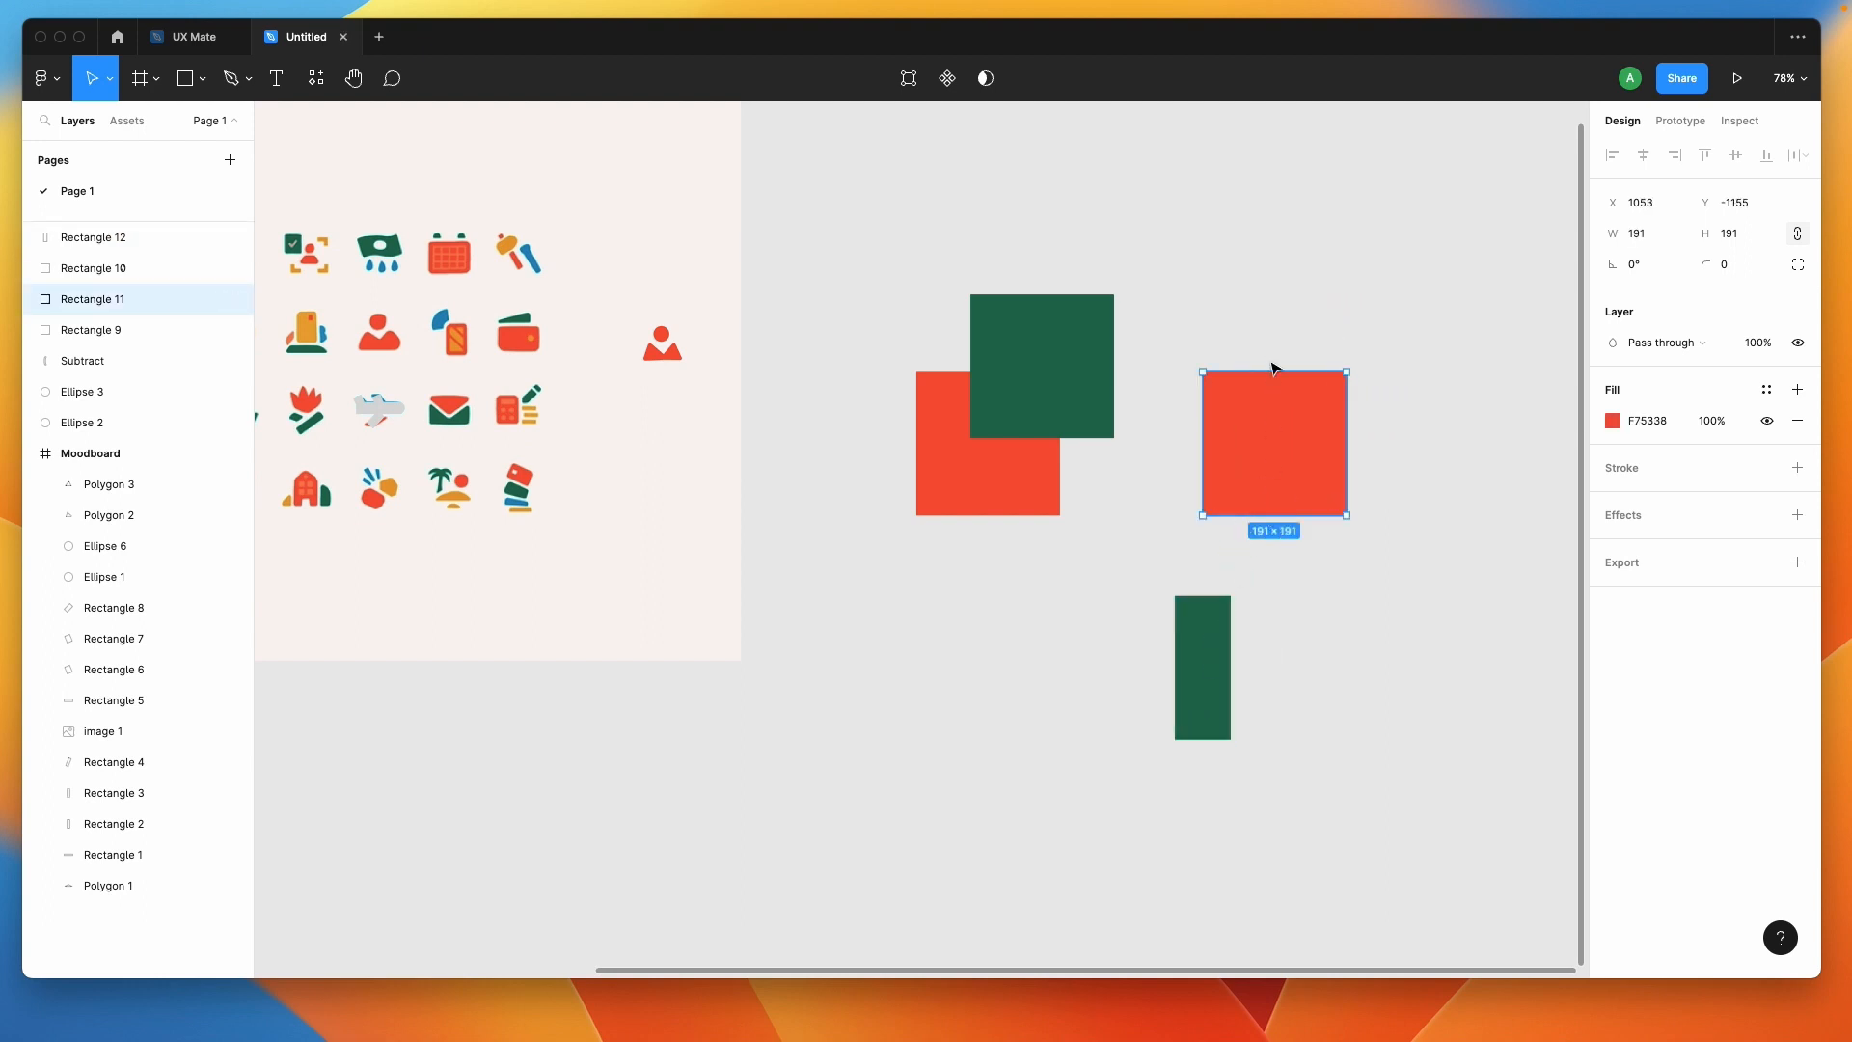
pyautogui.moveTo(1270, 372); pyautogui.dragTo(1190, 628)
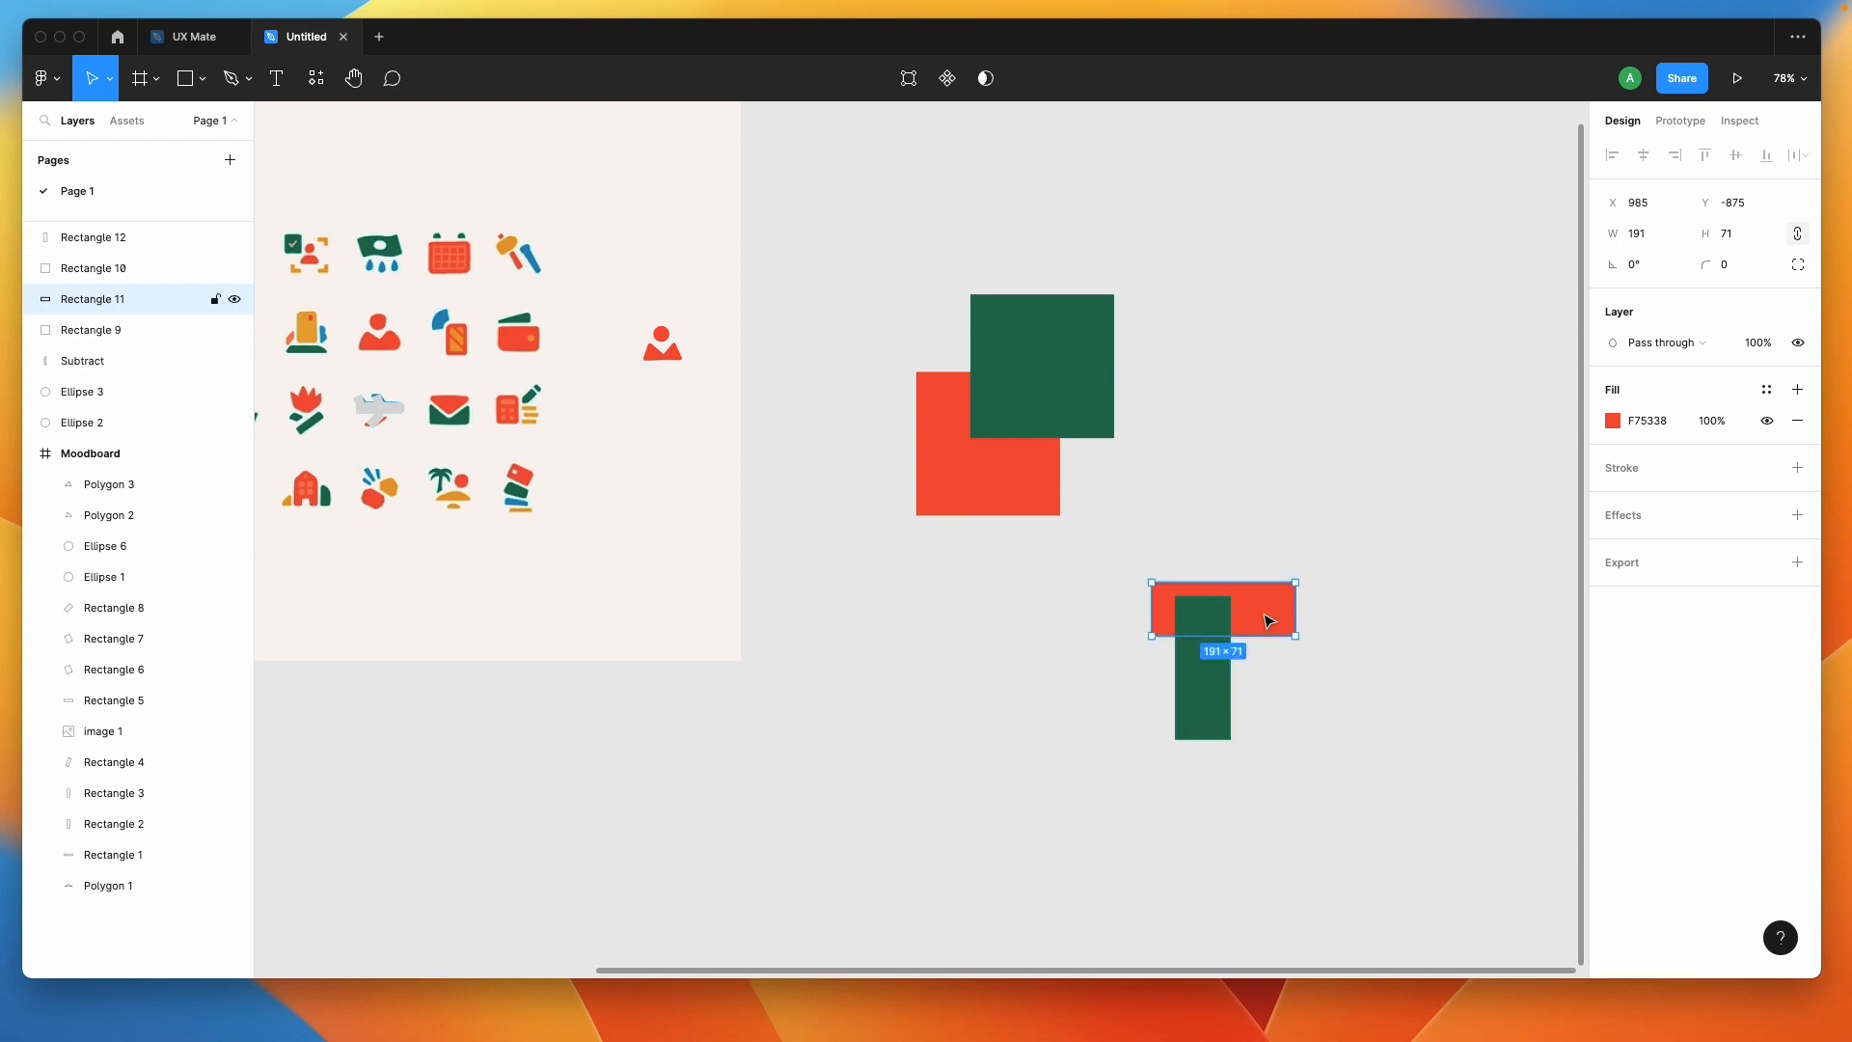
pyautogui.moveTo(1310, 613); pyautogui.dragTo(1399, 608)
# Duplicate the green leg horizontally to the other end of the red tabletop.
pyautogui.click(1201, 704)
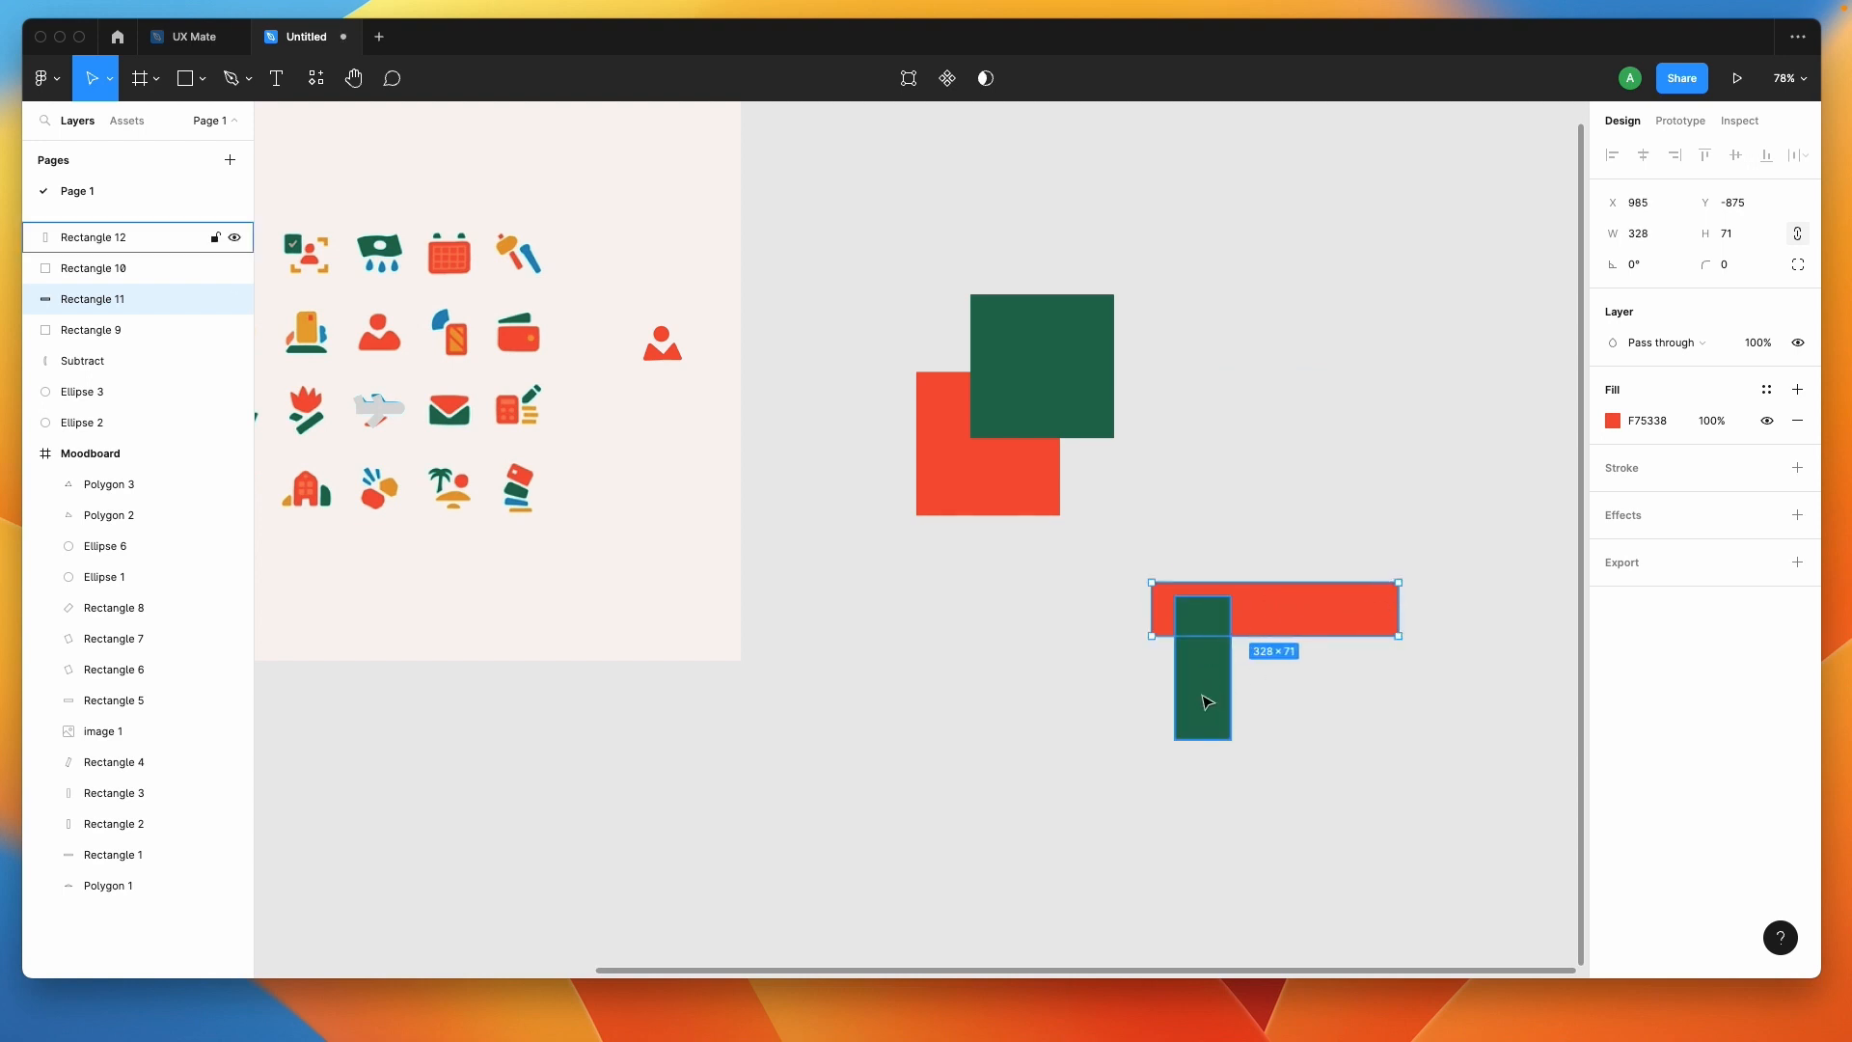
pyautogui.moveTo(1206, 703); pyautogui.dragTo(1352, 704)
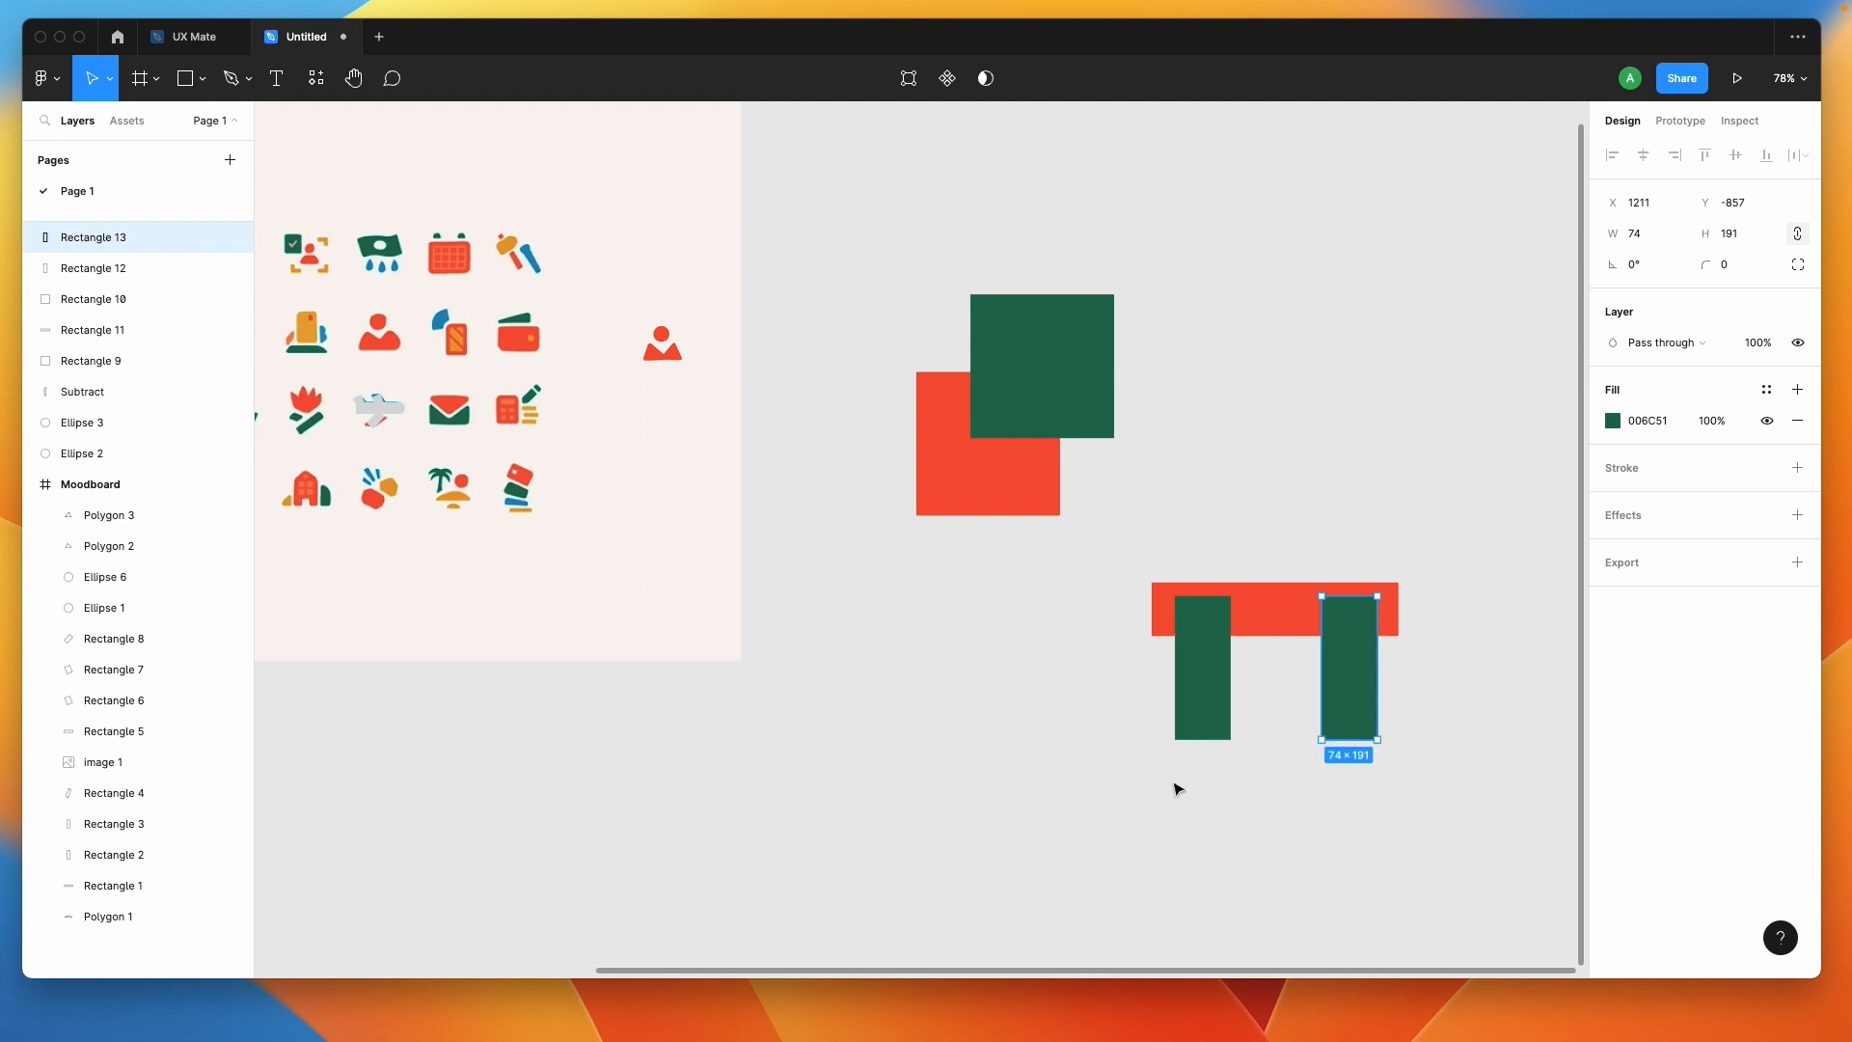
pyautogui.click(1167, 796)
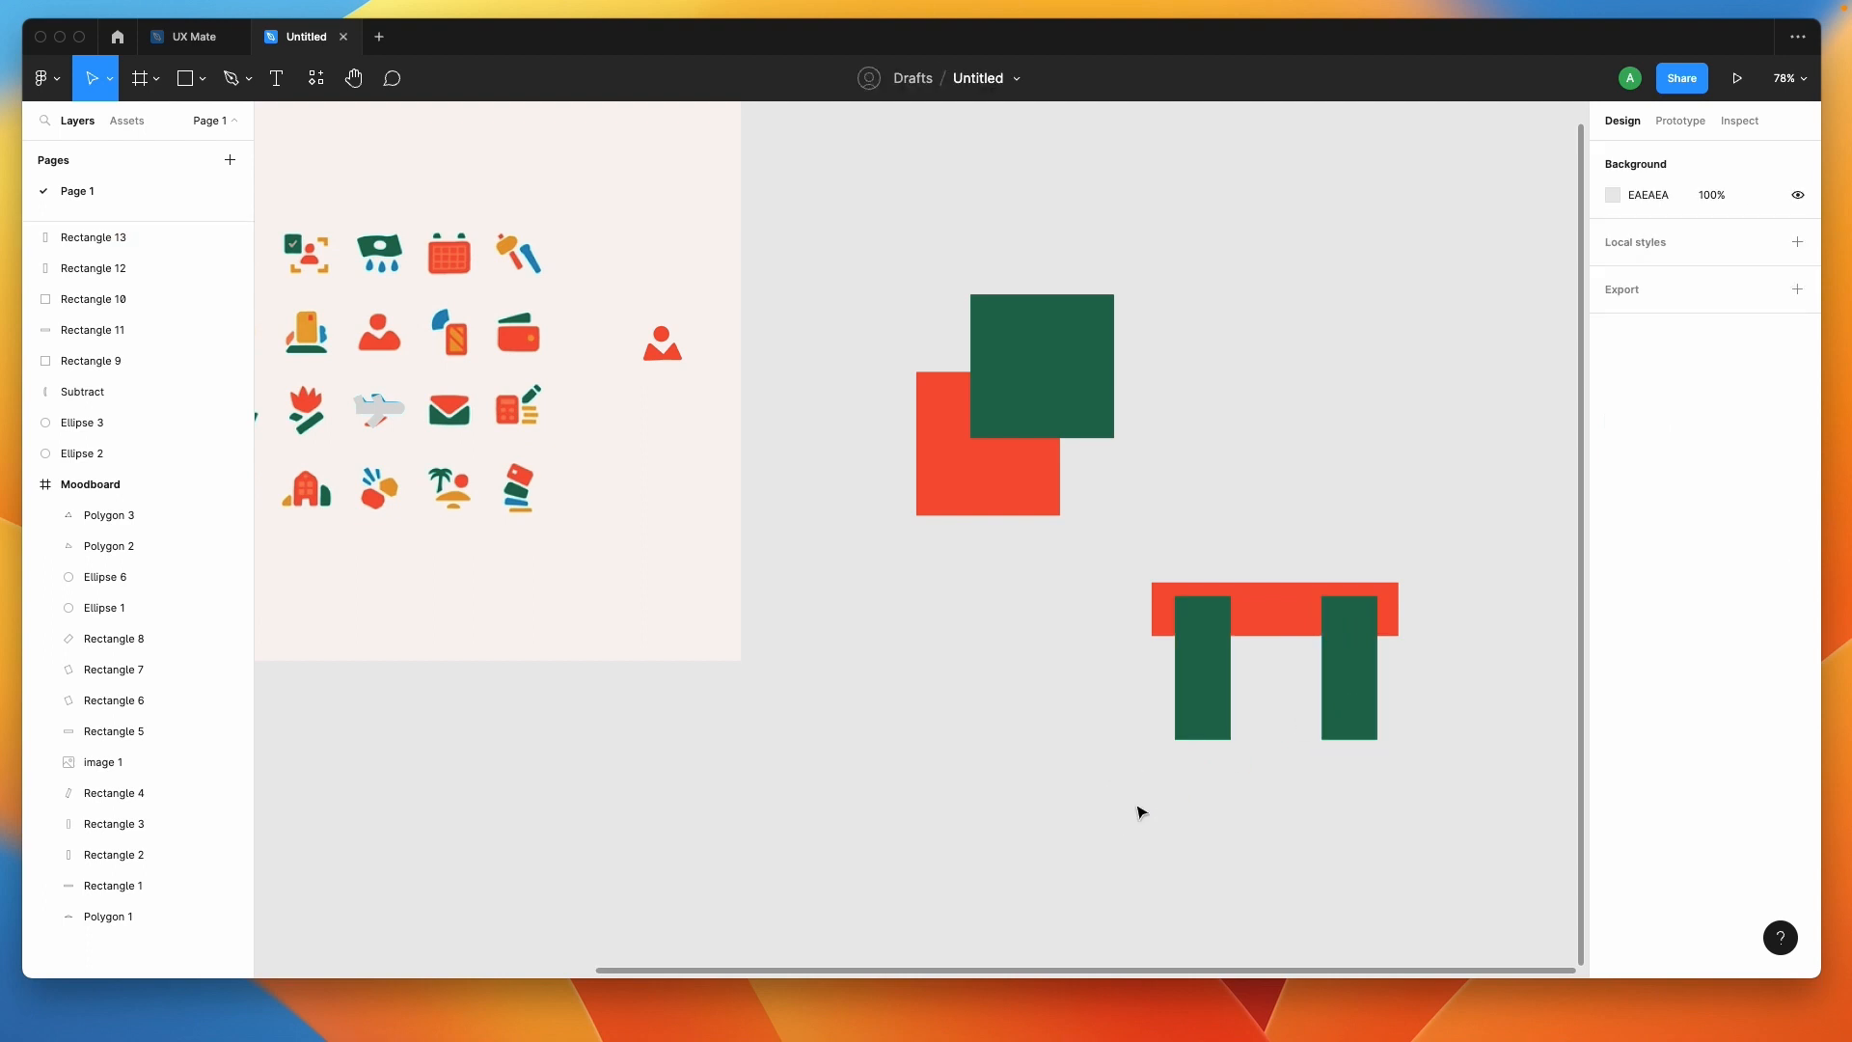
# Narrow the original green square to 47 × 191, move it clear of the red square and rotate it to -31.17°.
pyautogui.click(1013, 322)
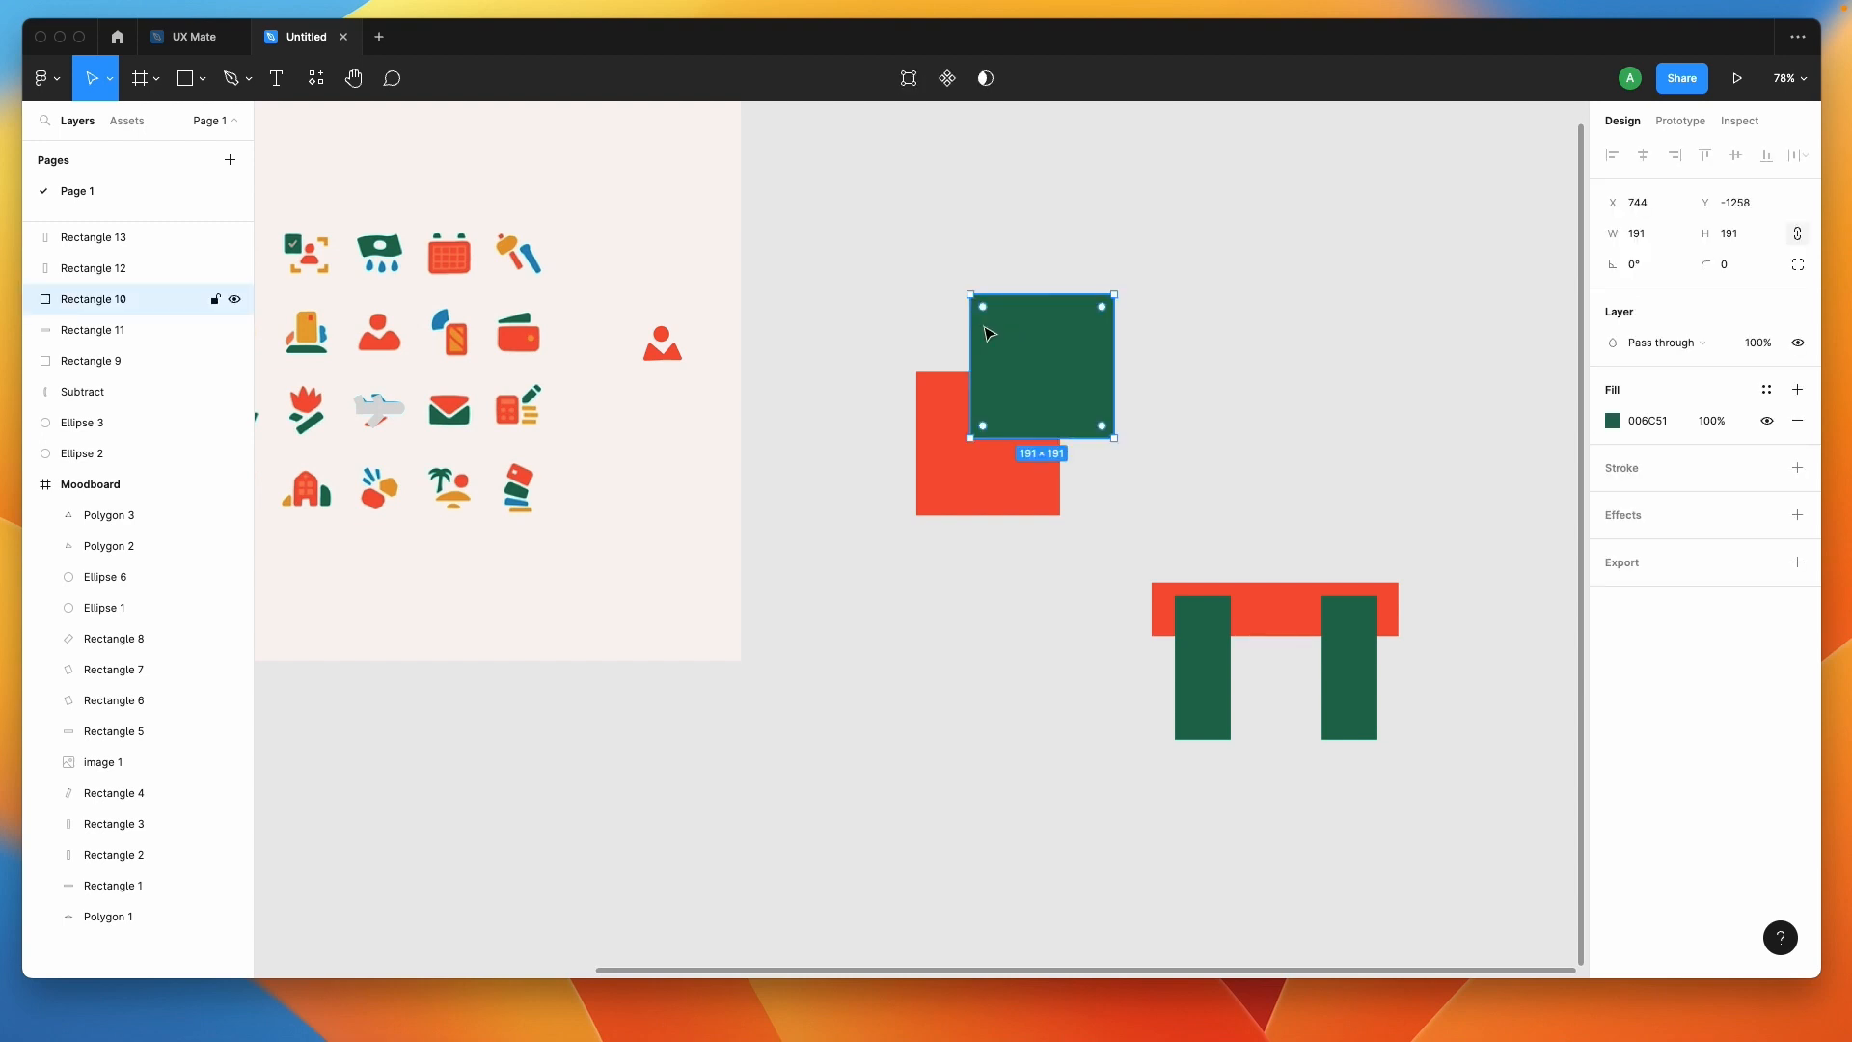
pyautogui.moveTo(1115, 350); pyautogui.dragTo(1007, 349)
pyautogui.moveTo(1177, 318); pyautogui.dragTo(1207, 279)
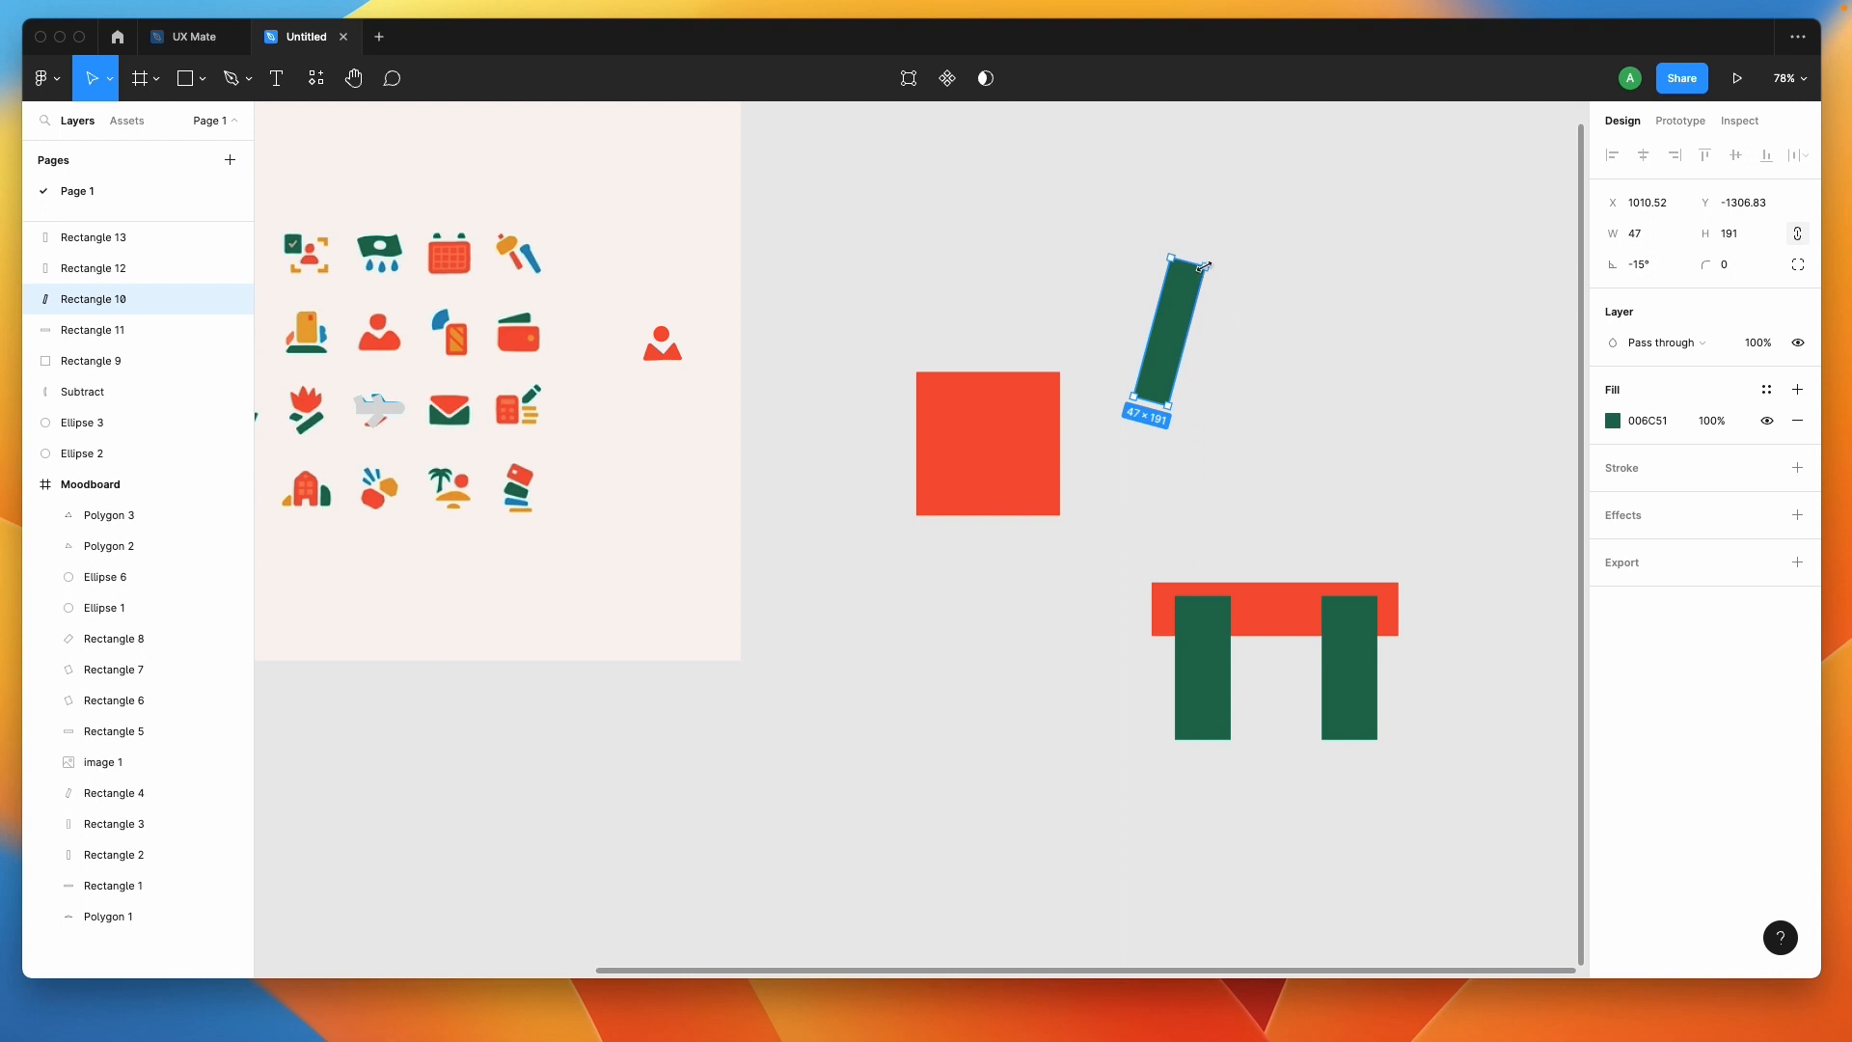
pyautogui.moveTo(1208, 258); pyautogui.dragTo(1231, 269)
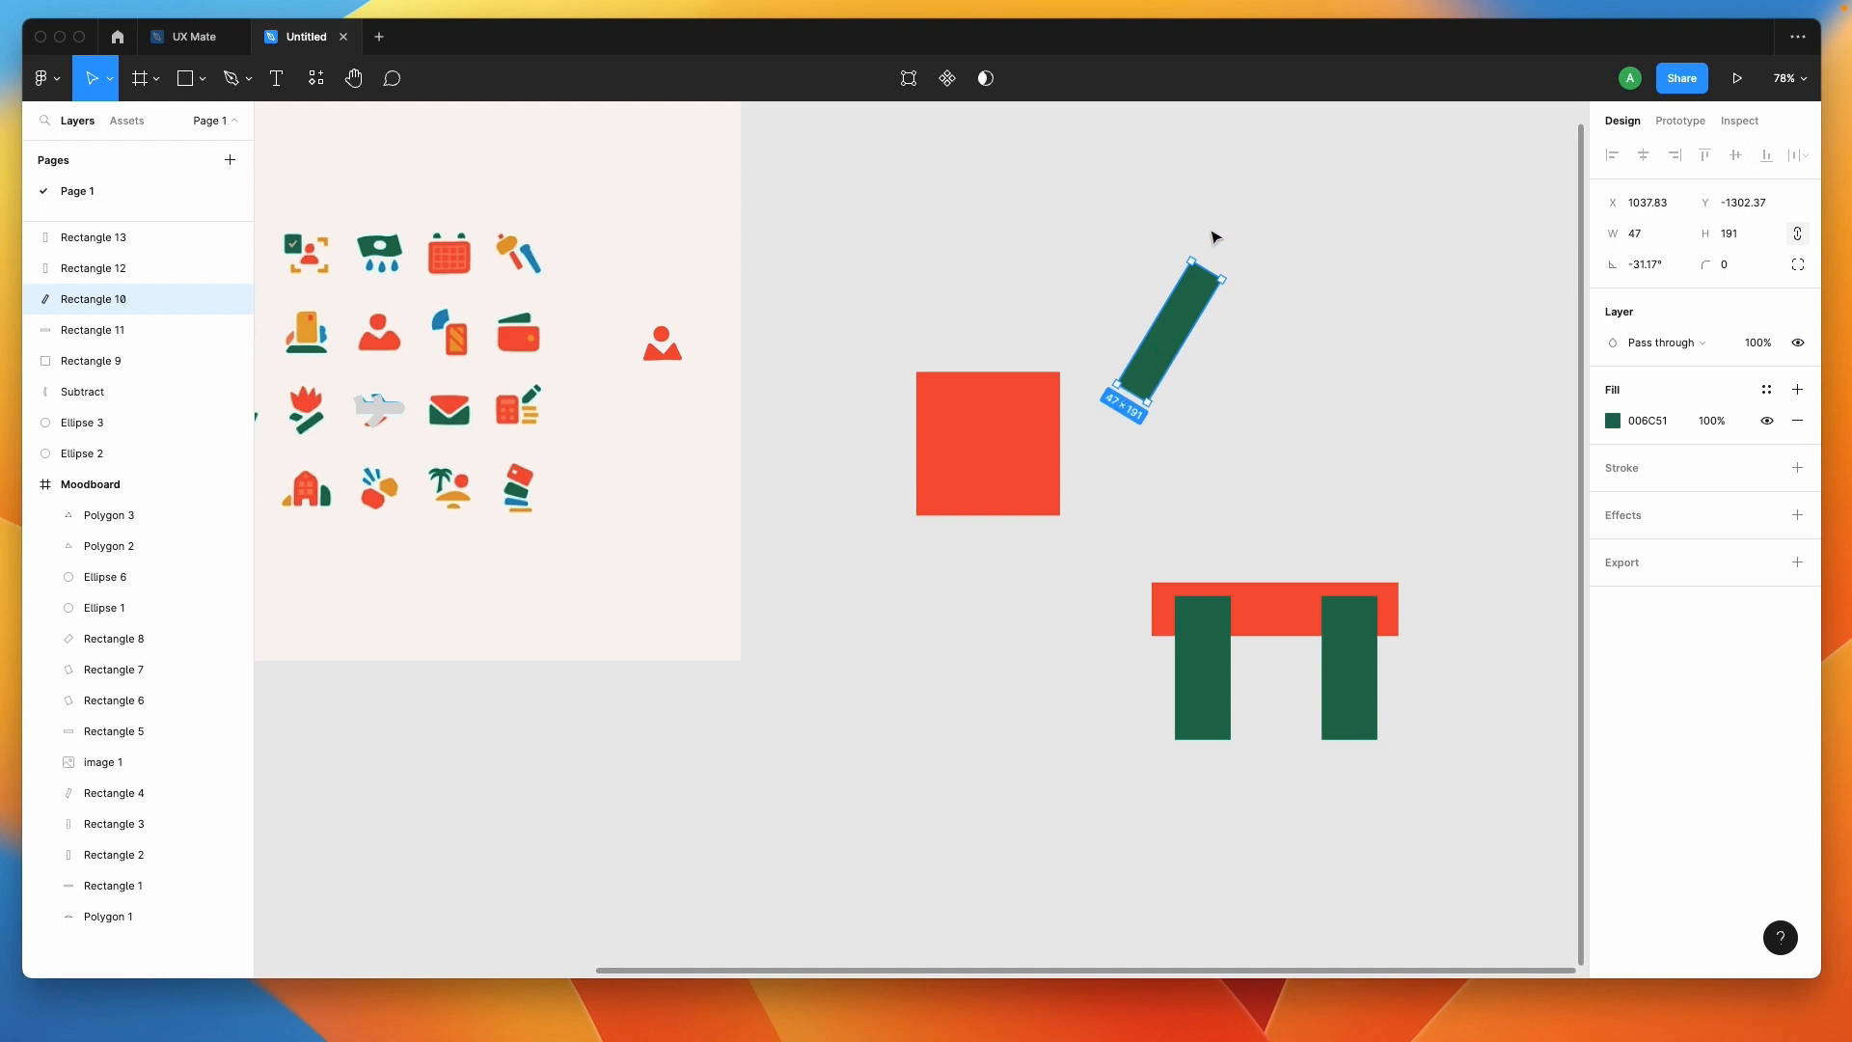
# Try to reshape the tilted green bar by moving its top corner point, and undo the change.
pyautogui.doubleClick(1189, 276)
pyautogui.scroll(3, 1192, 268)
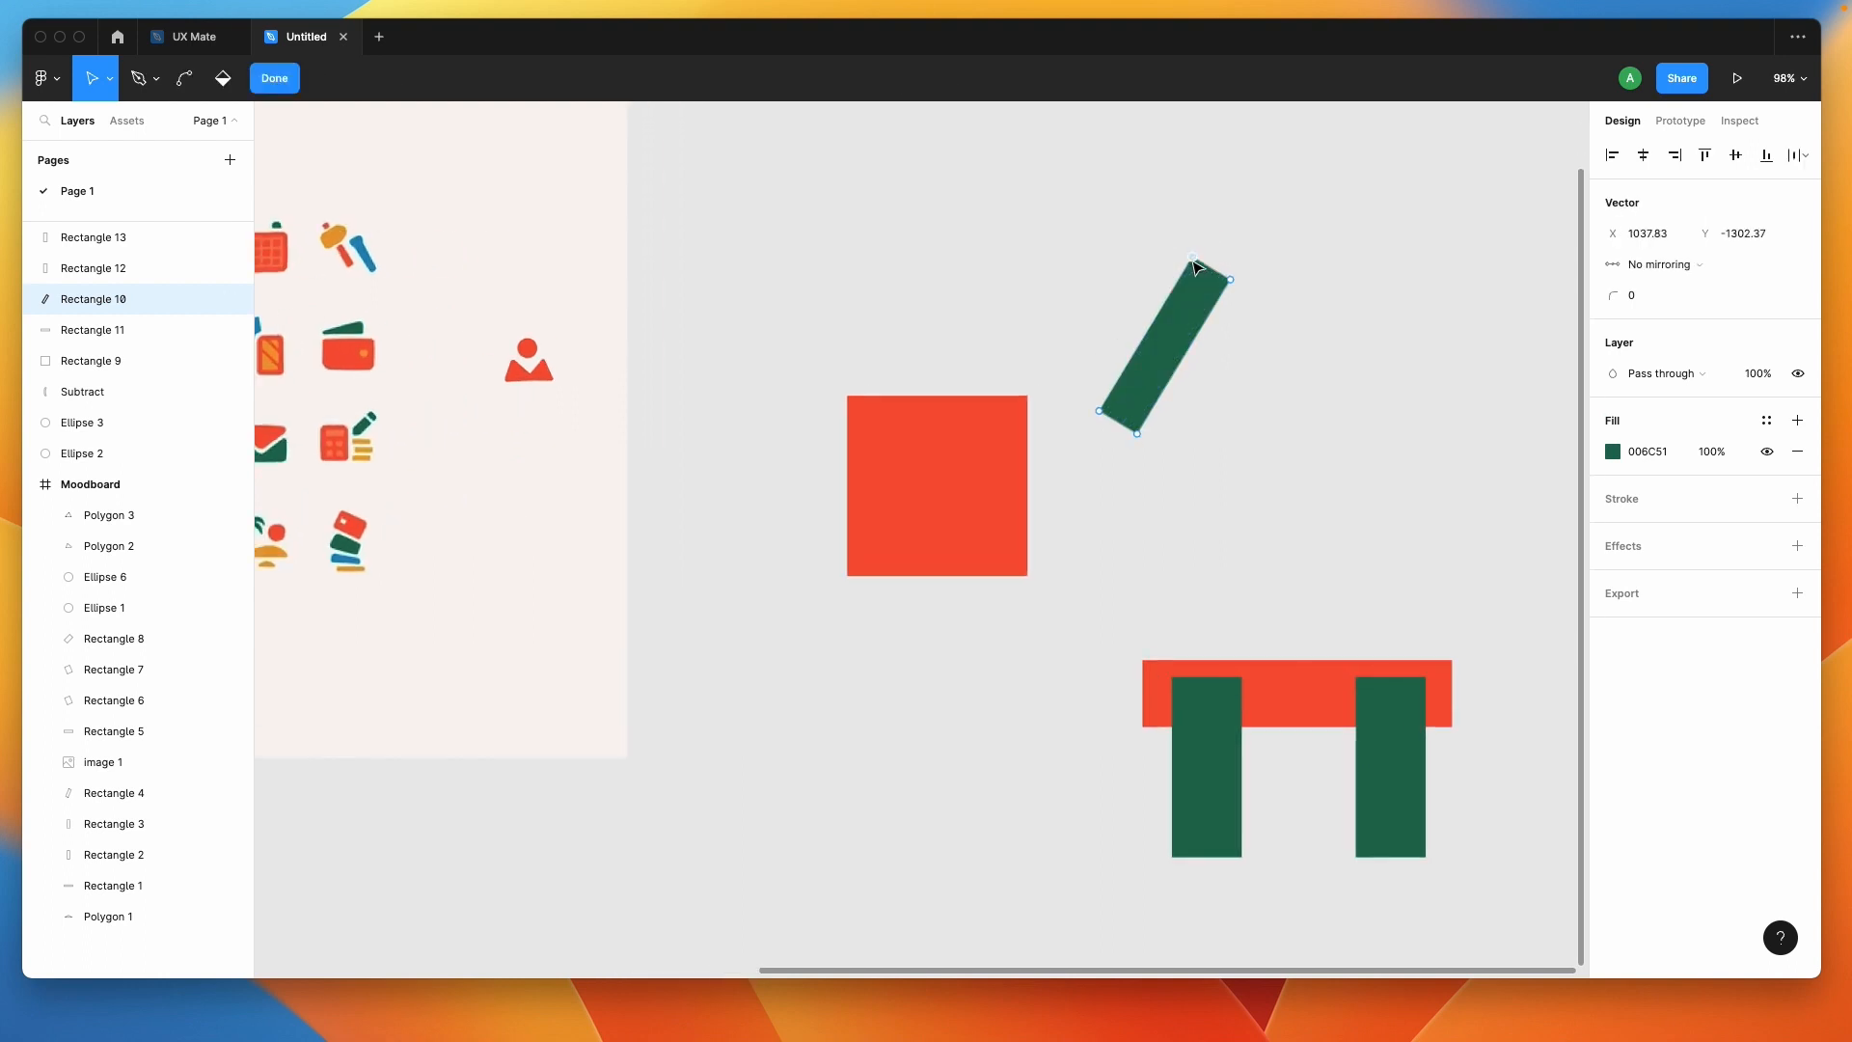
pyautogui.moveTo(1194, 266)
pyautogui.mouseDown()
pyautogui.moveTo(1100, 256)
pyautogui.moveTo(1191, 256)
pyautogui.moveTo(1197, 240)
pyautogui.mouseUp()
pyautogui.press('super')
pyautogui.press('super+z')
pyautogui.click(1315, 343)
pyautogui.click(1306, 347)
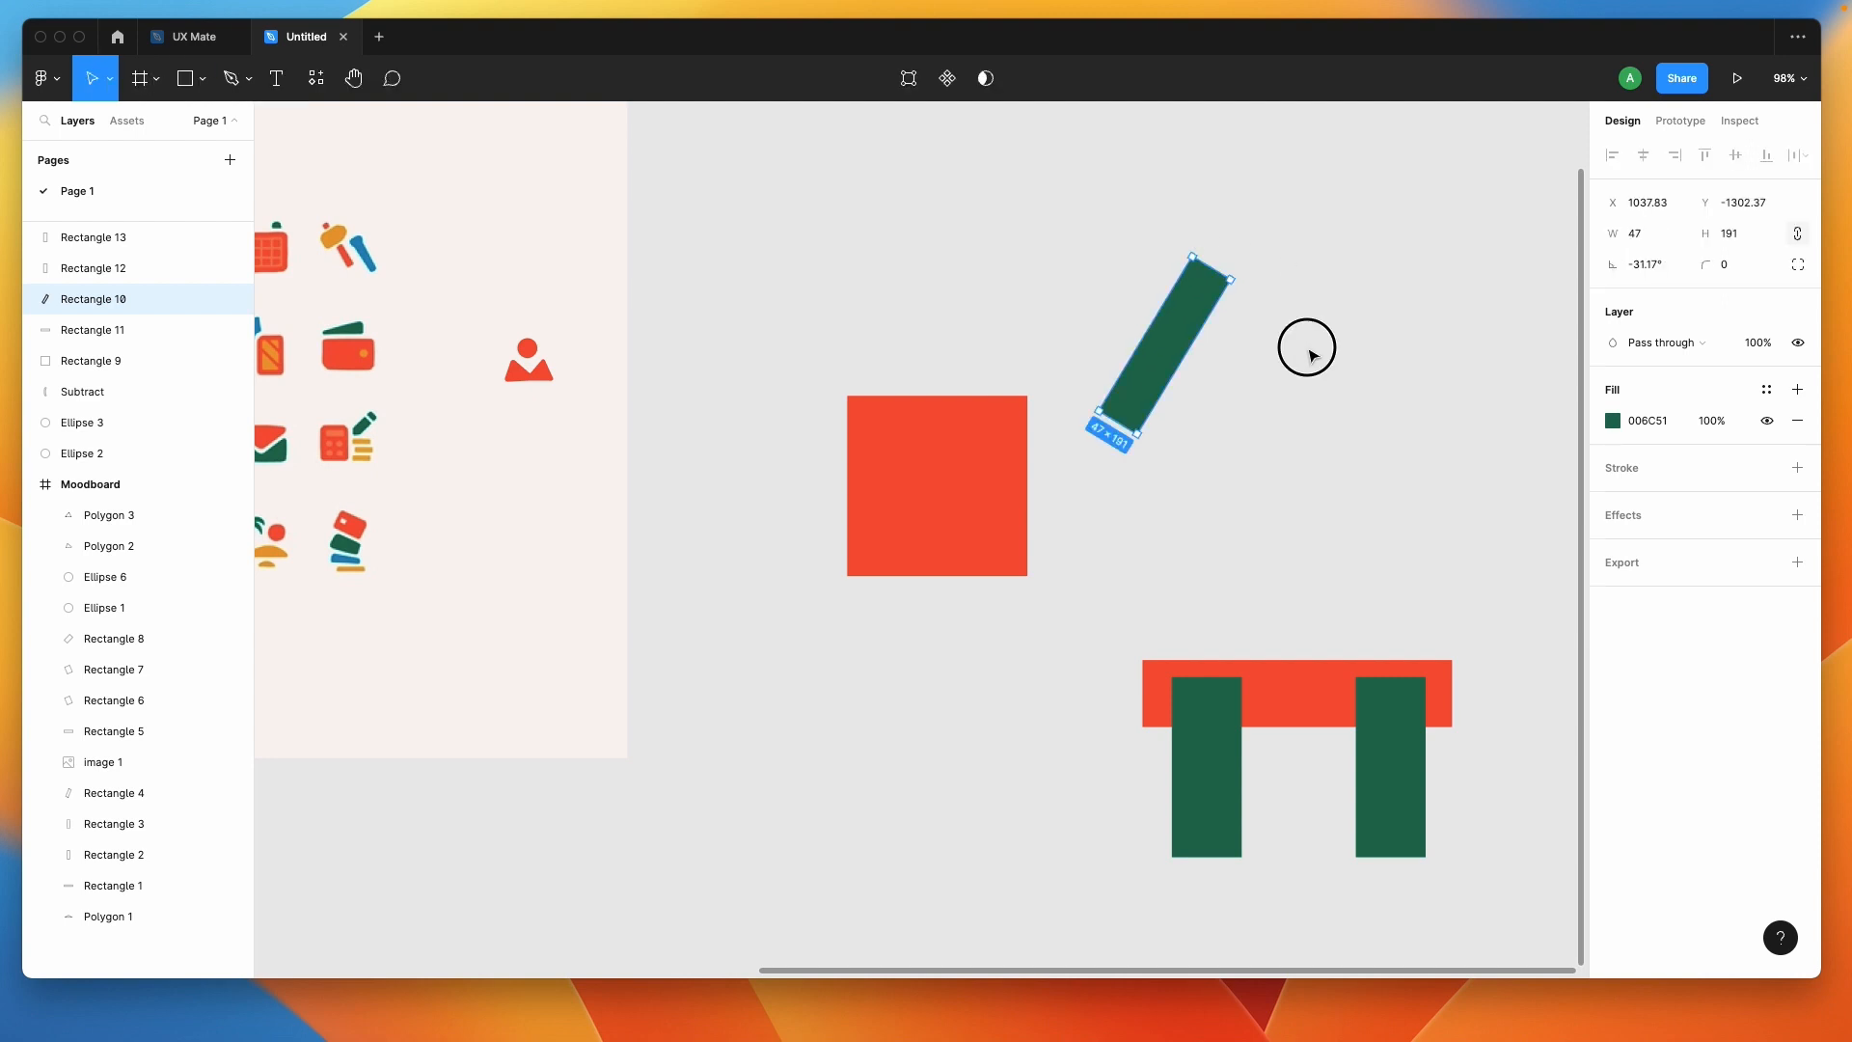
# Duplicate the red tabletop bar, shorten it and tilt it against the green bar to form an inverted V.
pyautogui.hscroll(2, 1254, 338)
pyautogui.click(1145, 315)
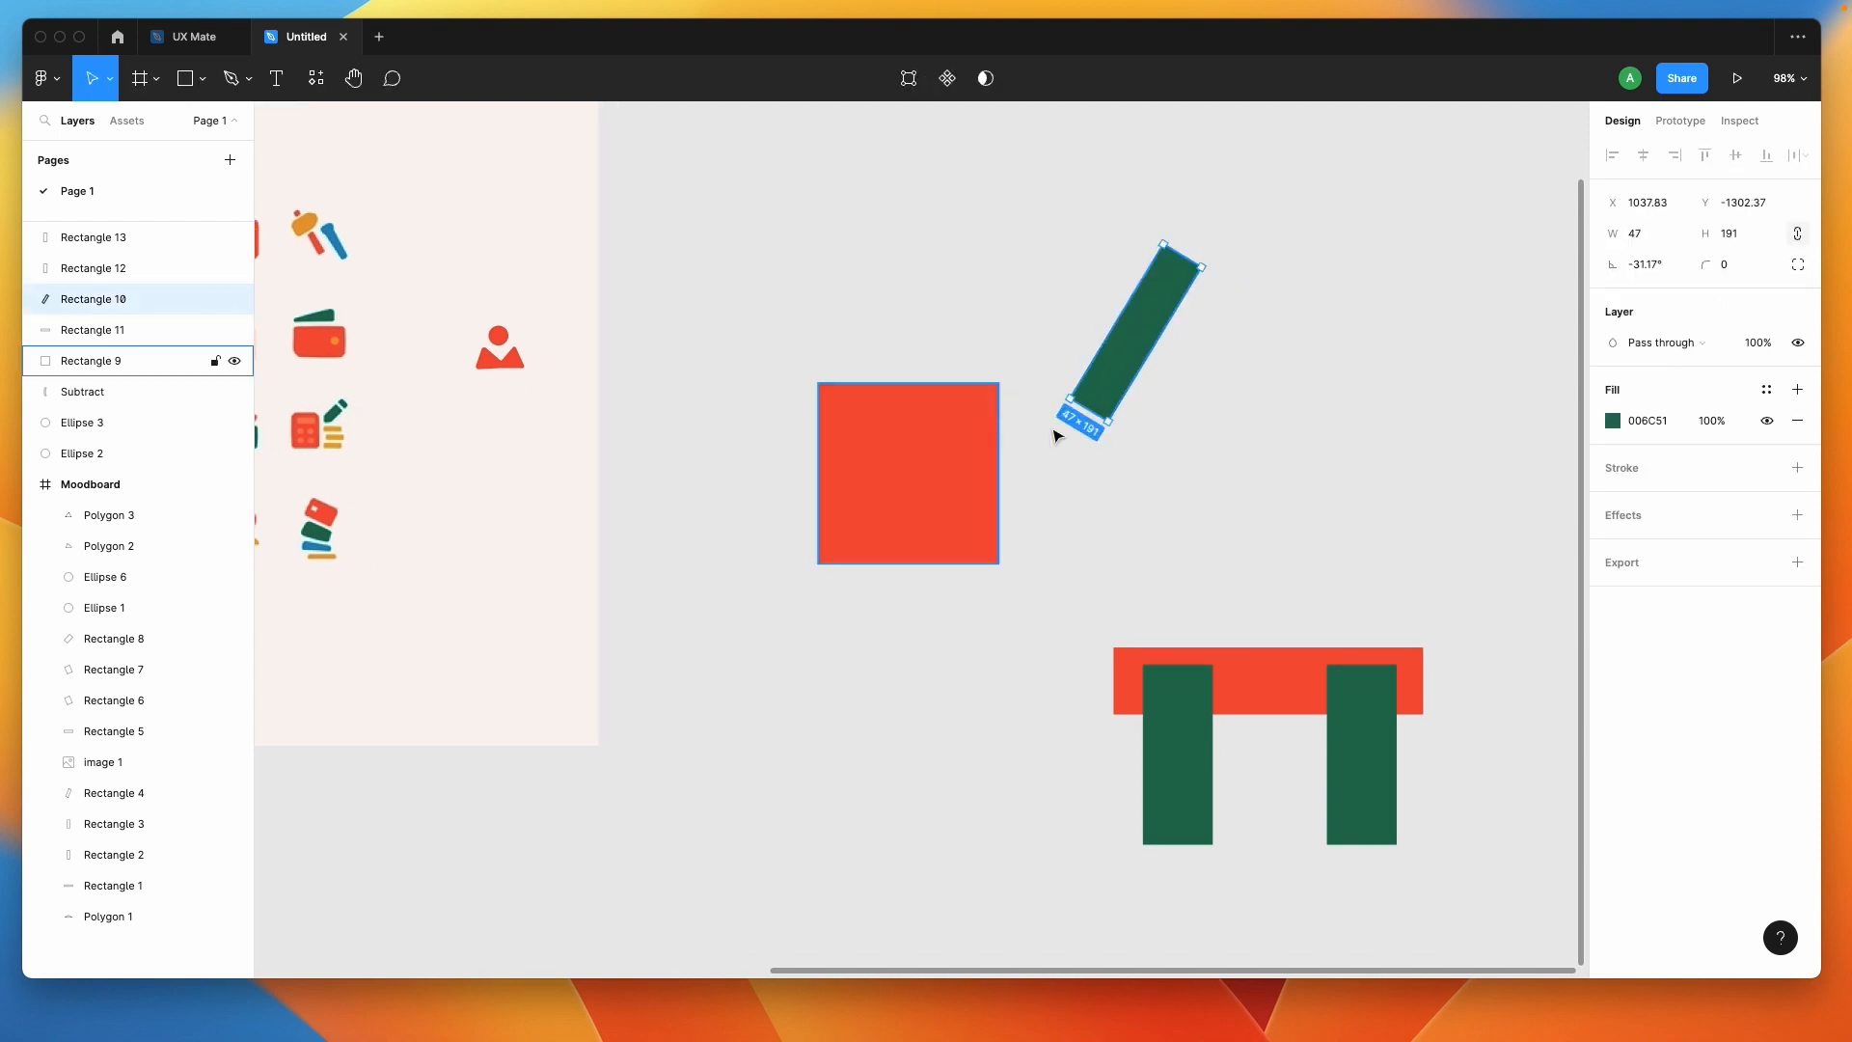
pyautogui.click(1244, 671)
pyautogui.moveTo(1248, 669); pyautogui.dragTo(1302, 422)
pyautogui.click(1423, 396)
pyautogui.moveTo(1423, 397); pyautogui.dragTo(1270, 488)
pyautogui.moveTo(1195, 409); pyautogui.dragTo(1215, 349)
pyautogui.moveTo(1251, 415); pyautogui.dragTo(1262, 424)
pyautogui.click(1381, 427)
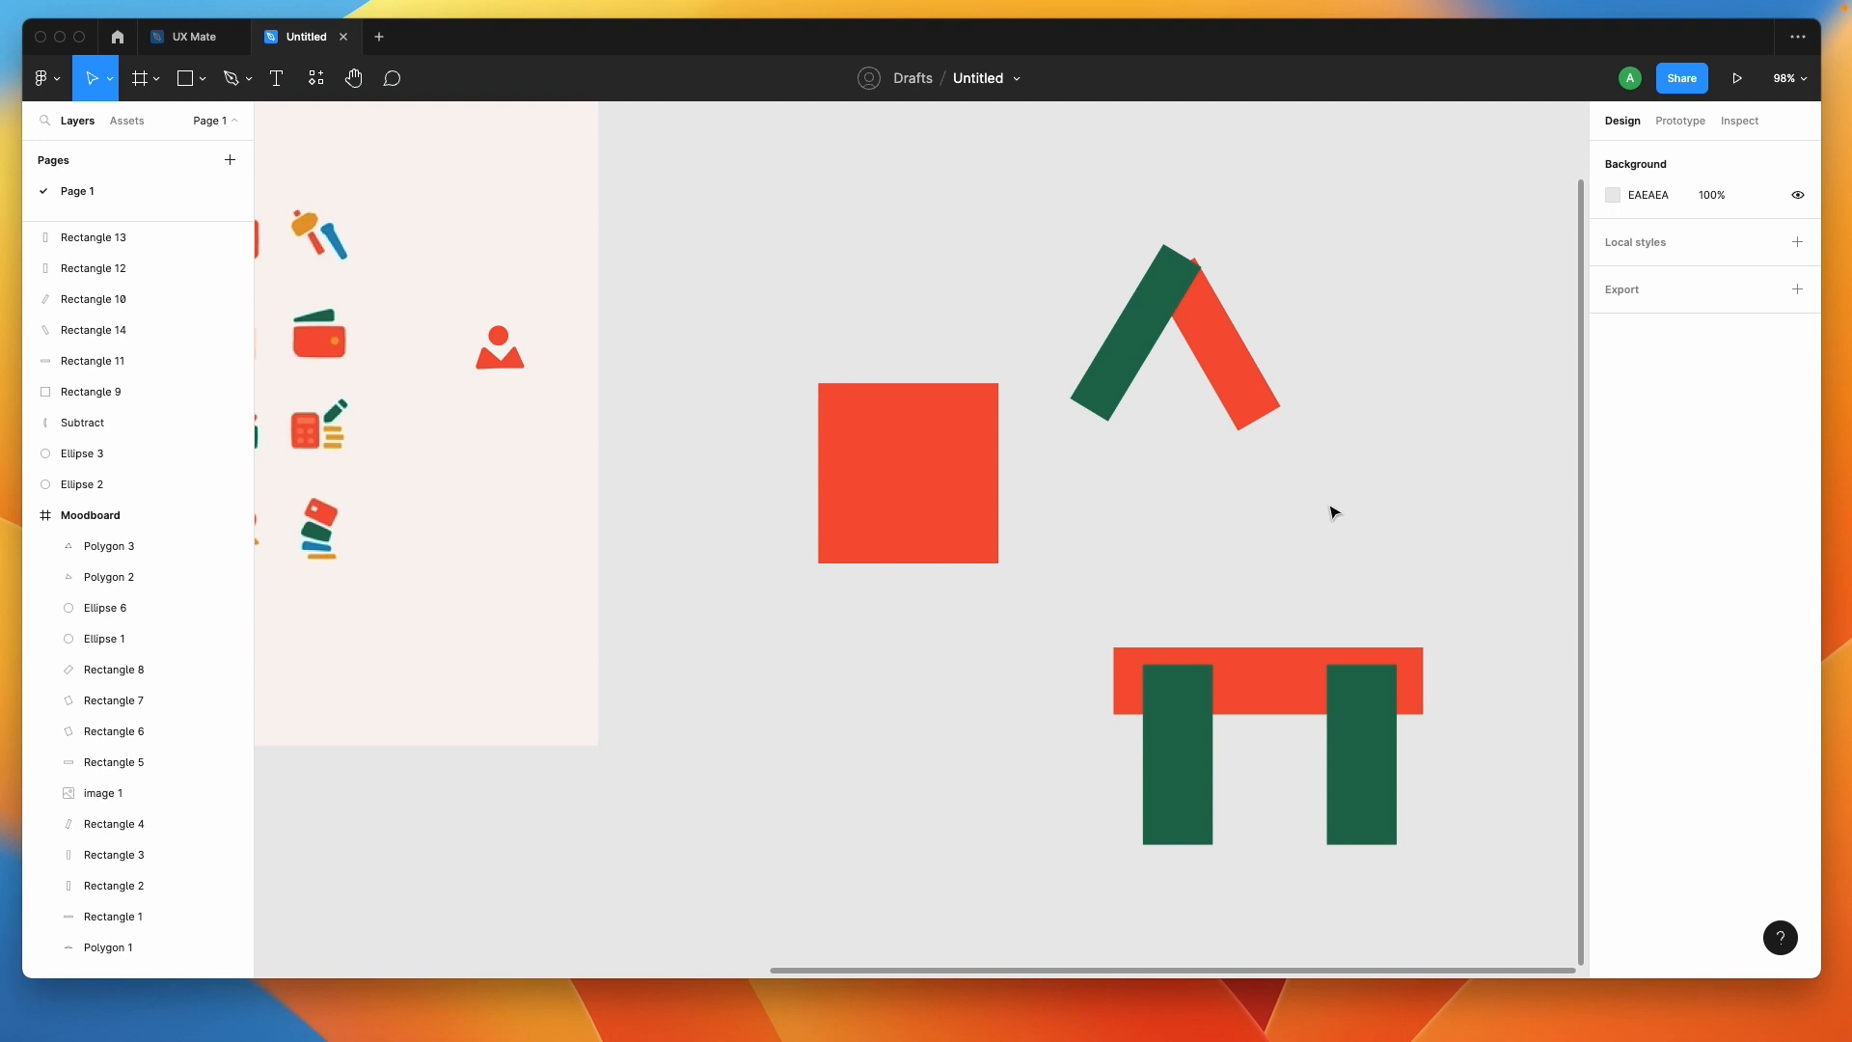
pyautogui.moveTo(1022, 206); pyautogui.dragTo(1247, 348)
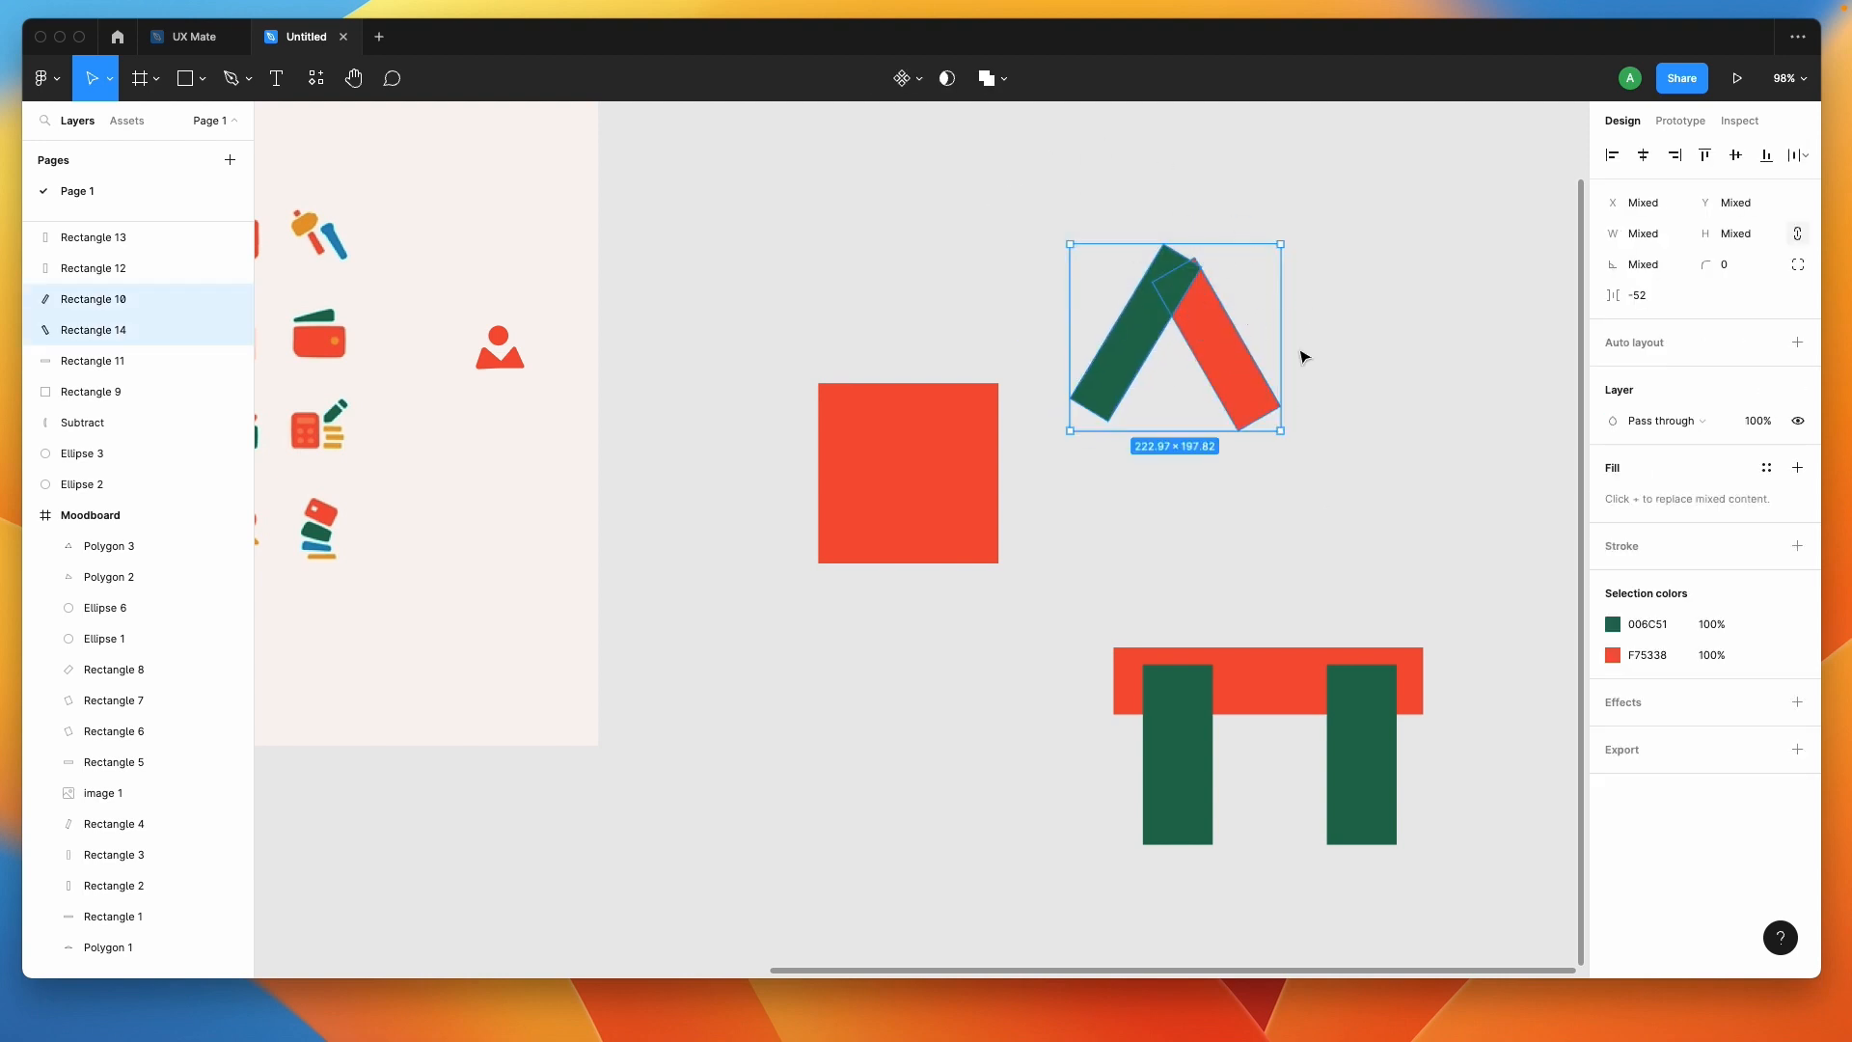
pyautogui.click(1334, 344)
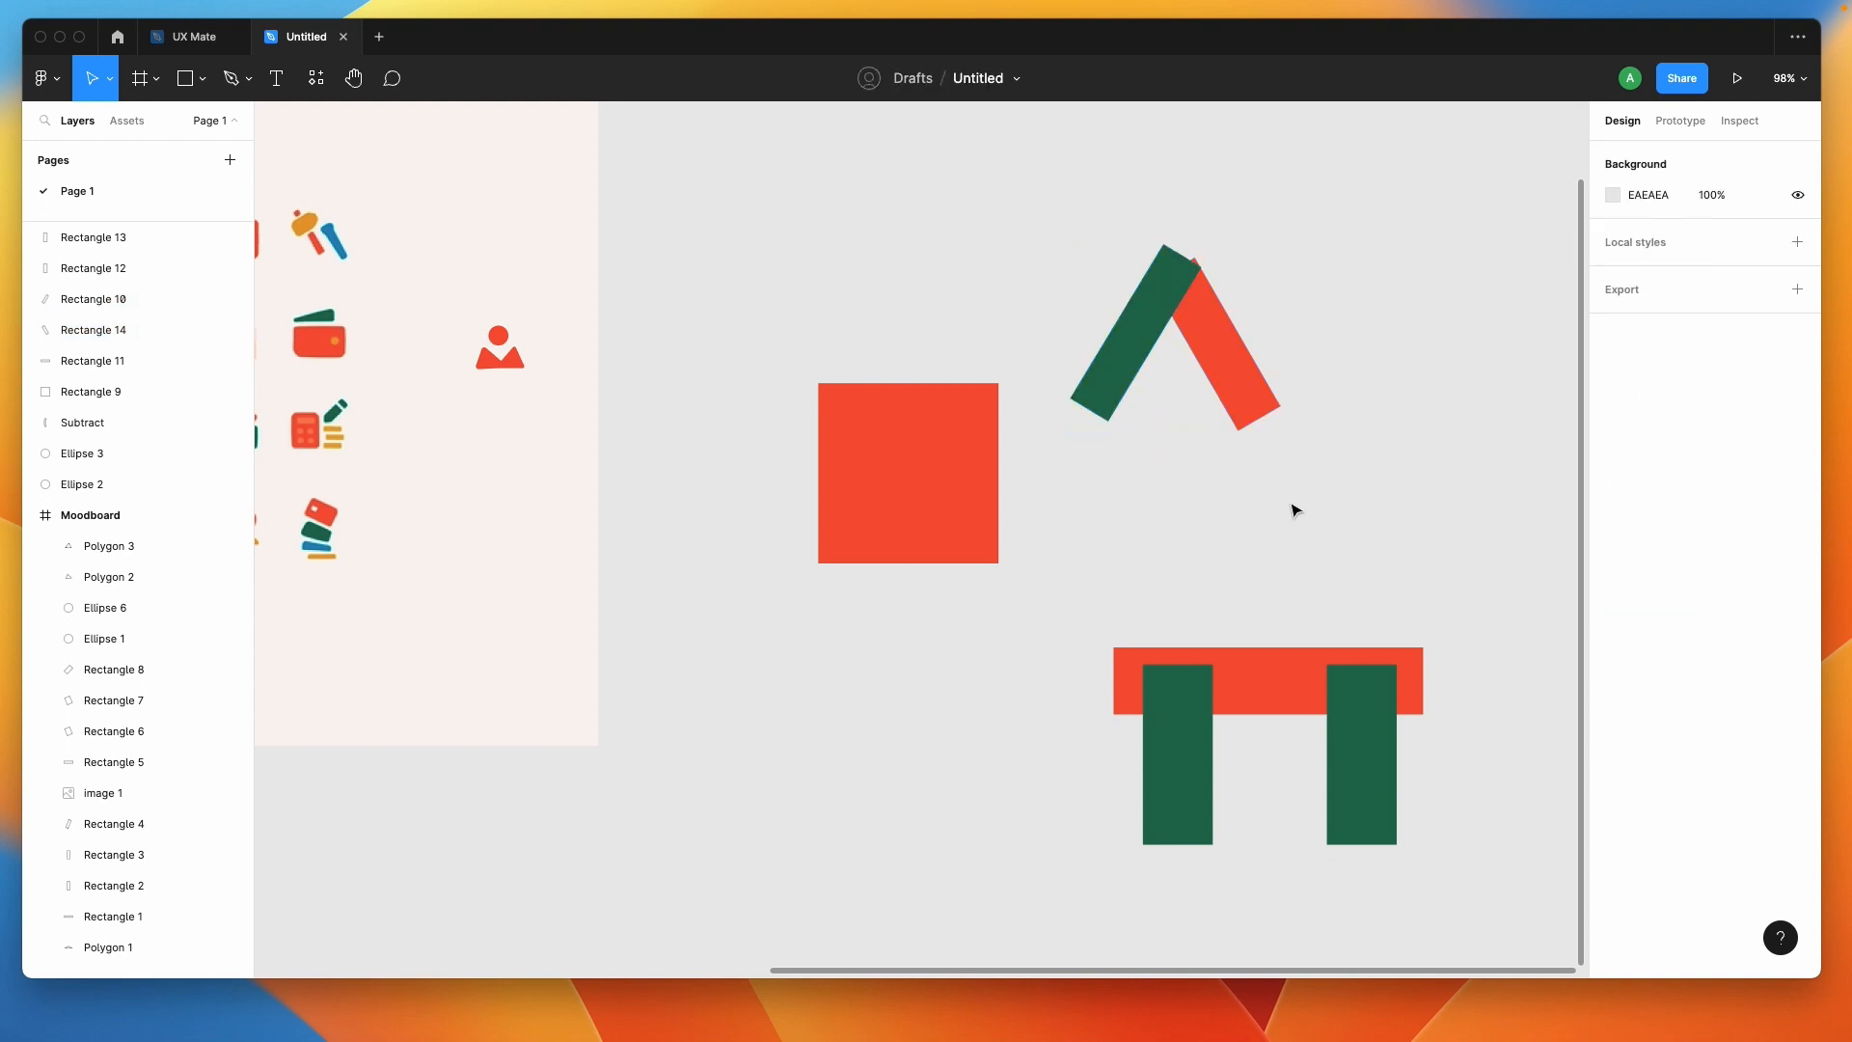
# Duplicate the red square to the right of the inverted V and narrow the copy to 96 × 191.
pyautogui.hscroll(3, 1293, 508)
pyautogui.scroll(-1, 1293, 509)
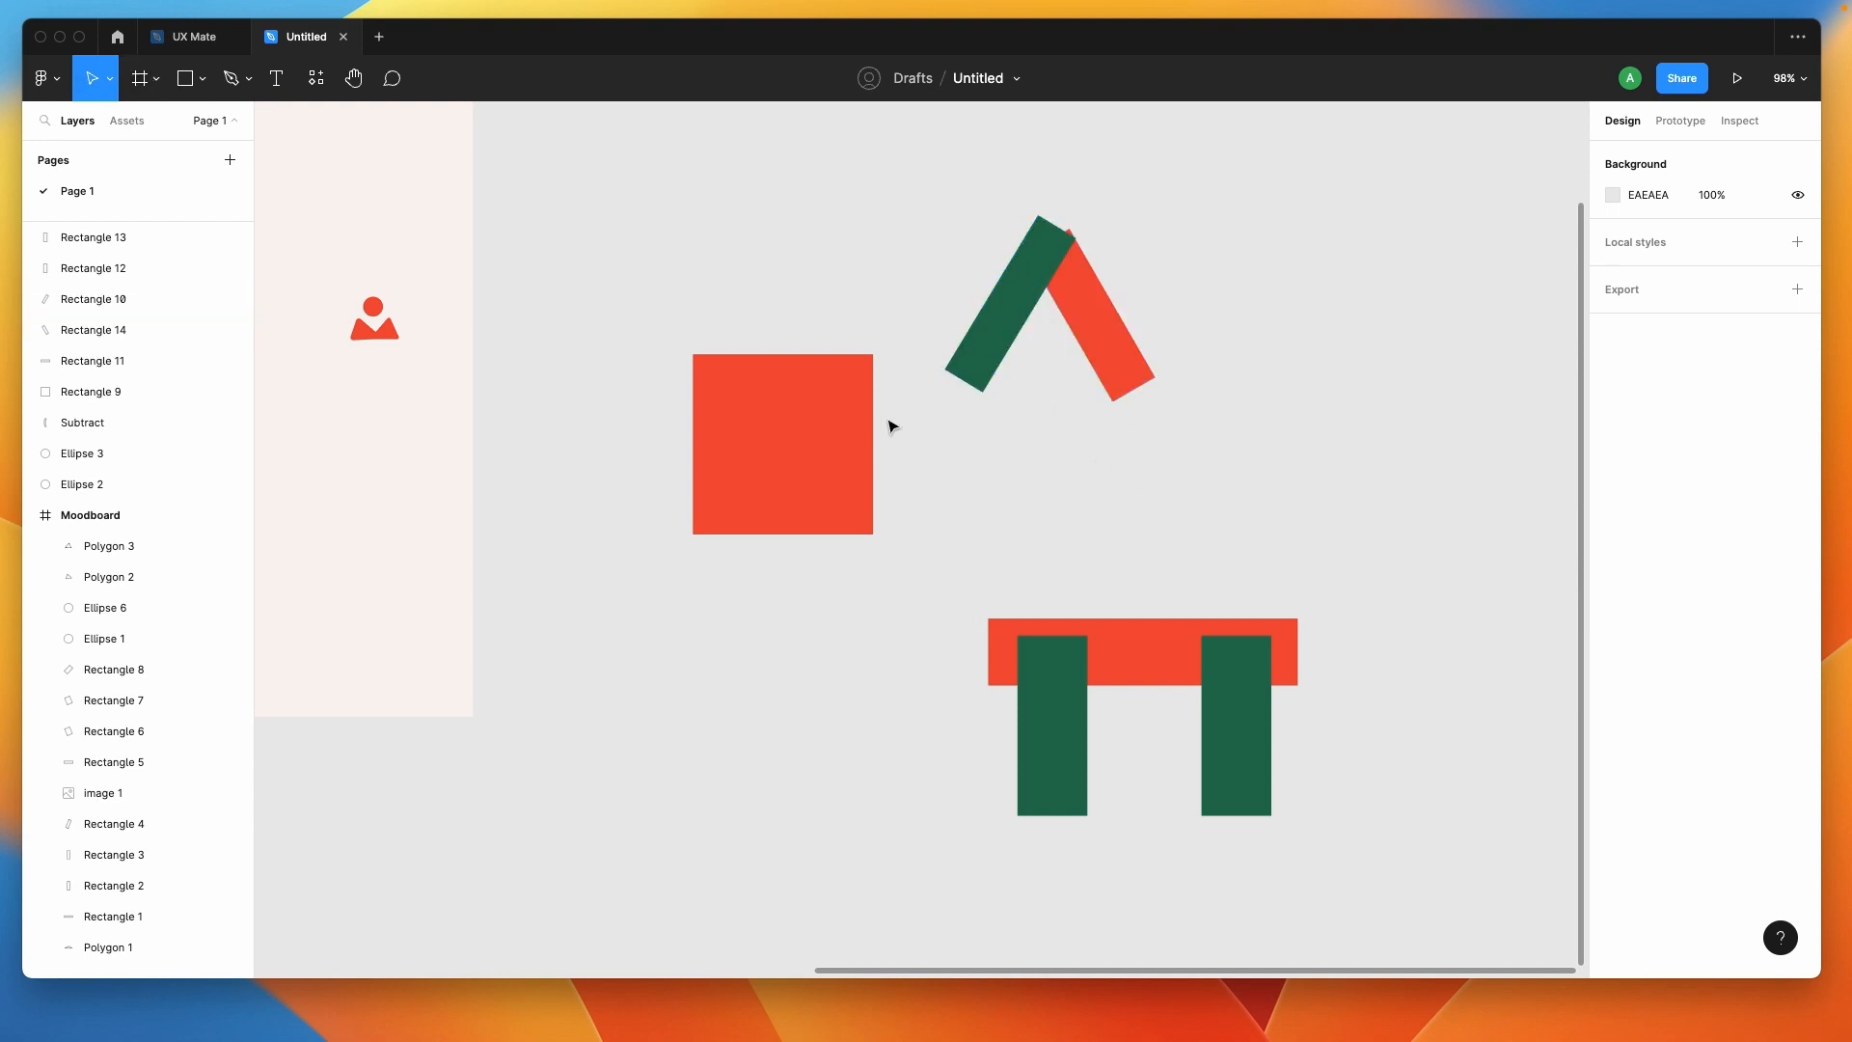
pyautogui.click(767, 425)
pyautogui.moveTo(767, 424); pyautogui.dragTo(1334, 427)
pyautogui.moveTo(1453, 442); pyautogui.dragTo(1362, 434)
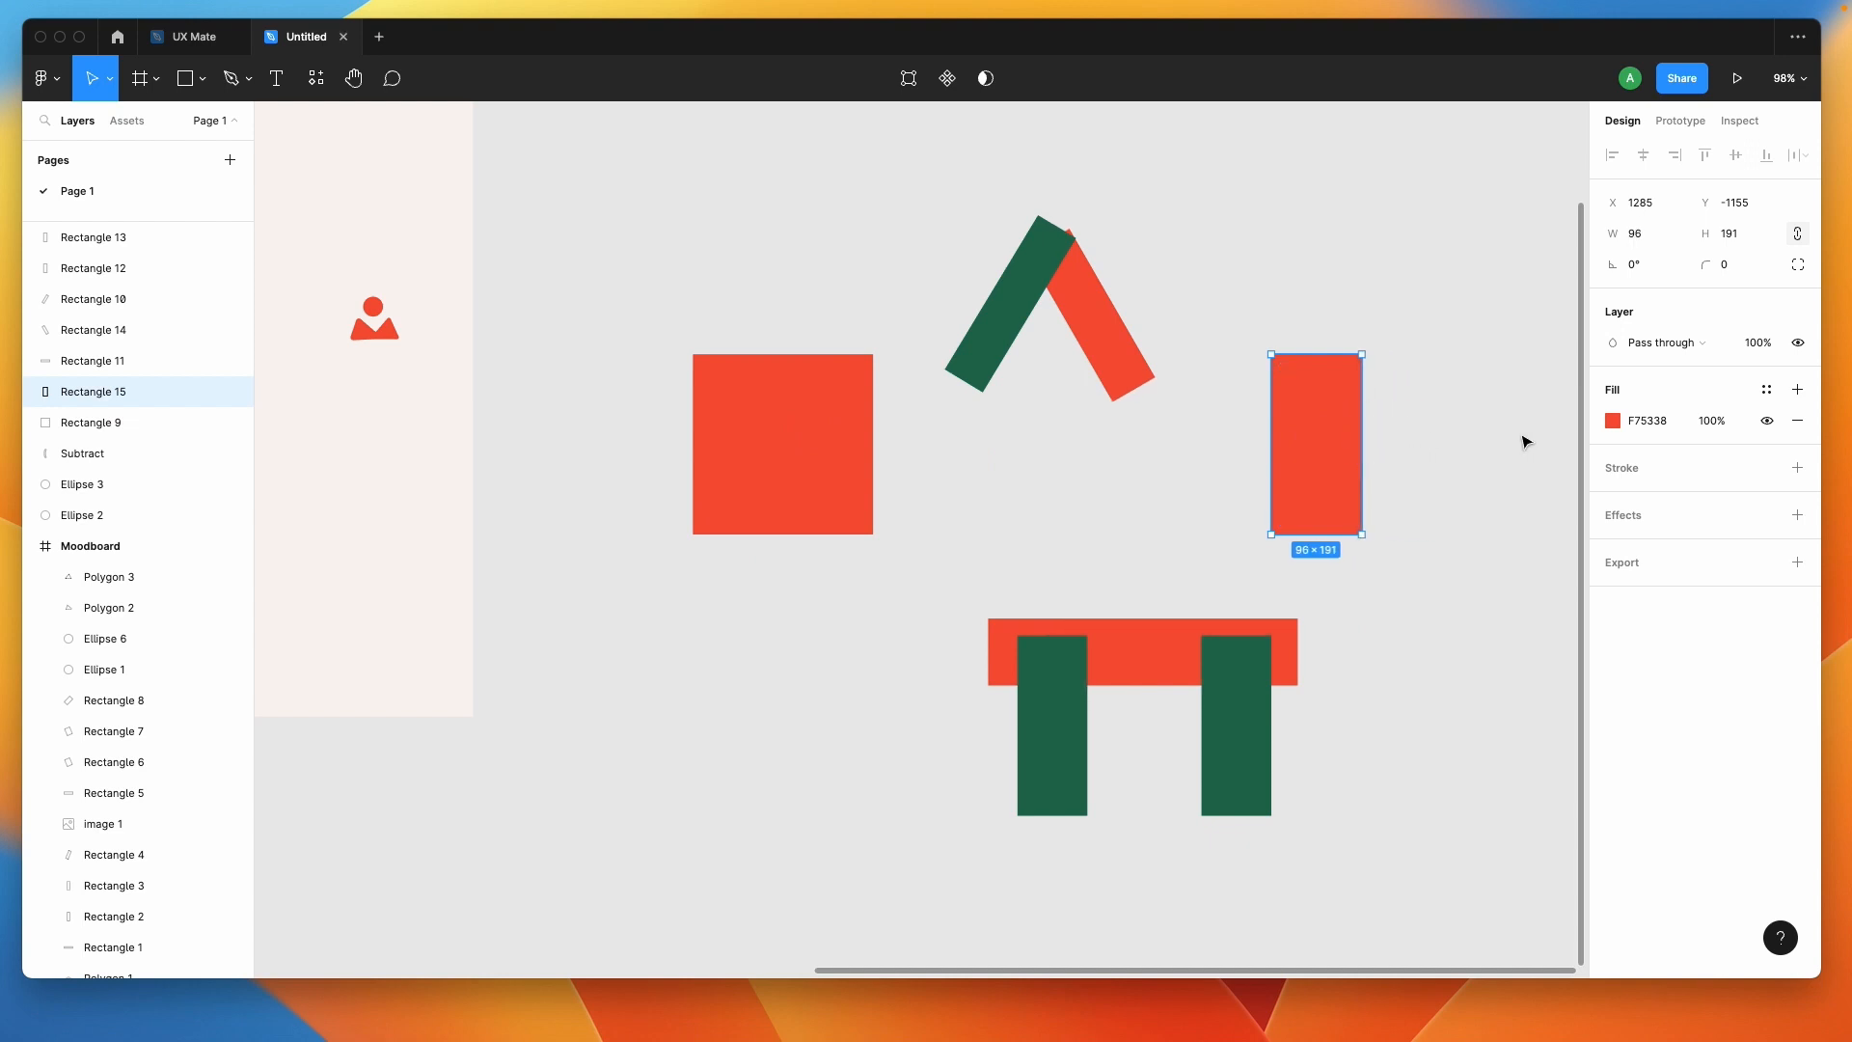
# Change the narrow red rectangle's fill to dark grey 454545 and shorten it to 96 × 175.
pyautogui.click(1608, 431)
pyautogui.moveTo(1504, 461); pyautogui.dragTo(1282, 612)
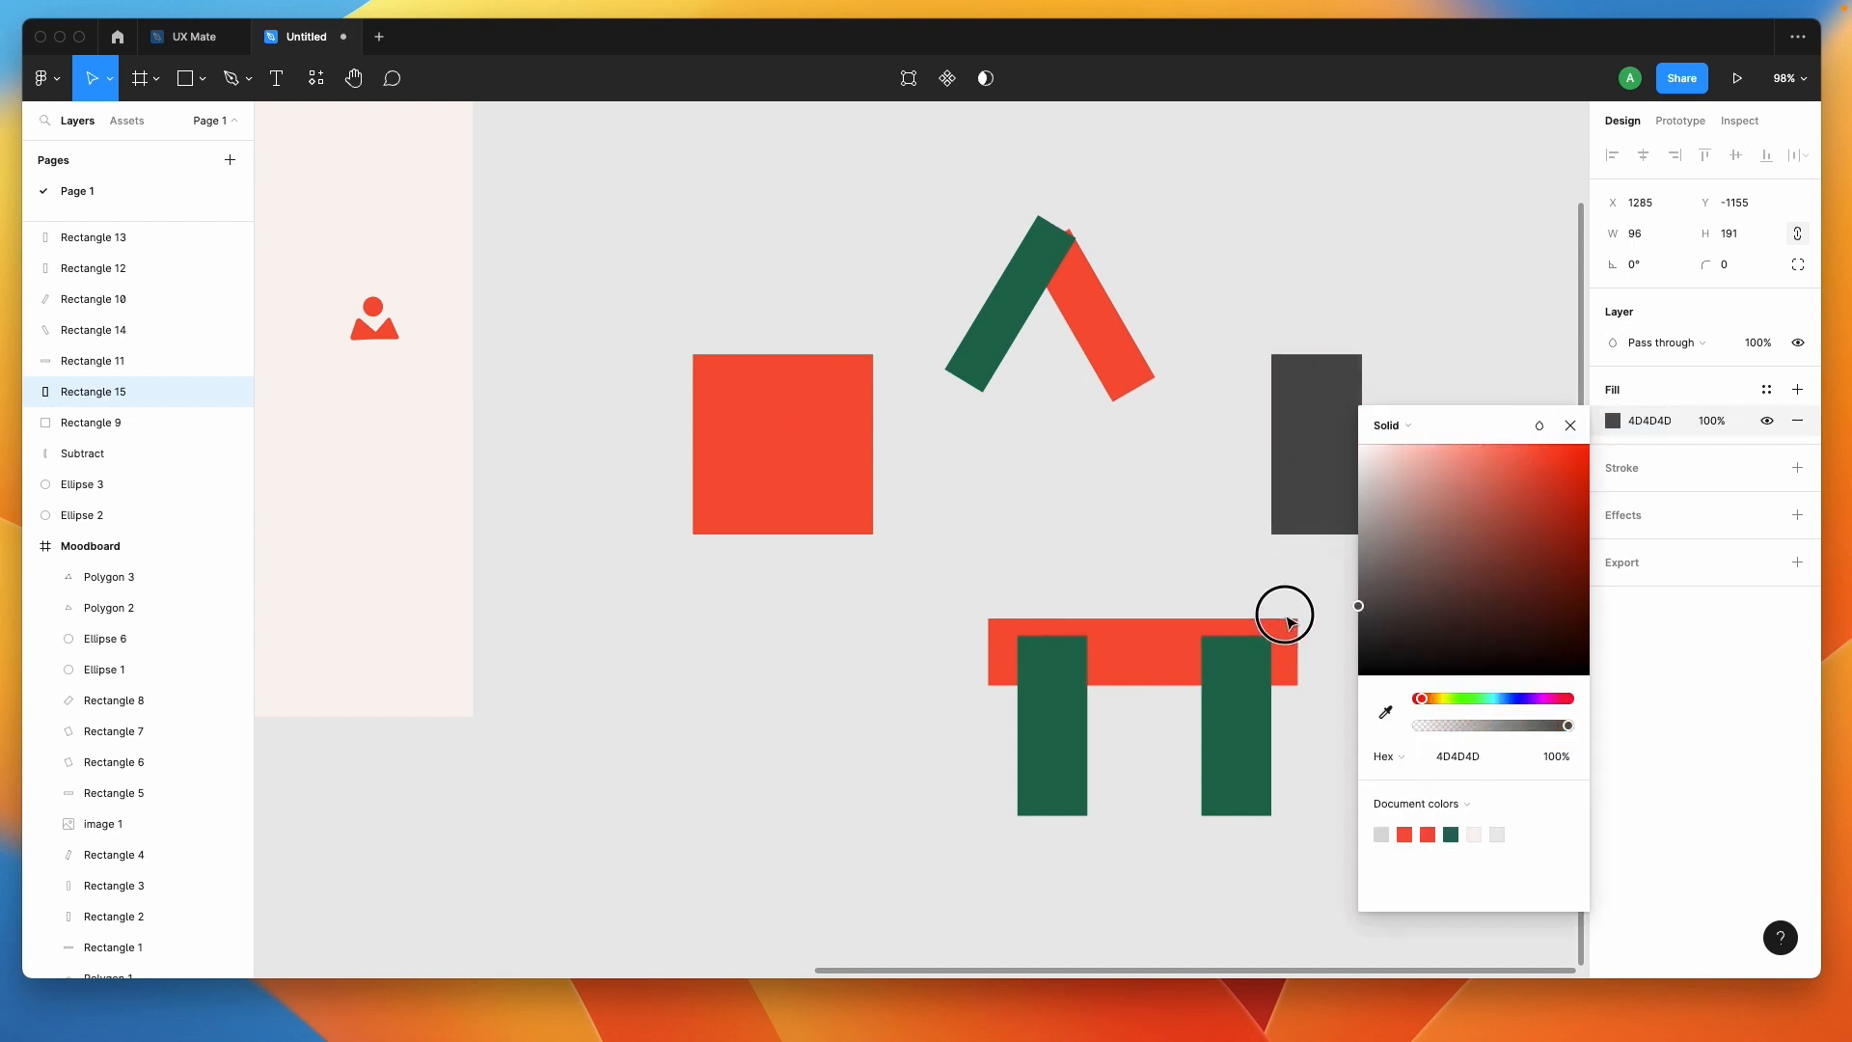
pyautogui.click(1232, 557)
pyautogui.click(1317, 482)
pyautogui.moveTo(1322, 533)
pyautogui.mouseDown()
pyautogui.moveTo(1322, 502)
pyautogui.moveTo(1322, 519)
pyautogui.mouseUp()
pyautogui.click(1426, 517)
pyautogui.click(1350, 436)
pyautogui.scroll(5, 1350, 435)
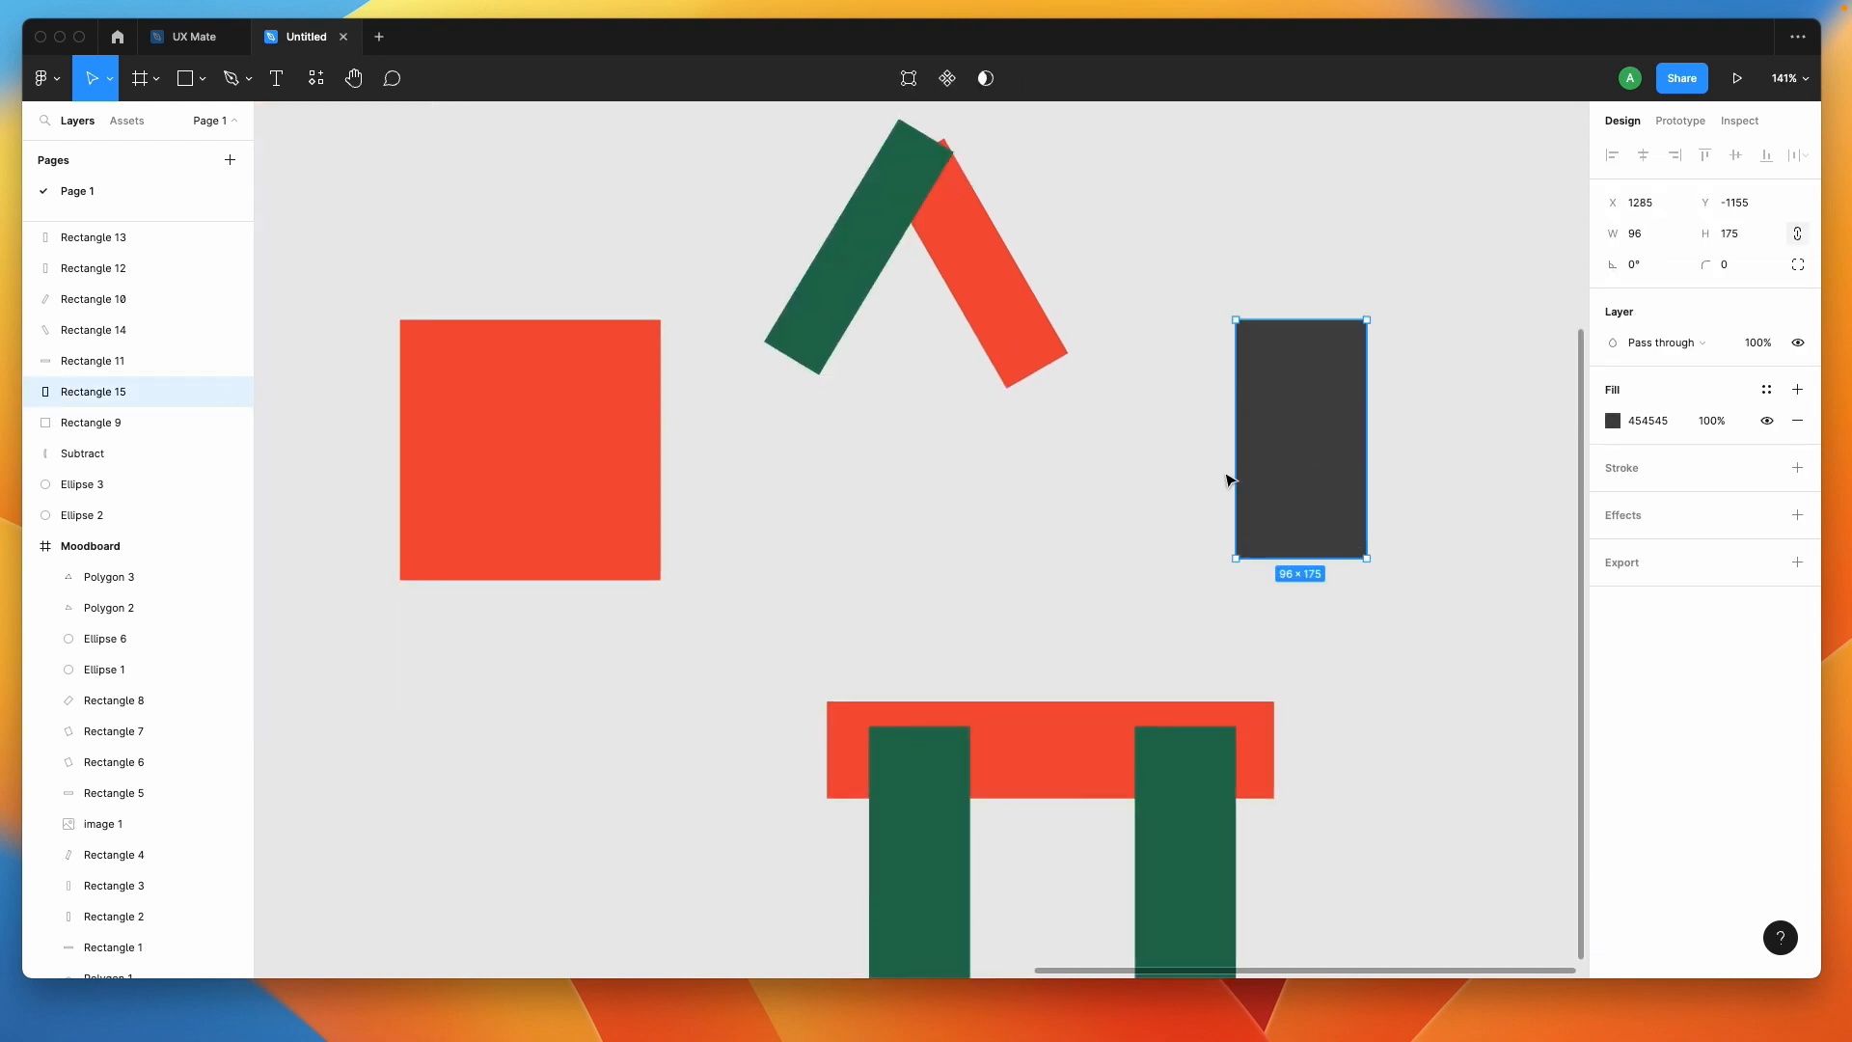
# Draw a 67 × 8 bar near the bottom of the dark rectangle and fill it with the canvas grey EAEAEA.
pyautogui.press('r')
pyautogui.moveTo(1257, 533); pyautogui.dragTo(1348, 544)
pyautogui.press('i')
pyautogui.click(1413, 604)
pyautogui.click(1177, 556)
pyautogui.scroll(3, 1251, 526)
pyautogui.click(1315, 544)
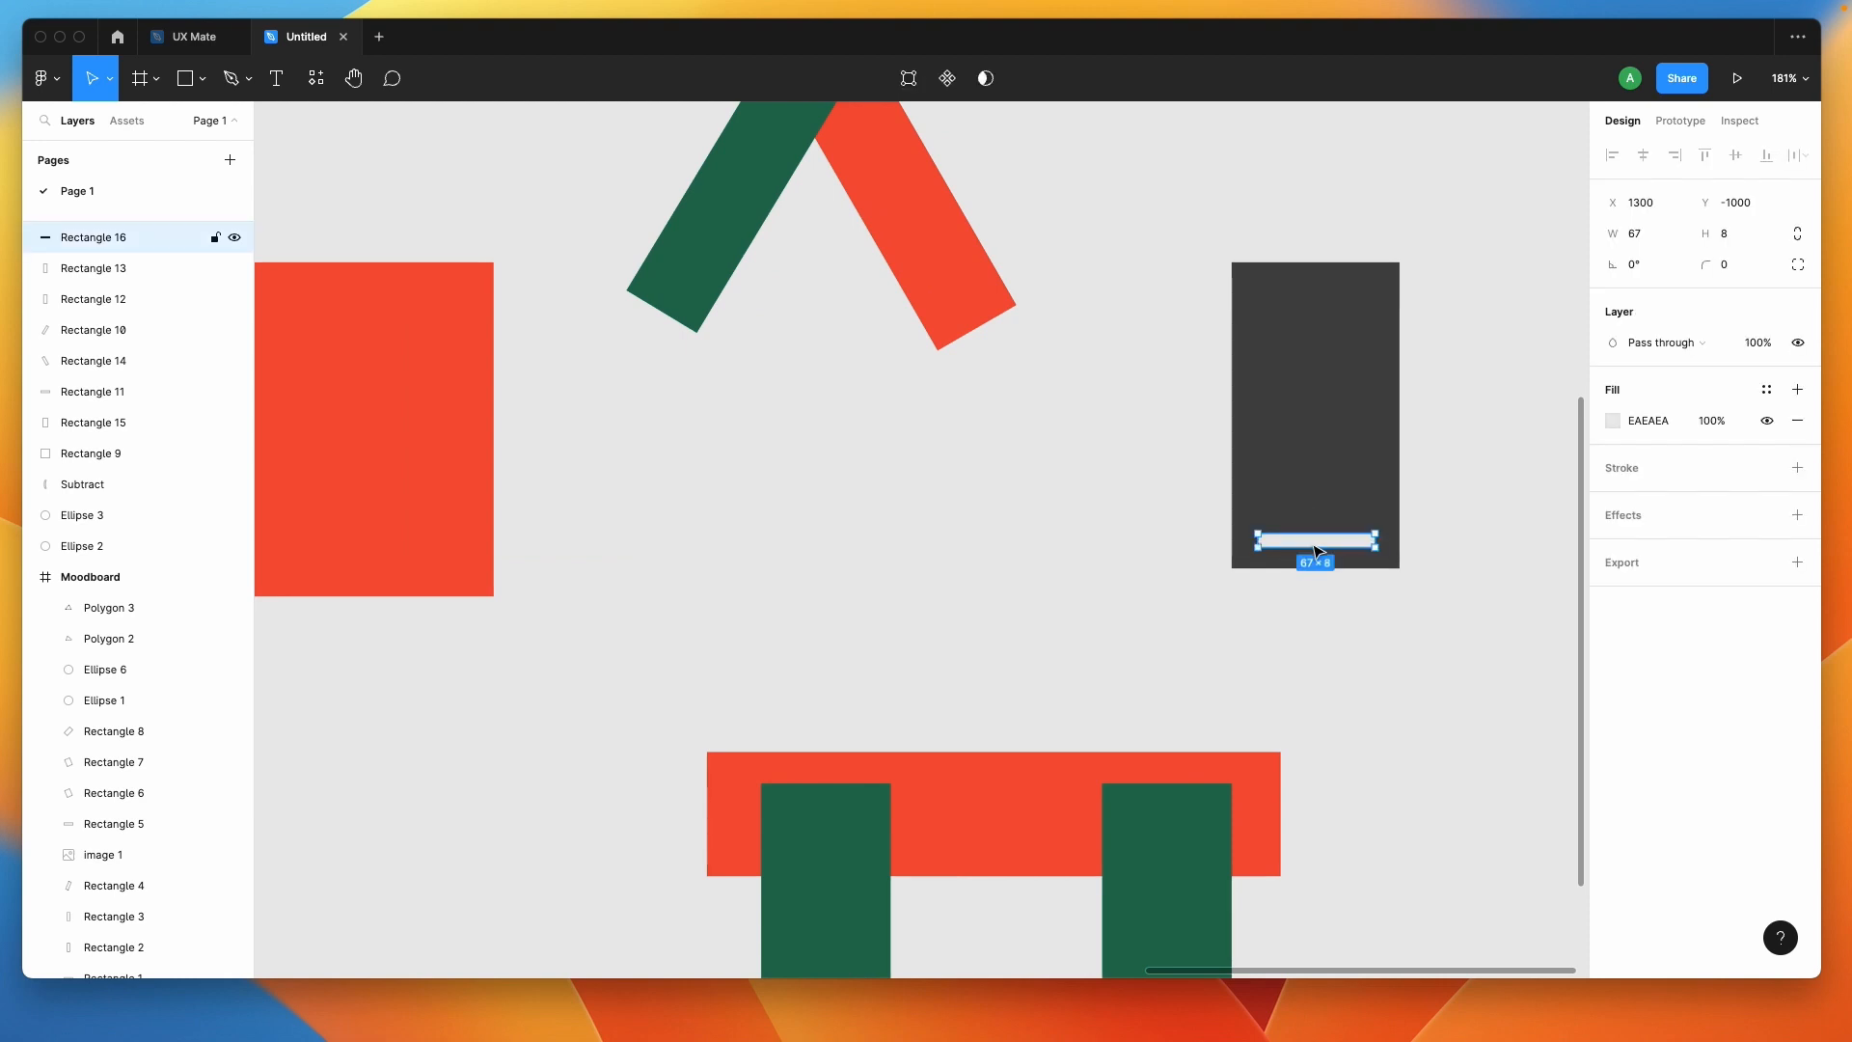
# Copy the light bar to the dark rectangle's top edge and turn the bottom one into a row of three small button squares.
pyautogui.moveTo(1258, 540); pyautogui.dragTo(1412, 307)
pyautogui.scroll(3, 1314, 542)
pyautogui.click(1322, 542)
pyautogui.scroll(-4, 1410, 542)
pyautogui.click(1356, 545)
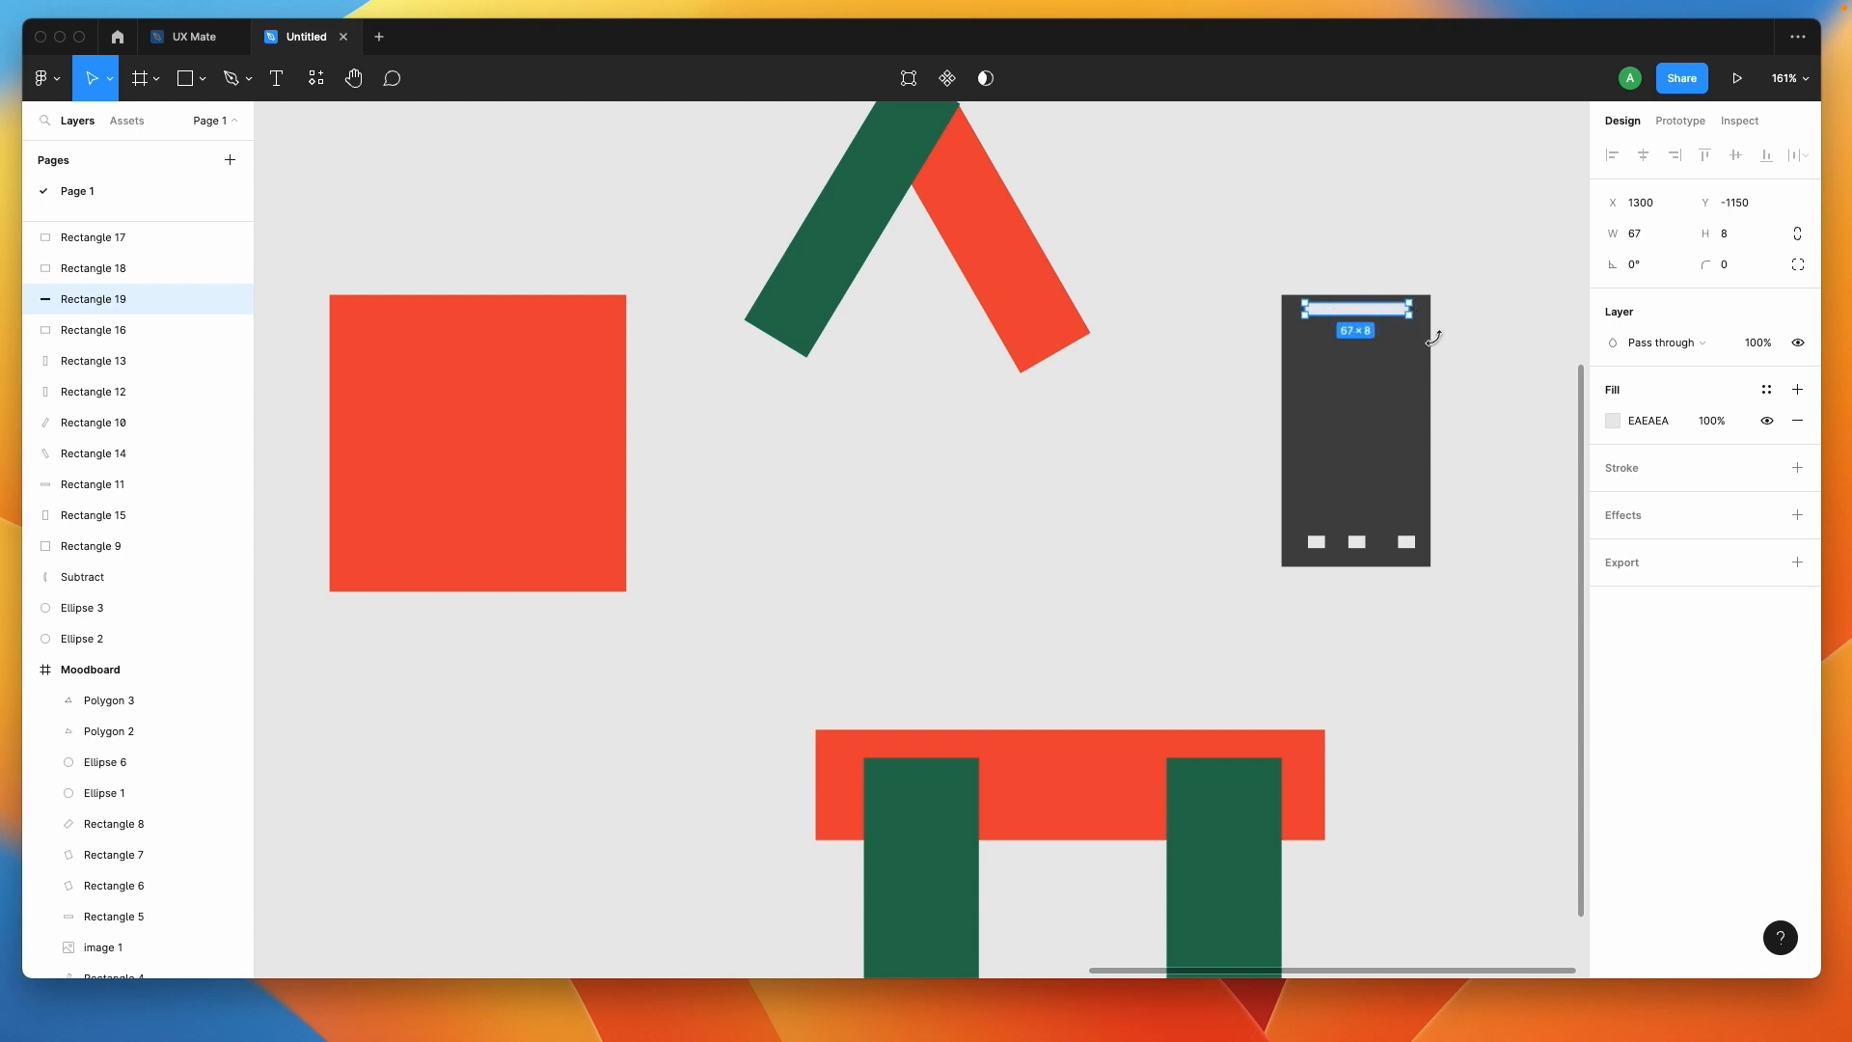
pyautogui.click(1486, 427)
pyautogui.scroll(-5, 1486, 426)
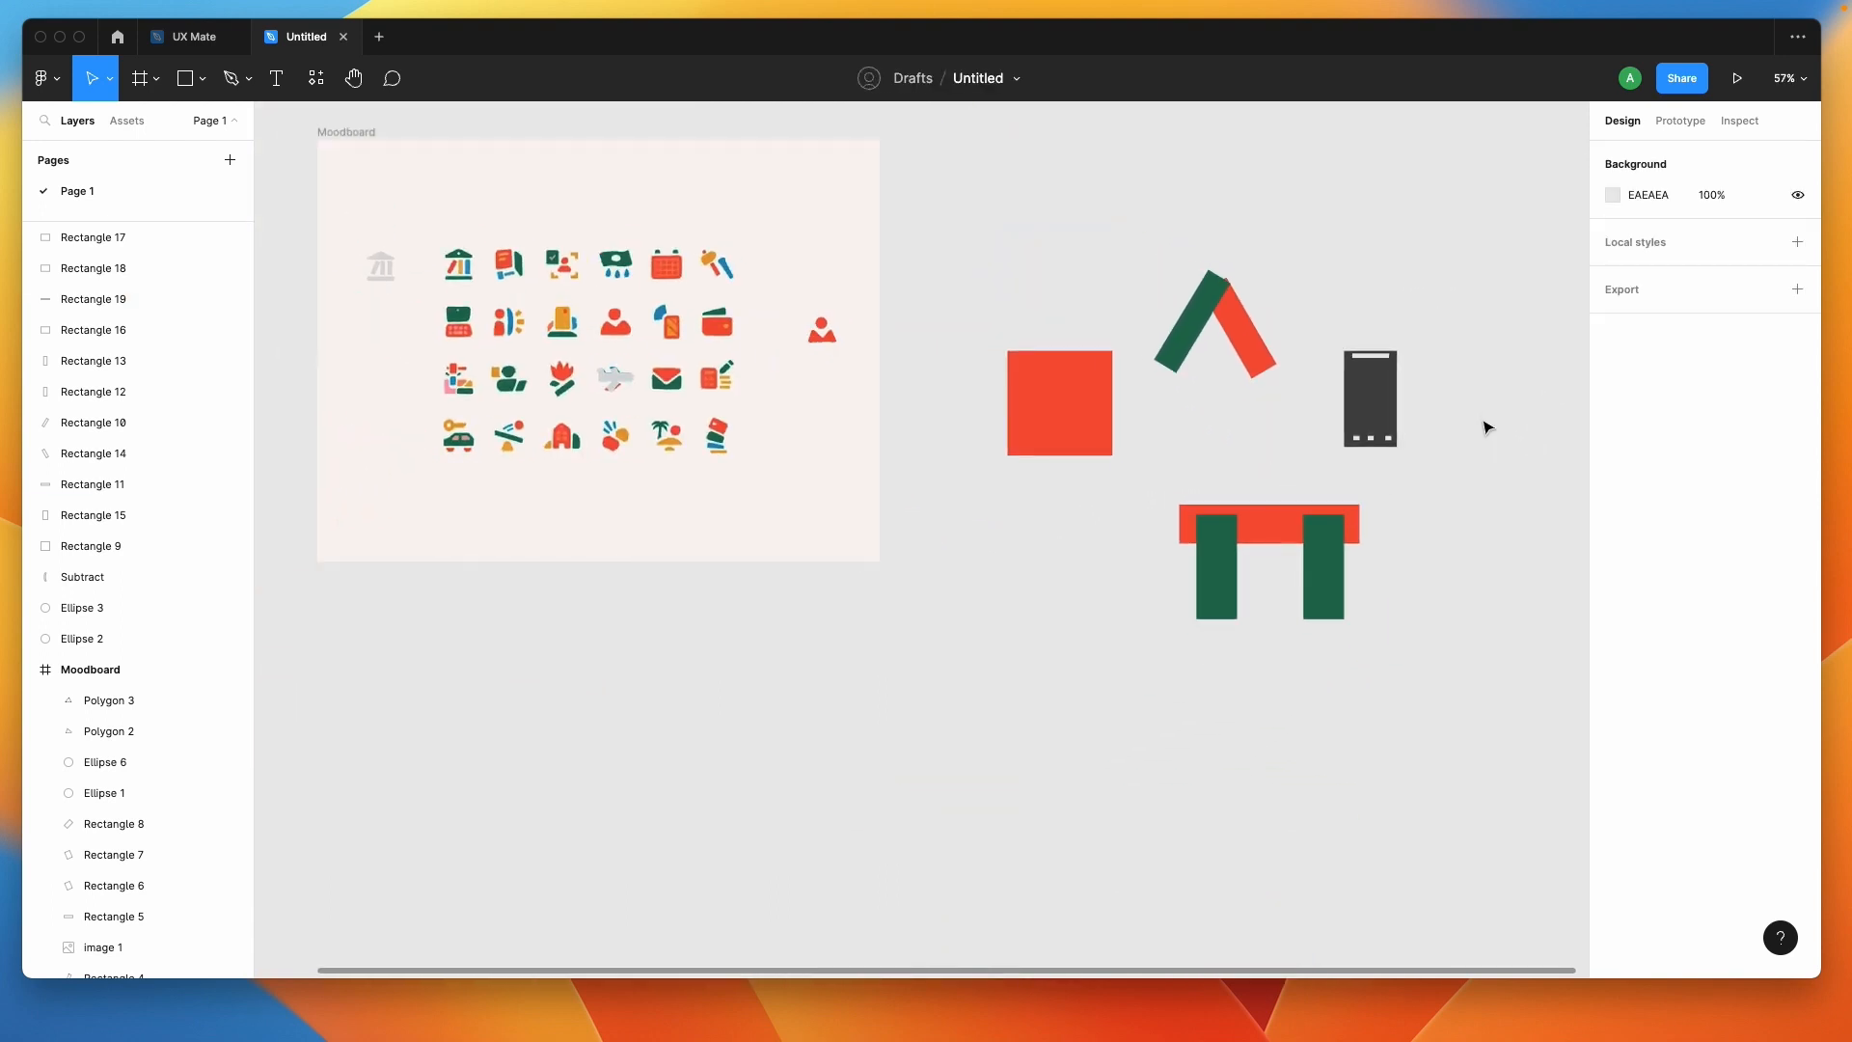
# Extend the light top bar downward to 67 × 136 to form the phone's screen.
pyautogui.click(1370, 354)
pyautogui.scroll(3, 1370, 354)
pyautogui.moveTo(1363, 357); pyautogui.dragTo(1363, 482)
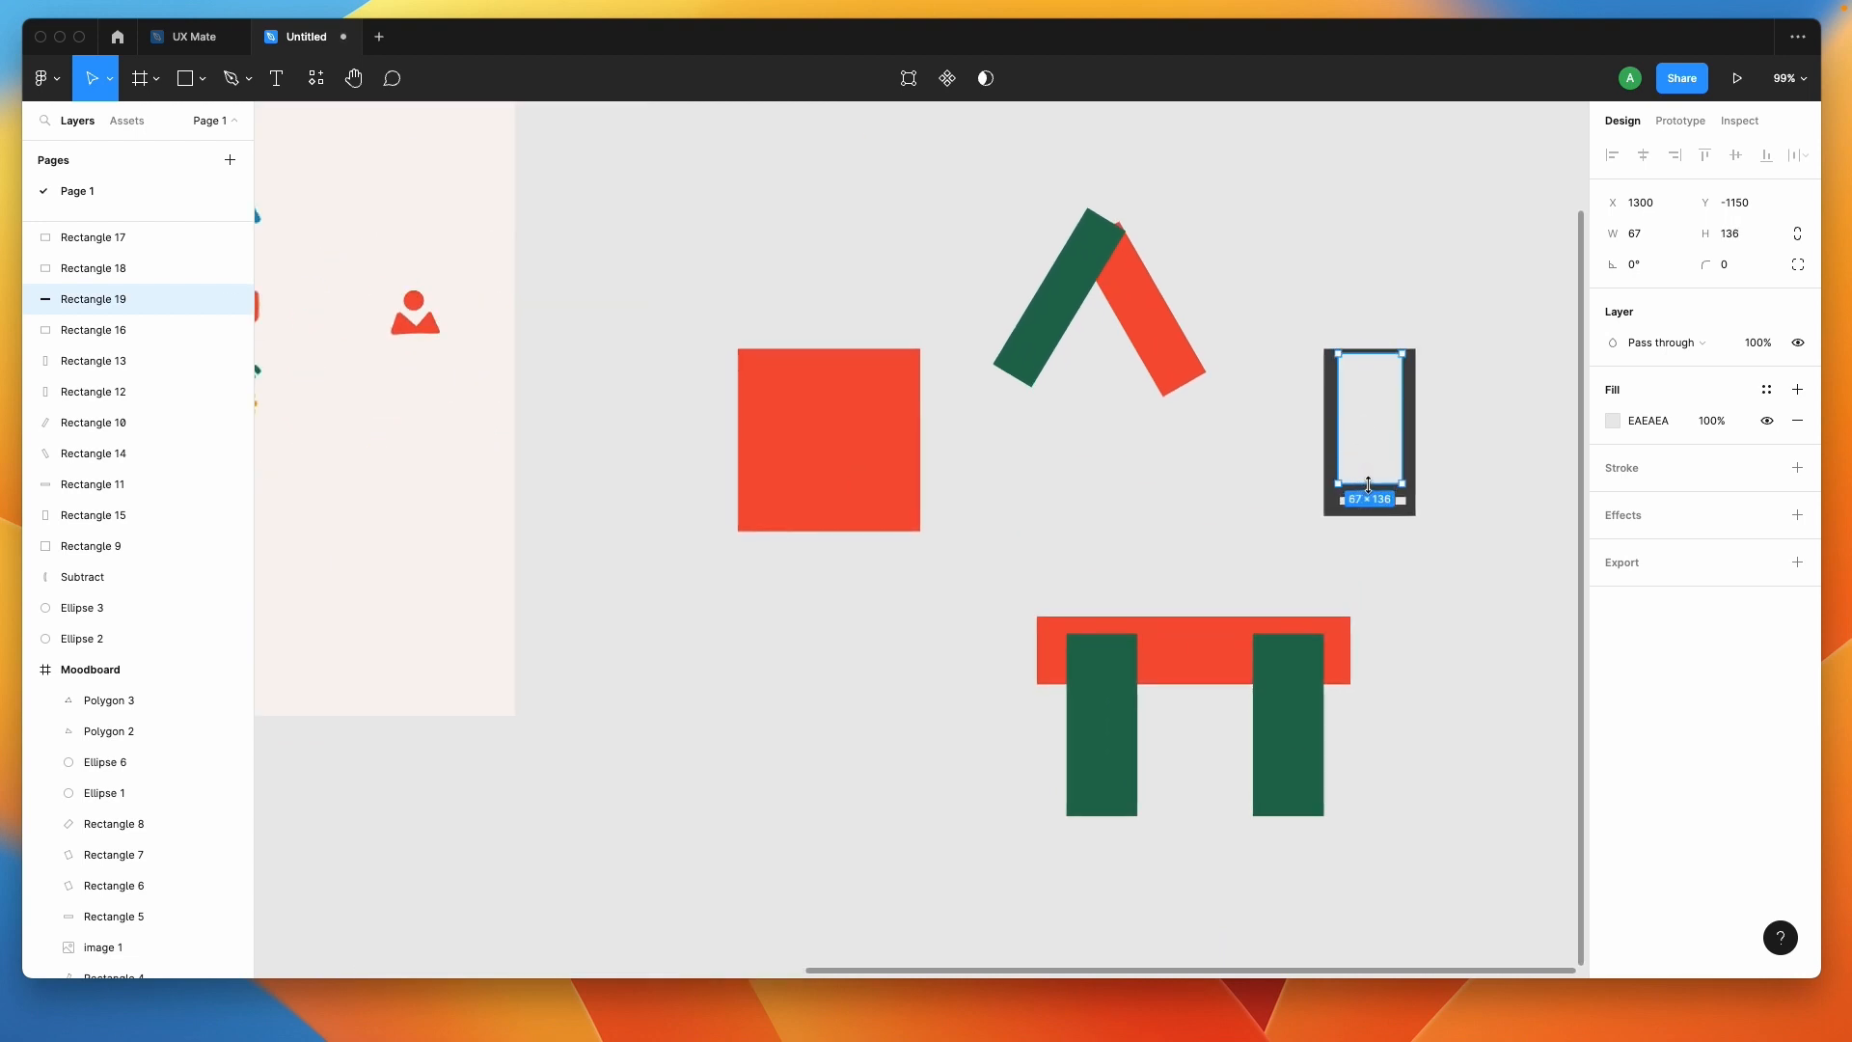
pyautogui.click(1520, 461)
pyautogui.hscroll(3, 1435, 555)
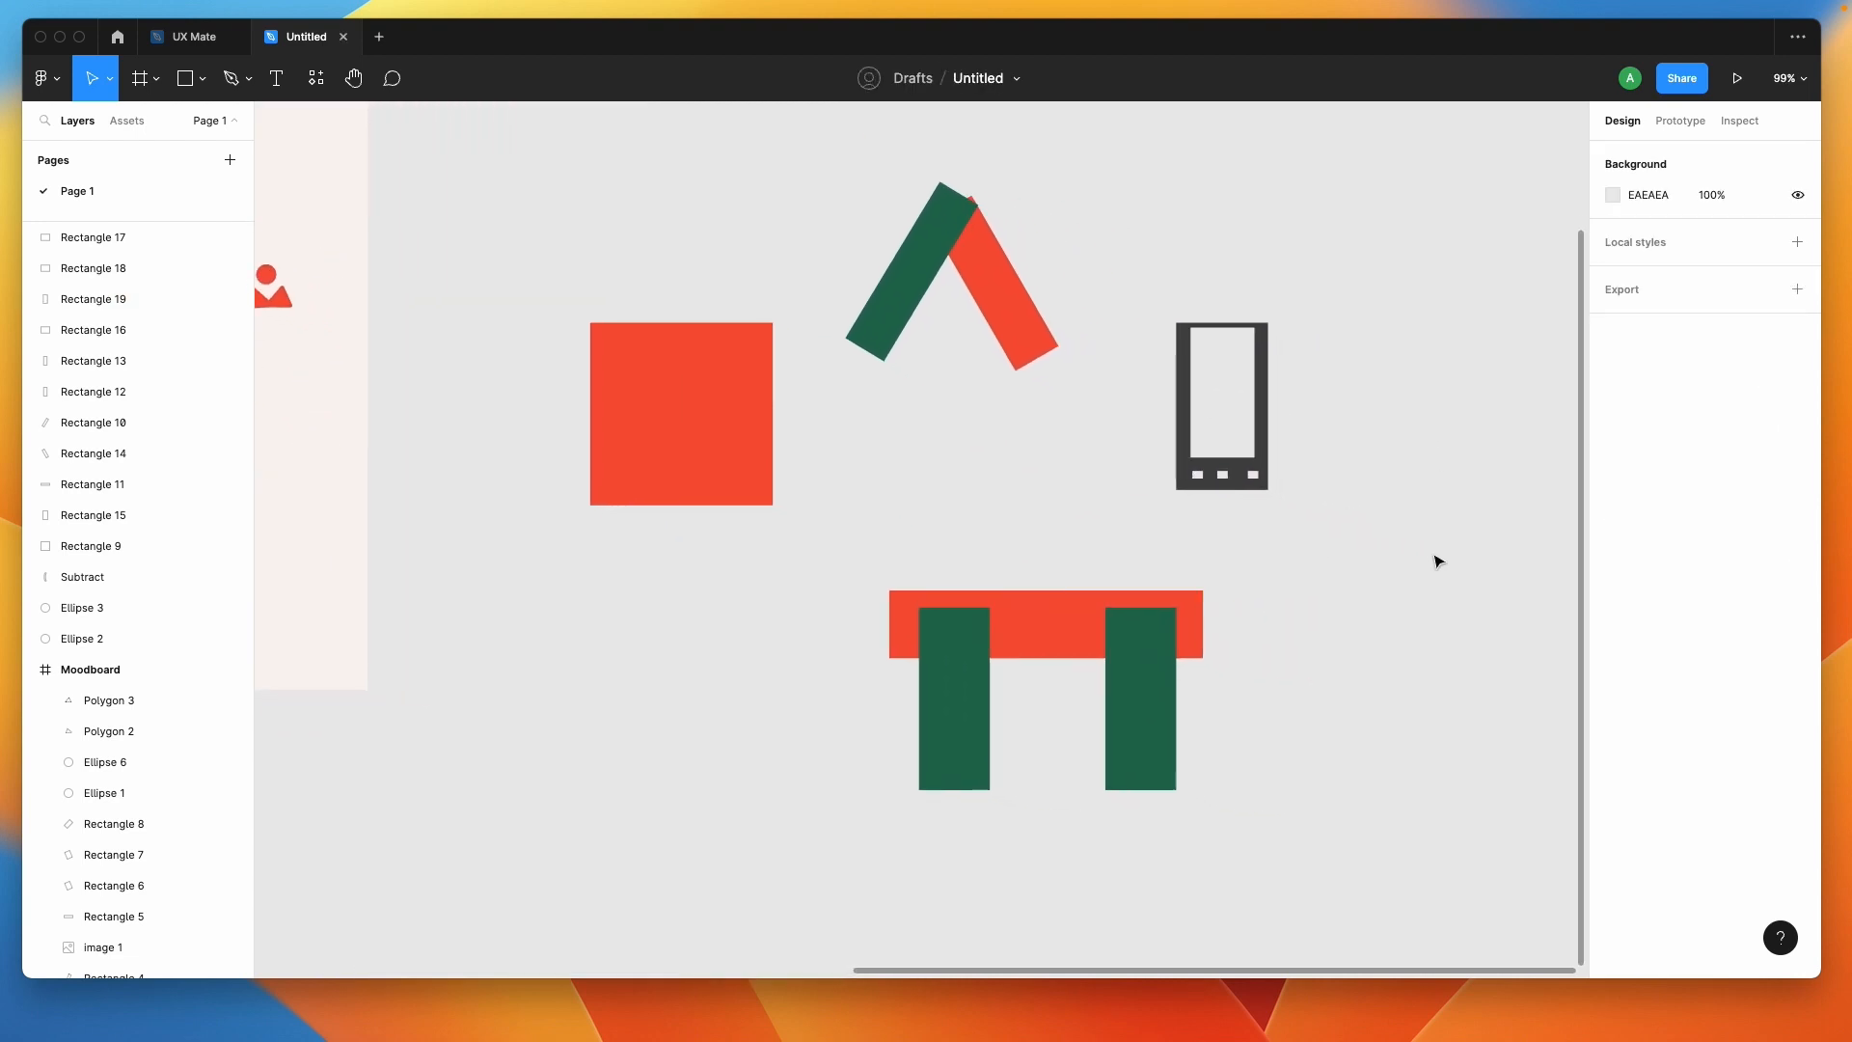
pyautogui.hscroll(2, 1290, 531)
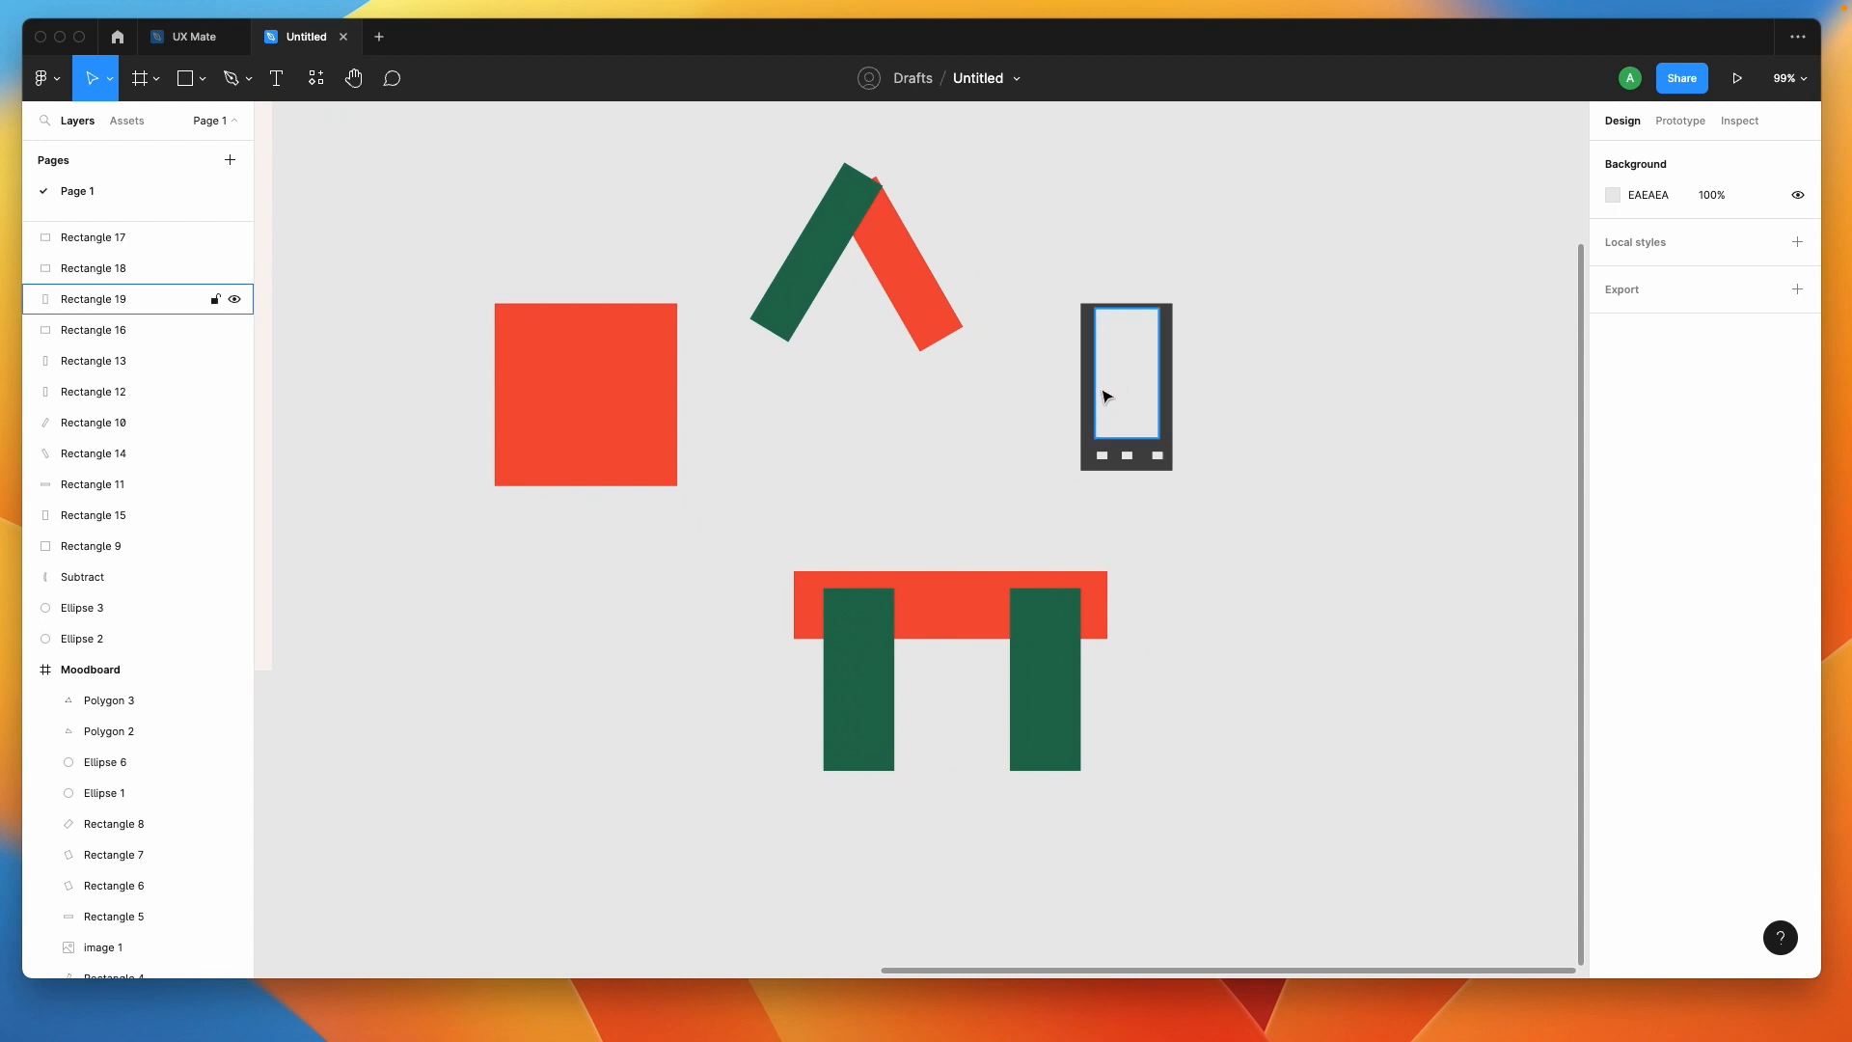
# Duplicate the phone's dark body to the right and shrink the copy into a 75 × 39 lamp head.
pyautogui.moveTo(1096, 393); pyautogui.dragTo(1250, 386)
pyautogui.hscroll(3, 1252, 391)
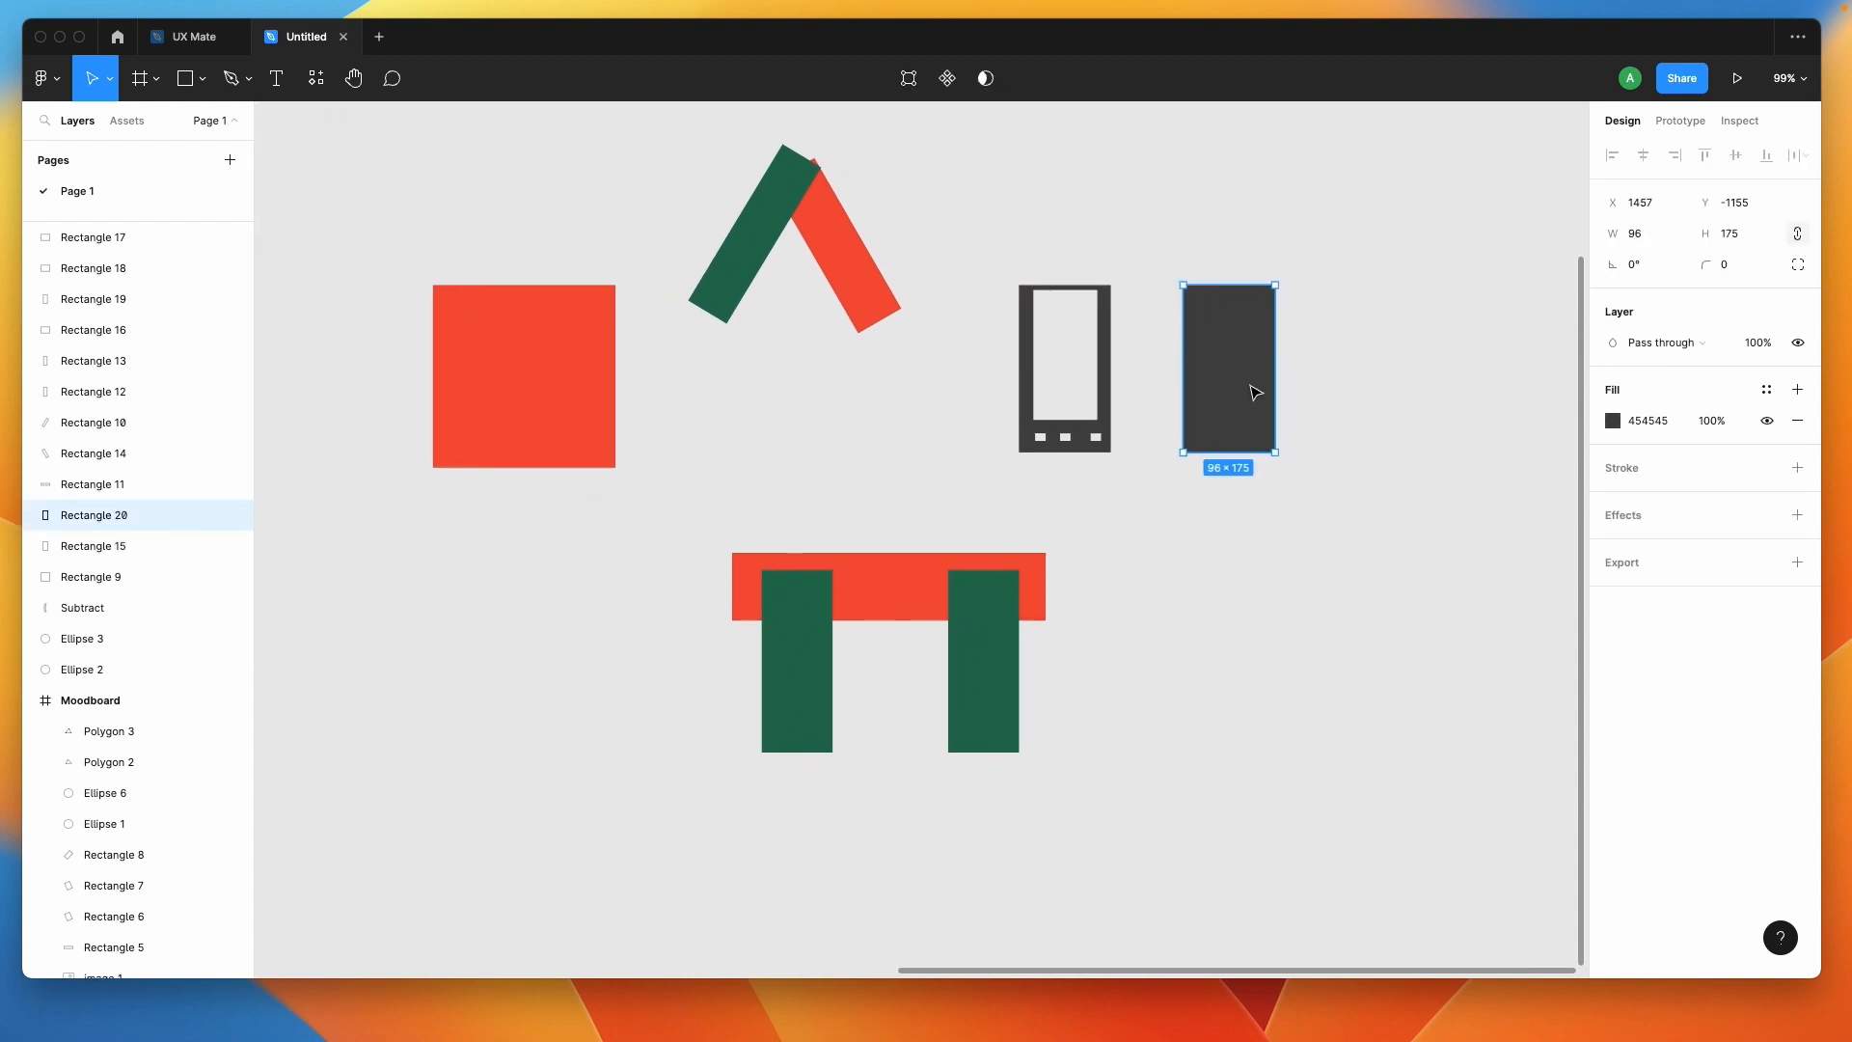
pyautogui.scroll(5, 1254, 392)
pyautogui.moveTo(926, 628); pyautogui.dragTo(936, 310)
# Duplicate the lamp head as a 75 × 12 bar and tilt it to 34.72° to form an arm joined to the head.
pyautogui.moveTo(1013, 260); pyautogui.dragTo(1071, 469)
pyautogui.moveTo(1013, 357); pyautogui.dragTo(936, 295)
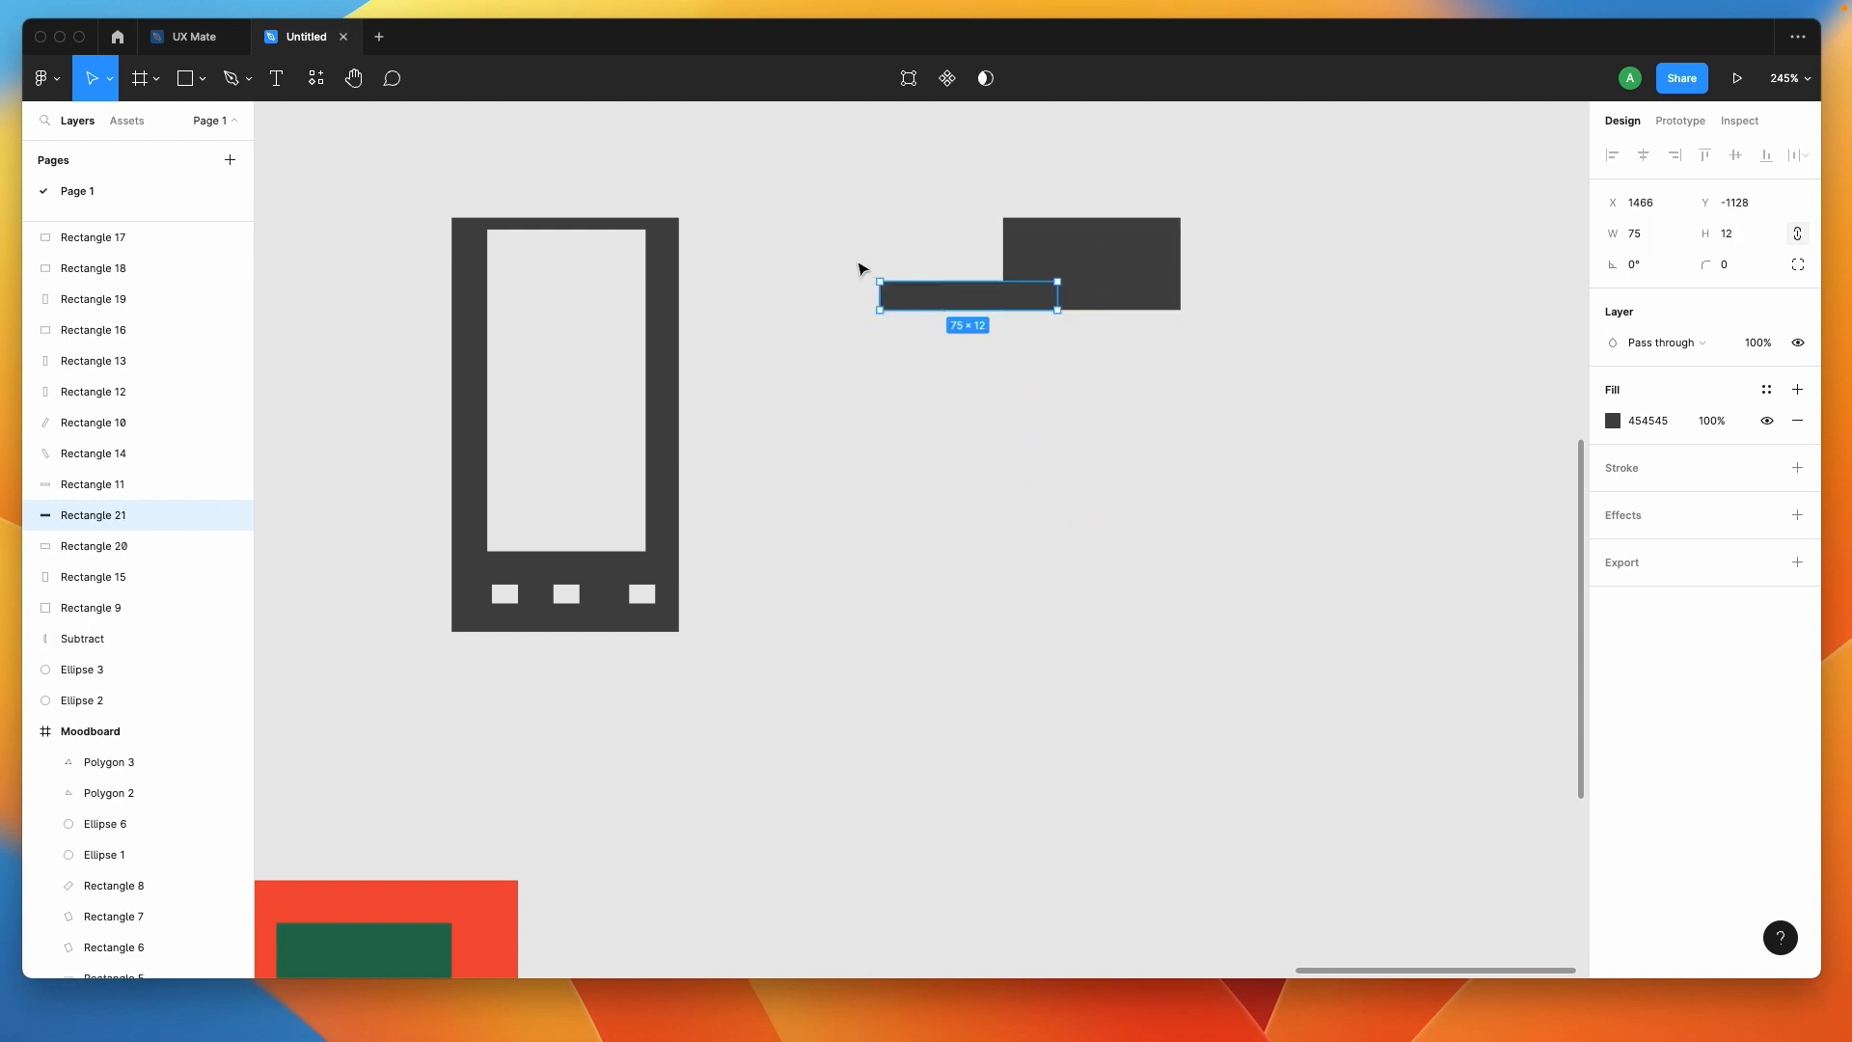
pyautogui.click(868, 270)
pyautogui.click(883, 292)
# Duplicate the tilted arm, rotate the copy to 90° beneath the arm's lower end and lengthen it to 150 as the lamp post.
pyautogui.moveTo(871, 280); pyautogui.dragTo(929, 482)
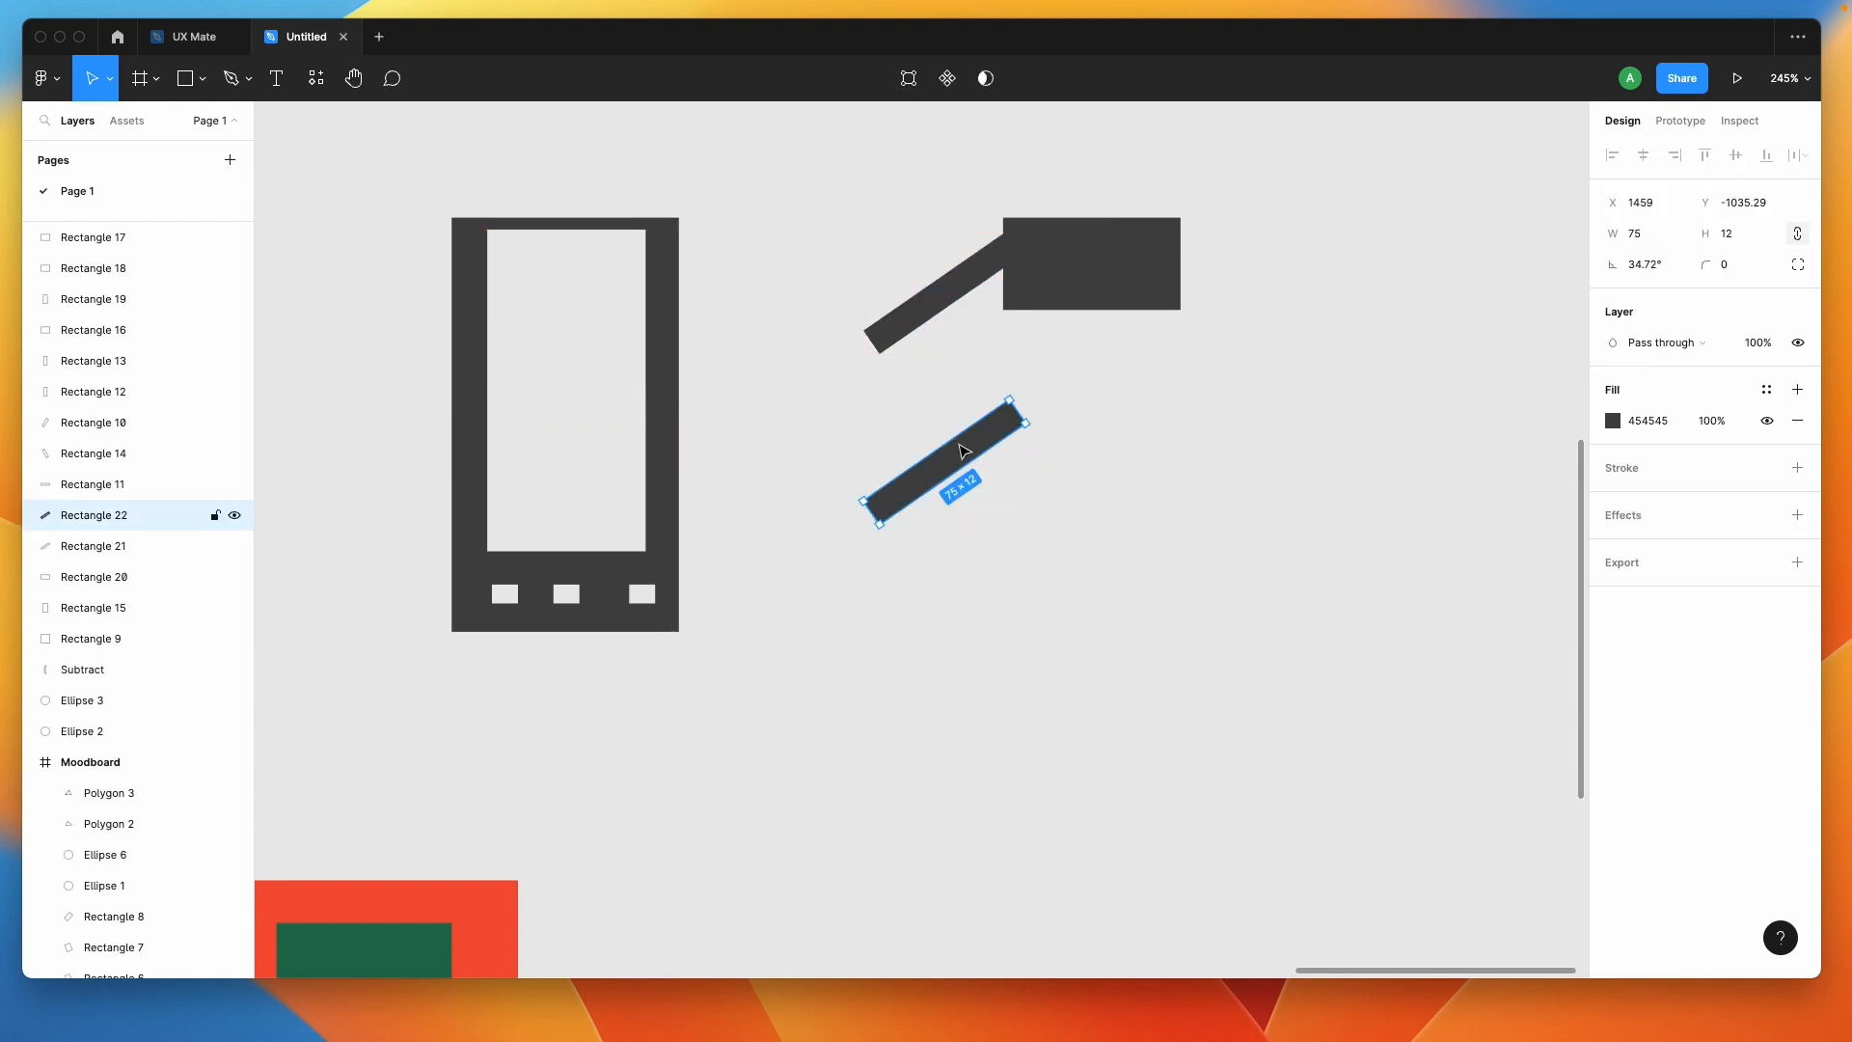
pyautogui.moveTo(1034, 427); pyautogui.dragTo(863, 365)
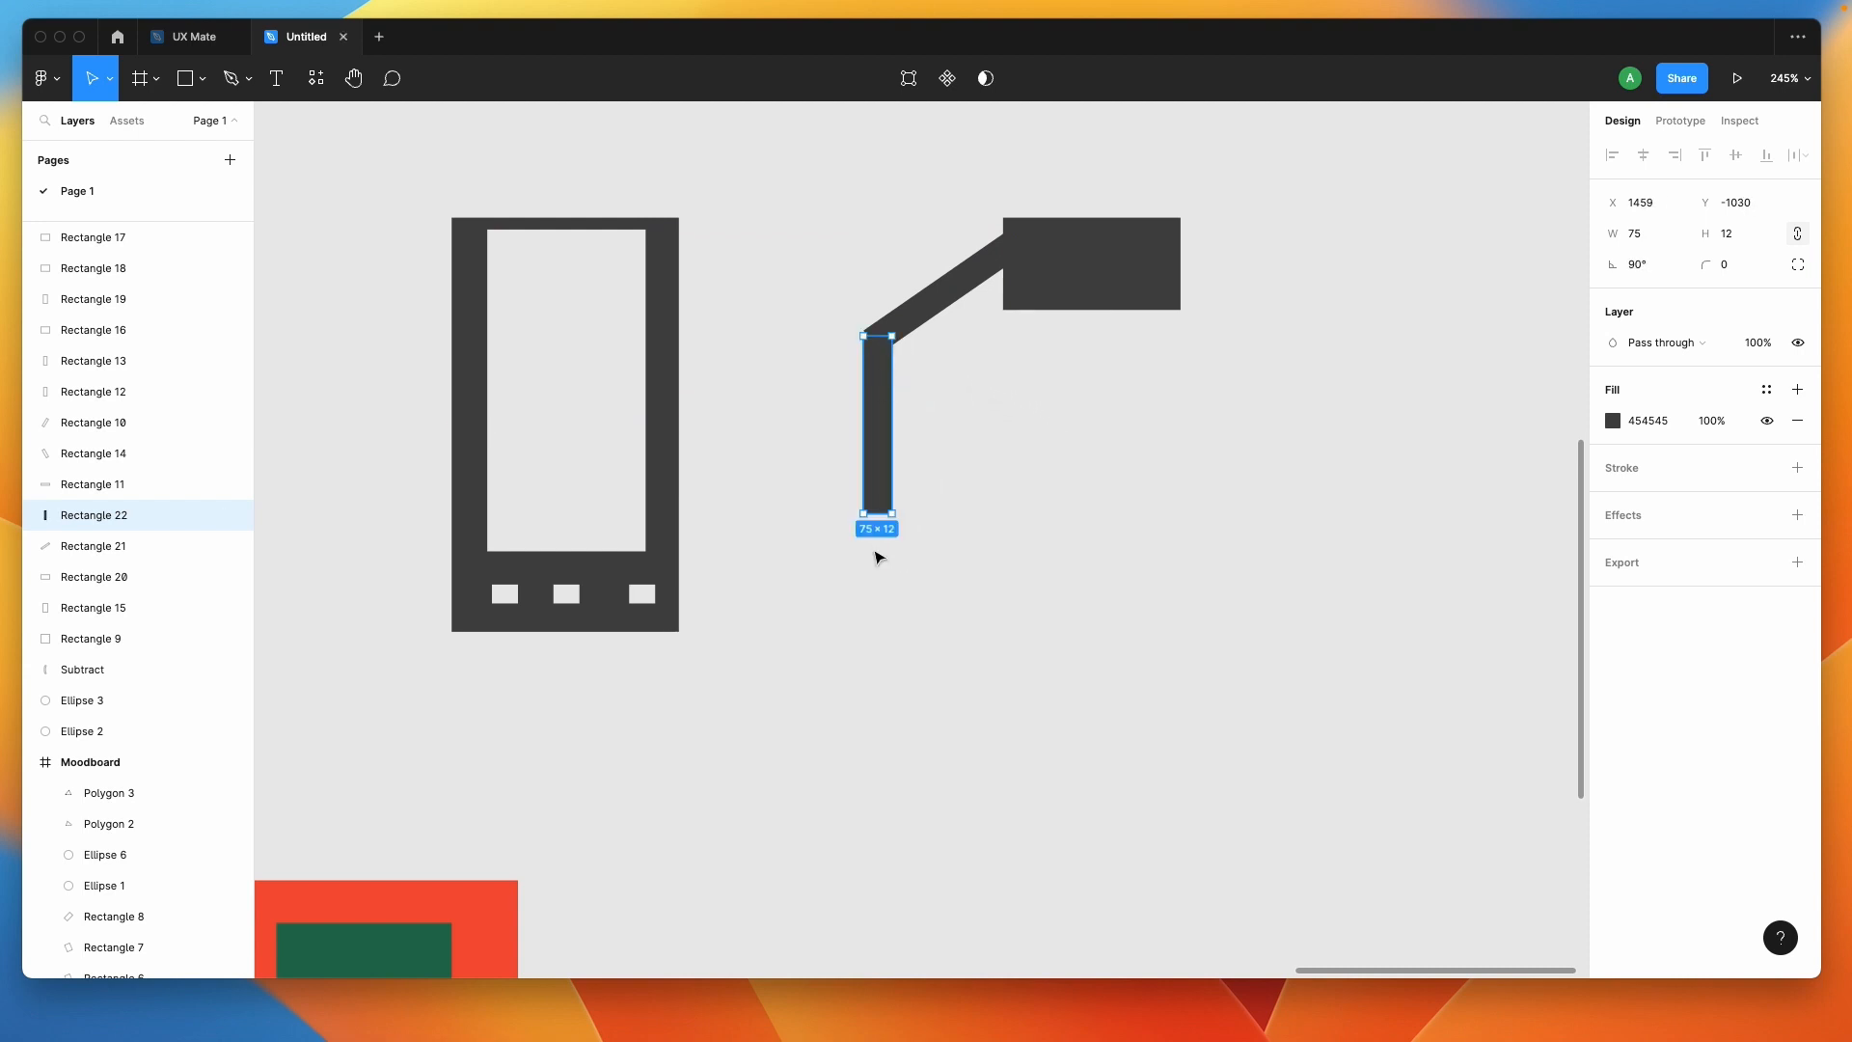
pyautogui.moveTo(878, 513); pyautogui.dragTo(878, 692)
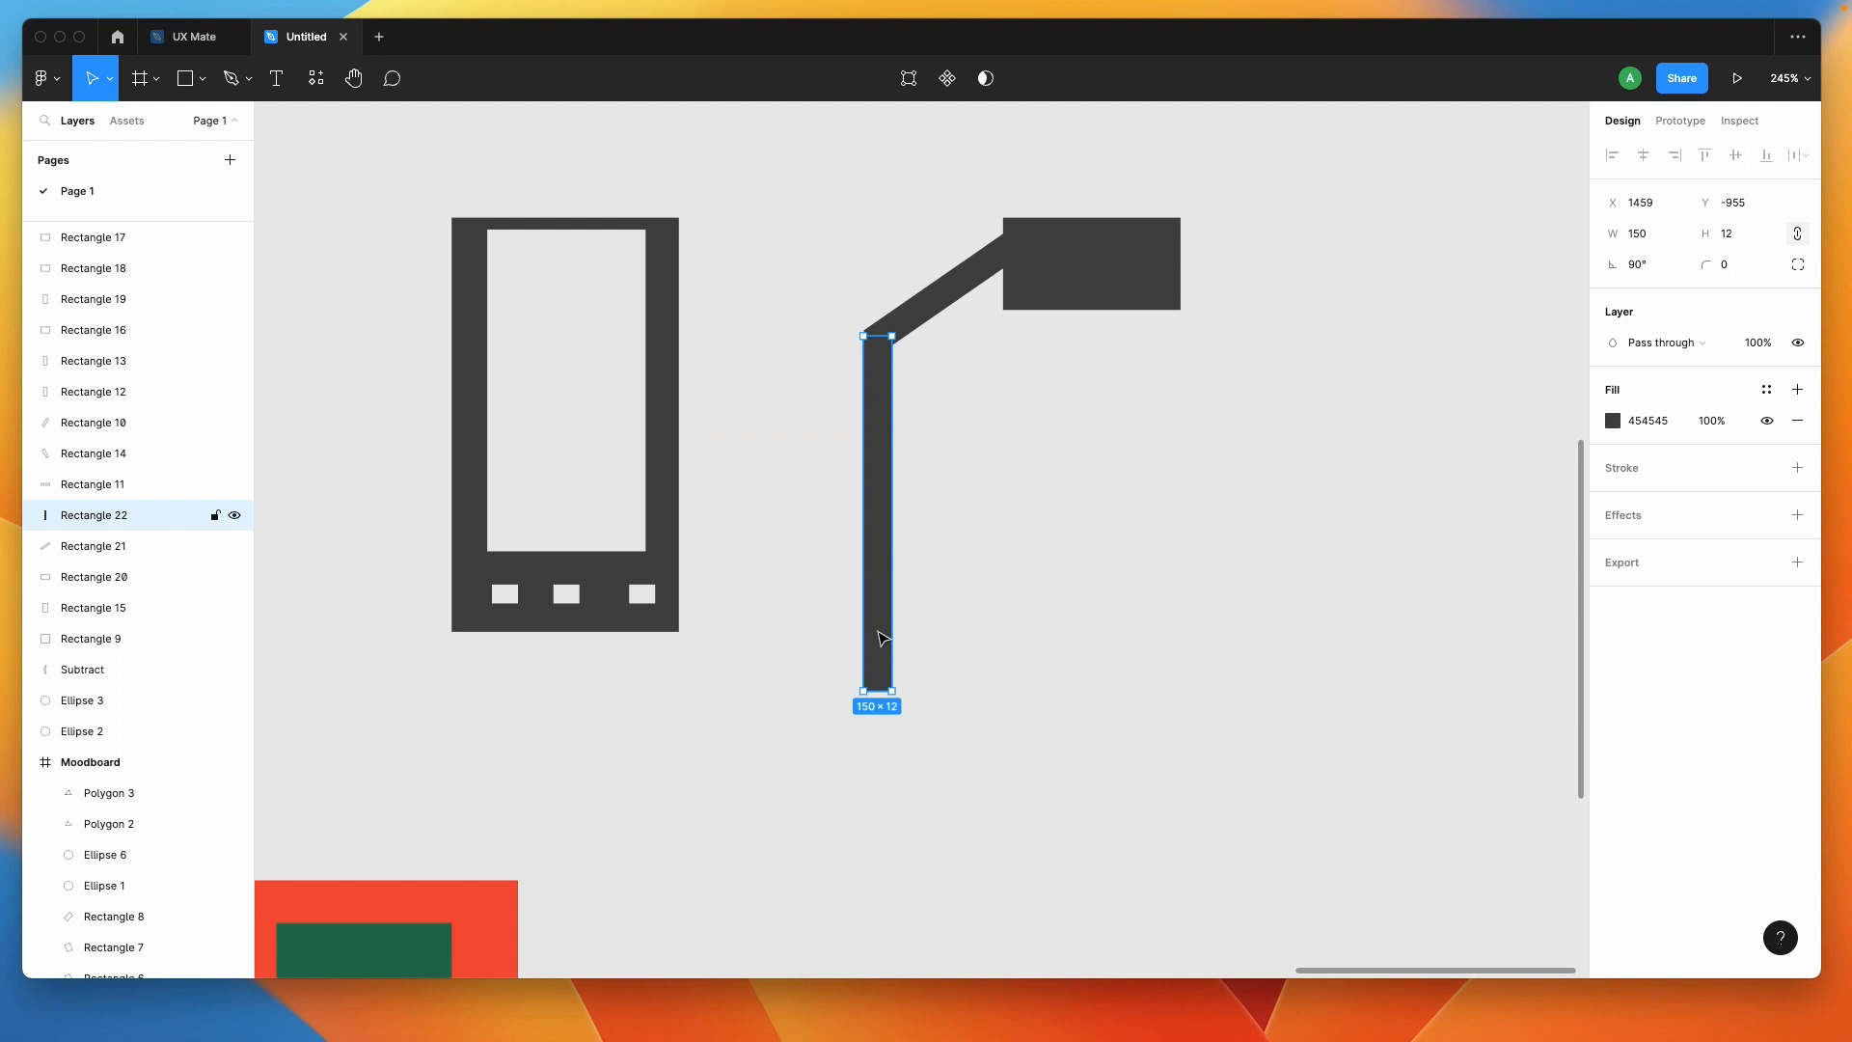
# Duplicate the lamp head to the foot of the post and widen the copy to 195 × 39 as the base.
pyautogui.click(1066, 323)
pyautogui.moveTo(1083, 273); pyautogui.dragTo(1272, 710)
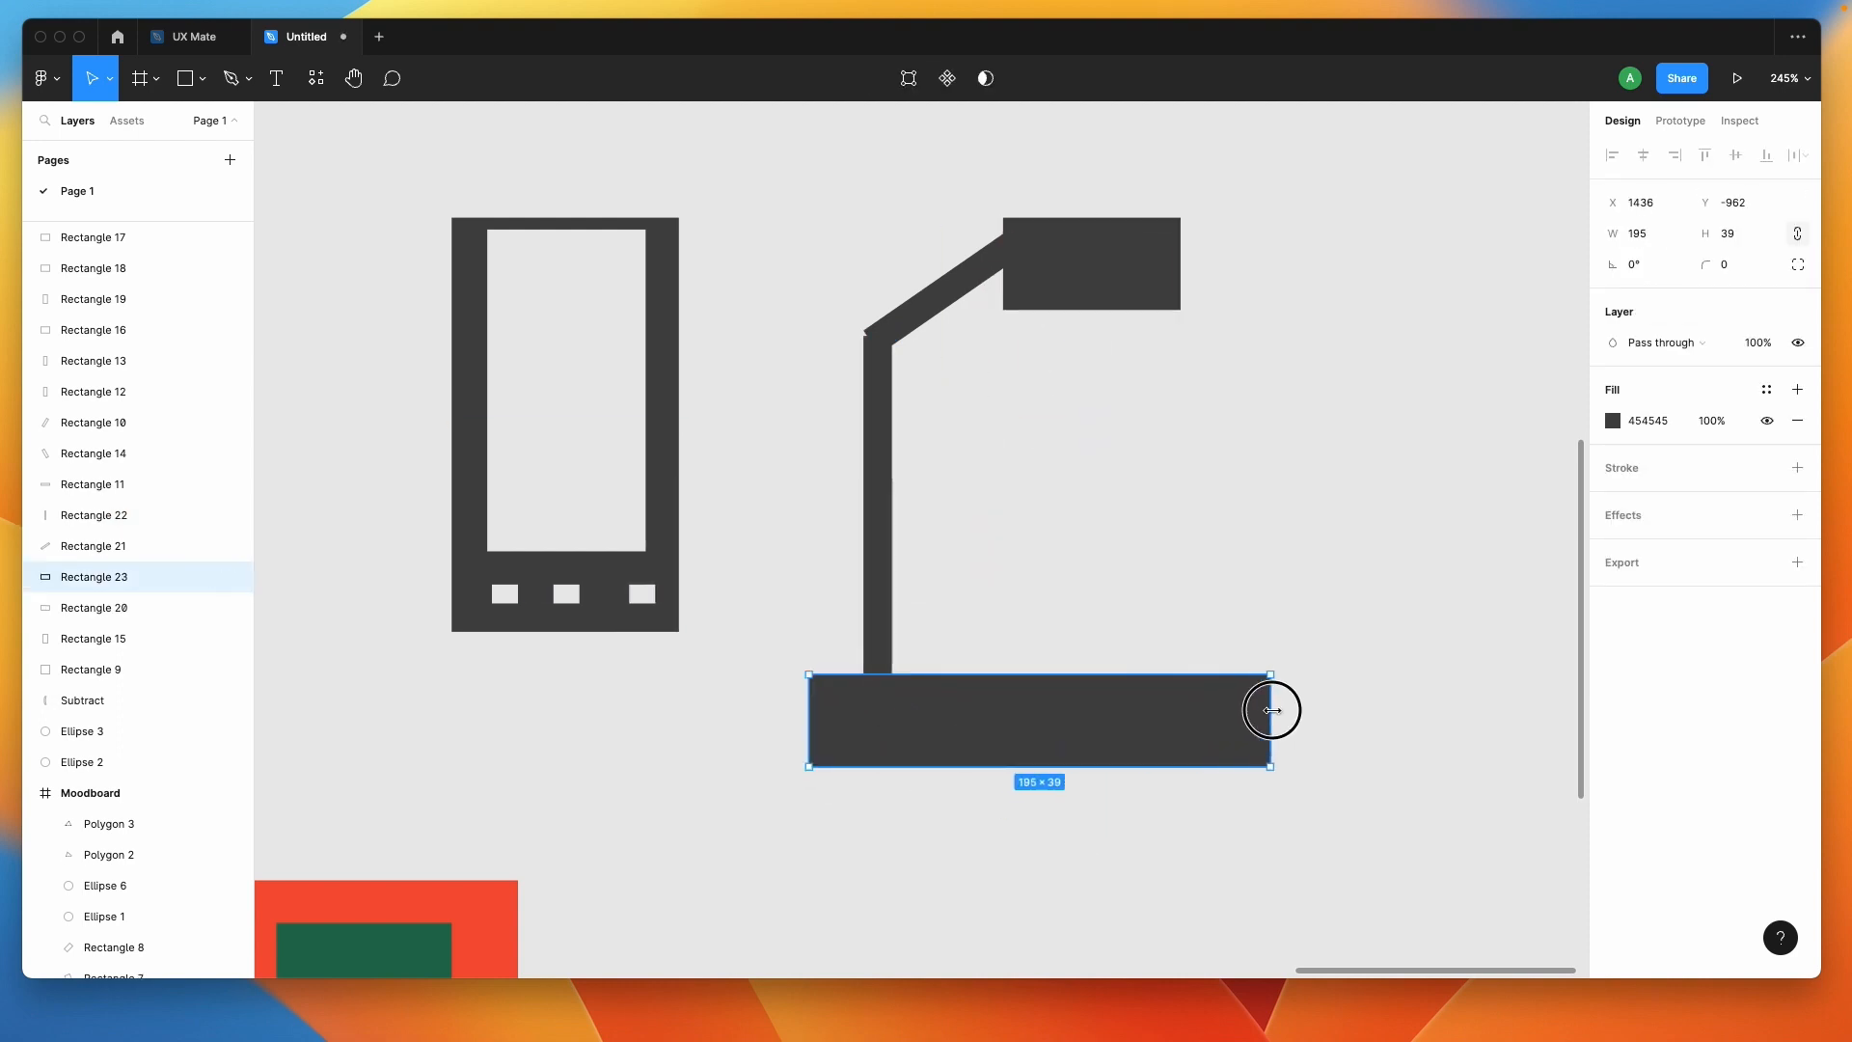
pyautogui.click(1381, 690)
pyautogui.scroll(-5, 1384, 693)
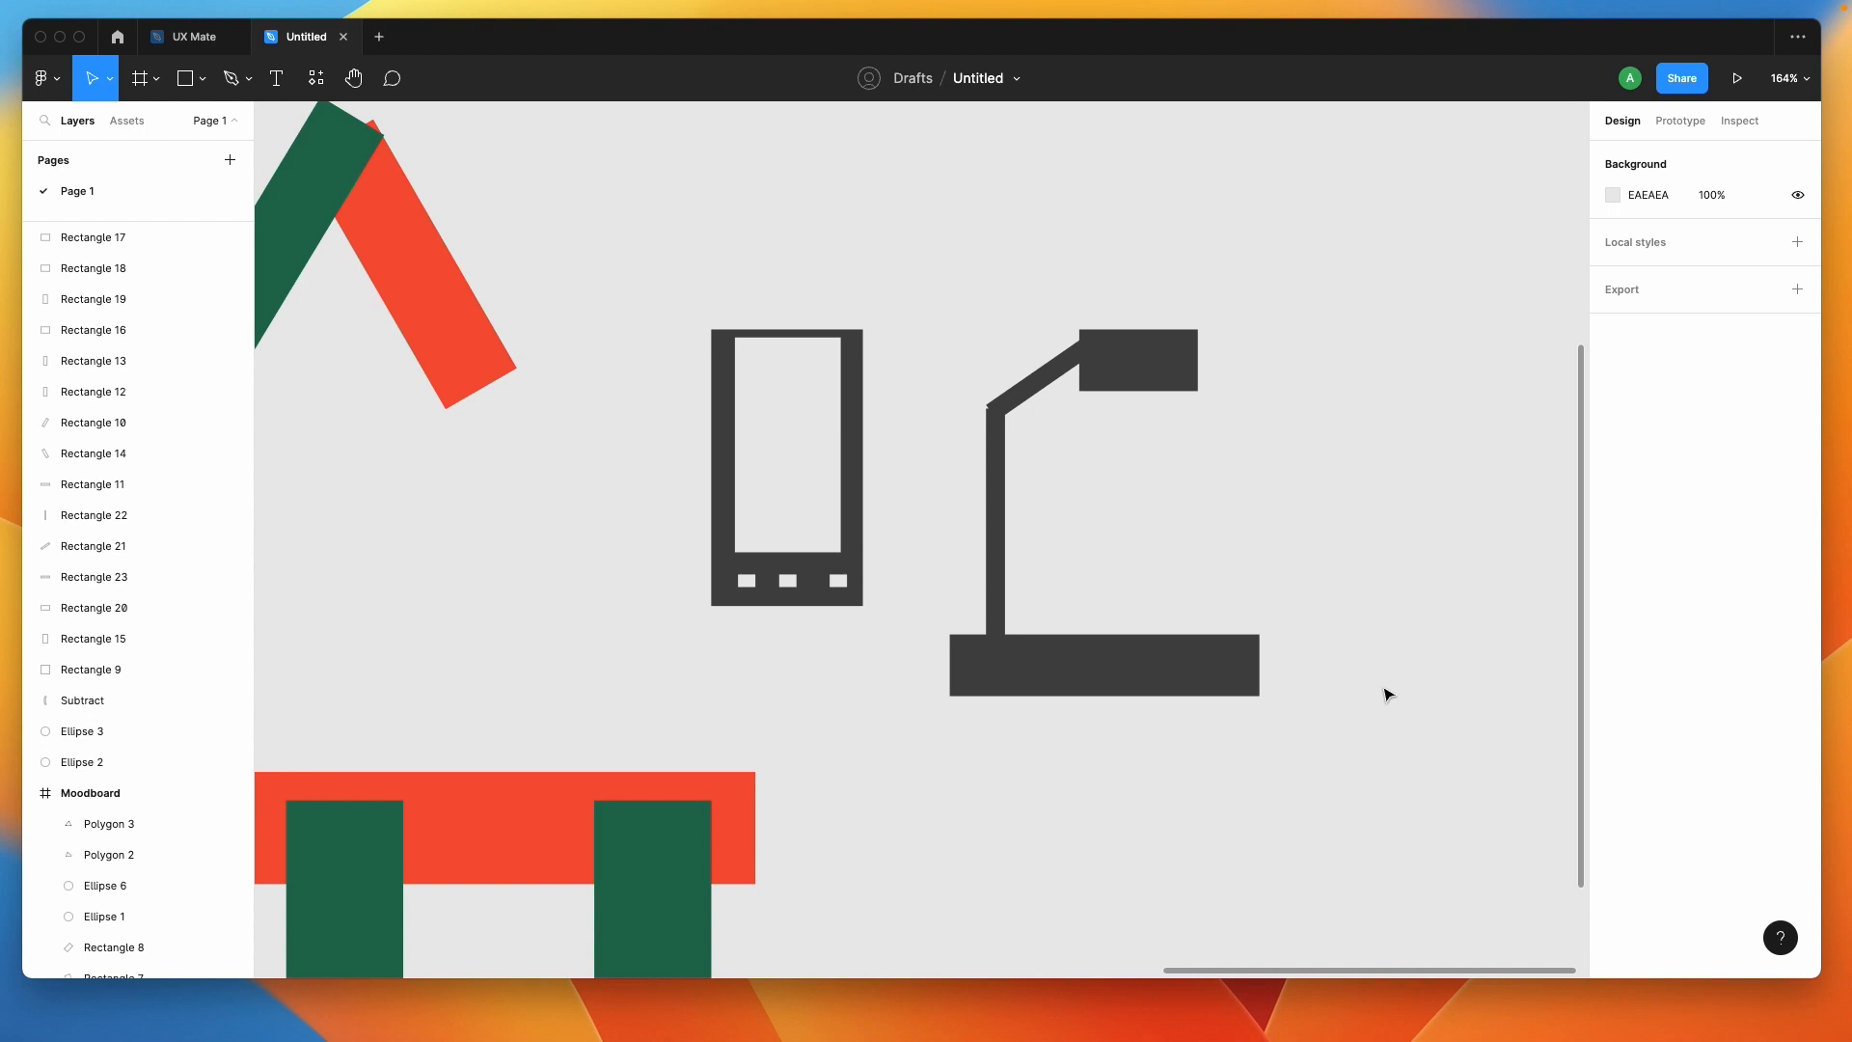
pyautogui.scroll(-10, 1087, 742)
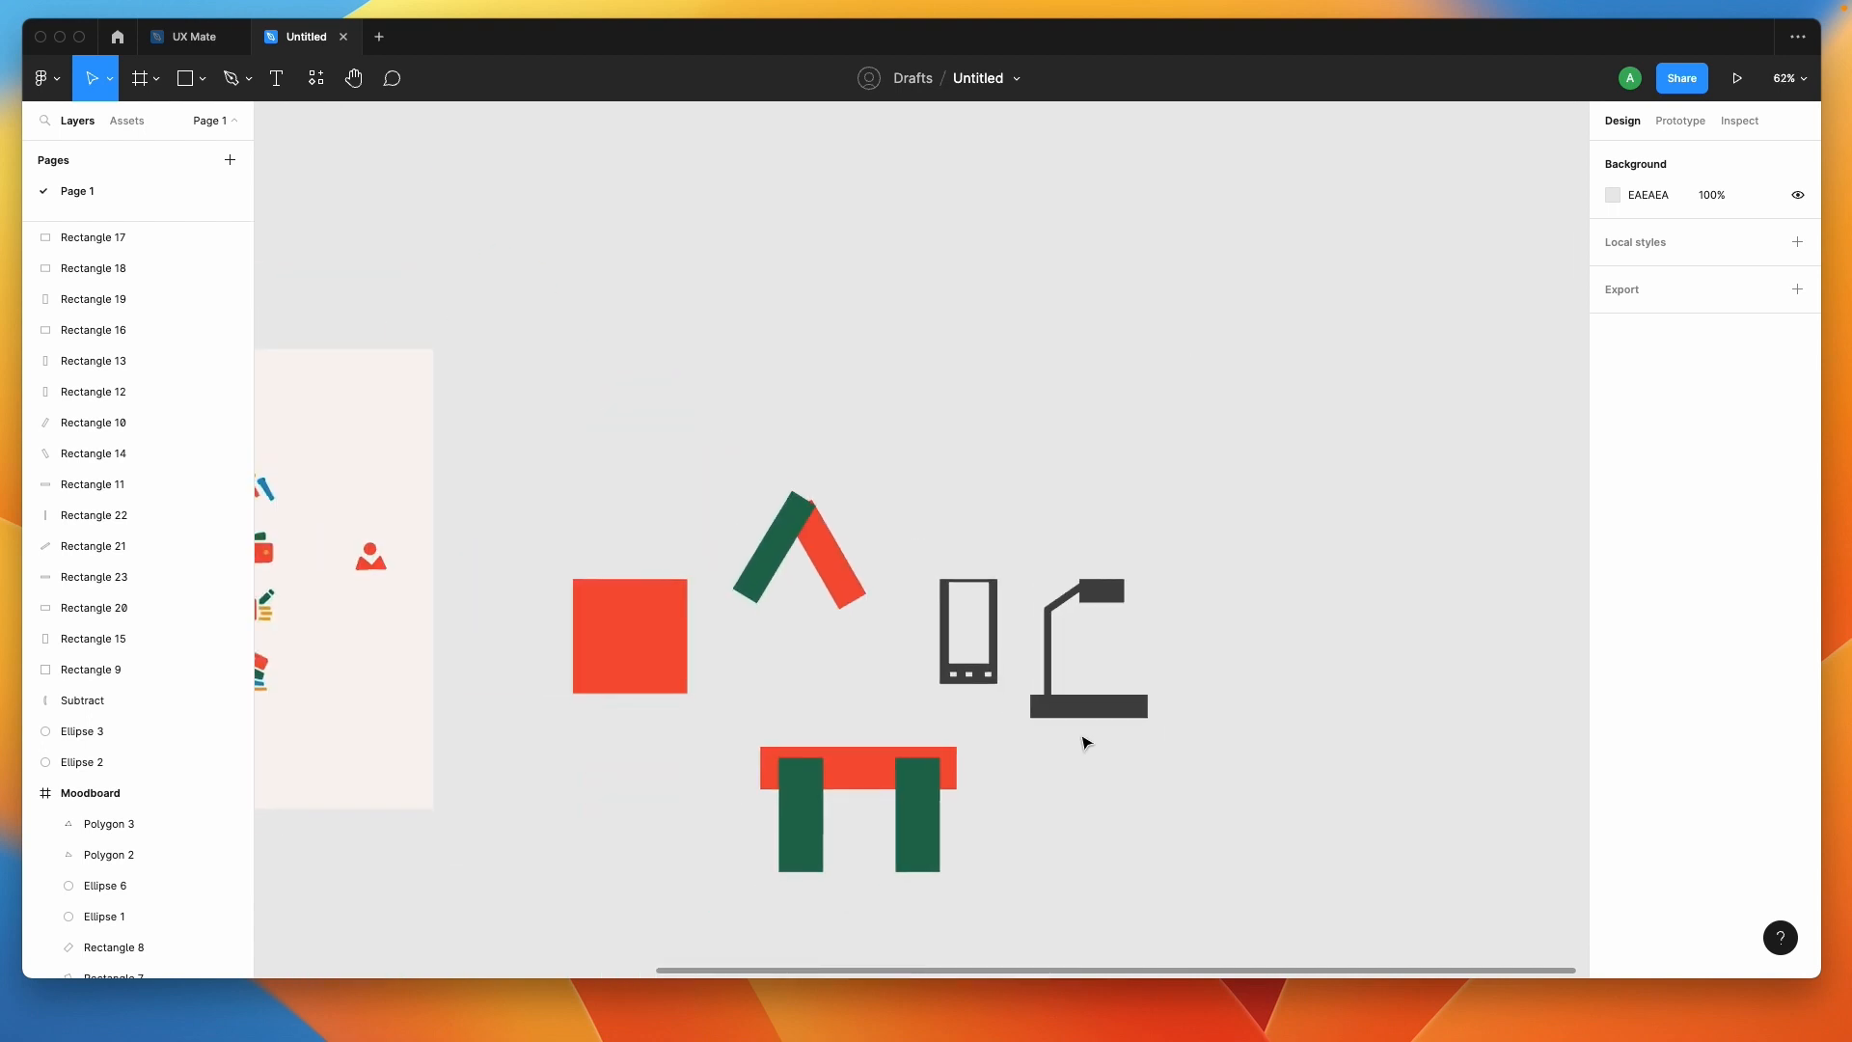
pyautogui.scroll(-1, 1087, 742)
pyautogui.hscroll(1, 1086, 743)
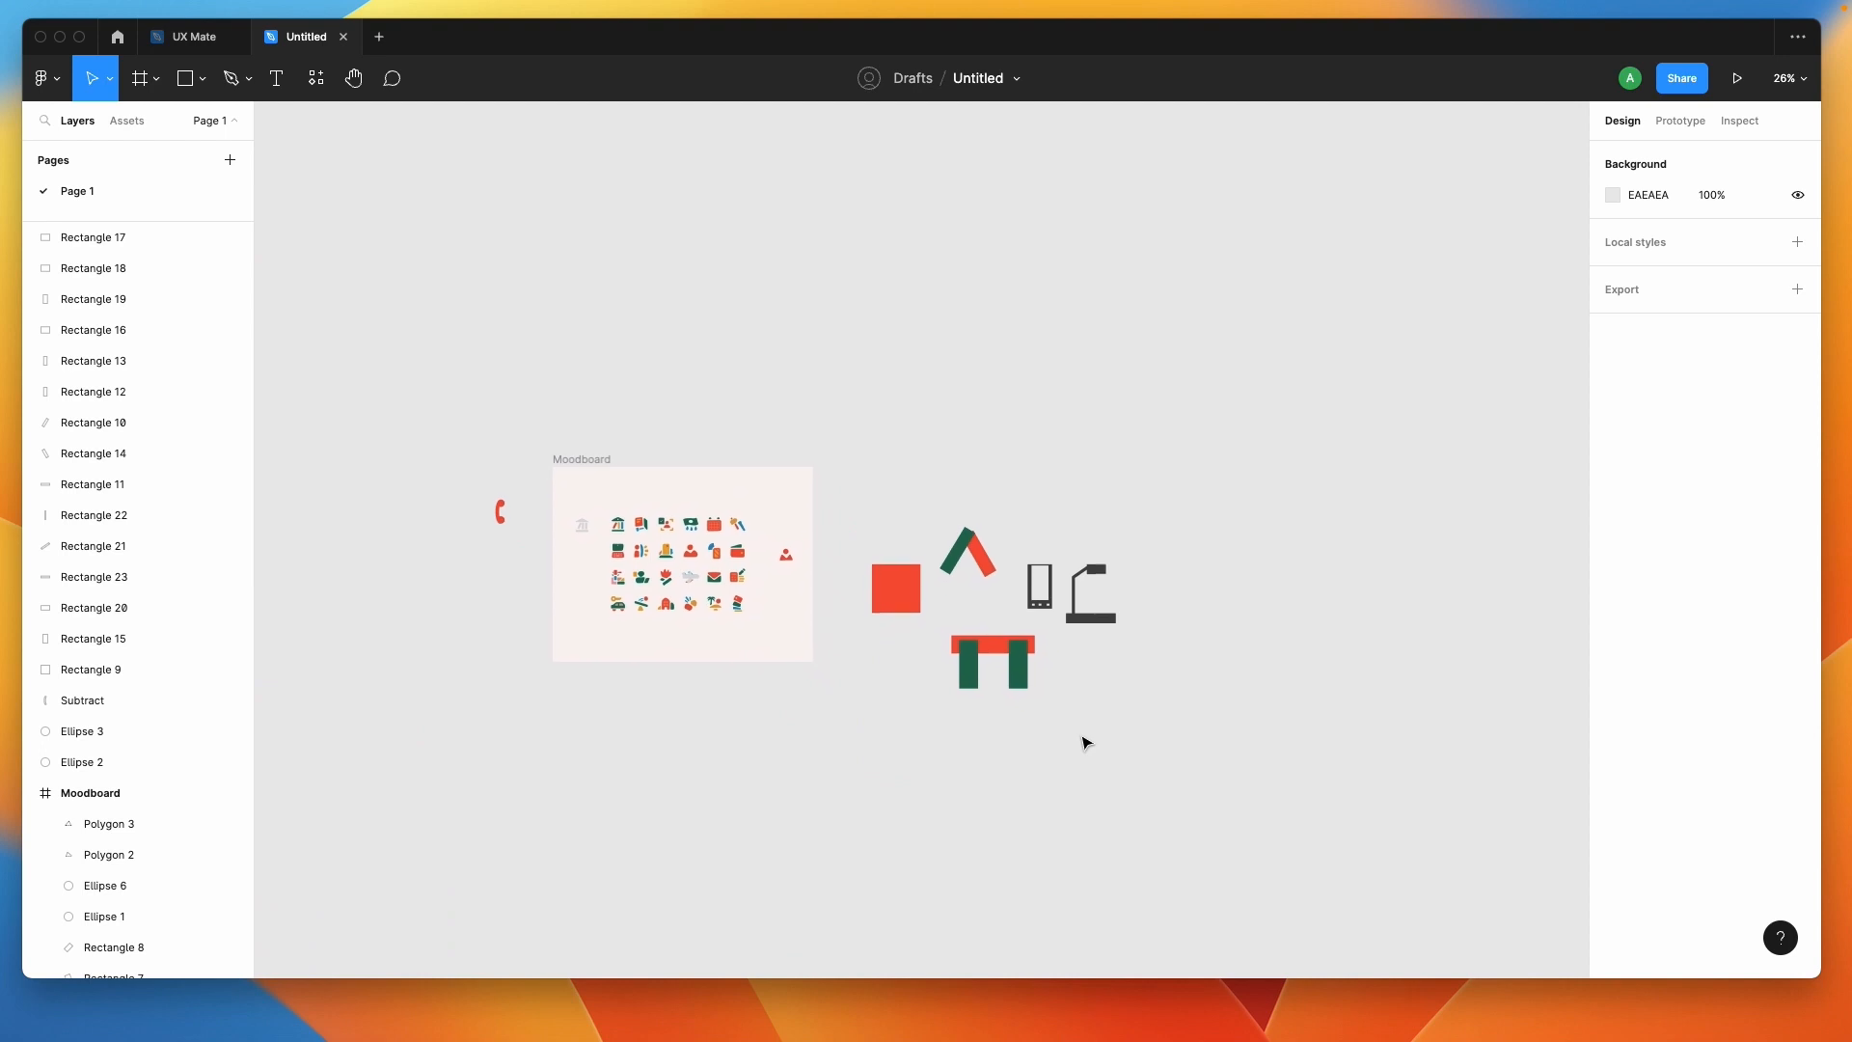
pyautogui.scroll(5, 1170, 622)
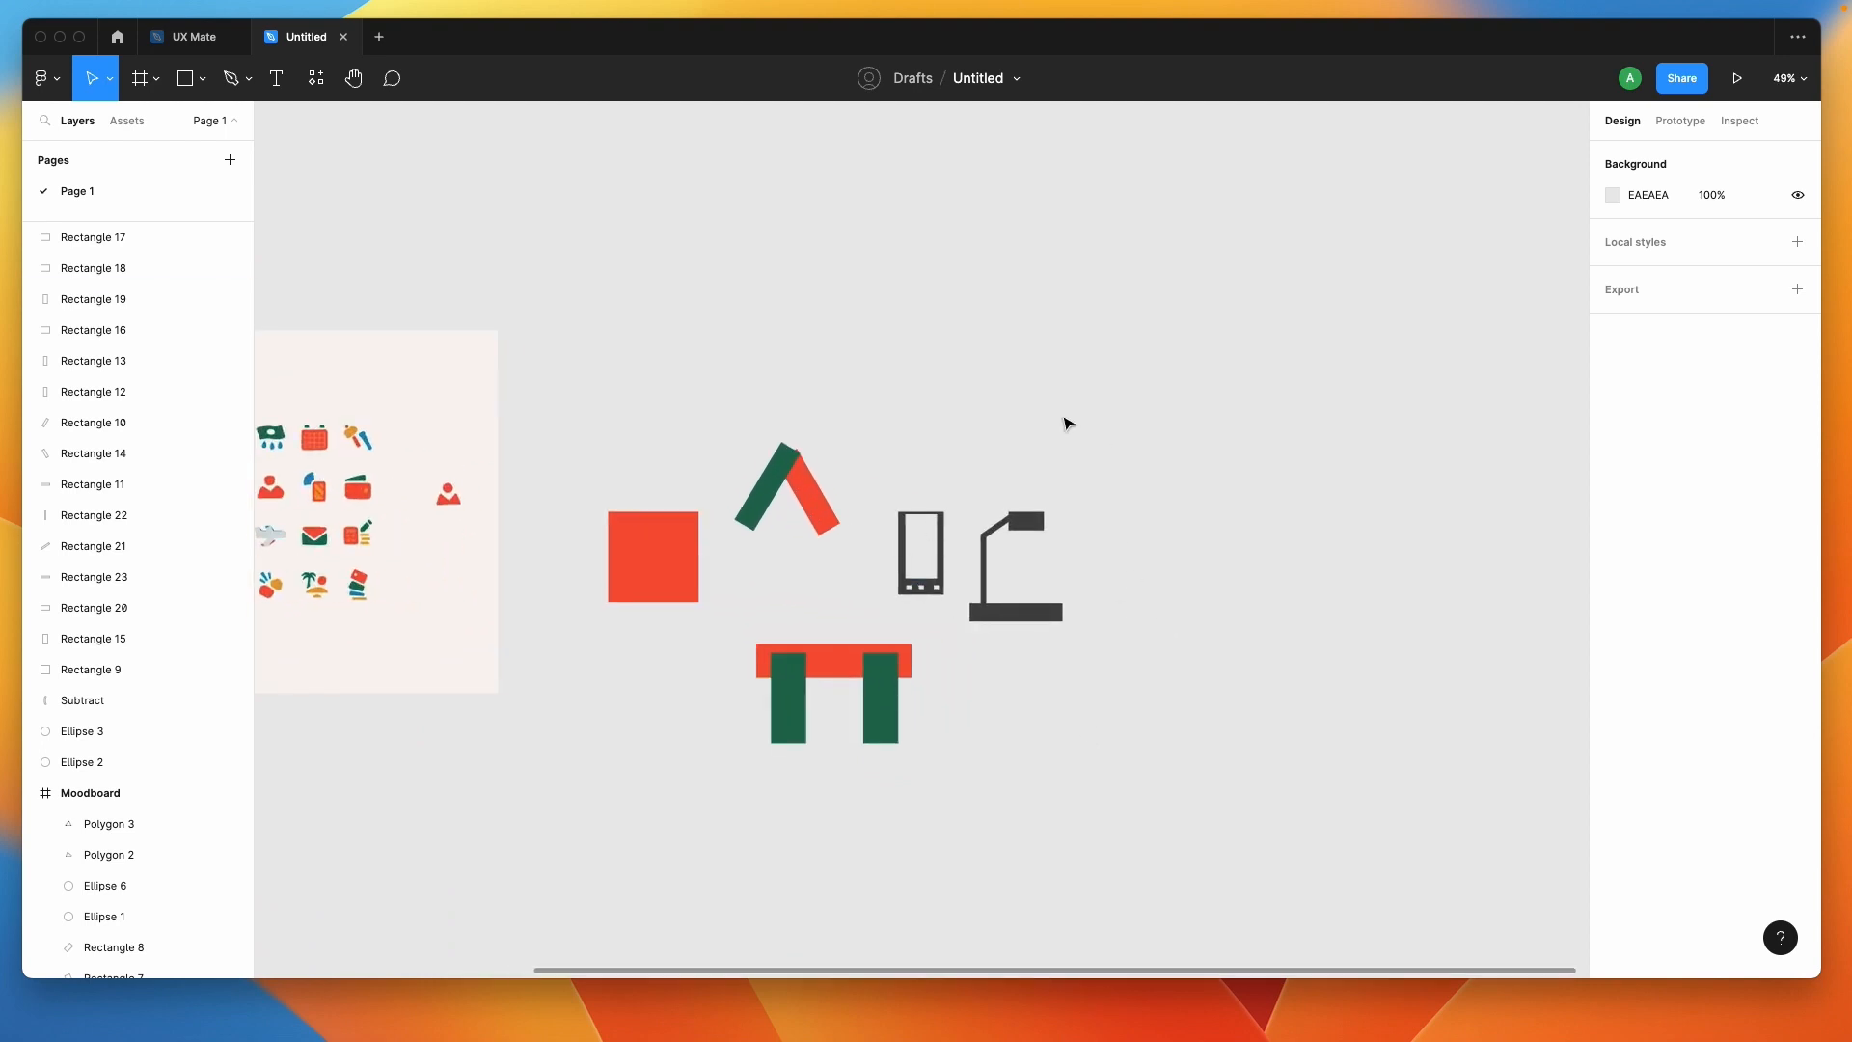
pyautogui.moveTo(970, 445); pyautogui.dragTo(1096, 678)
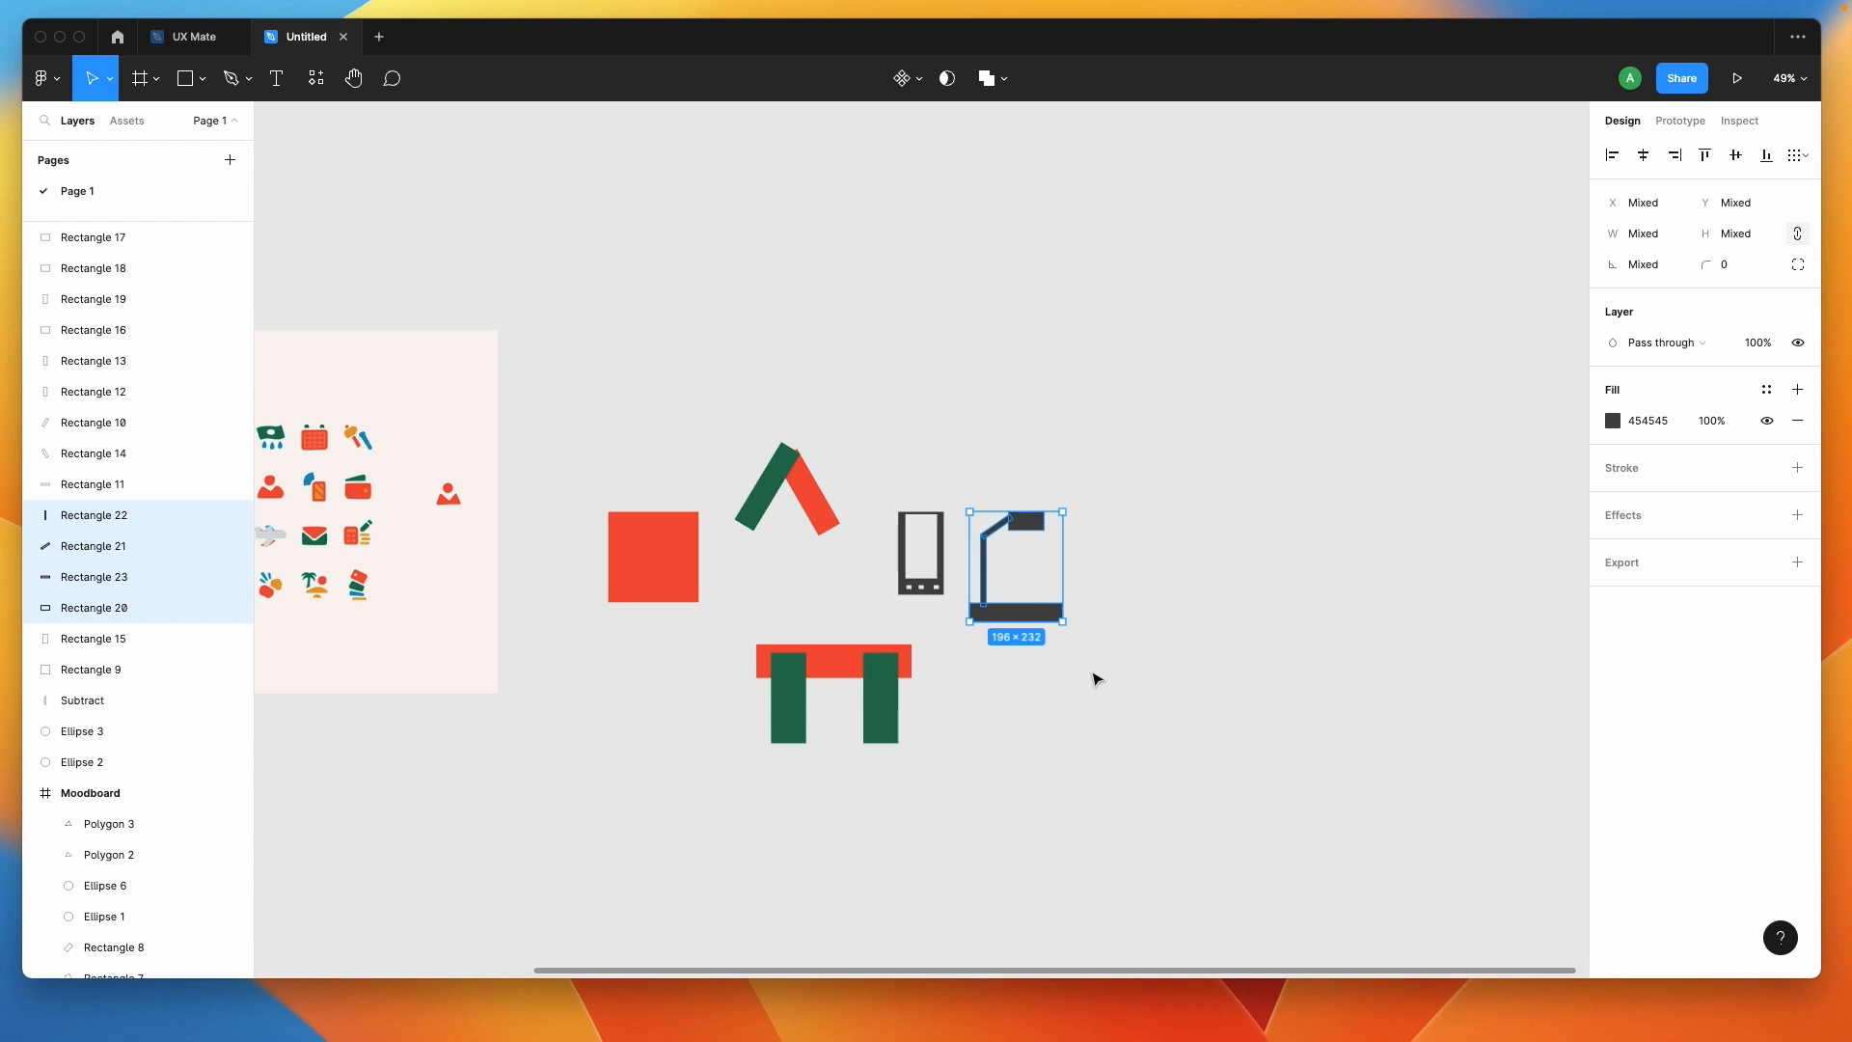
pyautogui.click(1230, 529)
# Duplicate the lamp post to the right of the lamp and resize the copy to 62 × 17 as a screwdriver handle.
pyautogui.scroll(5, 1000, 546)
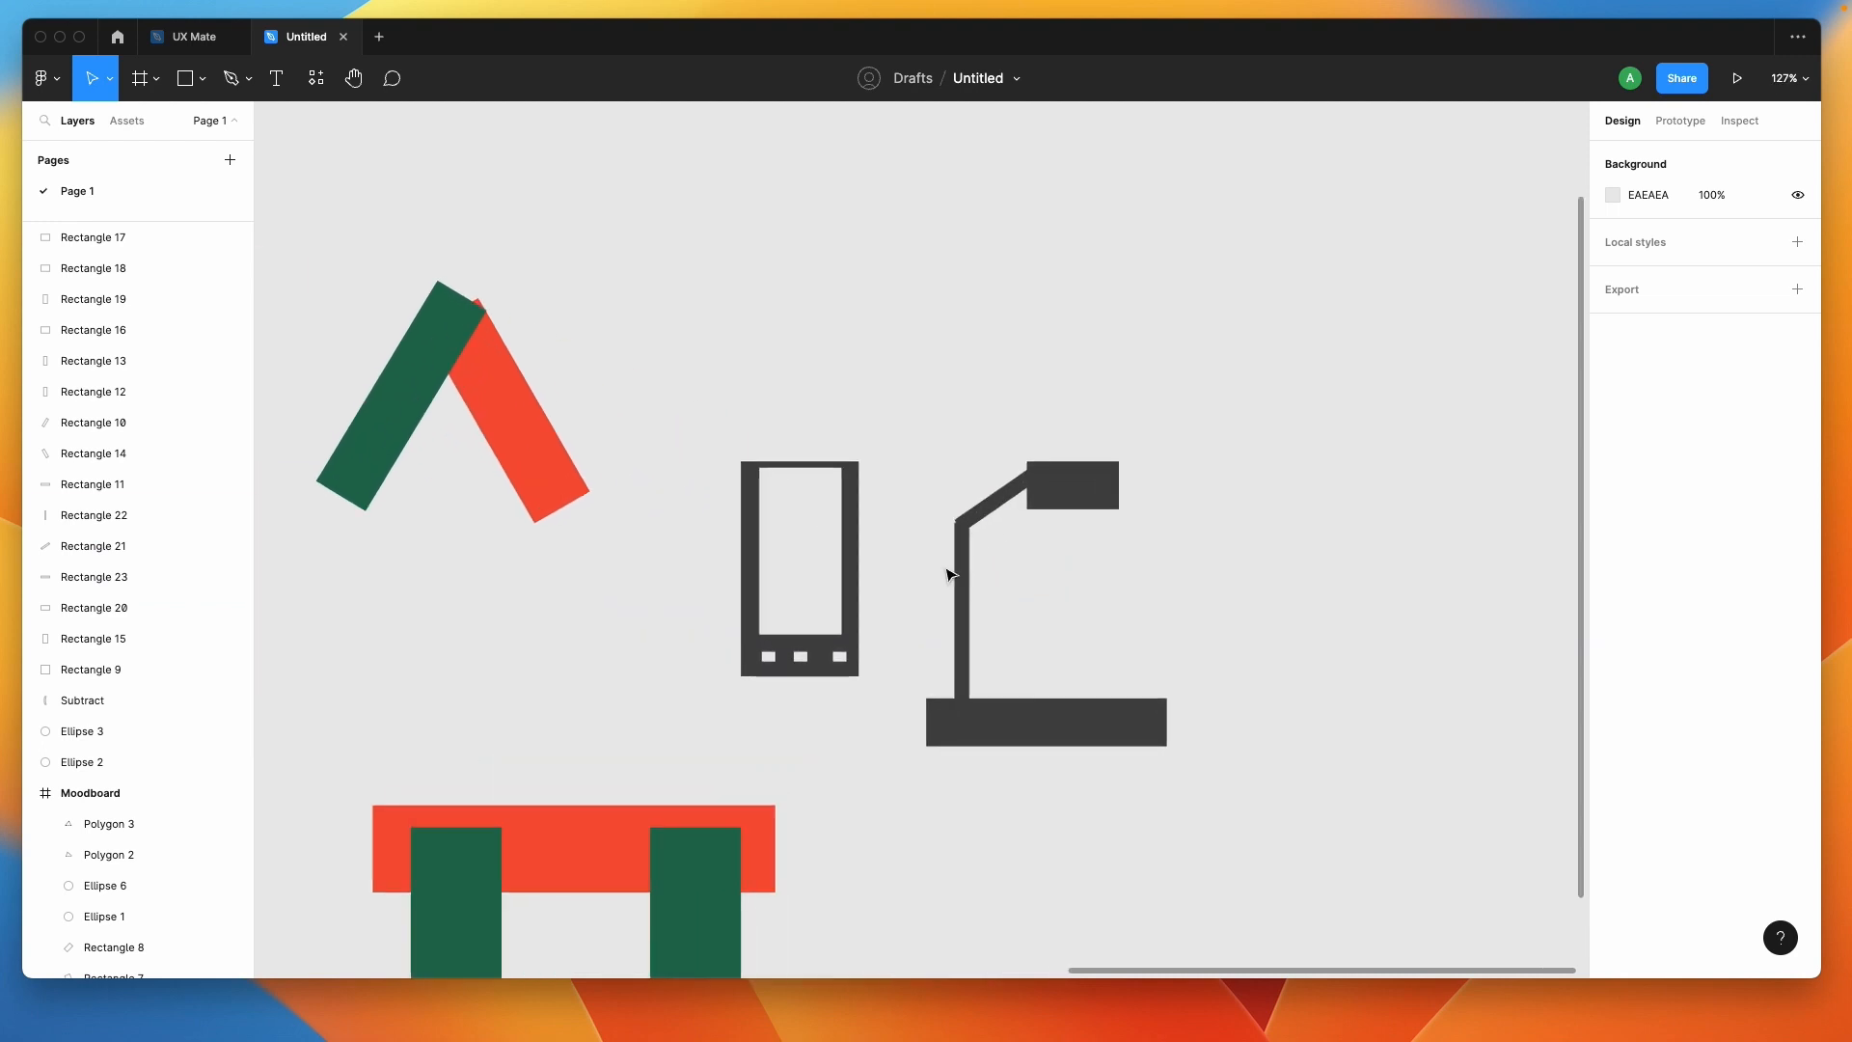
pyautogui.click(960, 596)
pyautogui.moveTo(960, 596); pyautogui.dragTo(1306, 582)
pyautogui.scroll(3, 1306, 583)
pyautogui.moveTo(1304, 805); pyautogui.dragTo(1331, 553)
pyautogui.scroll(3, 1326, 579)
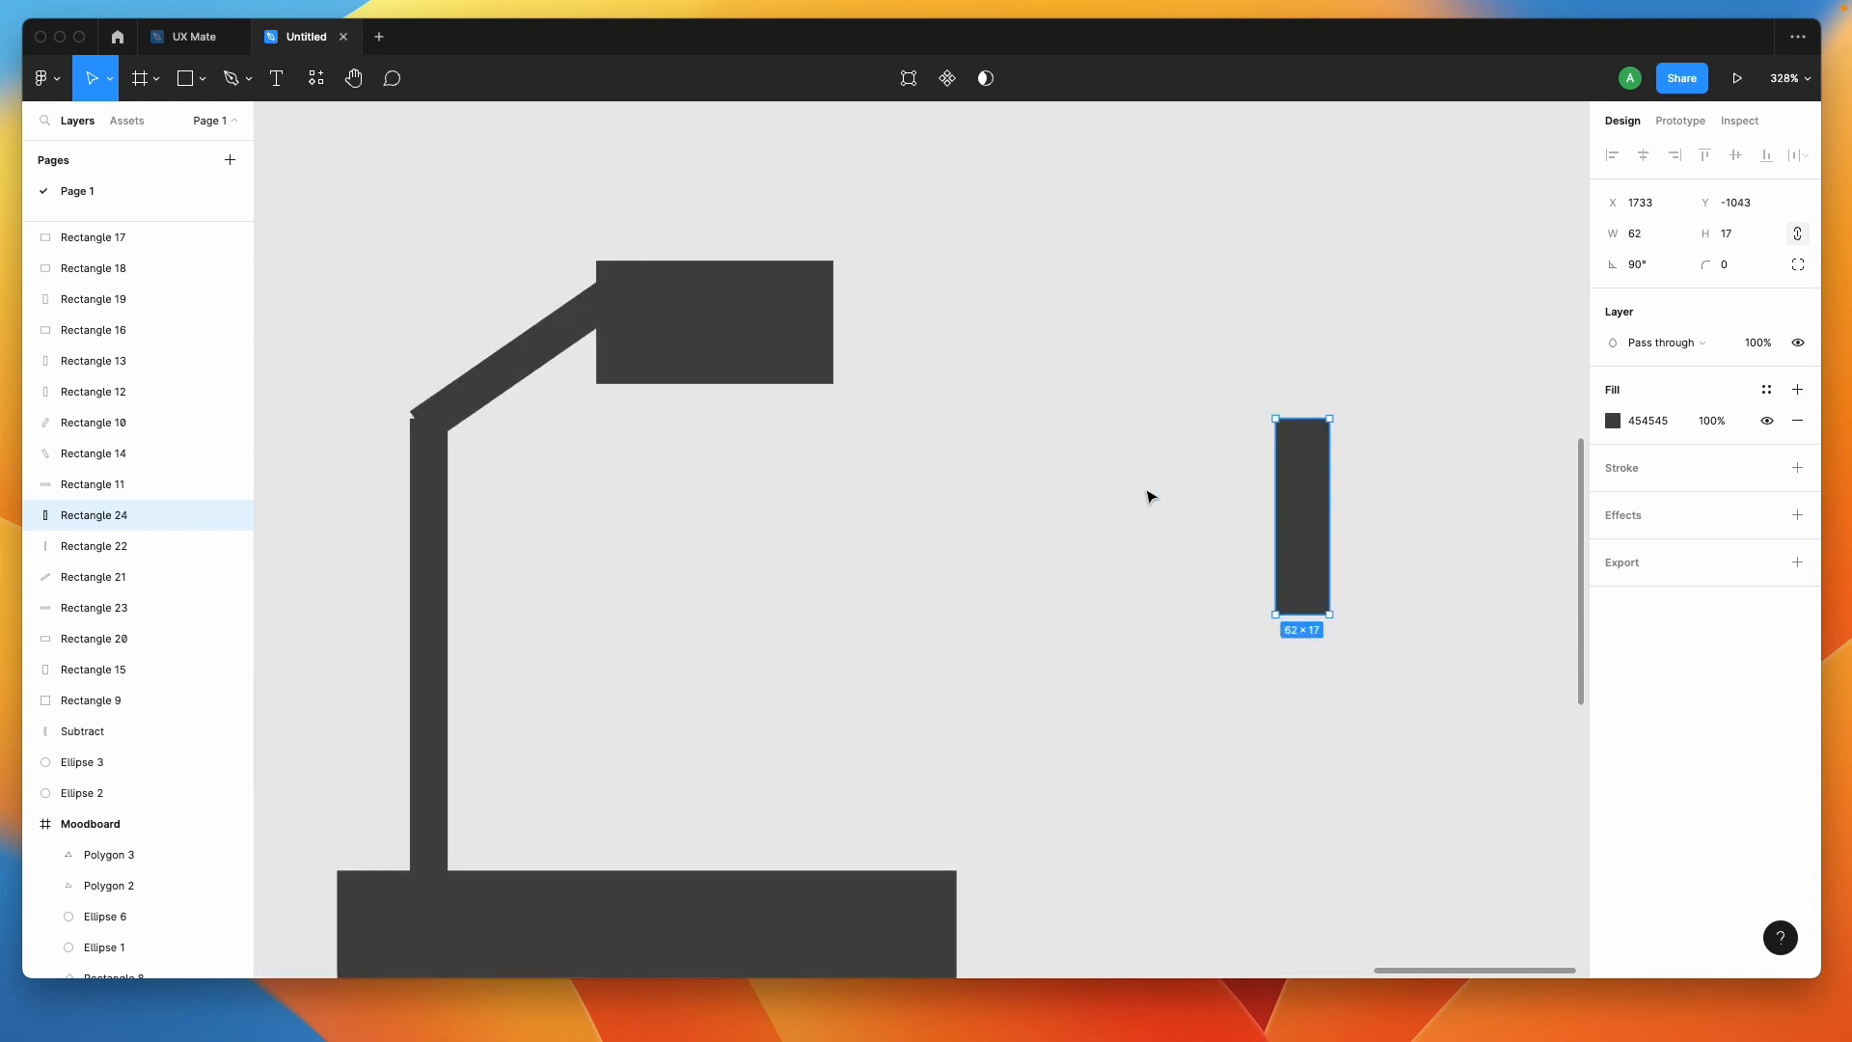
# Duplicate the screwdriver handle, thin the copy to 62 × 3 and centre it below the handle as the shaft.
pyautogui.click(1306, 473)
pyautogui.moveTo(1309, 473); pyautogui.dragTo(1298, 666)
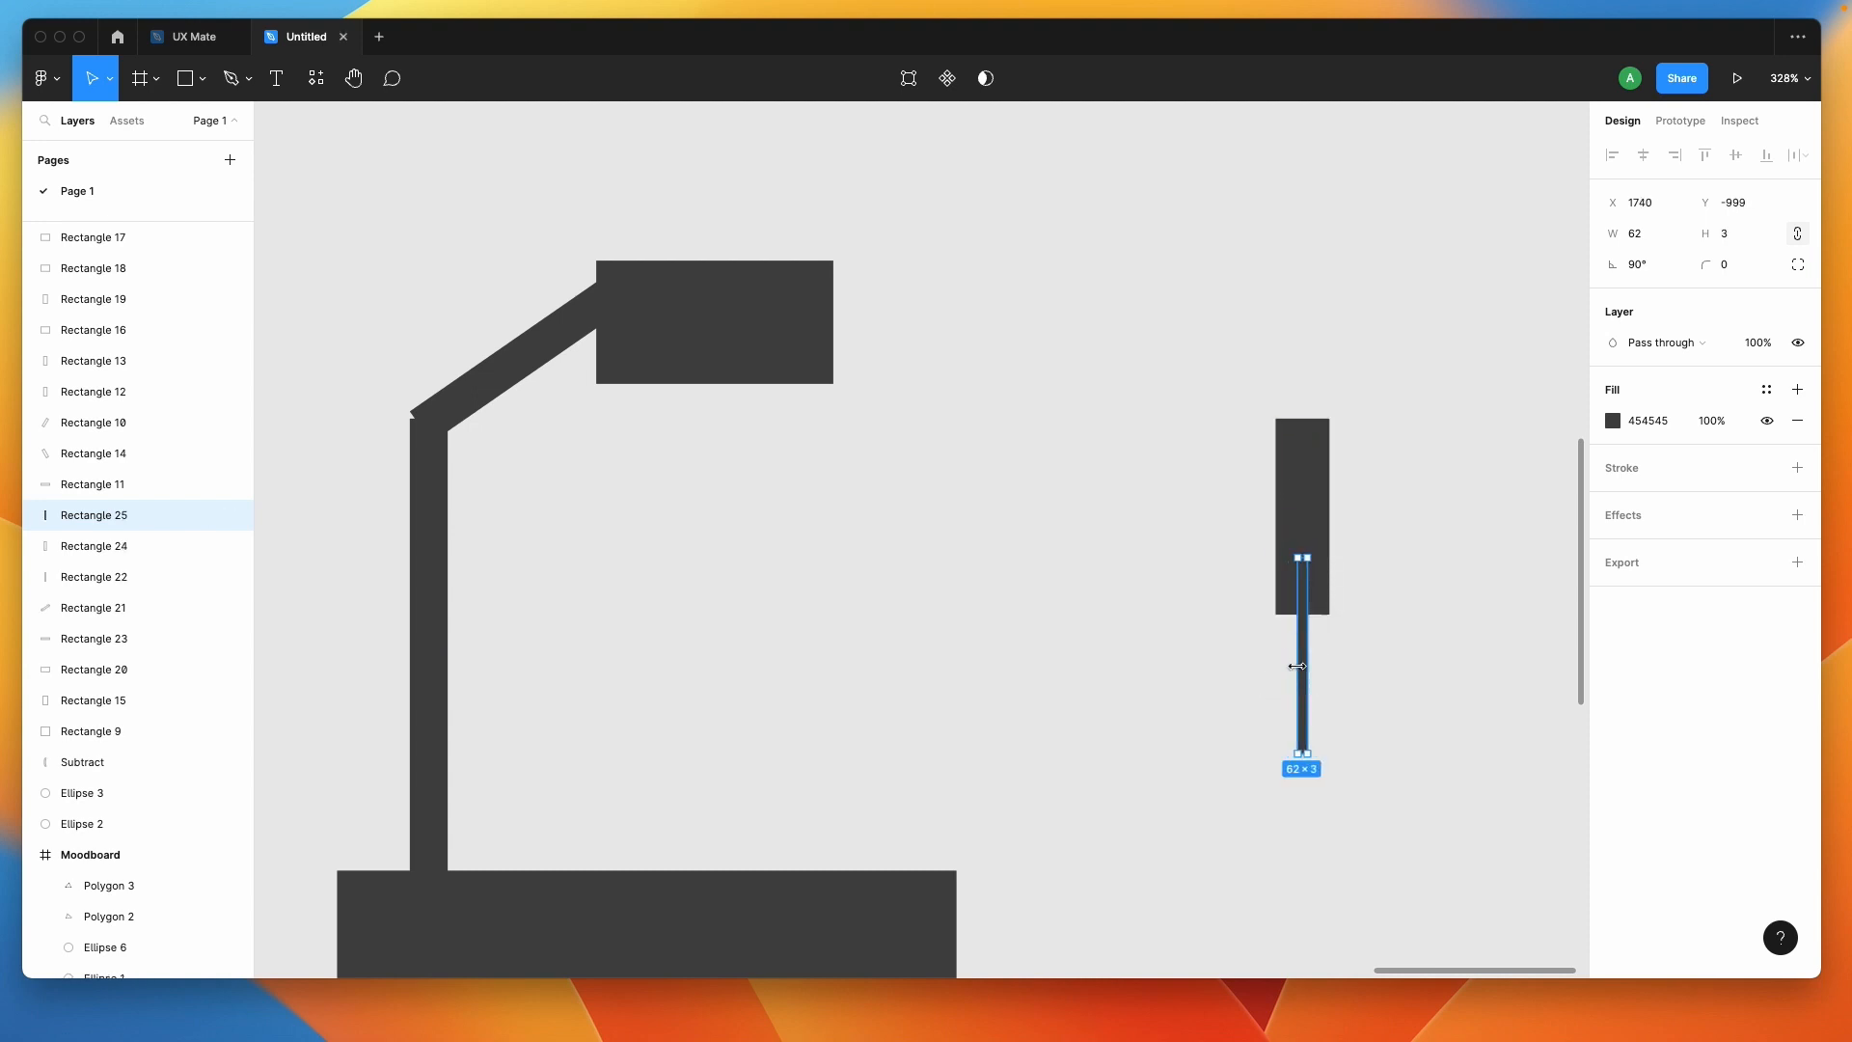
pyautogui.scroll(3, 1324, 673)
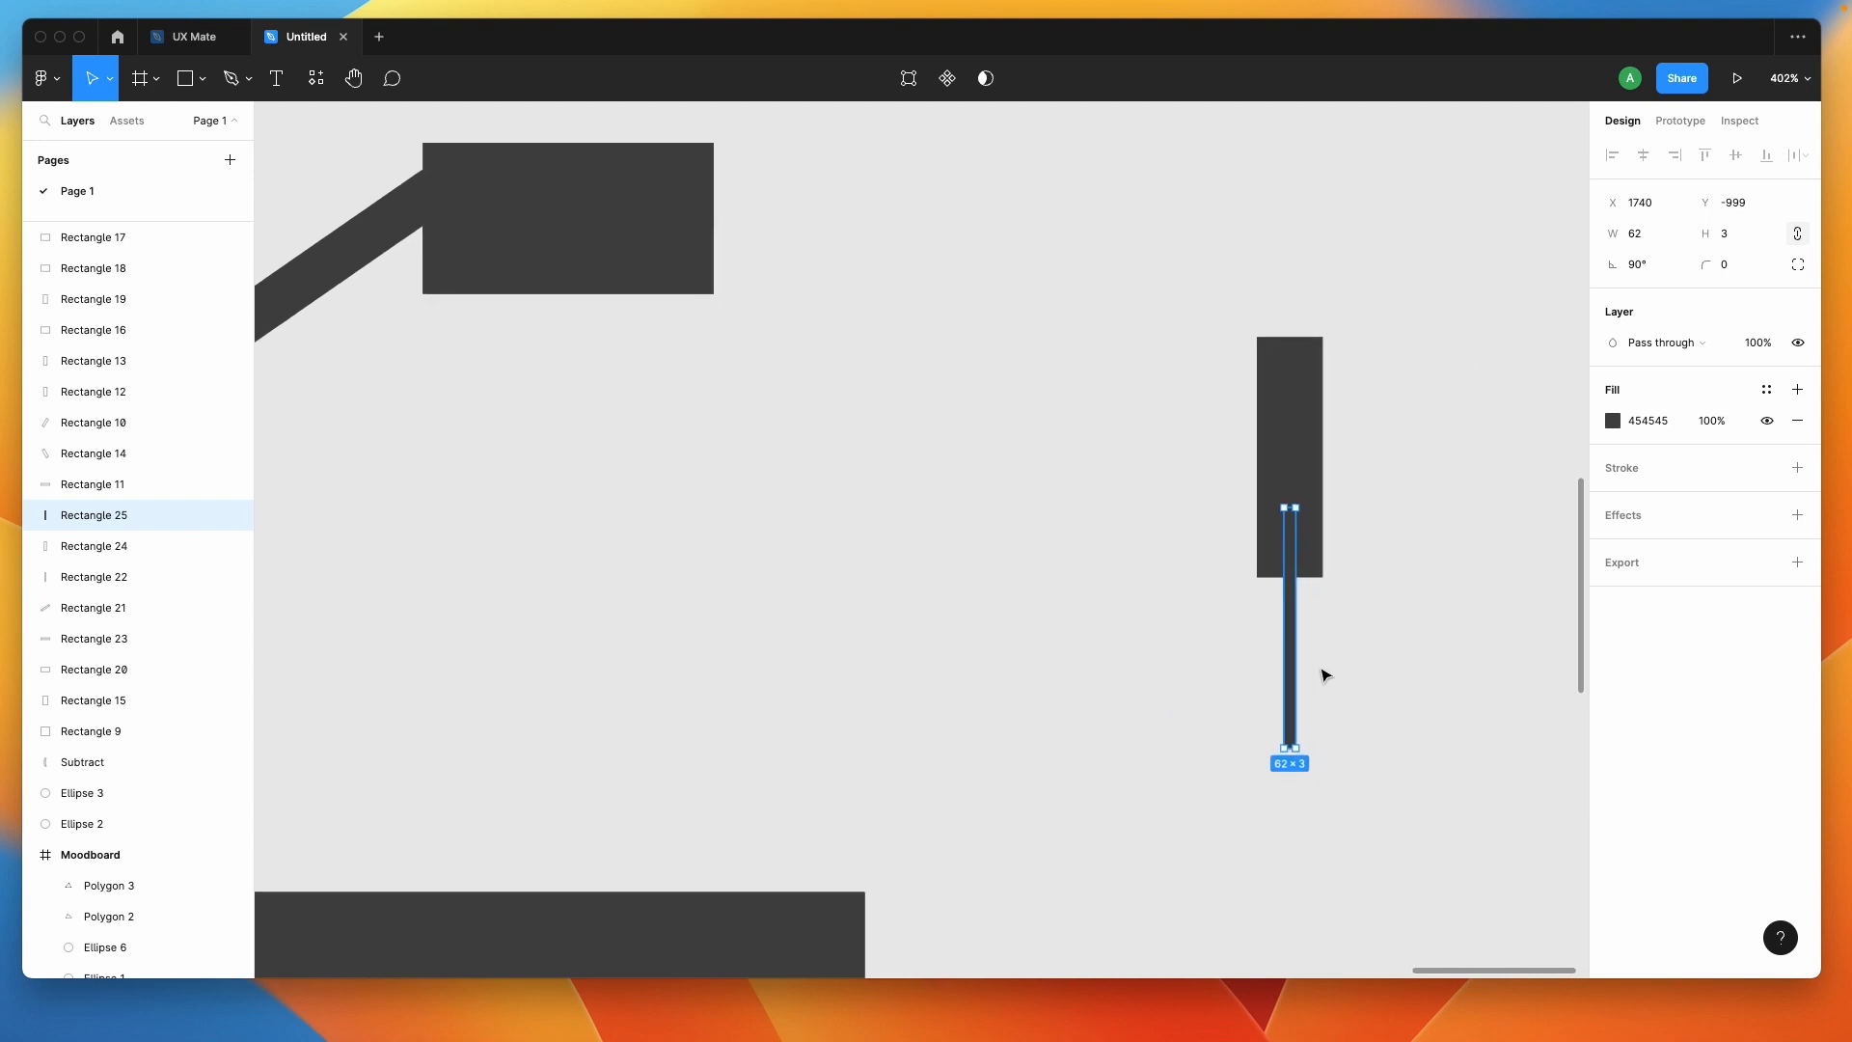
pyautogui.click(1322, 672)
pyautogui.scroll(5, 1323, 672)
pyautogui.click(1271, 637)
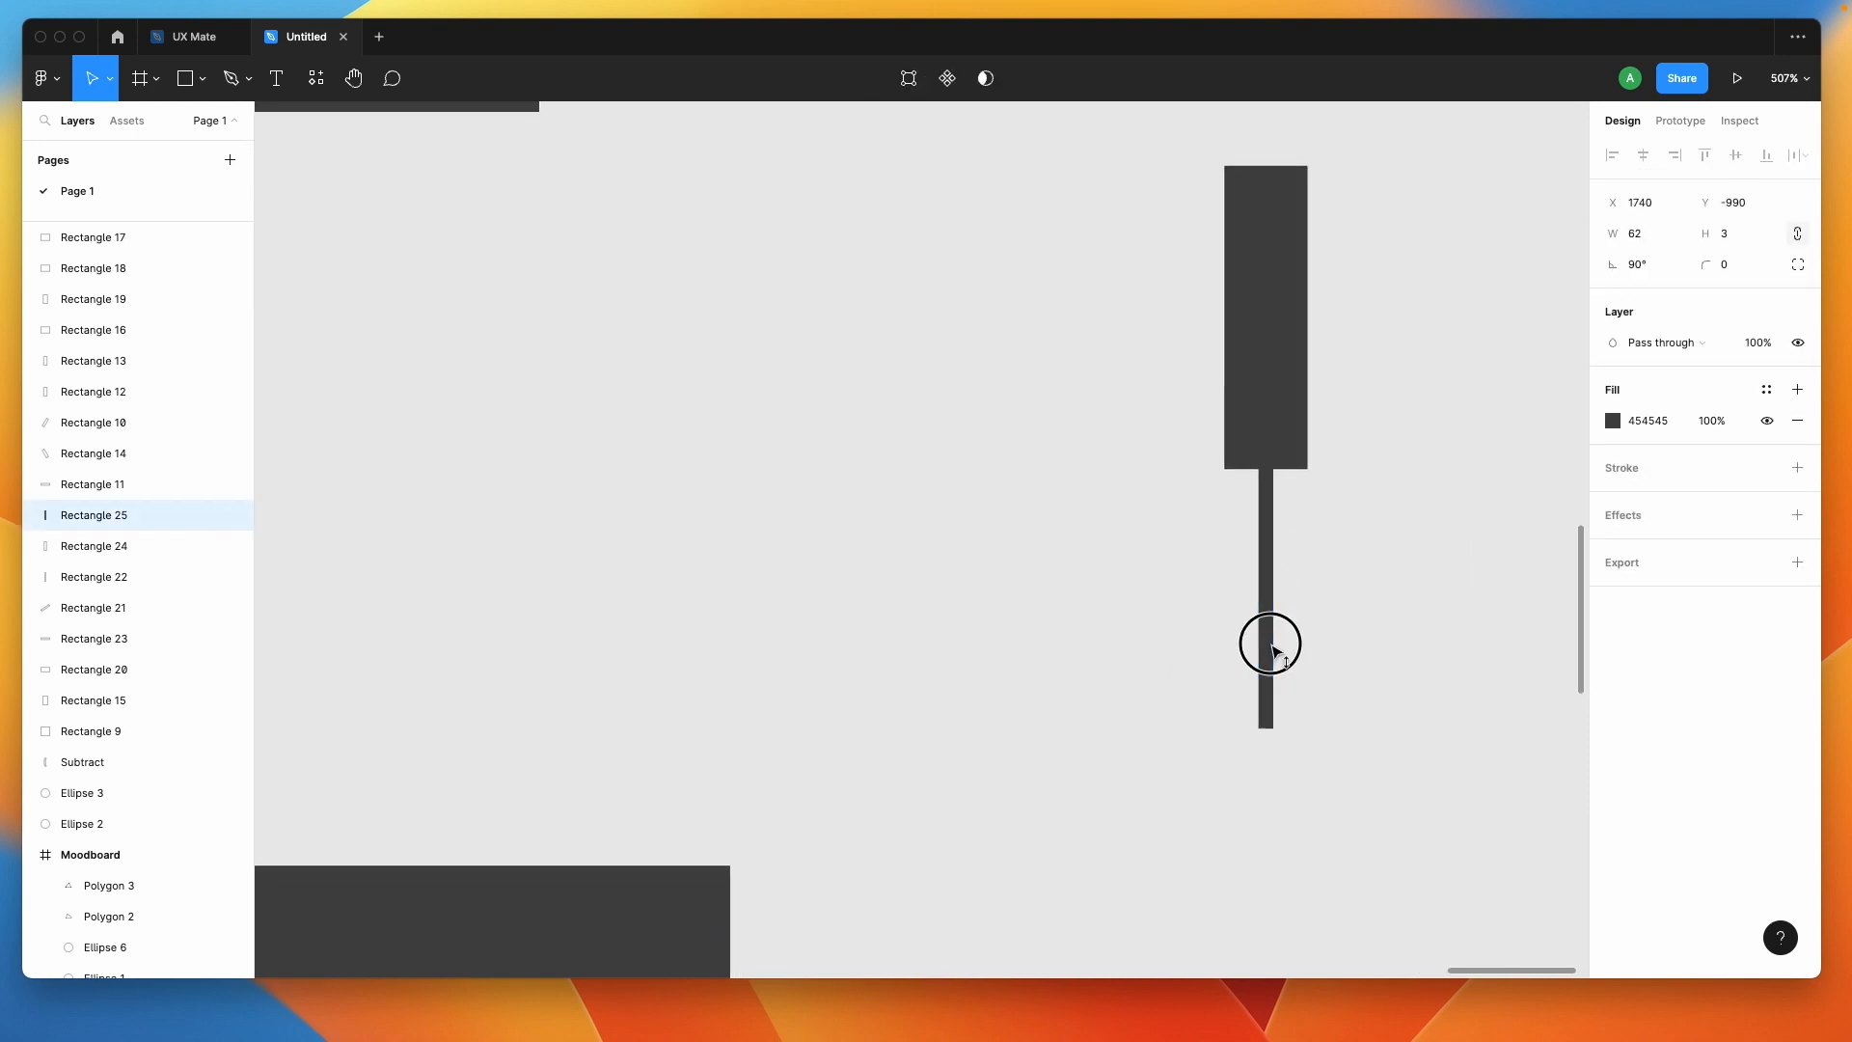
pyautogui.click(1352, 671)
# Duplicate the shaft, resize the copy to 8 × 5 and centre it on the shaft's lower end as the screwdriver tip.
pyautogui.scroll(-2, 1356, 678)
pyautogui.moveTo(1259, 620); pyautogui.dragTo(1273, 682)
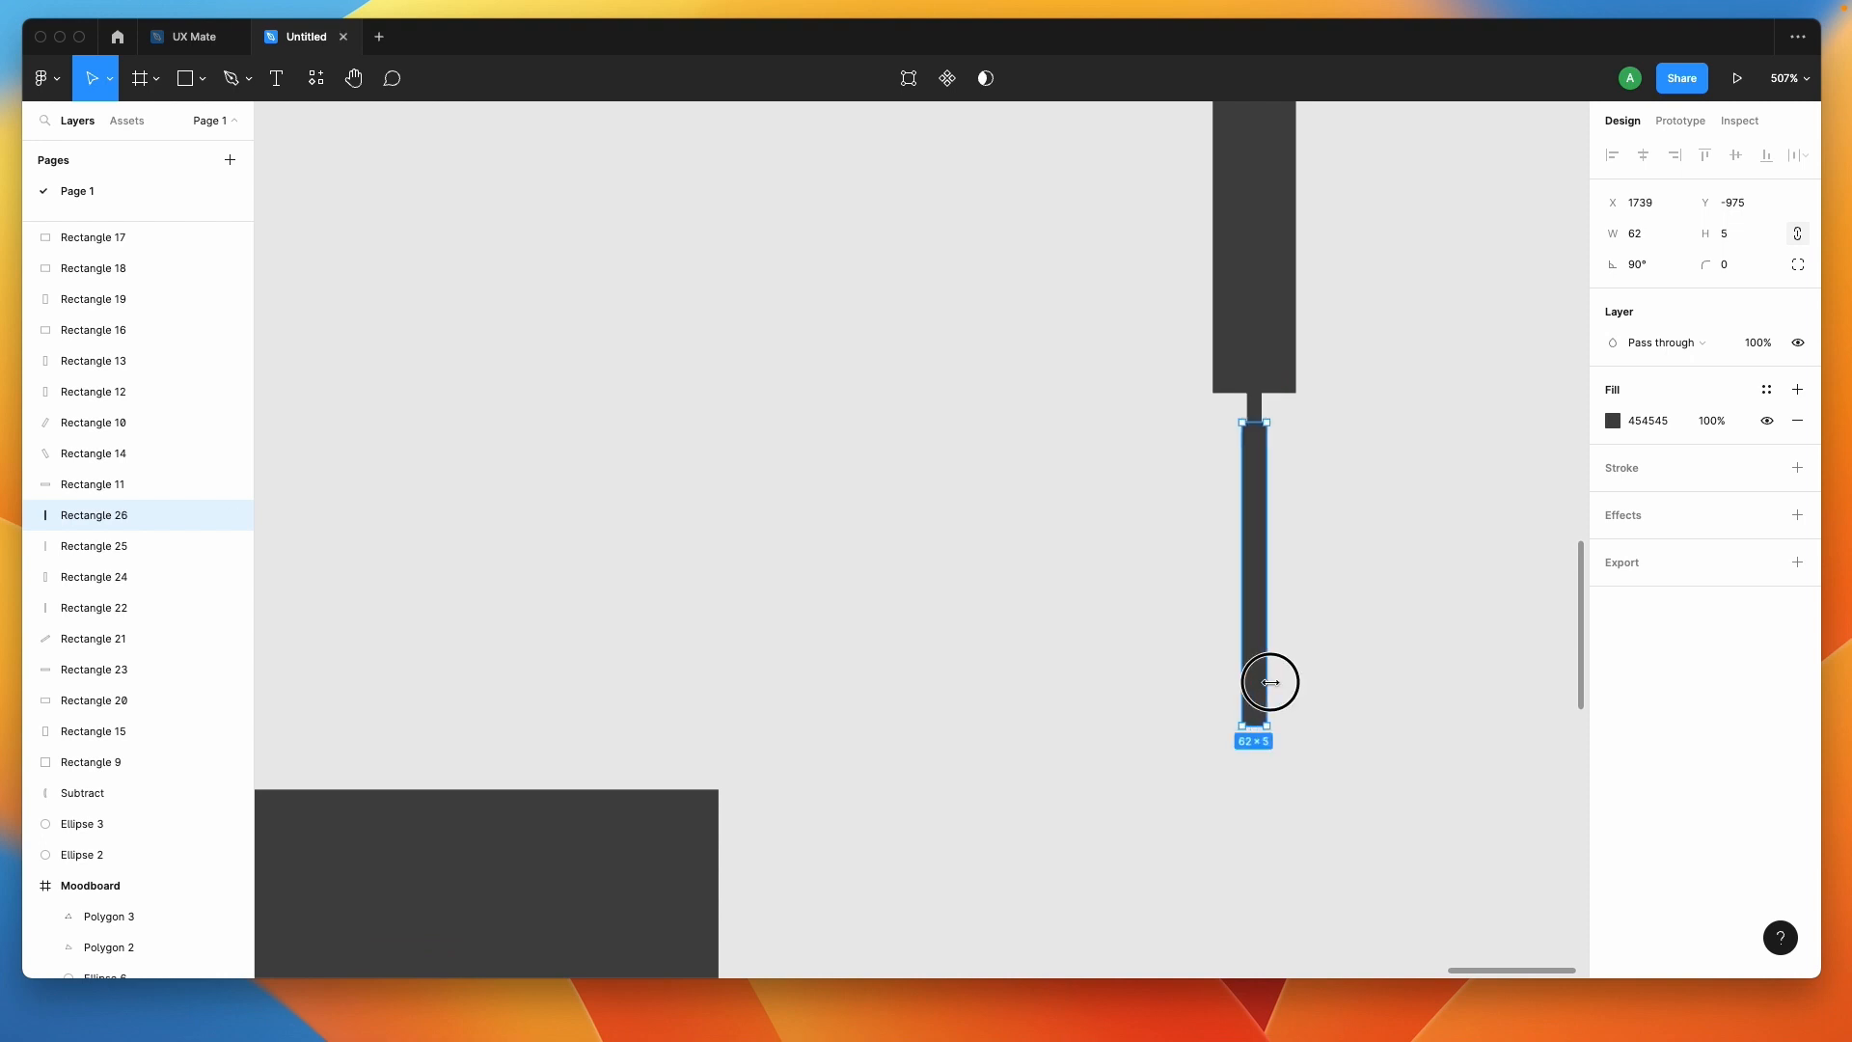
pyautogui.moveTo(1254, 424); pyautogui.dragTo(1260, 656)
pyautogui.scroll(4, 1253, 691)
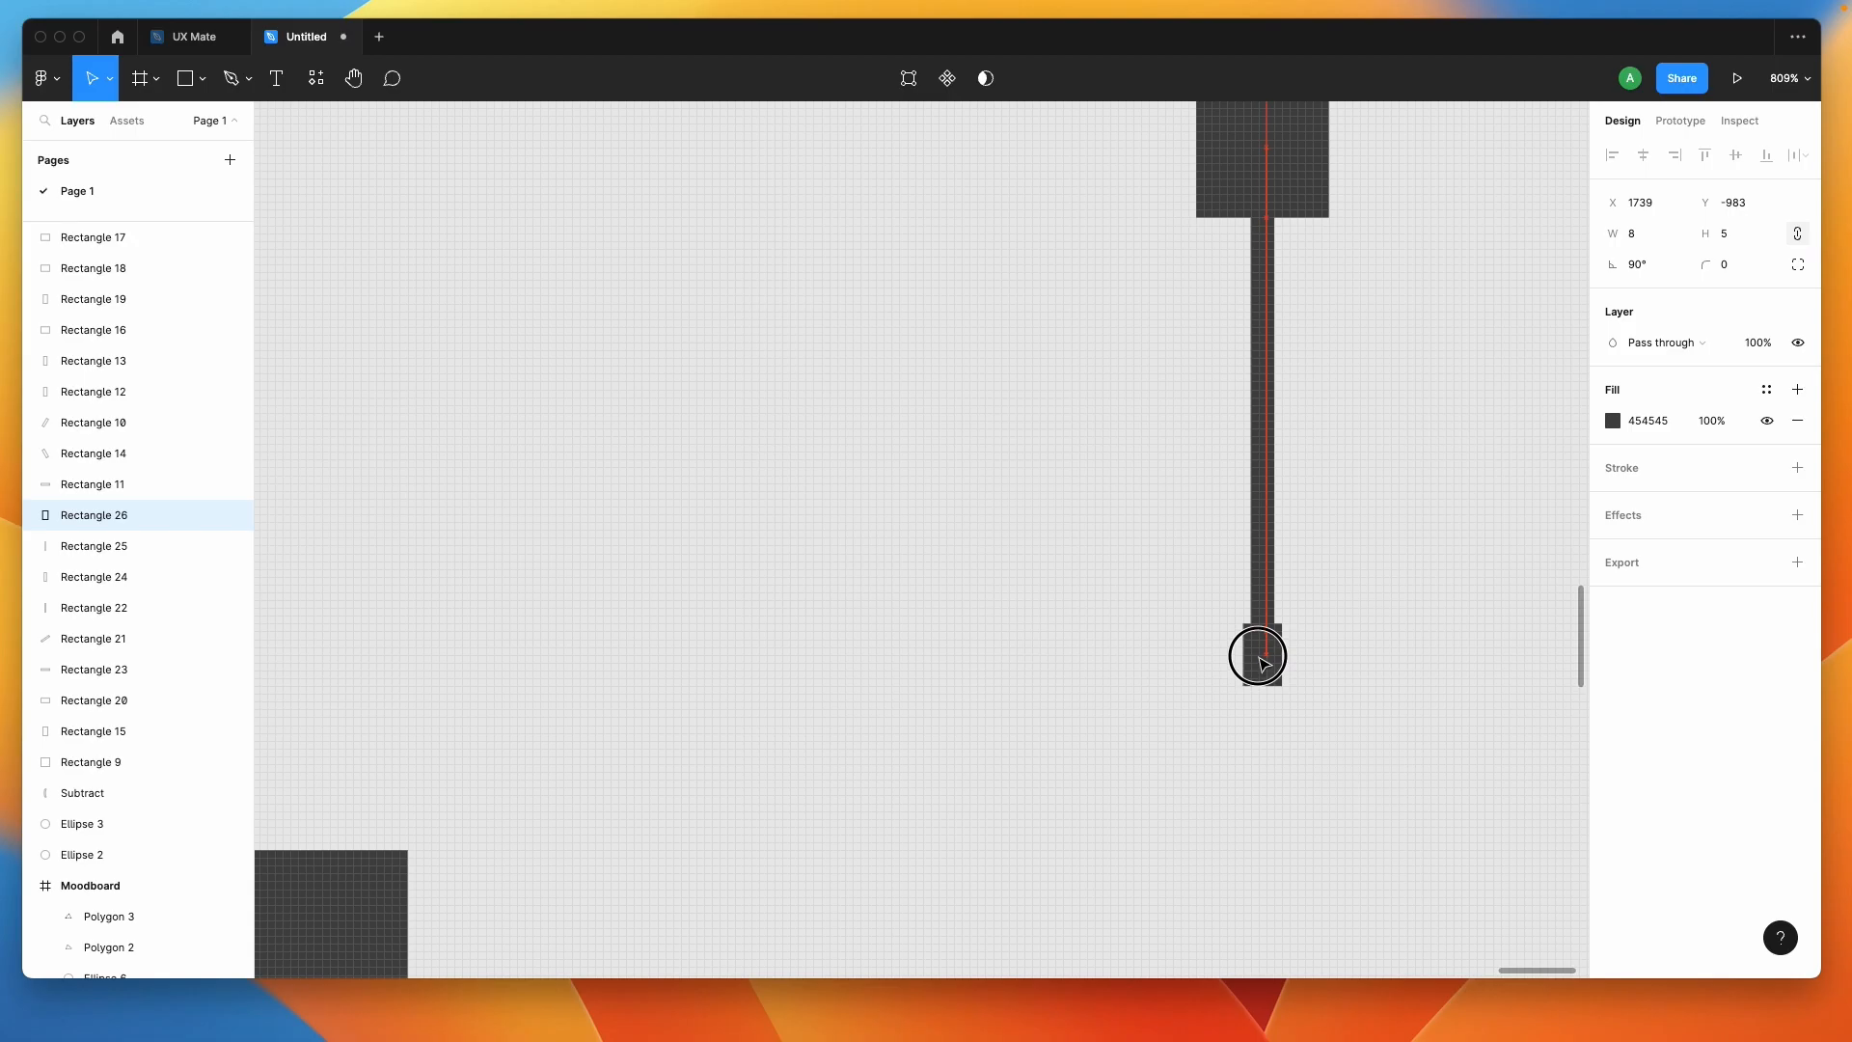
pyautogui.click(1360, 664)
pyautogui.scroll(-5, 1365, 665)
pyautogui.scroll(-3, 1241, 617)
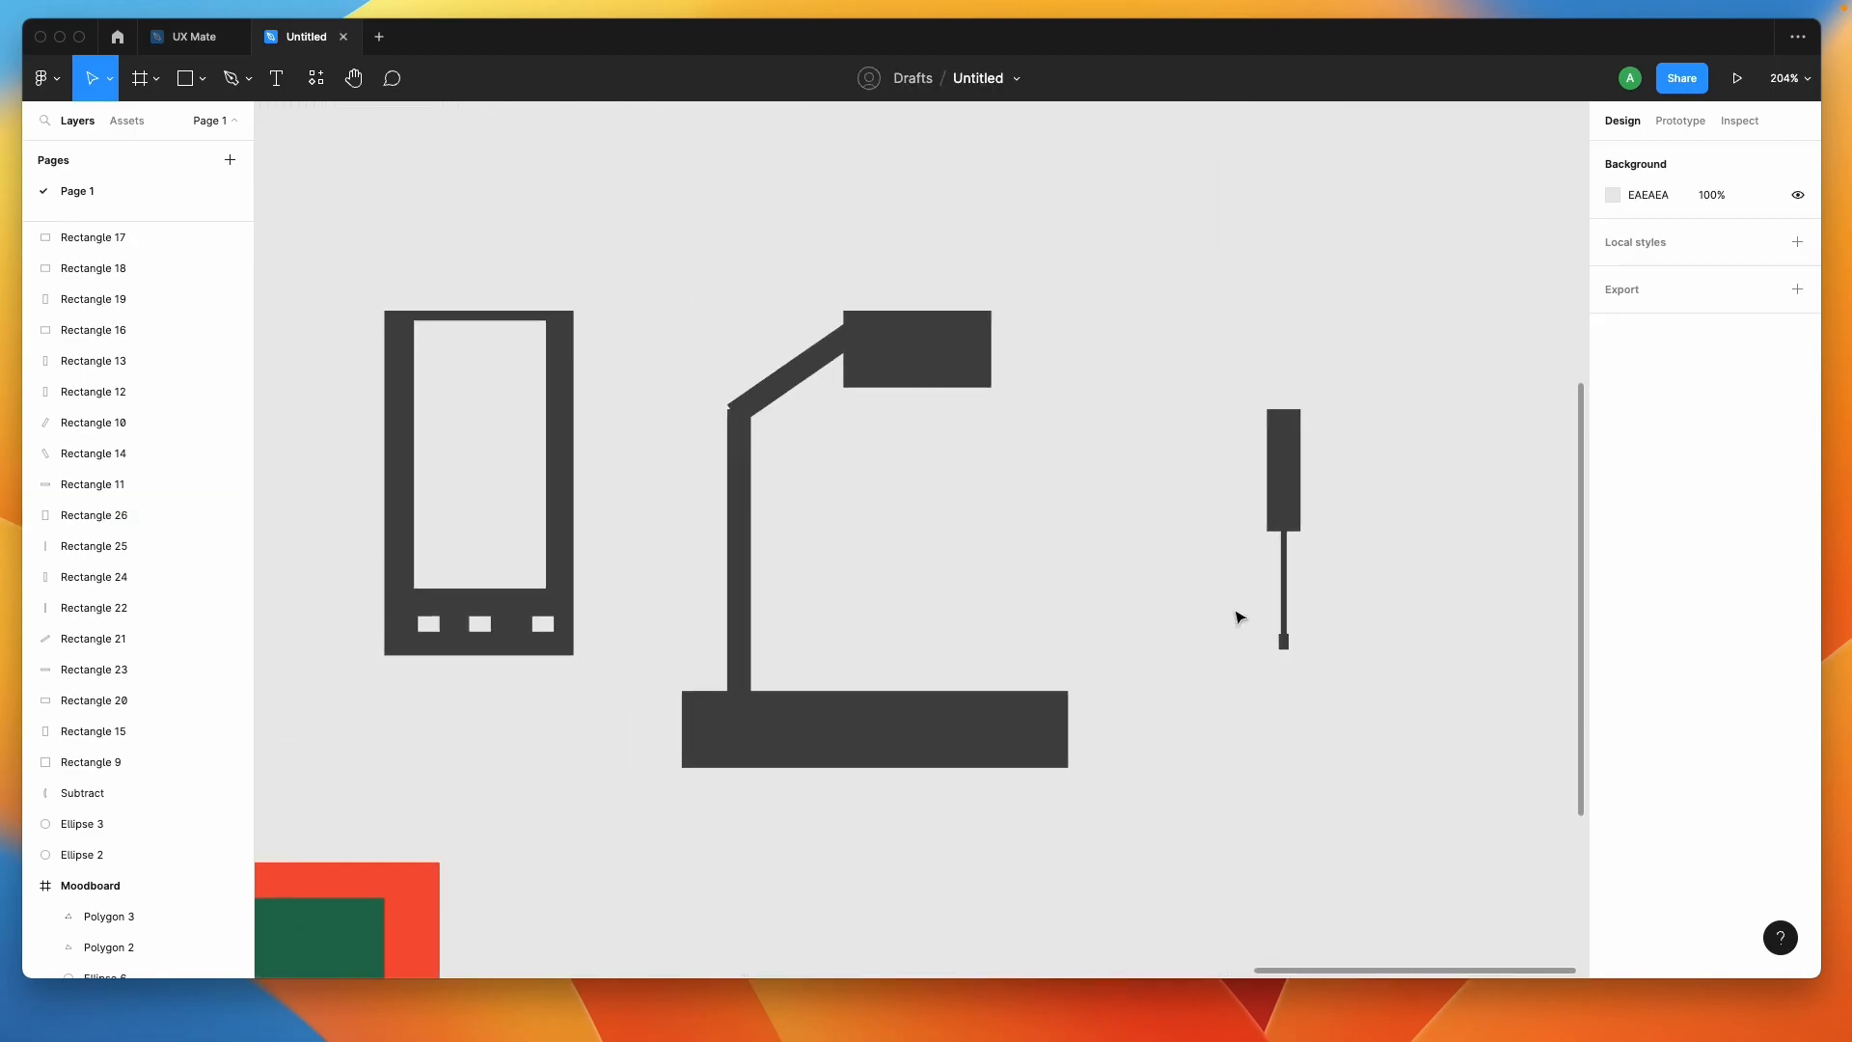
# Duplicate the lamp head above the screwdriver and enlarge the copy to 132 × 74.
pyautogui.click(894, 356)
pyautogui.moveTo(888, 356); pyautogui.dragTo(1165, 271)
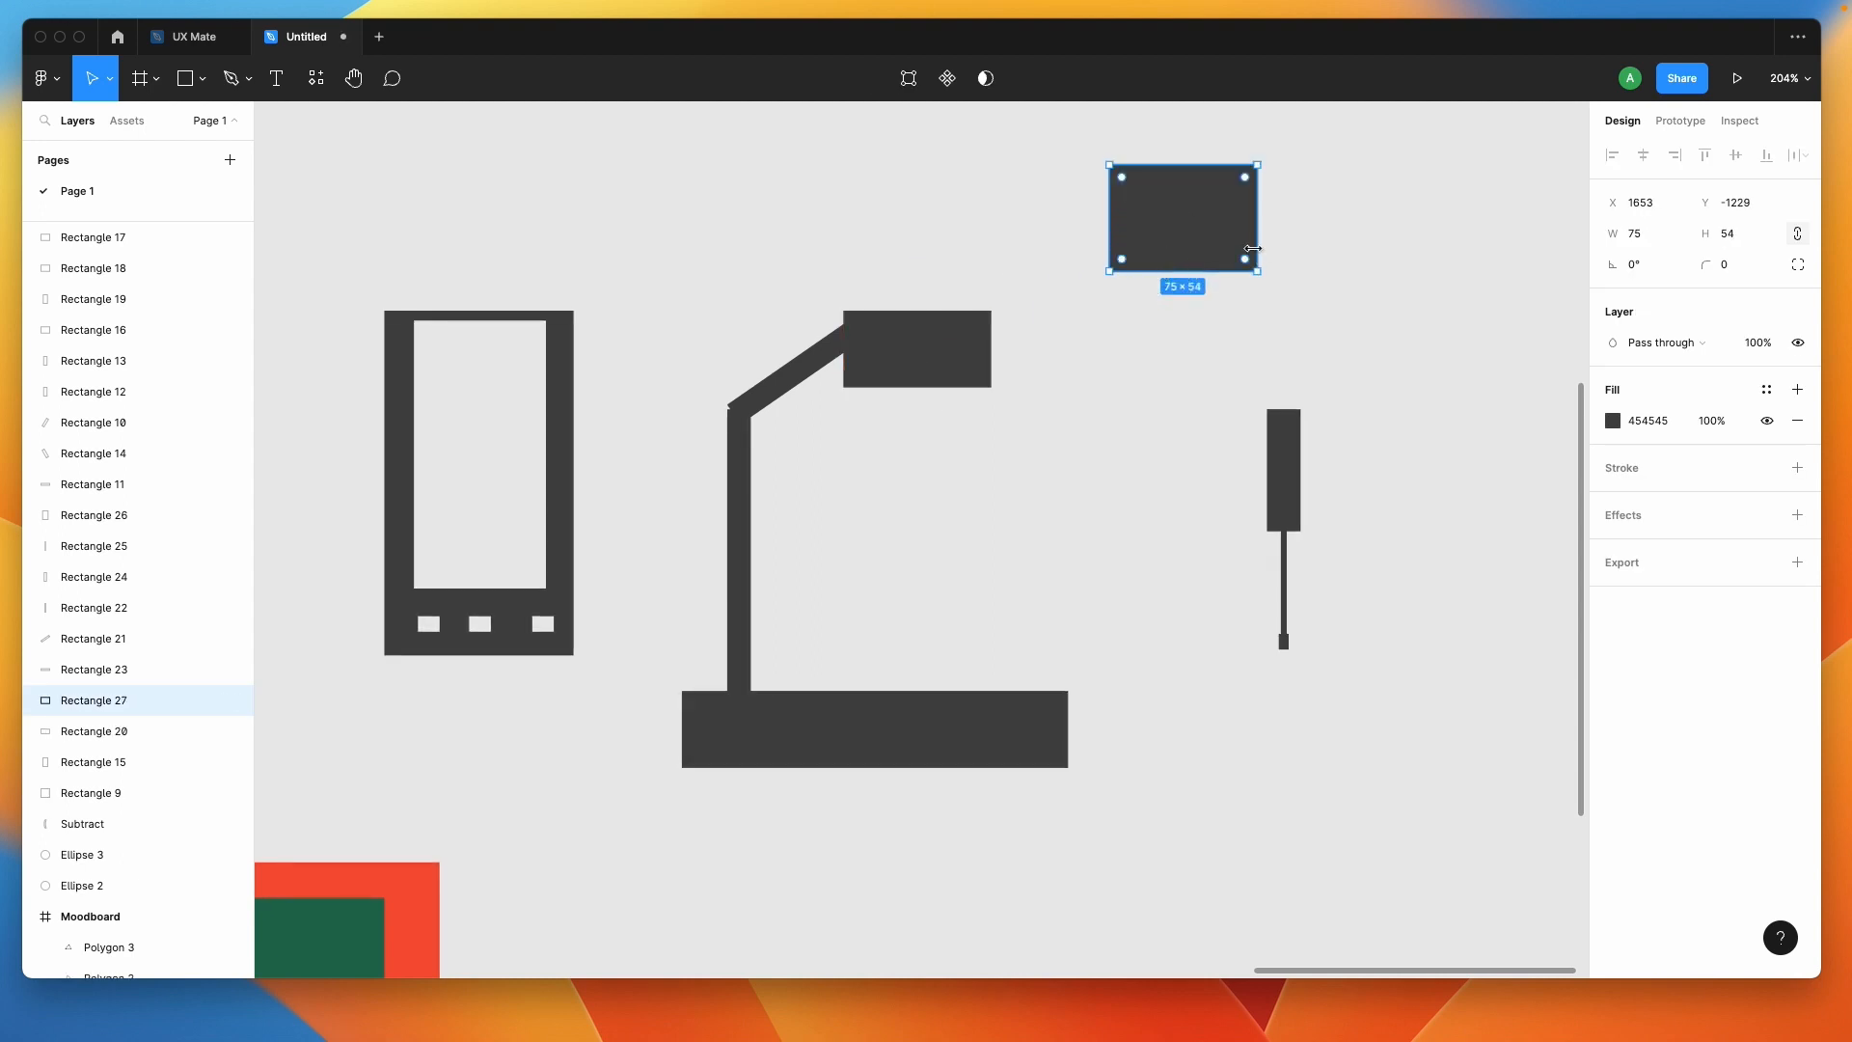
pyautogui.moveTo(1255, 233); pyautogui.dragTo(1370, 233)
pyautogui.moveTo(1267, 274); pyautogui.dragTo(1269, 306)
pyautogui.click(1466, 301)
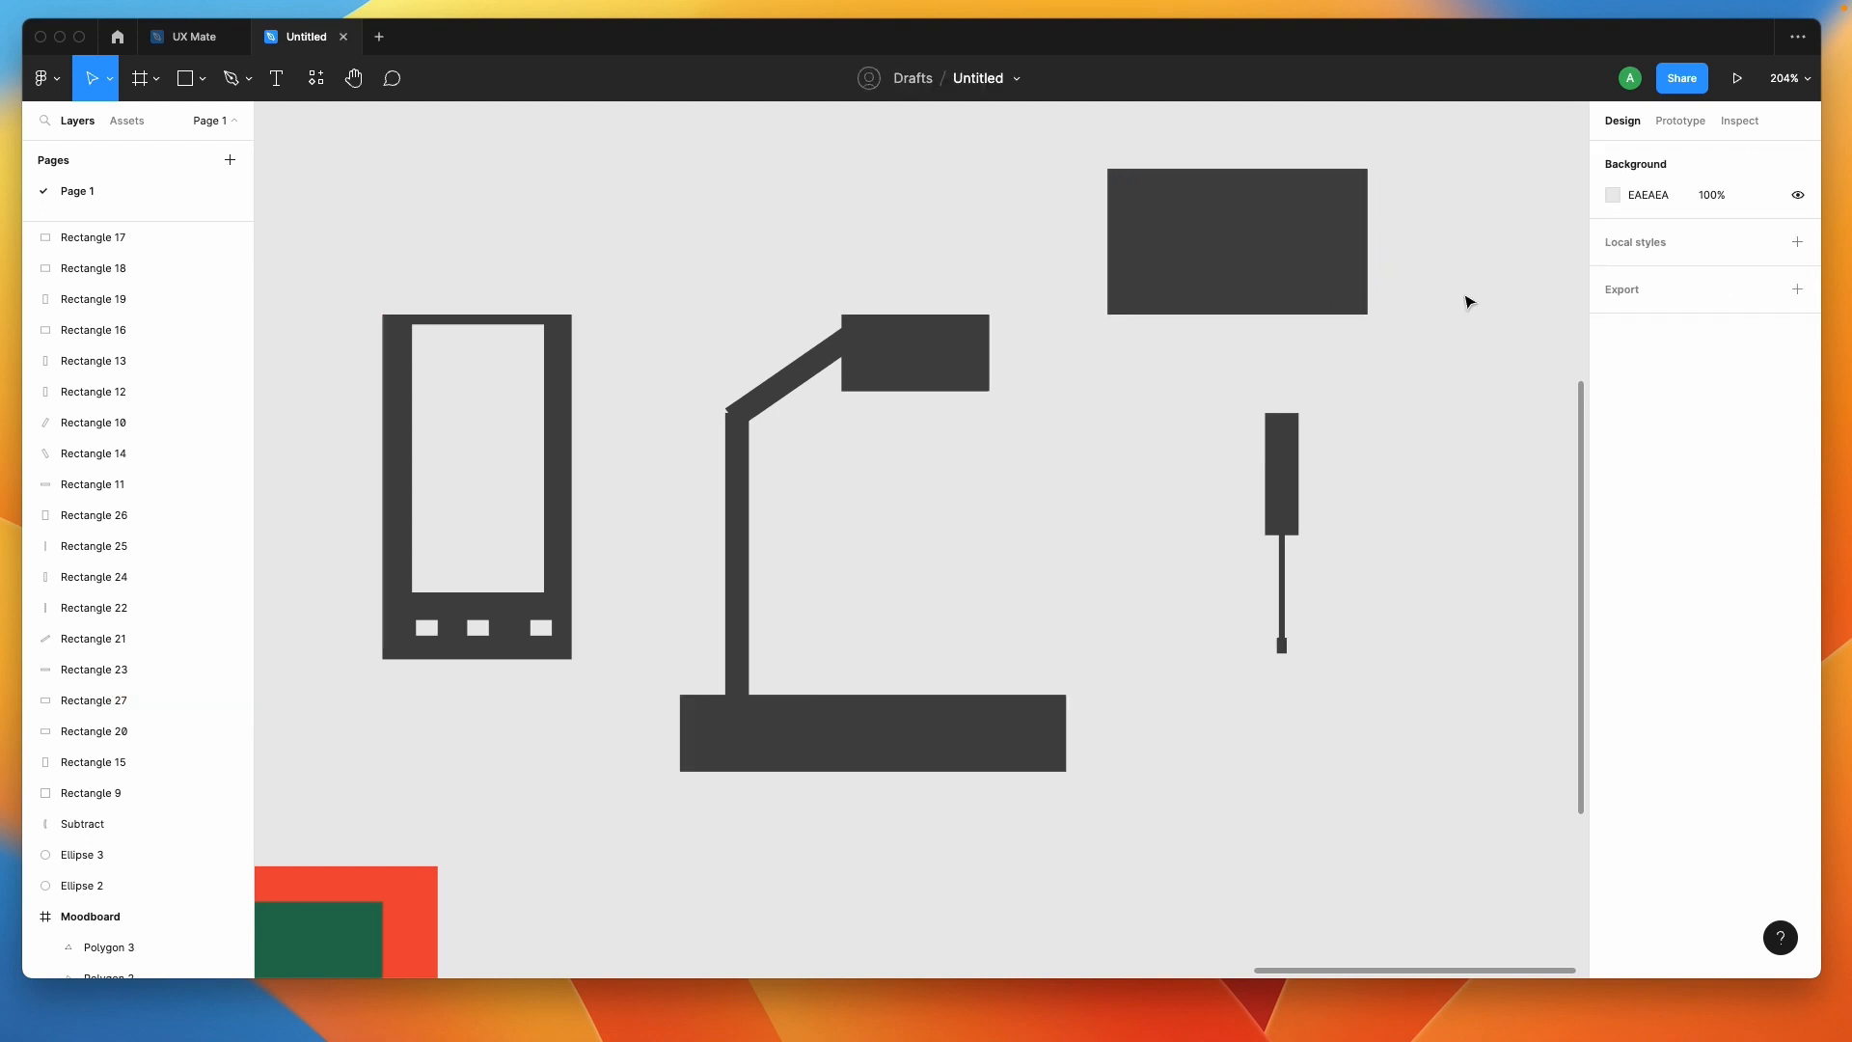
# Copy the phone's light screen onto the new dark rectangle and resize it to 122 × 55.
pyautogui.scroll(1, 1466, 301)
pyautogui.hscroll(1, 1466, 301)
pyautogui.click(412, 445)
pyautogui.moveTo(412, 444); pyautogui.dragTo(1117, 295)
pyautogui.moveTo(1134, 485); pyautogui.dragTo(1135, 344)
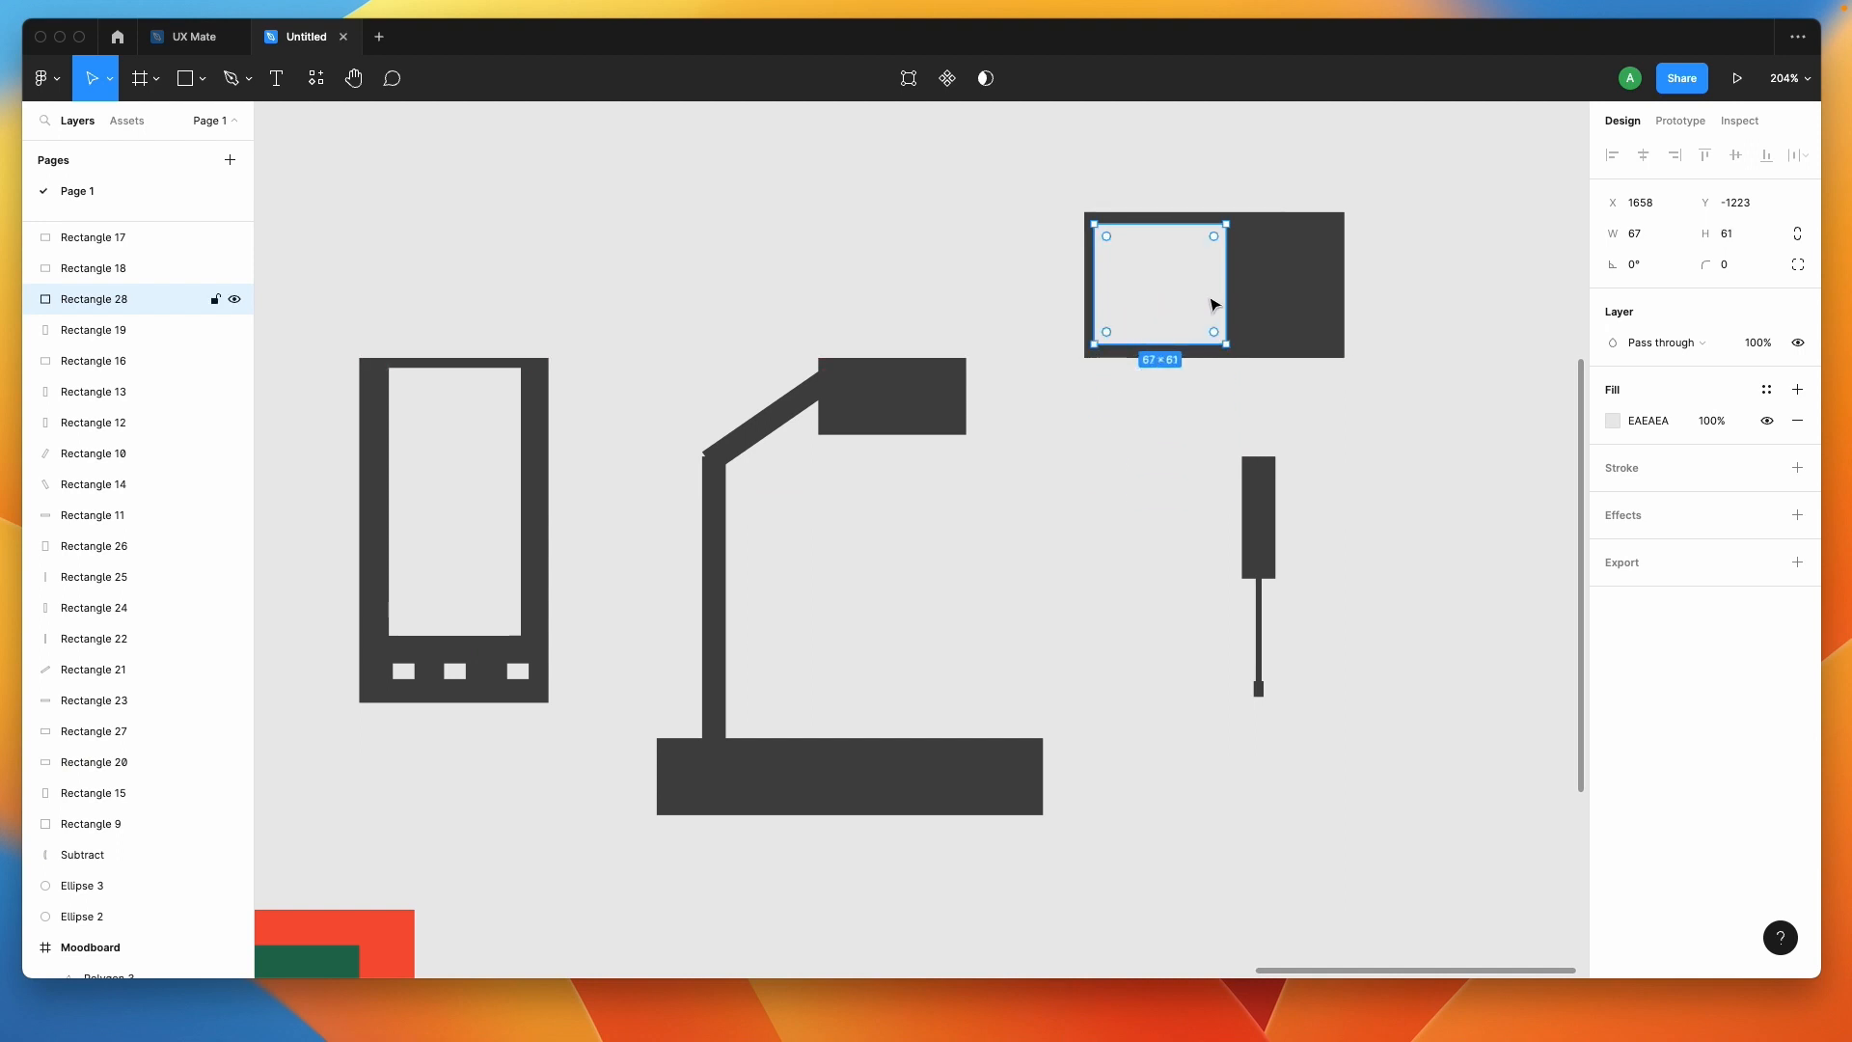
pyautogui.moveTo(1226, 287); pyautogui.dragTo(1335, 287)
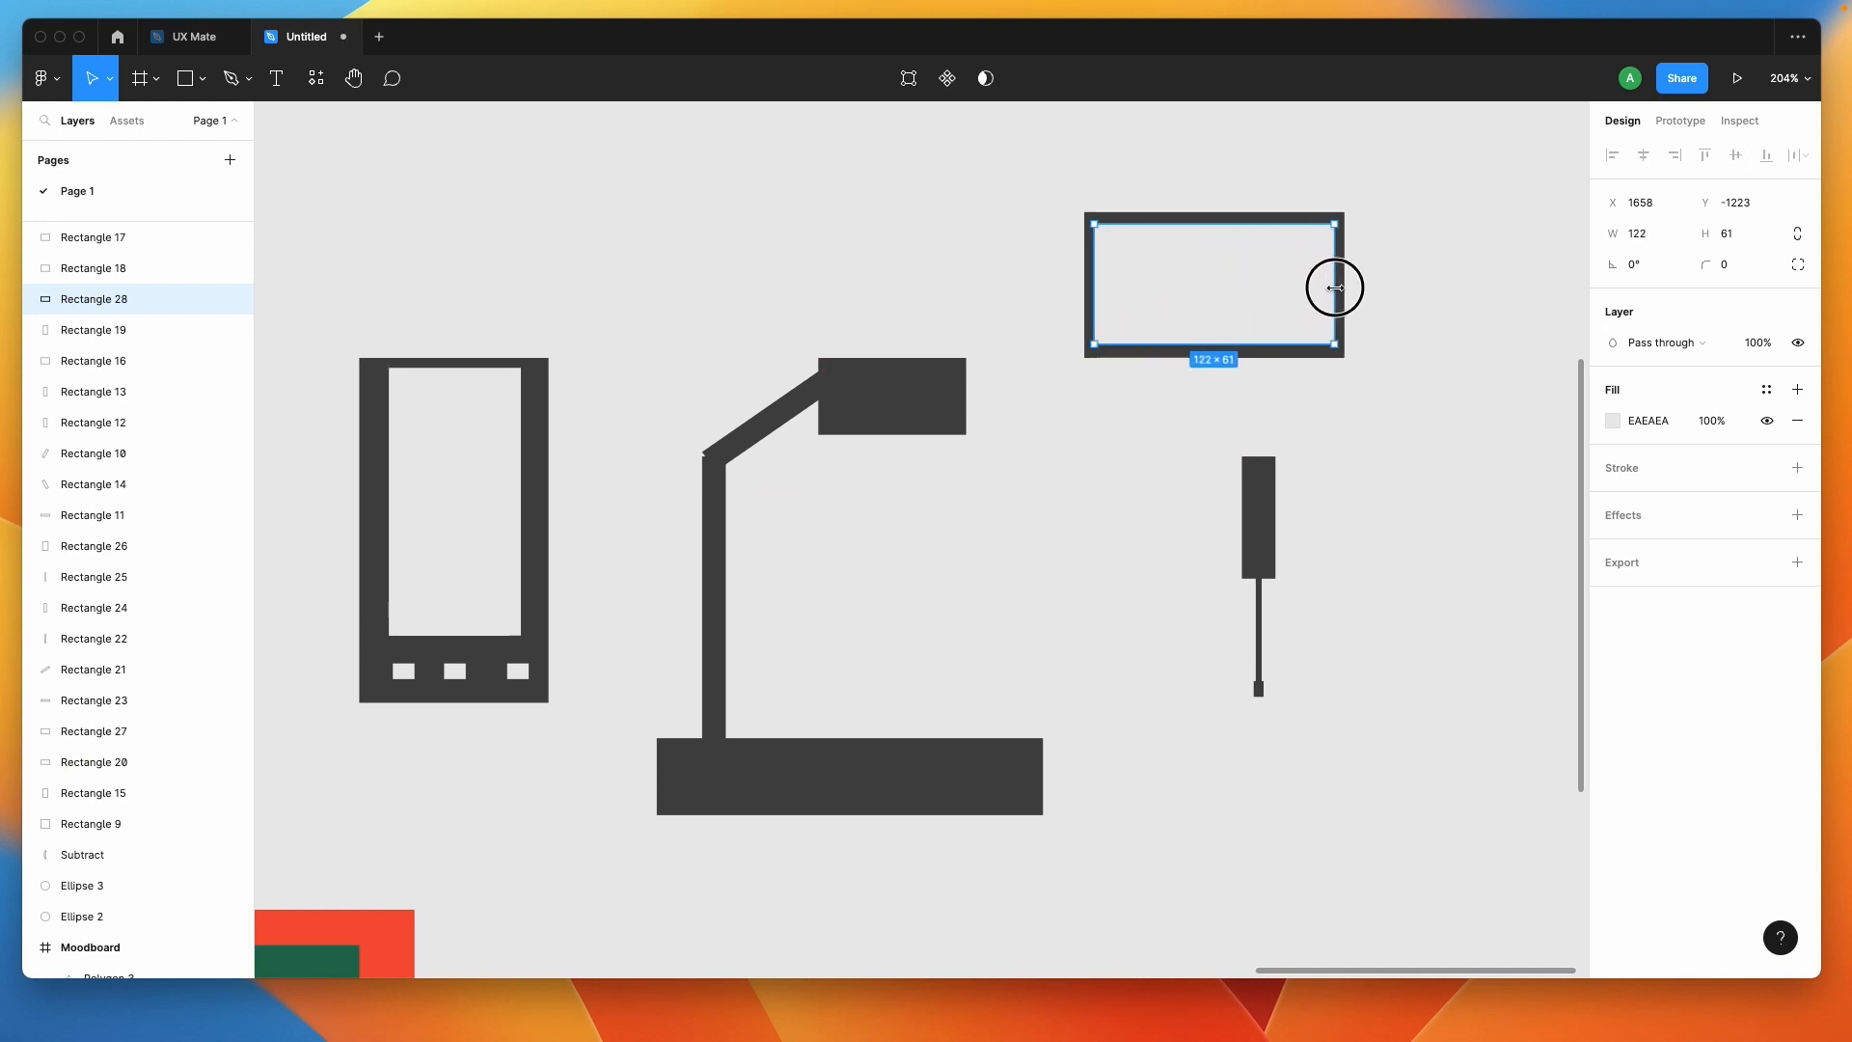
pyautogui.scroll(5, 1217, 309)
pyautogui.moveTo(1186, 405); pyautogui.dragTo(1187, 377)
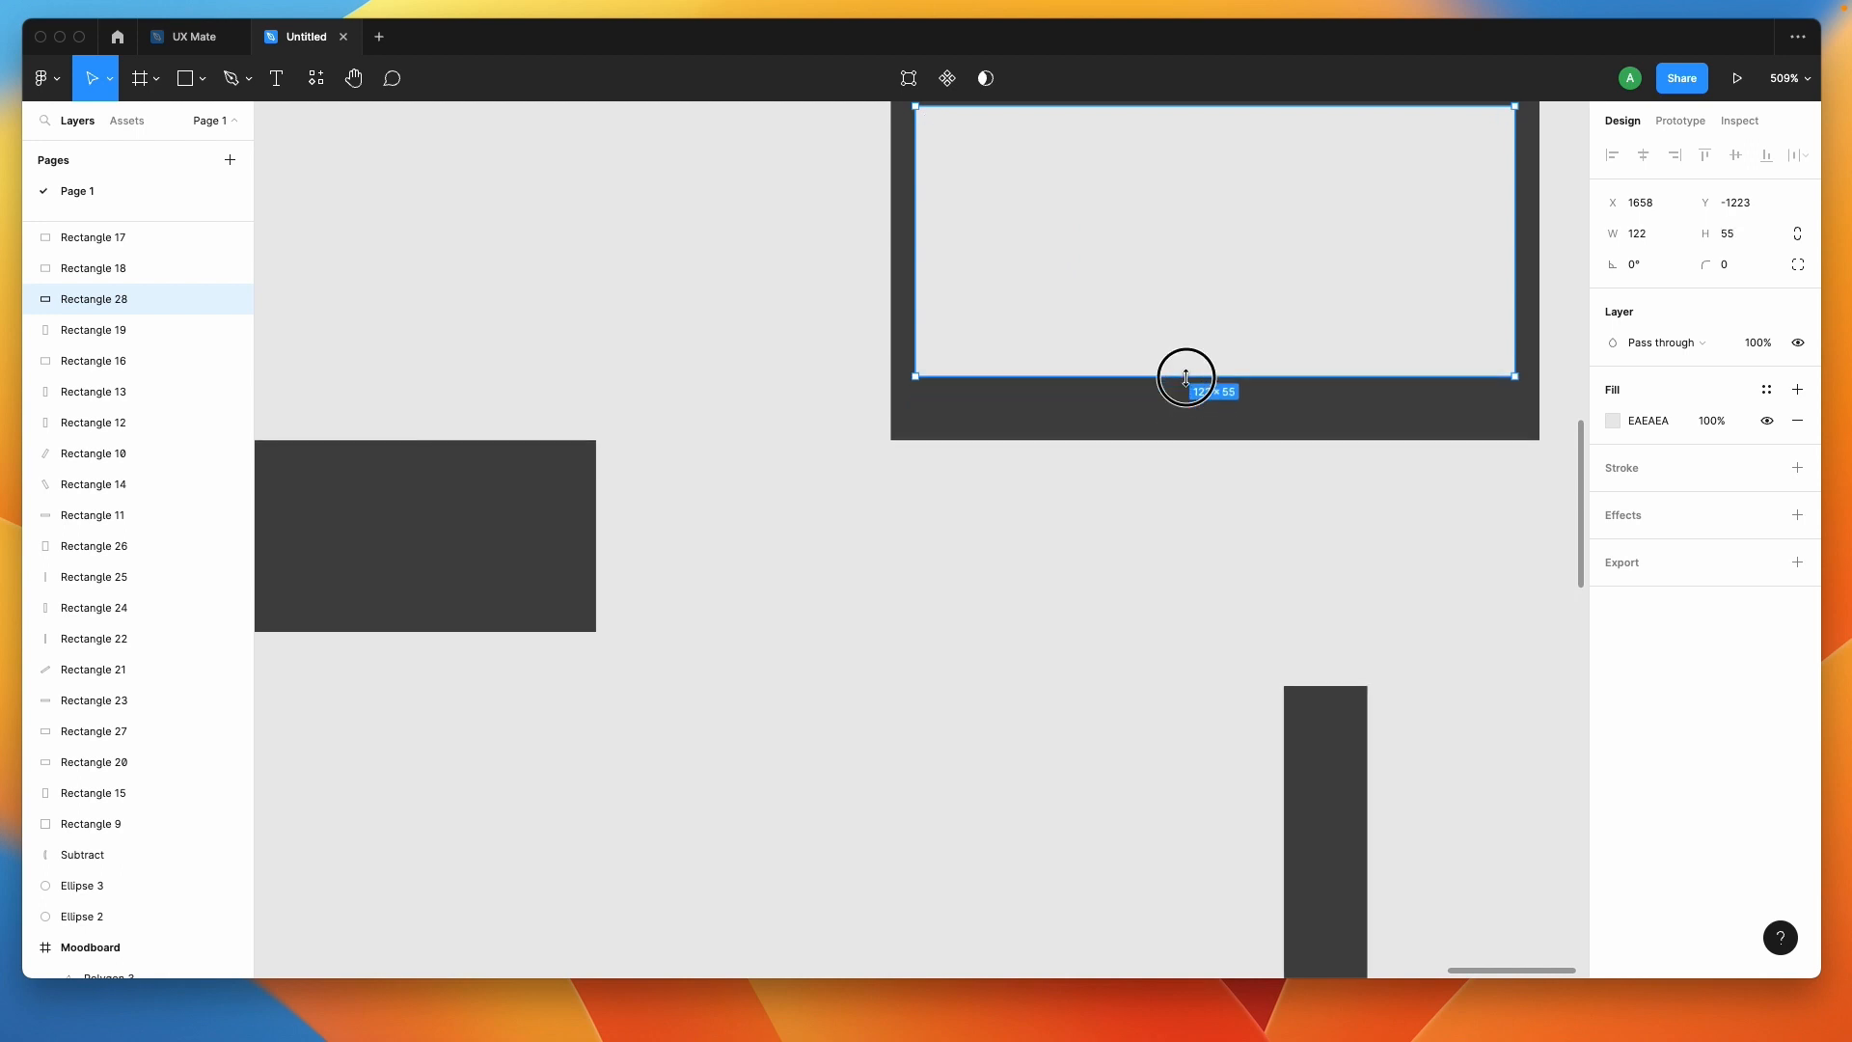
# Duplicate the light screen into two 43 × 8 bars below it, aligned with the screen's left and right edges.
pyautogui.moveTo(996, 269); pyautogui.dragTo(1001, 551)
pyautogui.moveTo(1033, 655); pyautogui.dragTo(1044, 418)
pyautogui.moveTo(1452, 410)
pyautogui.mouseDown()
pyautogui.moveTo(1103, 422)
pyautogui.moveTo(1459, 415)
pyautogui.moveTo(1441, 413)
pyautogui.mouseUp()
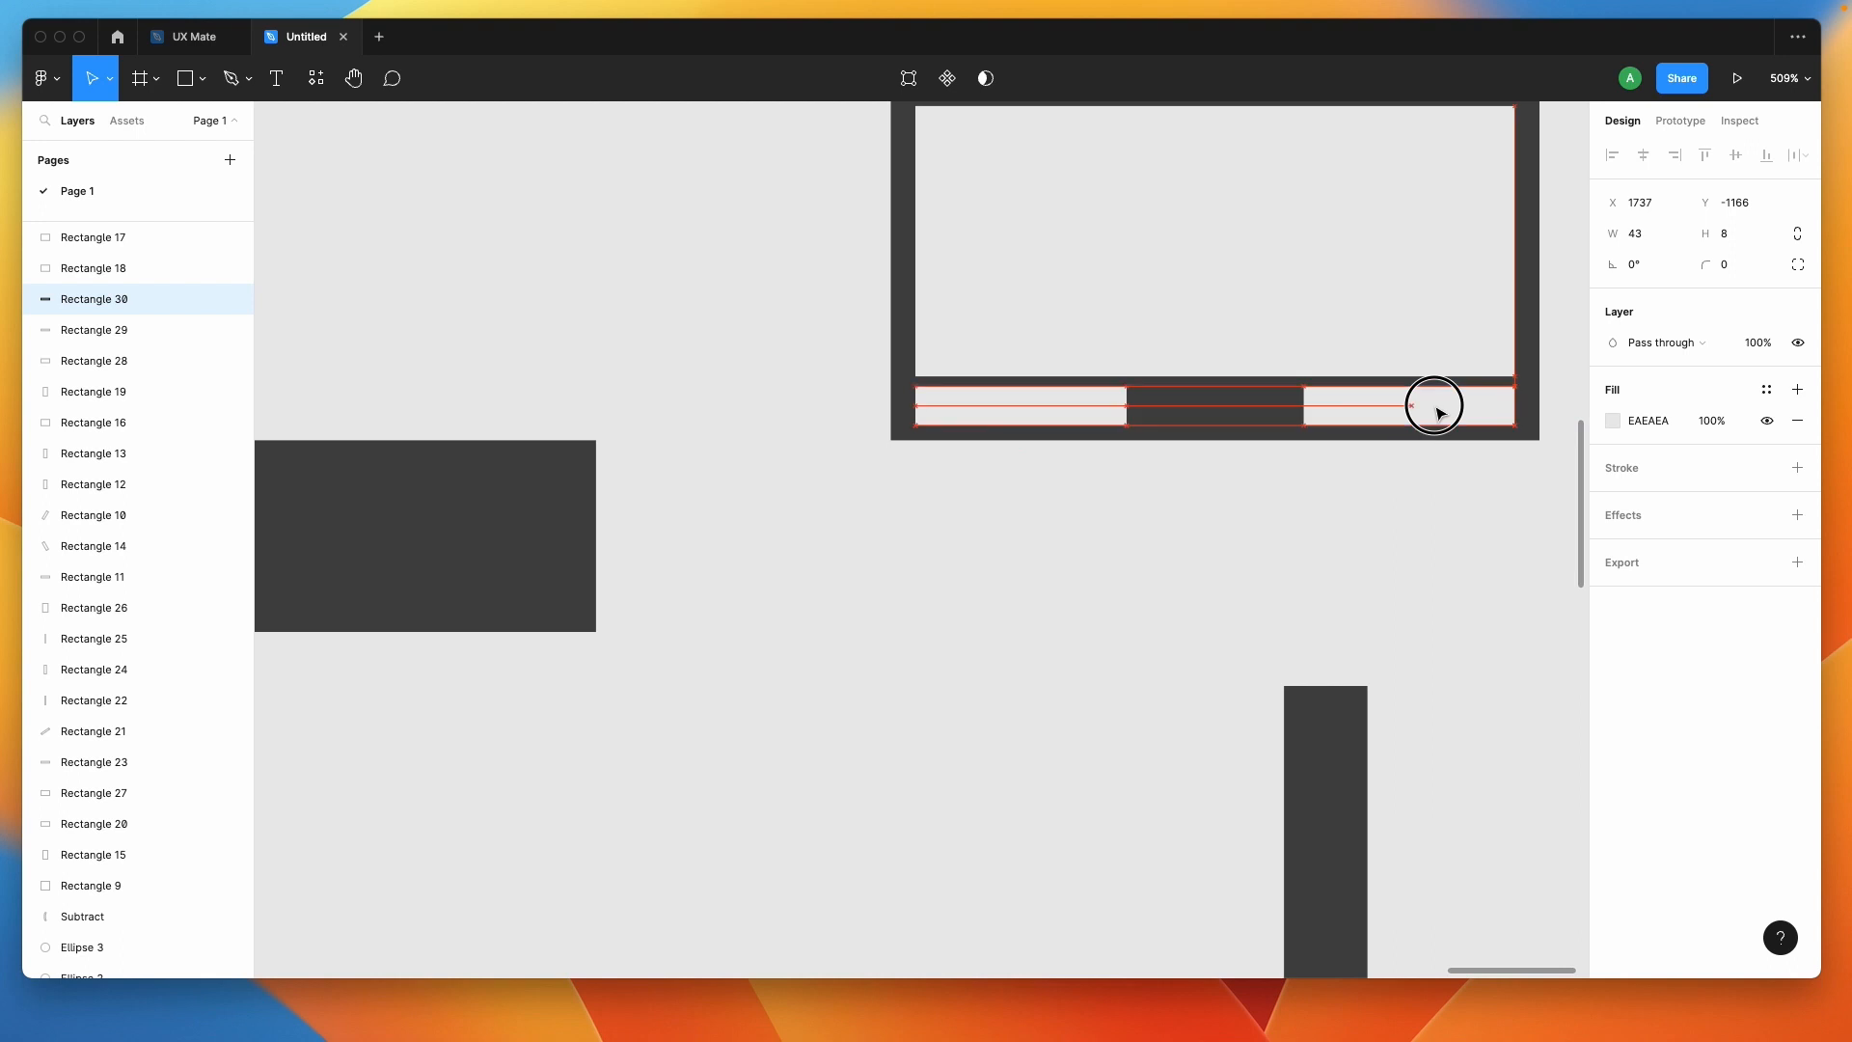
pyautogui.scroll(-6, 1335, 550)
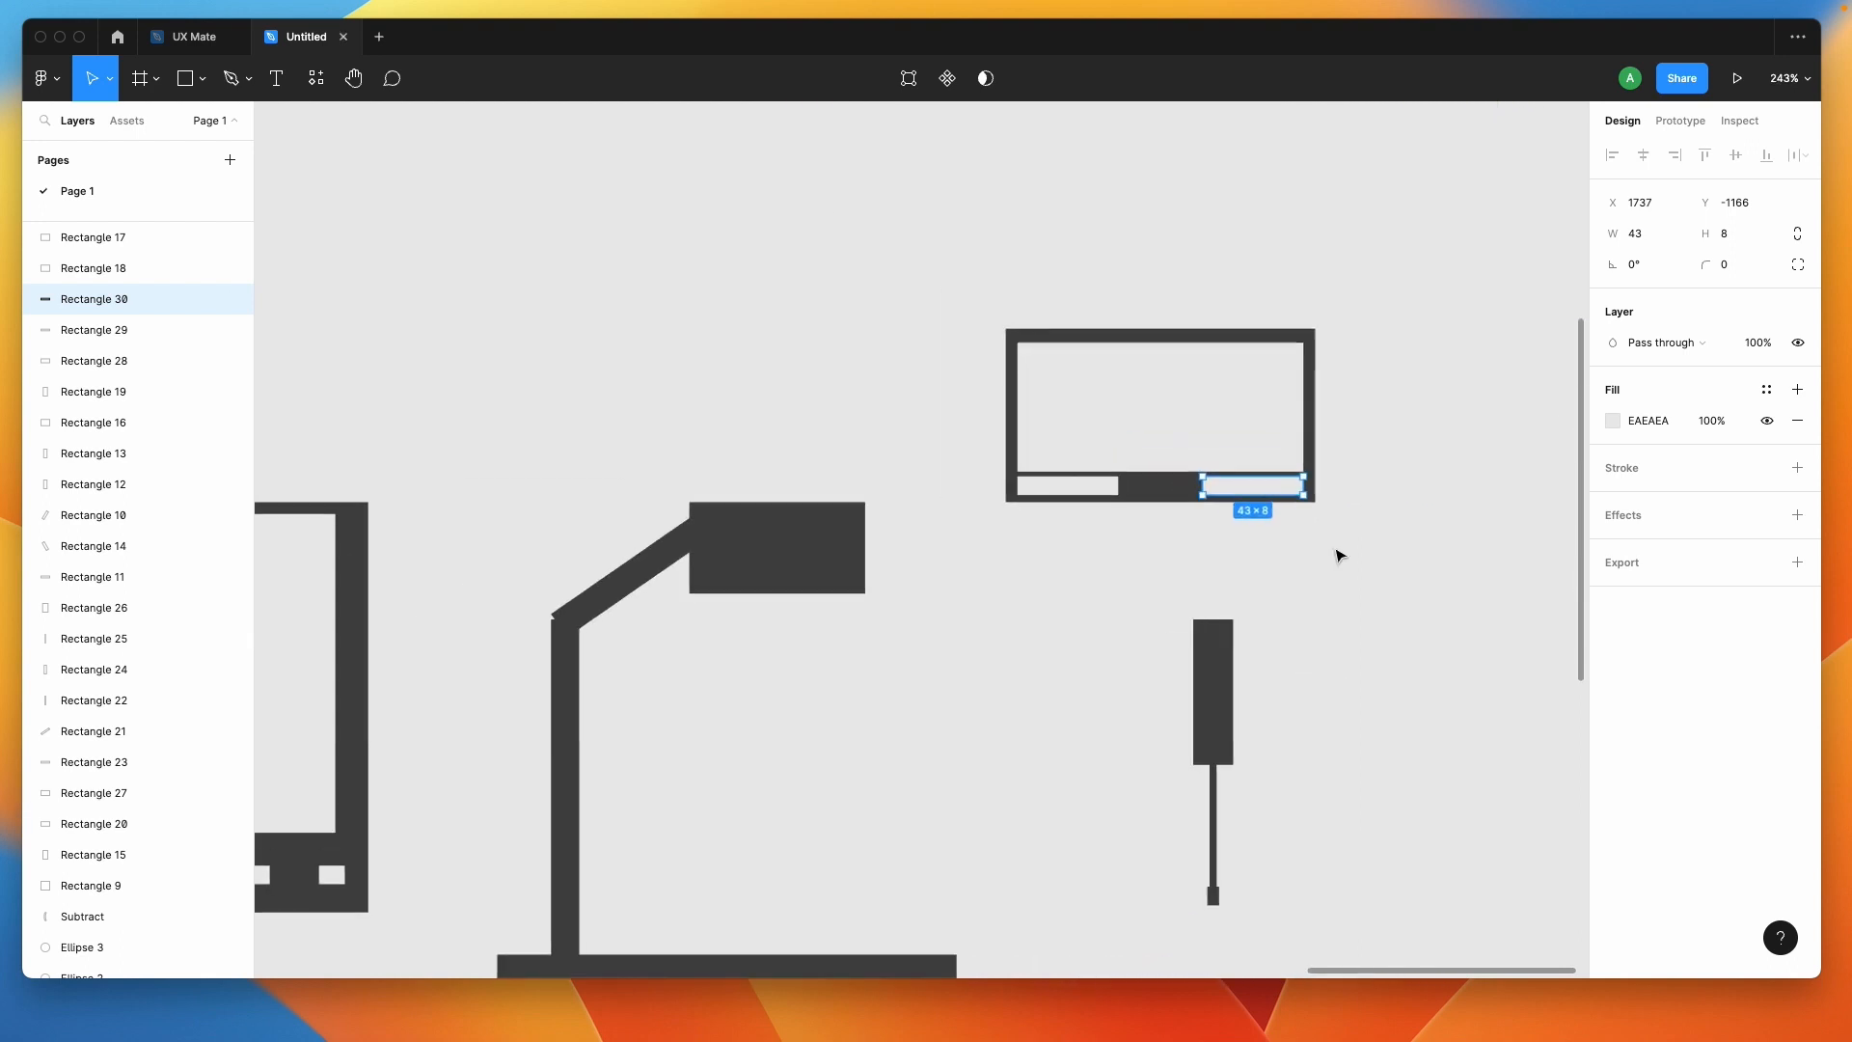
# Duplicate the 132 × 74 dark frame beside the monitor as a solid screen.
pyautogui.hscroll(3, 1337, 552)
pyautogui.press('Escape')
pyautogui.click(908, 321)
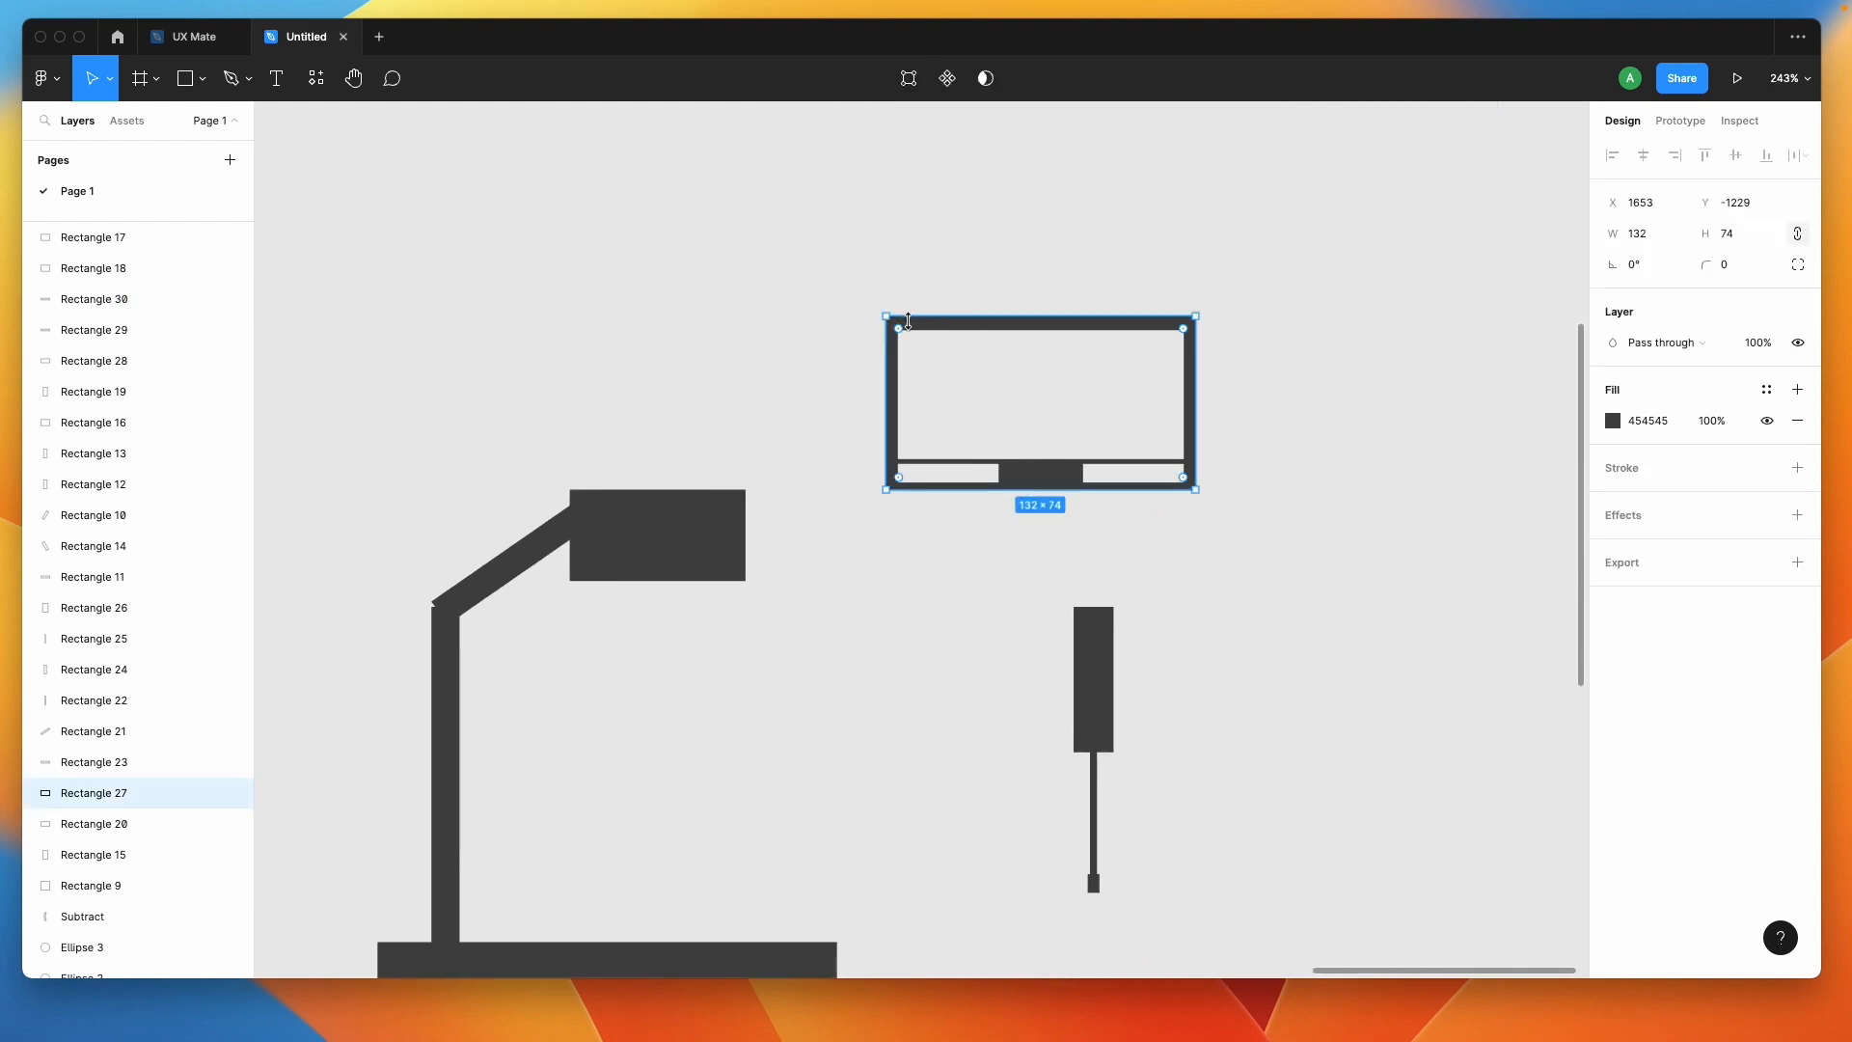
pyautogui.moveTo(1049, 485); pyautogui.dragTo(1442, 482)
pyautogui.hscroll(4, 1427, 480)
# Build a stand beneath the solid screen from a 52 × 8 neck and a wider 82 × 8 base.
pyautogui.moveTo(1170, 373); pyautogui.dragTo(1156, 559)
pyautogui.moveTo(1210, 644); pyautogui.dragTo(1307, 497)
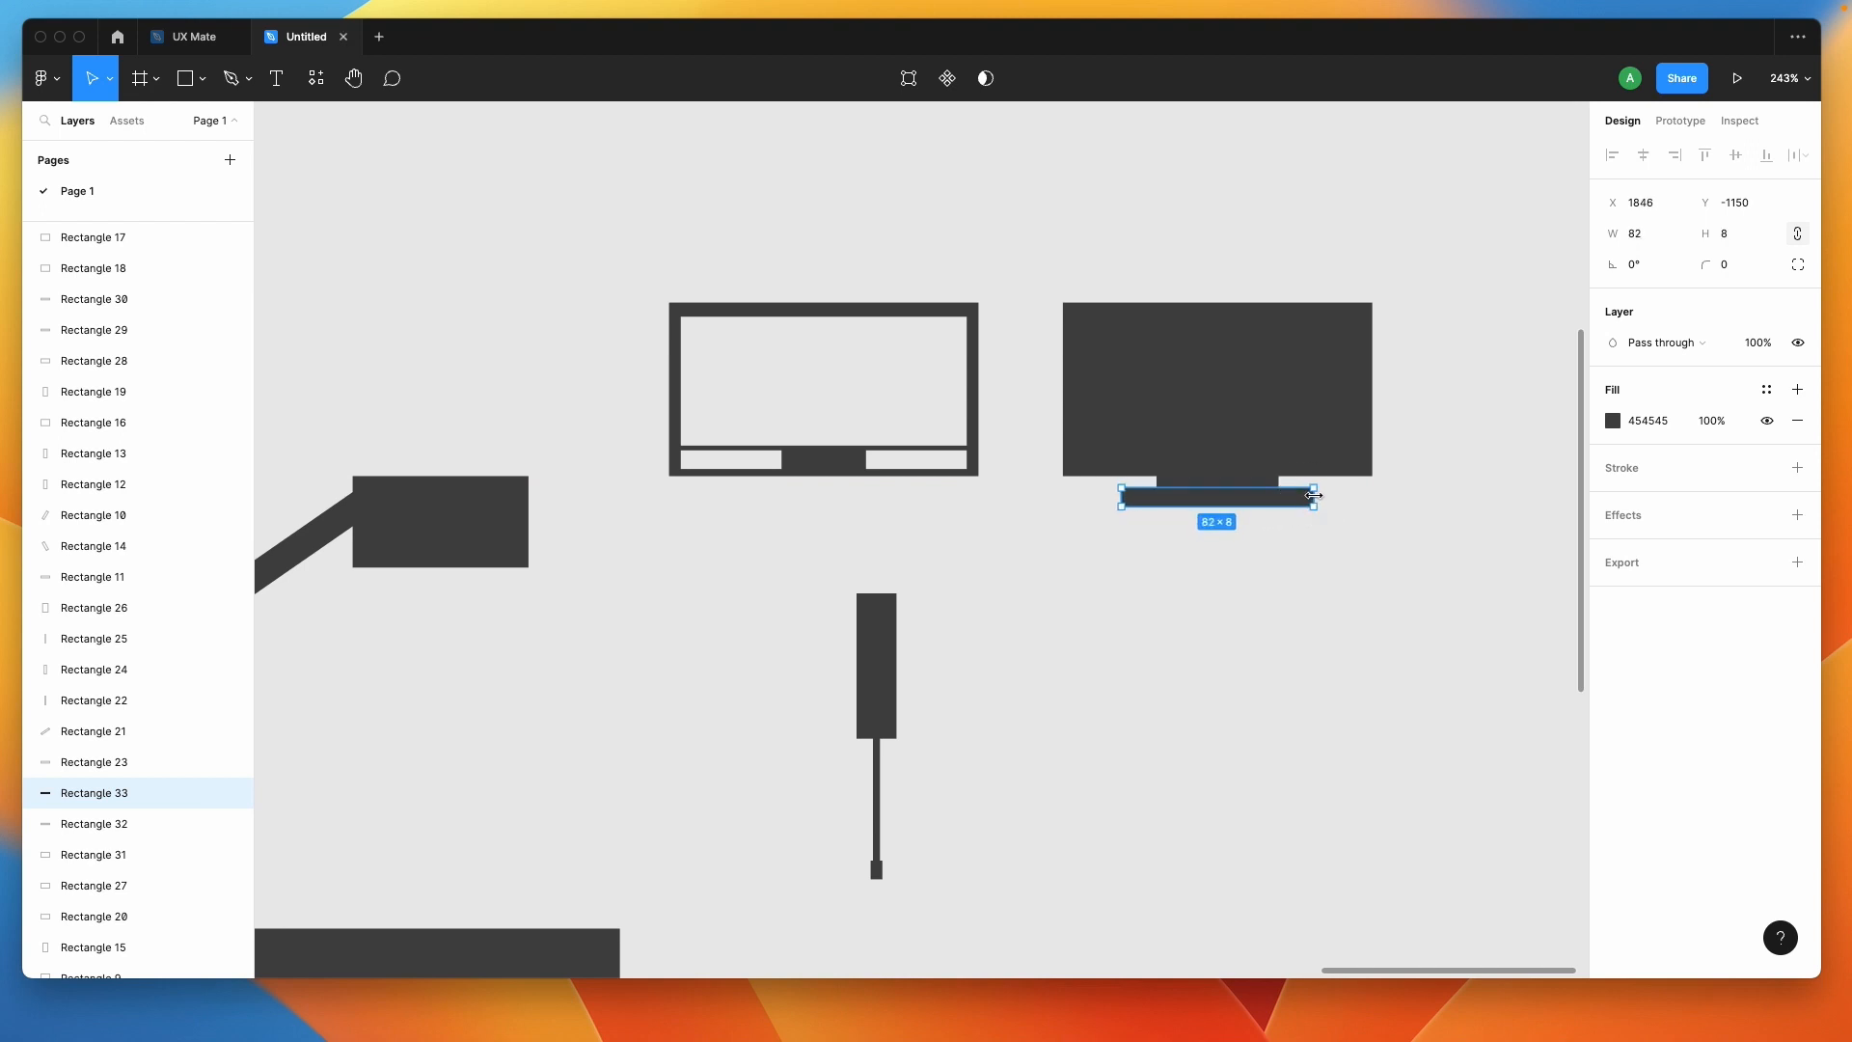
pyautogui.click(1257, 591)
# Copy a stand piece below the solid monitor as an 18 × 11 block and duplicate it underneath as a 14 × 11 neck.
pyautogui.scroll(-5, 1258, 593)
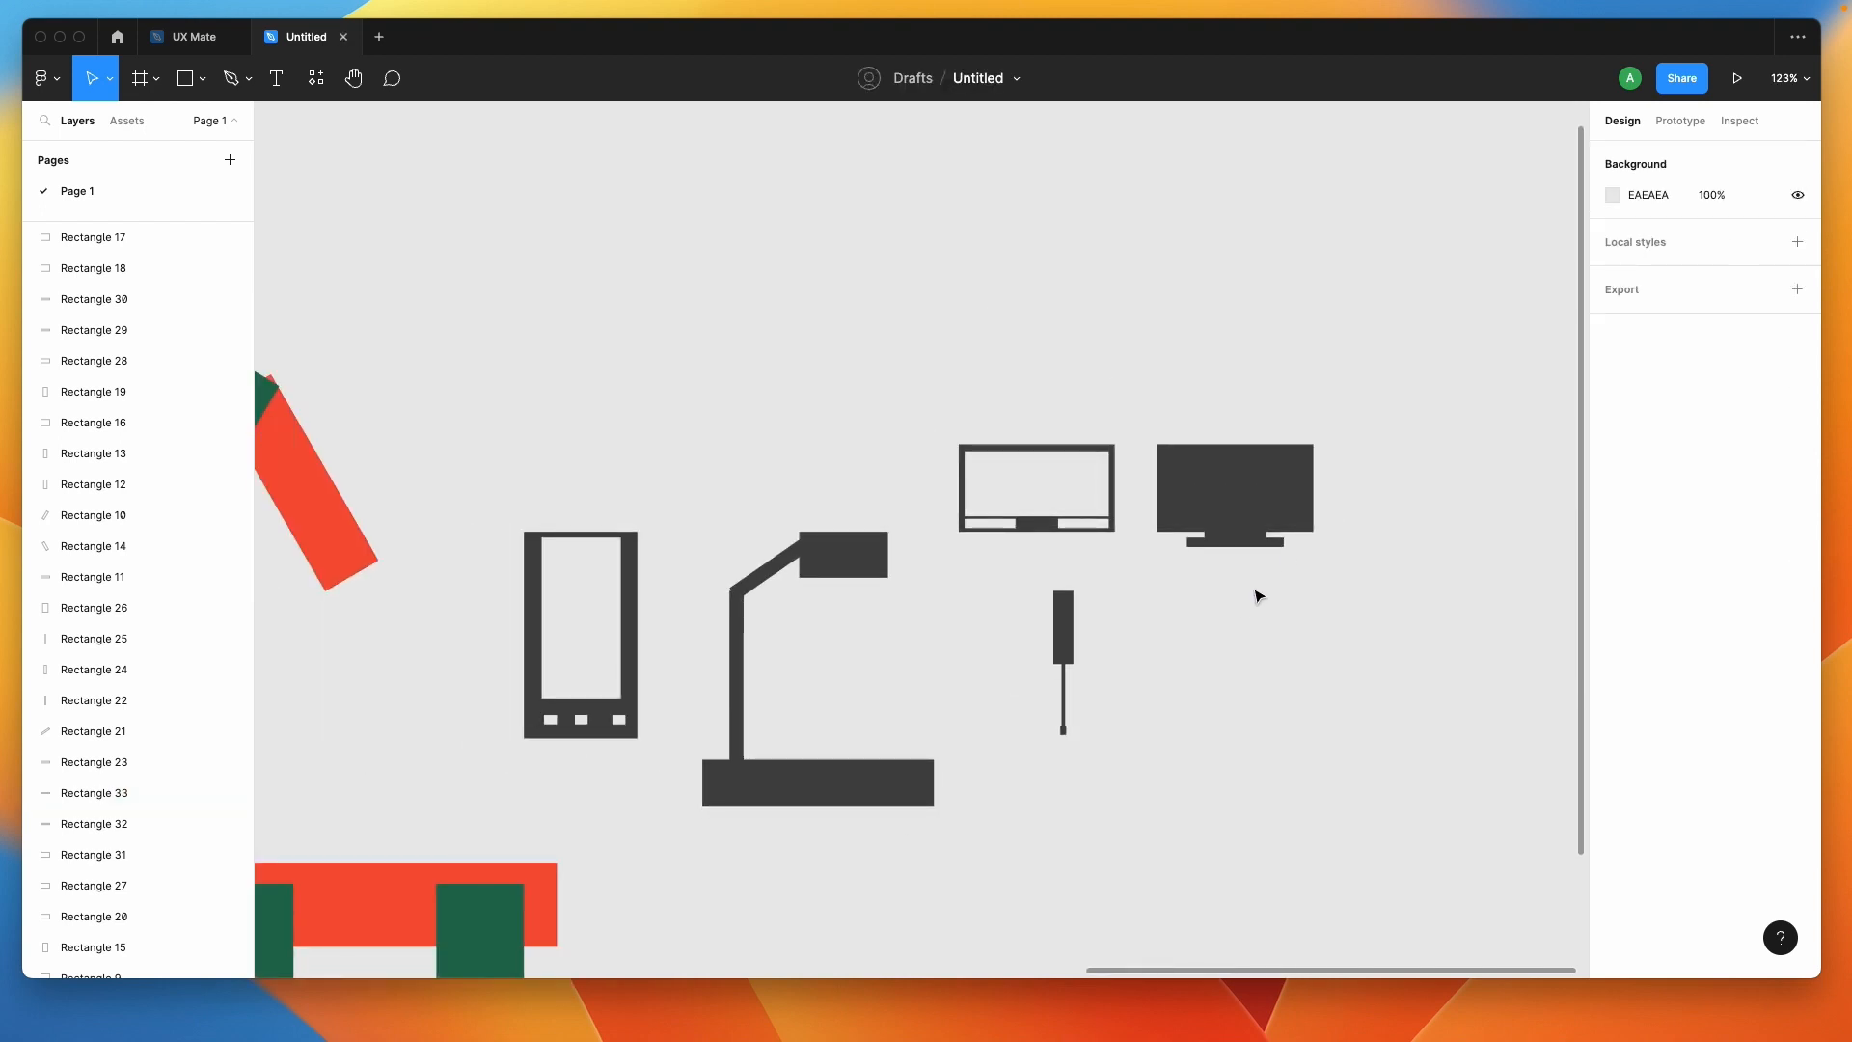
pyautogui.scroll(-3, 1257, 595)
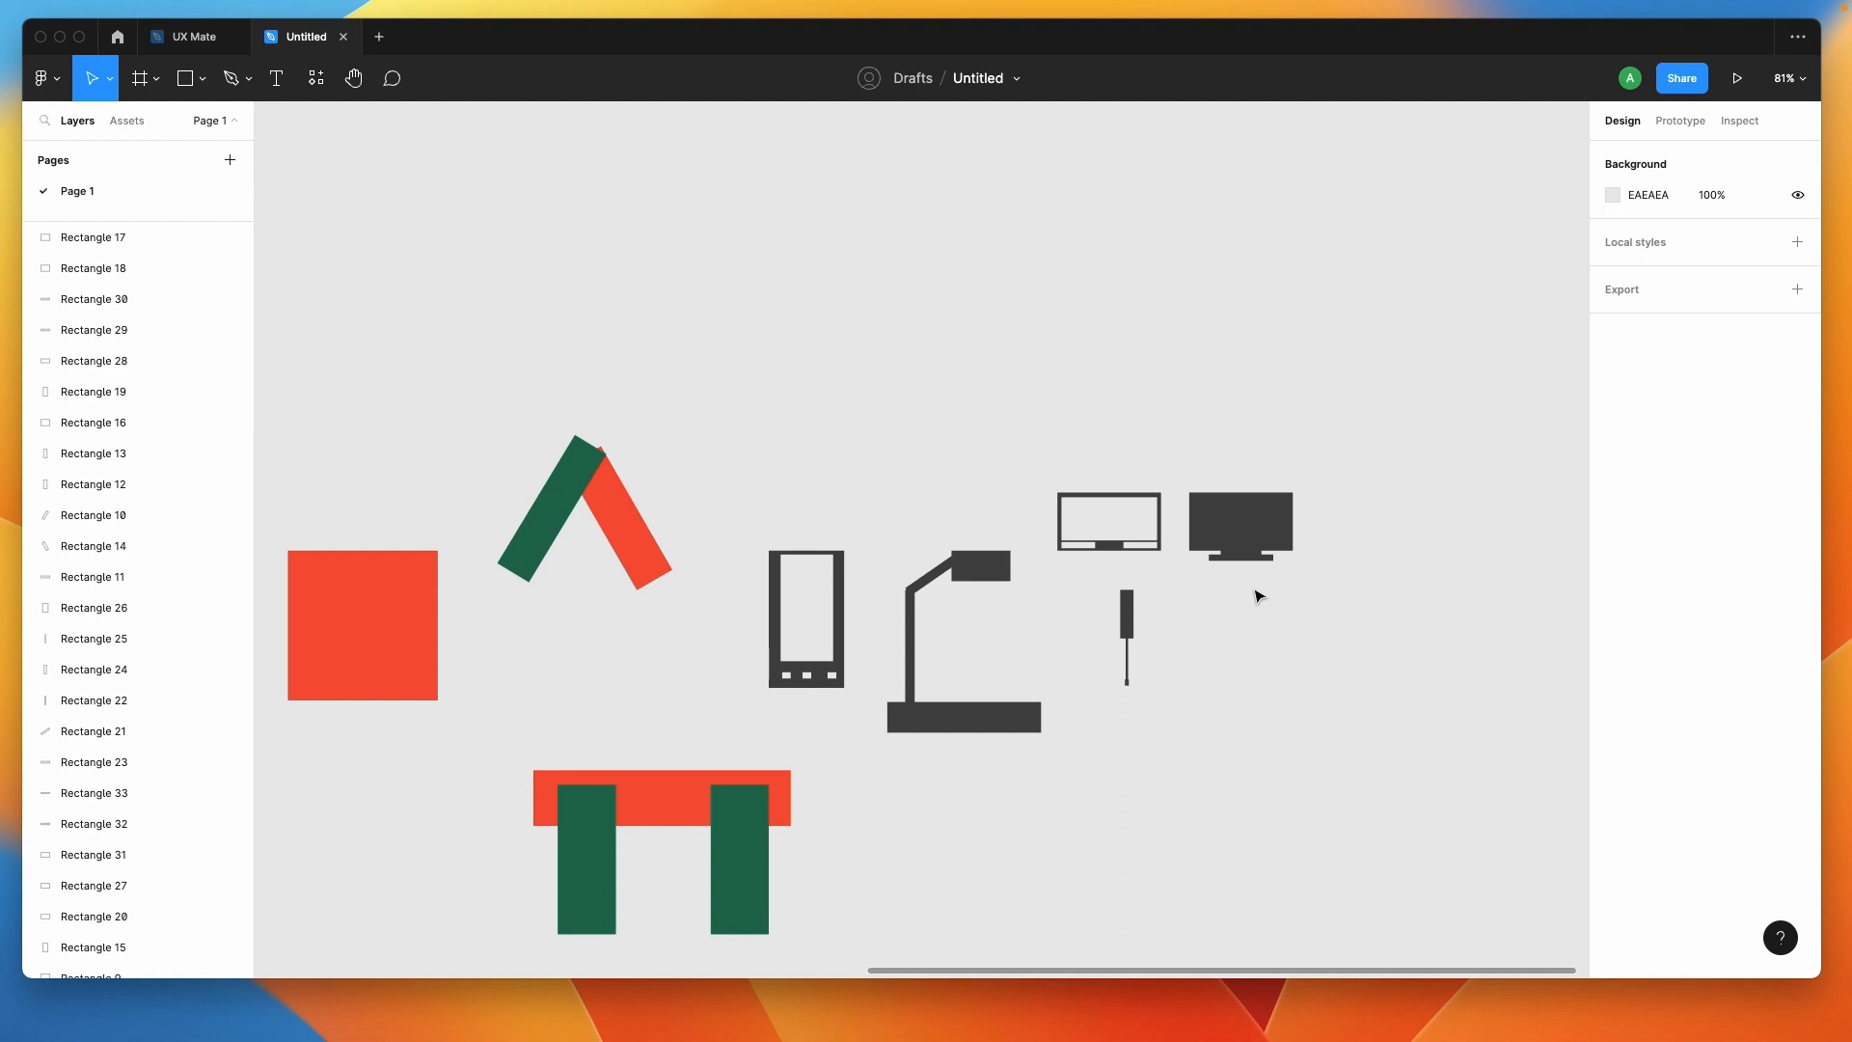
pyautogui.scroll(5, 1258, 593)
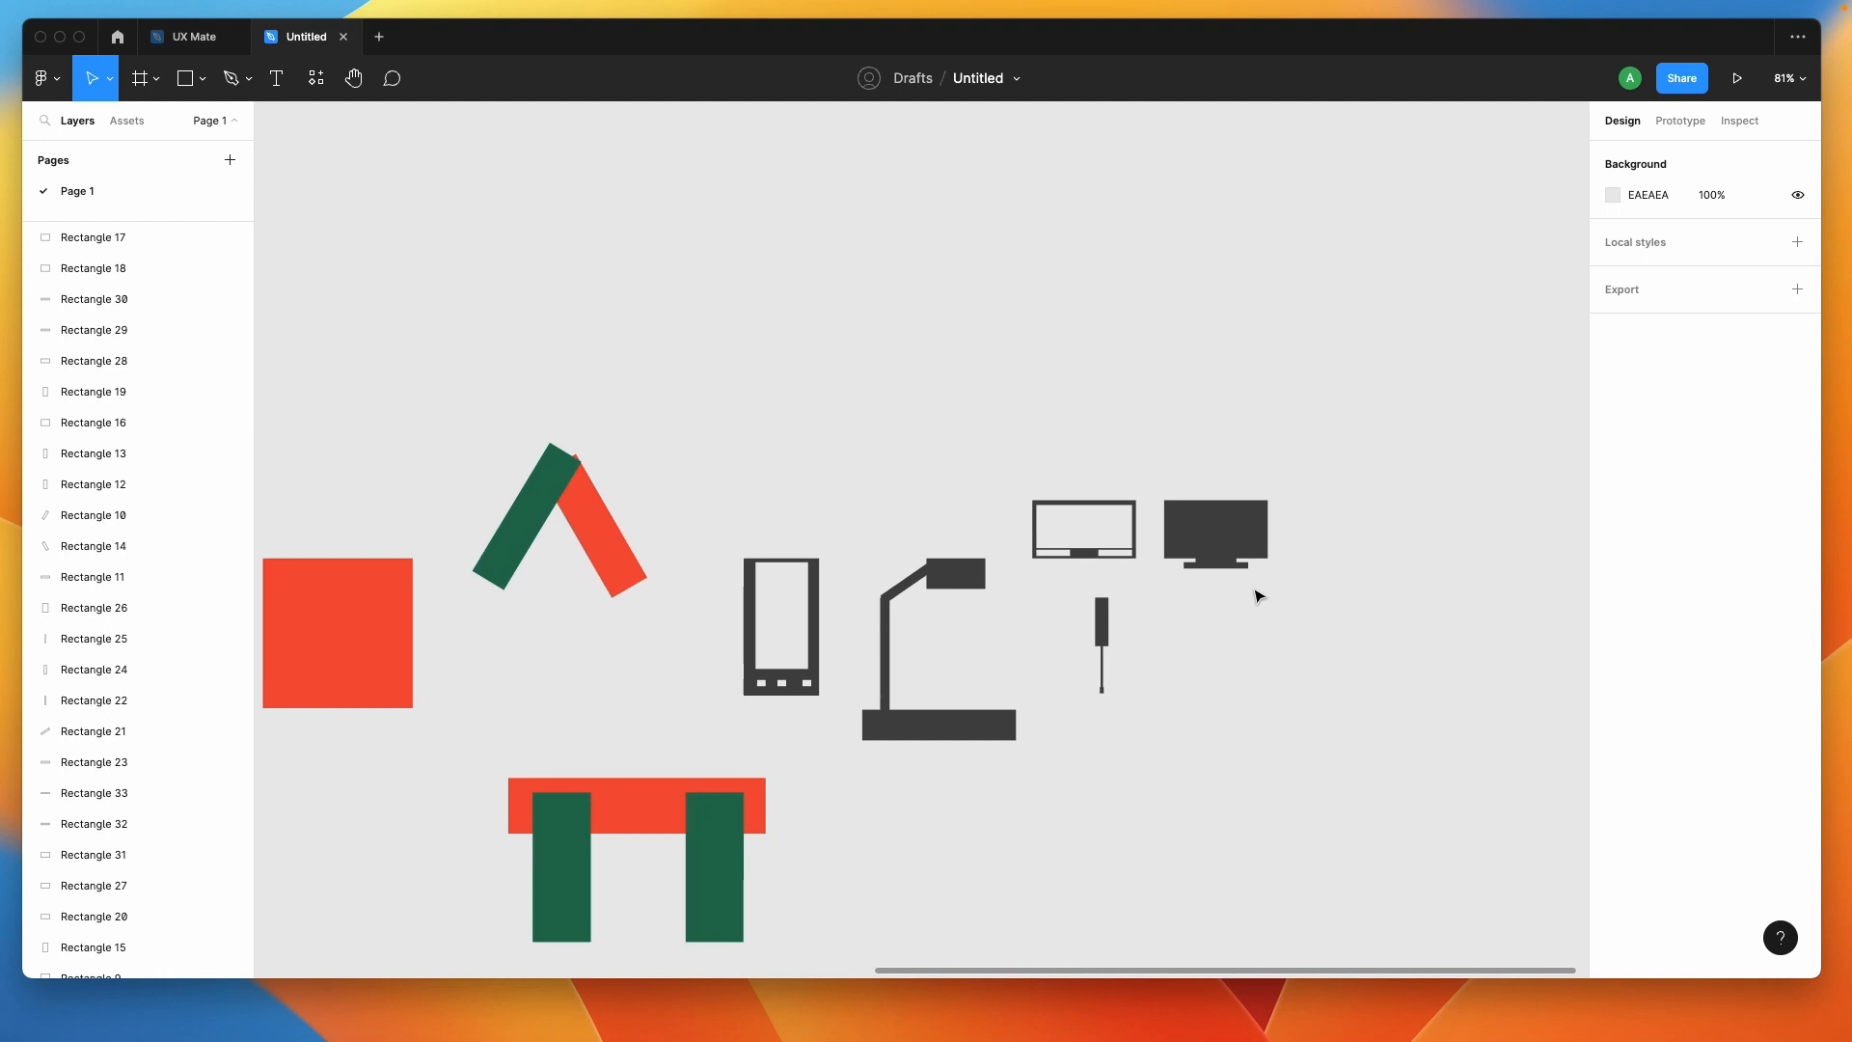
pyautogui.click(1167, 543)
pyautogui.scroll(5, 1167, 547)
pyautogui.click(1166, 543)
pyautogui.click(1163, 534)
pyautogui.moveTo(1160, 534); pyautogui.dragTo(1194, 695)
pyautogui.scroll(5, 1166, 661)
pyautogui.scroll(-2, 1199, 704)
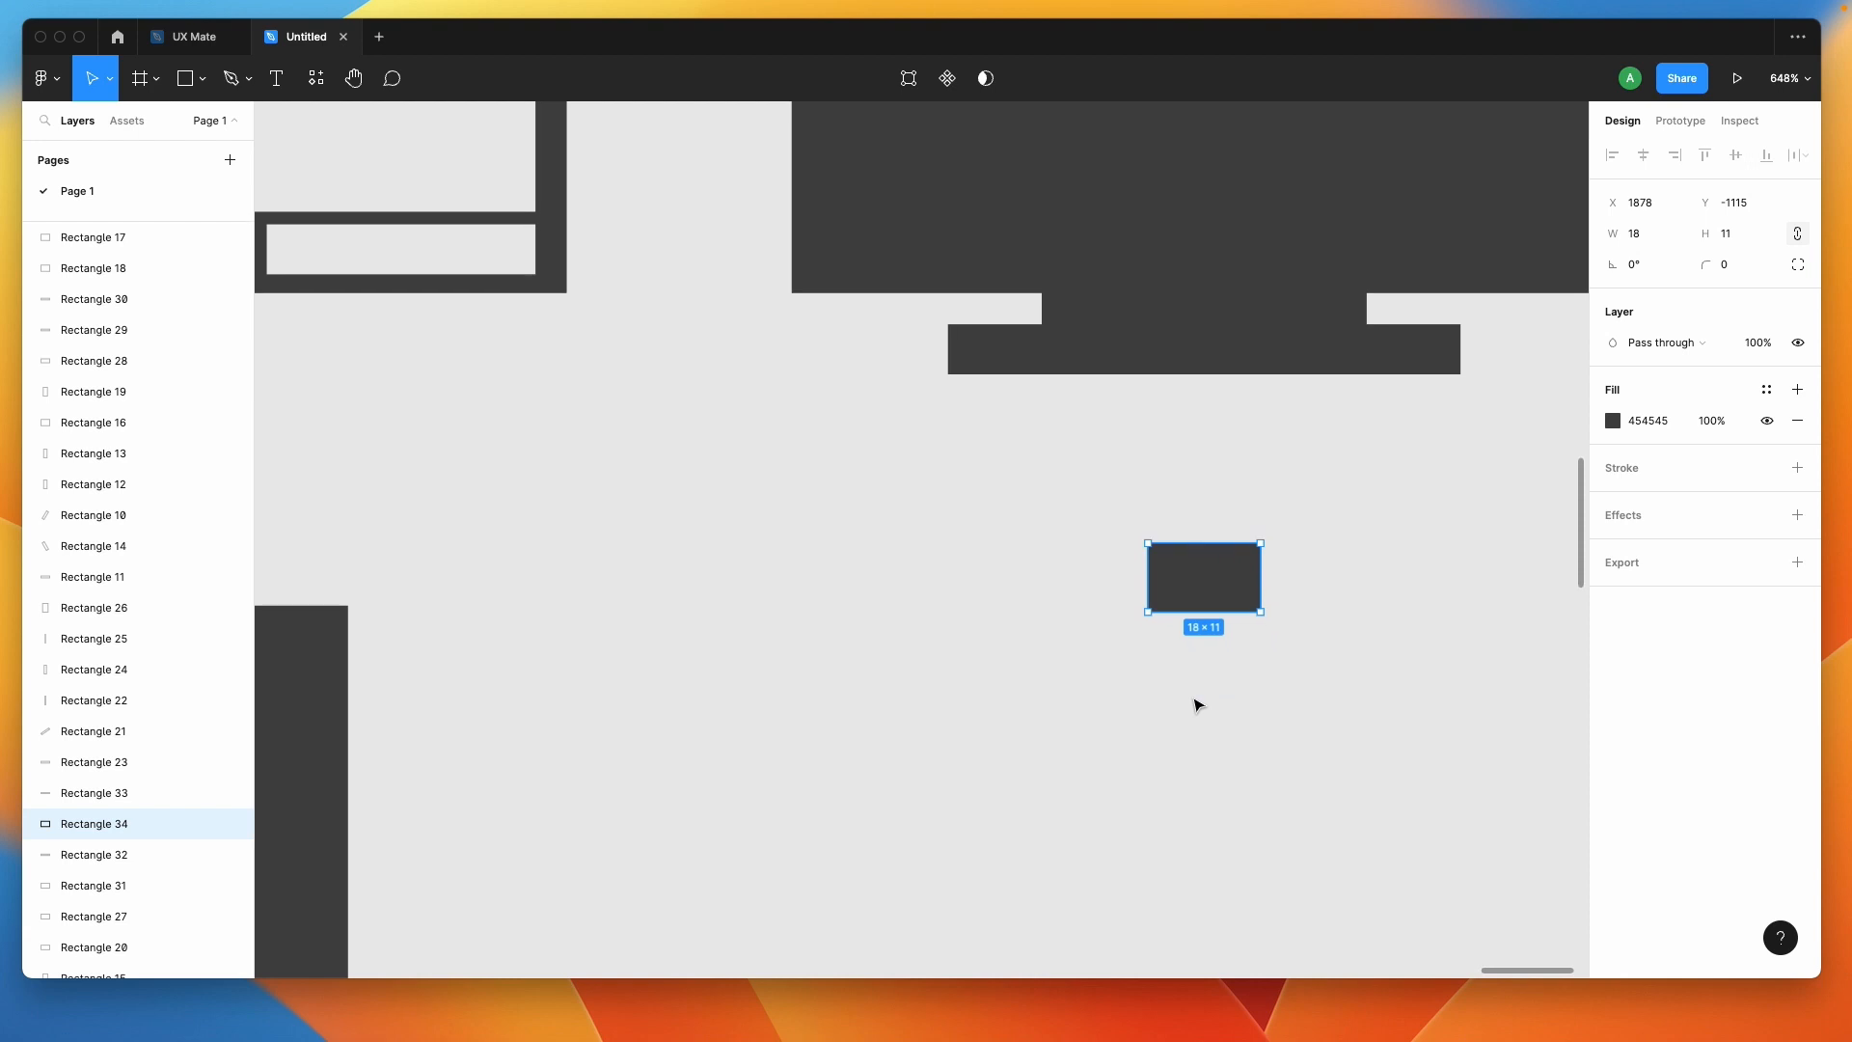
pyautogui.moveTo(1207, 589)
pyautogui.mouseDown()
pyautogui.moveTo(1204, 614)
pyautogui.moveTo(1146, 608)
pyautogui.moveTo(1227, 616)
pyautogui.mouseUp()
pyautogui.click(1363, 671)
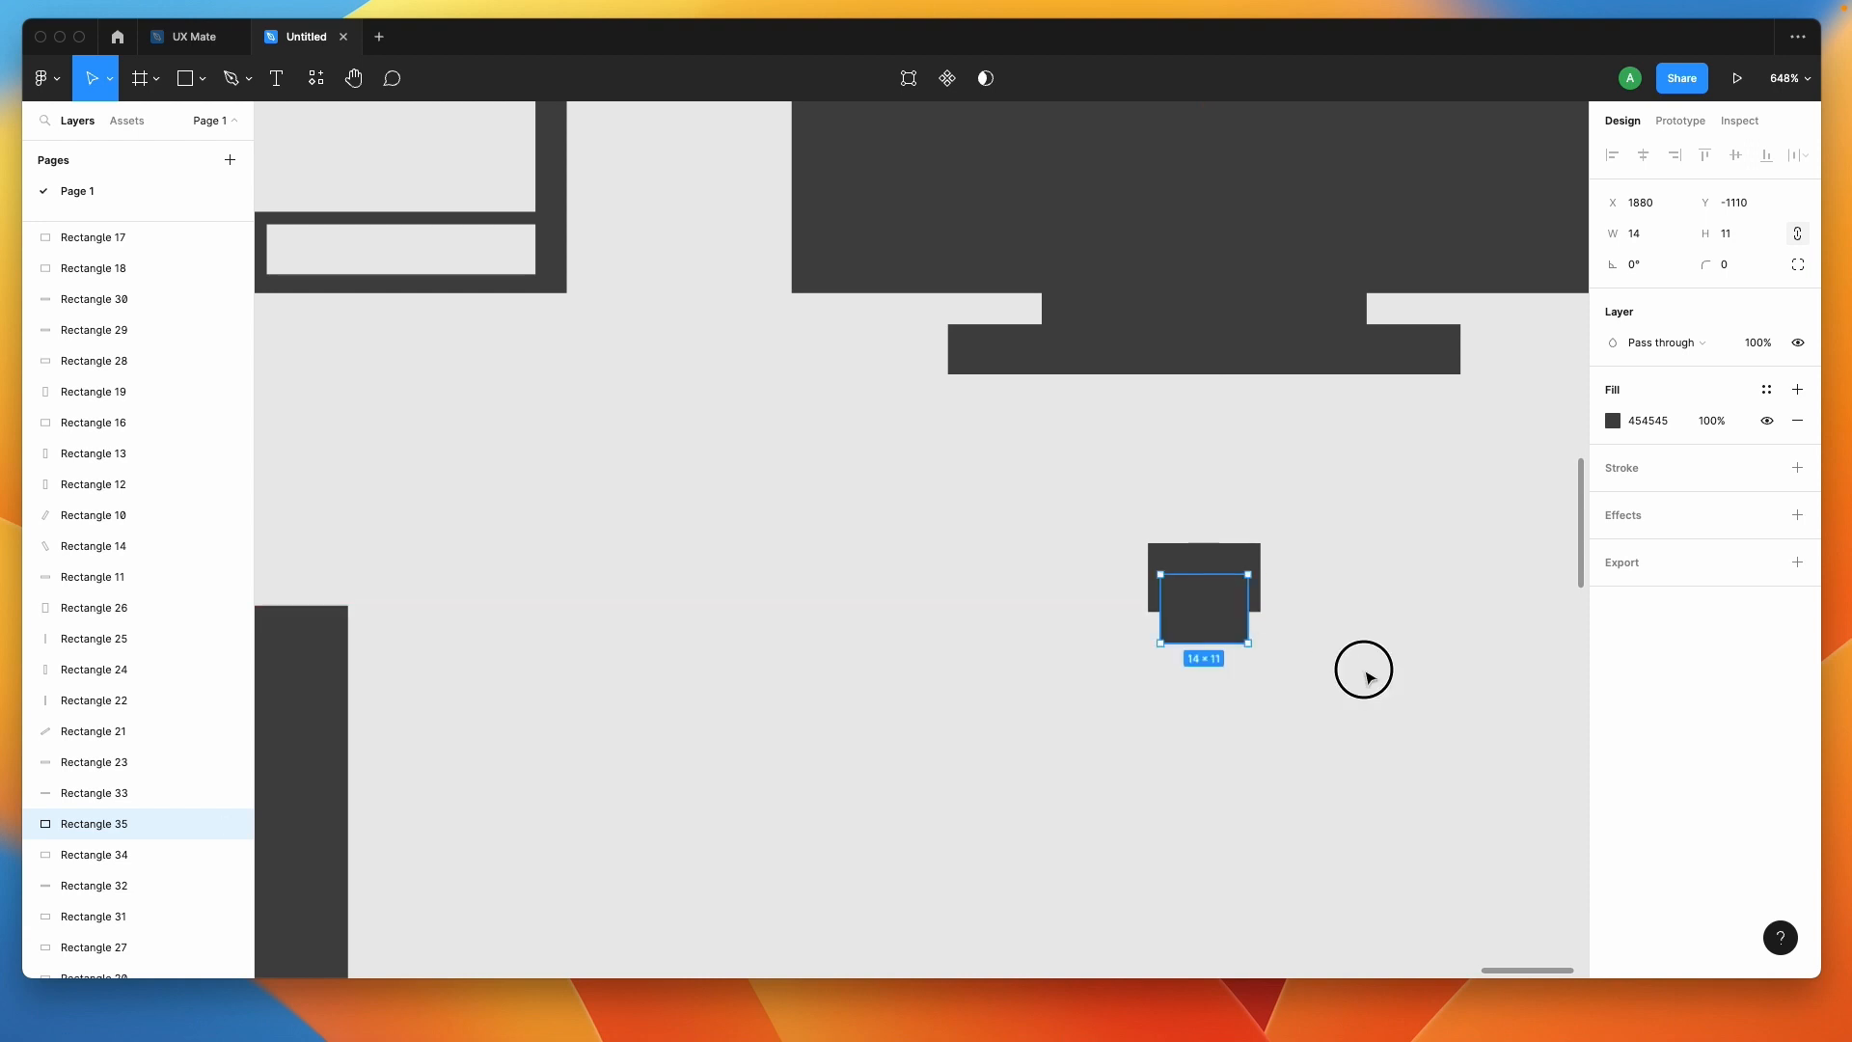
# Duplicate the small top block below the neck and resize the copy to about 18 × 22 as the body.
pyautogui.keyDown('ctrl'); pyautogui.scroll(-2, 1363, 673); pyautogui.keyUp('ctrl')
pyautogui.scroll(-2, 1363, 672)
pyautogui.hscroll(1, 1363, 672)
pyautogui.moveTo(1155, 537); pyautogui.dragTo(1148, 728)
pyautogui.scroll(-2, 1153, 599)
pyautogui.moveTo(1119, 662); pyautogui.dragTo(1109, 656)
pyautogui.scroll(-3, 1118, 579)
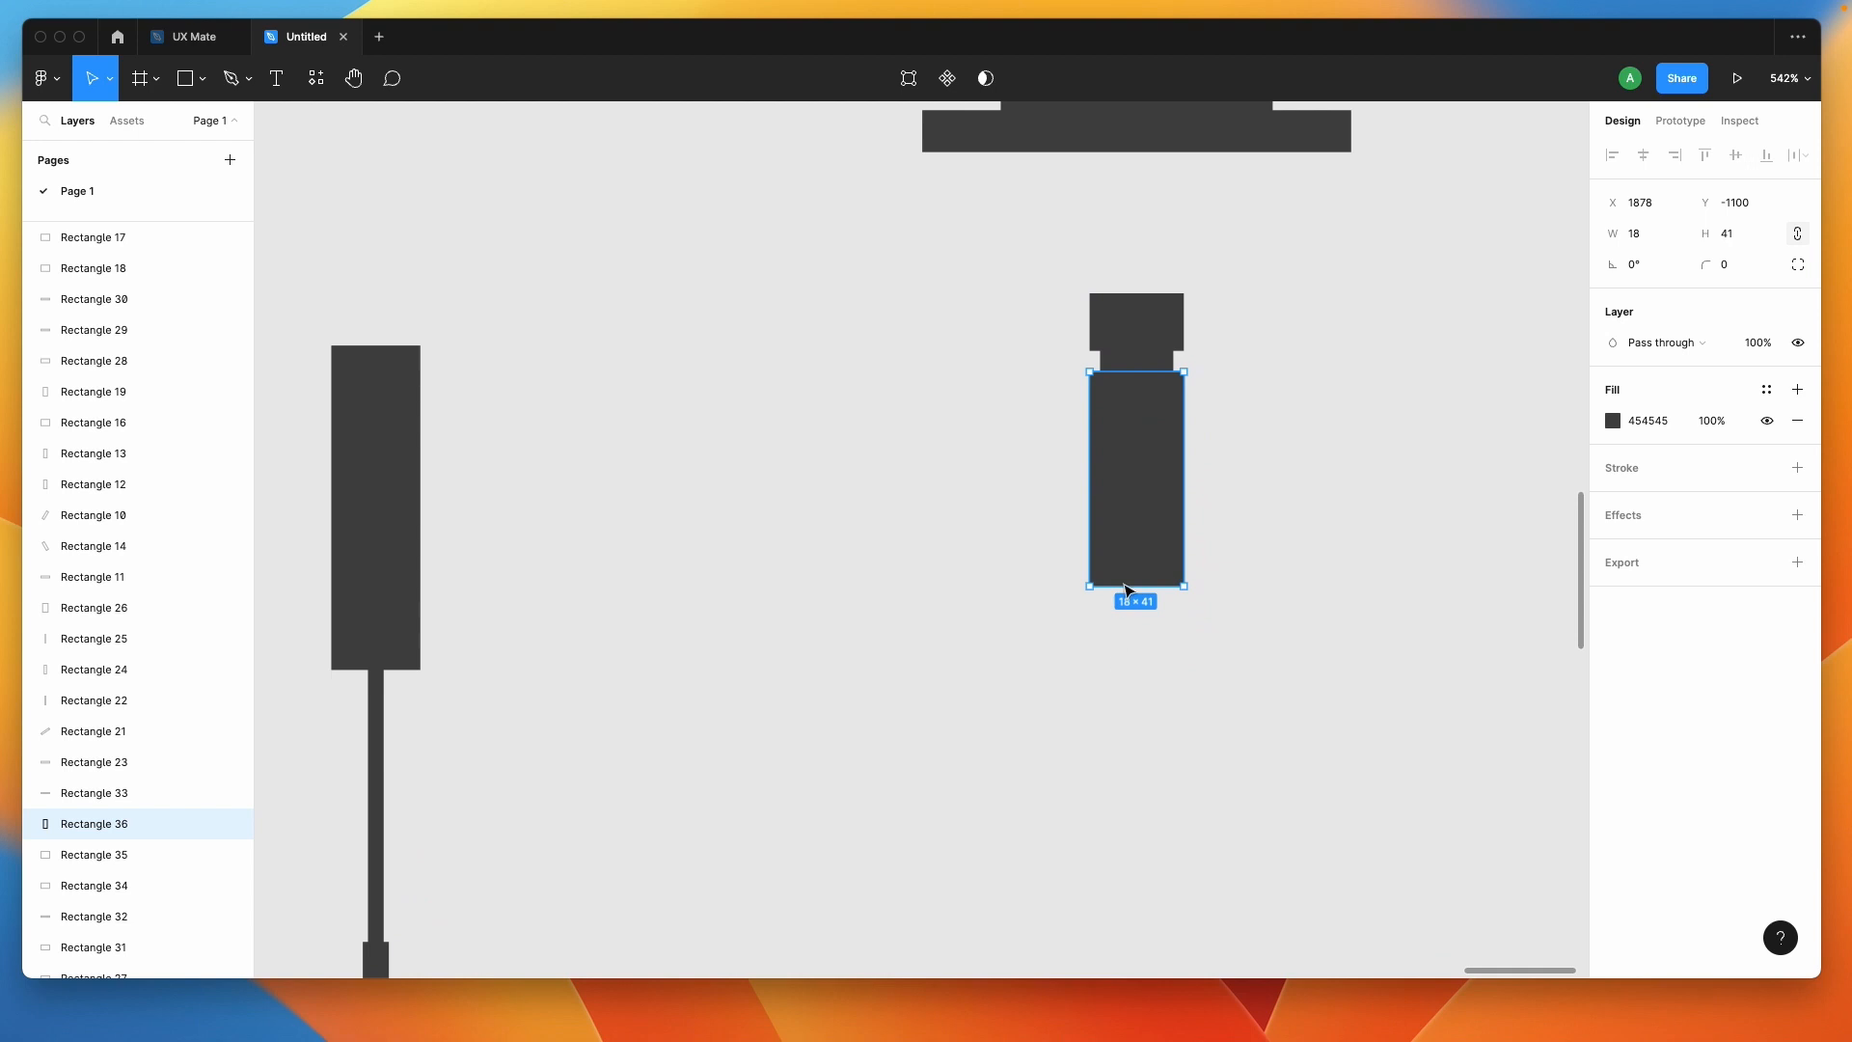
pyautogui.moveTo(1127, 586); pyautogui.dragTo(1126, 486)
# Duplicate the body beneath itself and widen the copy to about 27 × 22 as the base.
pyautogui.keyDown('alt'); pyautogui.moveTo(1130, 422); pyautogui.dragTo(1061, 540); pyautogui.keyUp('alt')
pyautogui.moveTo(1183, 541); pyautogui.dragTo(1211, 541)
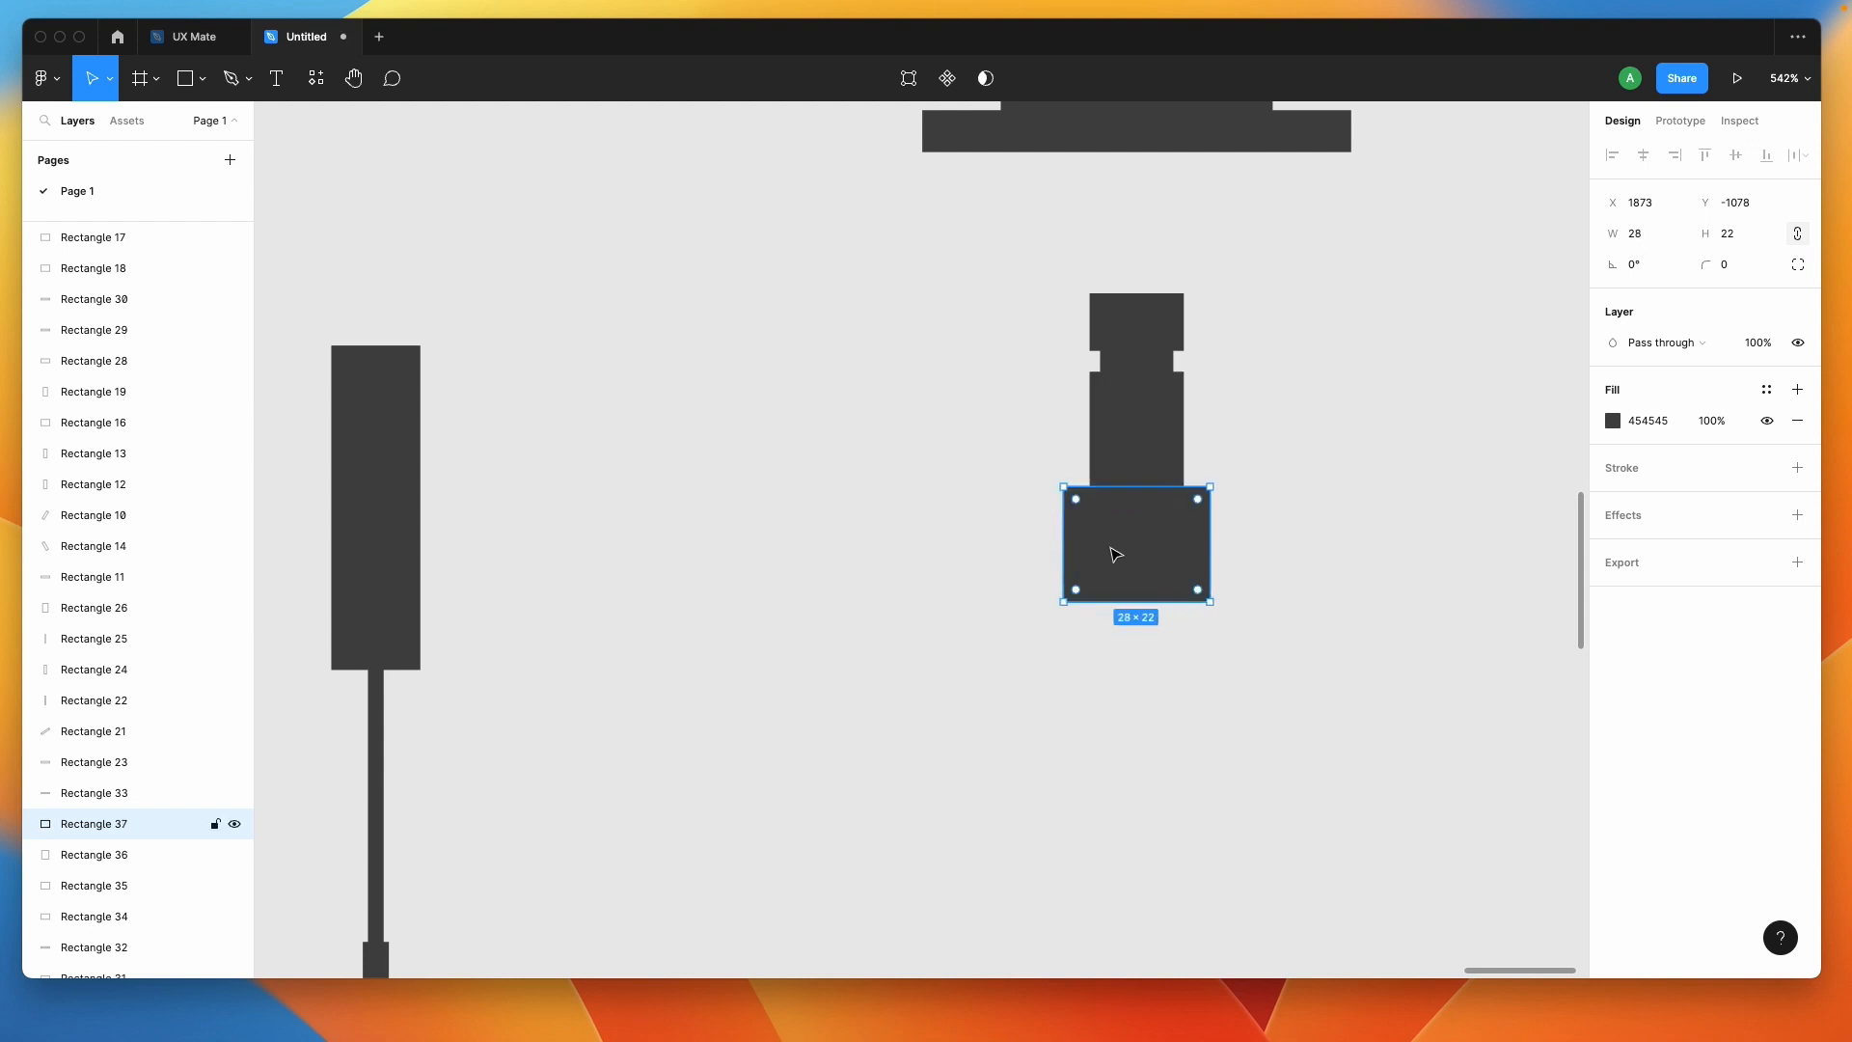
pyautogui.moveTo(1064, 541); pyautogui.dragTo(1069, 541)
pyautogui.click(1272, 543)
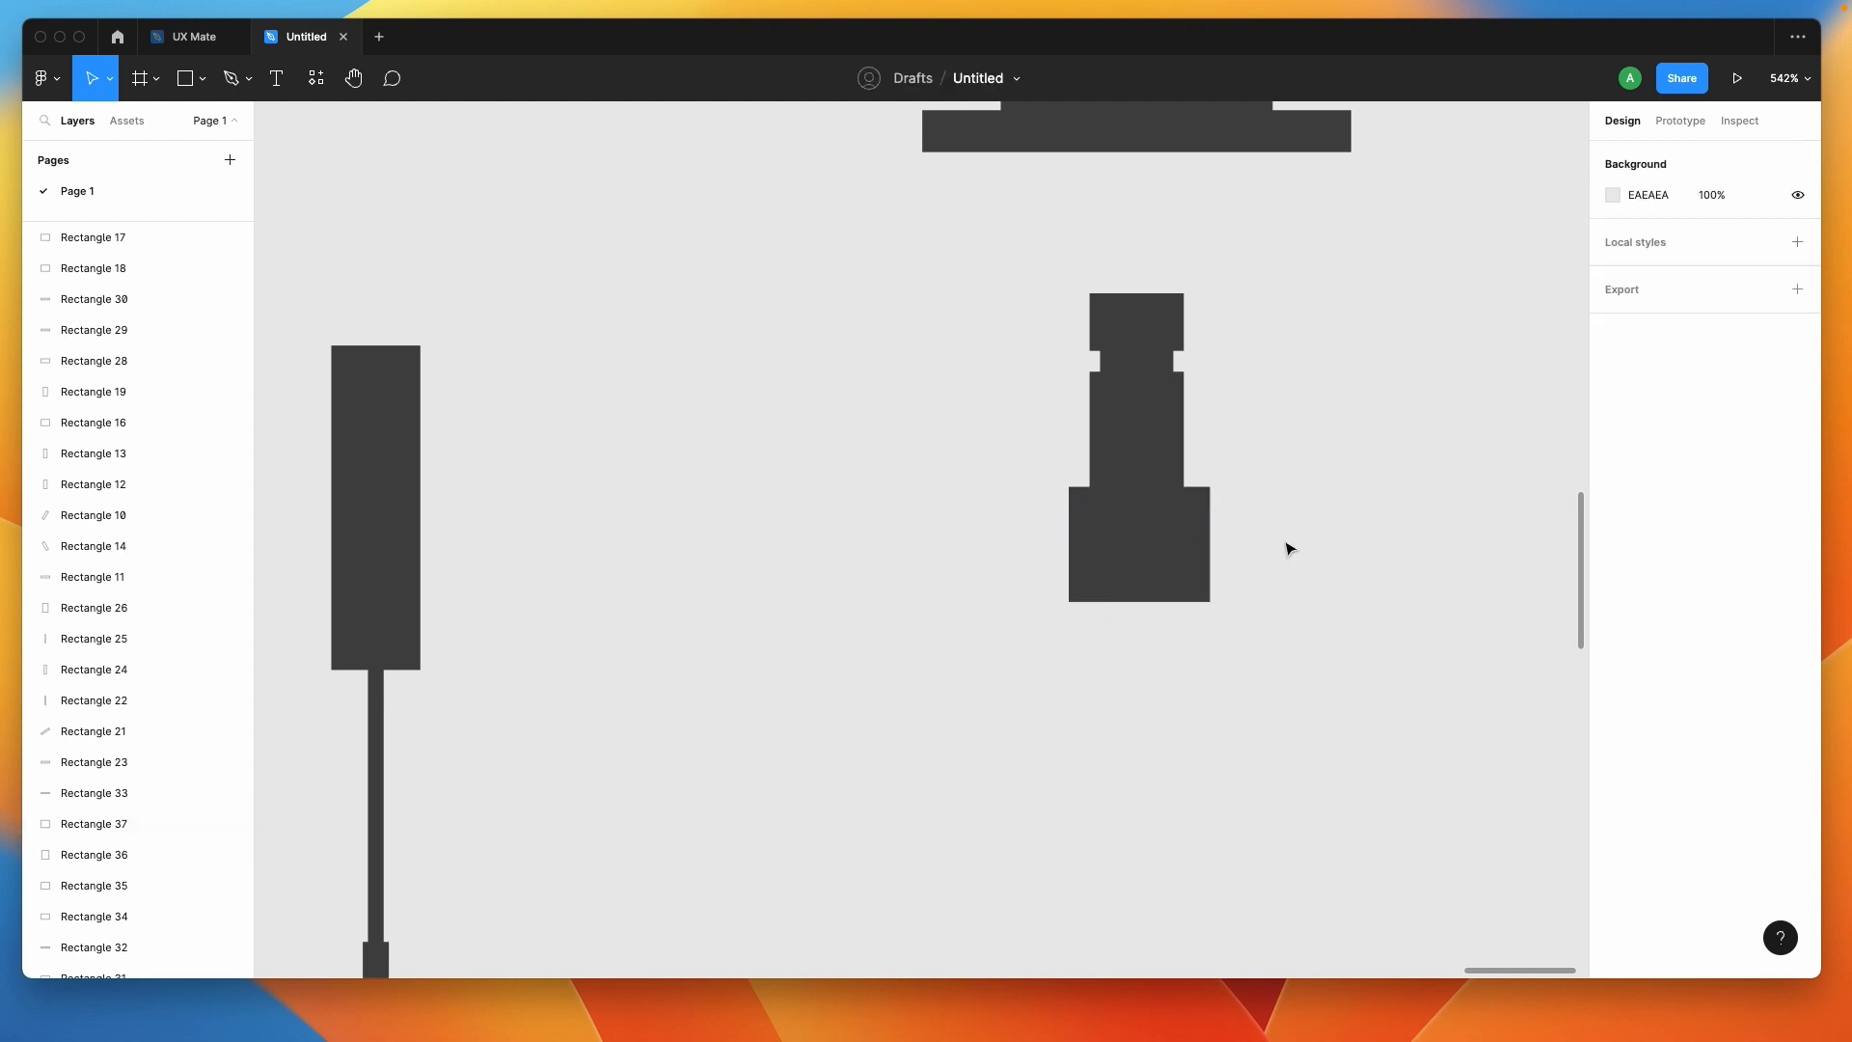
# Narrow the neck between the top block and the body to 12 × 11, keeping it centred.
pyautogui.scroll(-5, 1286, 541)
pyautogui.scroll(-1, 1286, 541)
pyautogui.scroll(8, 1177, 405)
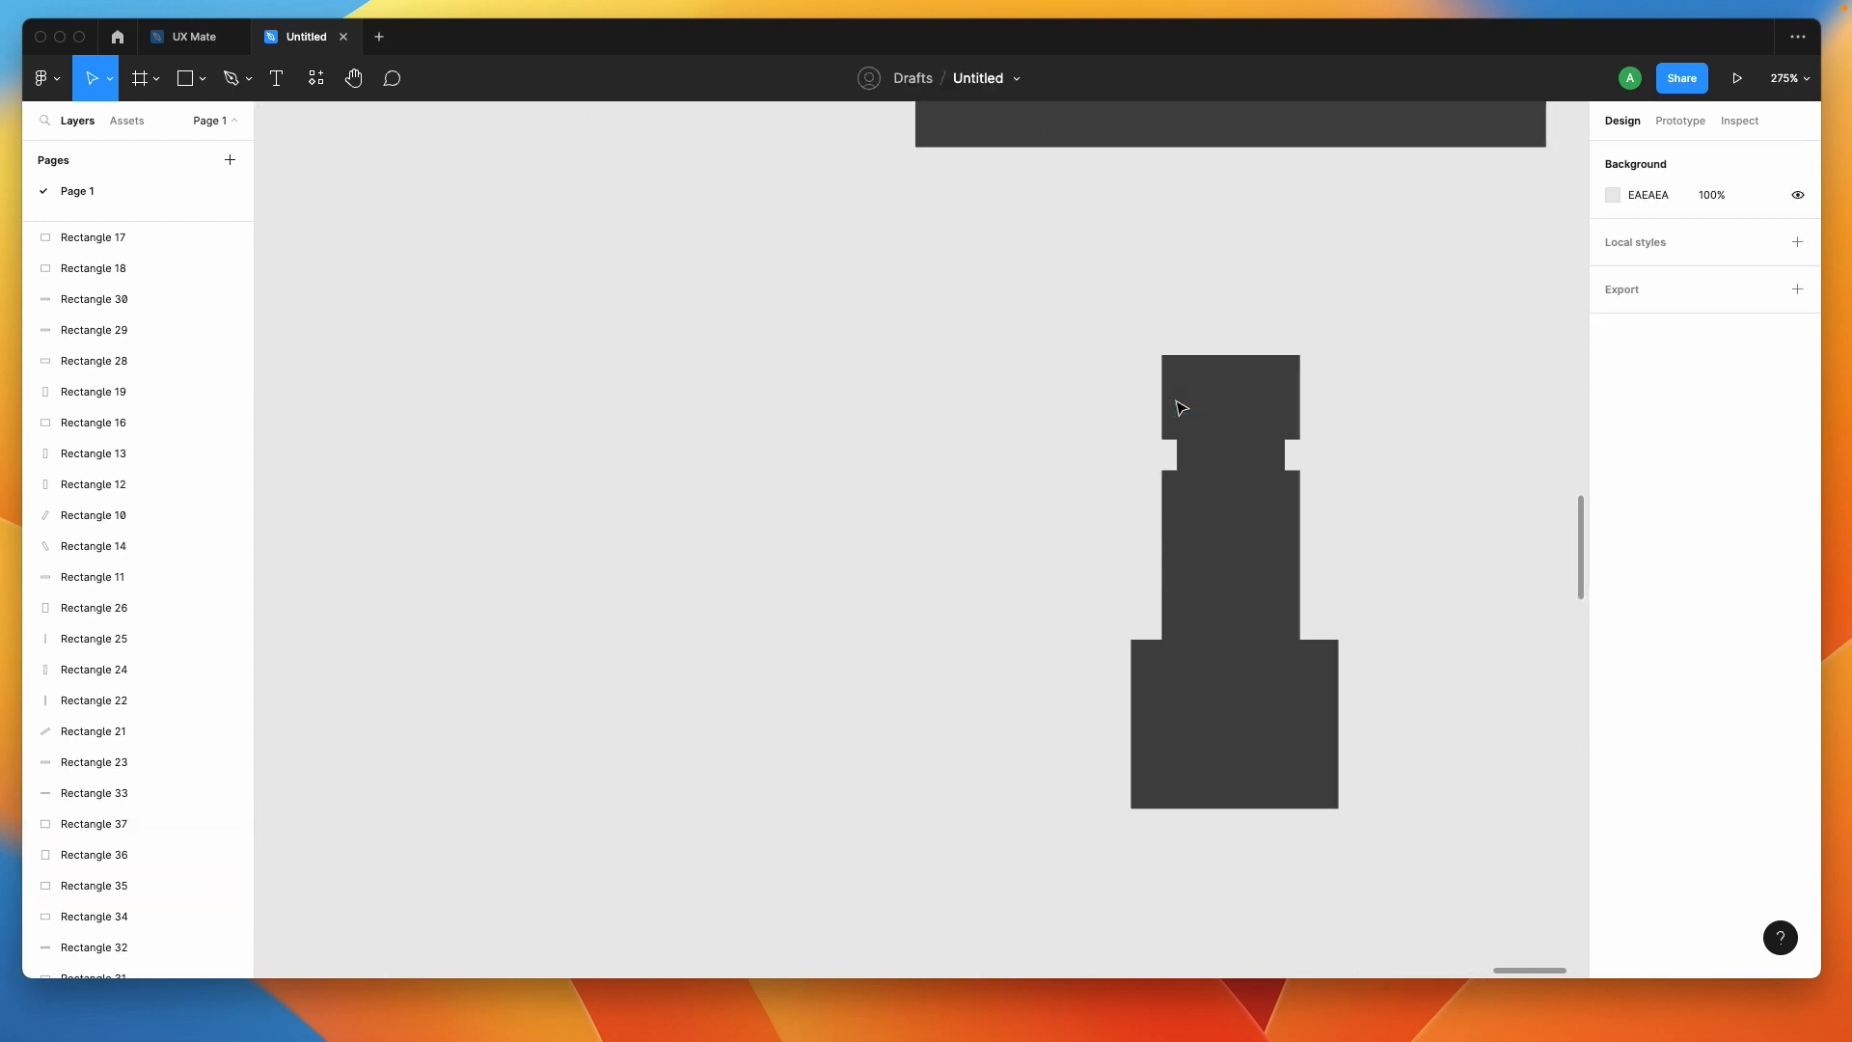
pyautogui.click(1179, 408)
pyautogui.moveTo(1182, 451); pyautogui.dragTo(1187, 446)
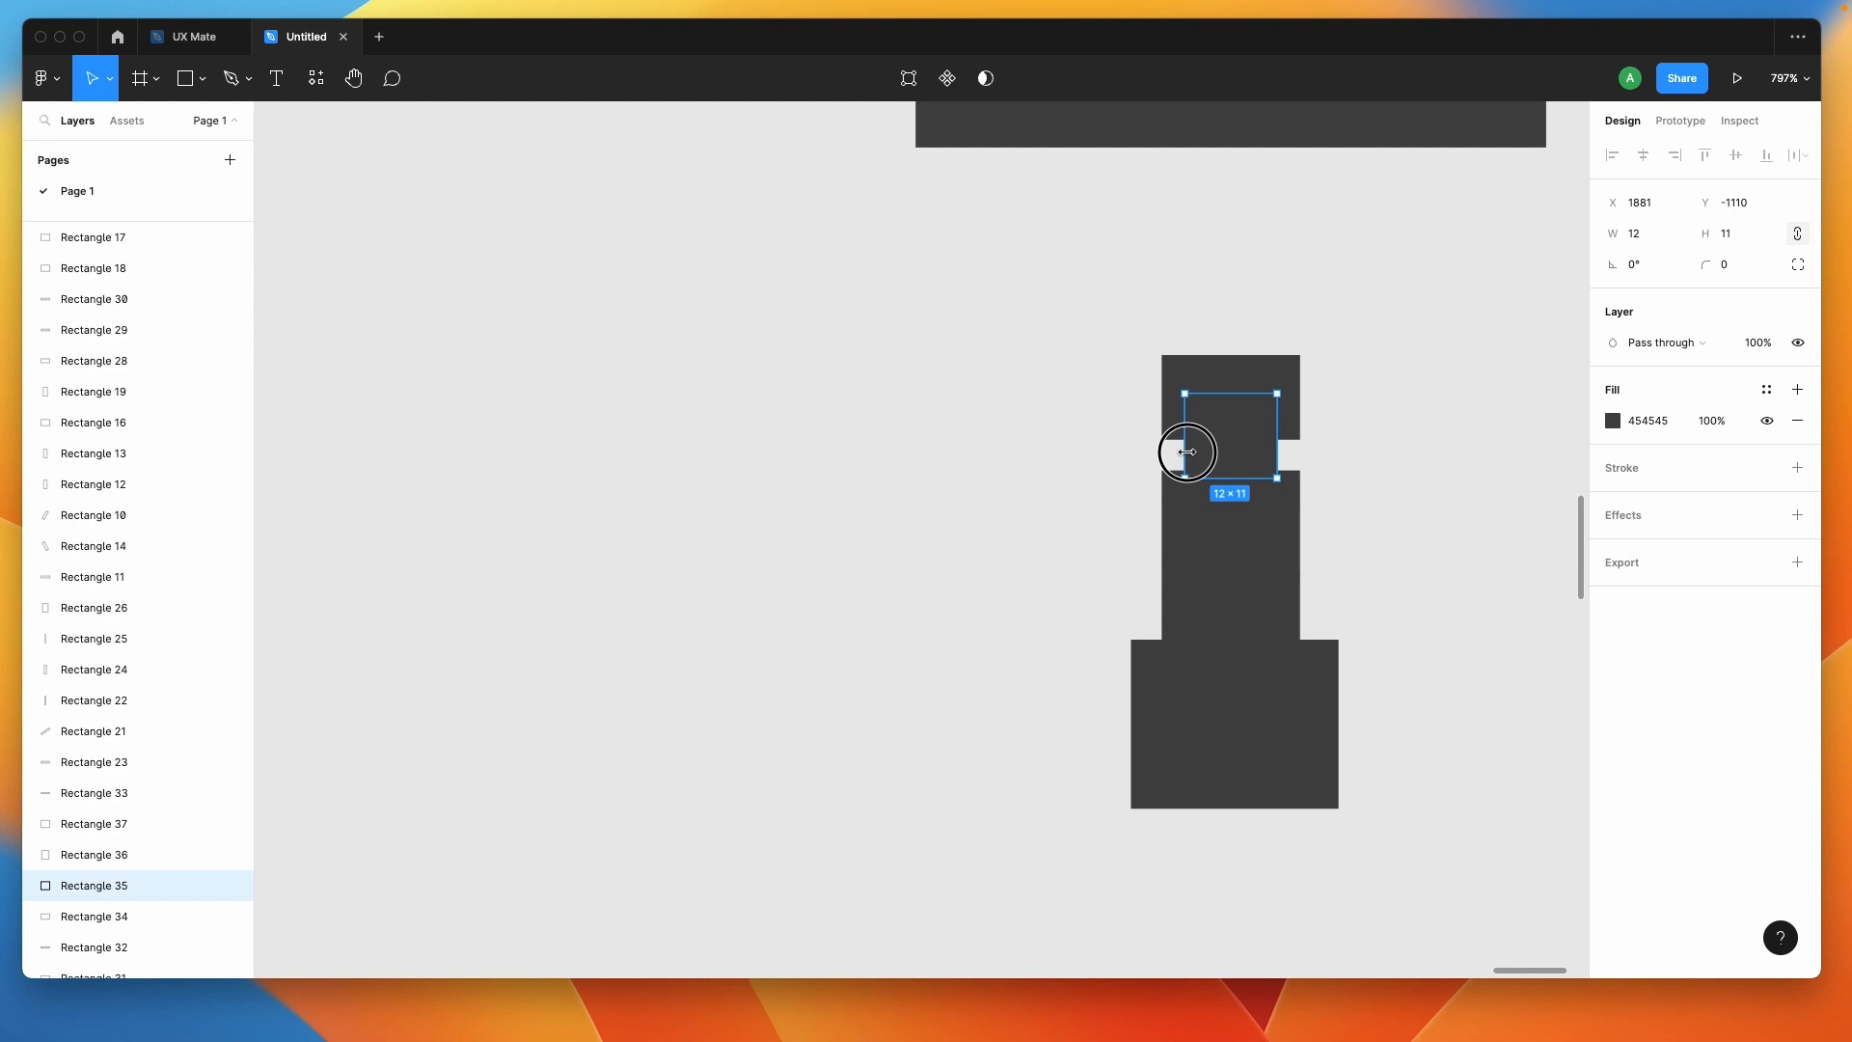
pyautogui.click(1385, 467)
pyautogui.click(1236, 414)
pyautogui.click(1454, 550)
# Duplicate the screwdriver handle beside the screwdriver and narrow the copy to 62 × 7 as a hammer shaft.
pyautogui.scroll(-3, 1445, 557)
pyautogui.scroll(-3, 1445, 557)
pyautogui.hscroll(3, 1443, 554)
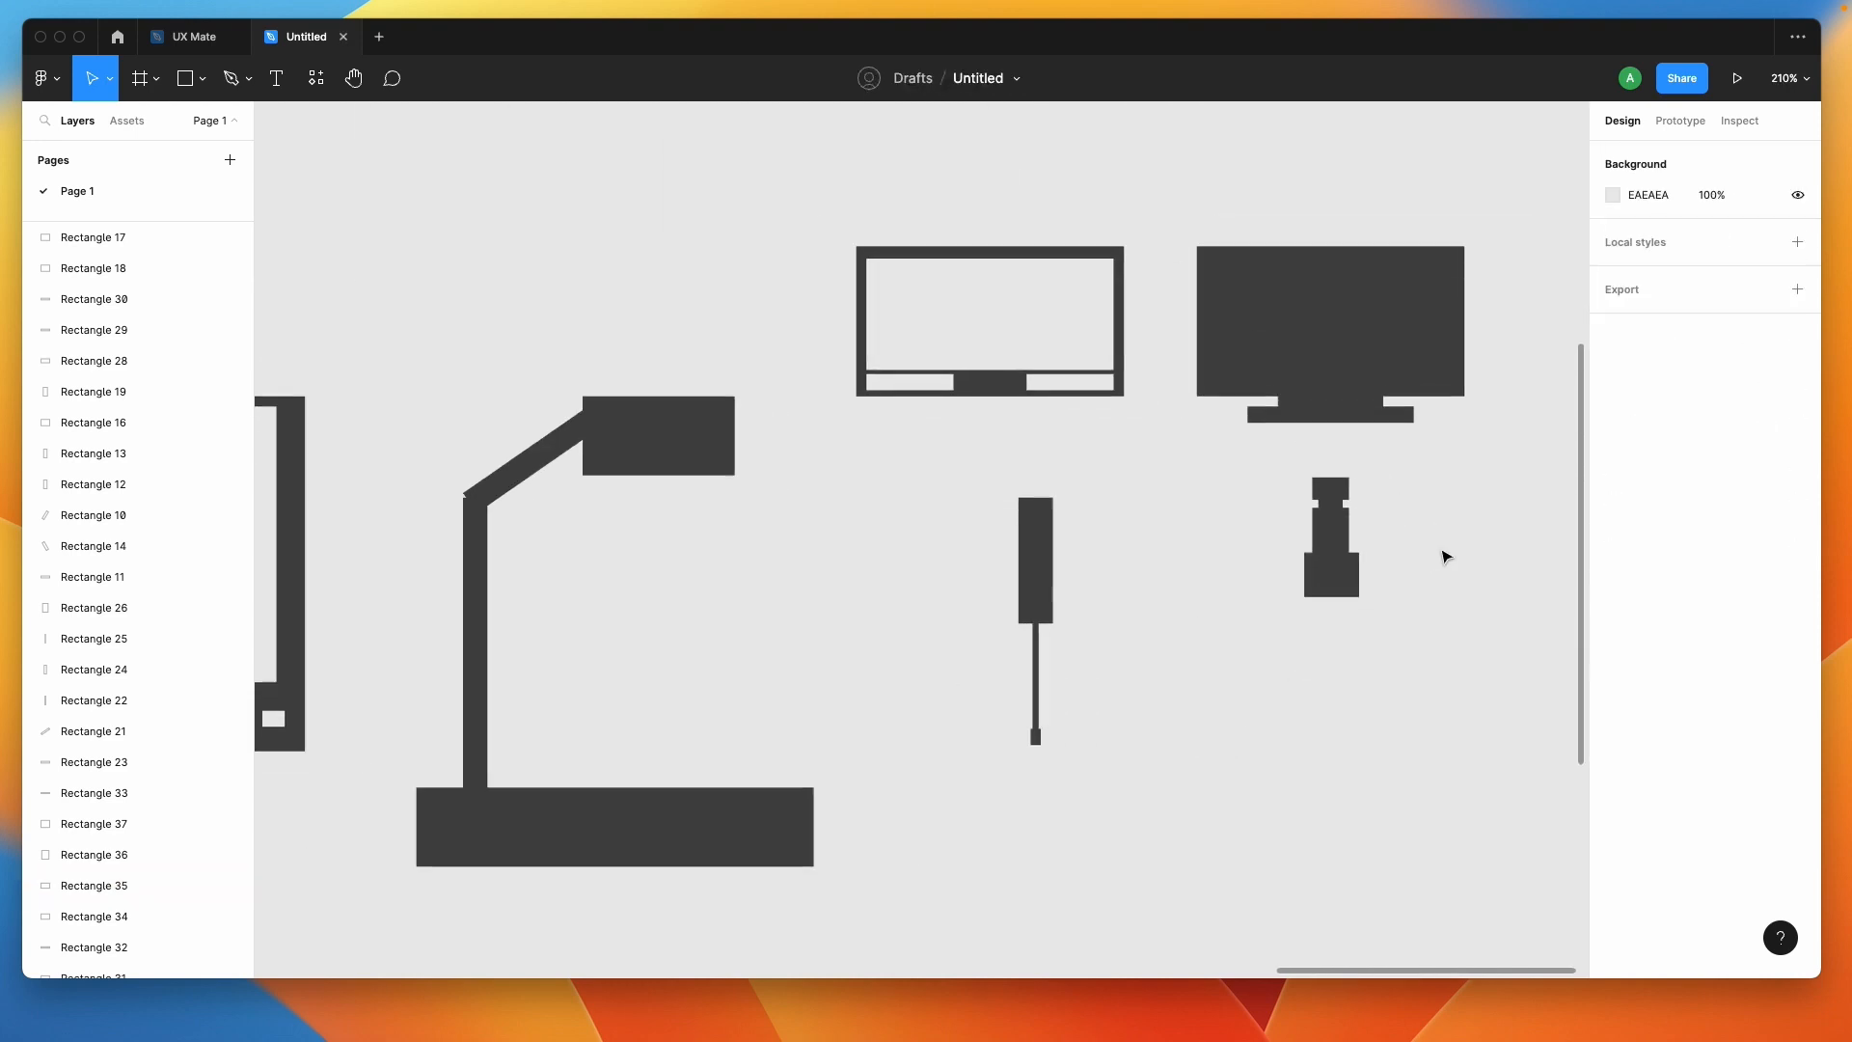
pyautogui.scroll(3, 1064, 530)
pyautogui.hscroll(1, 873, 521)
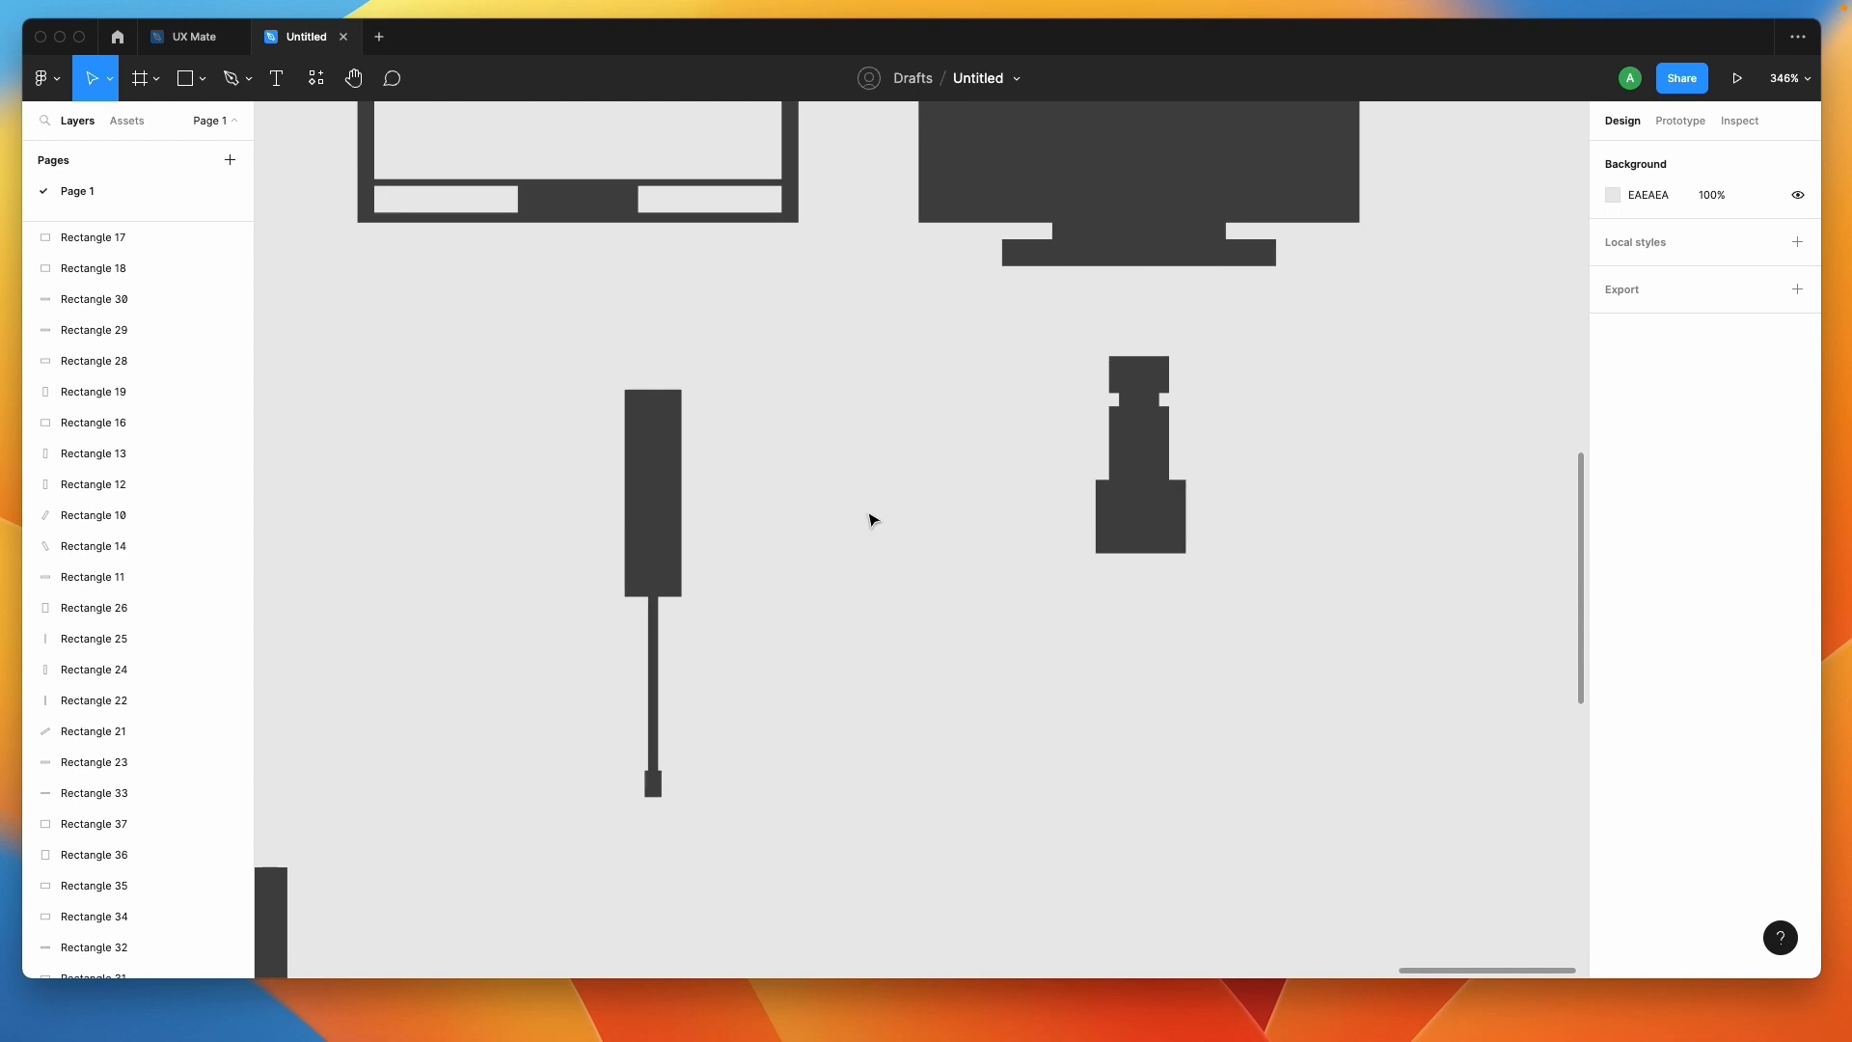
pyautogui.click(651, 483)
pyautogui.moveTo(651, 483); pyautogui.dragTo(892, 581)
pyautogui.scroll(2, 856, 591)
pyautogui.scroll(3, 855, 590)
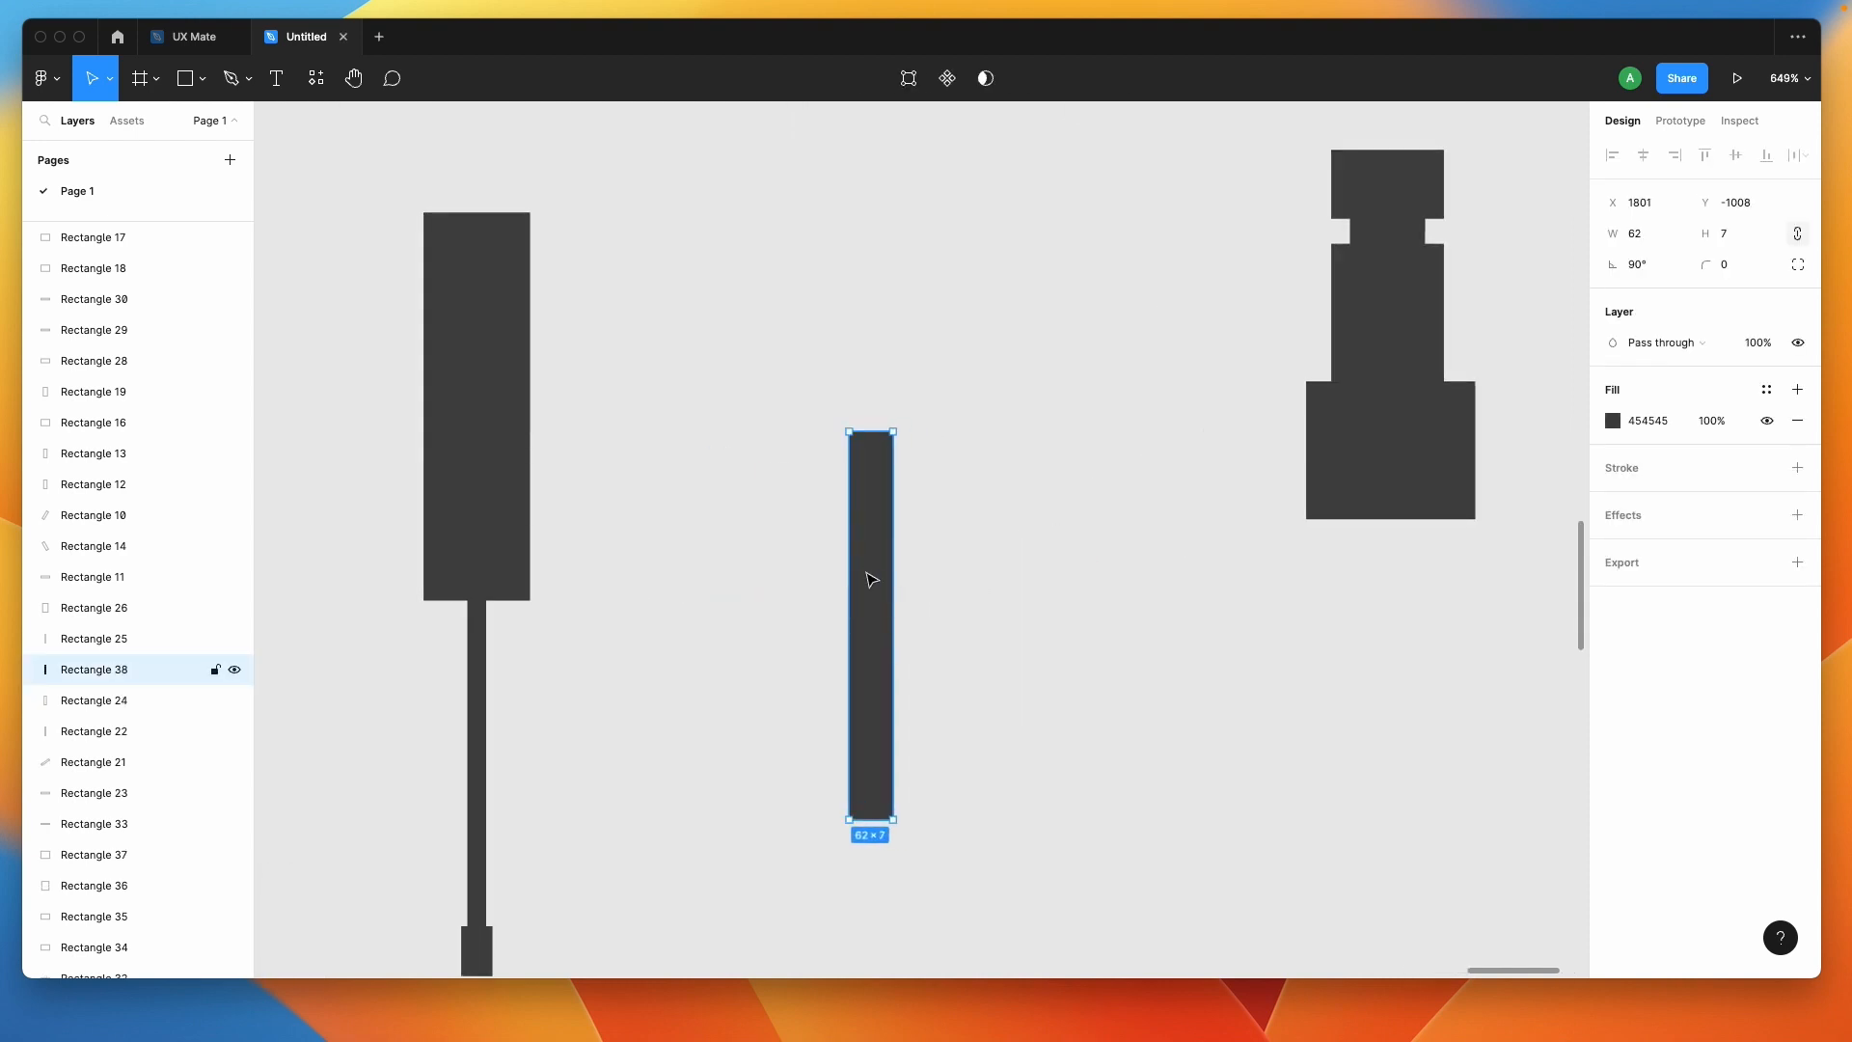
# Duplicate the screwdriver handle into a 22 × 17 hammer head on top of the shaft and add a 22 × 11 block beside it.
pyautogui.click(517, 405)
pyautogui.moveTo(517, 298); pyautogui.dragTo(723, 298)
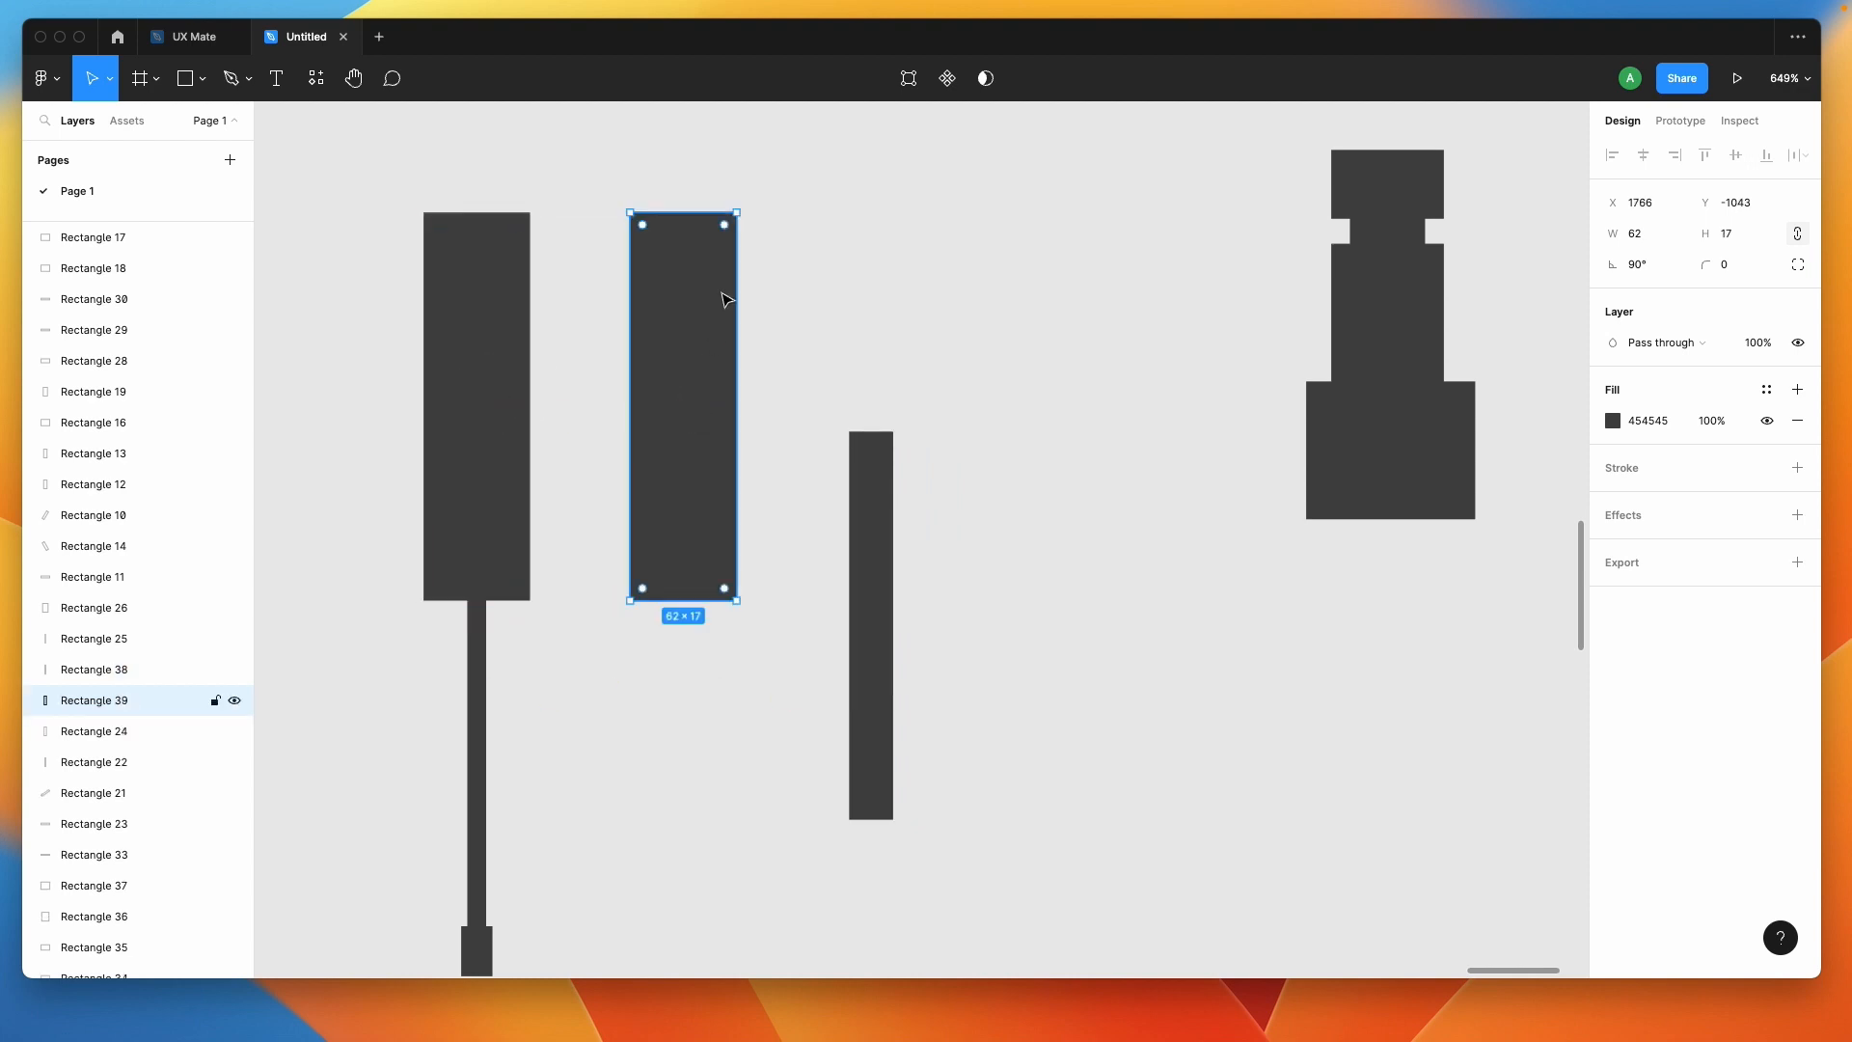
pyautogui.moveTo(693, 213); pyautogui.dragTo(757, 587)
pyautogui.moveTo(690, 521); pyautogui.dragTo(922, 389)
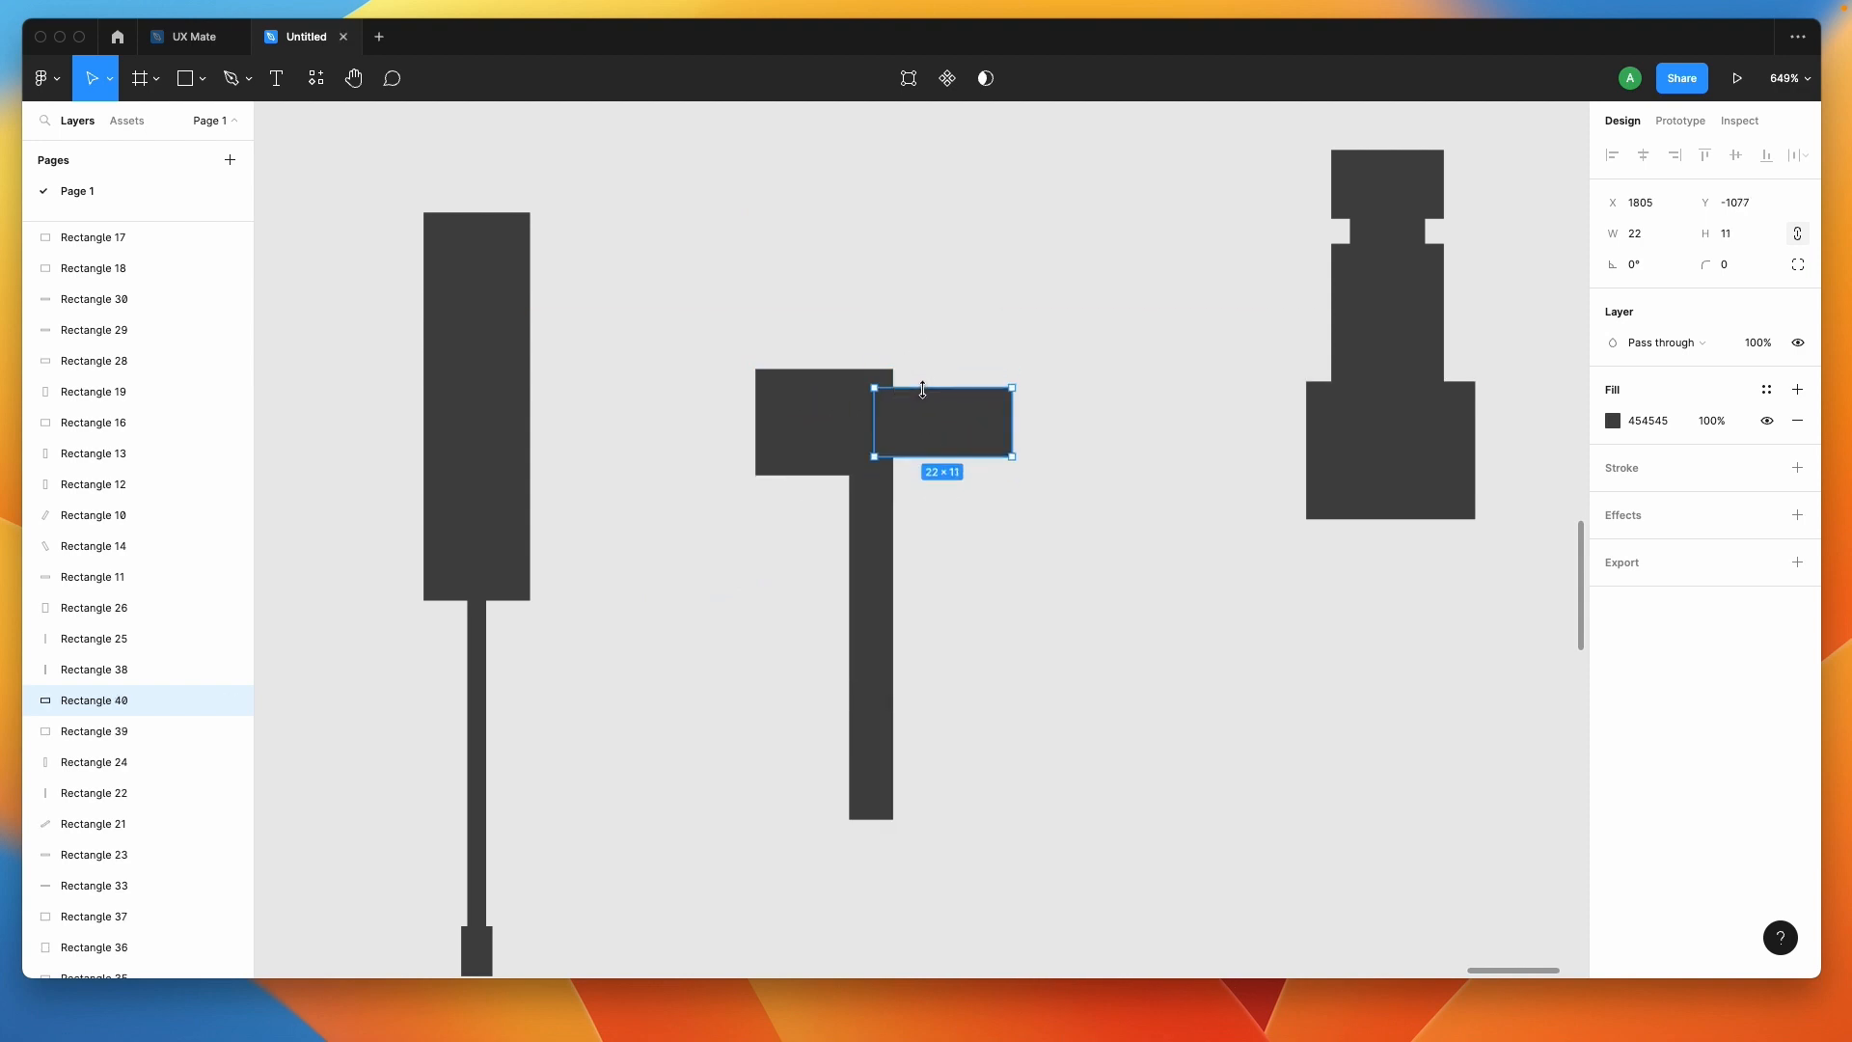
# Shorten the hammer's smaller block and widen the head so the block projects from the head's right side.
pyautogui.click(976, 604)
pyautogui.scroll(-5, 976, 603)
pyautogui.click(944, 421)
pyautogui.scroll(5, 957, 504)
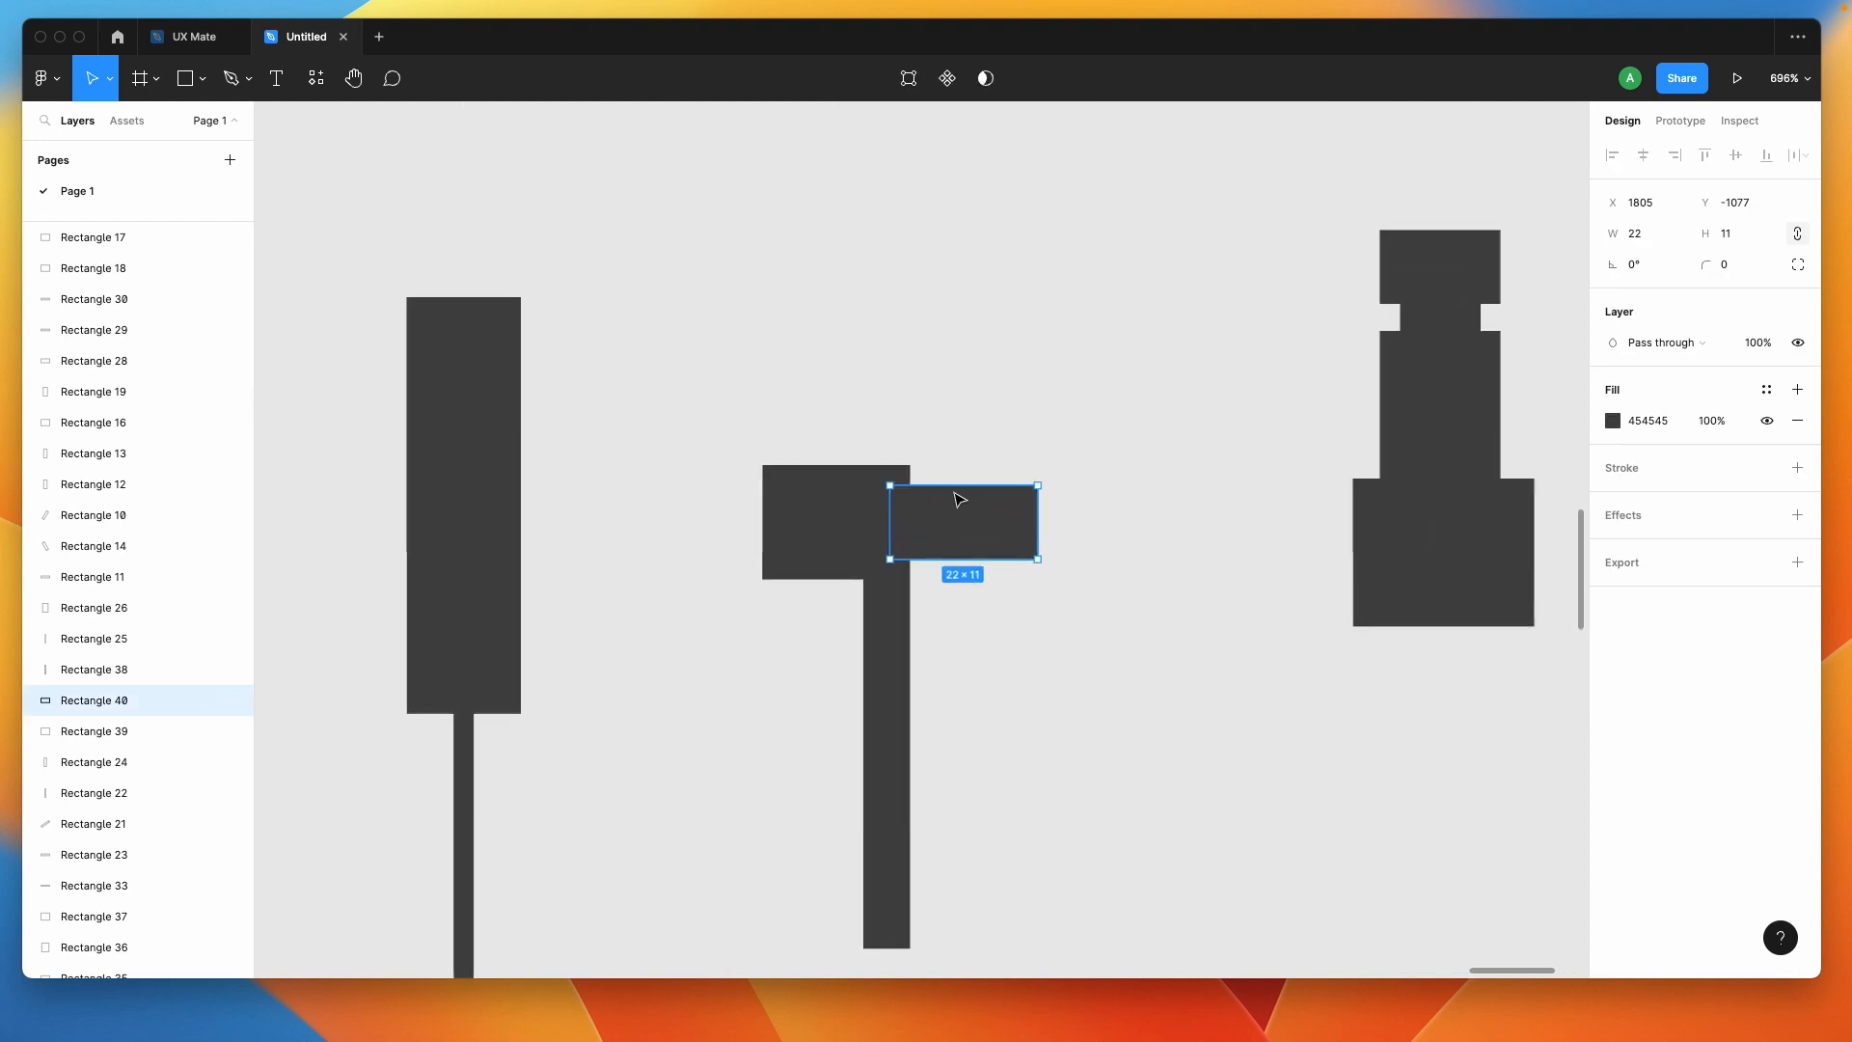
pyautogui.moveTo(888, 513); pyautogui.dragTo(978, 508)
pyautogui.click(898, 521)
pyautogui.click(1032, 727)
pyautogui.scroll(-5, 1032, 727)
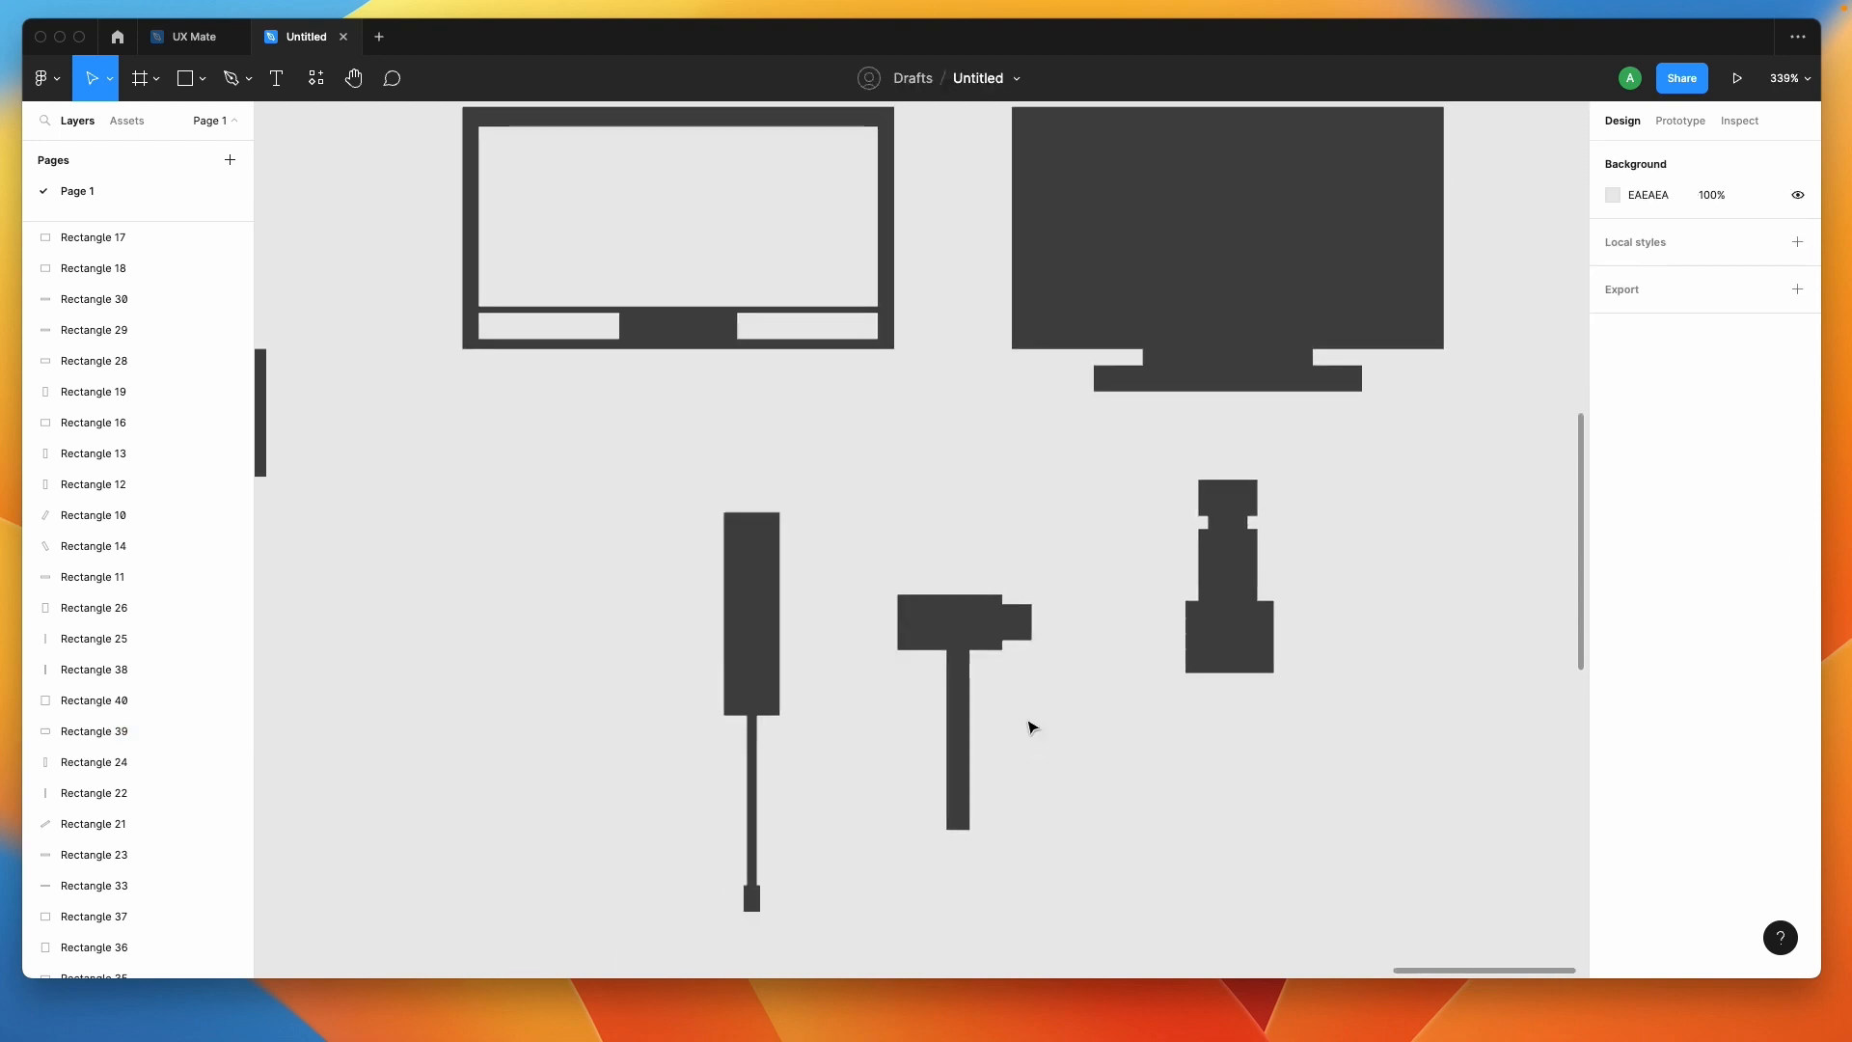
# Turn the hammer into a drill by moving the shaft left, rotating it to 76.79° and shortening it to 27.43 × 7.
pyautogui.hscroll(3, 1032, 728)
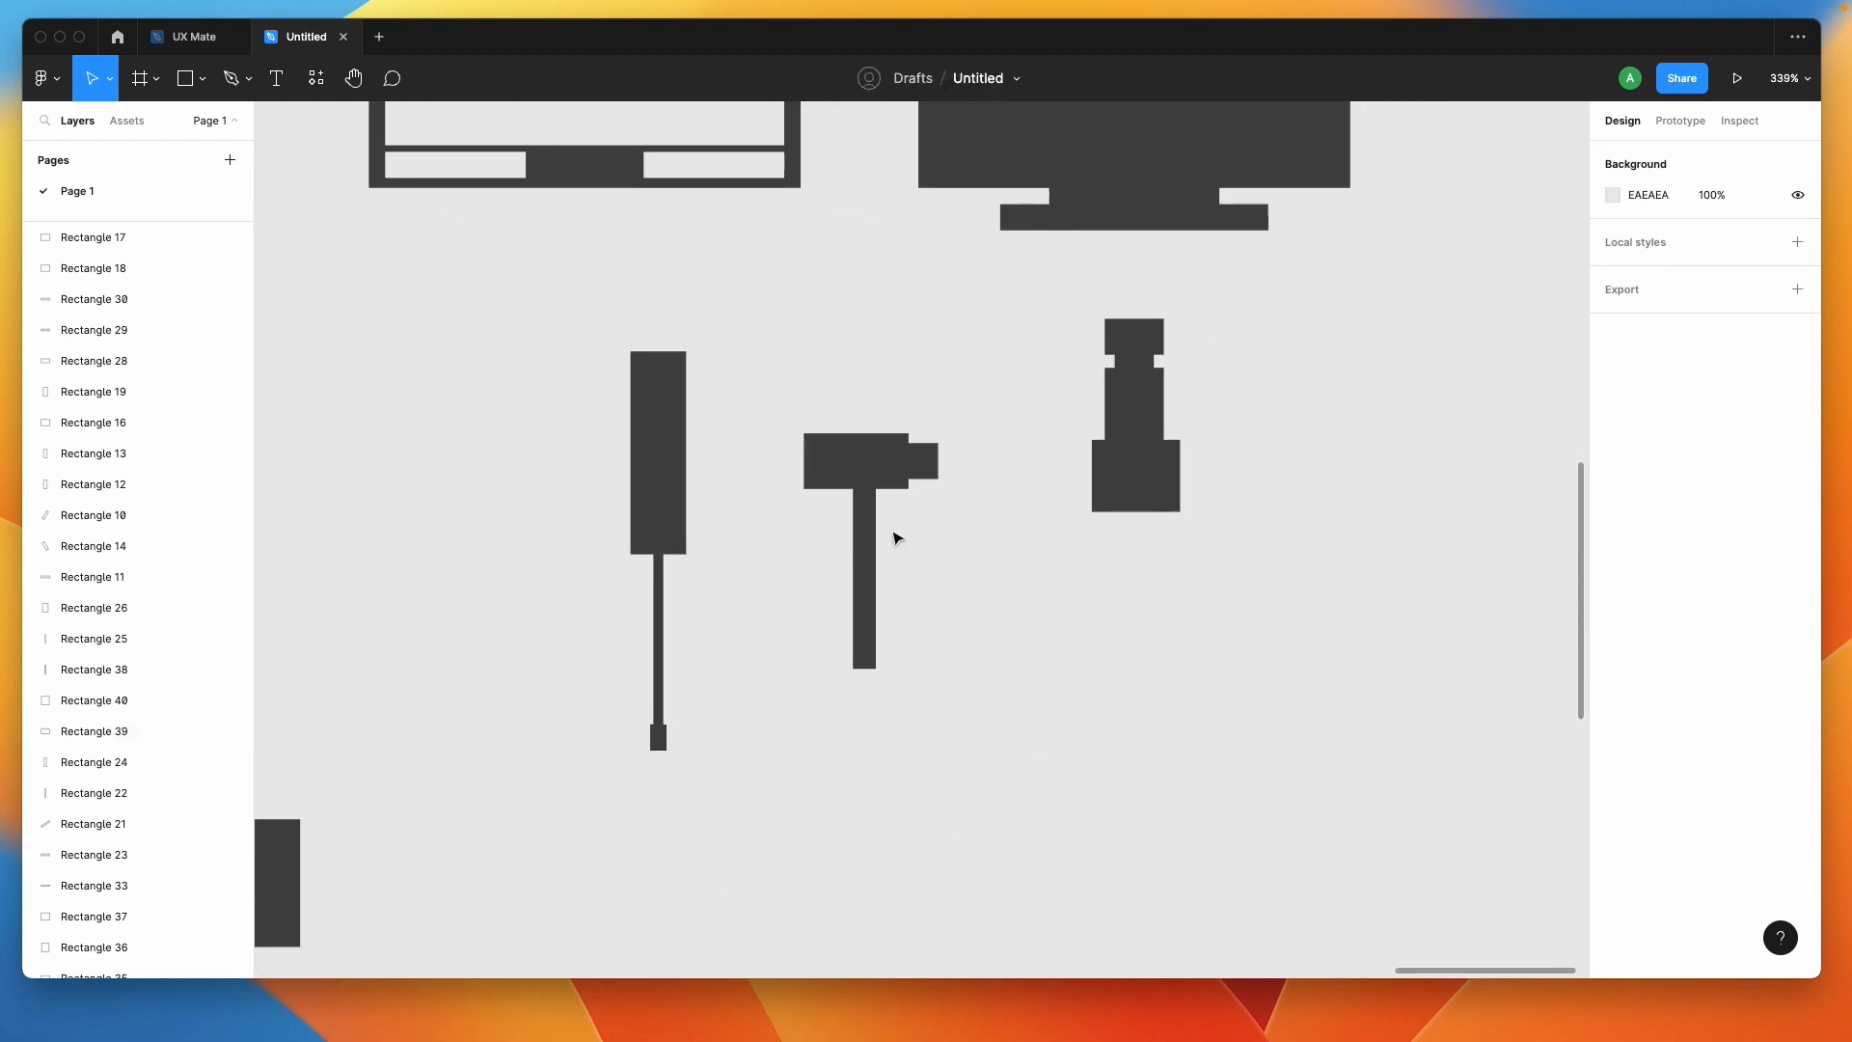
pyautogui.click(856, 525)
pyautogui.scroll(3, 853, 526)
pyautogui.moveTo(868, 546); pyautogui.dragTo(828, 547)
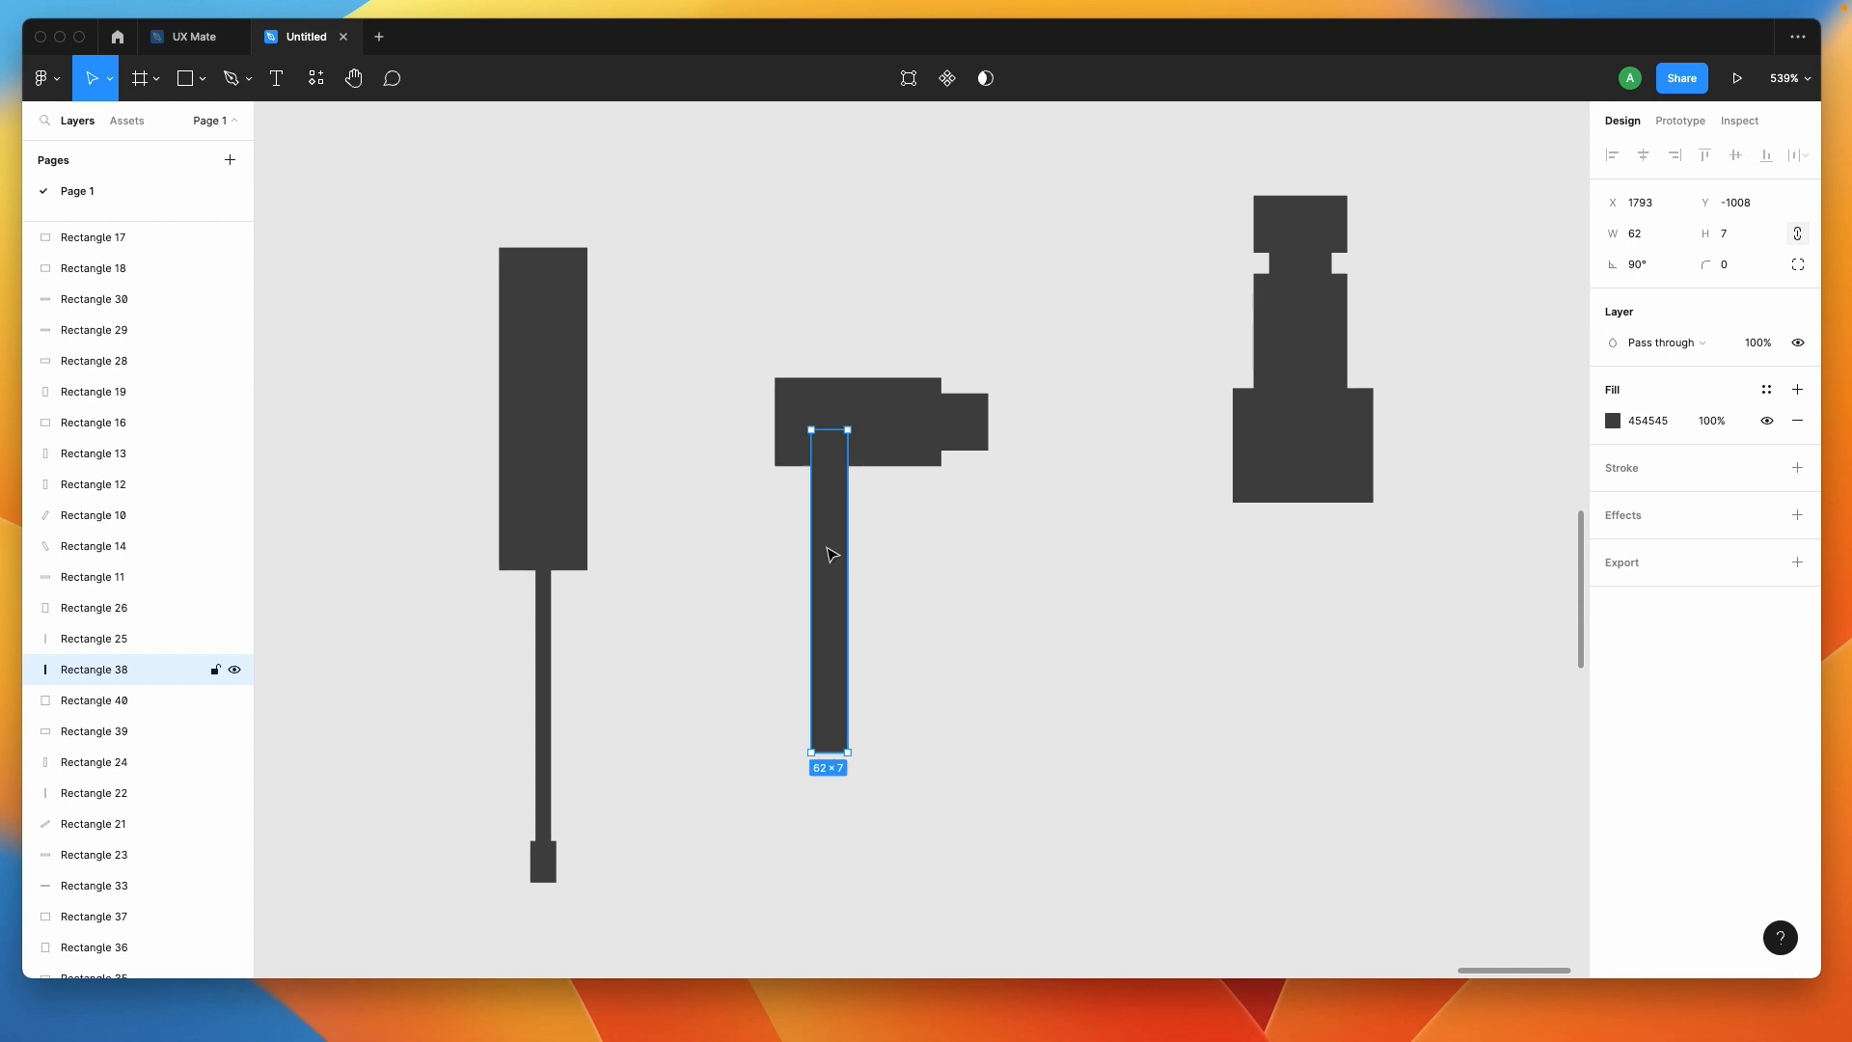
pyautogui.moveTo(856, 759); pyautogui.dragTo(826, 578)
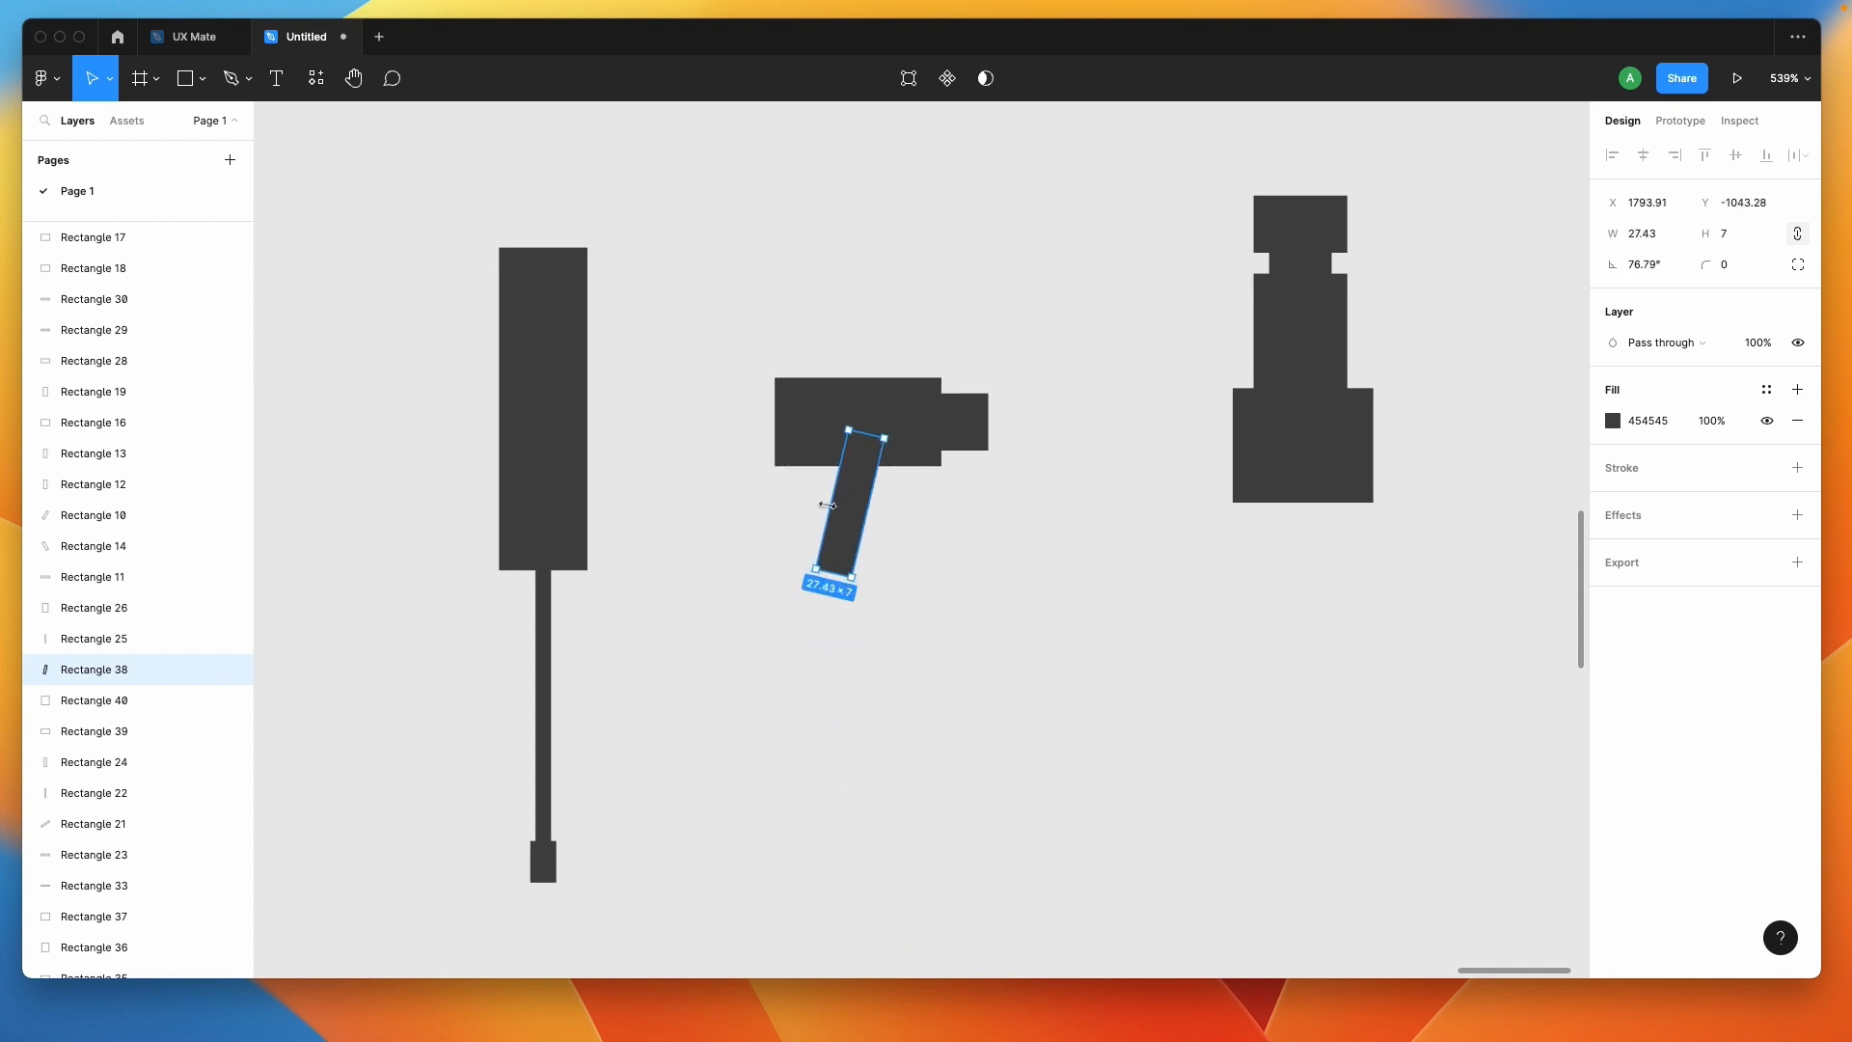
pyautogui.moveTo(847, 505); pyautogui.dragTo(799, 500)
pyautogui.click(992, 567)
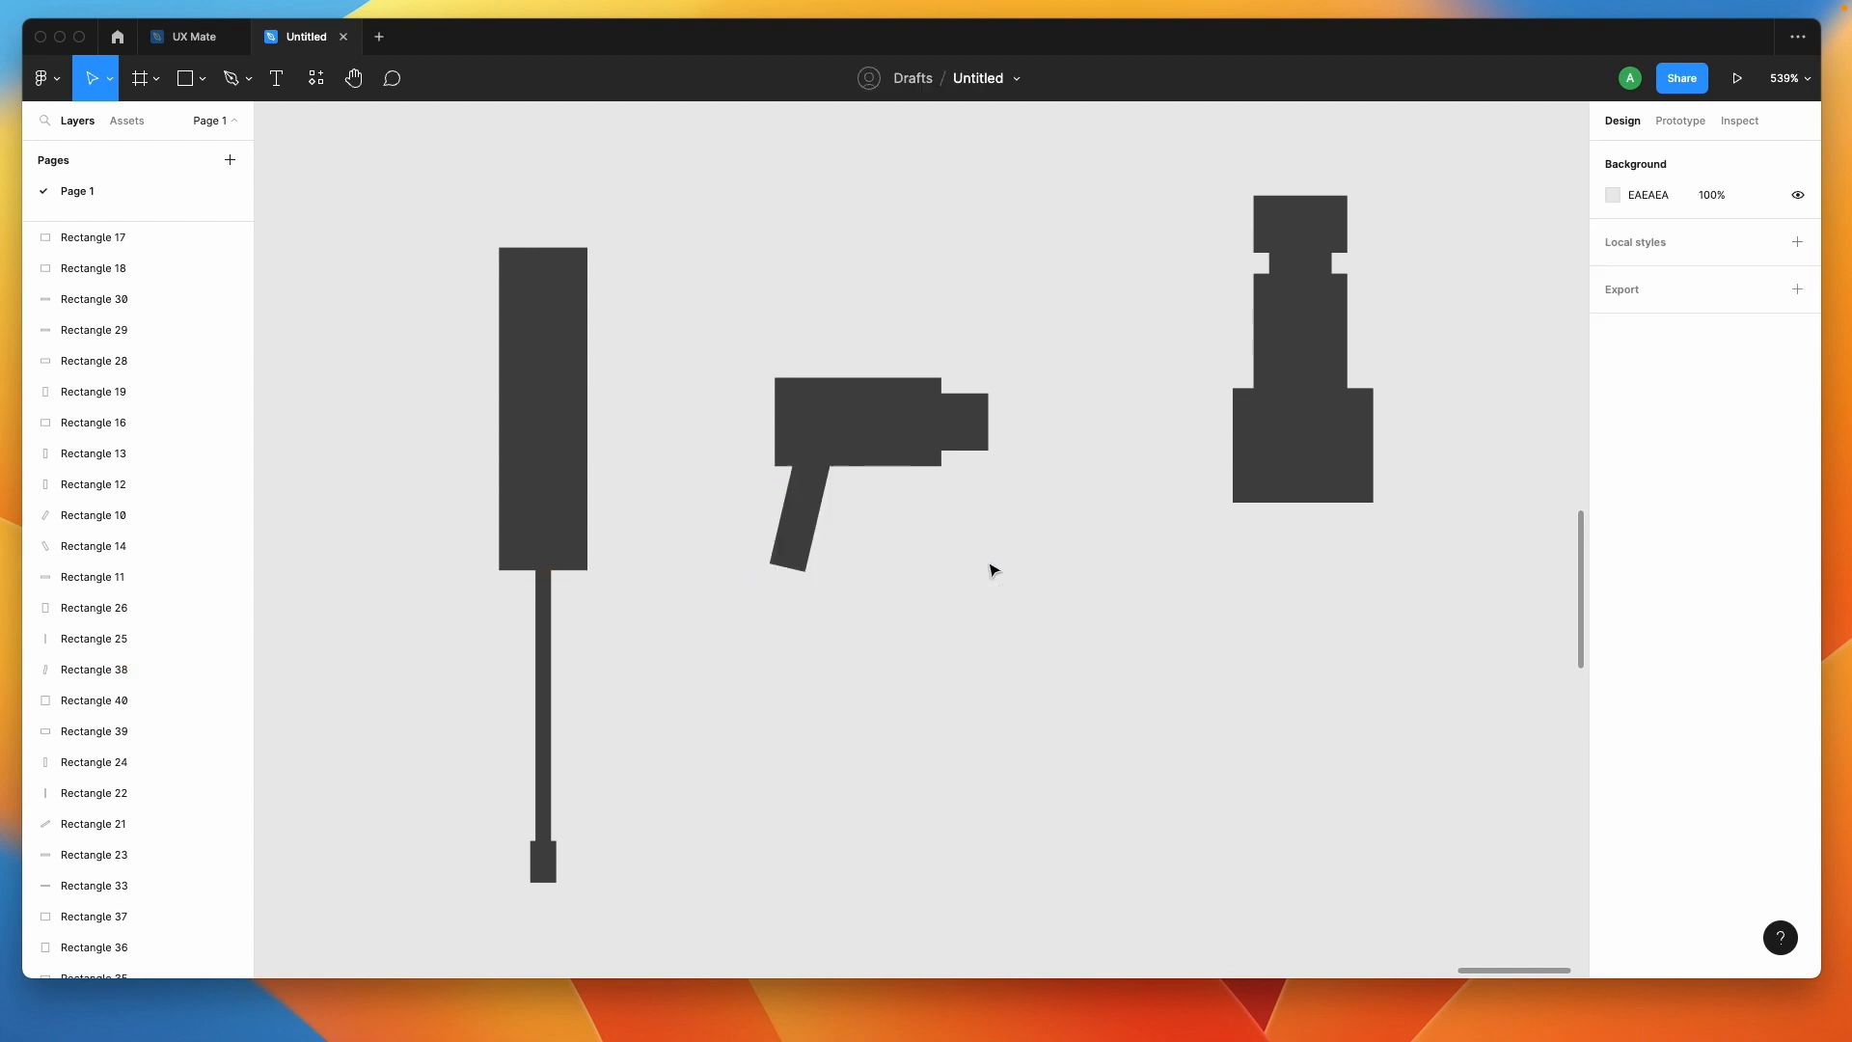
pyautogui.scroll(-5, 992, 568)
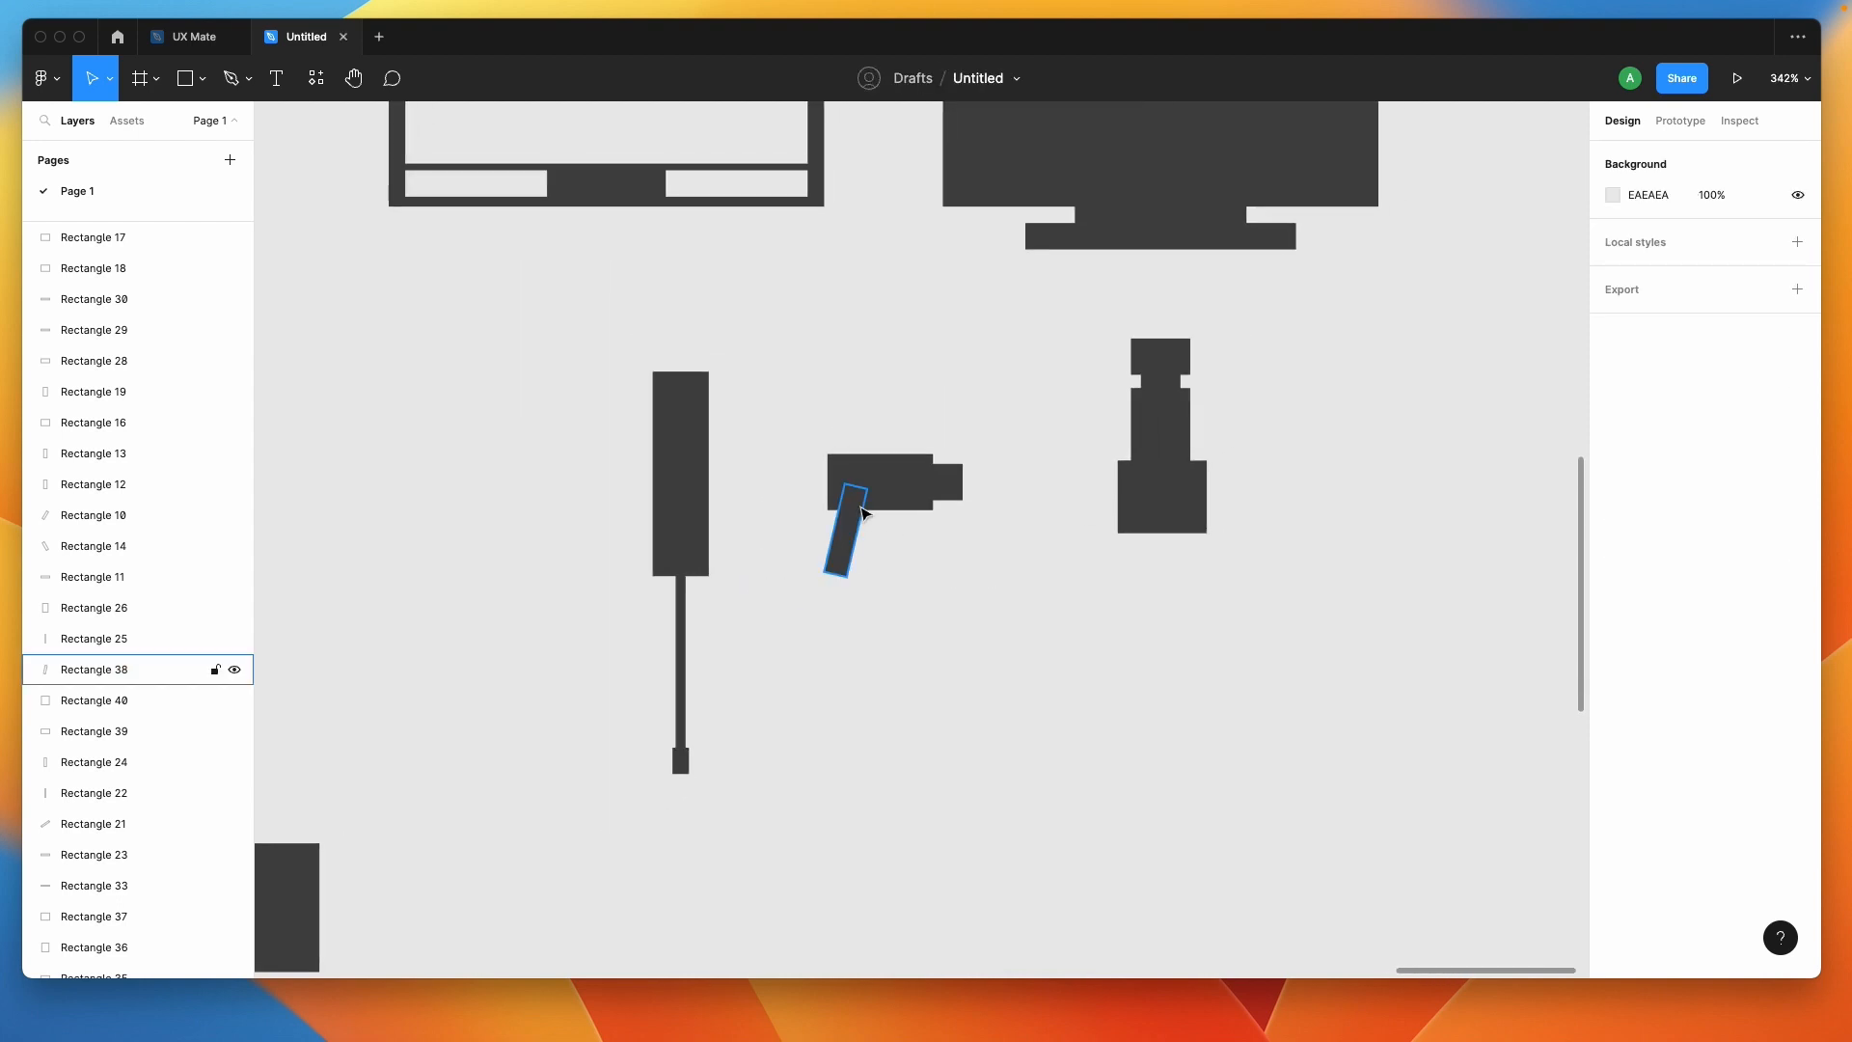
pyautogui.hscroll(2, 977, 587)
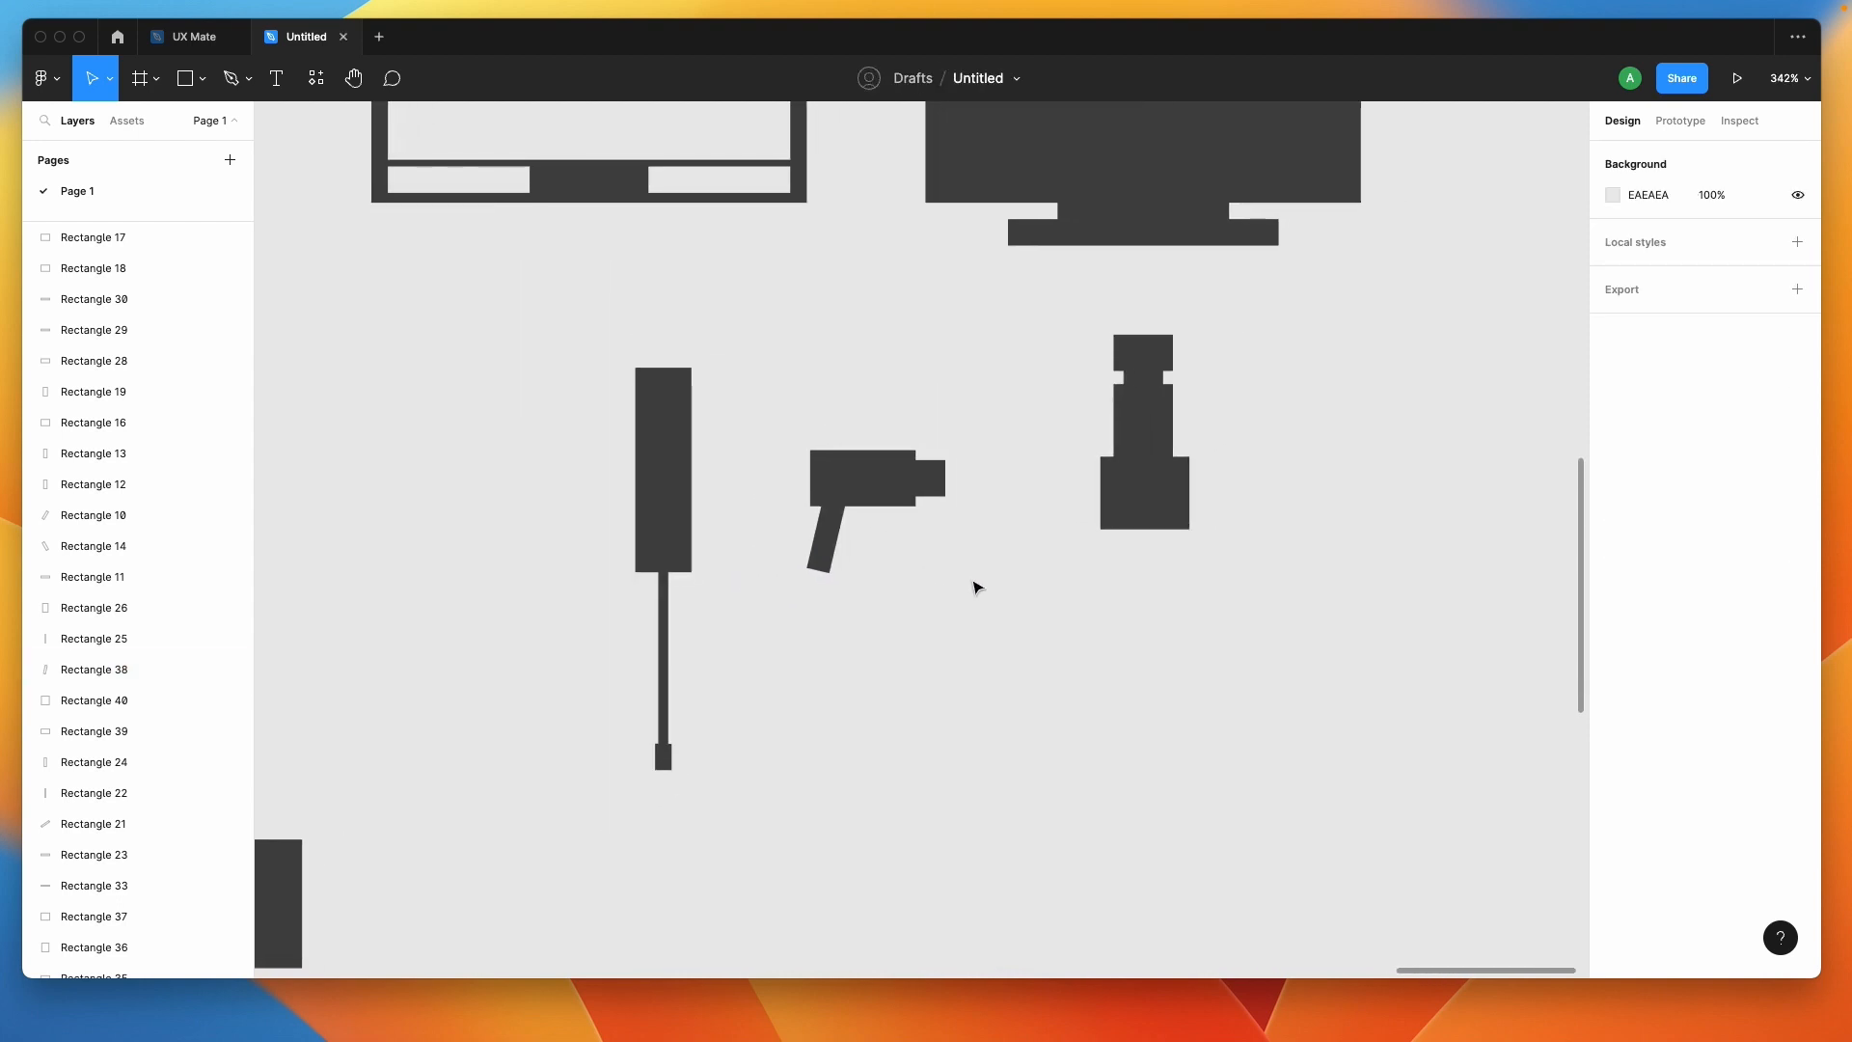
pyautogui.scroll(-3, 976, 587)
pyautogui.hscroll(2, 988, 628)
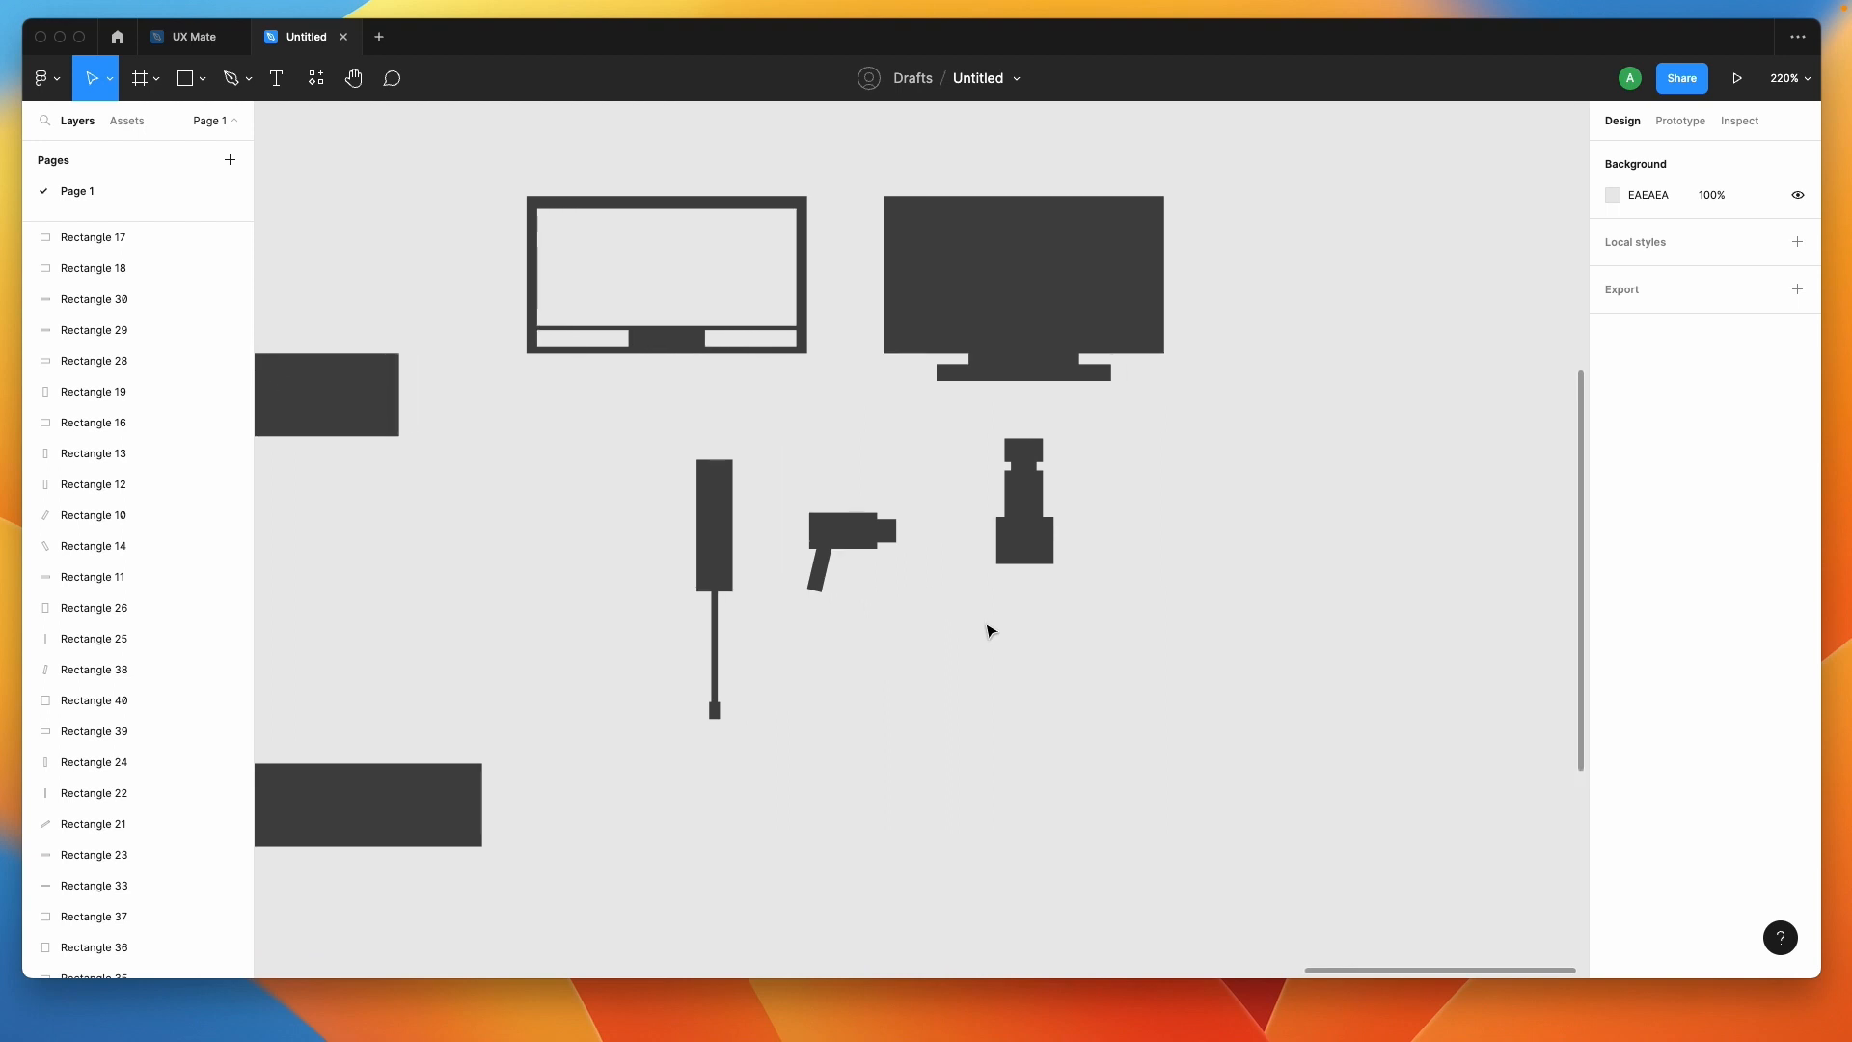
pyautogui.scroll(-5, 987, 630)
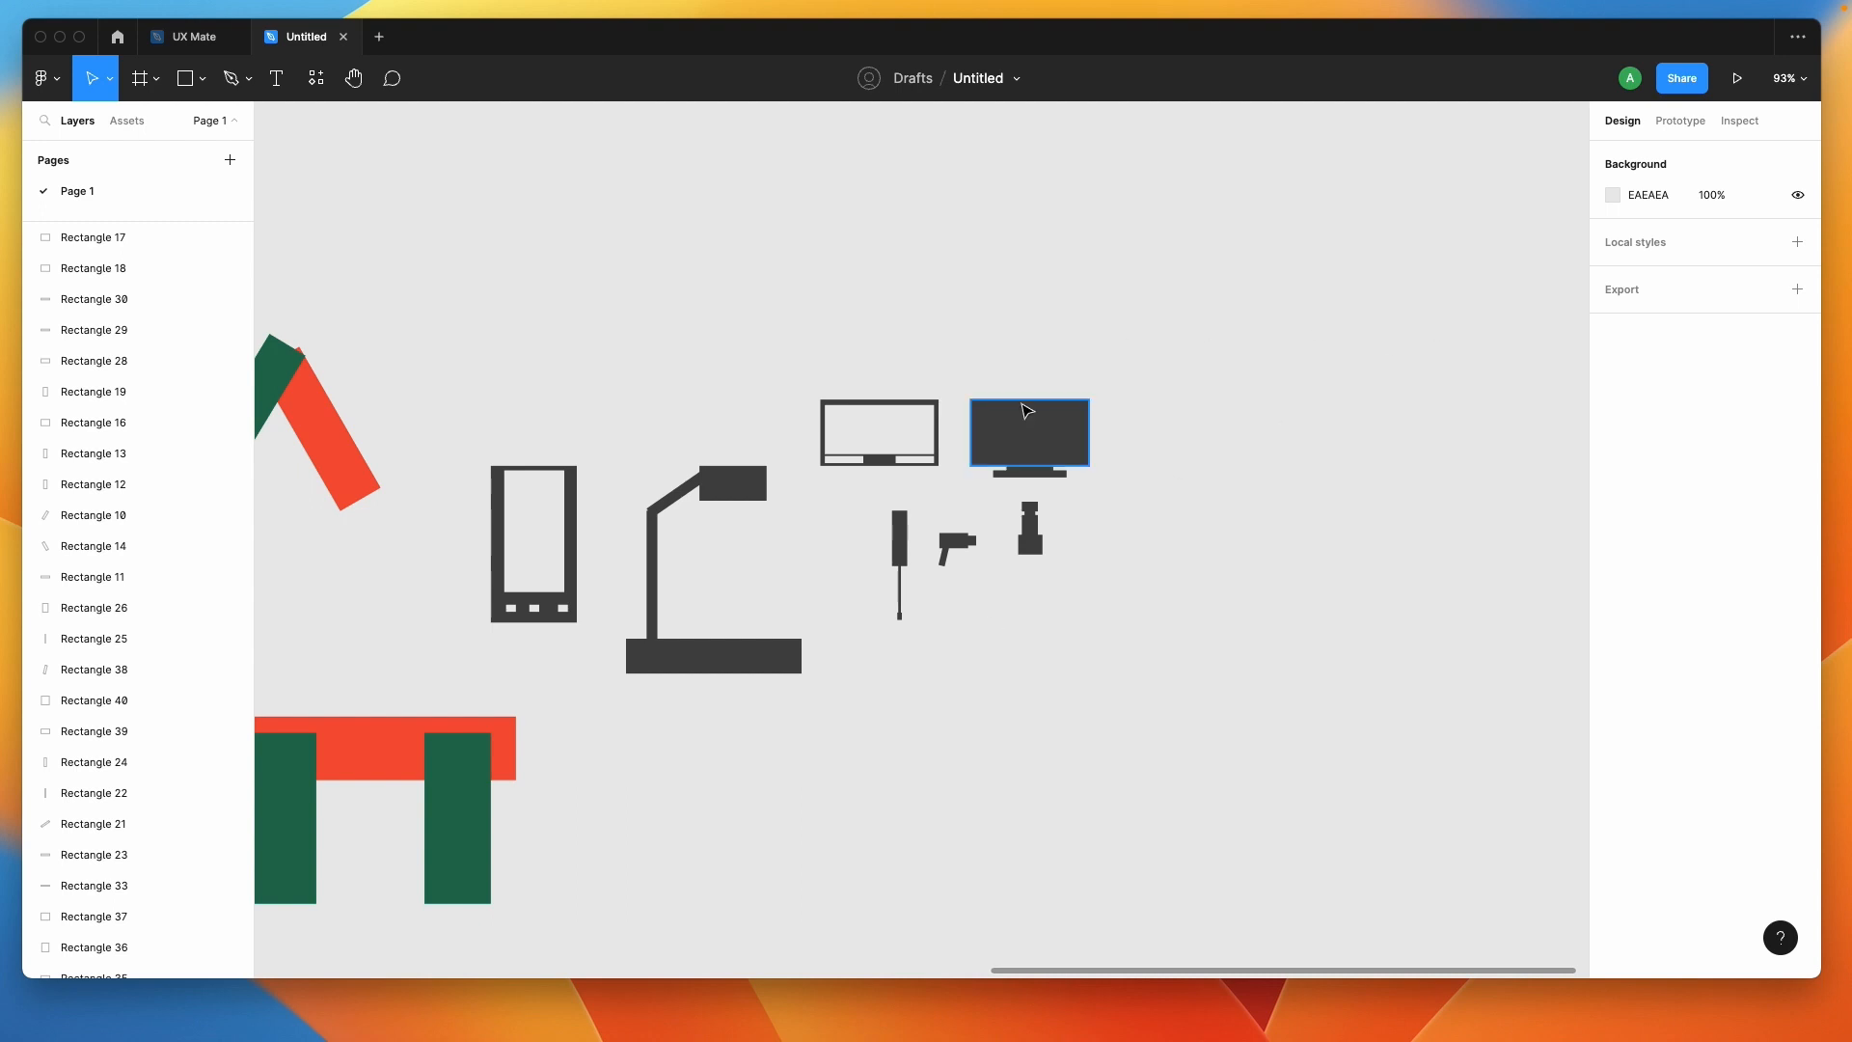
pyautogui.scroll(10, 1022, 414)
pyautogui.click(910, 395)
pyautogui.moveTo(886, 347); pyautogui.dragTo(1257, 582)
pyautogui.click(1282, 584)
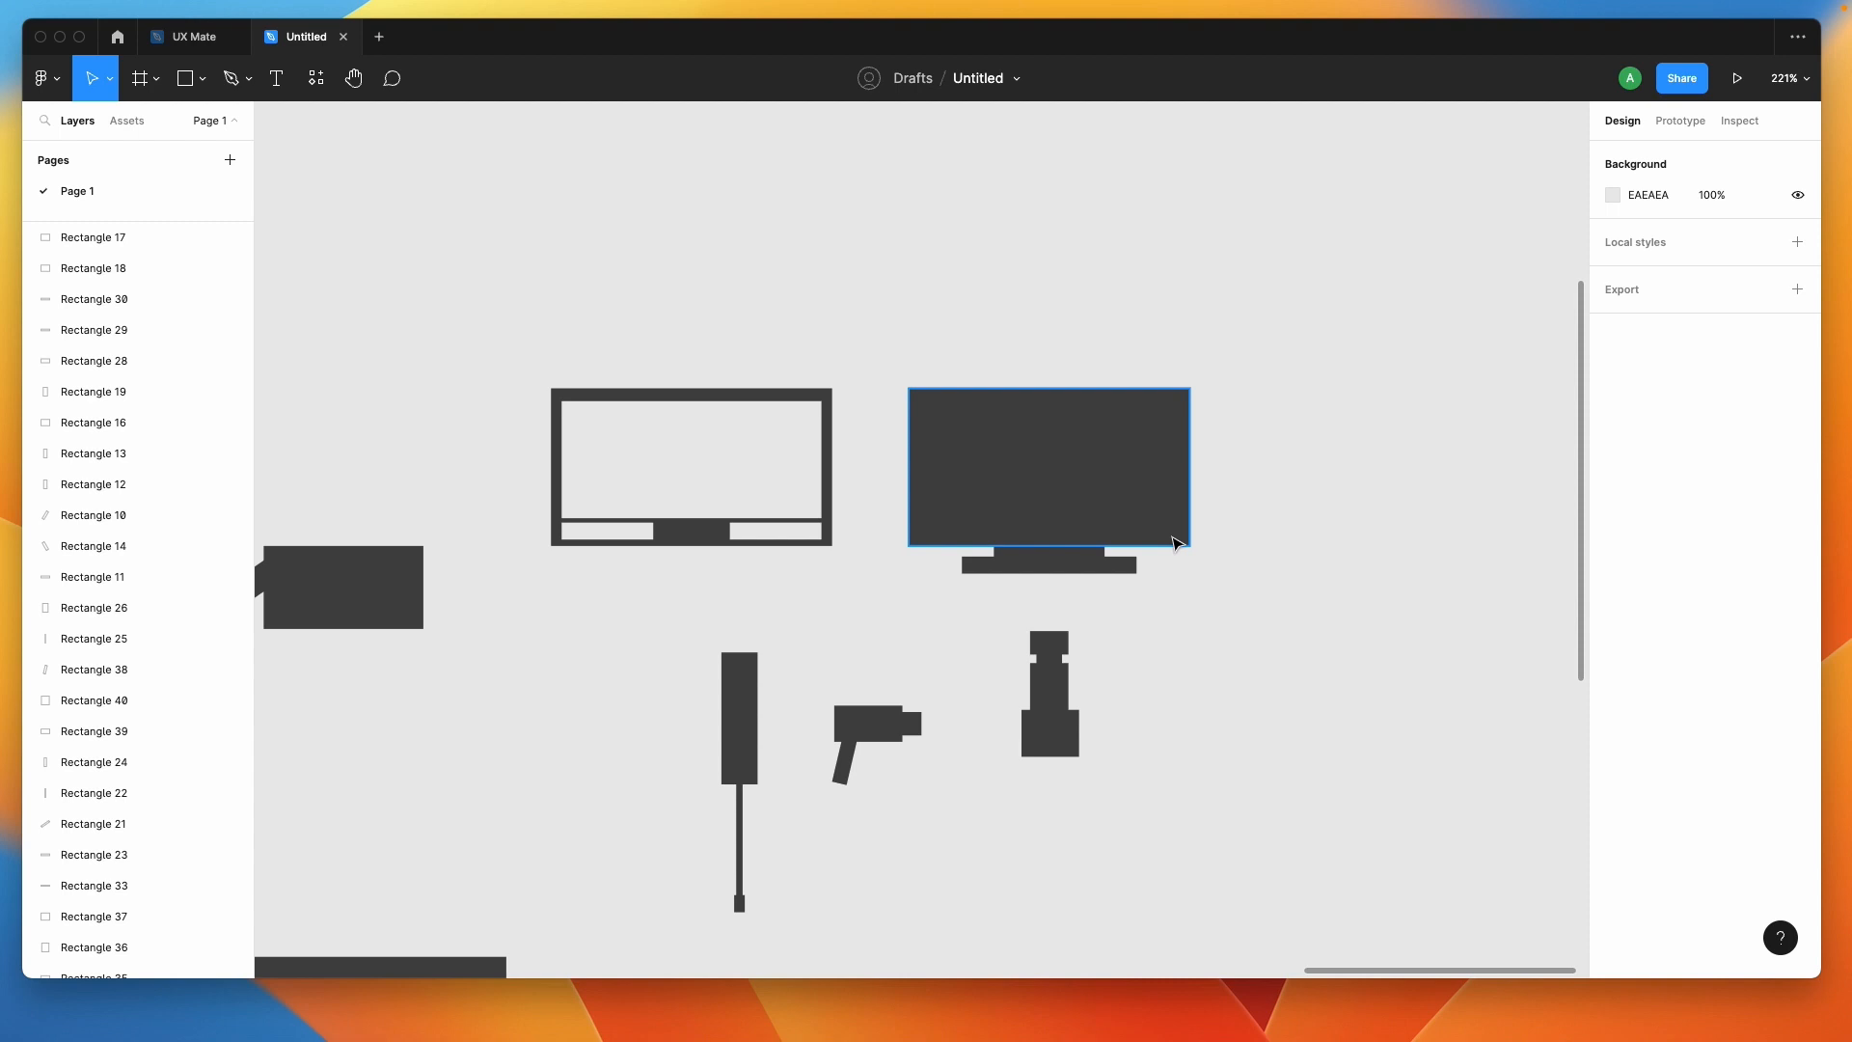
pyautogui.click(1321, 461)
# Duplicate the solid monitor's screen rectangle into the empty space above the monitors.
pyautogui.click(1085, 454)
pyautogui.moveTo(998, 446); pyautogui.dragTo(1079, 200)
pyautogui.scroll(5, 1079, 207)
pyautogui.hscroll(3, 1079, 206)
pyautogui.moveTo(932, 434); pyautogui.dragTo(936, 354)
pyautogui.click(599, 380)
# Draw a 132 × 17 ellipse and centre it on the new rectangle's top edge, matching the rectangle's width.
pyautogui.click(202, 80)
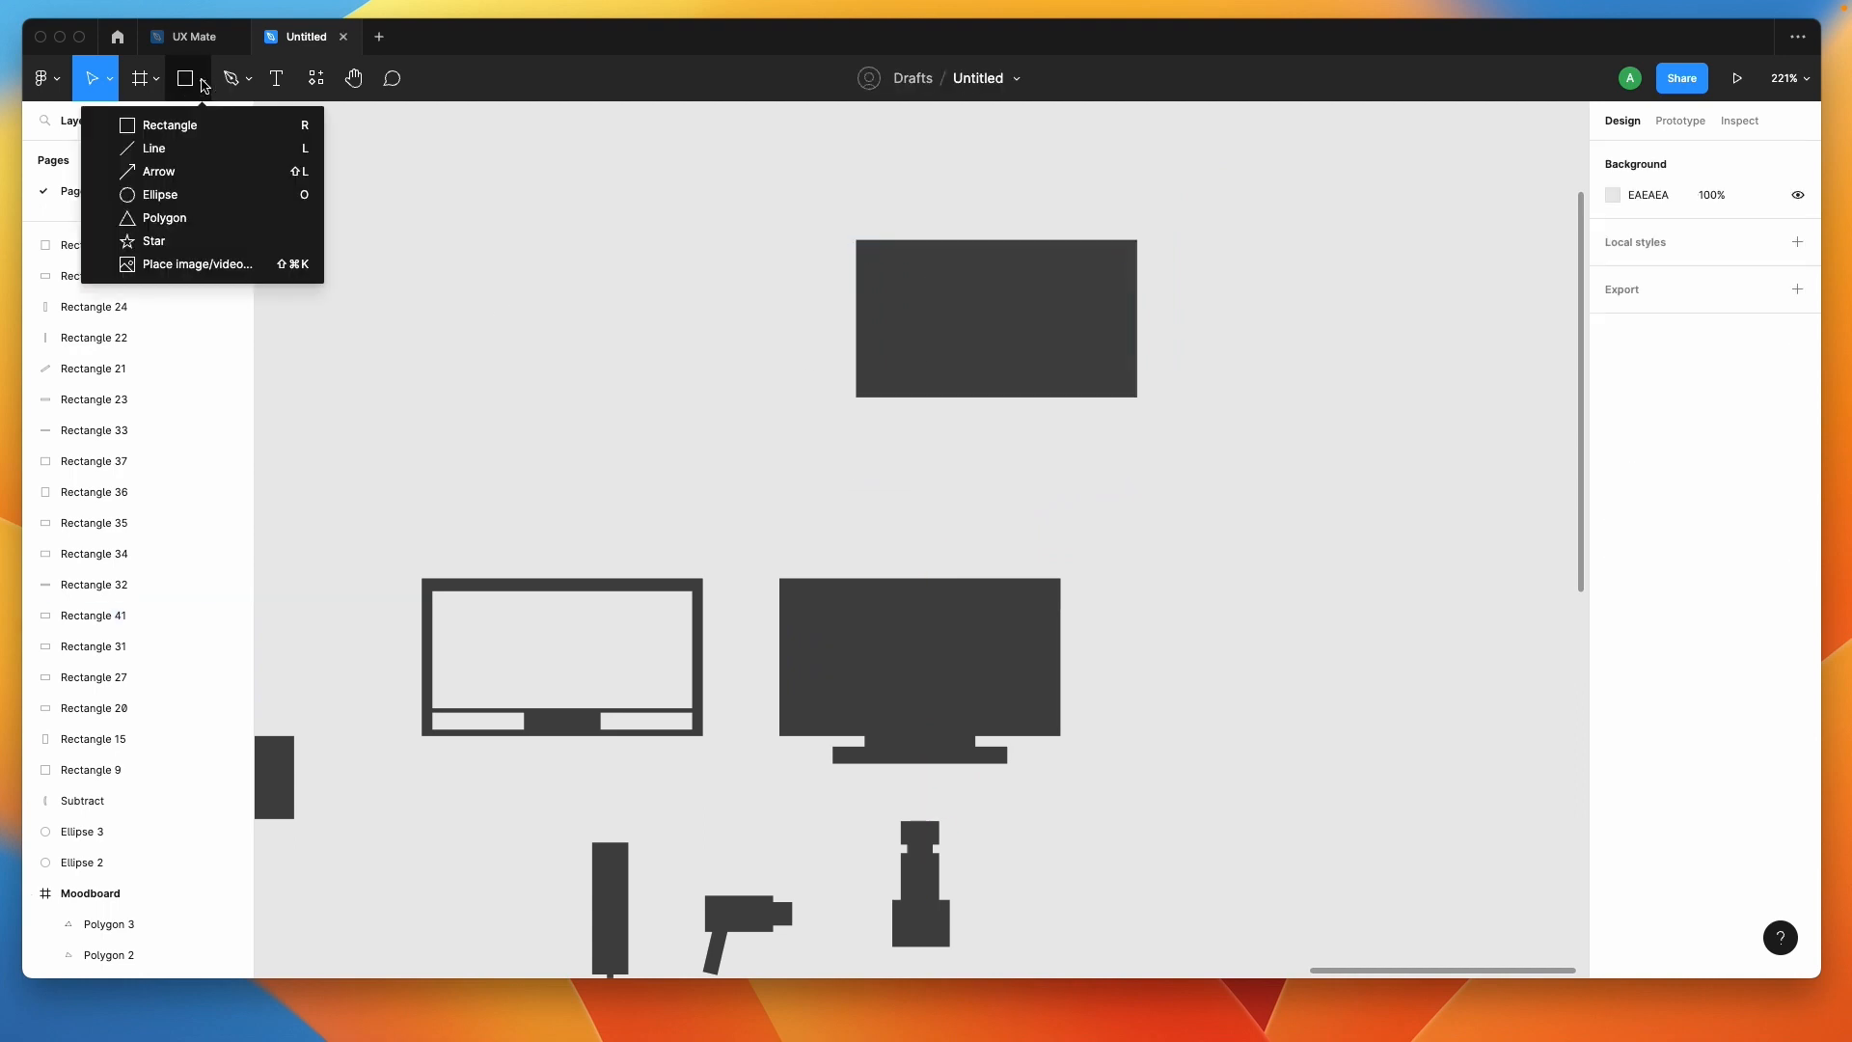
pyautogui.click(183, 194)
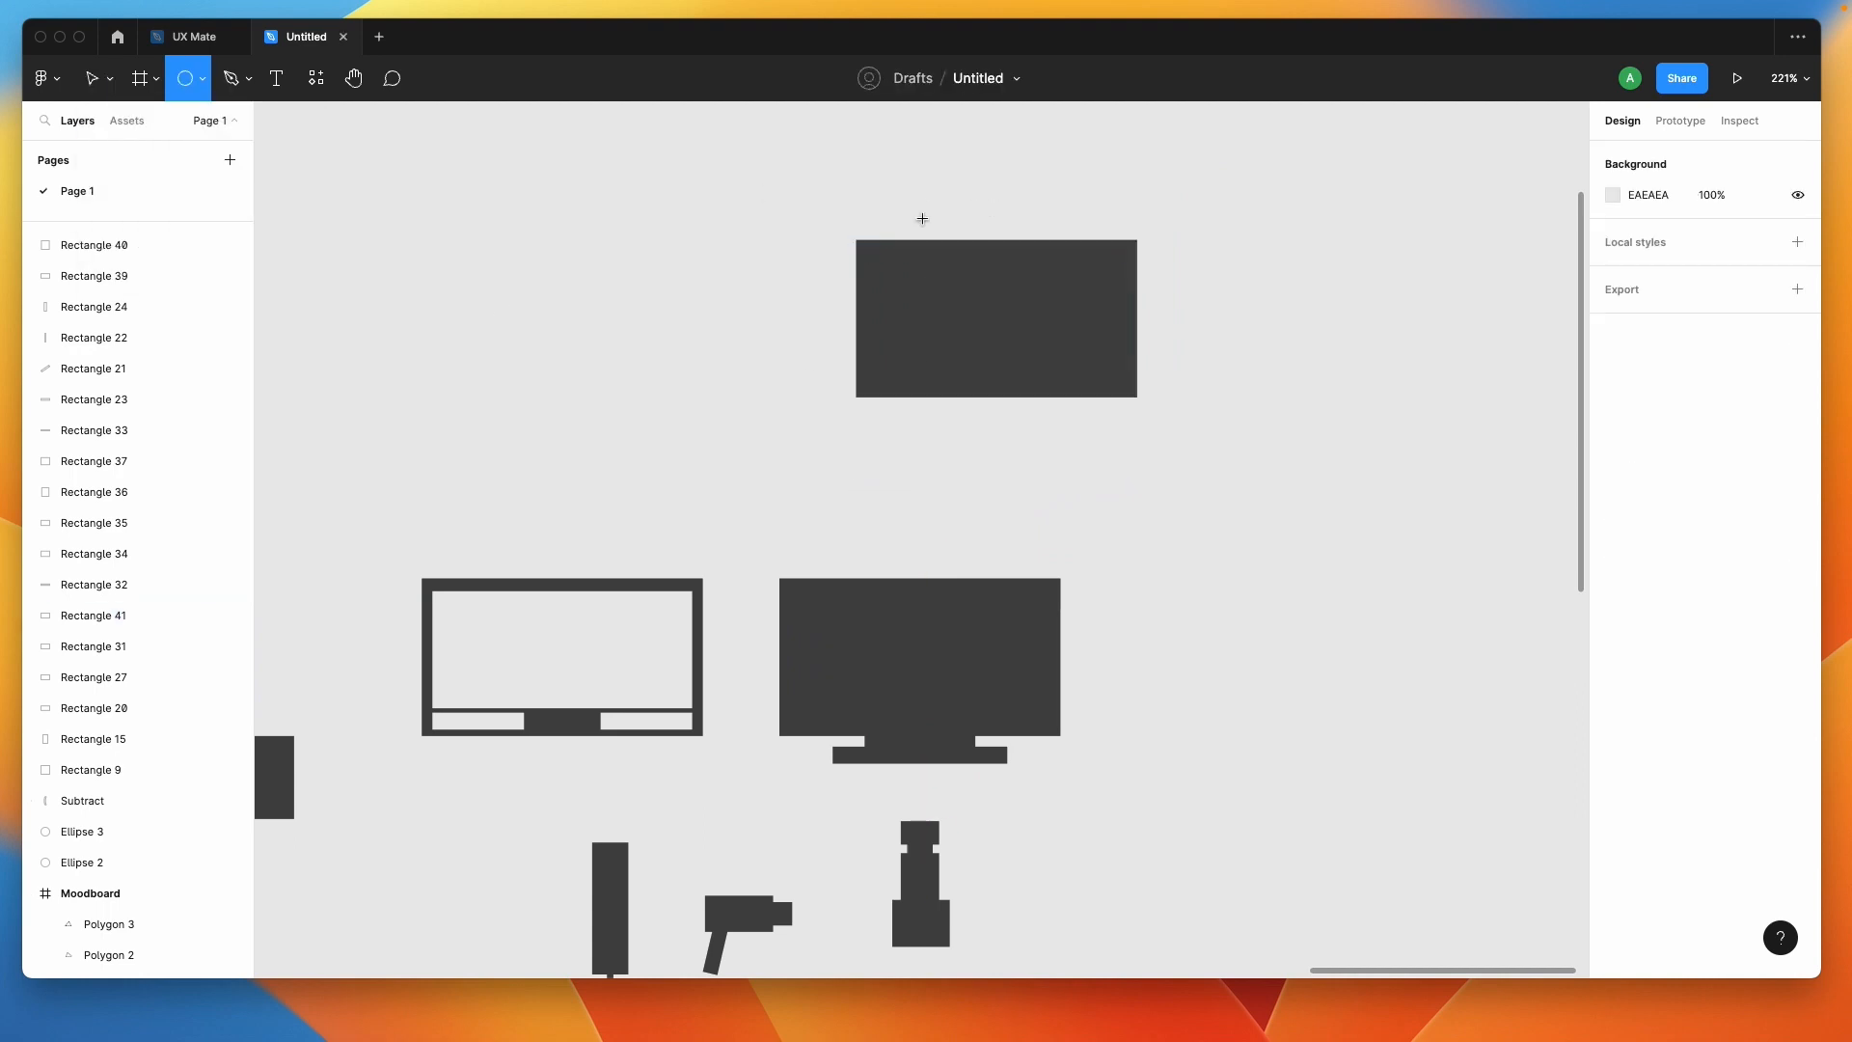
pyautogui.moveTo(672, 239); pyautogui.dragTo(933, 286)
pyautogui.moveTo(817, 267); pyautogui.dragTo(1000, 244)
pyautogui.moveTo(1116, 239); pyautogui.dragTo(1137, 237)
# Duplicate the ellipse onto the rectangle's bottom edge and fill both ellipses with the rectangle's dark grey 454545.
pyautogui.moveTo(1007, 216); pyautogui.dragTo(997, 504)
pyautogui.scroll(5, 1008, 225)
pyautogui.keyDown('shift'); pyautogui.click(1021, 241); pyautogui.keyUp('shift')
pyautogui.press('i')
pyautogui.click(1000, 334)
pyautogui.click(497, 388)
# Copy the solid monitor's 52 × 8 stand neck onto the curved screen's bottom edge.
pyautogui.scroll(-5, 499, 388)
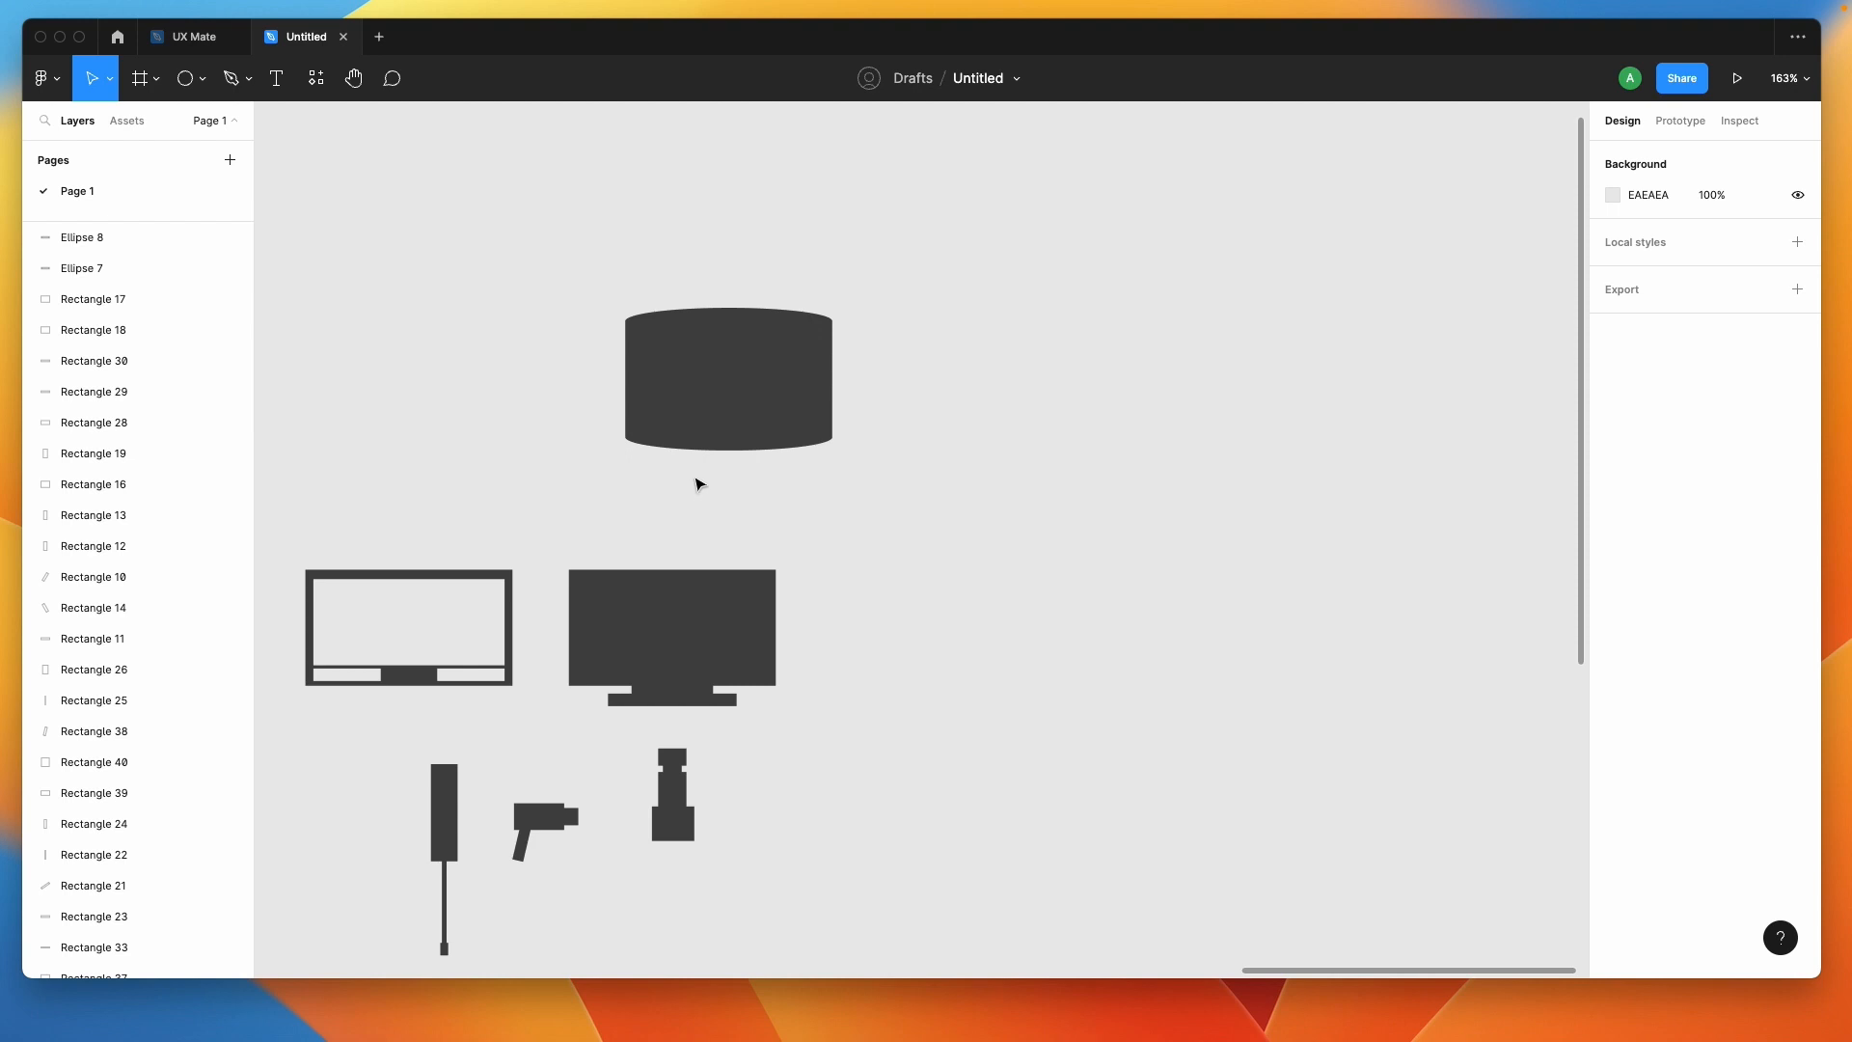
pyautogui.scroll(1, 694, 484)
pyautogui.click(690, 712)
pyautogui.moveTo(690, 712); pyautogui.dragTo(762, 445)
pyautogui.scroll(6, 752, 445)
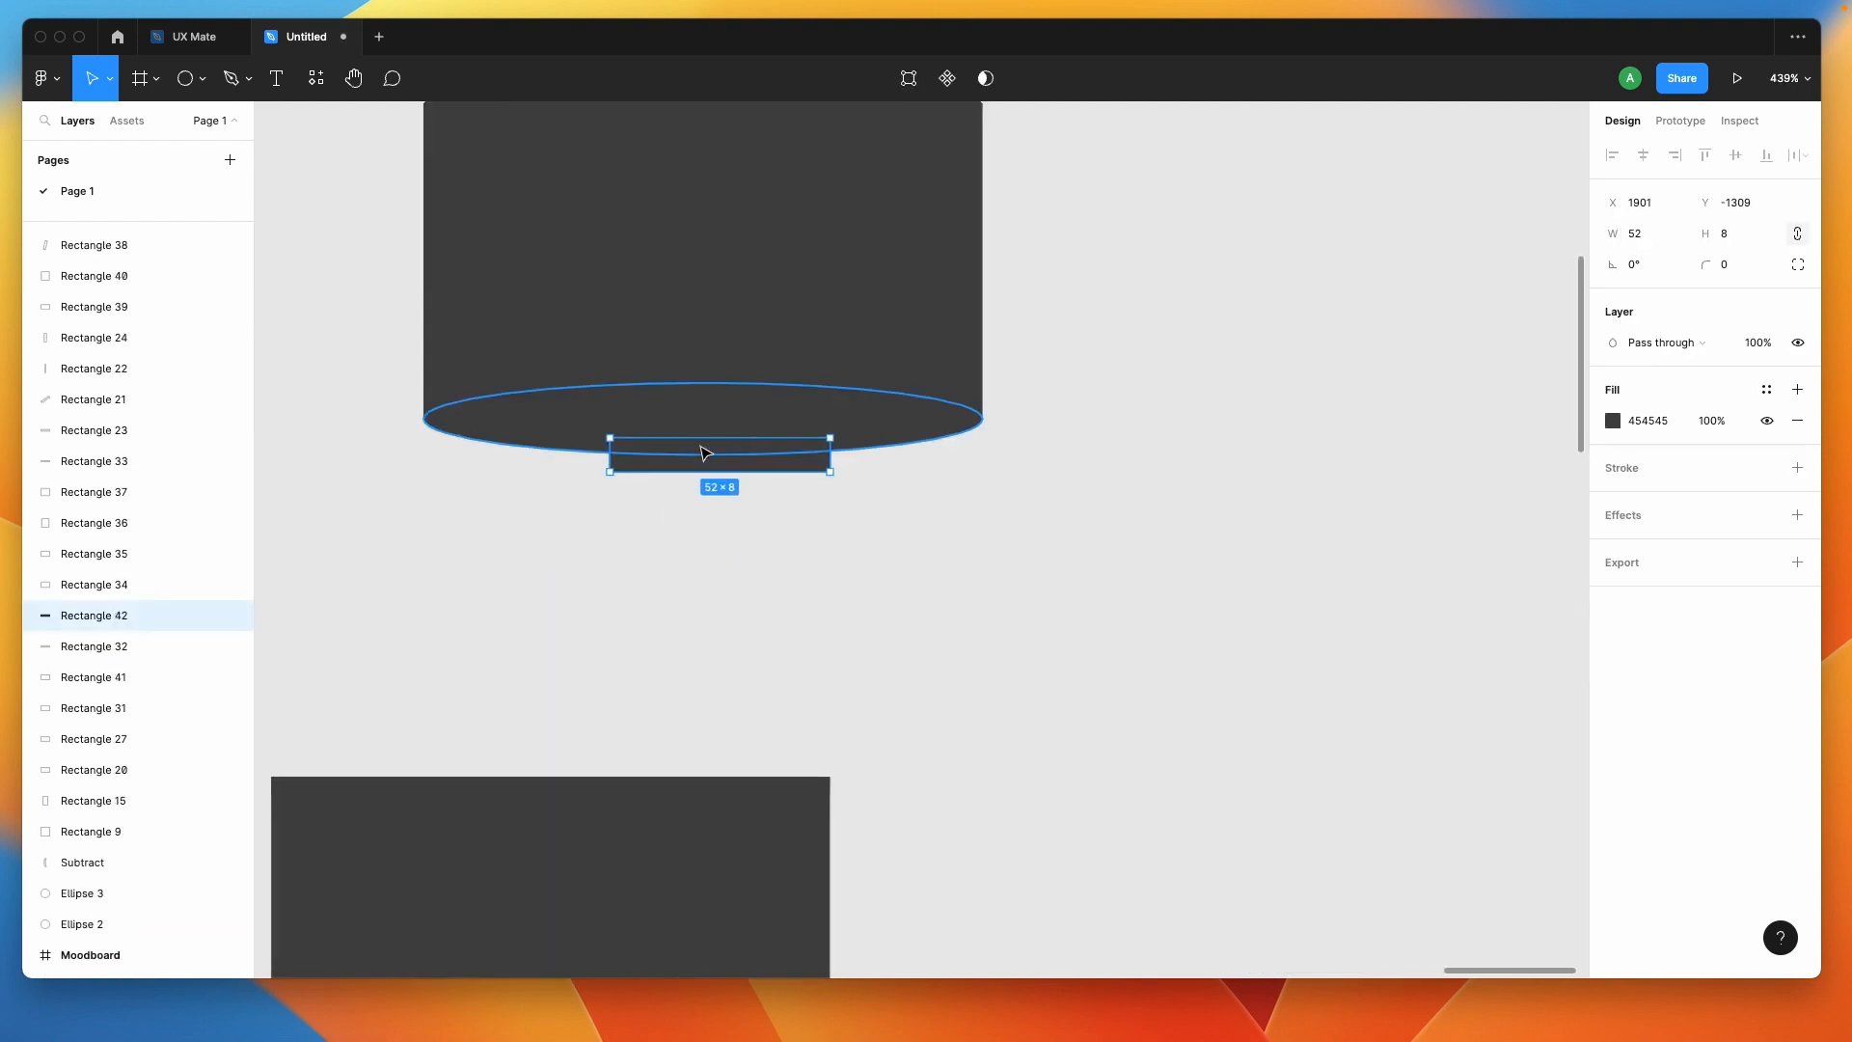
# Narrow the curved monitor's neck and duplicate it beneath as a thin base 60 wide.
pyautogui.moveTo(607, 456); pyautogui.dragTo(830, 482)
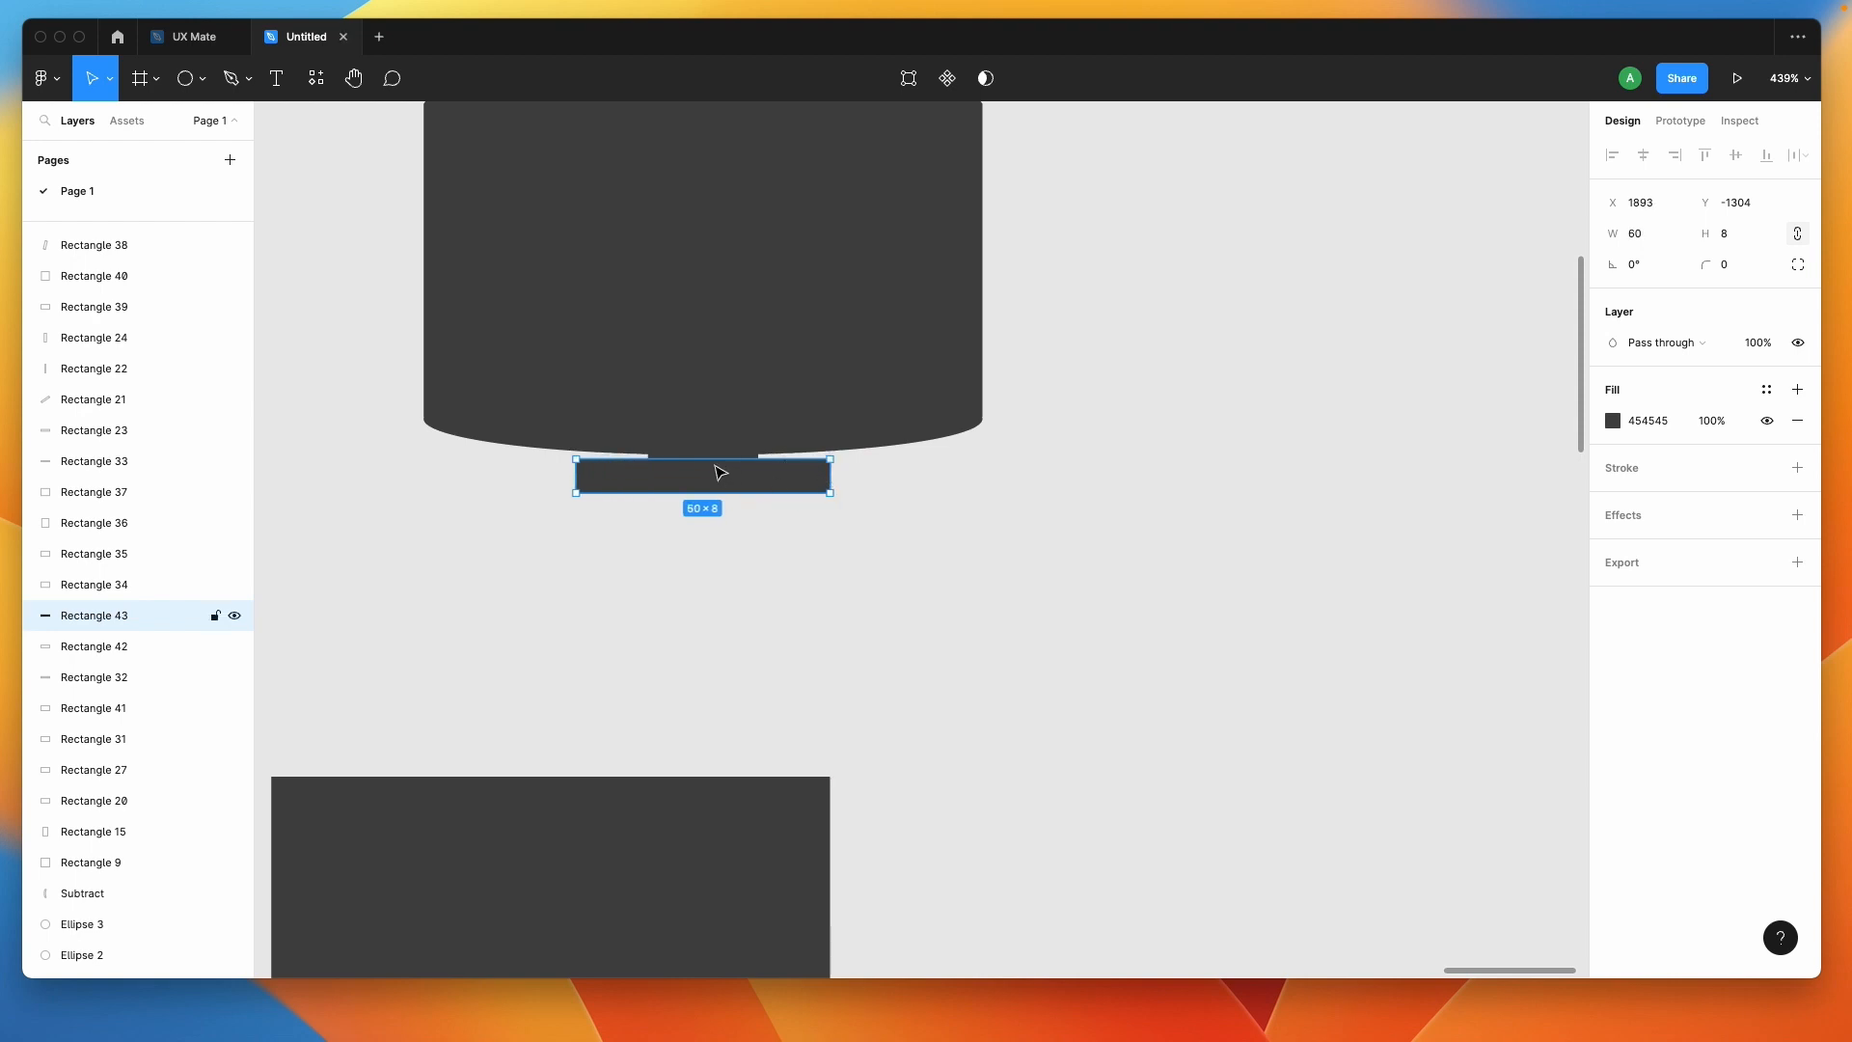
pyautogui.moveTo(712, 459); pyautogui.dragTo(712, 474)
pyautogui.click(724, 583)
# Reduce the height of the curved screen's top ellipse to 14, keeping its width at 132.
pyautogui.scroll(-5, 724, 583)
pyautogui.hscroll(-1, 724, 583)
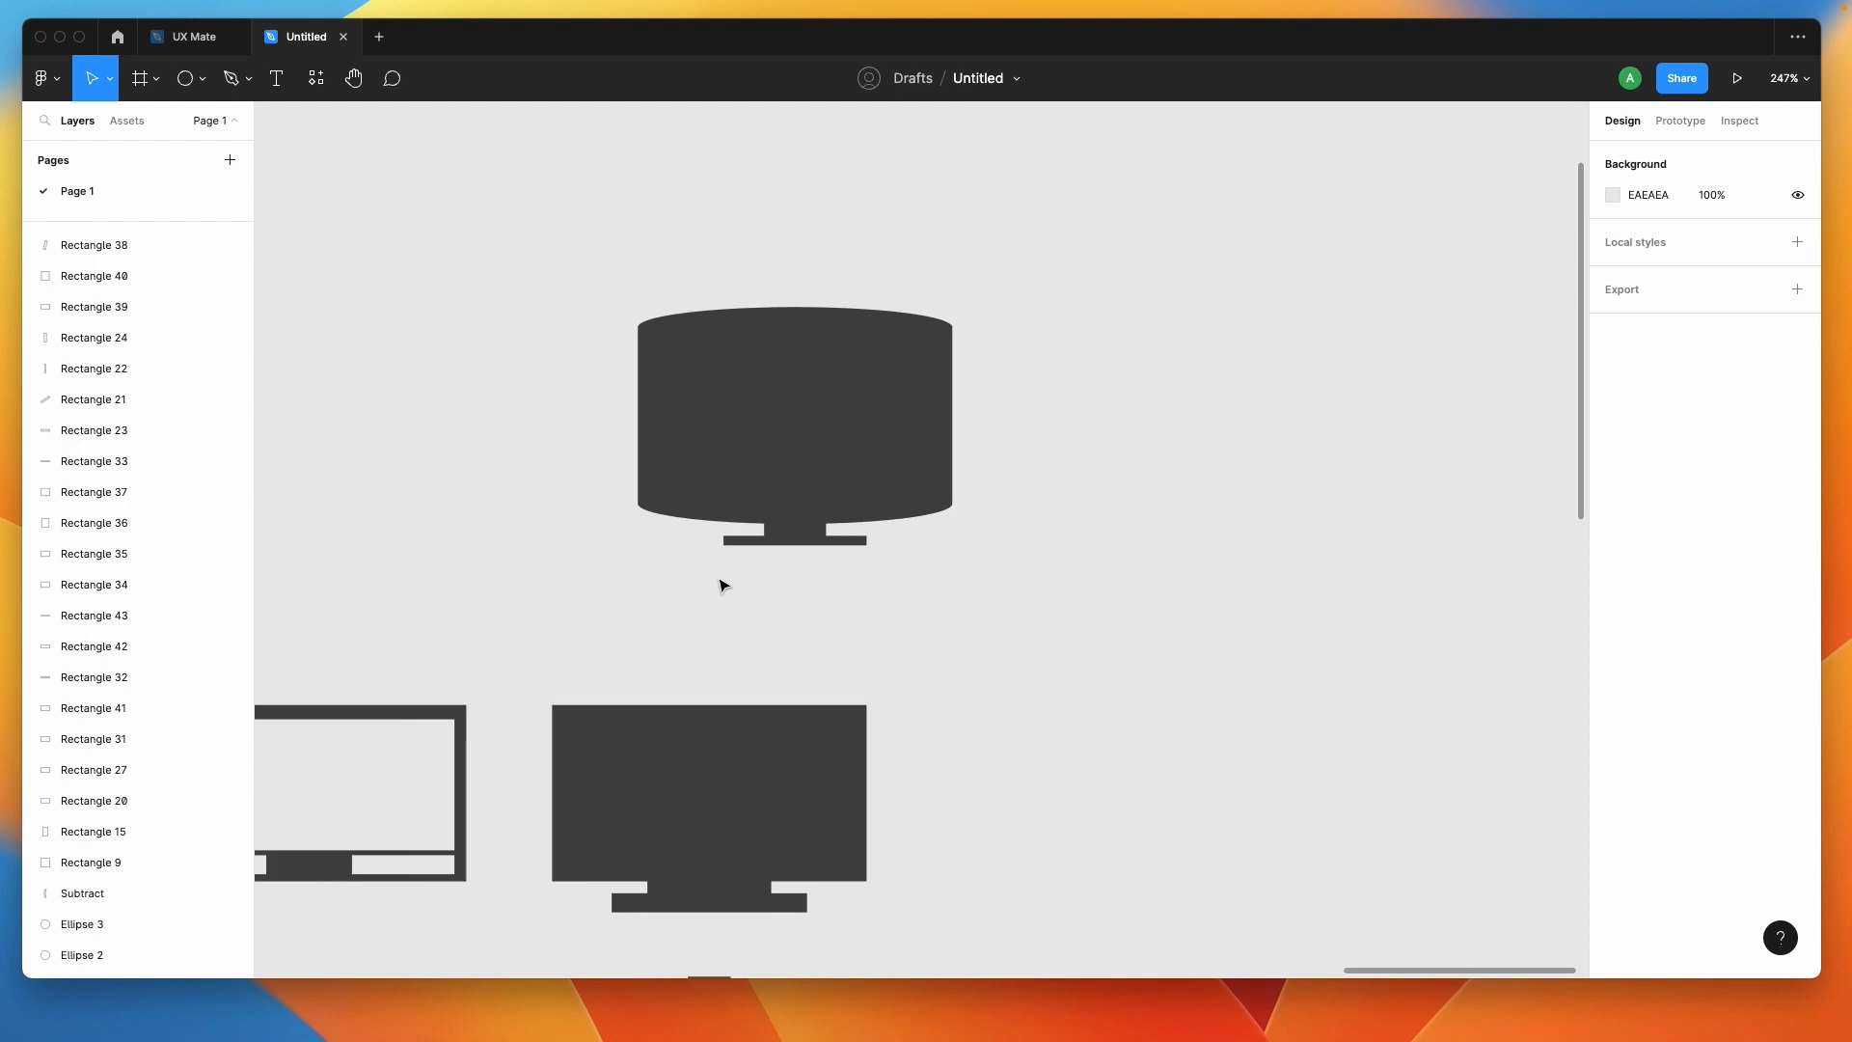
pyautogui.click(795, 326)
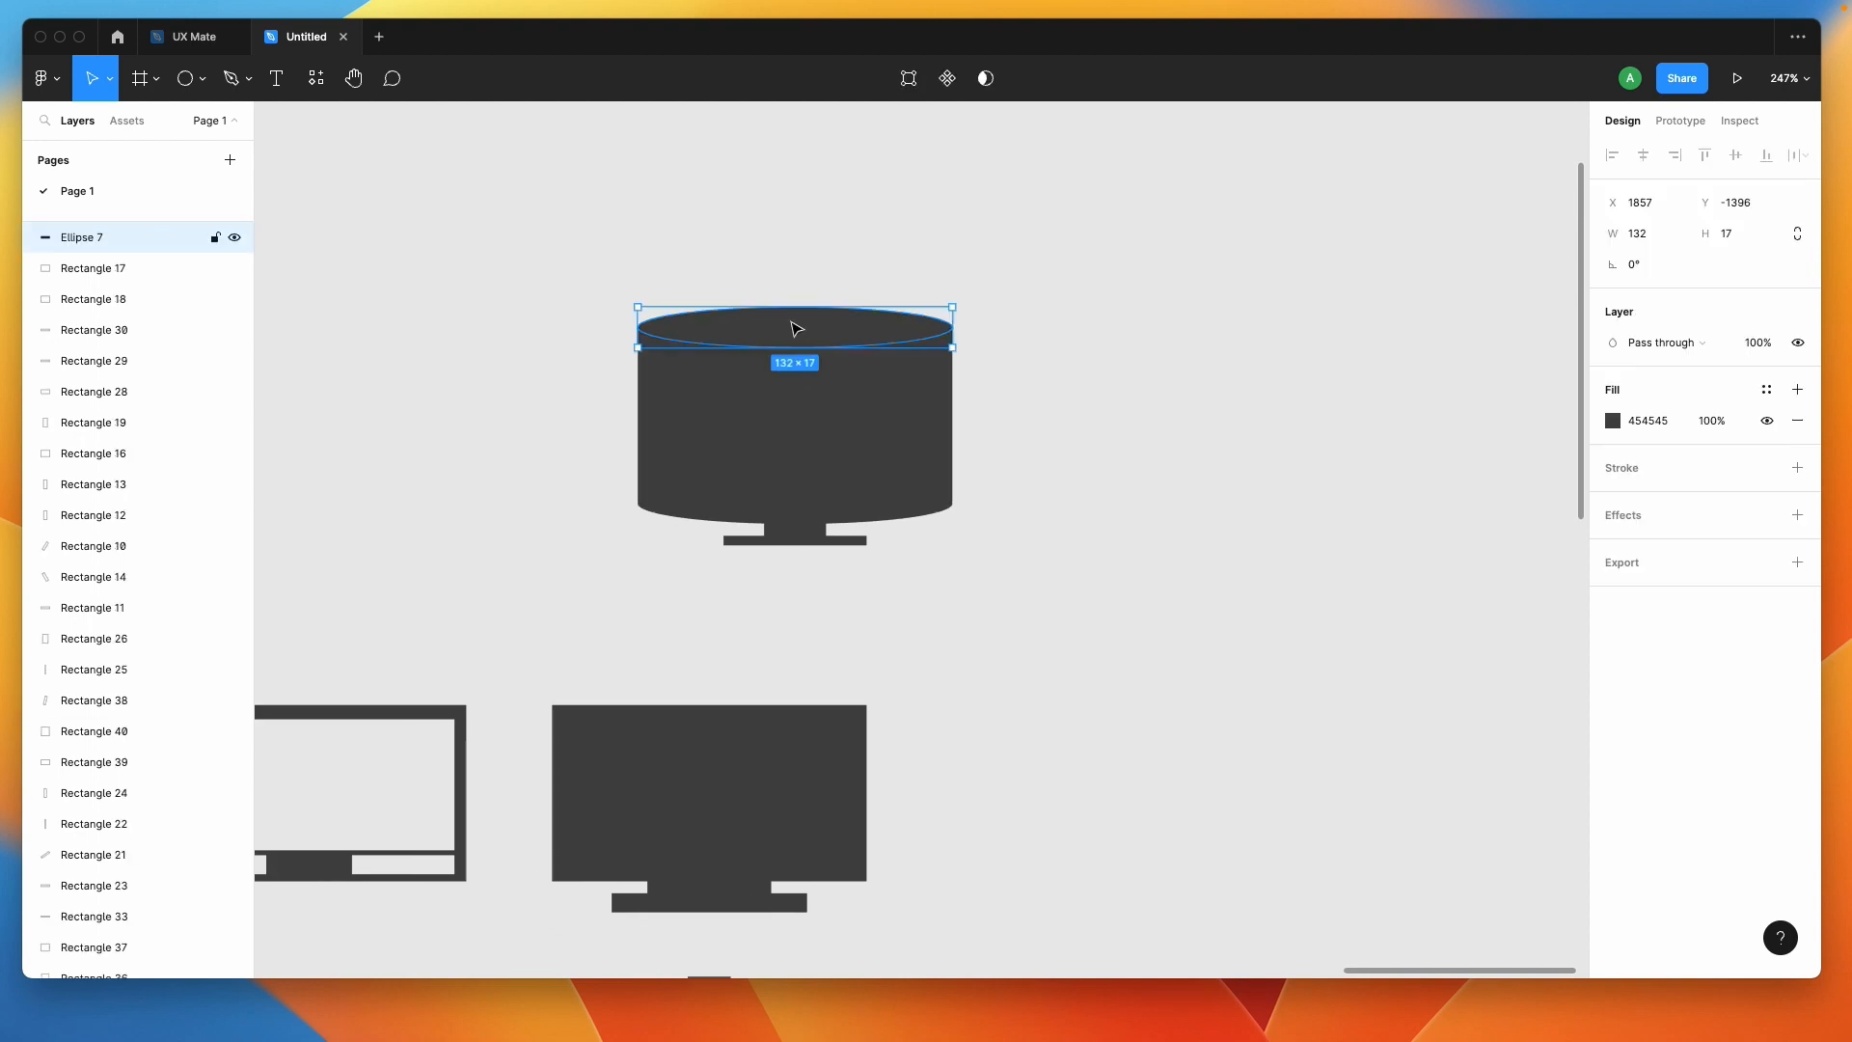
pyautogui.click(1116, 444)
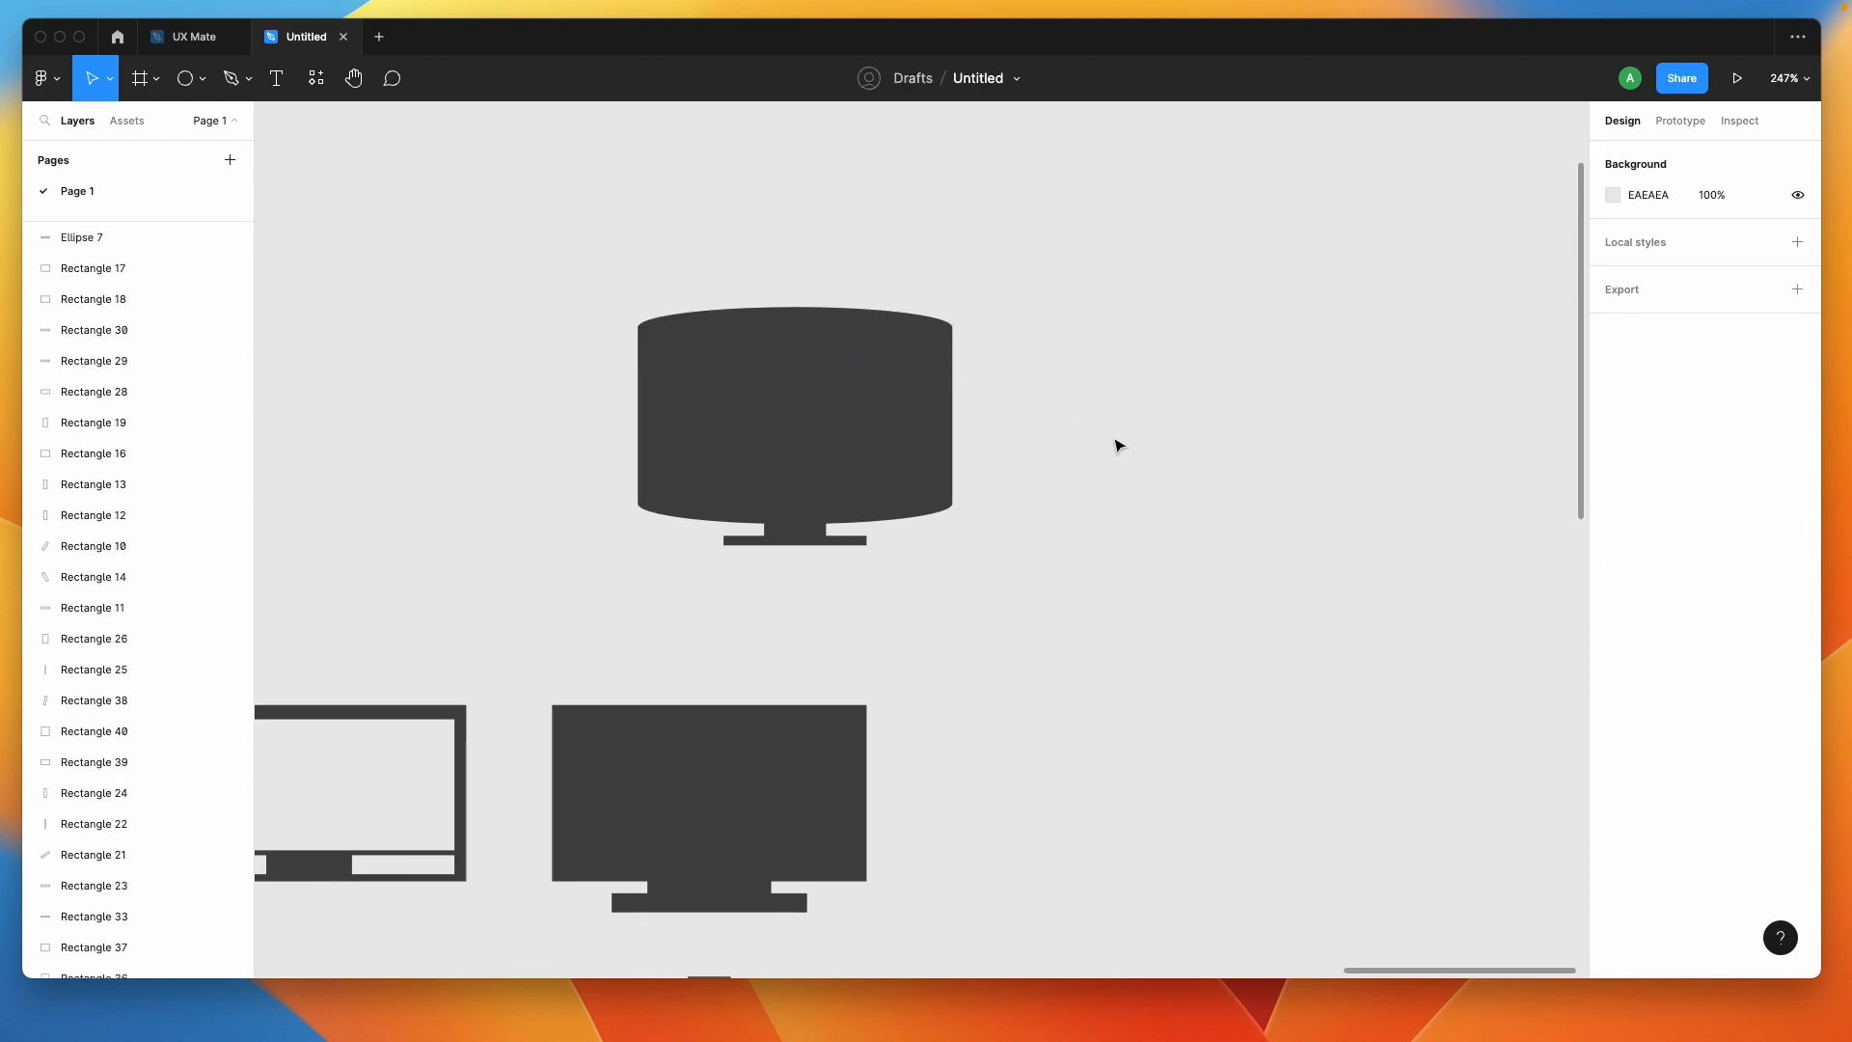
pyautogui.click(786, 321)
pyautogui.click(1080, 386)
pyautogui.click(759, 328)
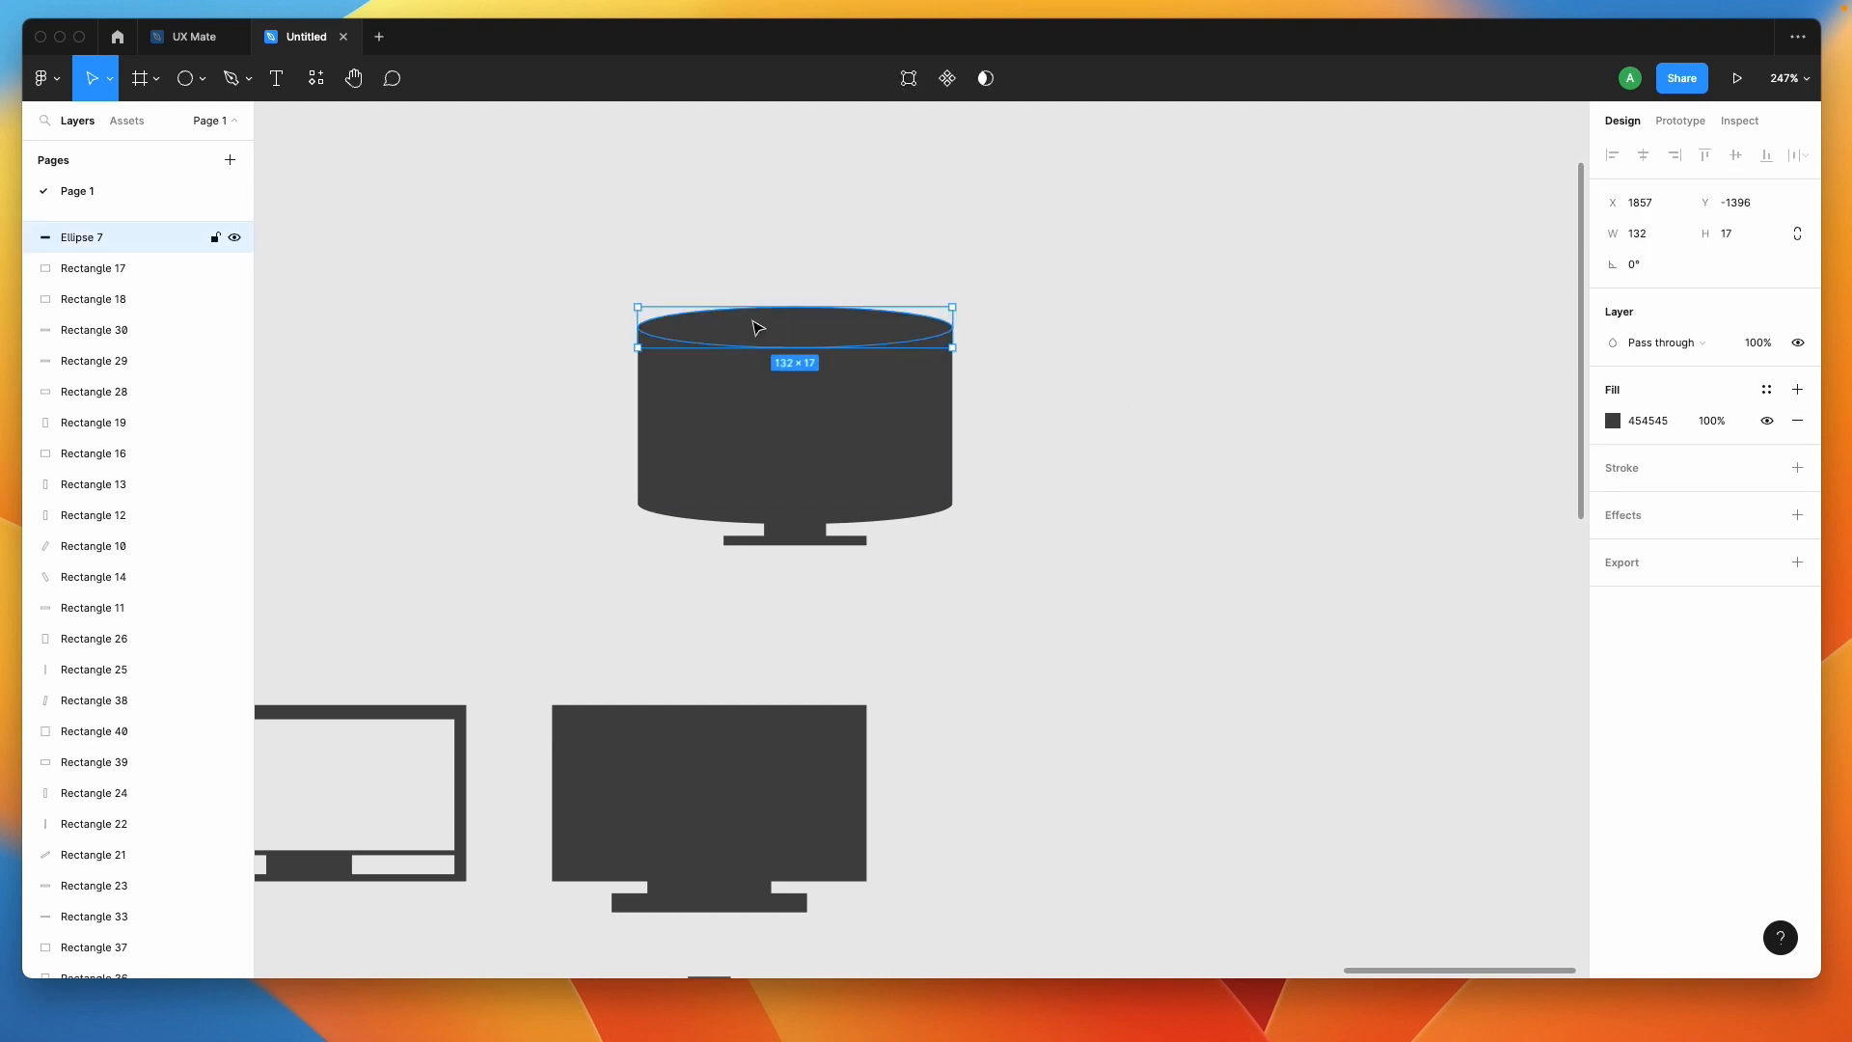
pyautogui.scroll(3, 765, 327)
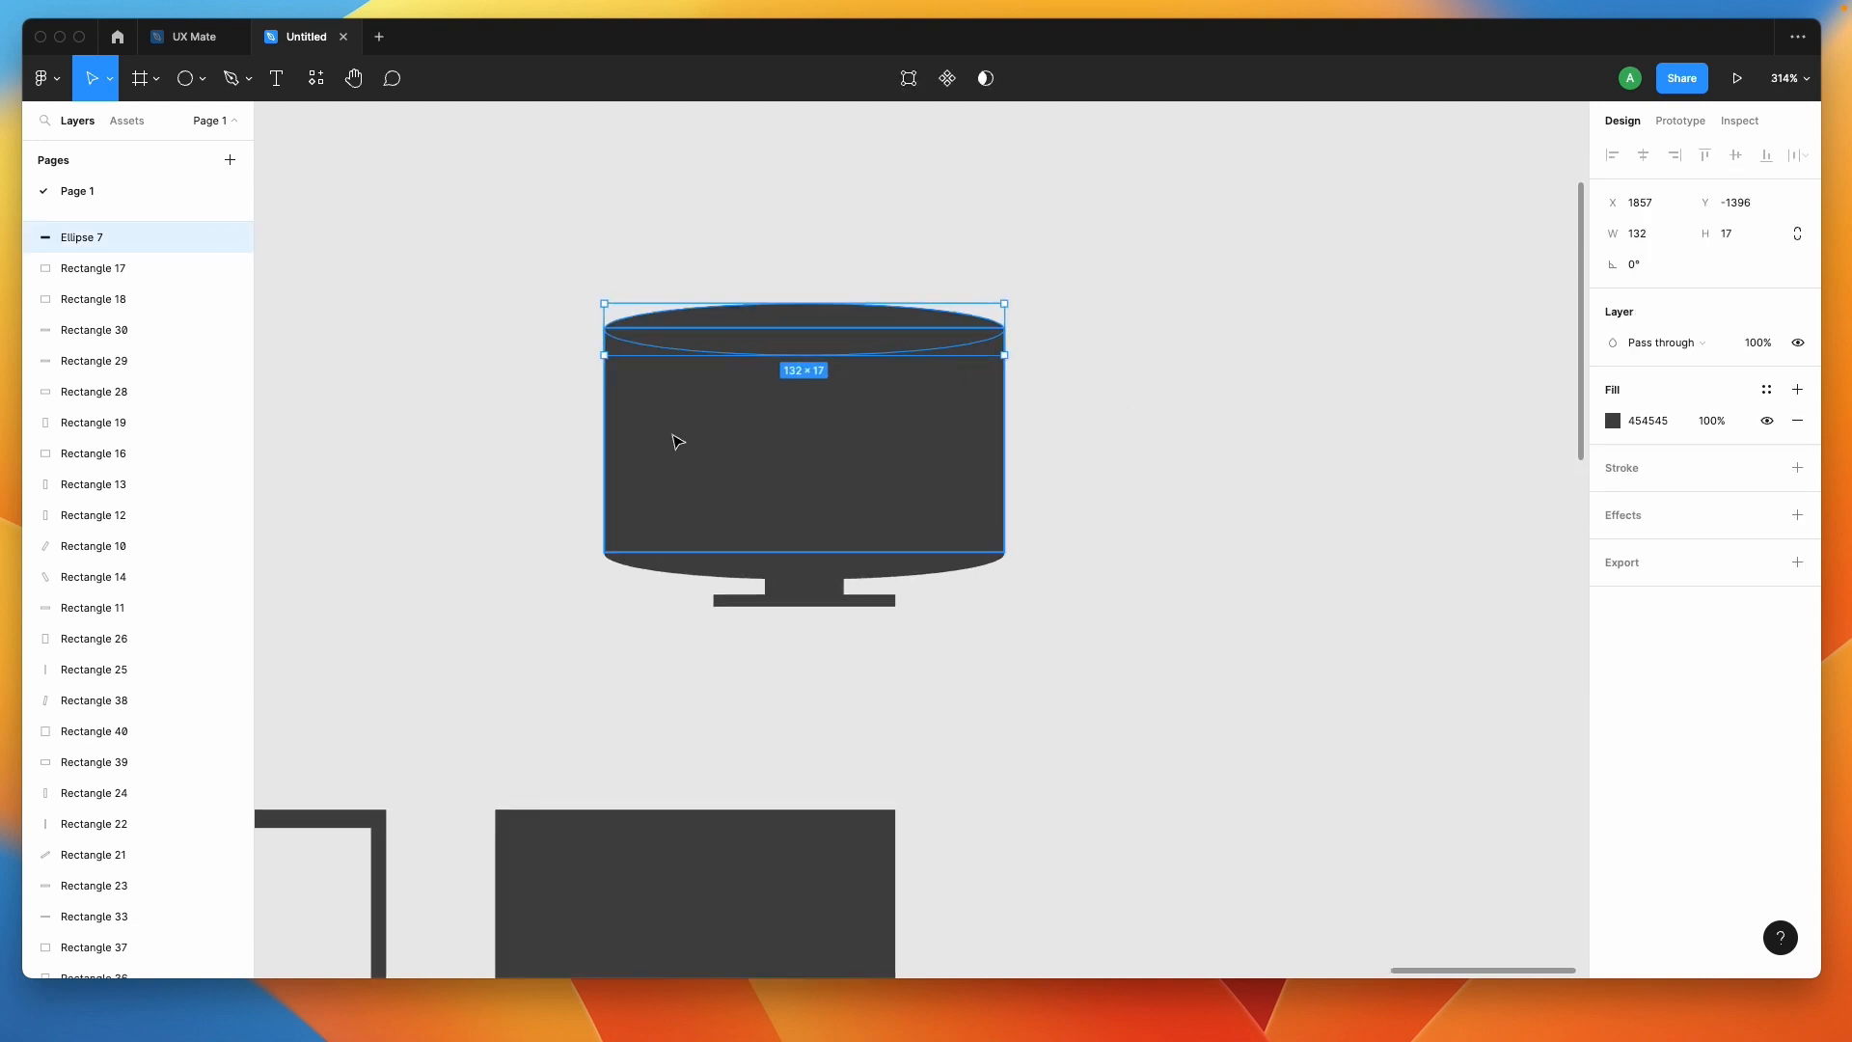
pyautogui.moveTo(780, 355); pyautogui.dragTo(781, 347)
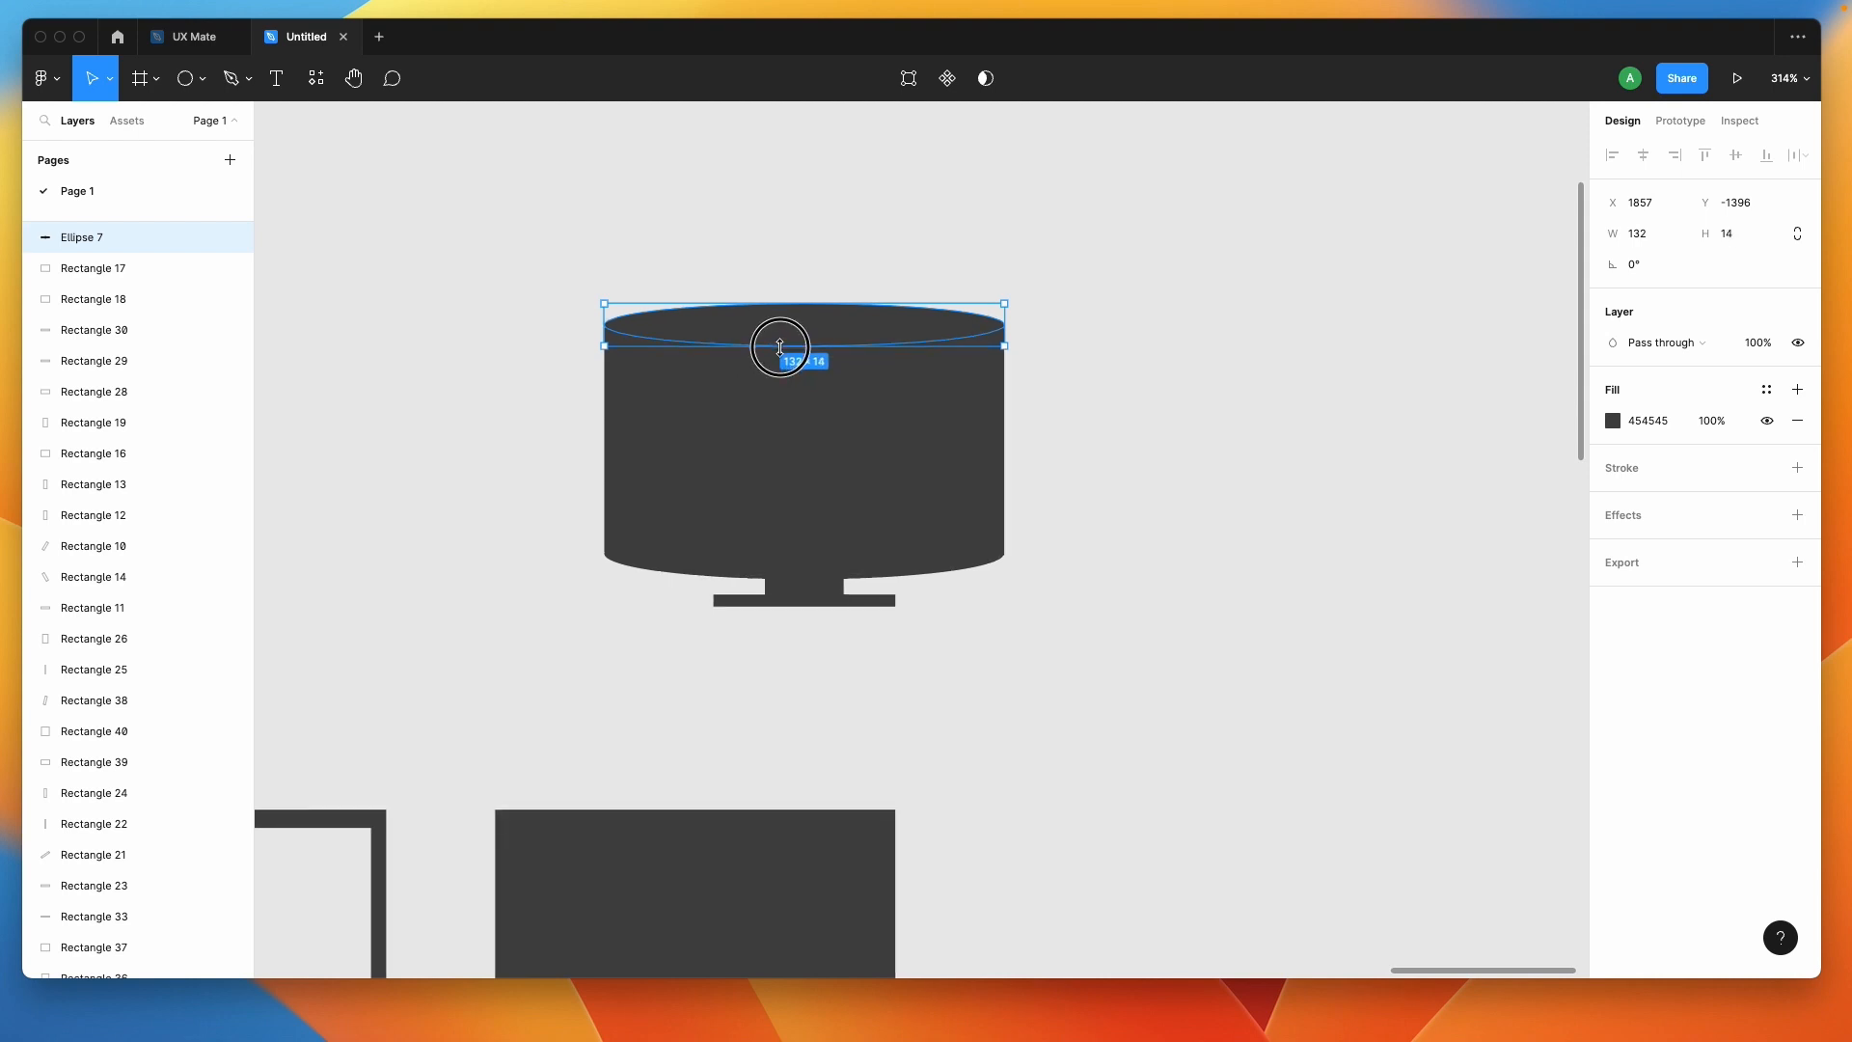
# Subtract the top ellipse from the screen rectangle so the monitor's upper edge curves inward.
pyautogui.scroll(3, 780, 347)
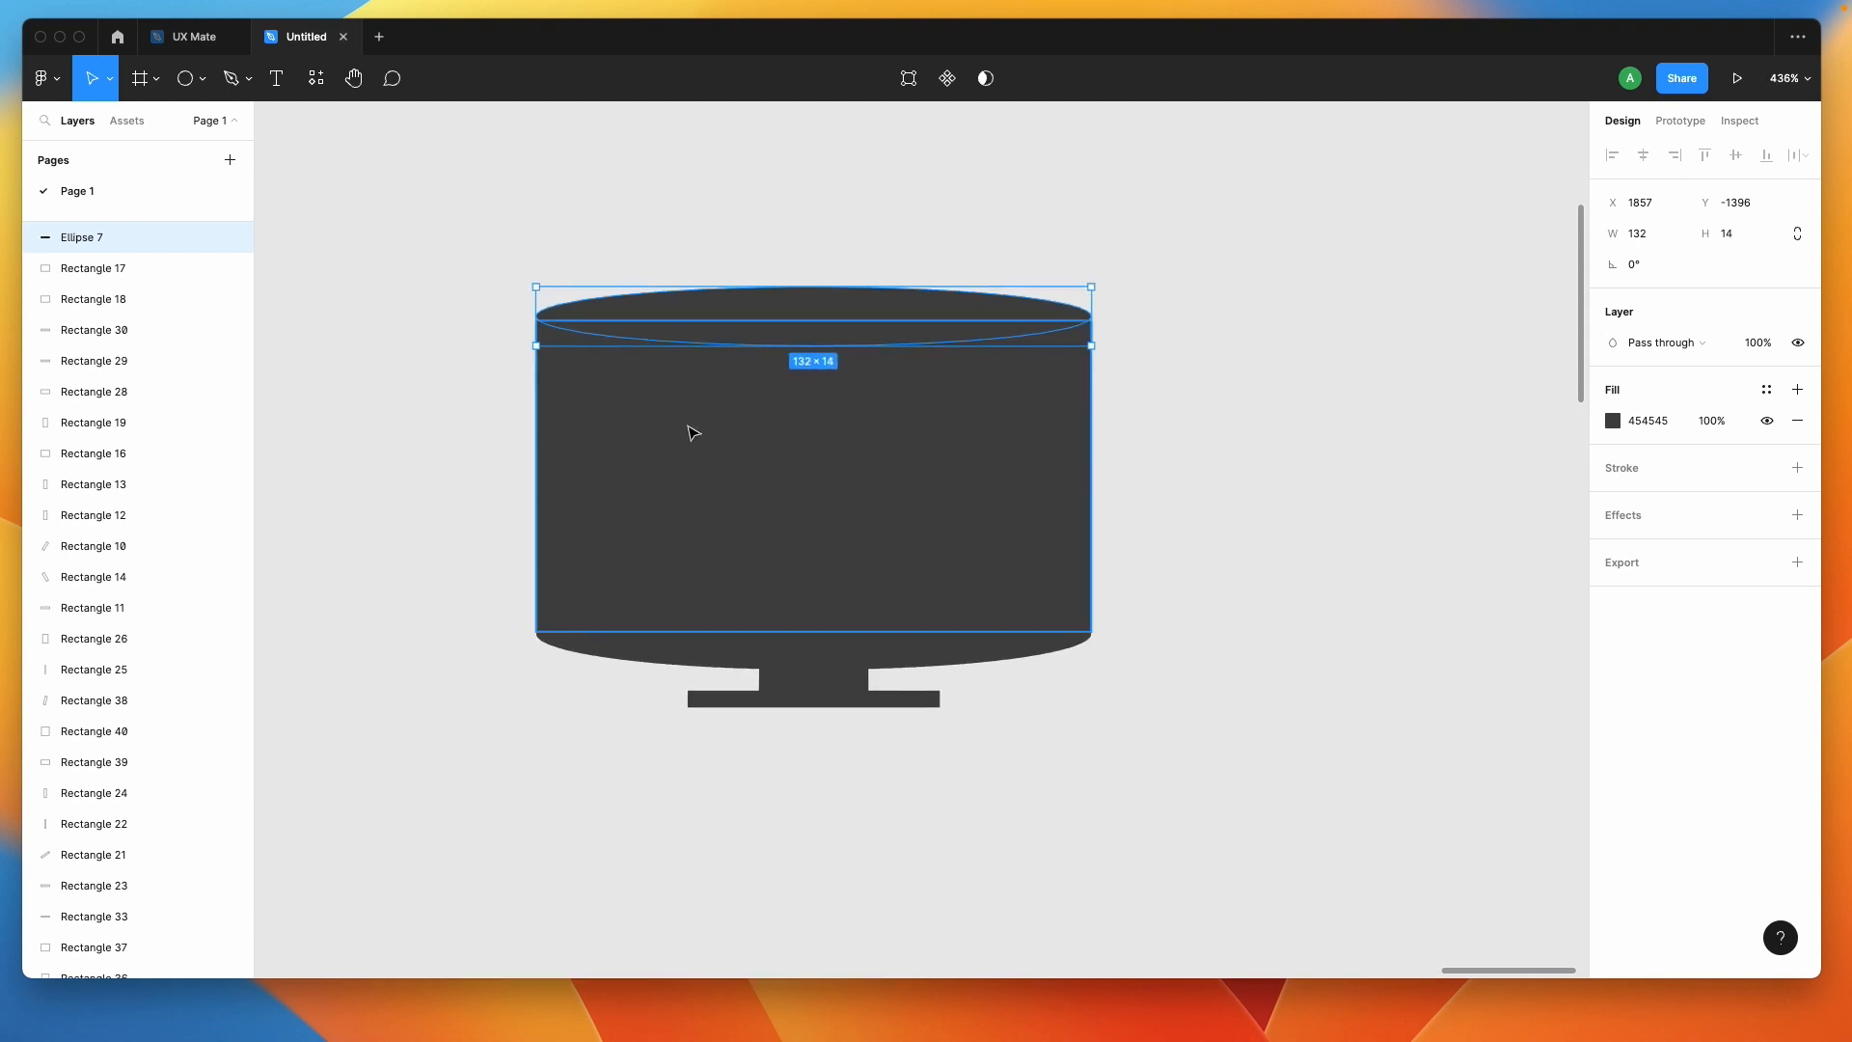
pyautogui.keyDown('shift'); pyautogui.click(694, 433); pyautogui.keyUp('shift')
pyautogui.click(1001, 79)
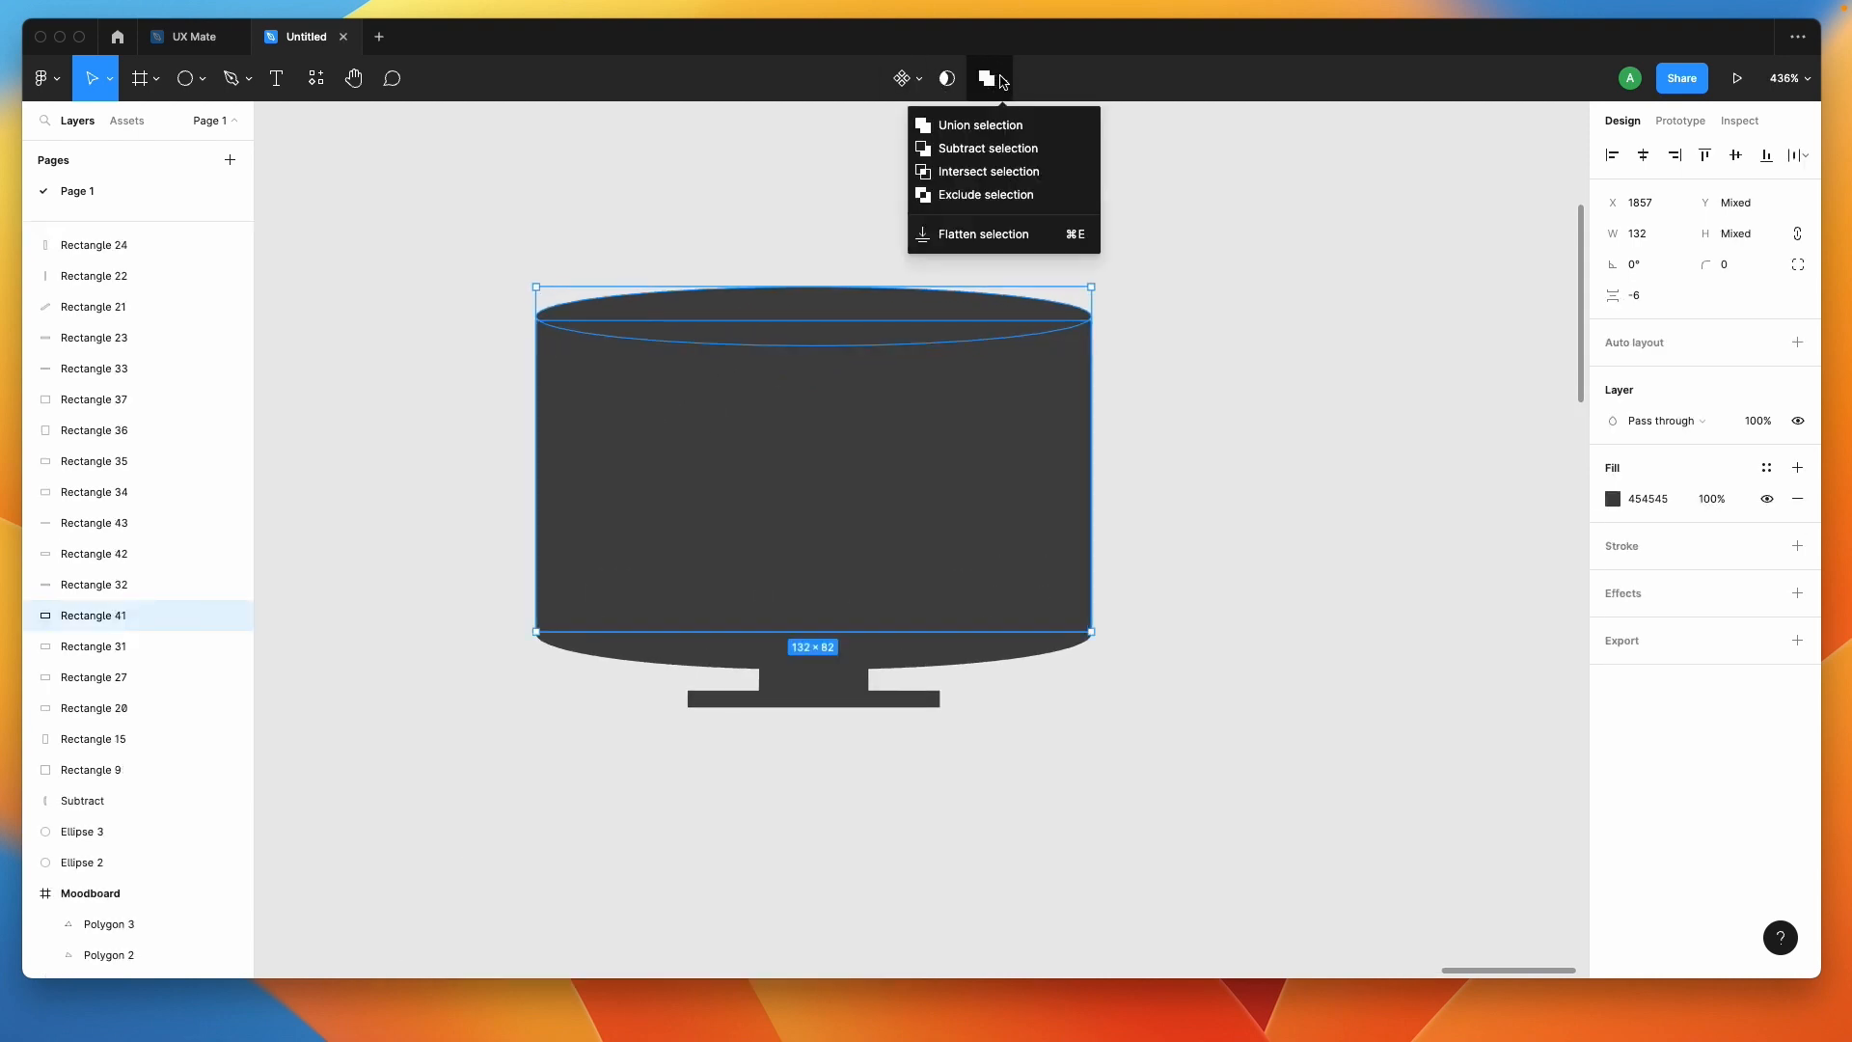
pyautogui.click(988, 148)
pyautogui.click(1302, 280)
pyautogui.scroll(-4, 1304, 282)
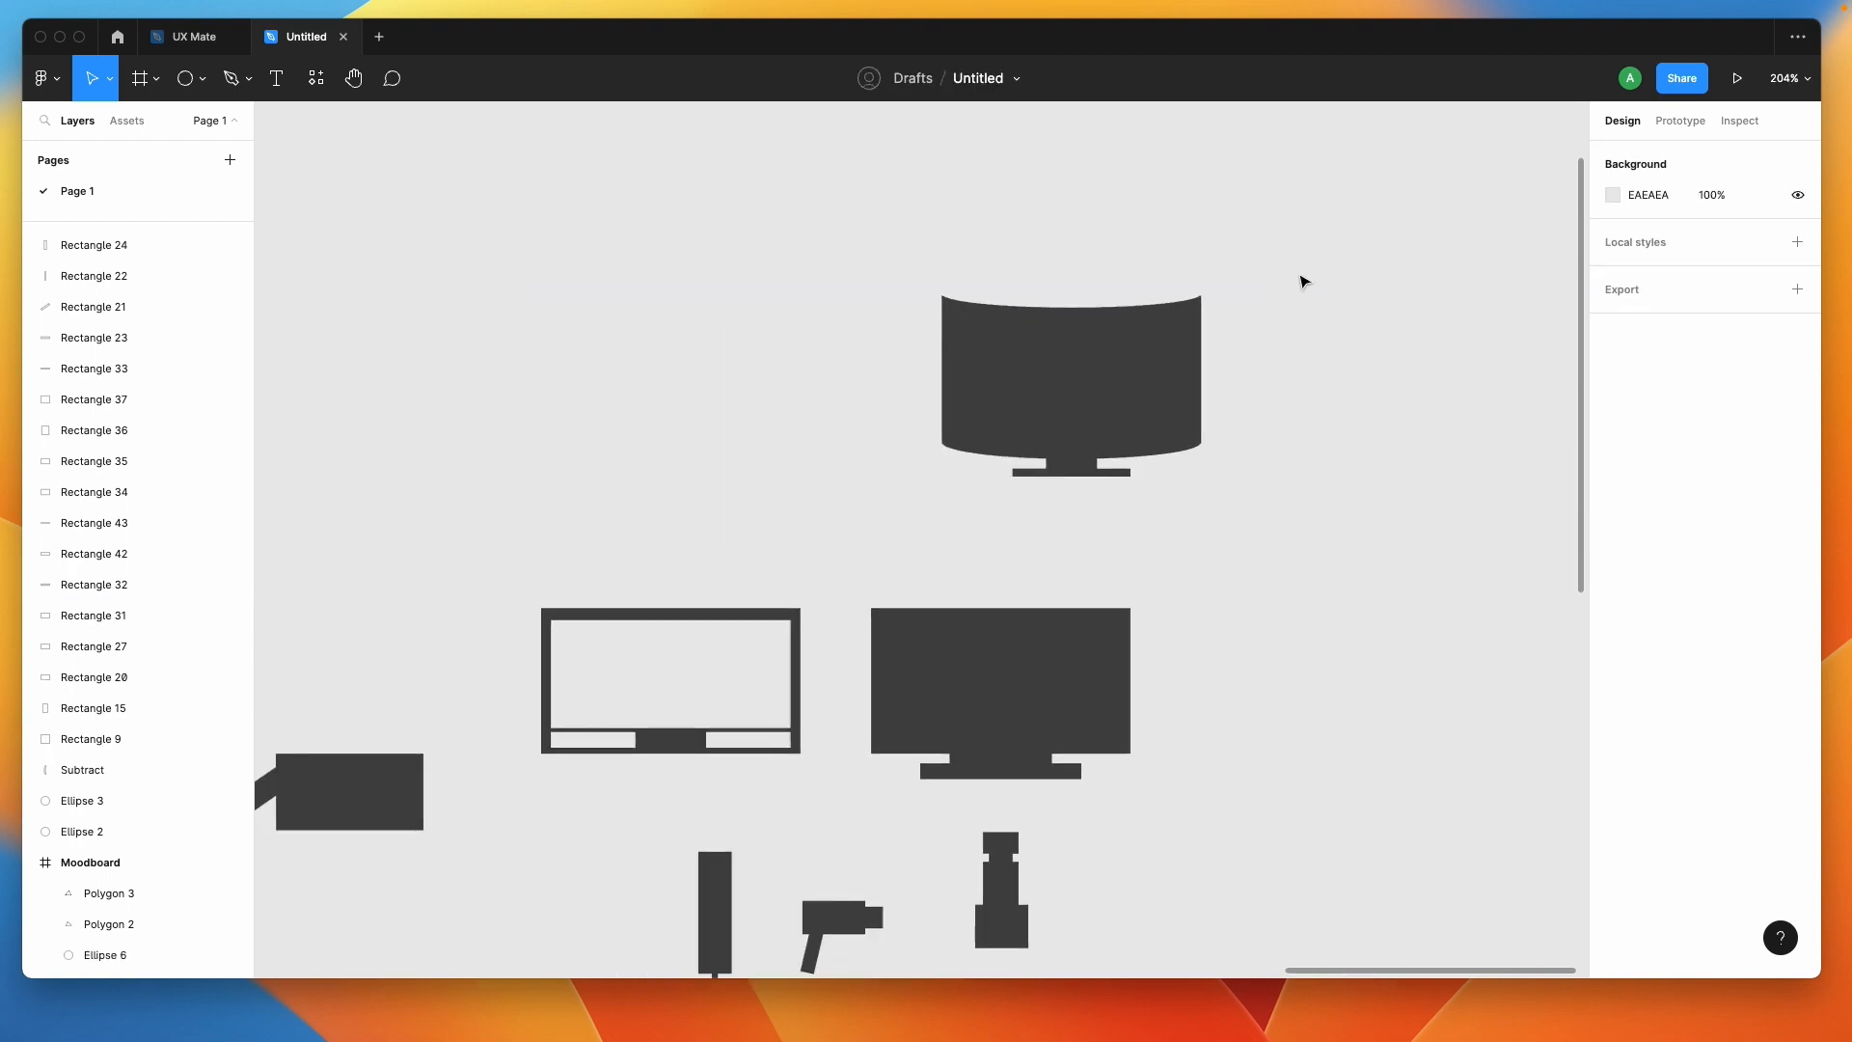
# Examine the grid of coloured icons in the Moodboard frame for shapes built from simple geometry.
pyautogui.hscroll(3, 1302, 280)
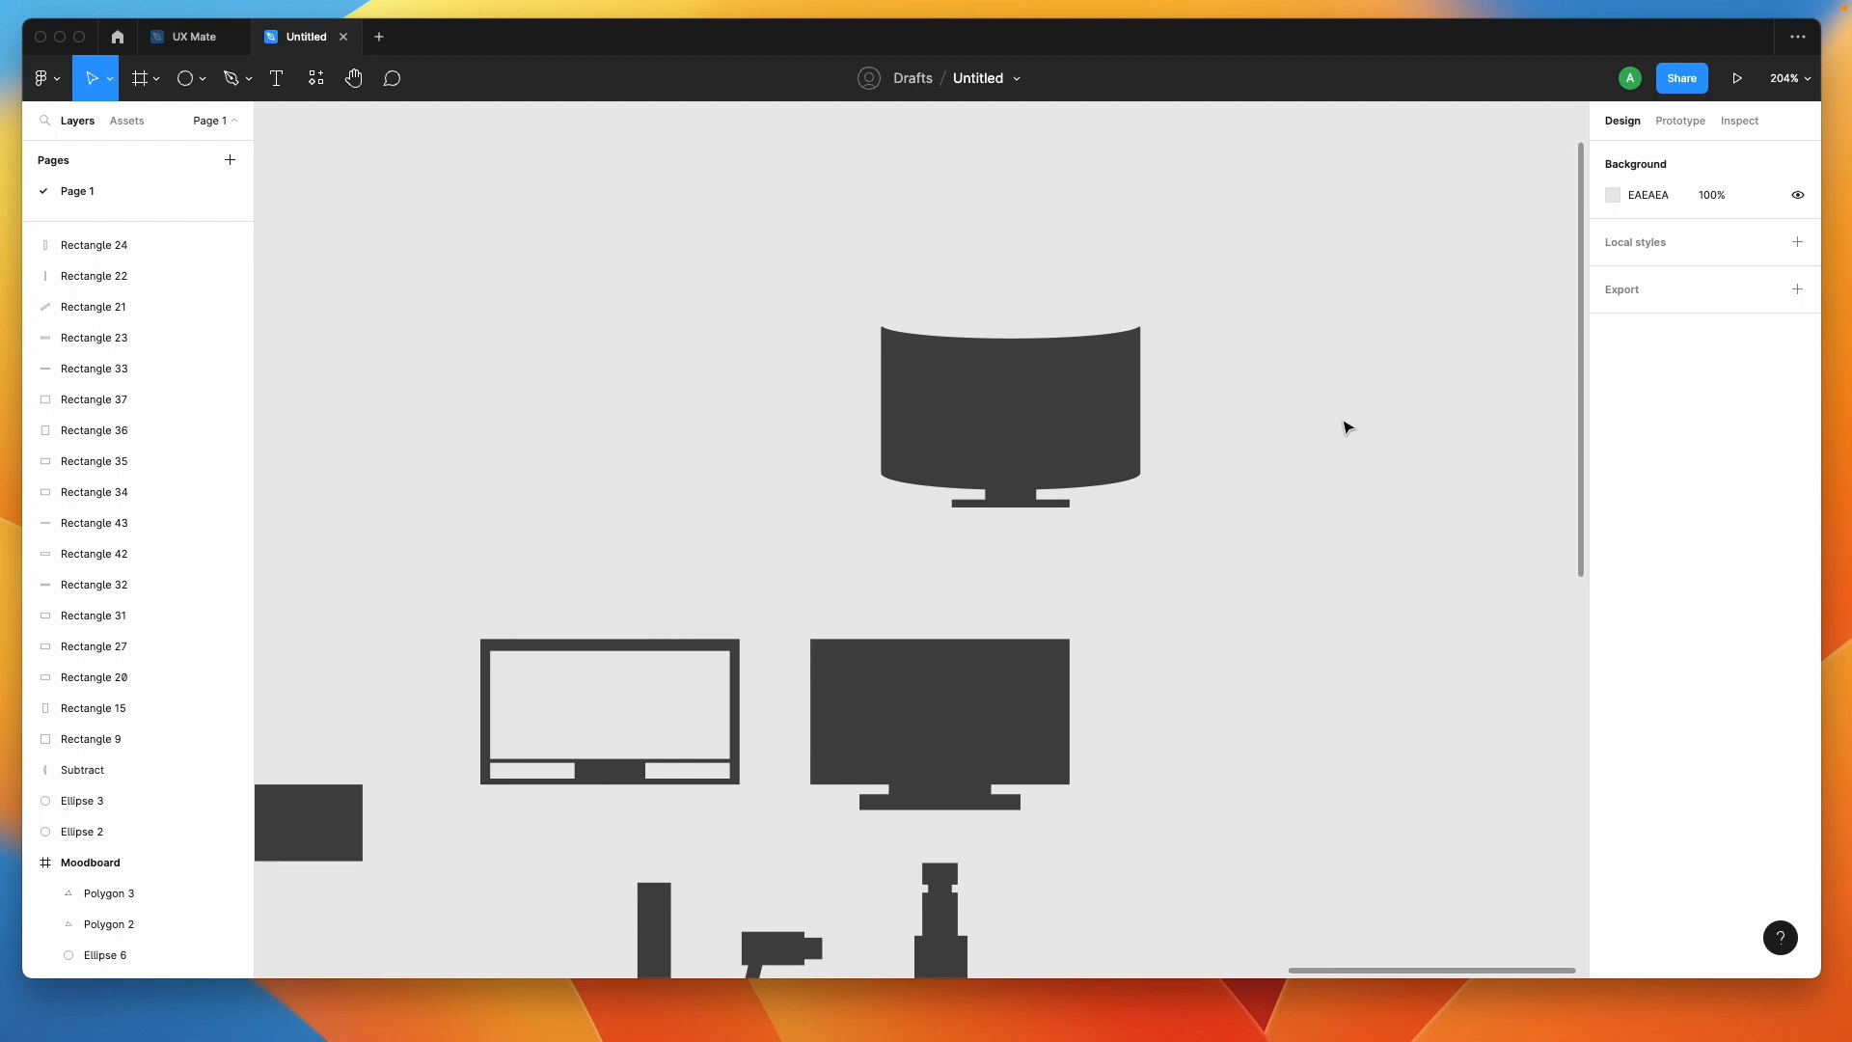
pyautogui.hscroll(-7, 1347, 427)
pyautogui.scroll(-1, 1348, 427)
pyautogui.scroll(-5, 1348, 427)
pyautogui.hscroll(-2, 1347, 427)
pyautogui.scroll(-2, 1348, 427)
pyautogui.scroll(-8, 1348, 427)
pyautogui.scroll(6, 1100, 517)
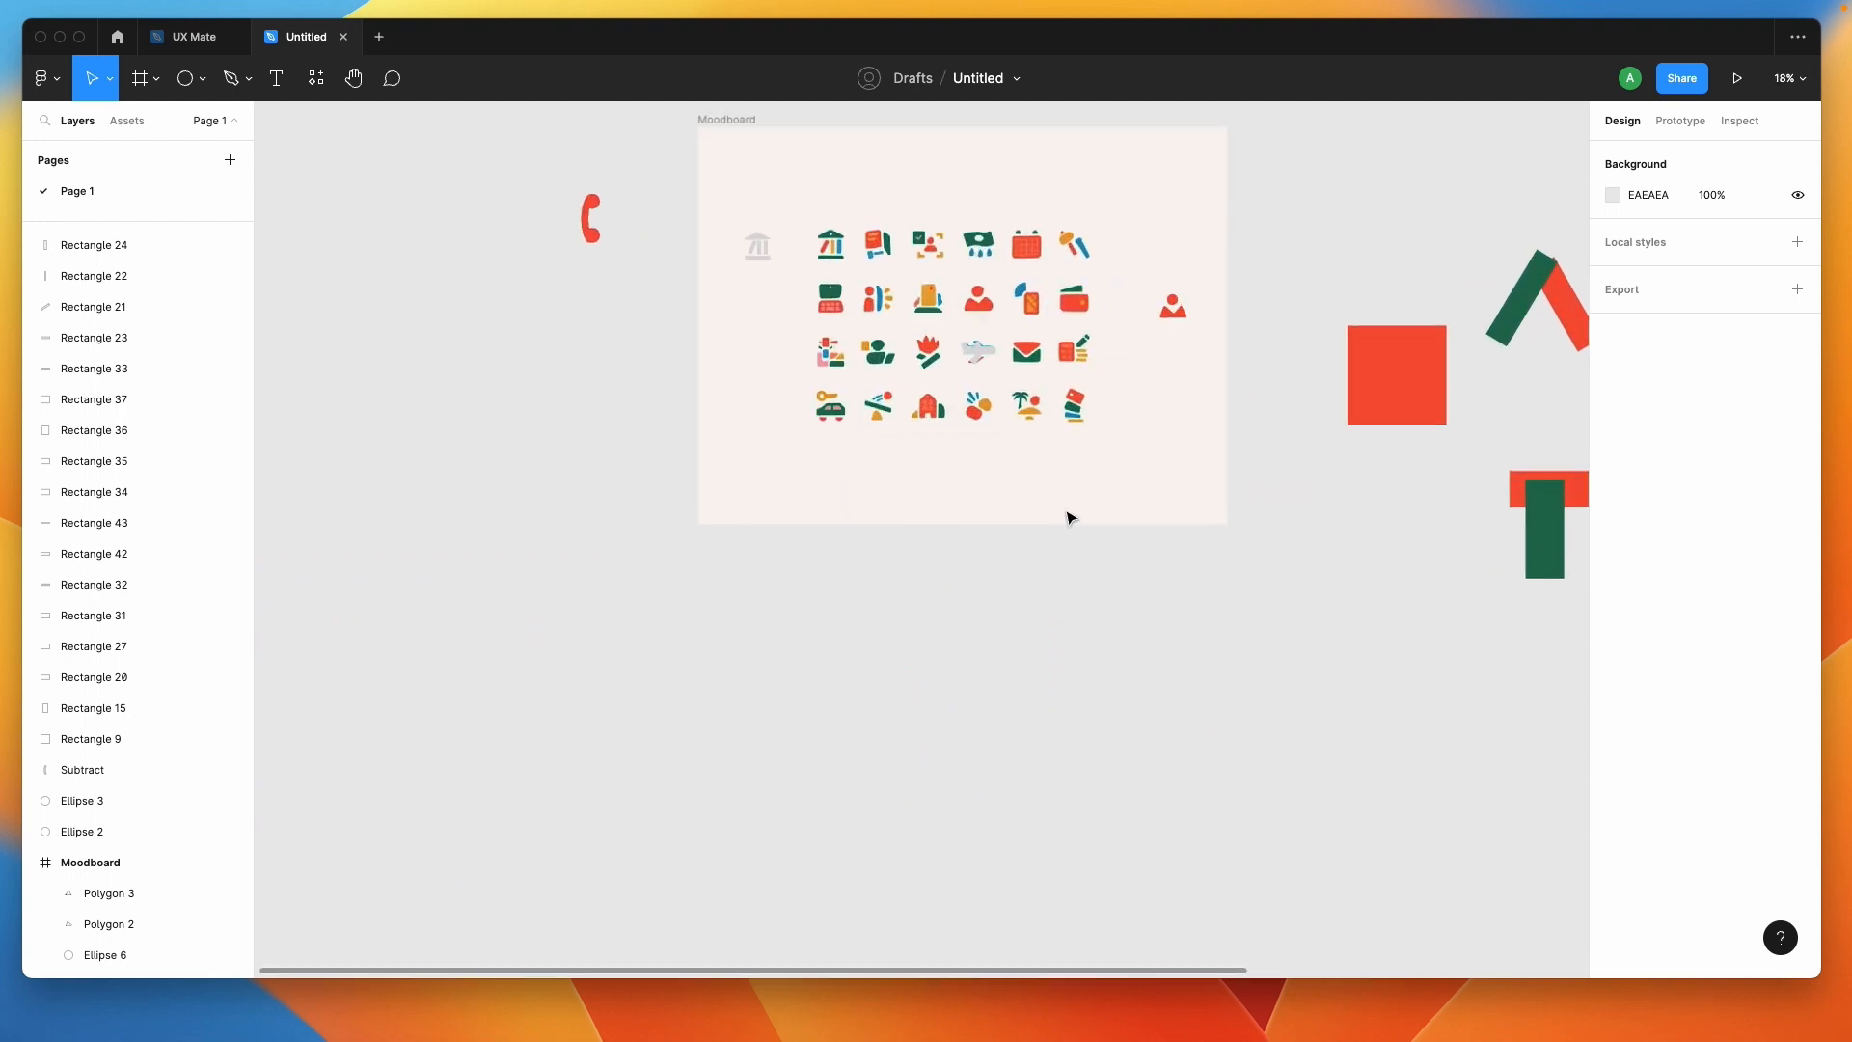
pyautogui.scroll(3, 1022, 367)
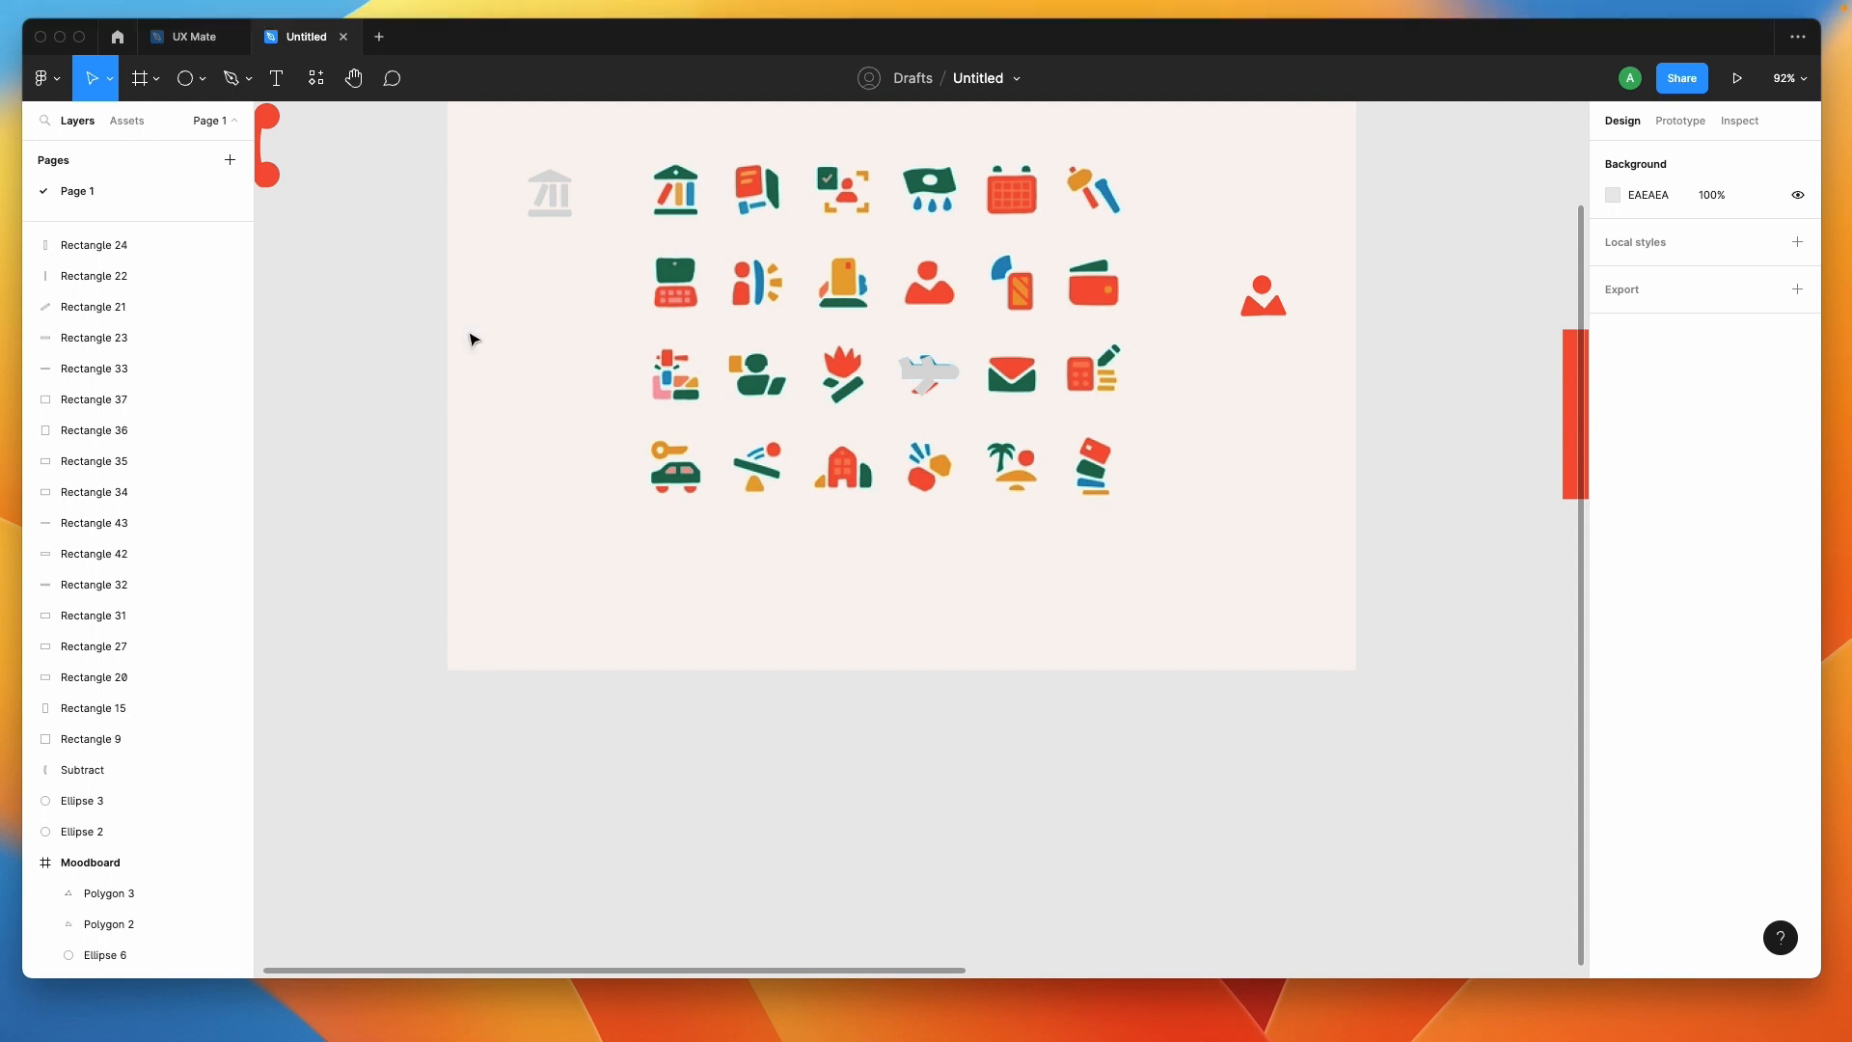
# Paste the image of the H&R Block, Domino's, BBC and Frime logos and place it just below the Moodboard frame.
pyautogui.scroll(-3, 984, 542)
pyautogui.scroll(-1, 984, 542)
pyautogui.press('super+v')
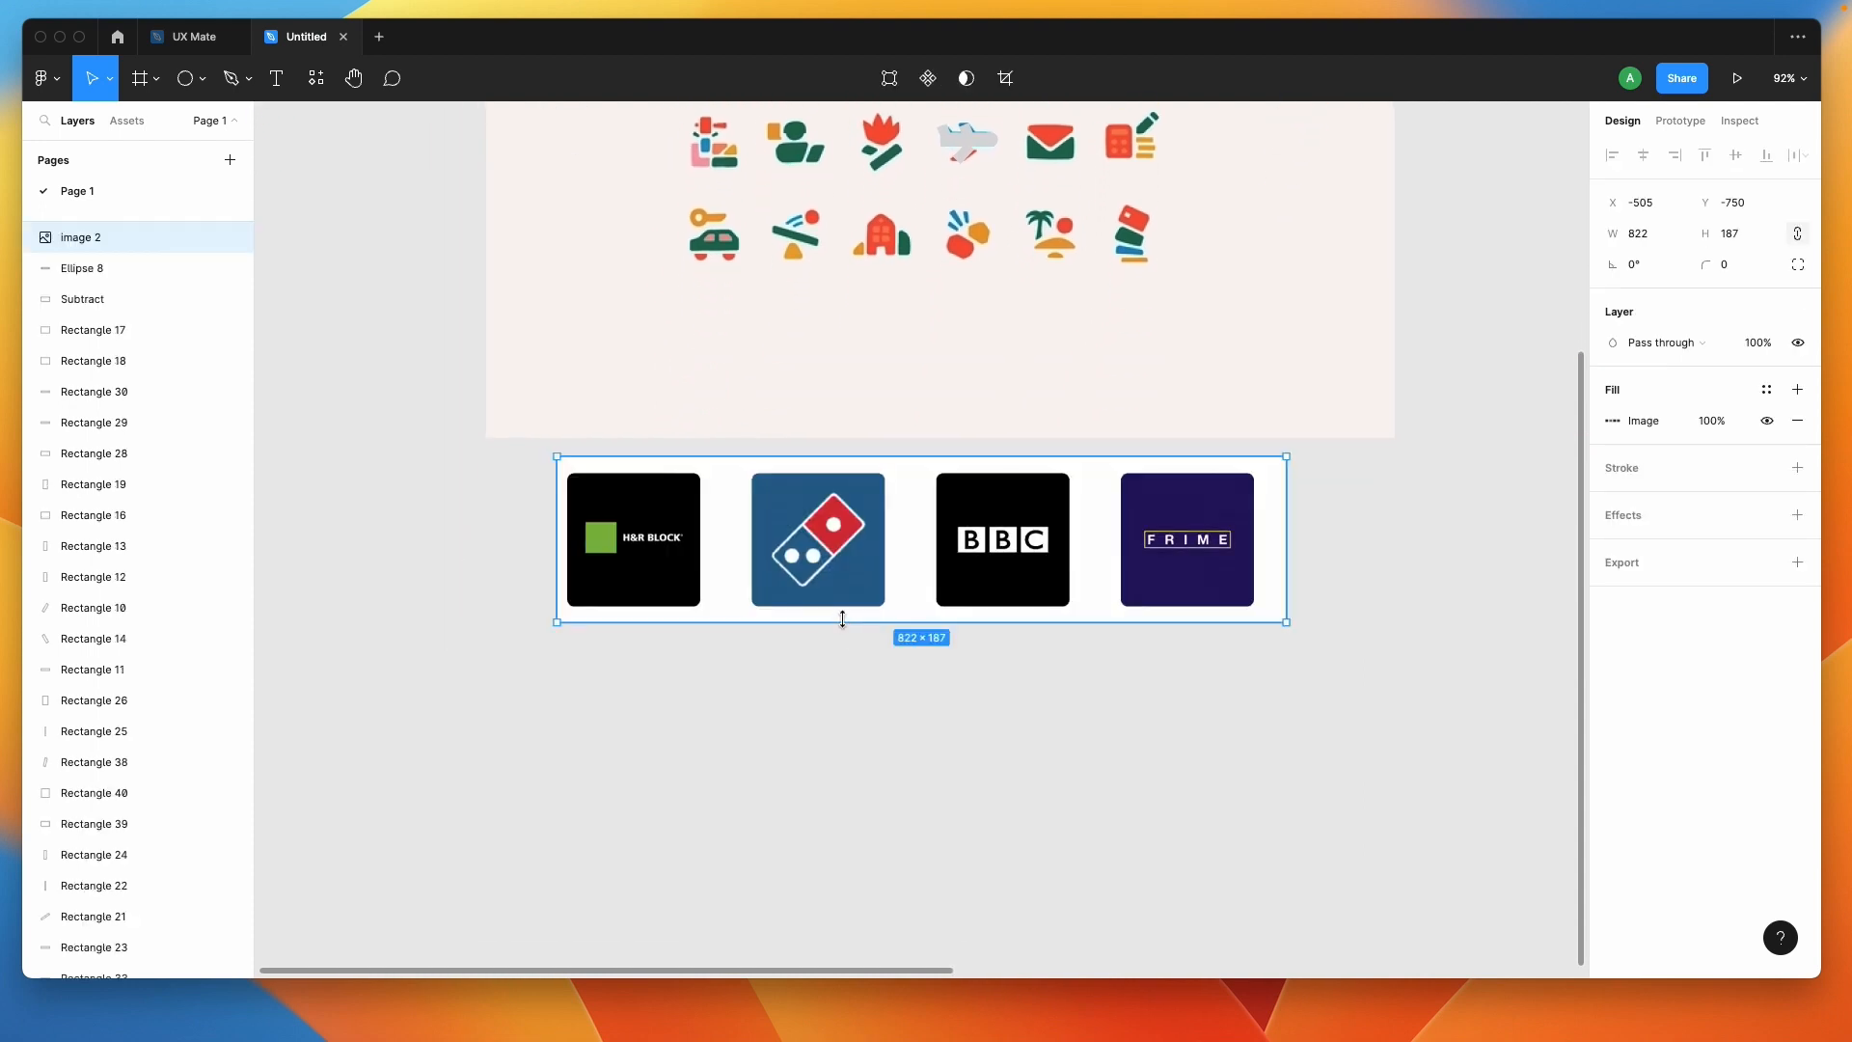
pyautogui.moveTo(806, 555); pyautogui.dragTo(806, 607)
pyautogui.click(824, 737)
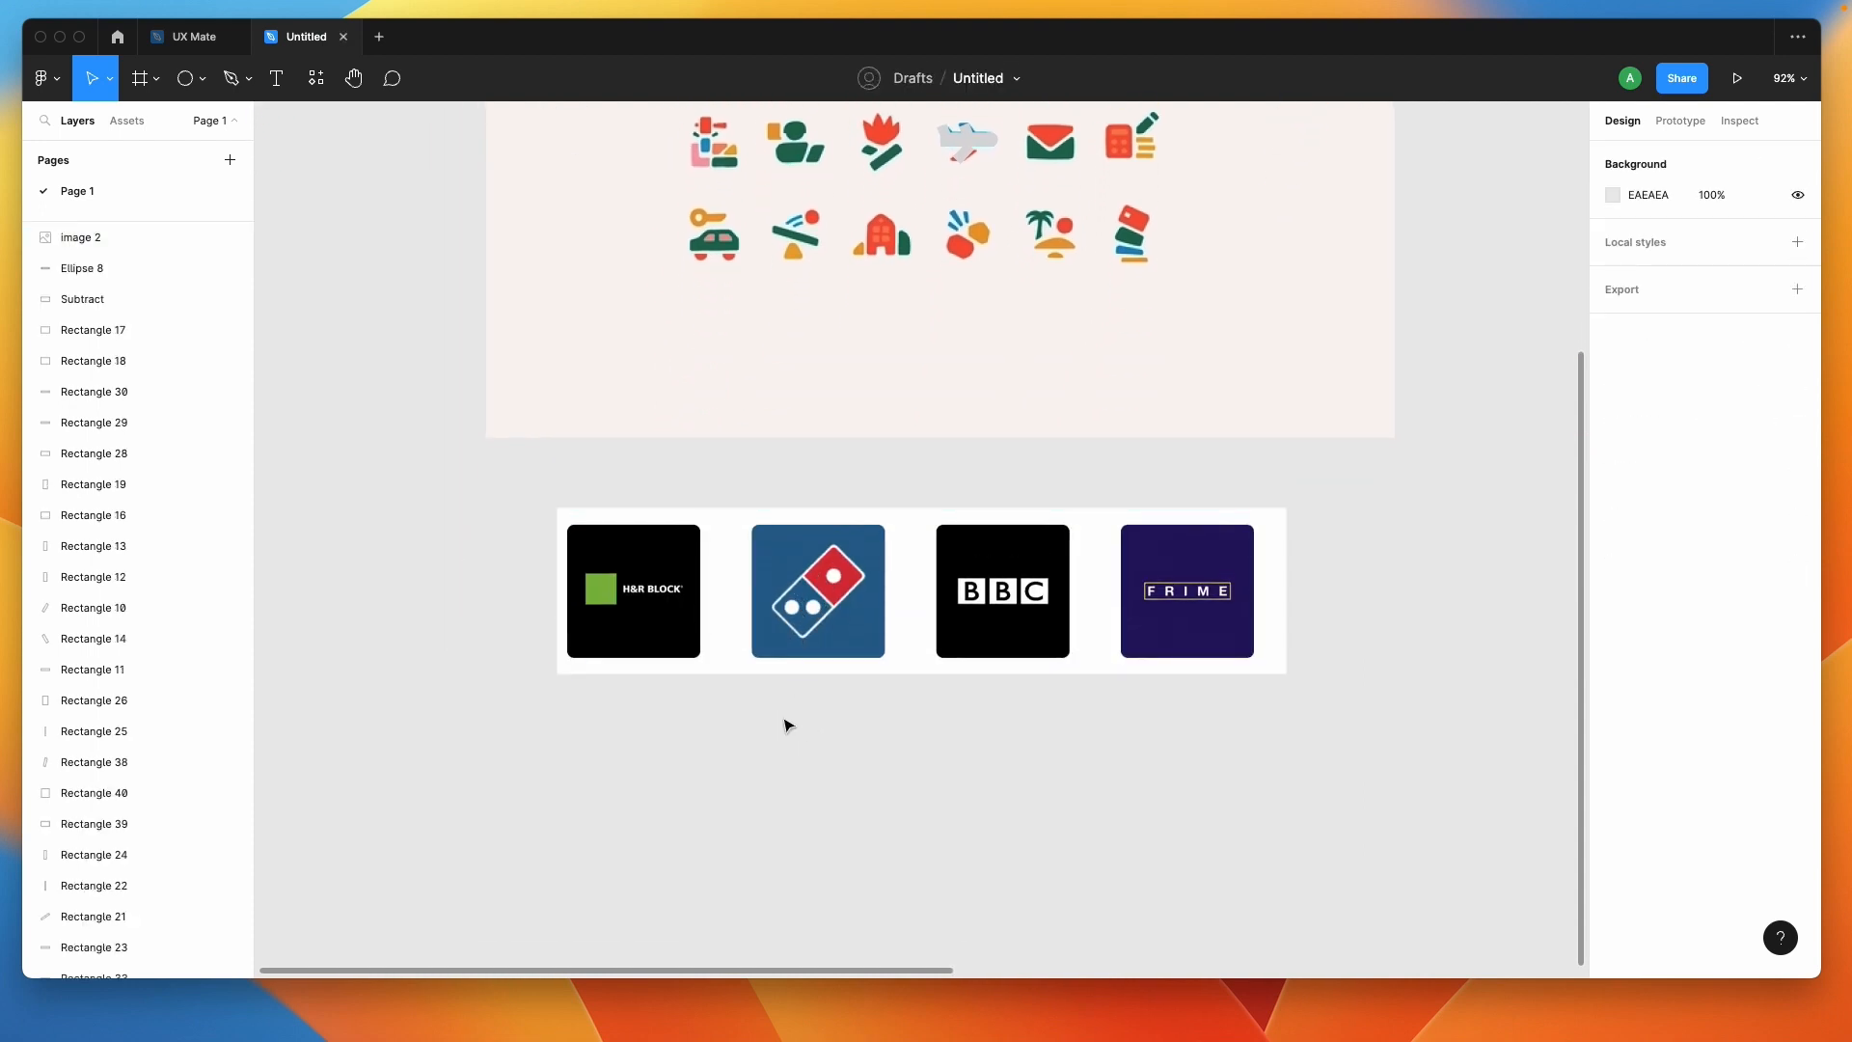
pyautogui.scroll(3, 786, 725)
pyautogui.click(625, 537)
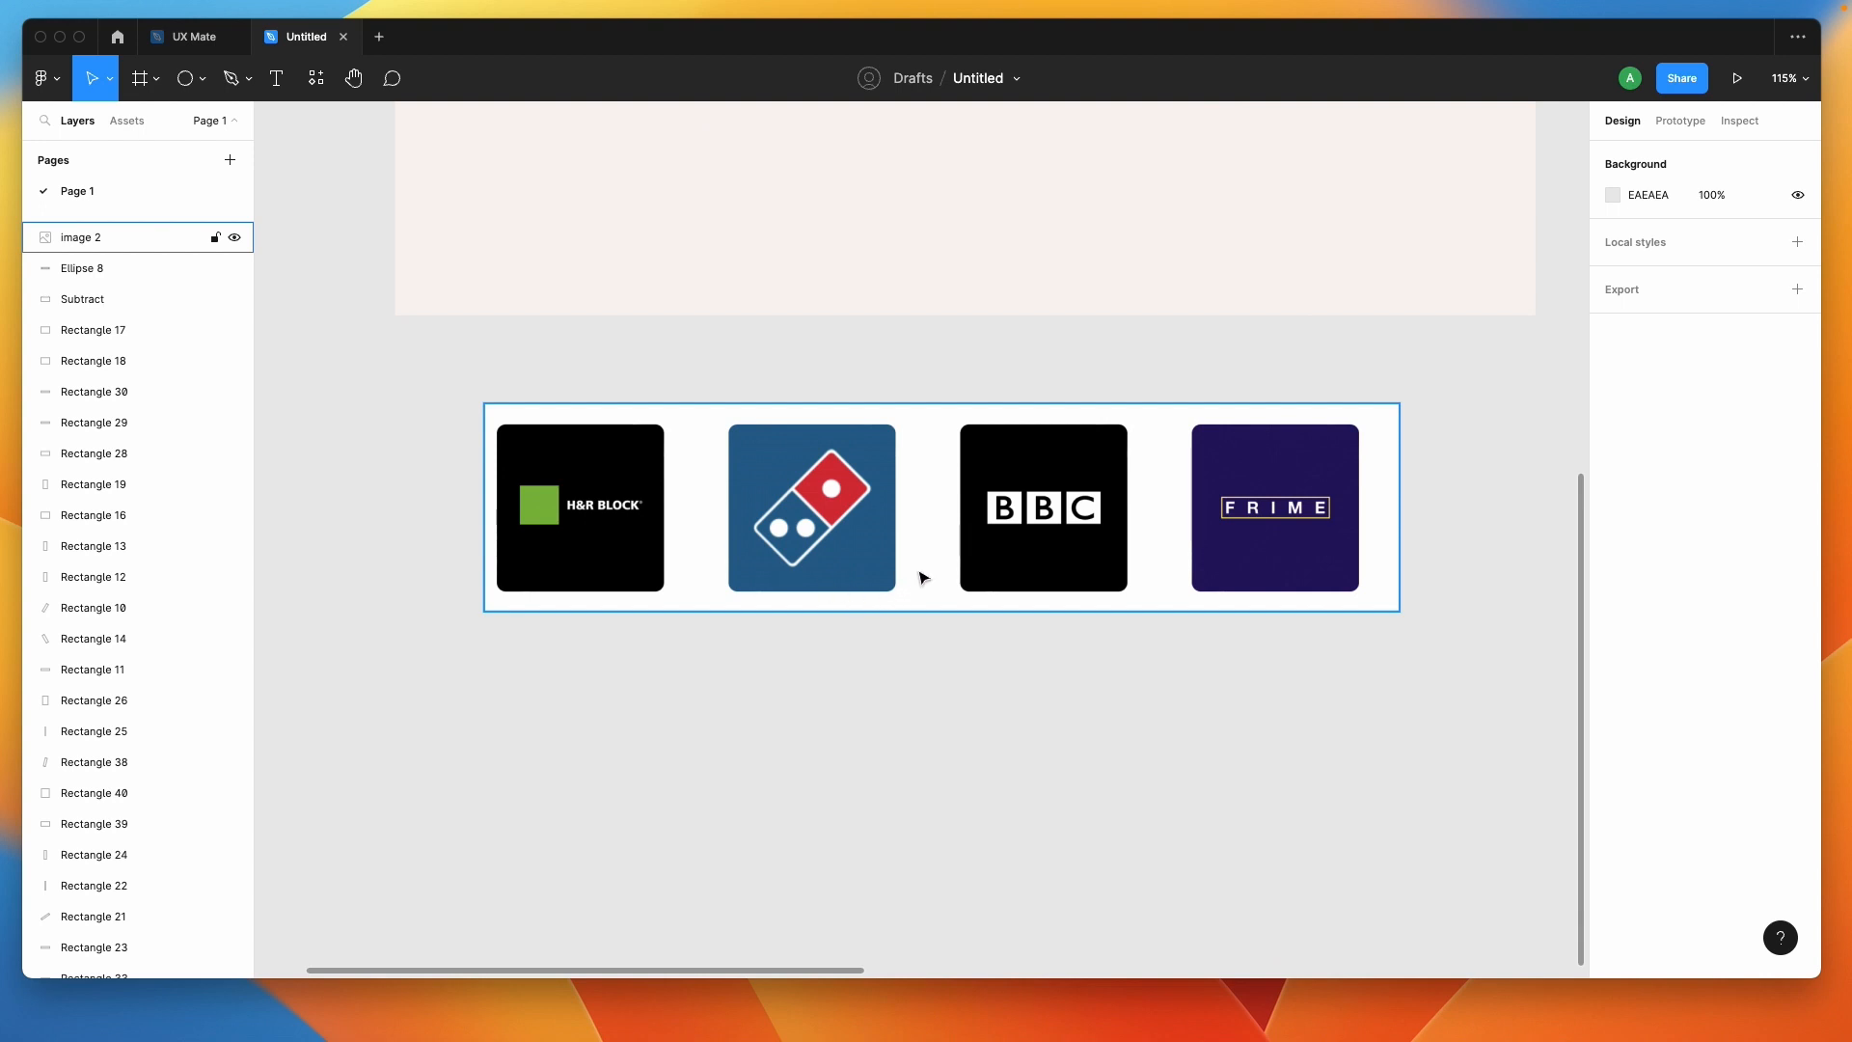
pyautogui.click(932, 637)
pyautogui.click(715, 566)
pyautogui.click(1106, 928)
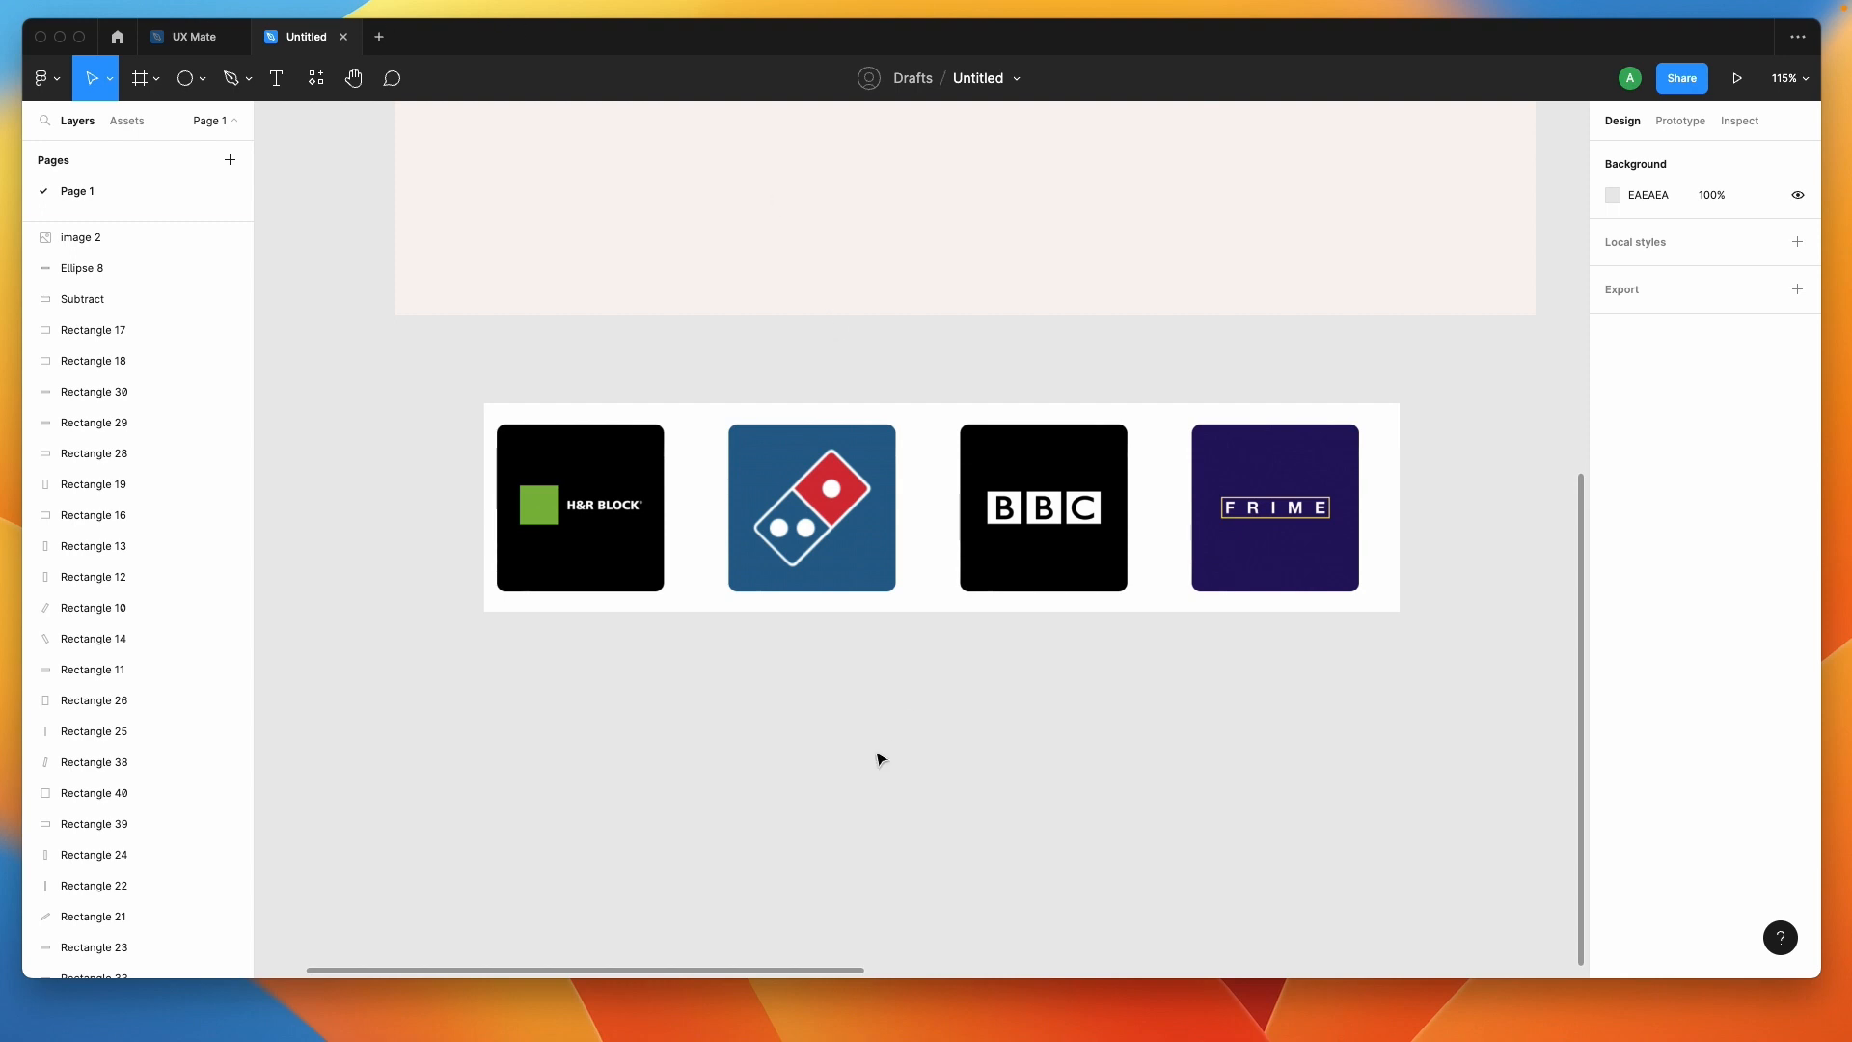
# Paste the Olympic rings image and position it beneath the strip of logos.
pyautogui.press('super+v')
pyautogui.moveTo(868, 600); pyautogui.dragTo(868, 873)
pyautogui.scroll(-4, 868, 875)
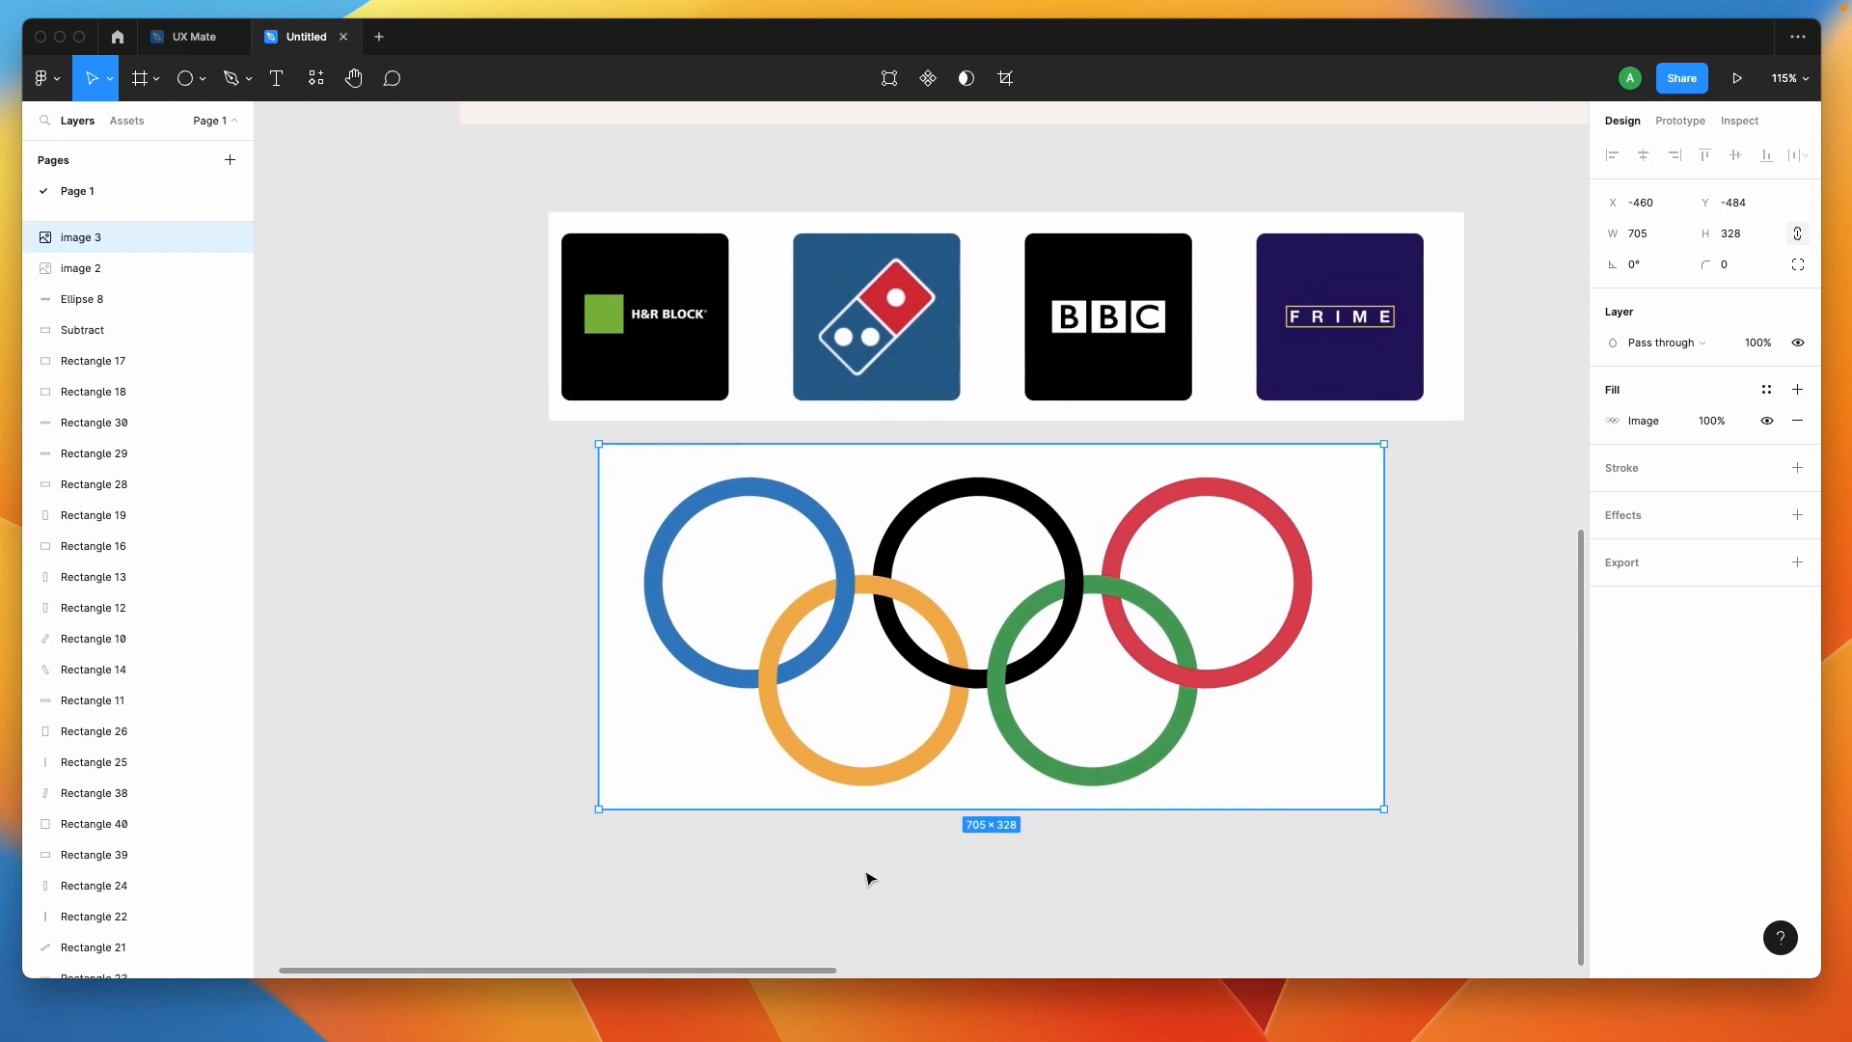
pyautogui.scroll(-3, 868, 878)
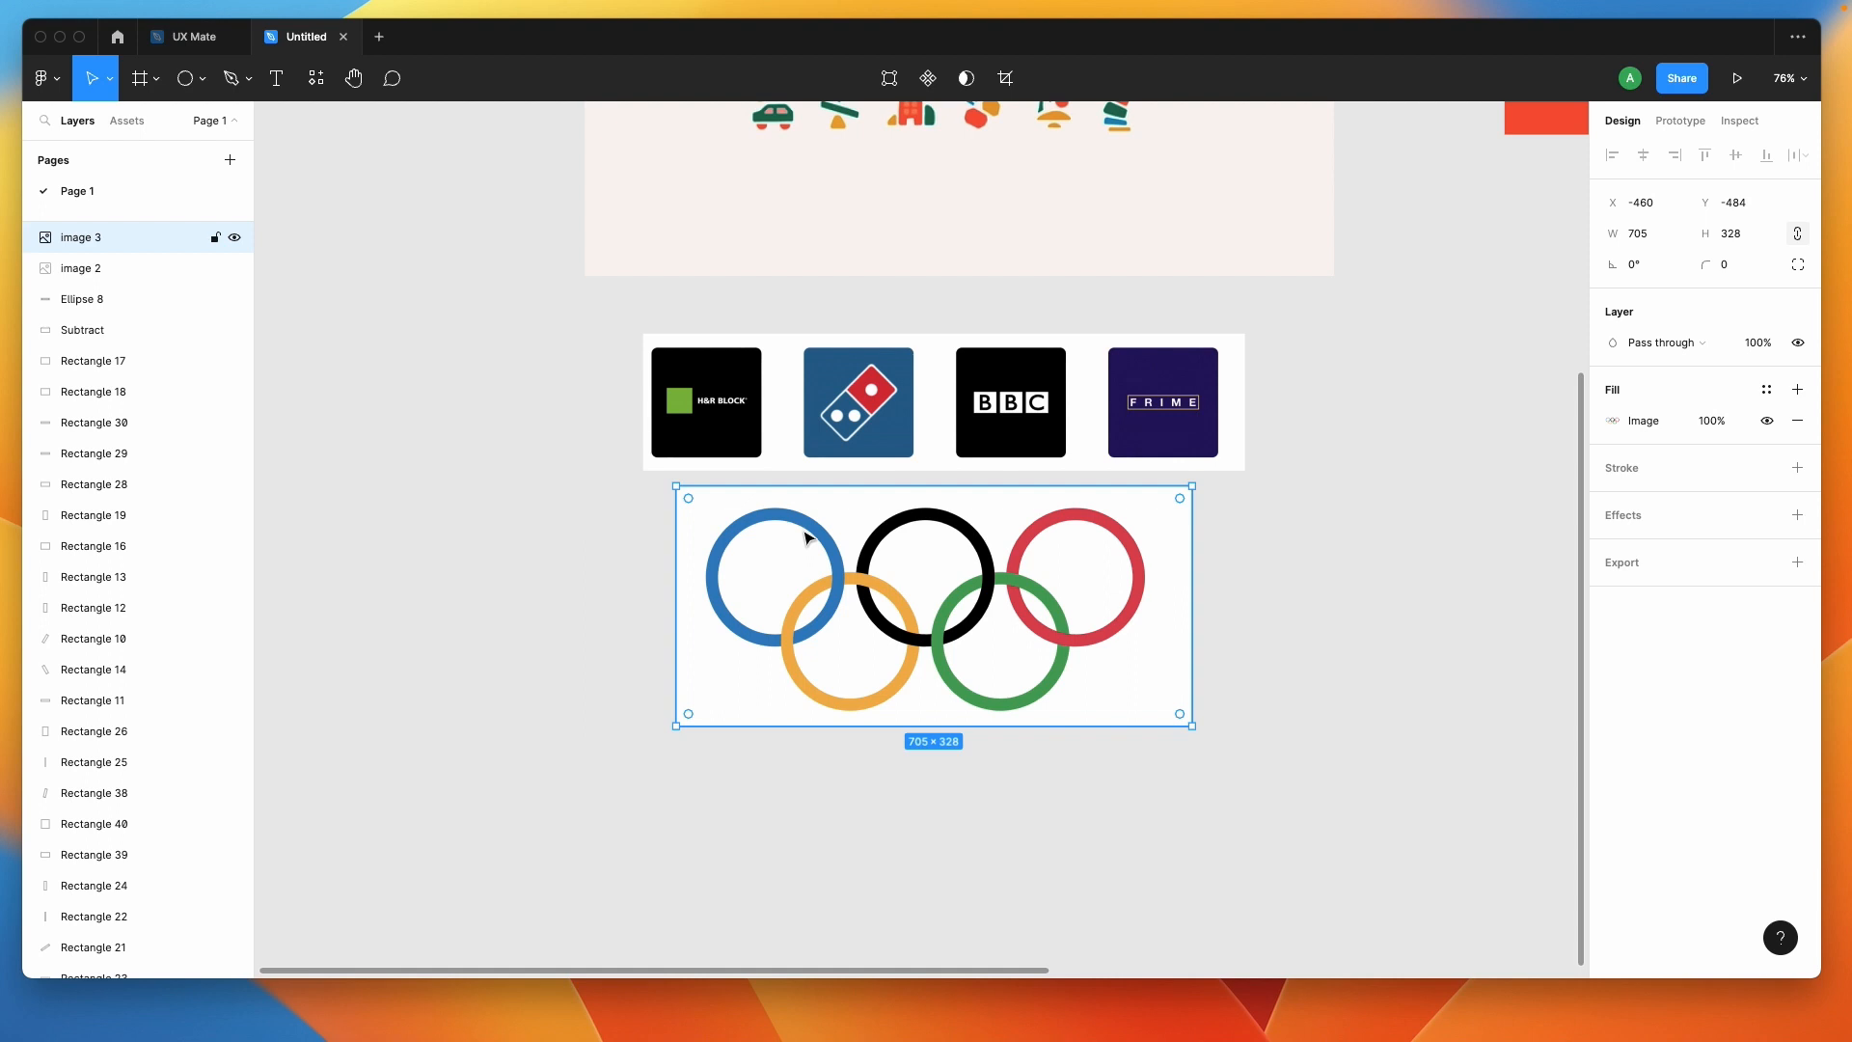
pyautogui.click(630, 487)
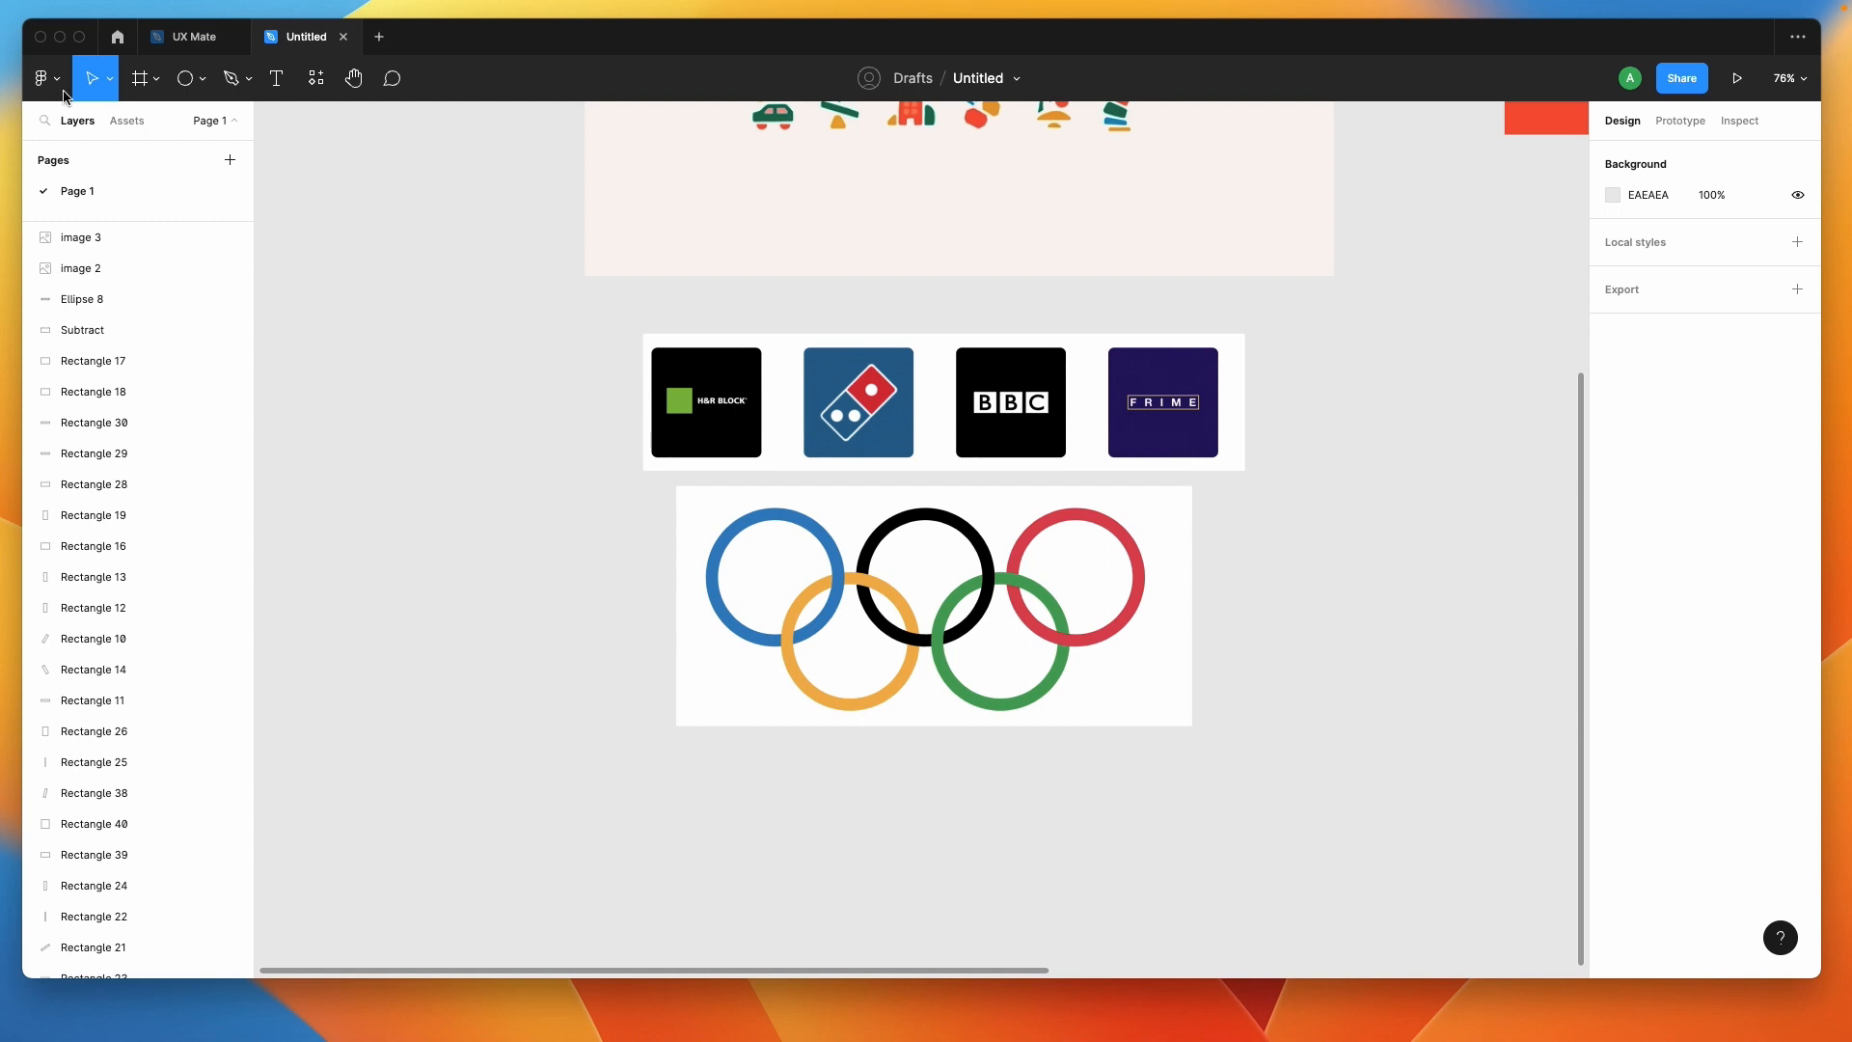
# Draw a 115 × 27 rectangle between the moodboard and the logos as a car body, with a 41 × 27 rectangle above it as the cabin.
pyautogui.scroll(4, 343, 385)
pyautogui.scroll(3, 349, 387)
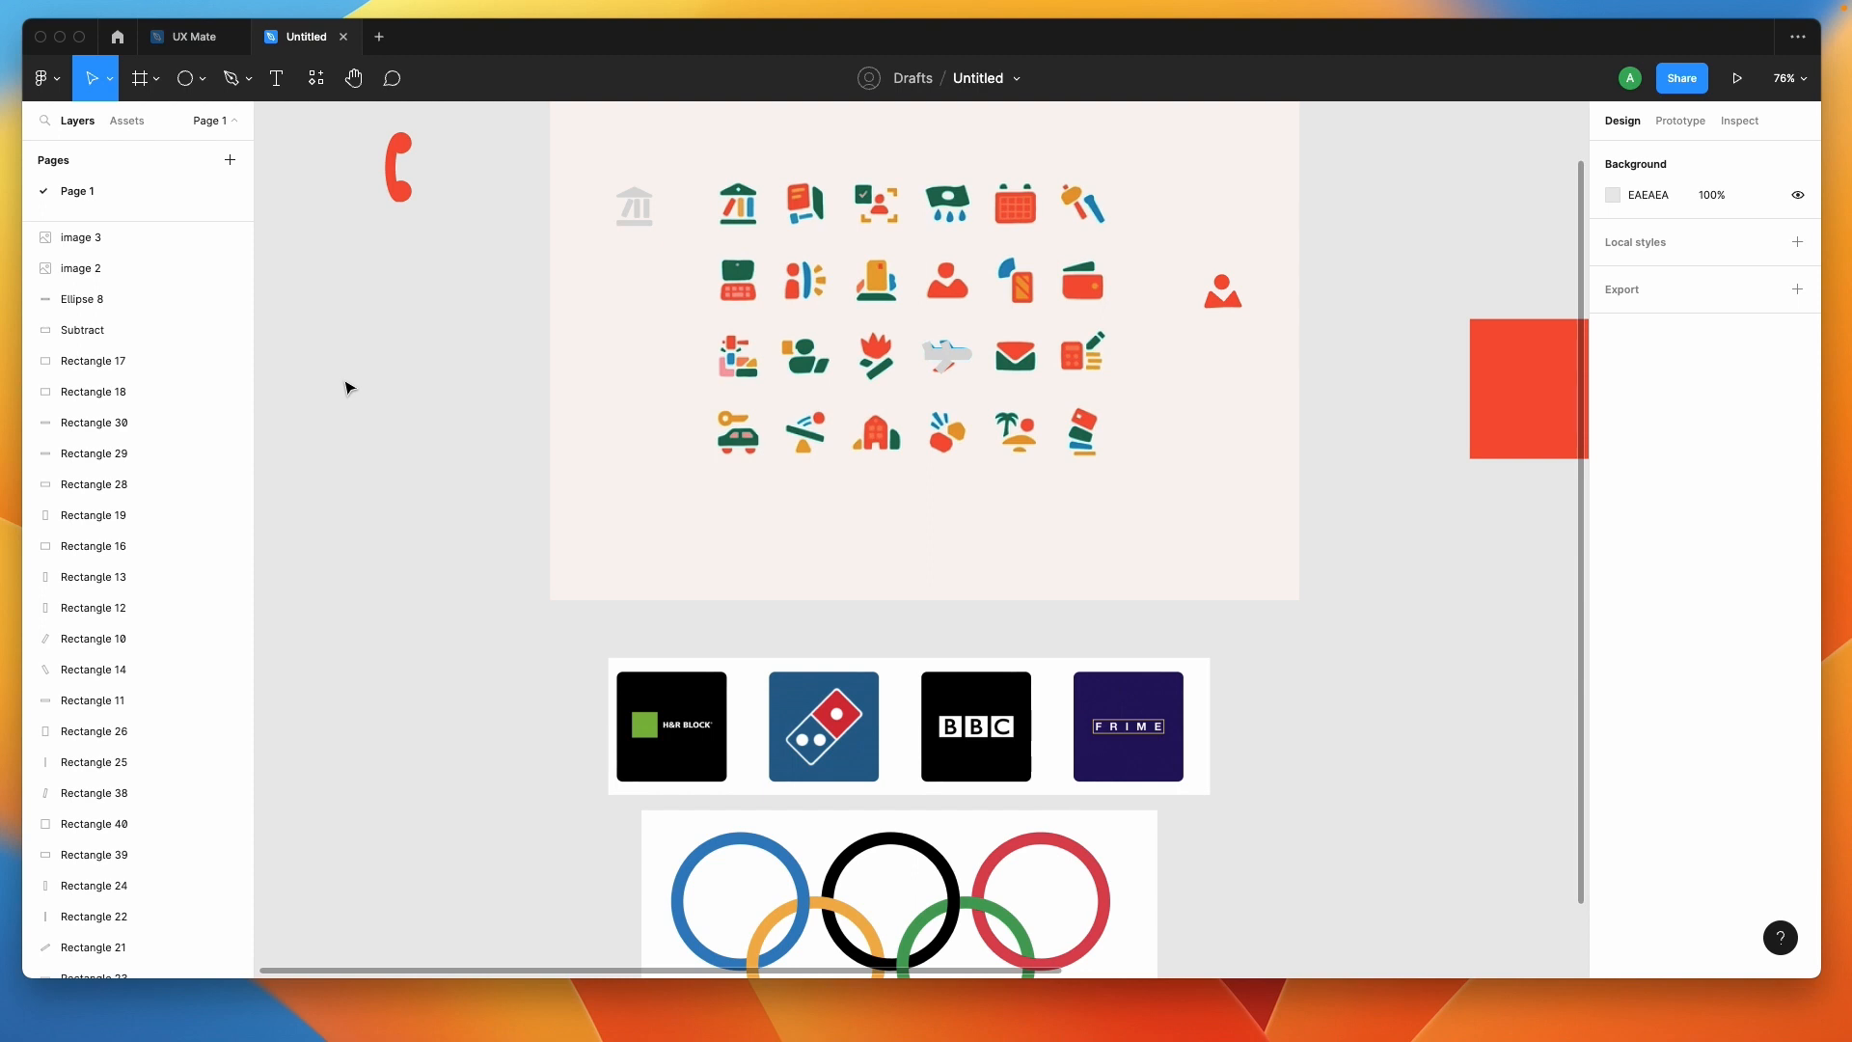
pyautogui.scroll(5, 968, 591)
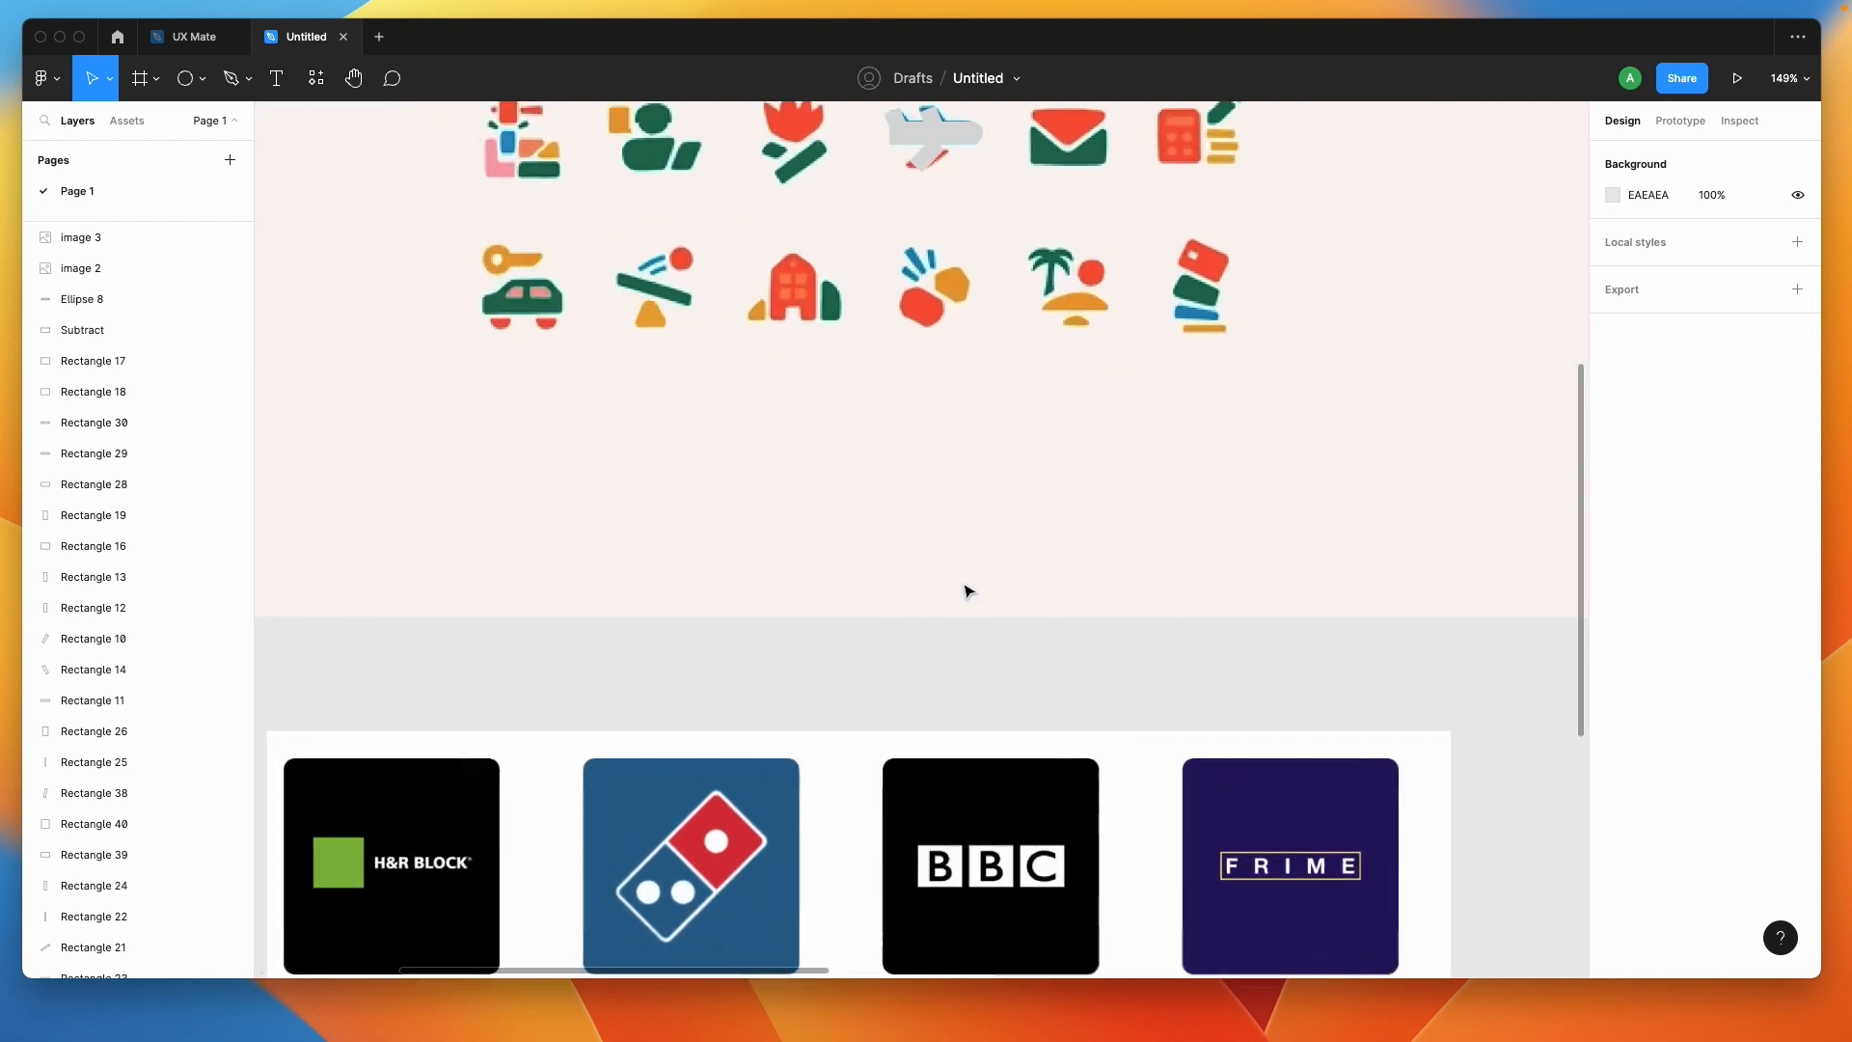
pyautogui.scroll(1, 969, 591)
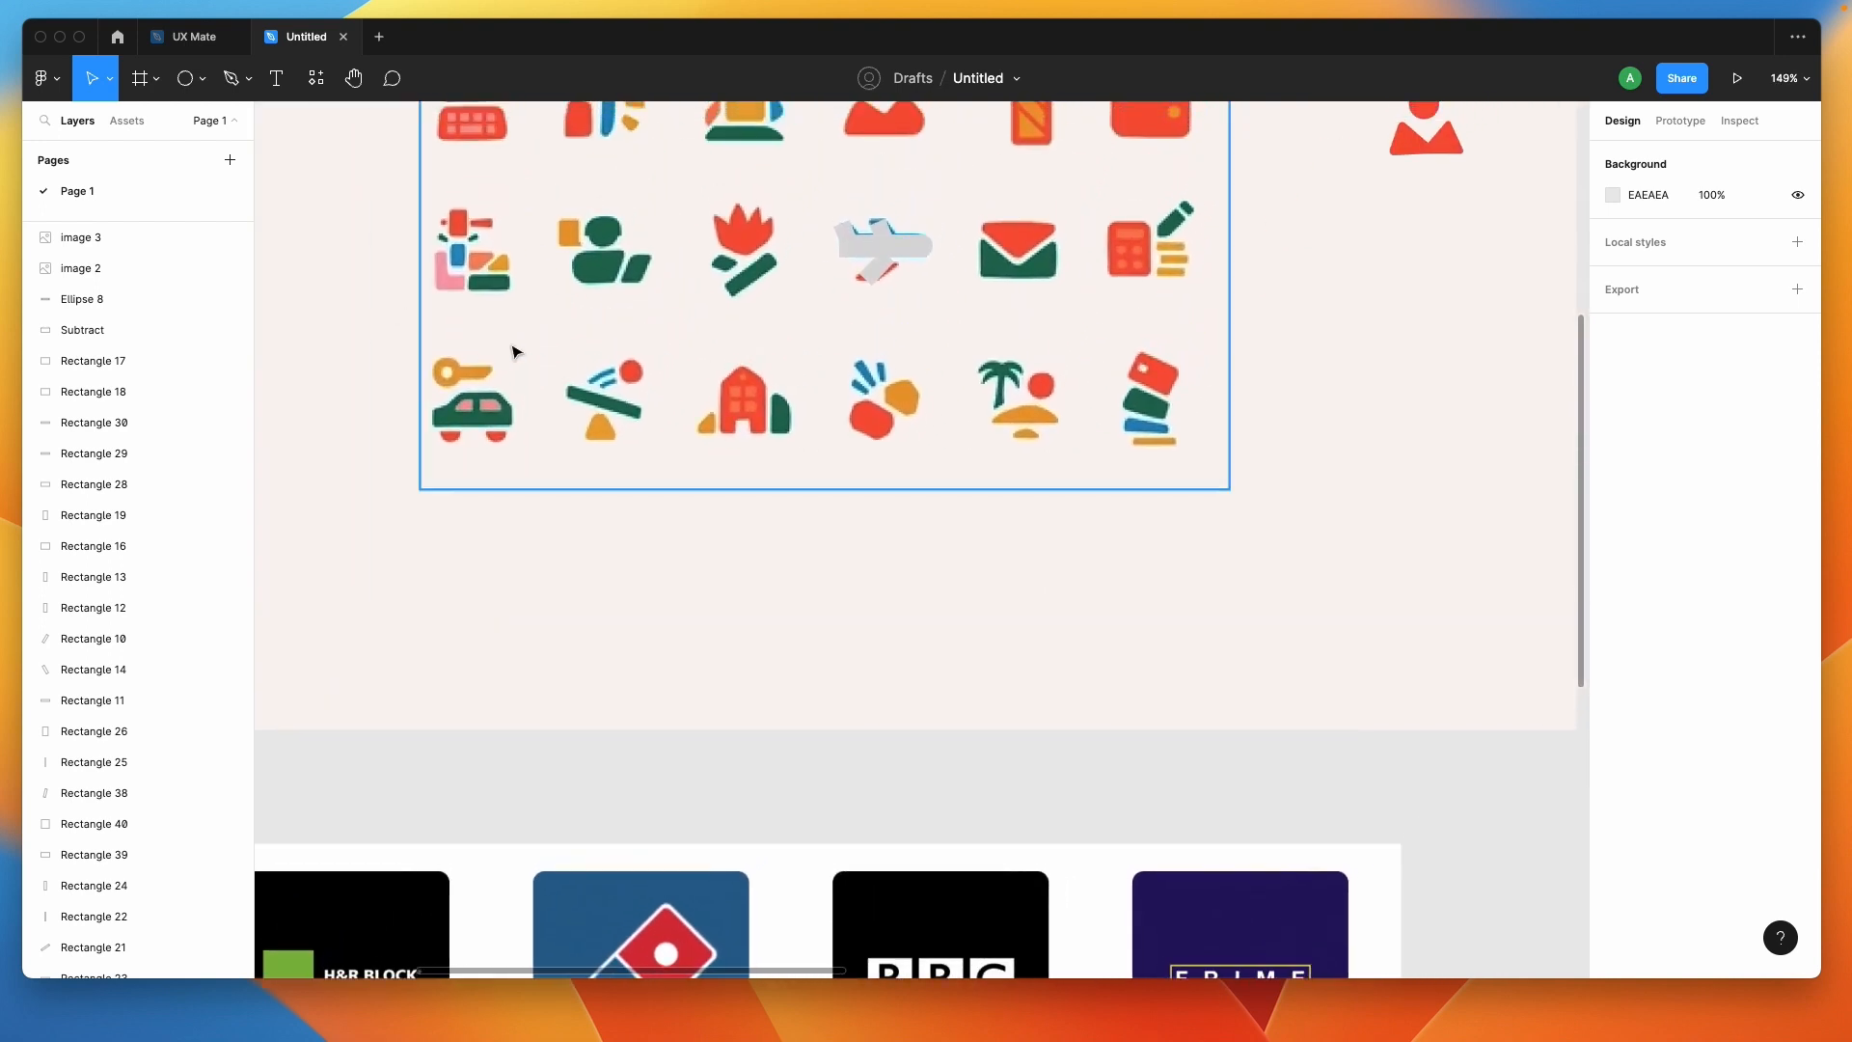
pyautogui.scroll(-5, 478, 444)
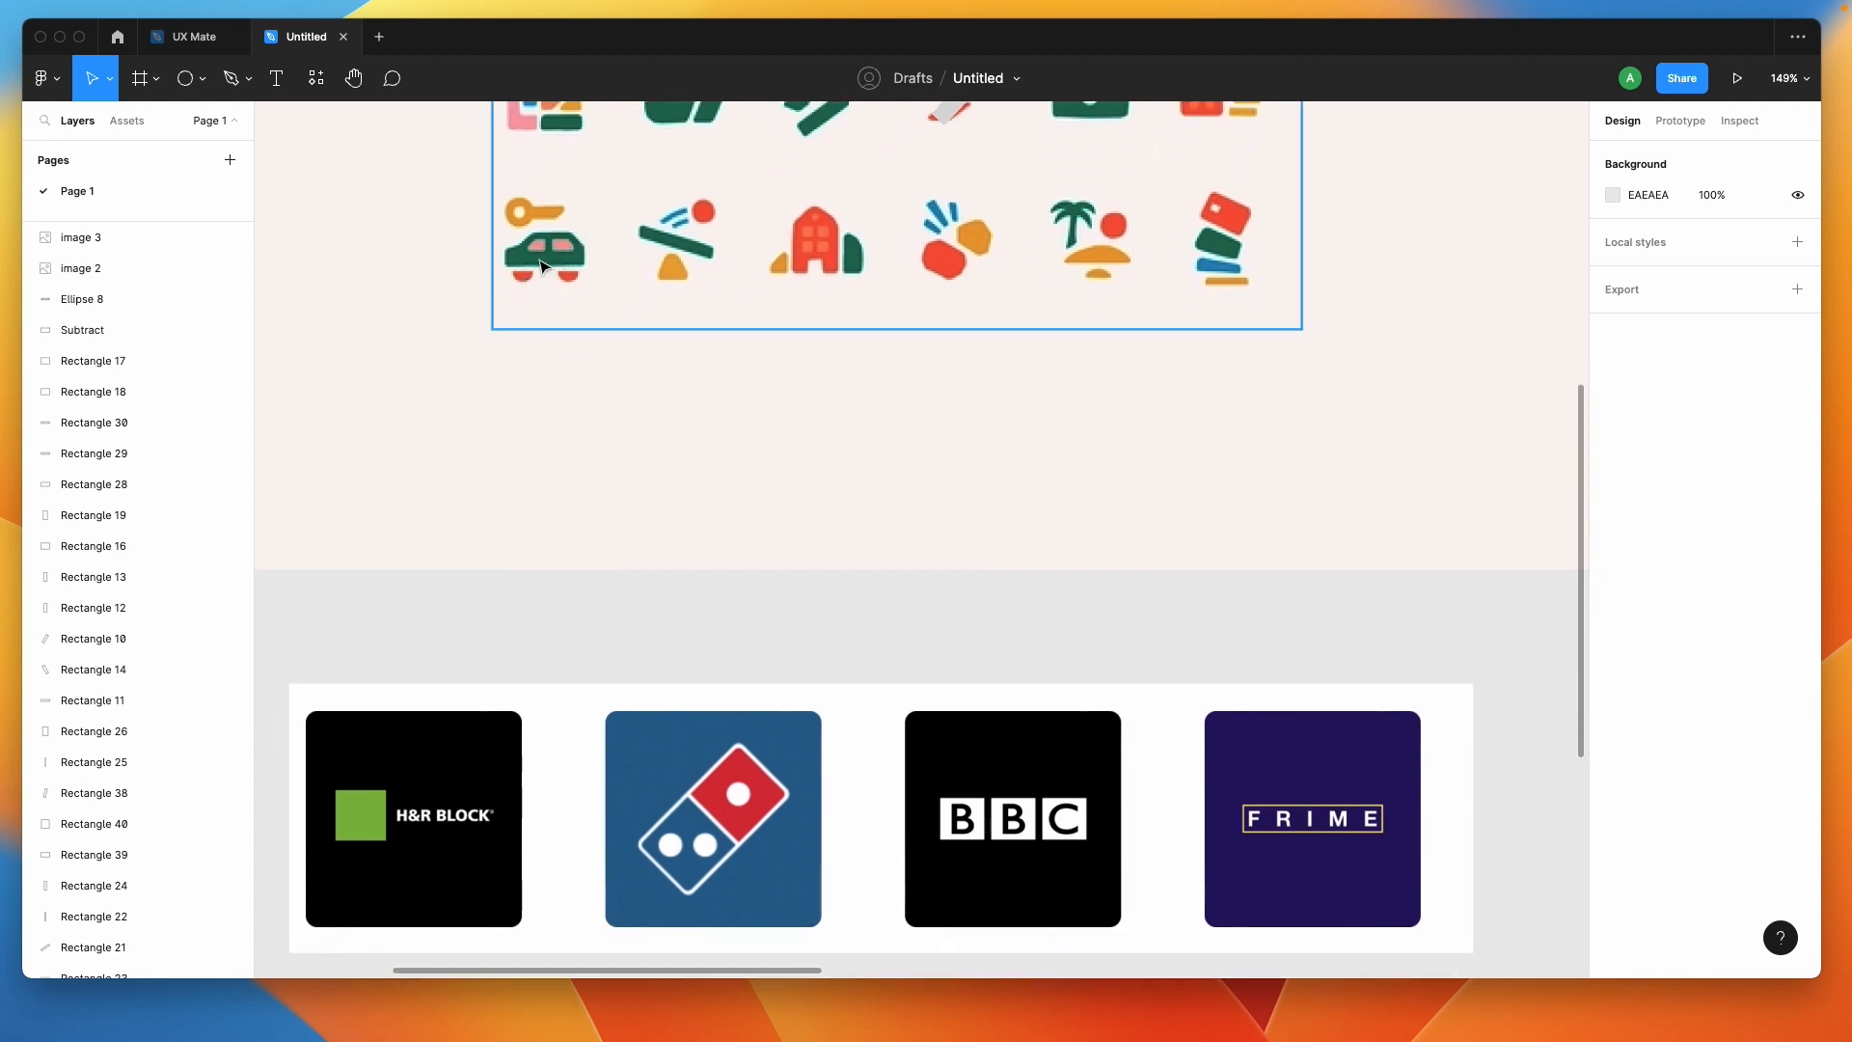
pyautogui.scroll(-2, 653, 416)
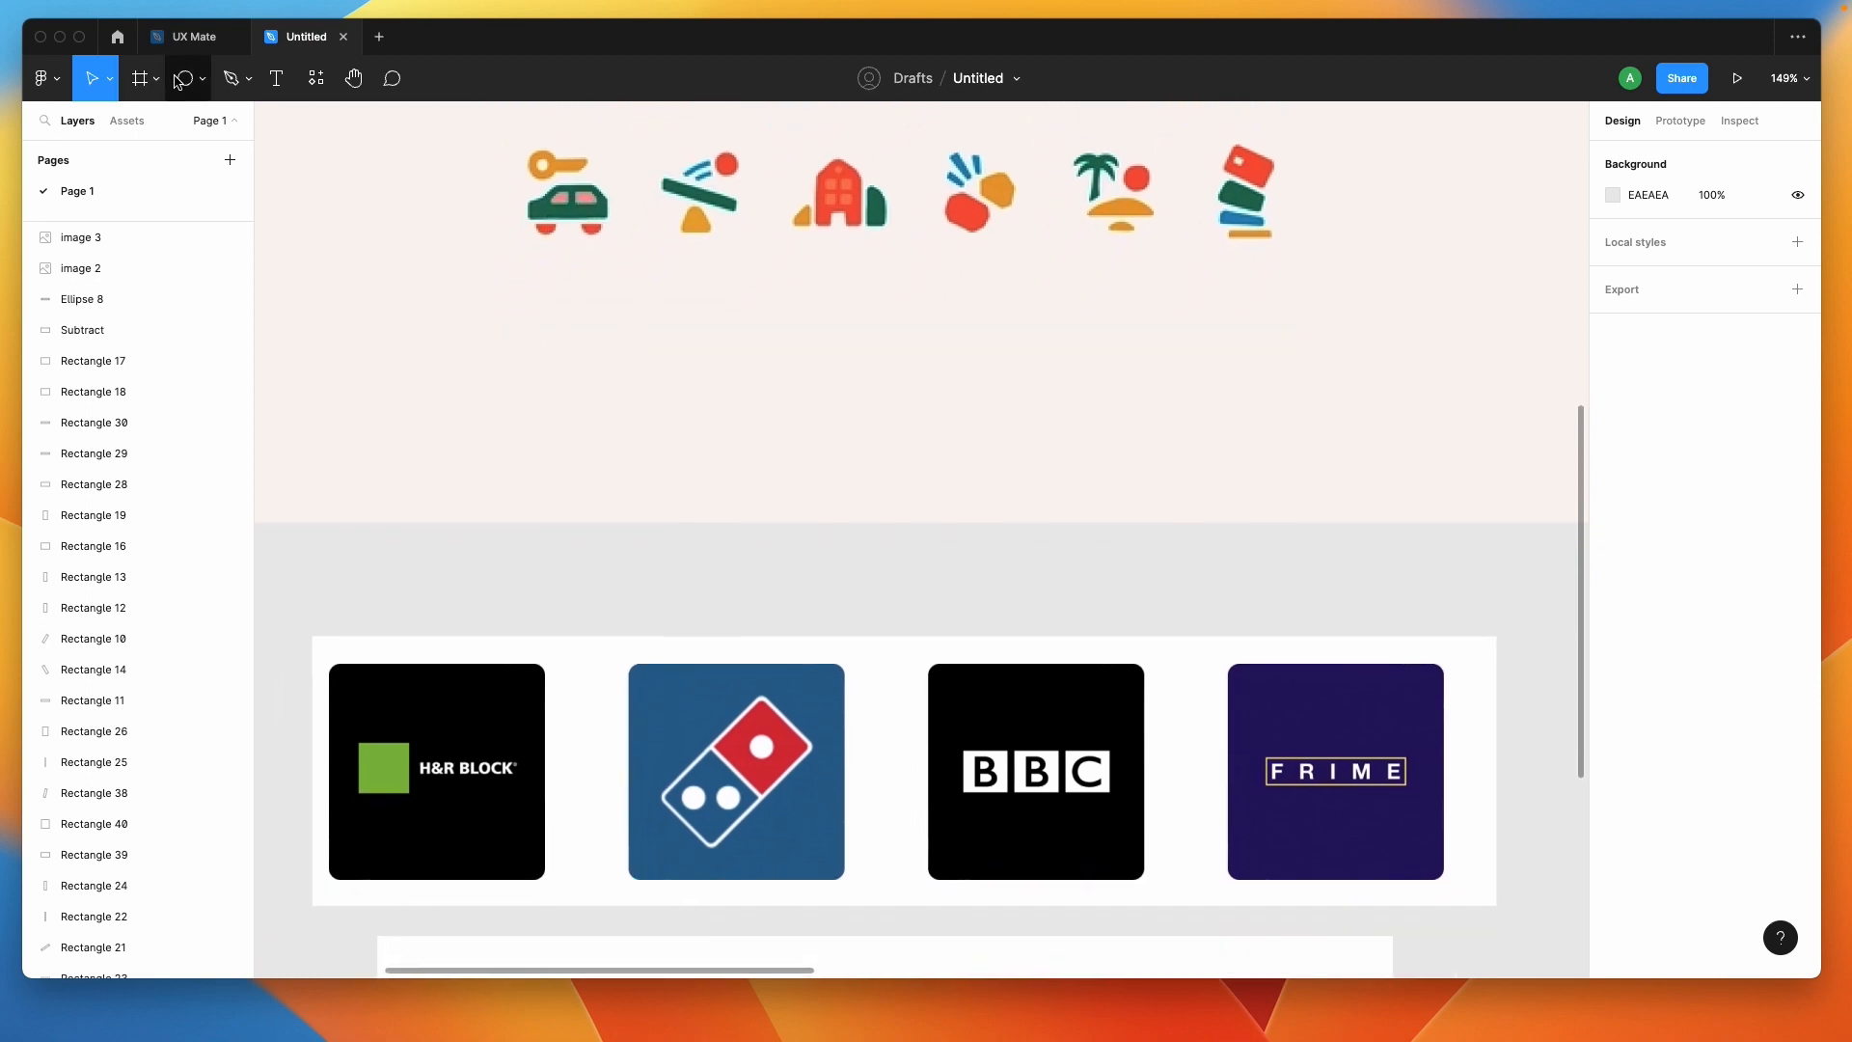
pyautogui.click(203, 80)
pyautogui.click(185, 125)
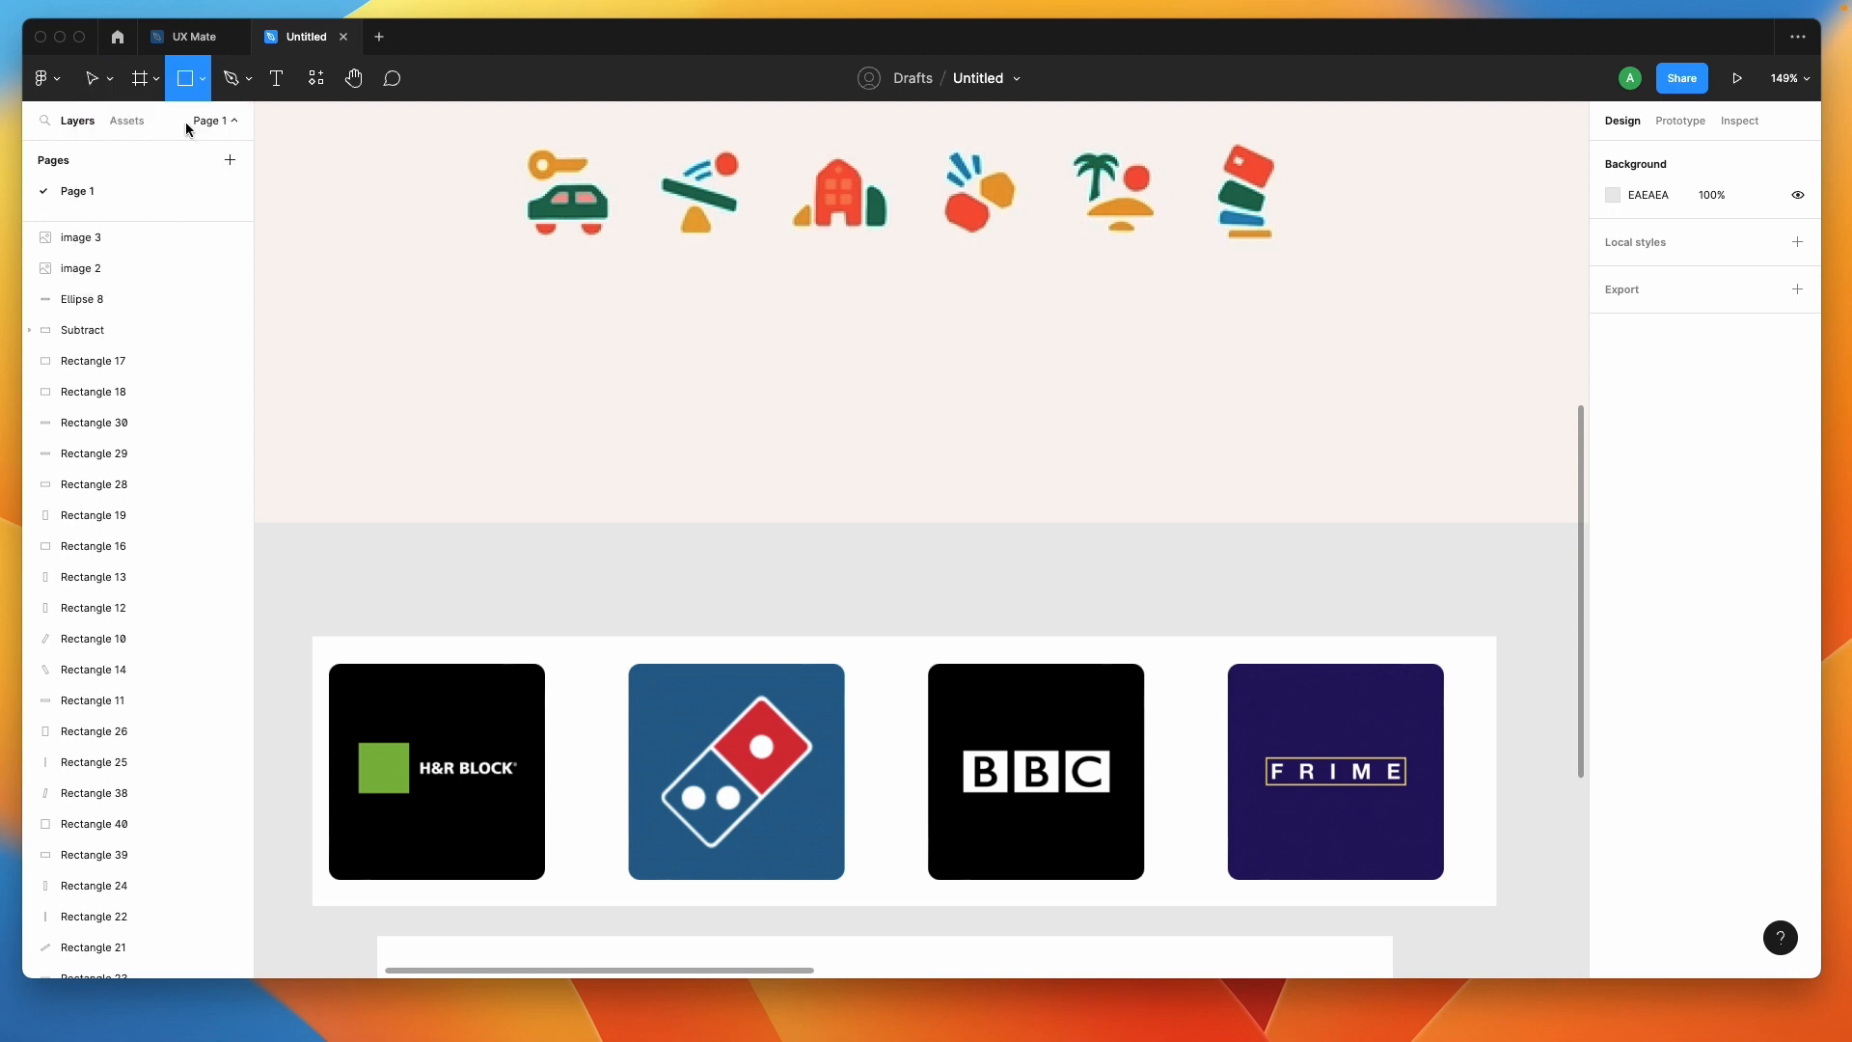
pyautogui.moveTo(519, 549)
pyautogui.mouseDown()
pyautogui.moveTo(703, 604)
pyautogui.moveTo(684, 589)
pyautogui.mouseUp()
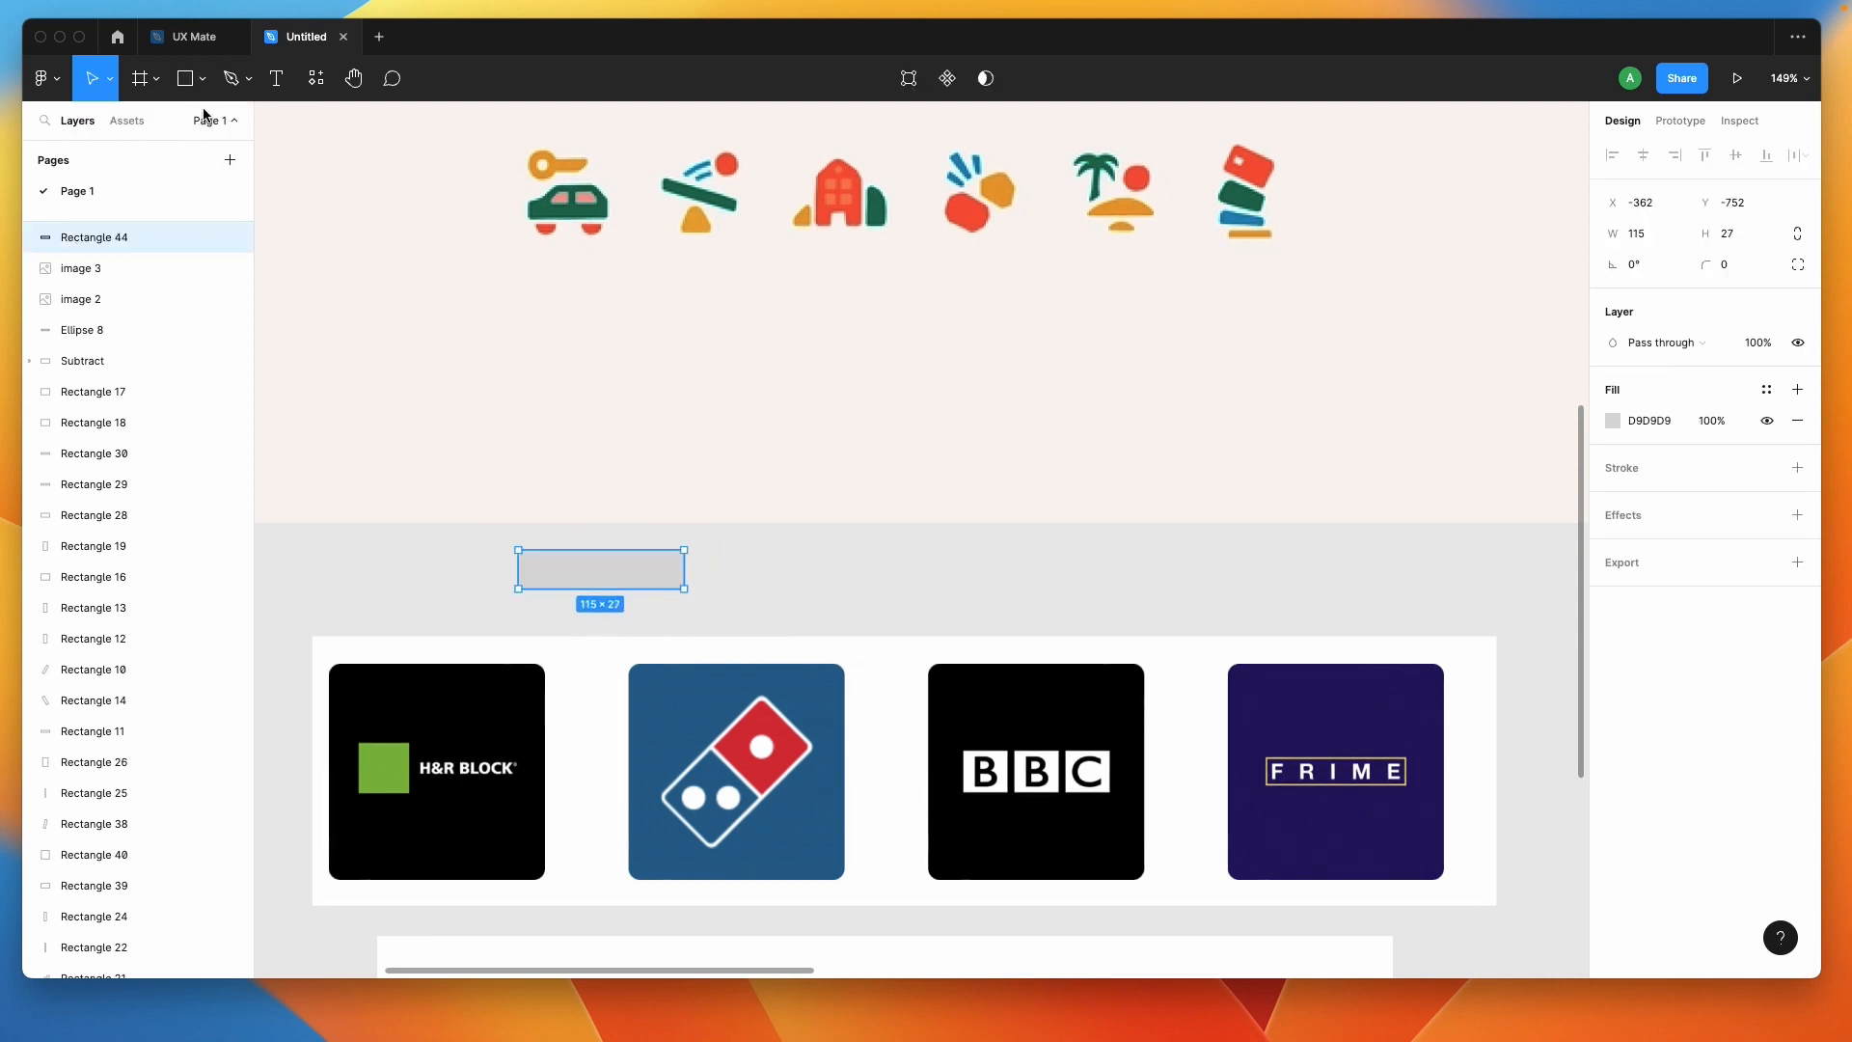
pyautogui.moveTo(582, 567); pyautogui.dragTo(610, 535)
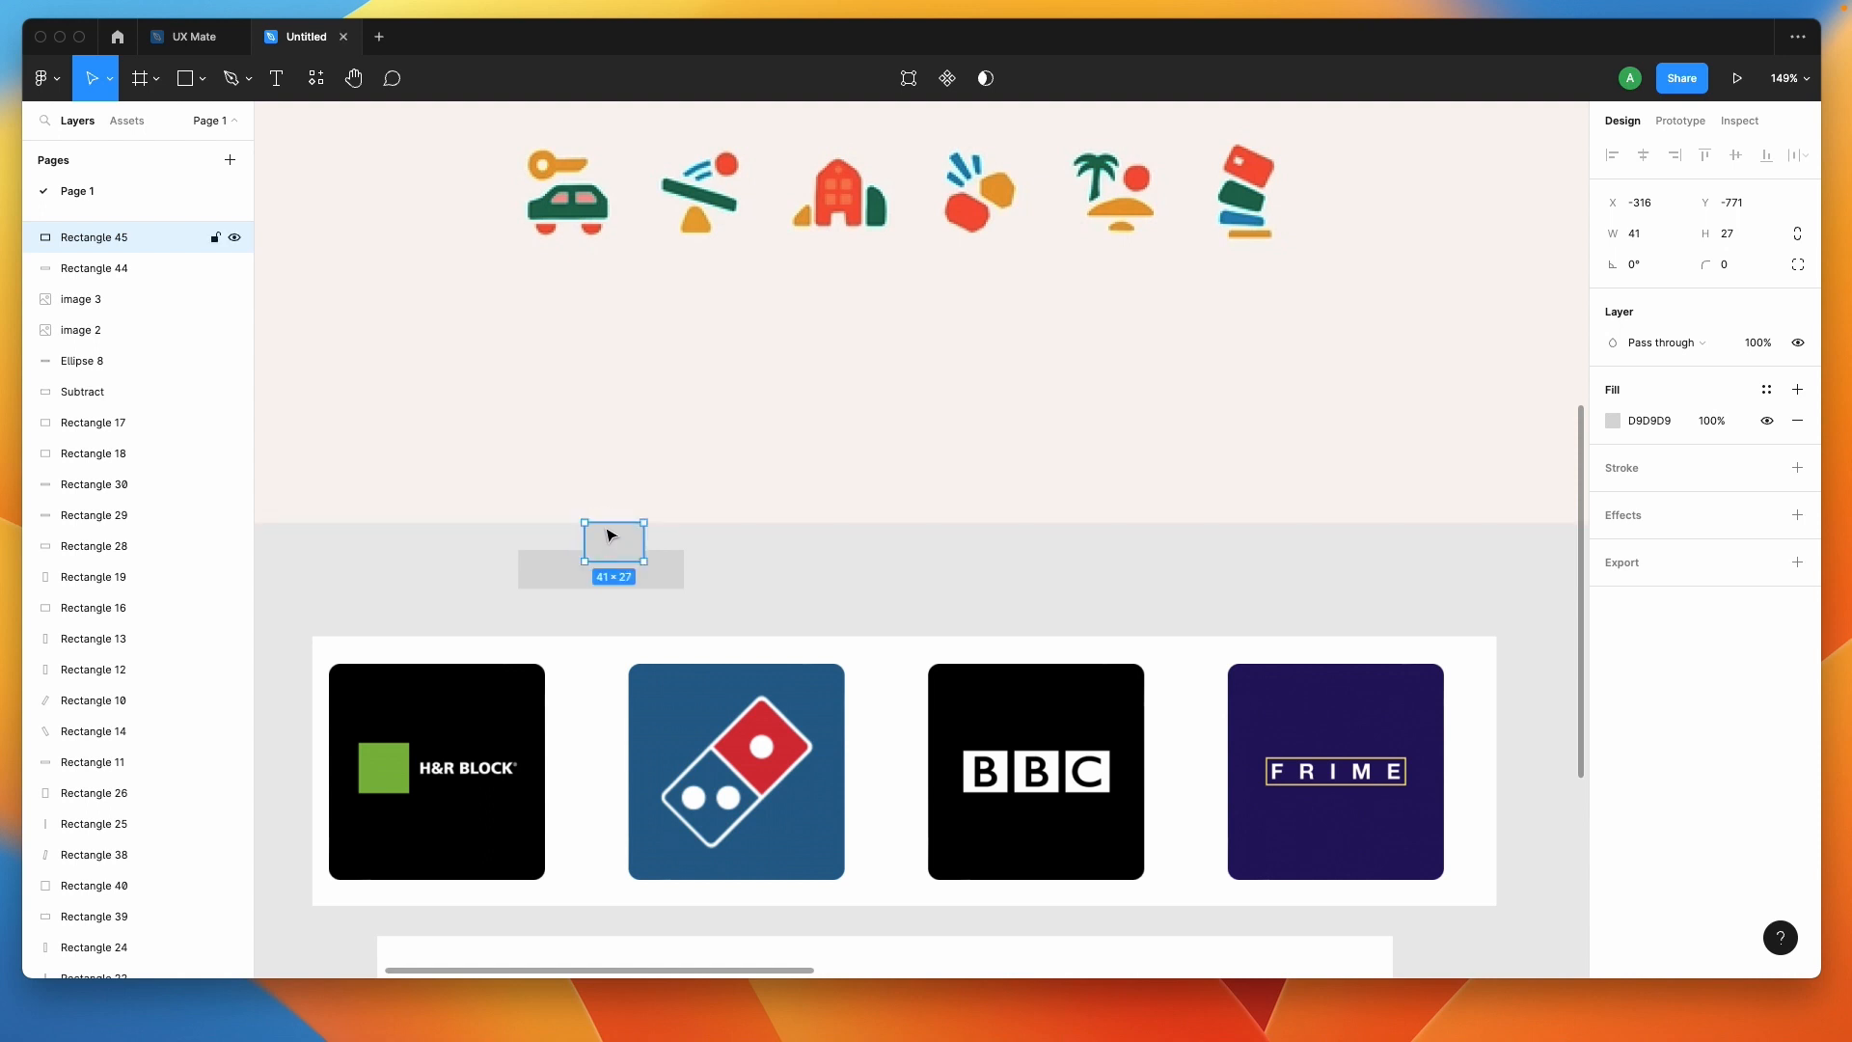
pyautogui.click(202, 79)
pyautogui.click(198, 220)
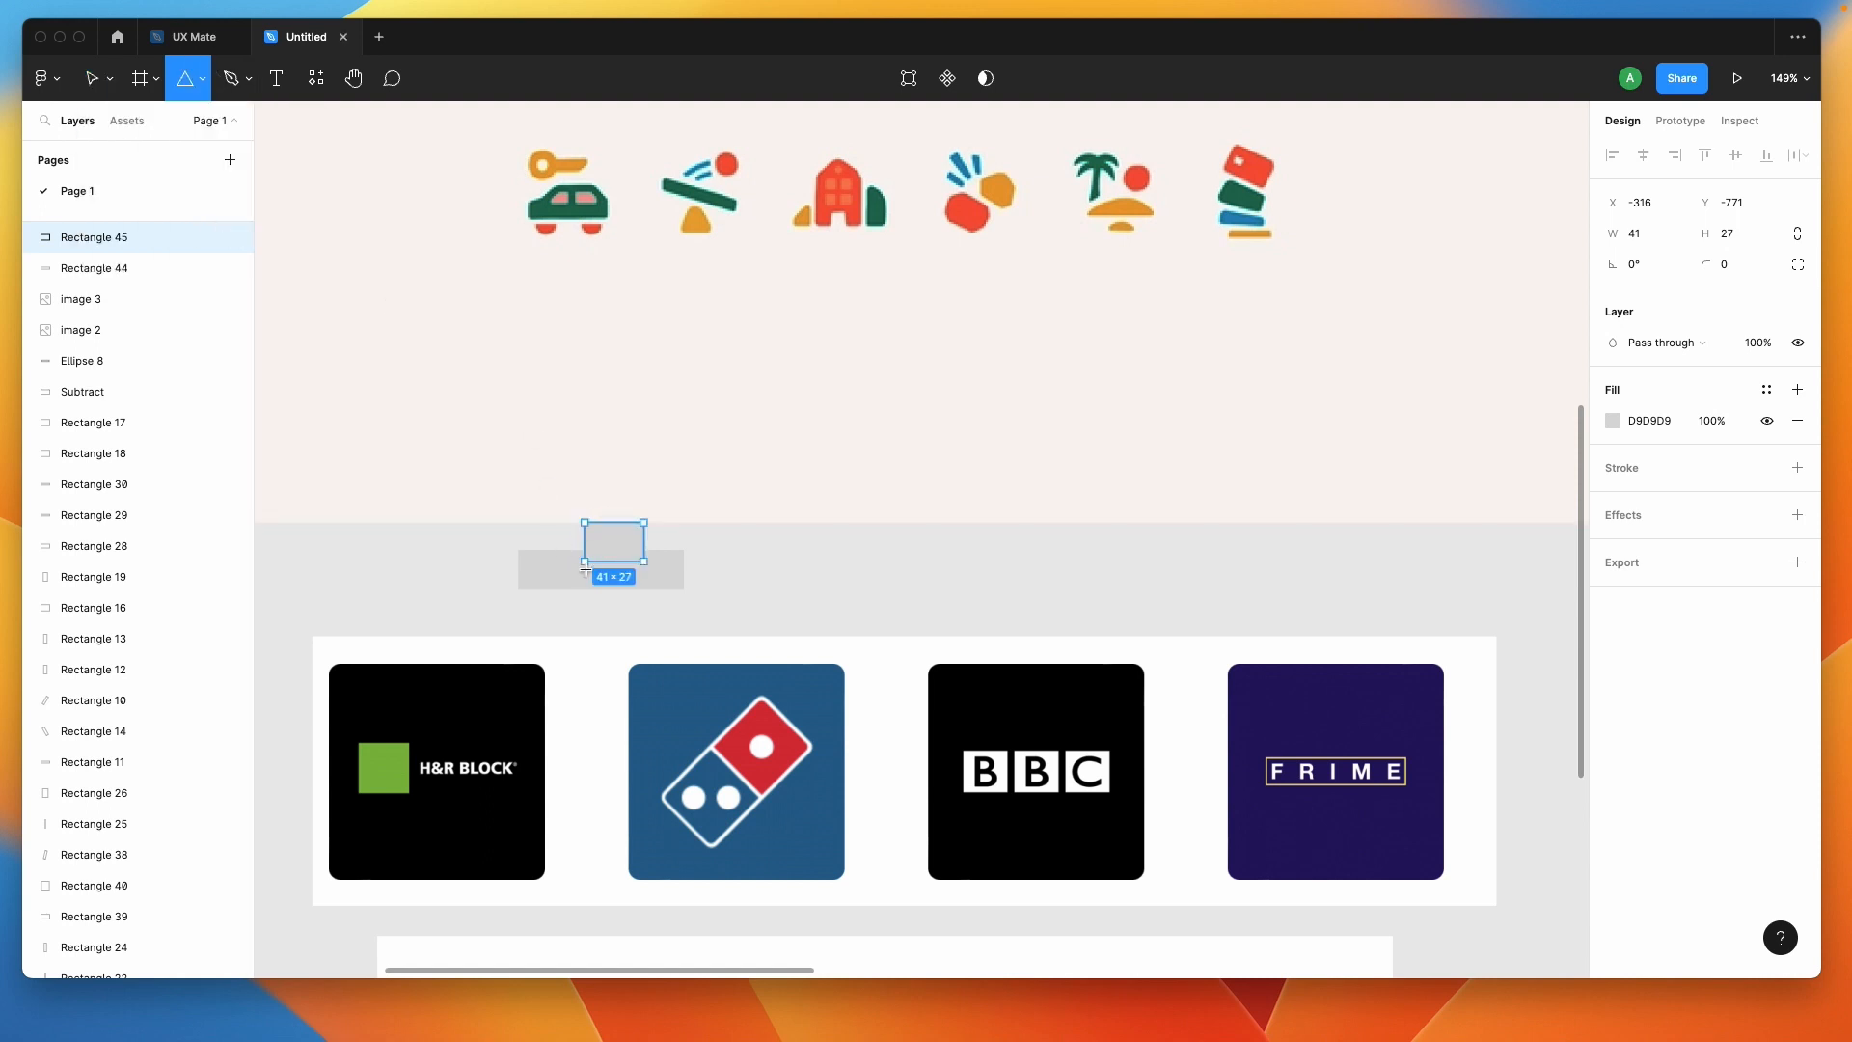
pyautogui.moveTo(556, 530); pyautogui.dragTo(606, 562)
pyautogui.scroll(5, 606, 562)
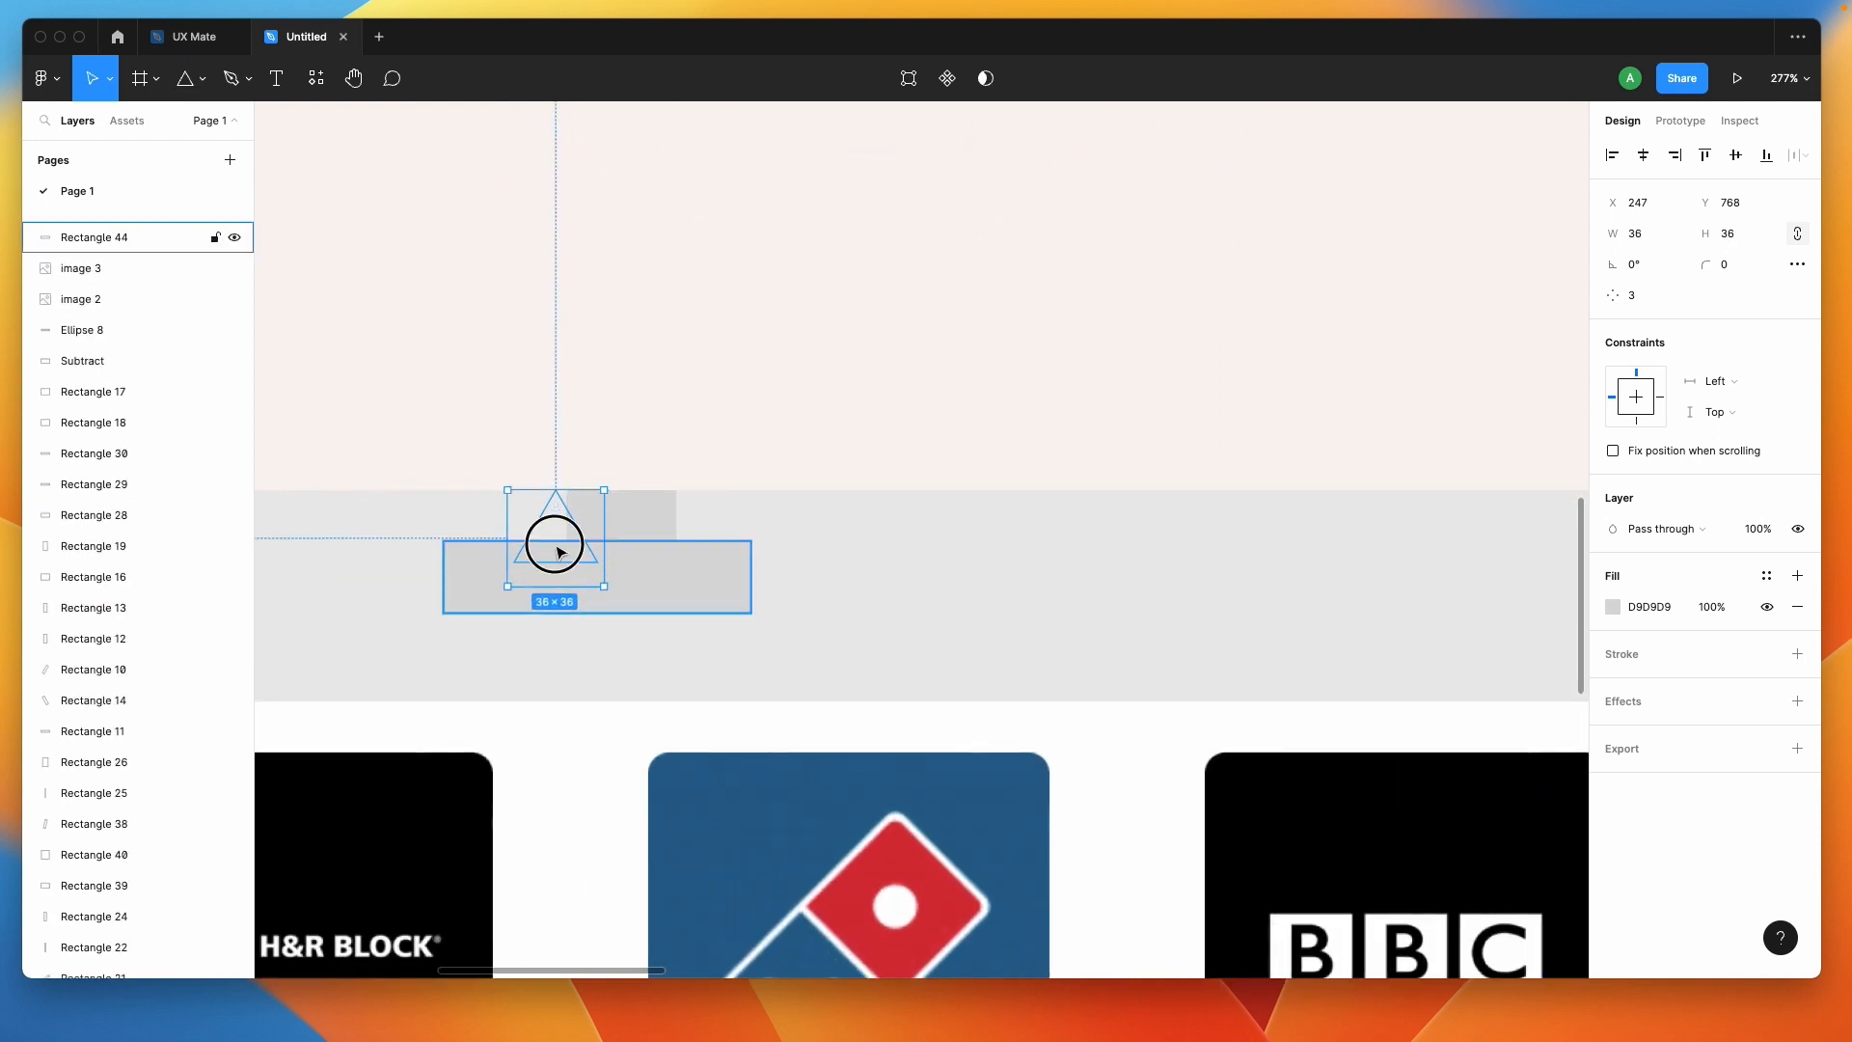
pyautogui.click(557, 552)
pyautogui.click(547, 534)
pyautogui.press('super+z')
pyautogui.press('super+z')
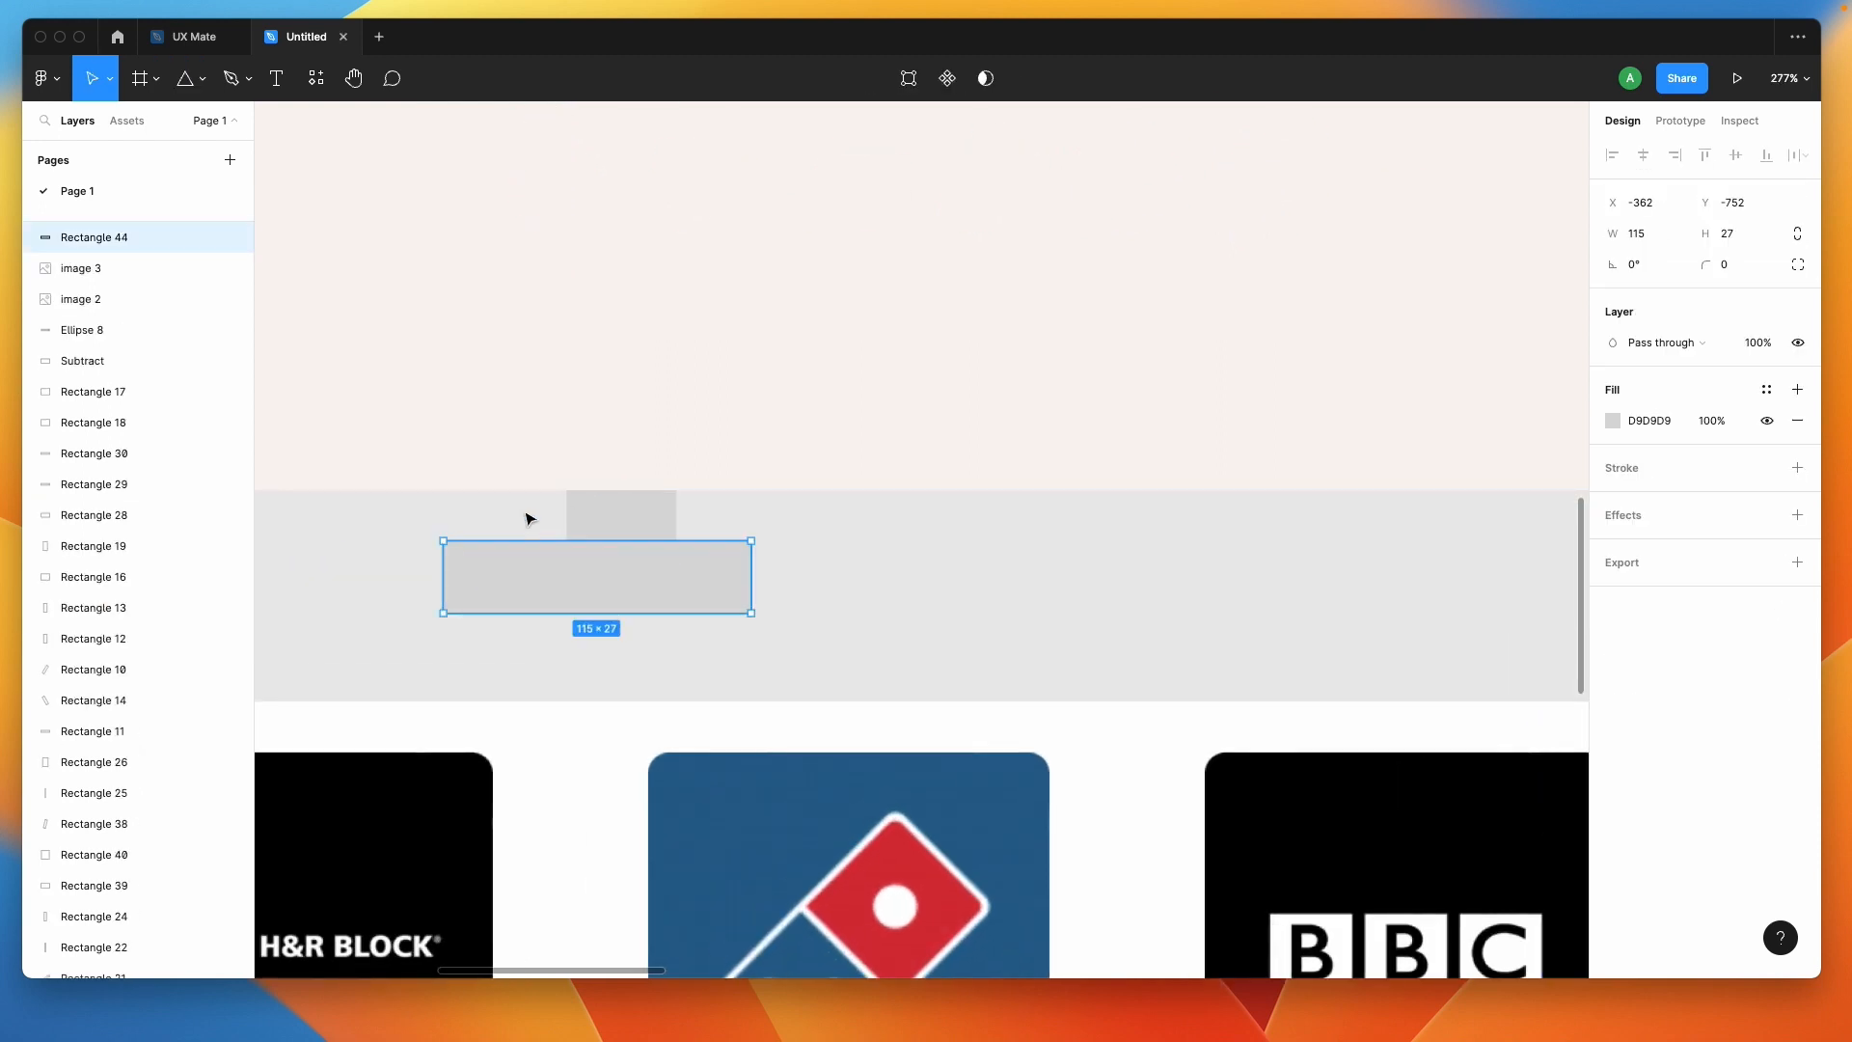
pyautogui.press('Delete')
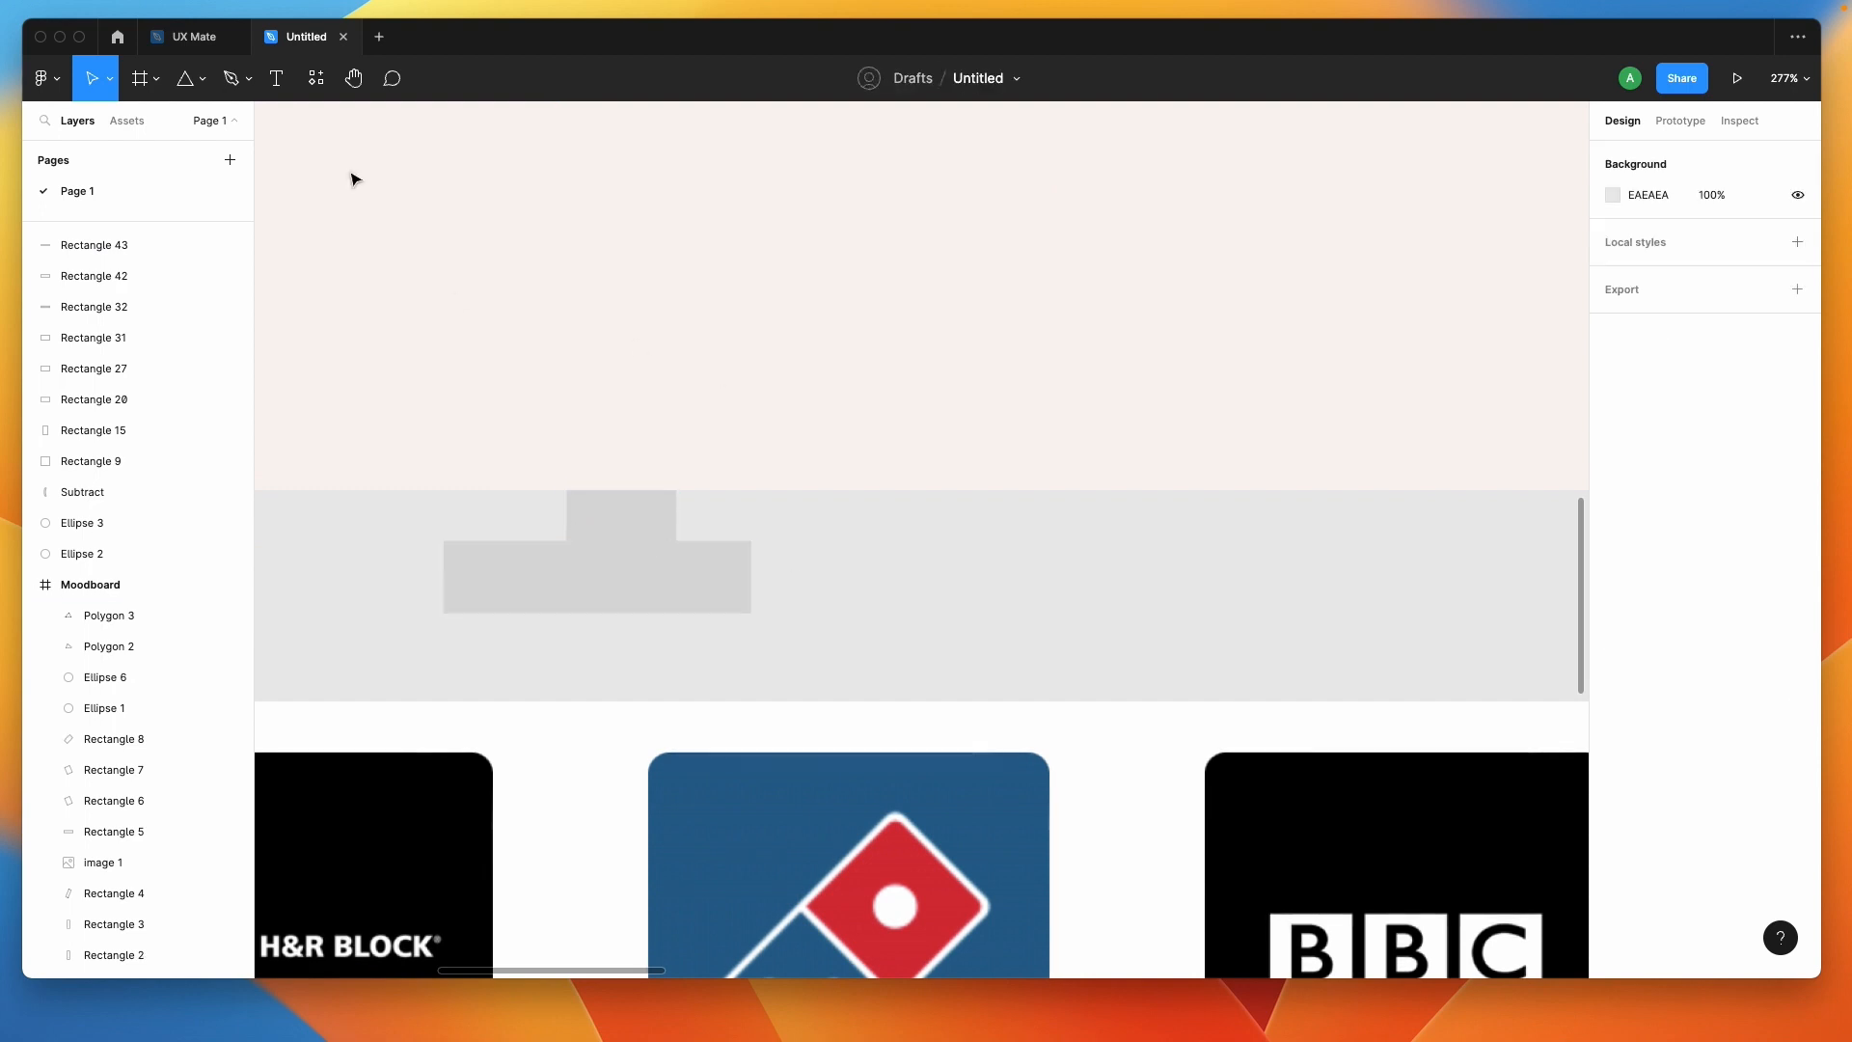
# Add a triangle polygon on each side of the cabin rectangle to form the car's sloping windscreens.
pyautogui.click(185, 78)
pyautogui.moveTo(823, 540)
pyautogui.mouseDown()
pyautogui.moveTo(888, 590)
pyautogui.moveTo(505, 521)
pyautogui.moveTo(683, 527)
pyautogui.mouseUp()
pyautogui.click(889, 579)
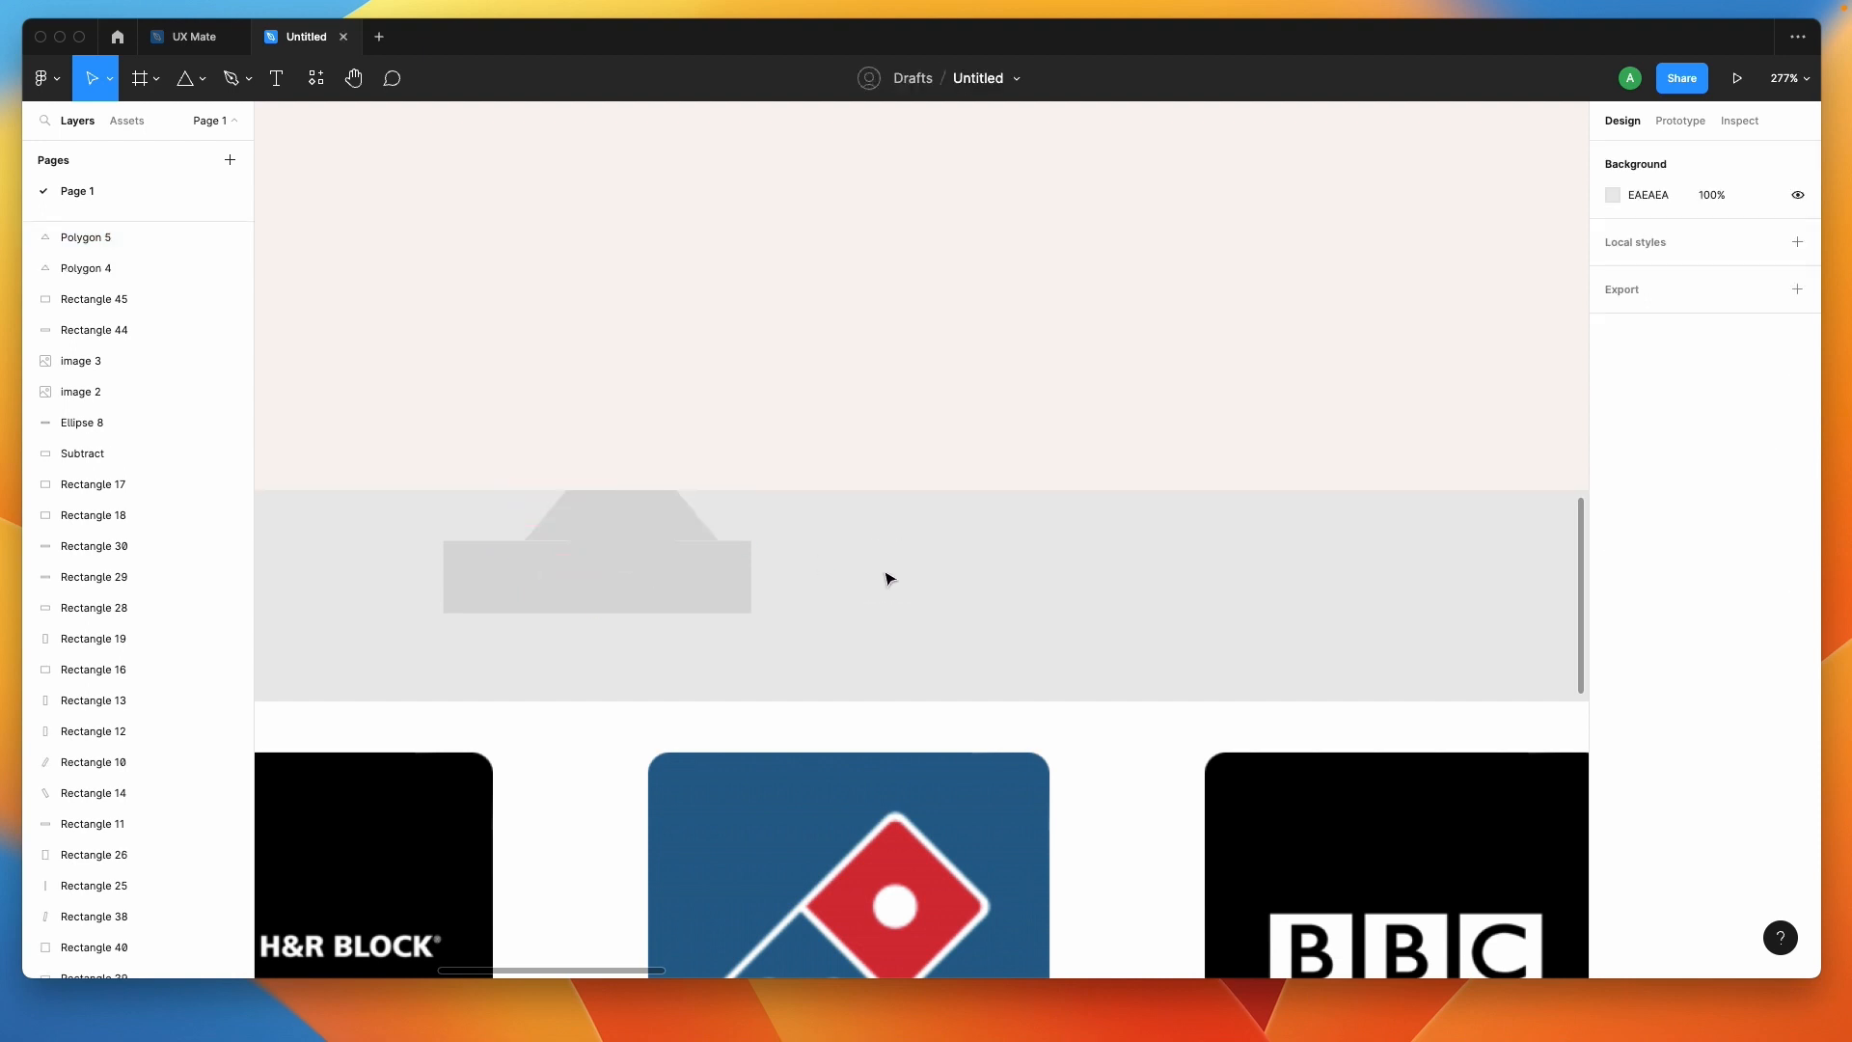
# Add two equal circles along the lower edge of the car body rectangle as its wheels.
pyautogui.scroll(-5, 888, 578)
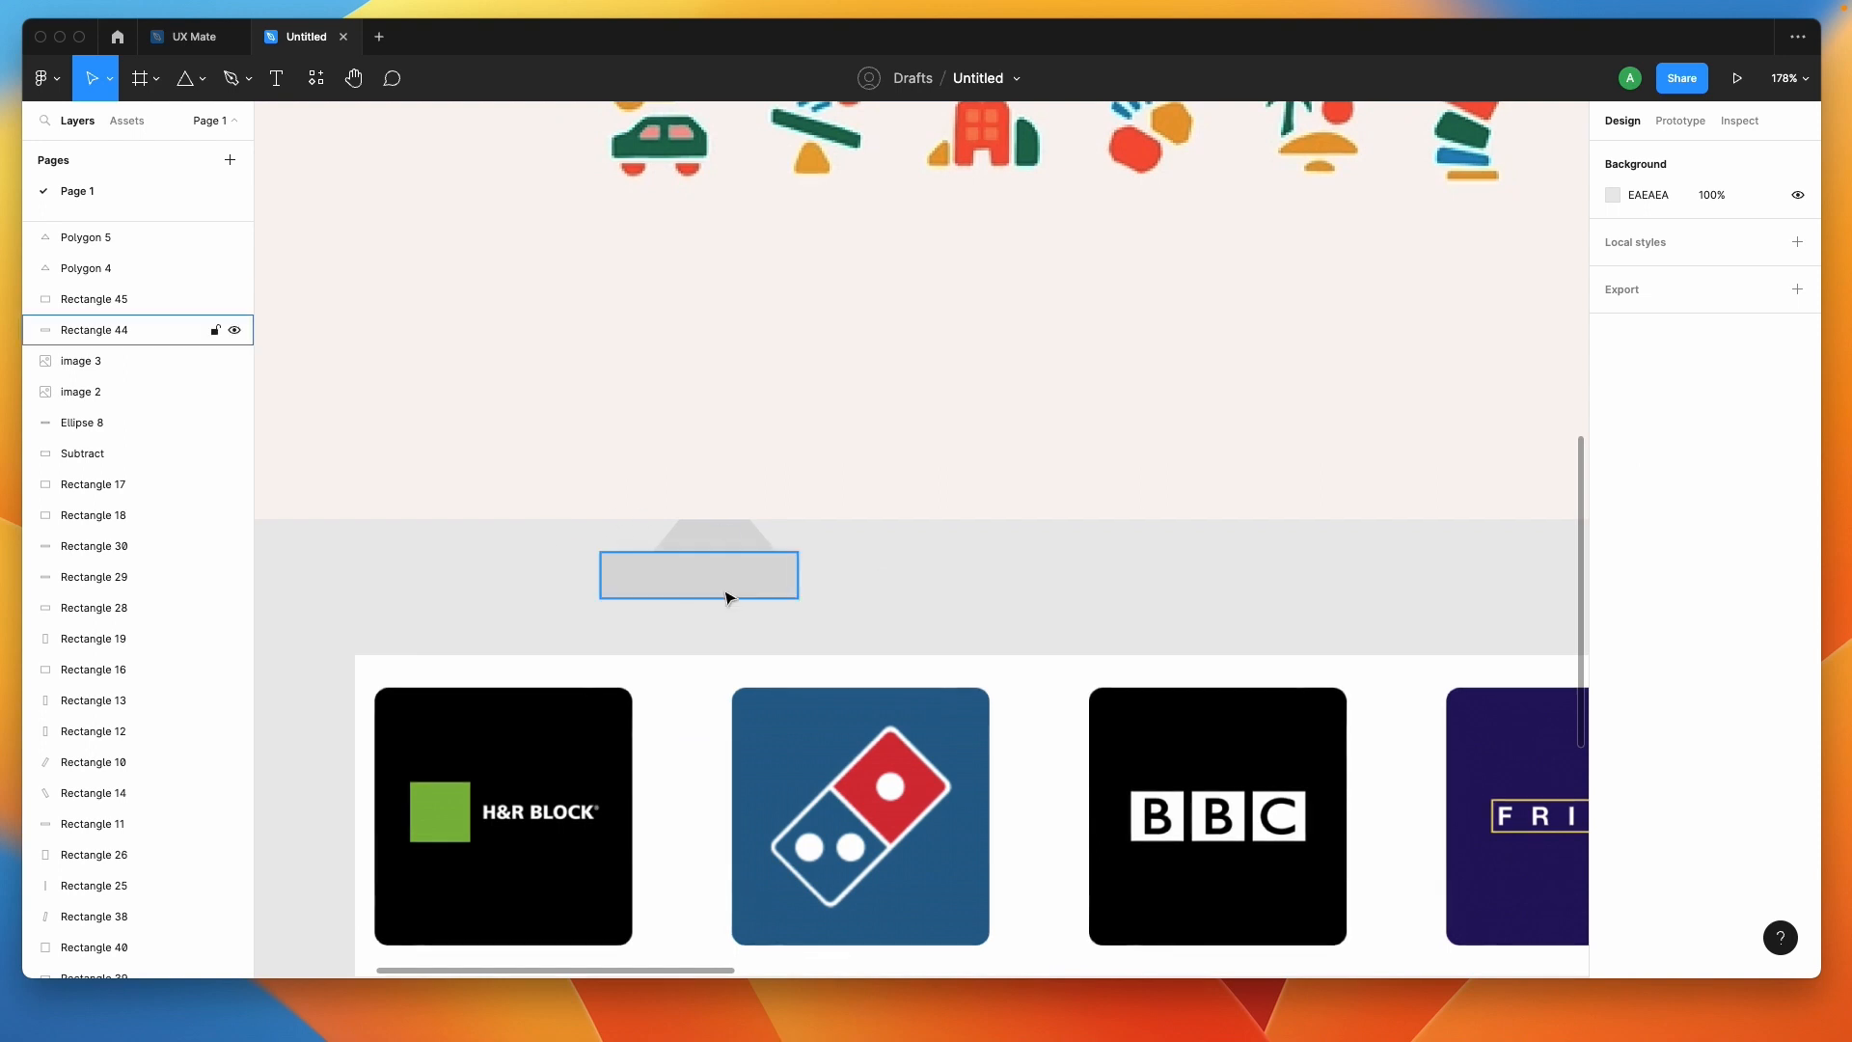
pyautogui.scroll(-2, 726, 590)
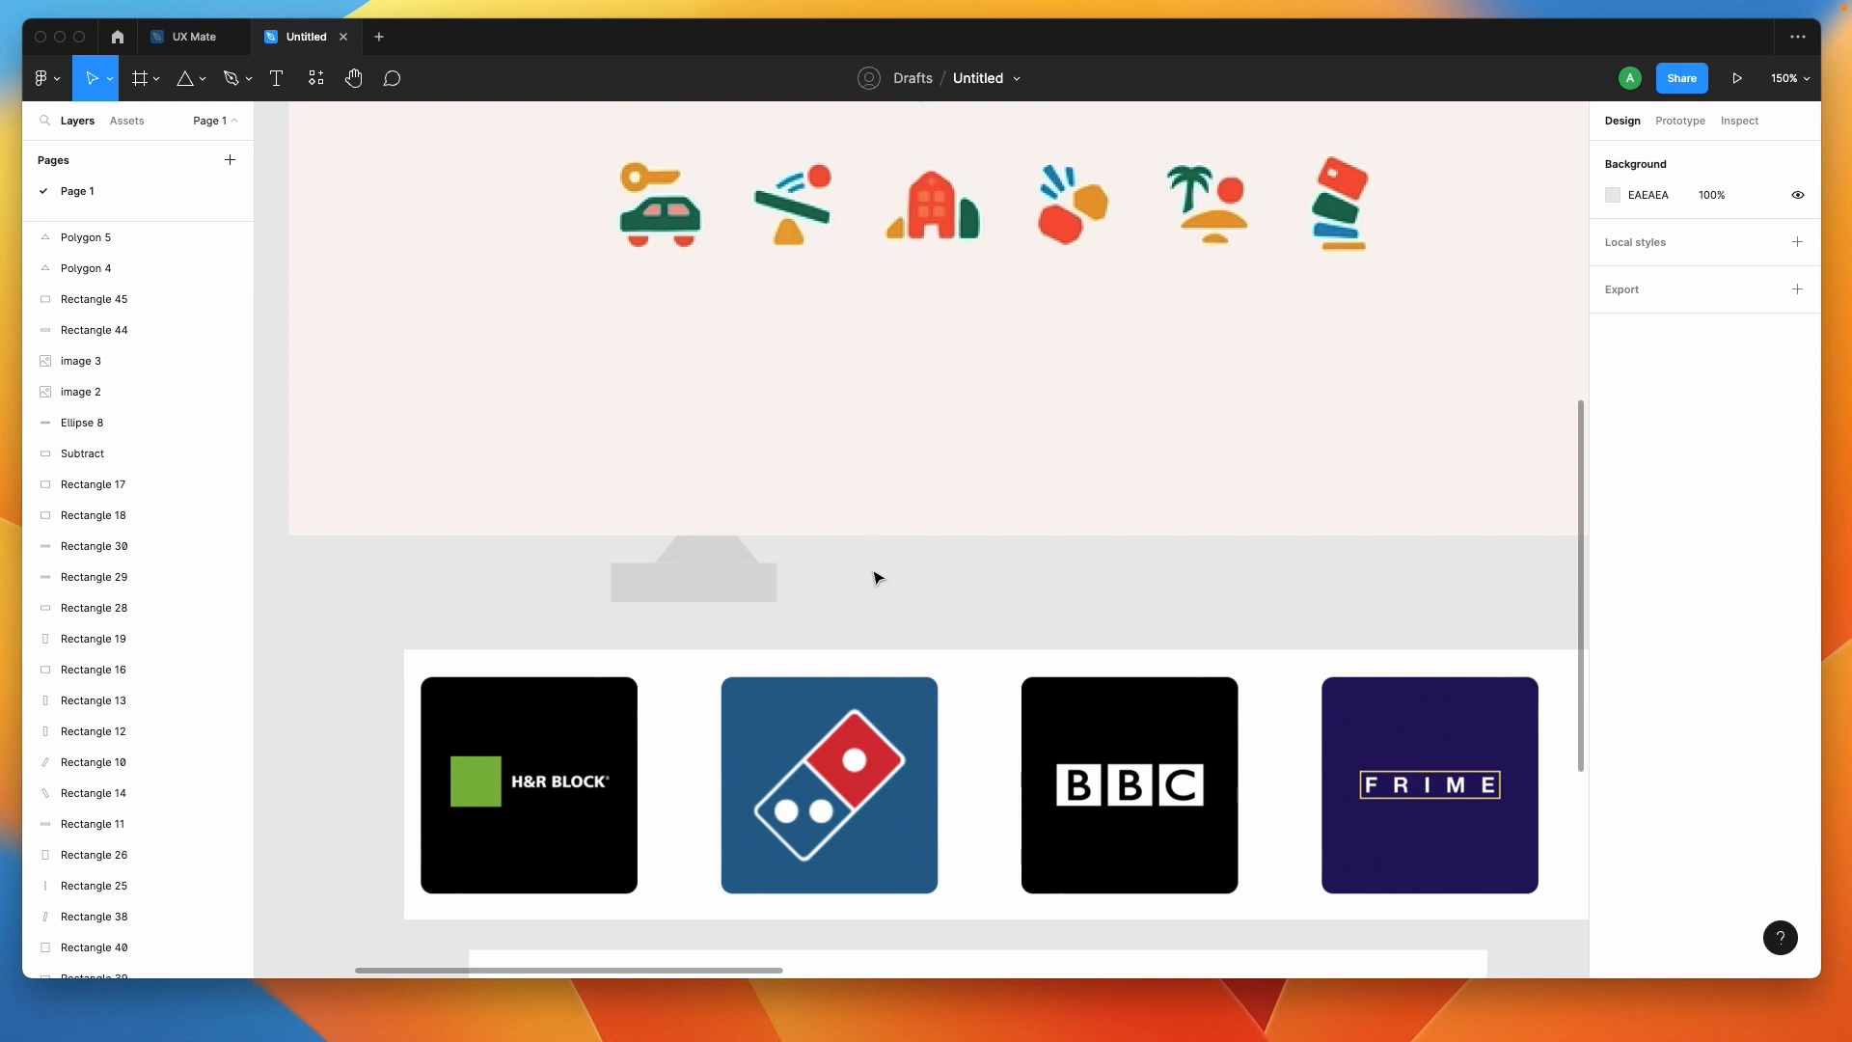
pyautogui.click(202, 78)
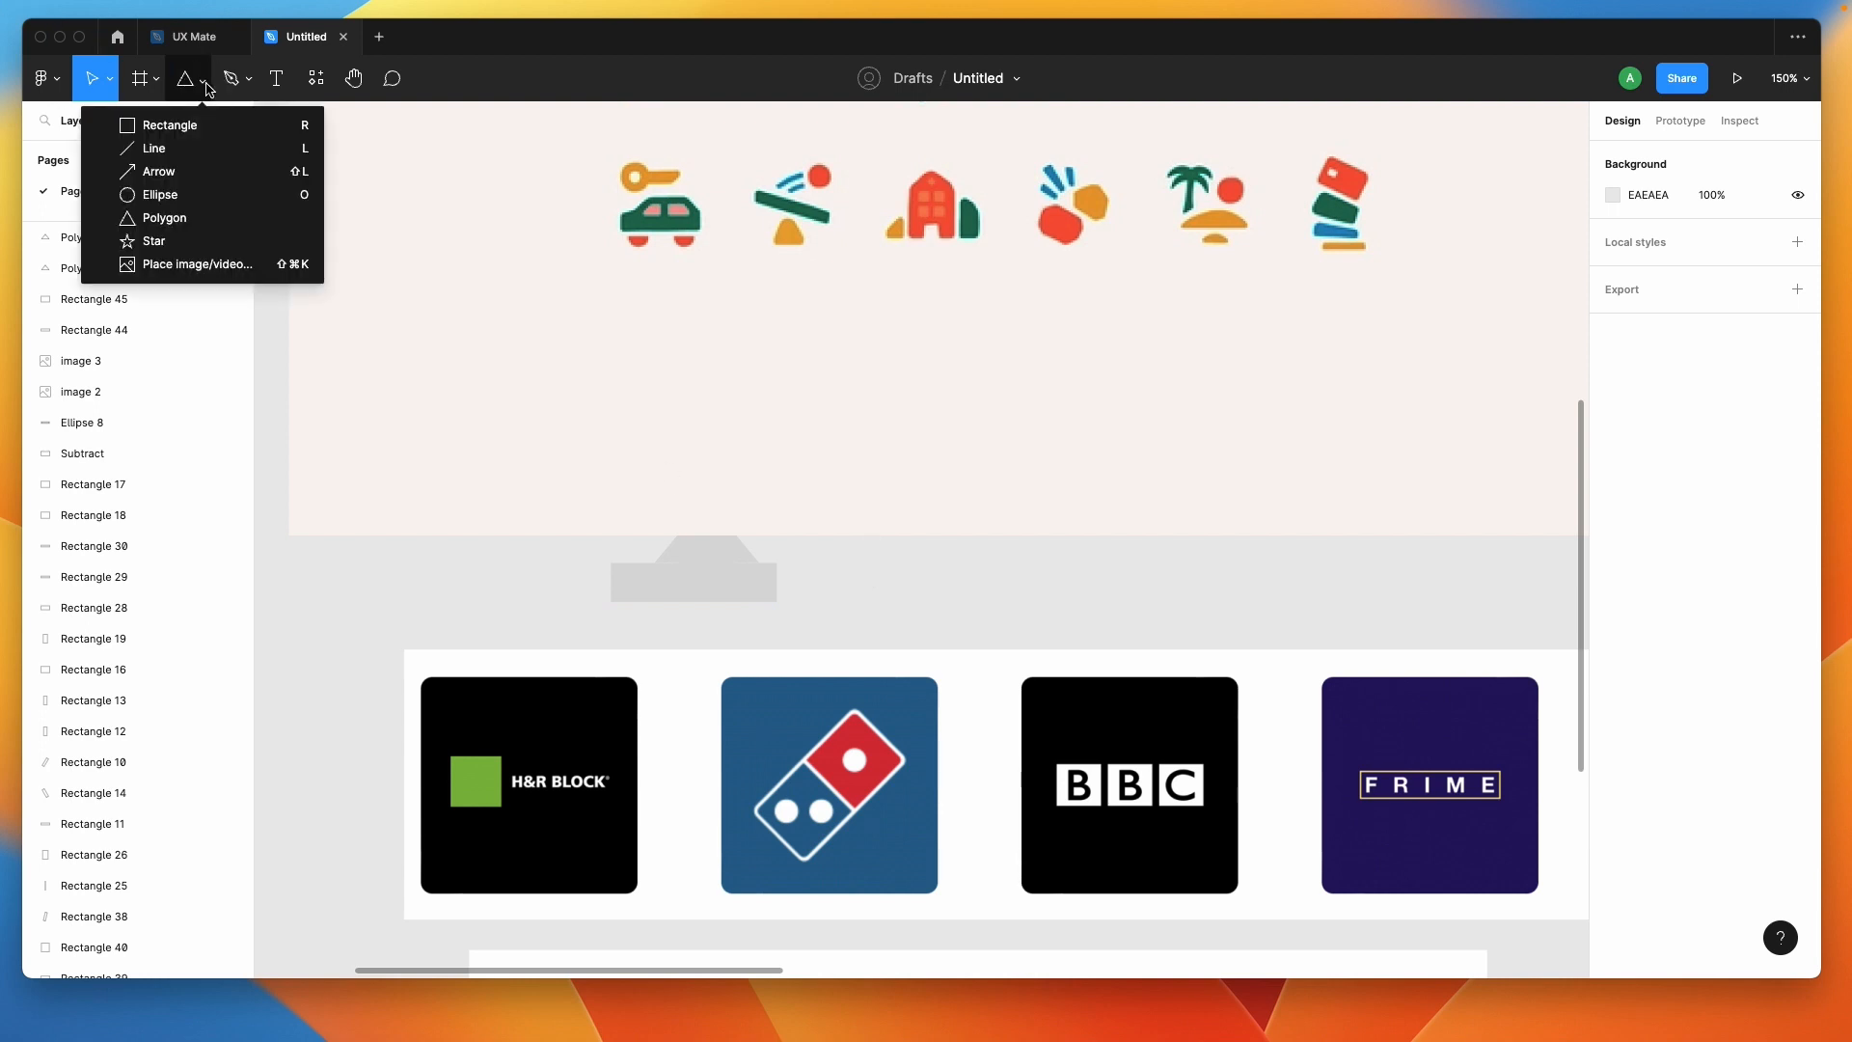
pyautogui.click(176, 203)
pyautogui.moveTo(635, 581)
pyautogui.mouseDown()
pyautogui.moveTo(677, 623)
pyautogui.moveTo(719, 604)
pyautogui.moveTo(731, 619)
pyautogui.mouseUp()
pyautogui.click(835, 615)
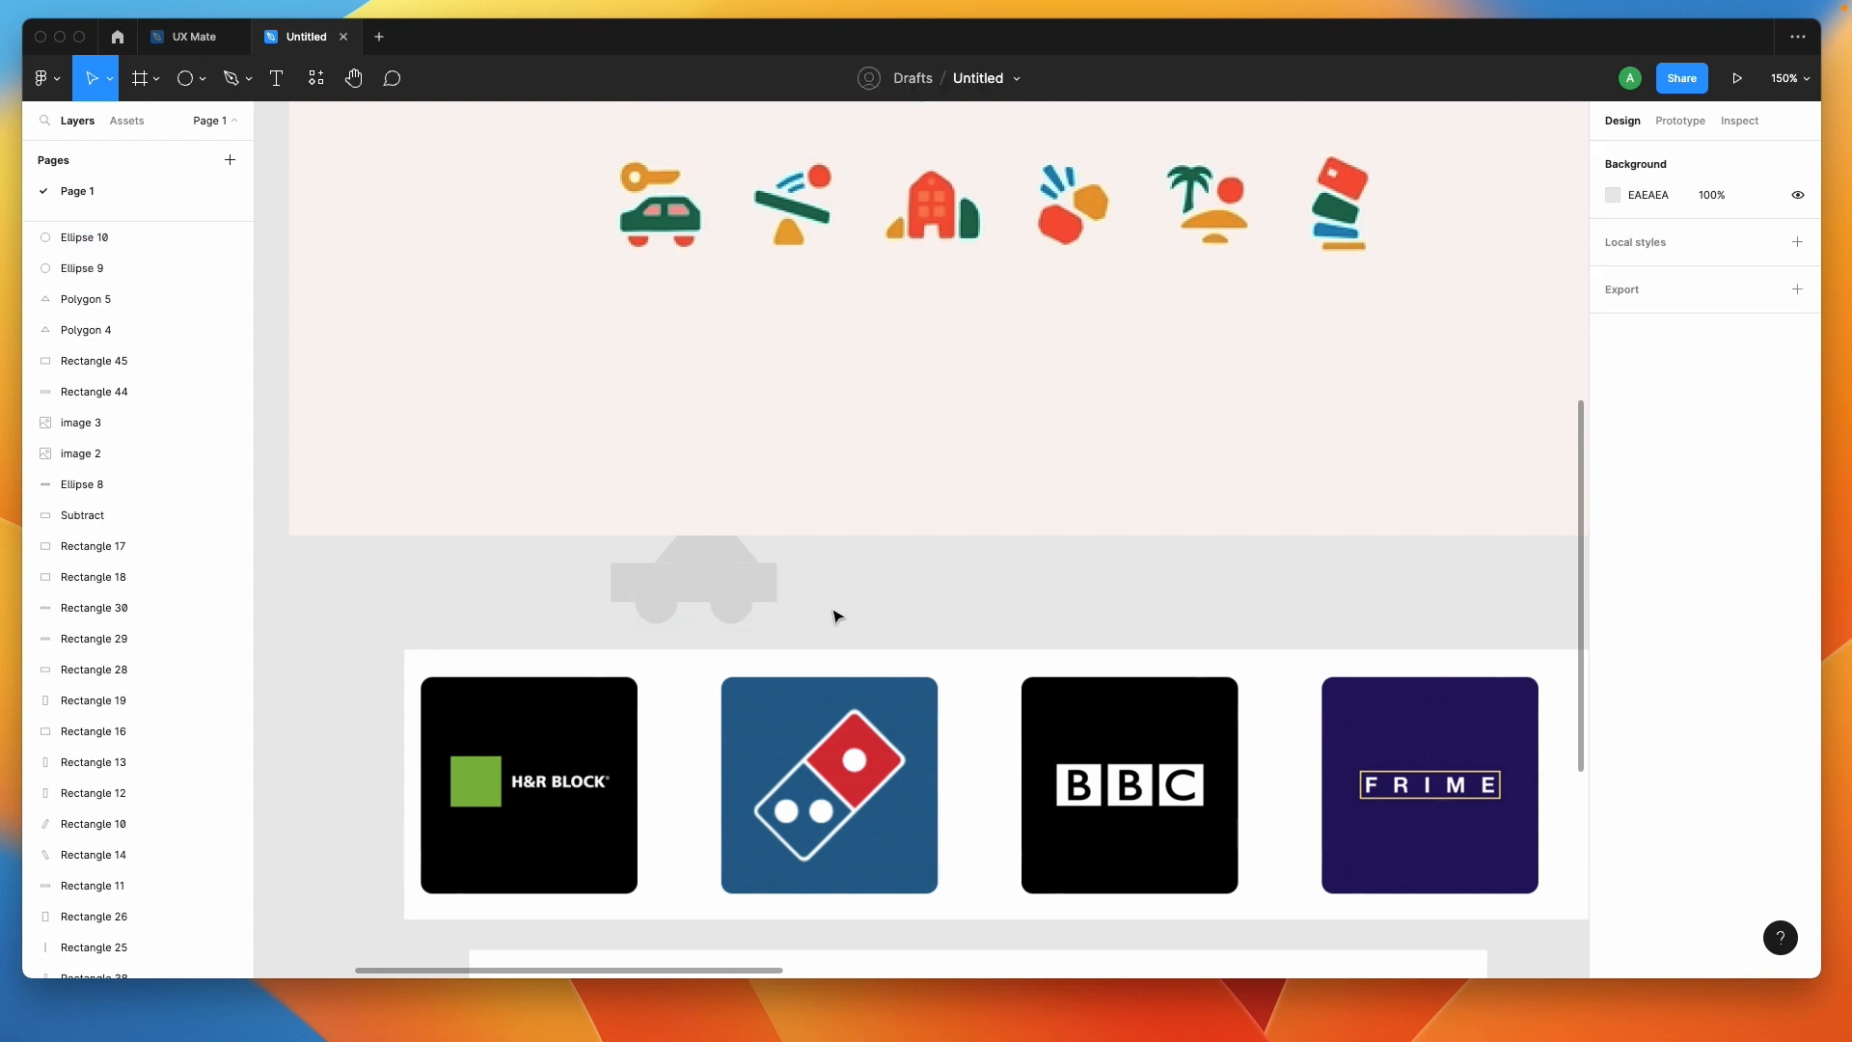
# Recolour all the car's shapes with the green 006B52 sampled from the car icon in the moodboard.
pyautogui.moveTo(558, 542); pyautogui.dragTo(799, 630)
pyautogui.press('i')
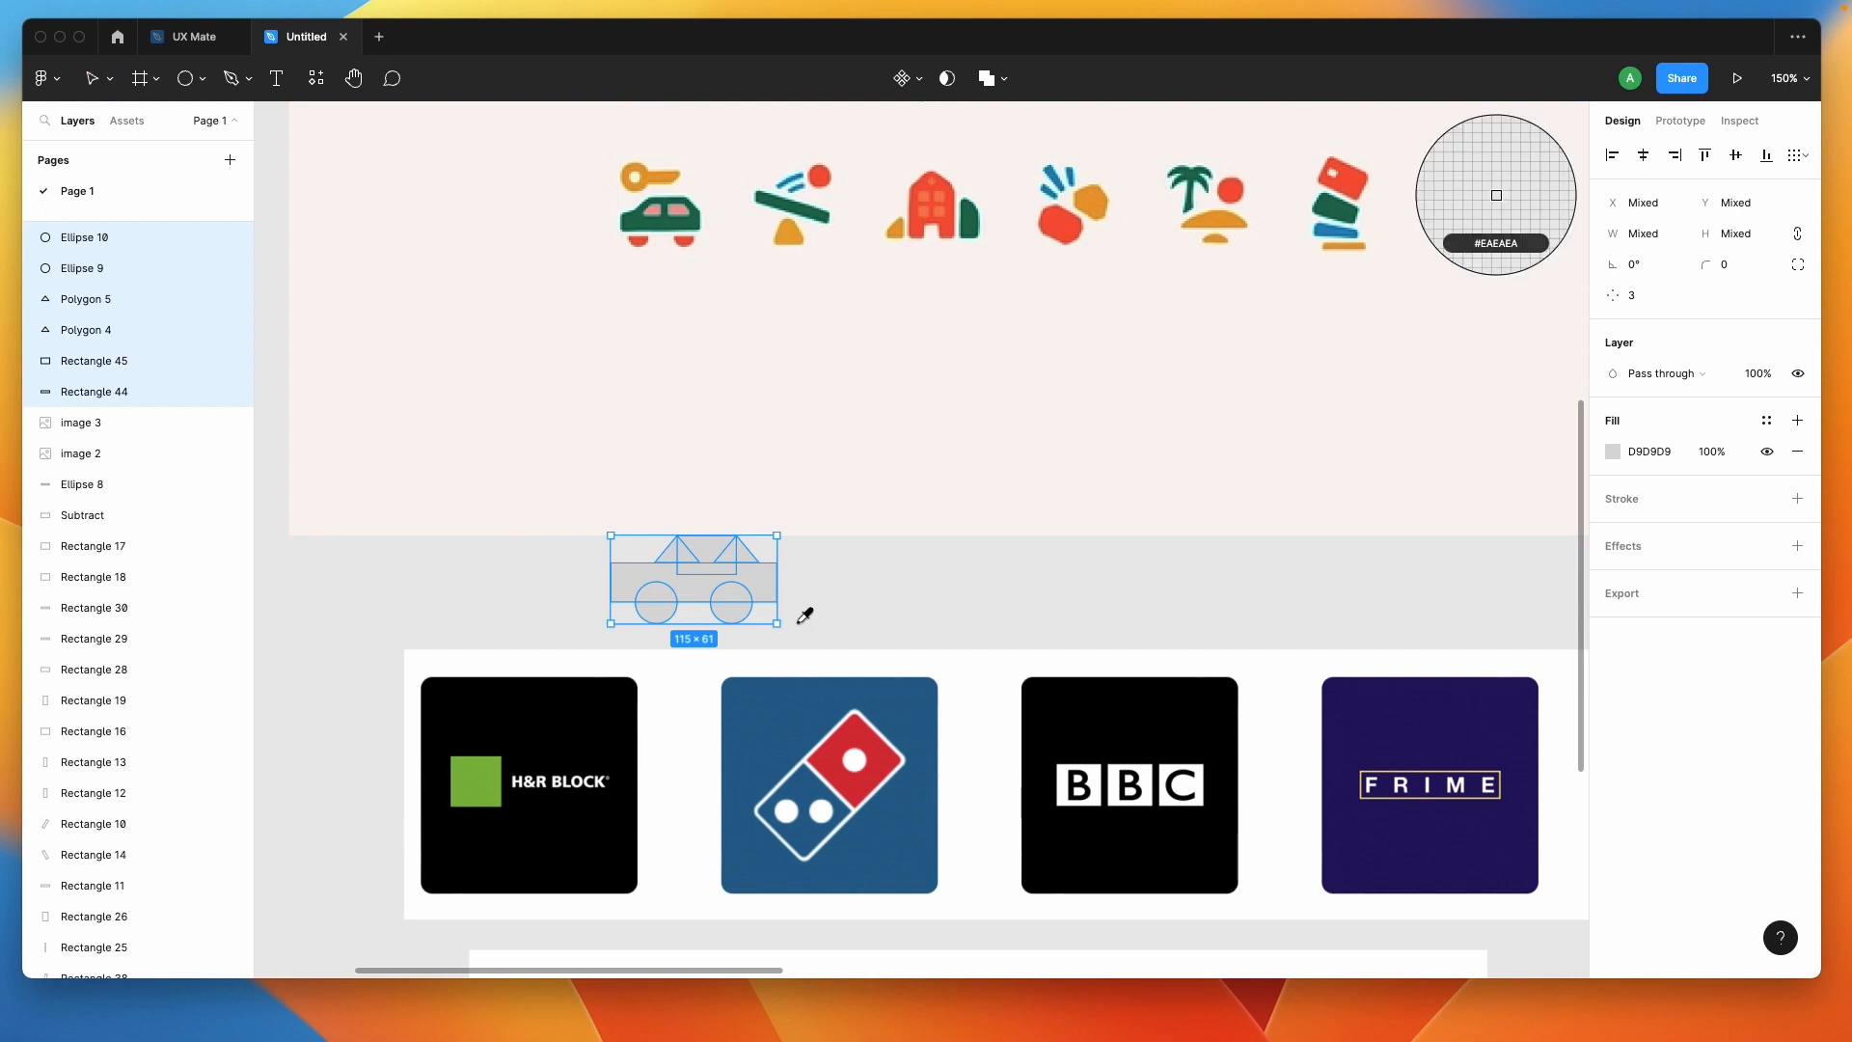
pyautogui.click(666, 220)
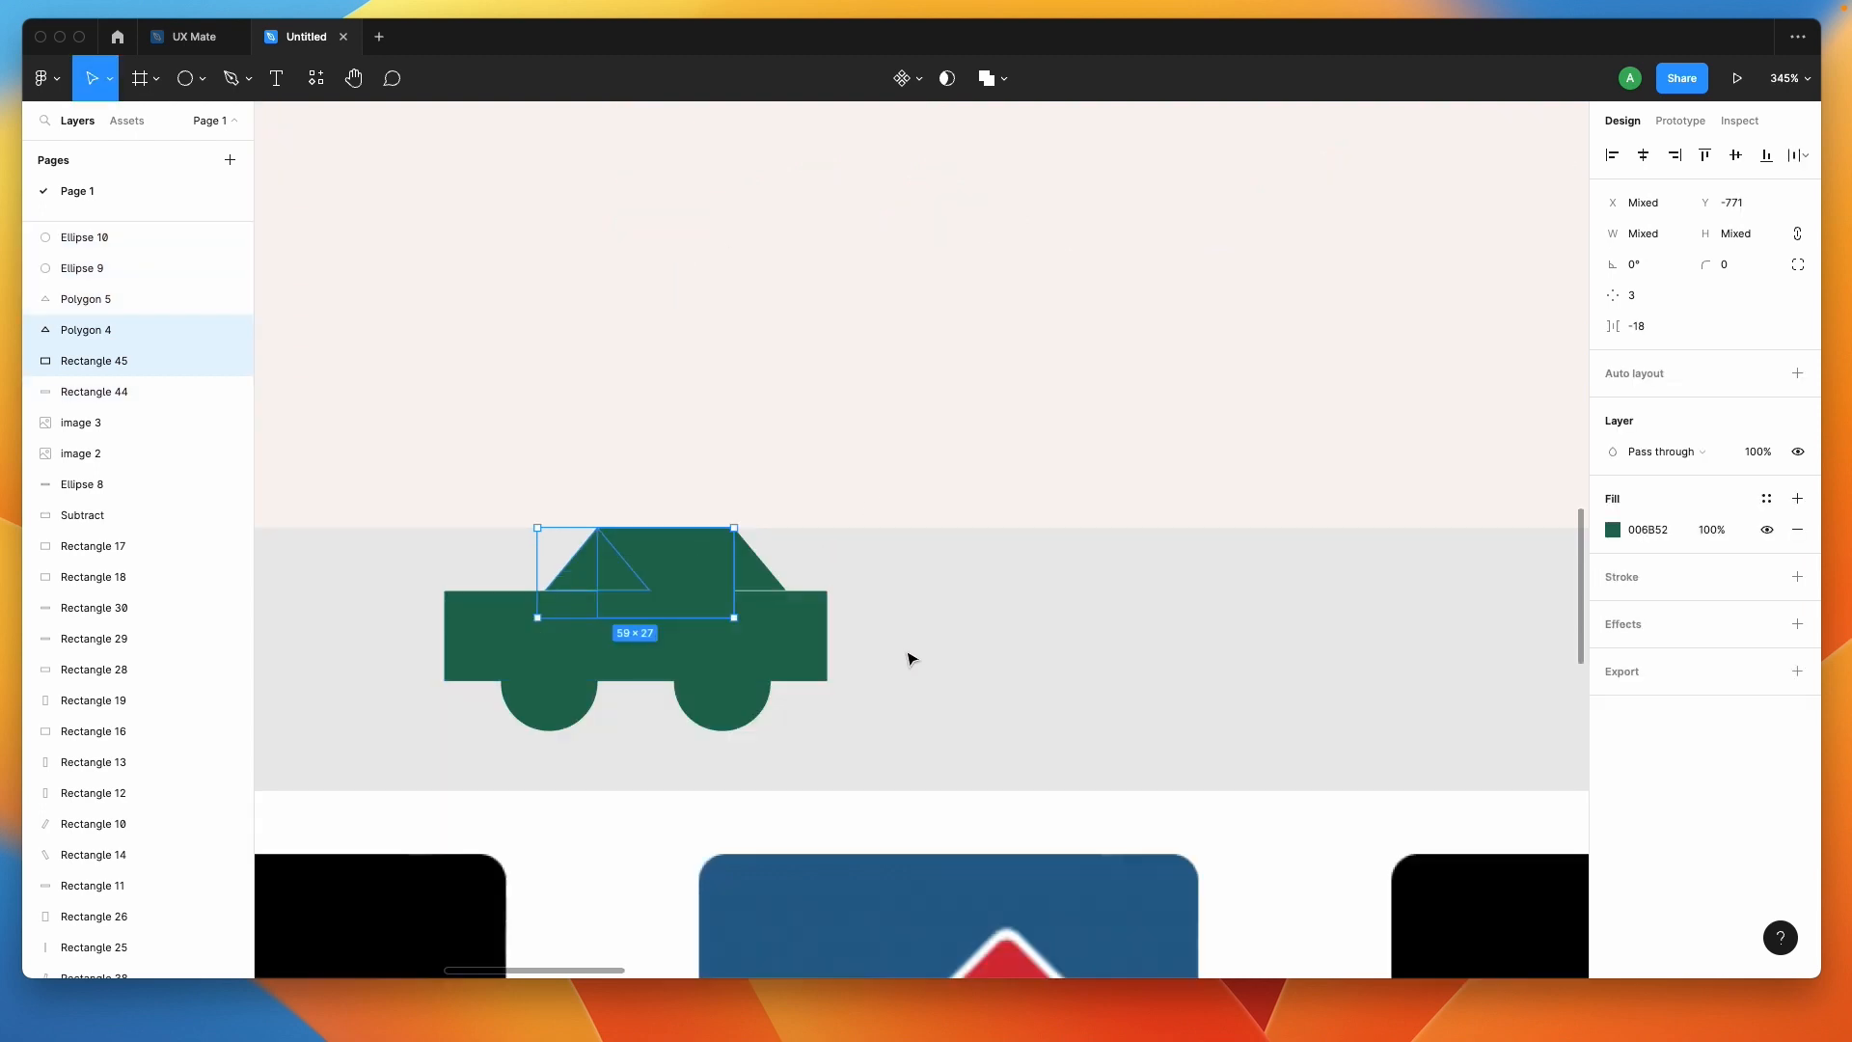
pyautogui.hscroll(-1, 909, 659)
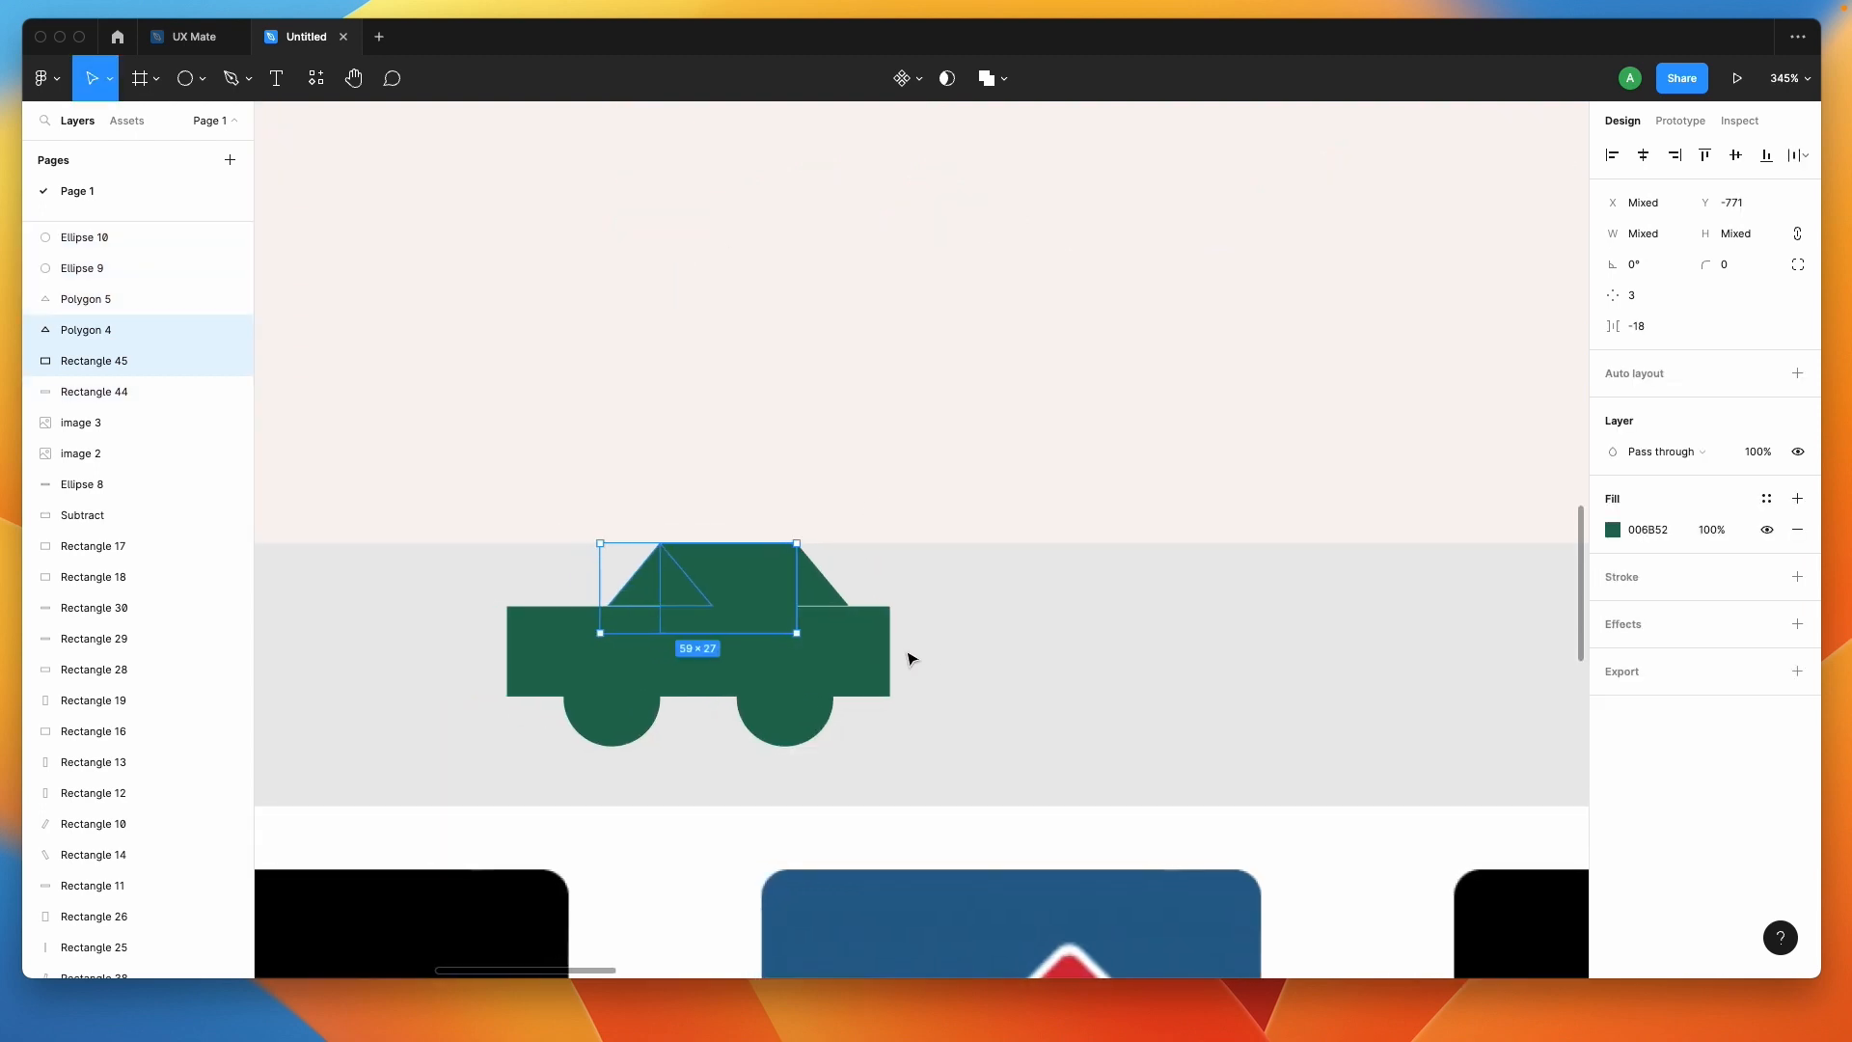
pyautogui.click(1006, 82)
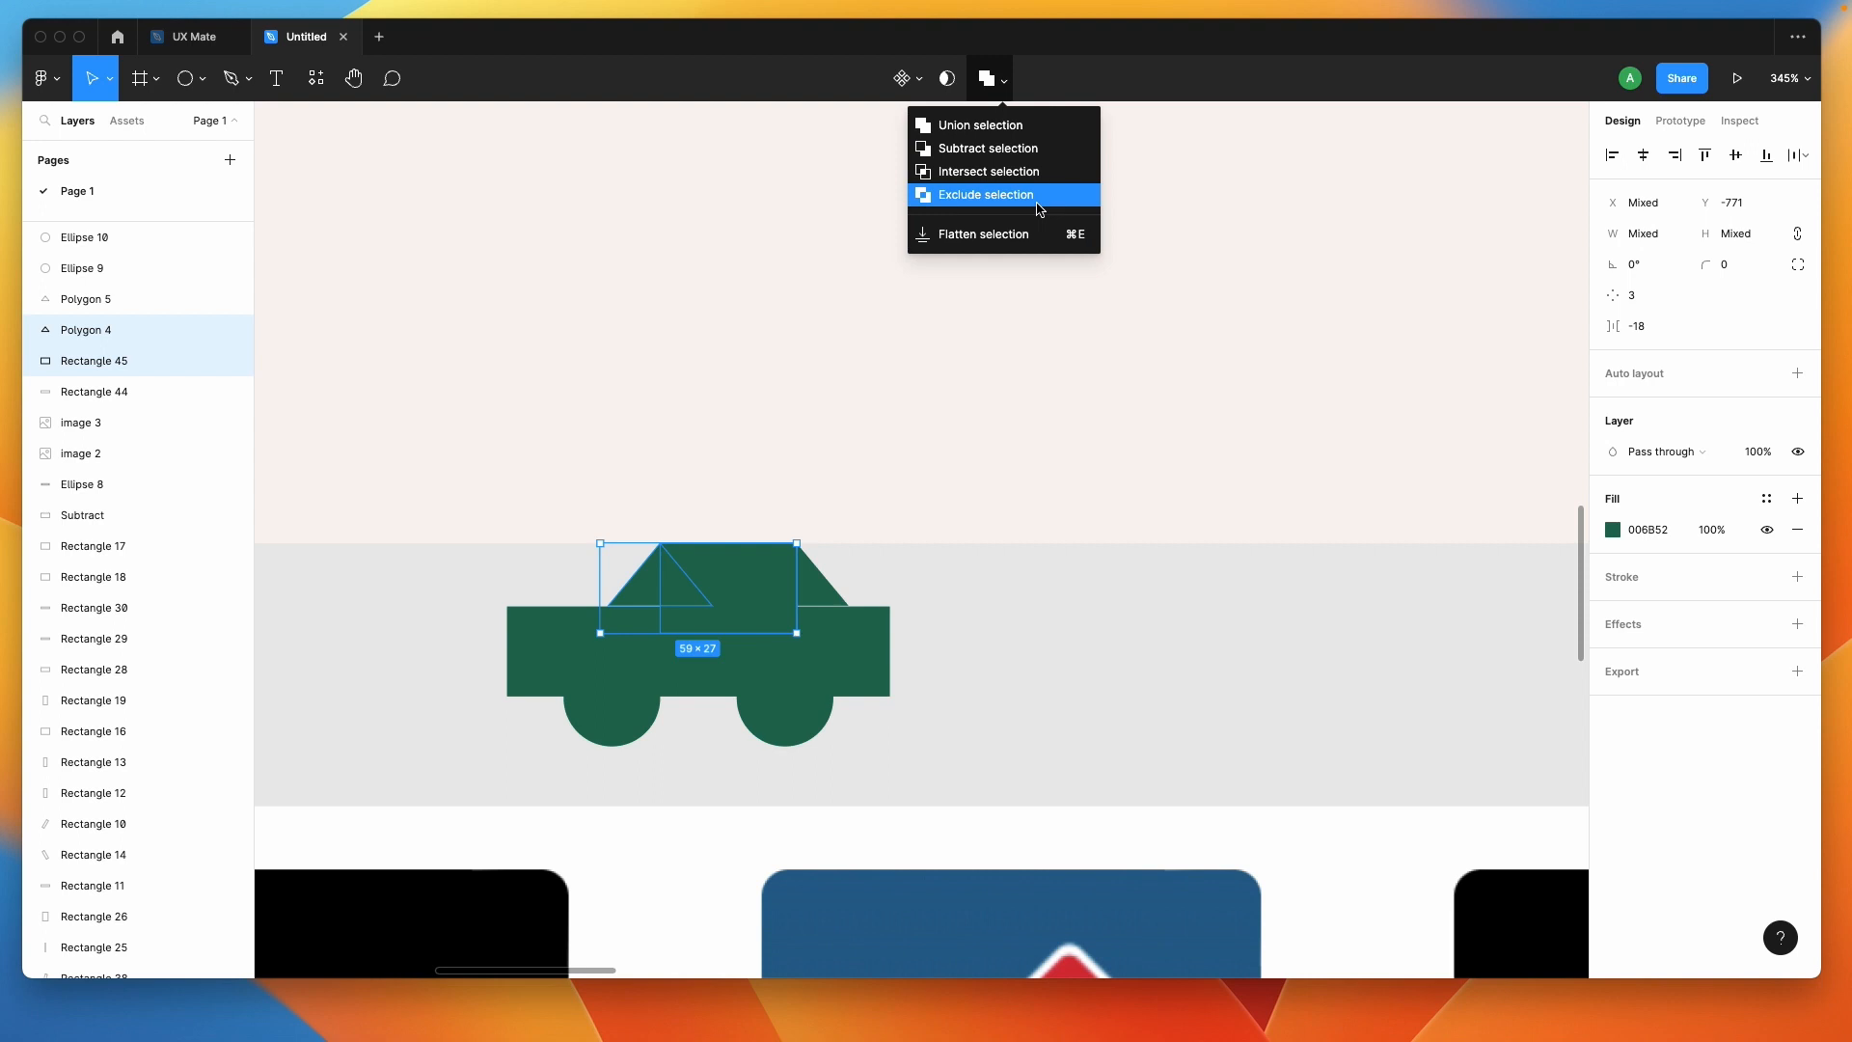
pyautogui.click(1026, 640)
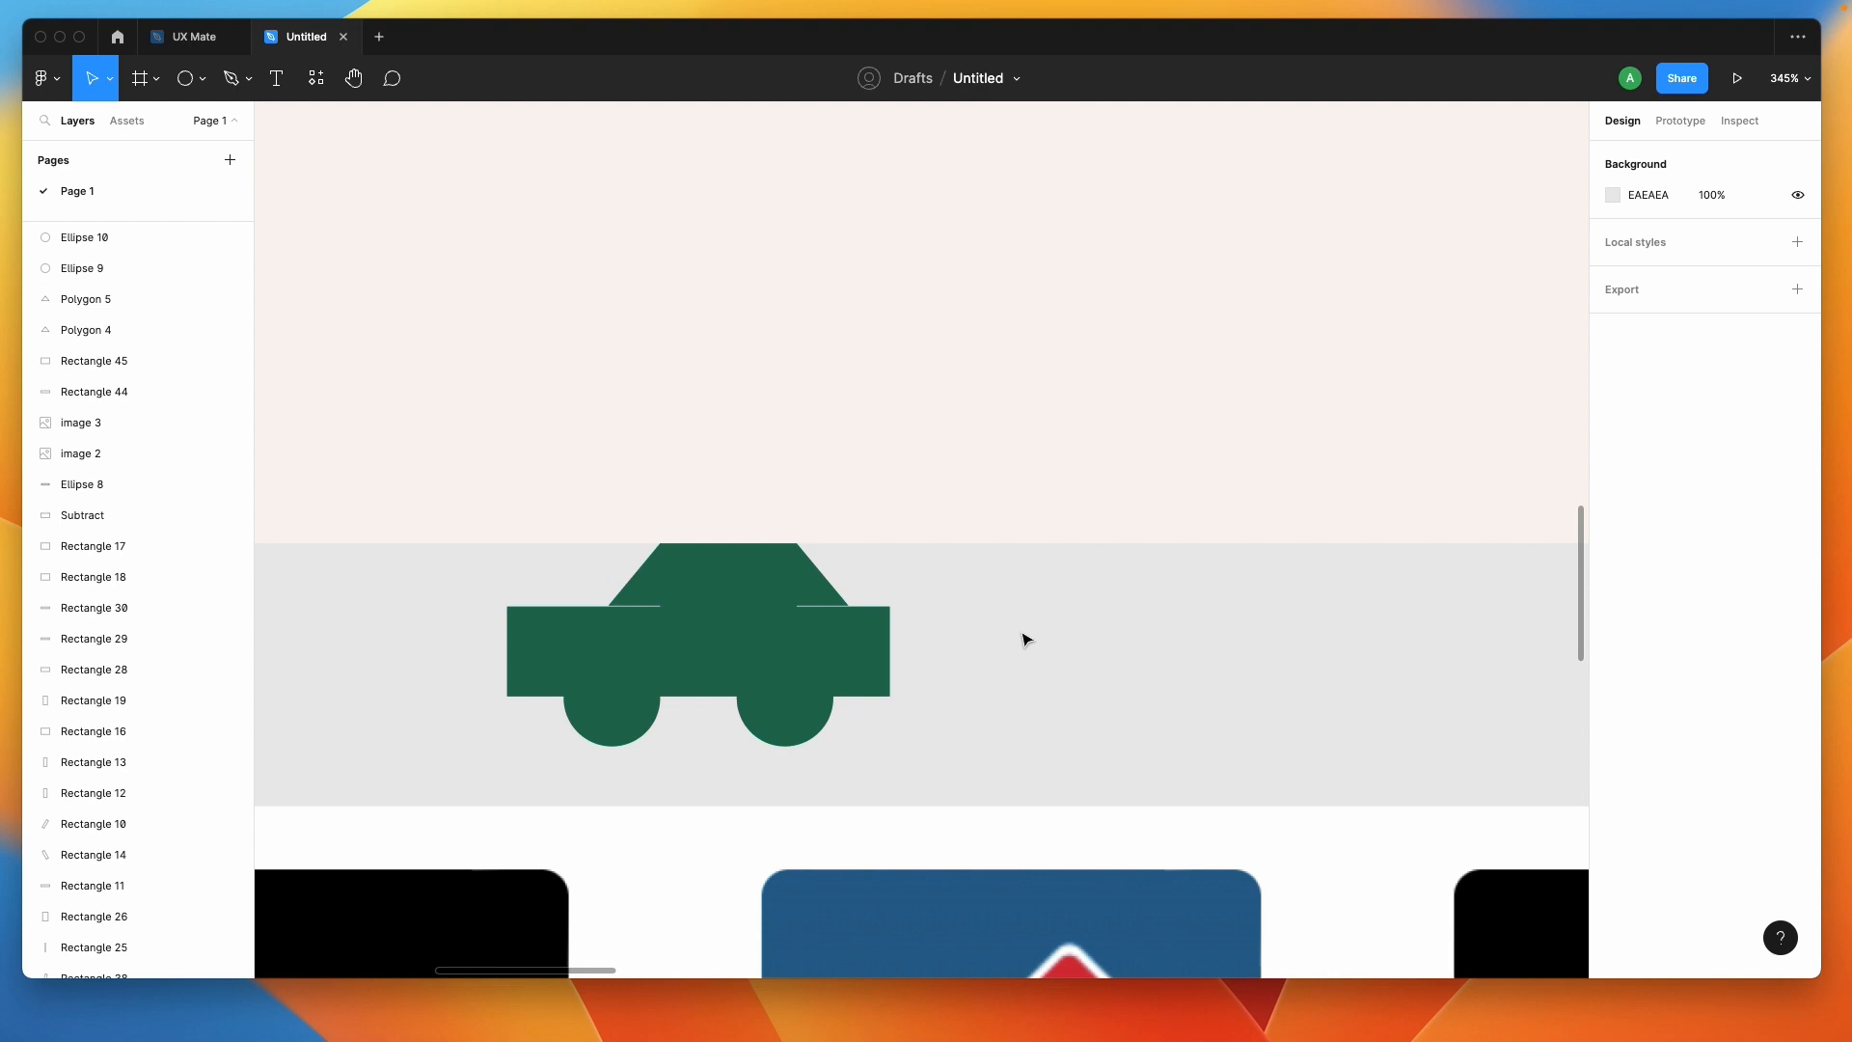
pyautogui.scroll(-10, 1025, 640)
pyautogui.click(888, 628)
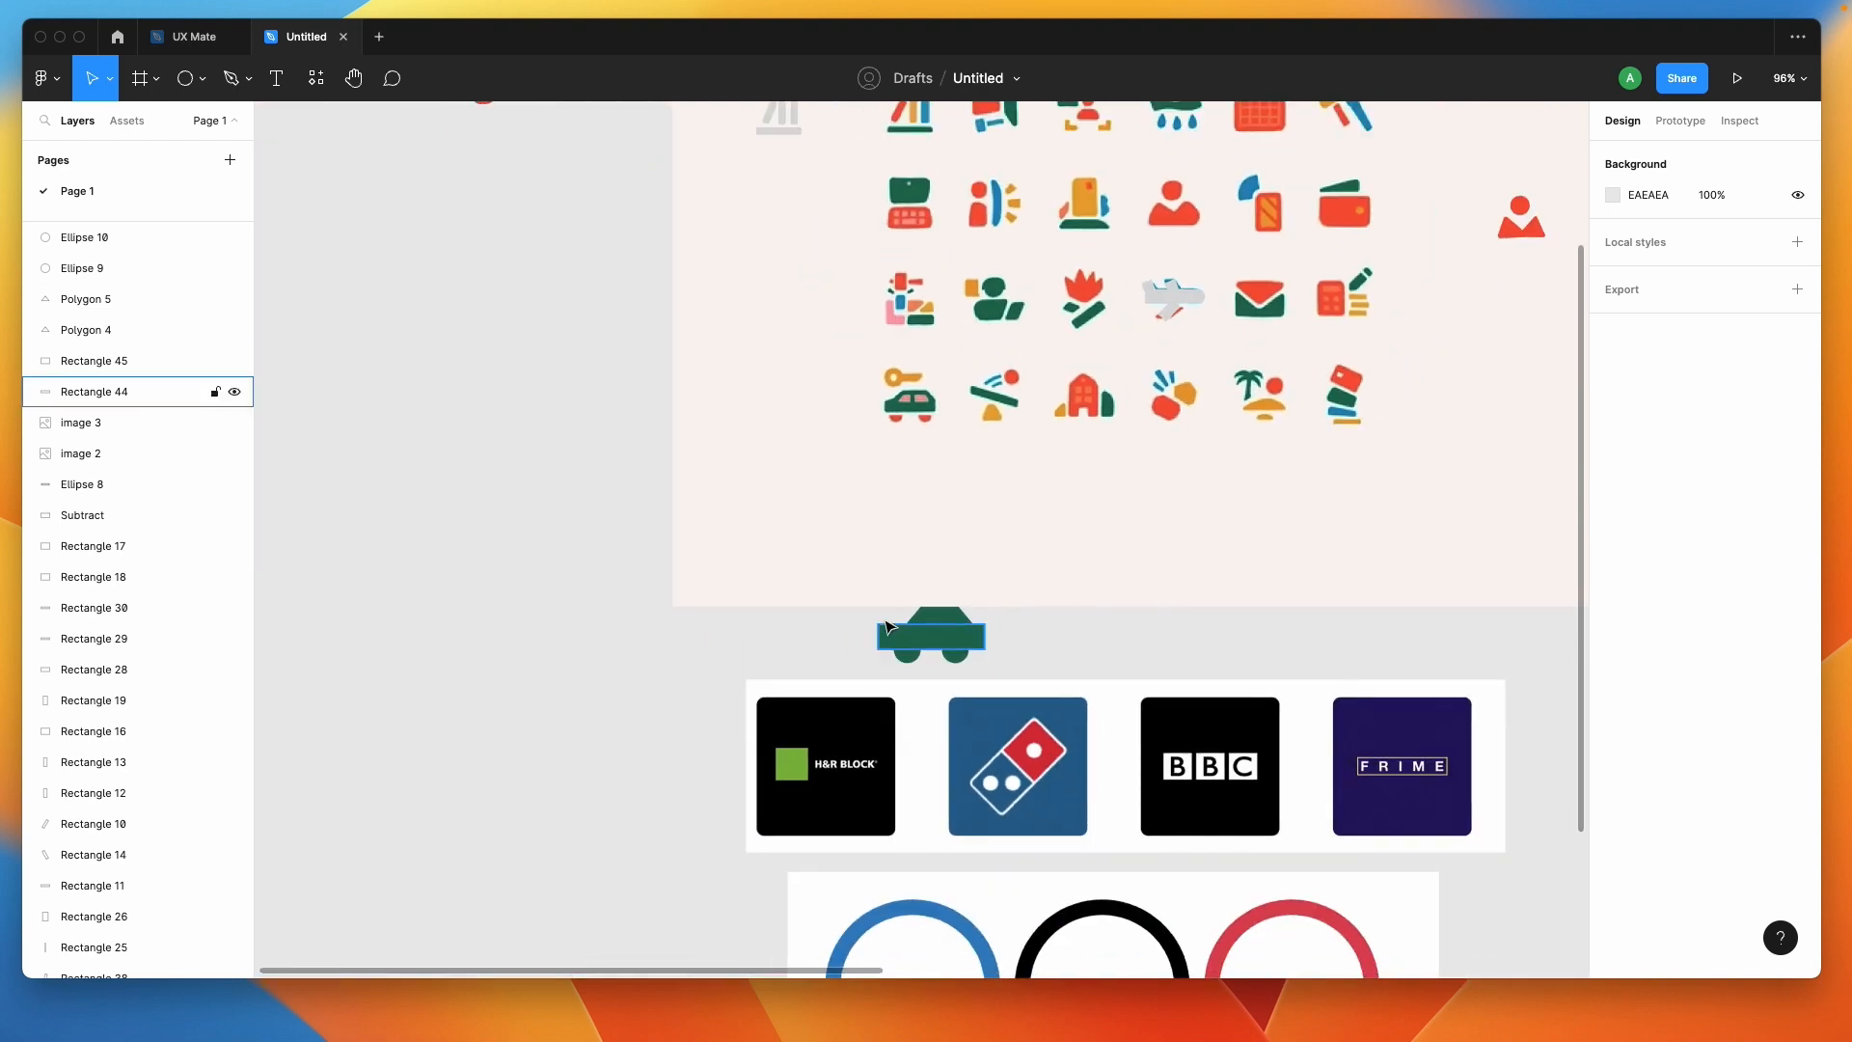
pyautogui.moveTo(843, 620); pyautogui.dragTo(996, 649)
pyautogui.click(1045, 652)
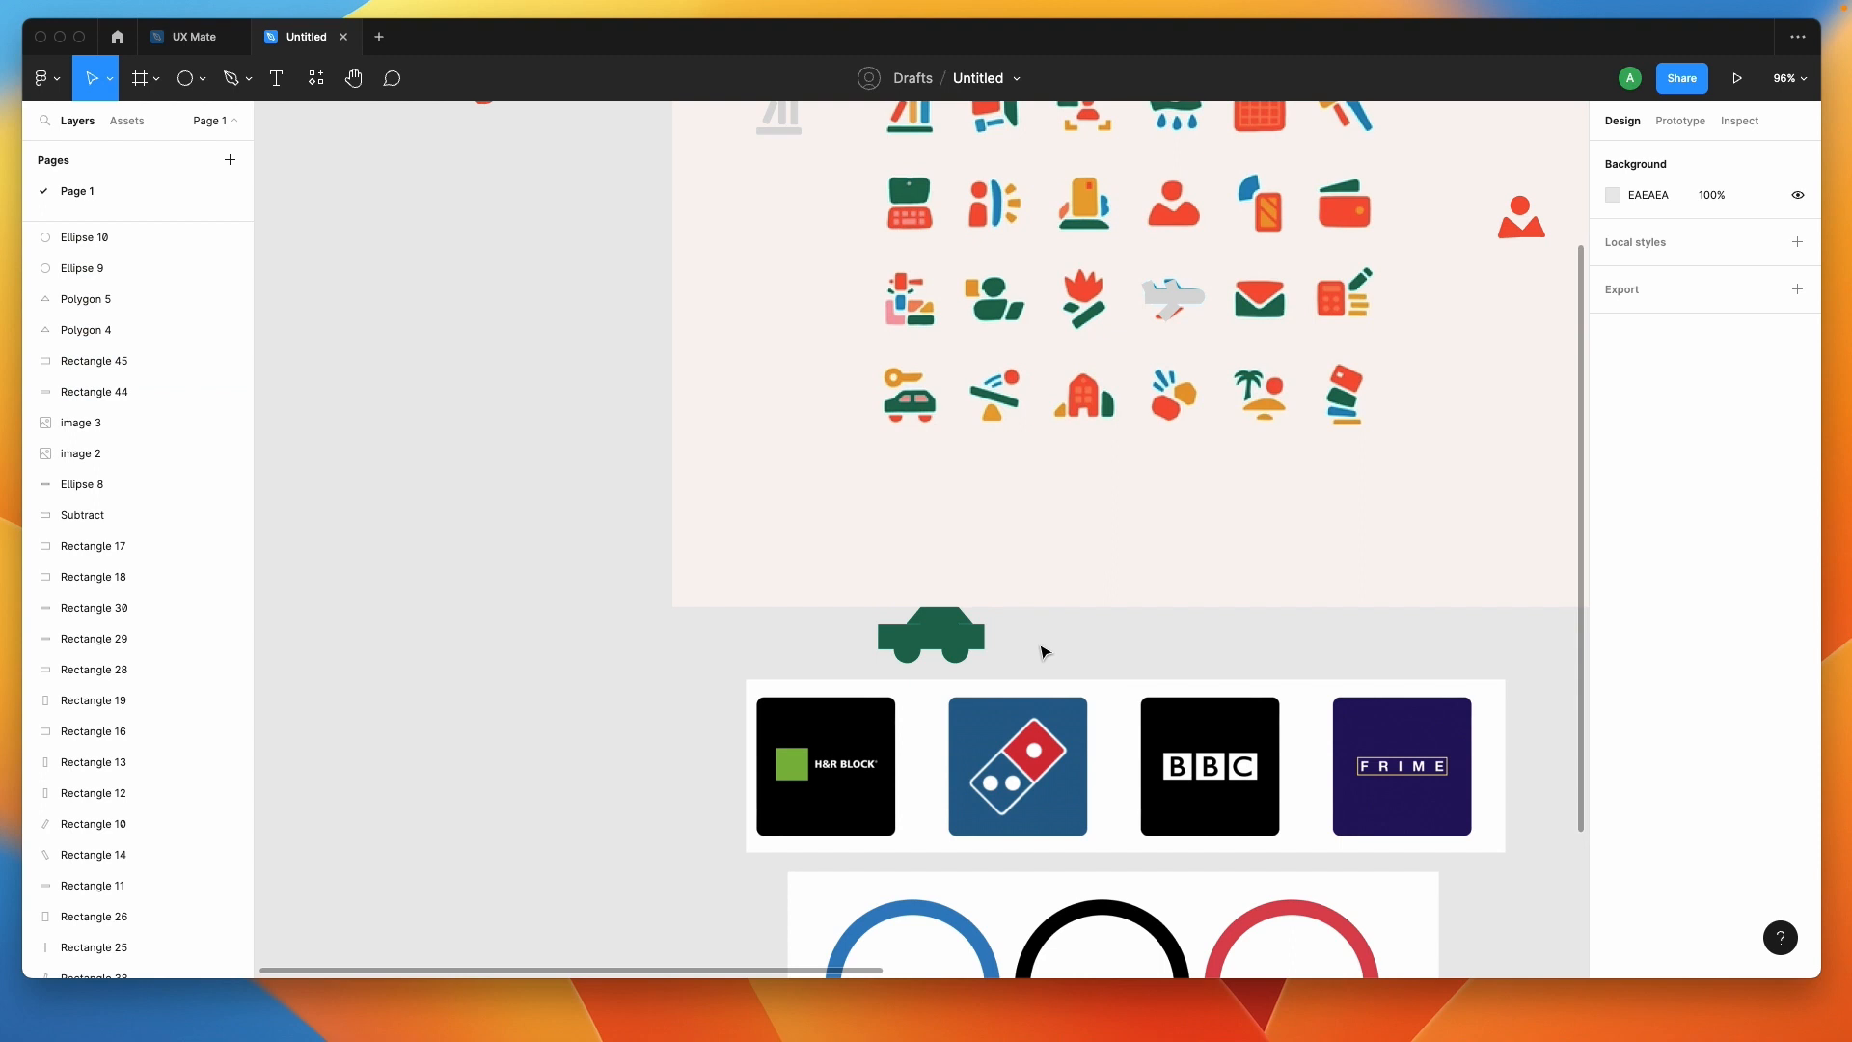